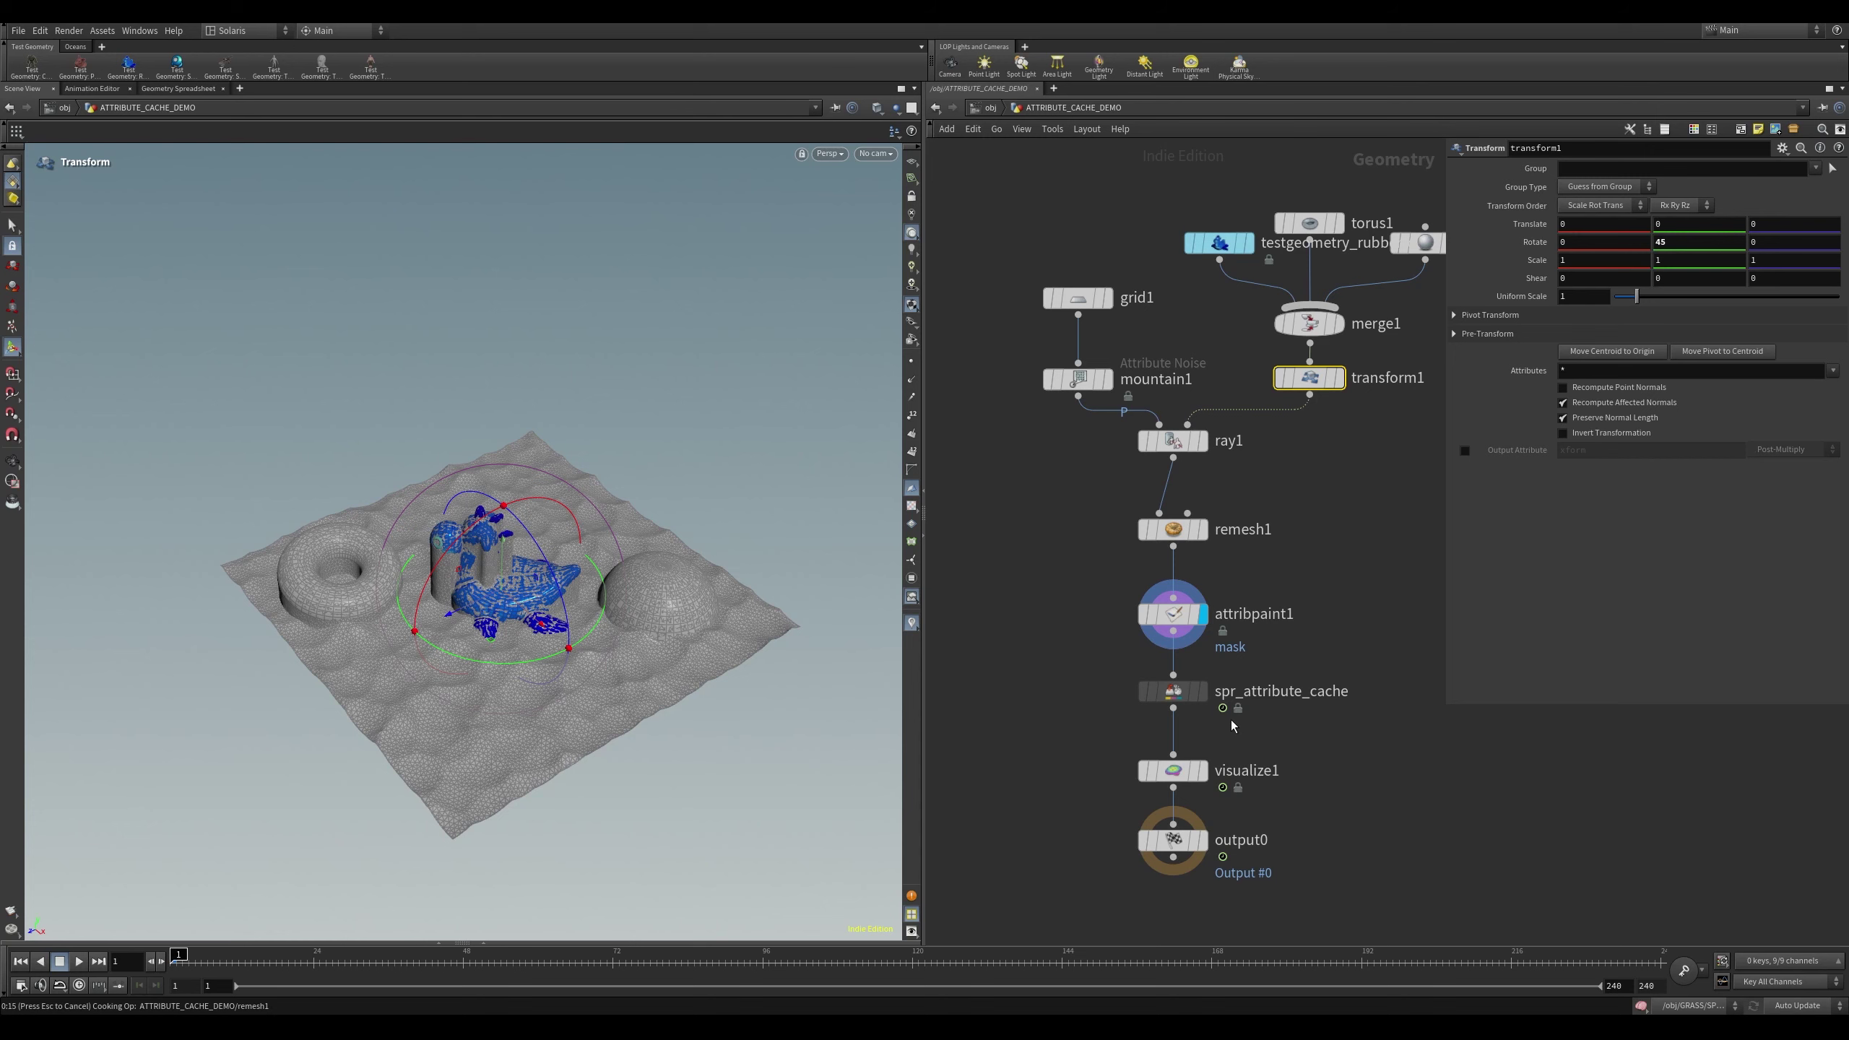
# Open the attribpaint1 node's settings and examine the painted mask on the terrain from another angle
pyautogui.click(1231, 720)
pyautogui.click(1173, 601)
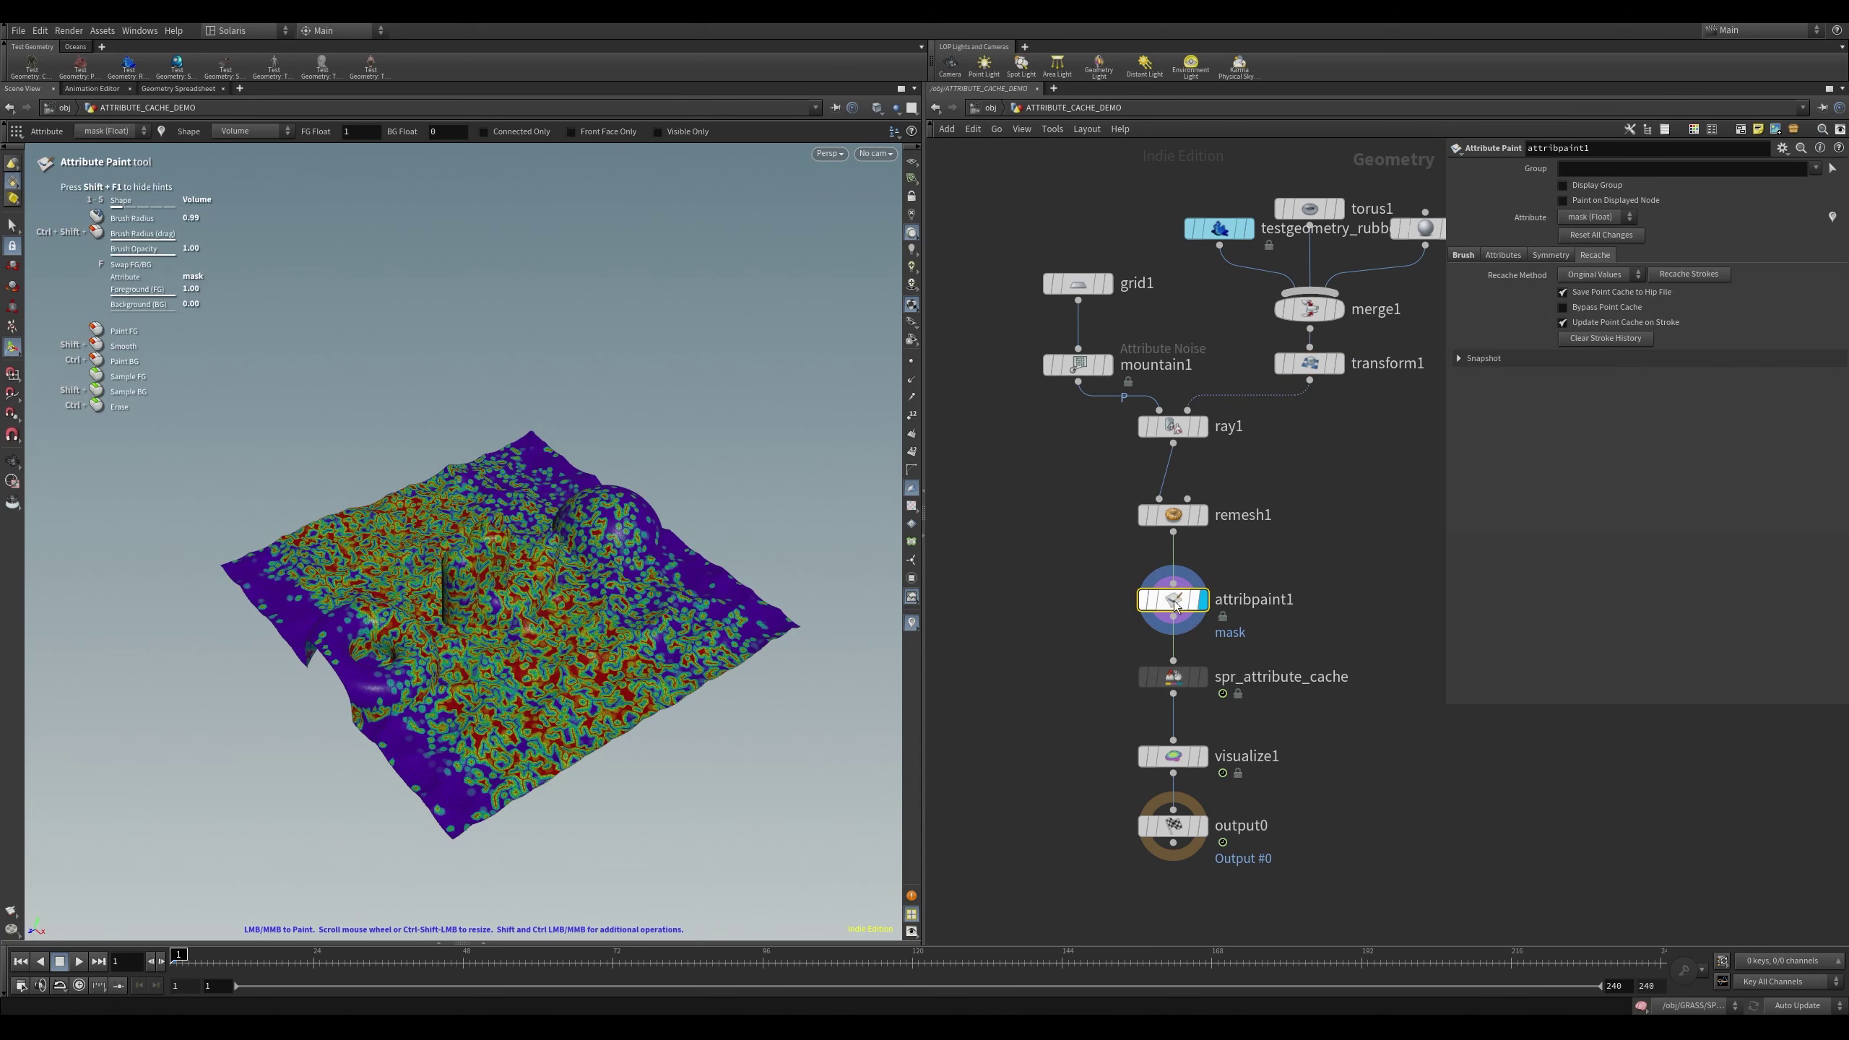
pyautogui.keyDown('alt'); pyautogui.moveTo(777, 413); pyautogui.dragTo(507, 487); pyautogui.keyUp('alt')
pyautogui.press('Return')
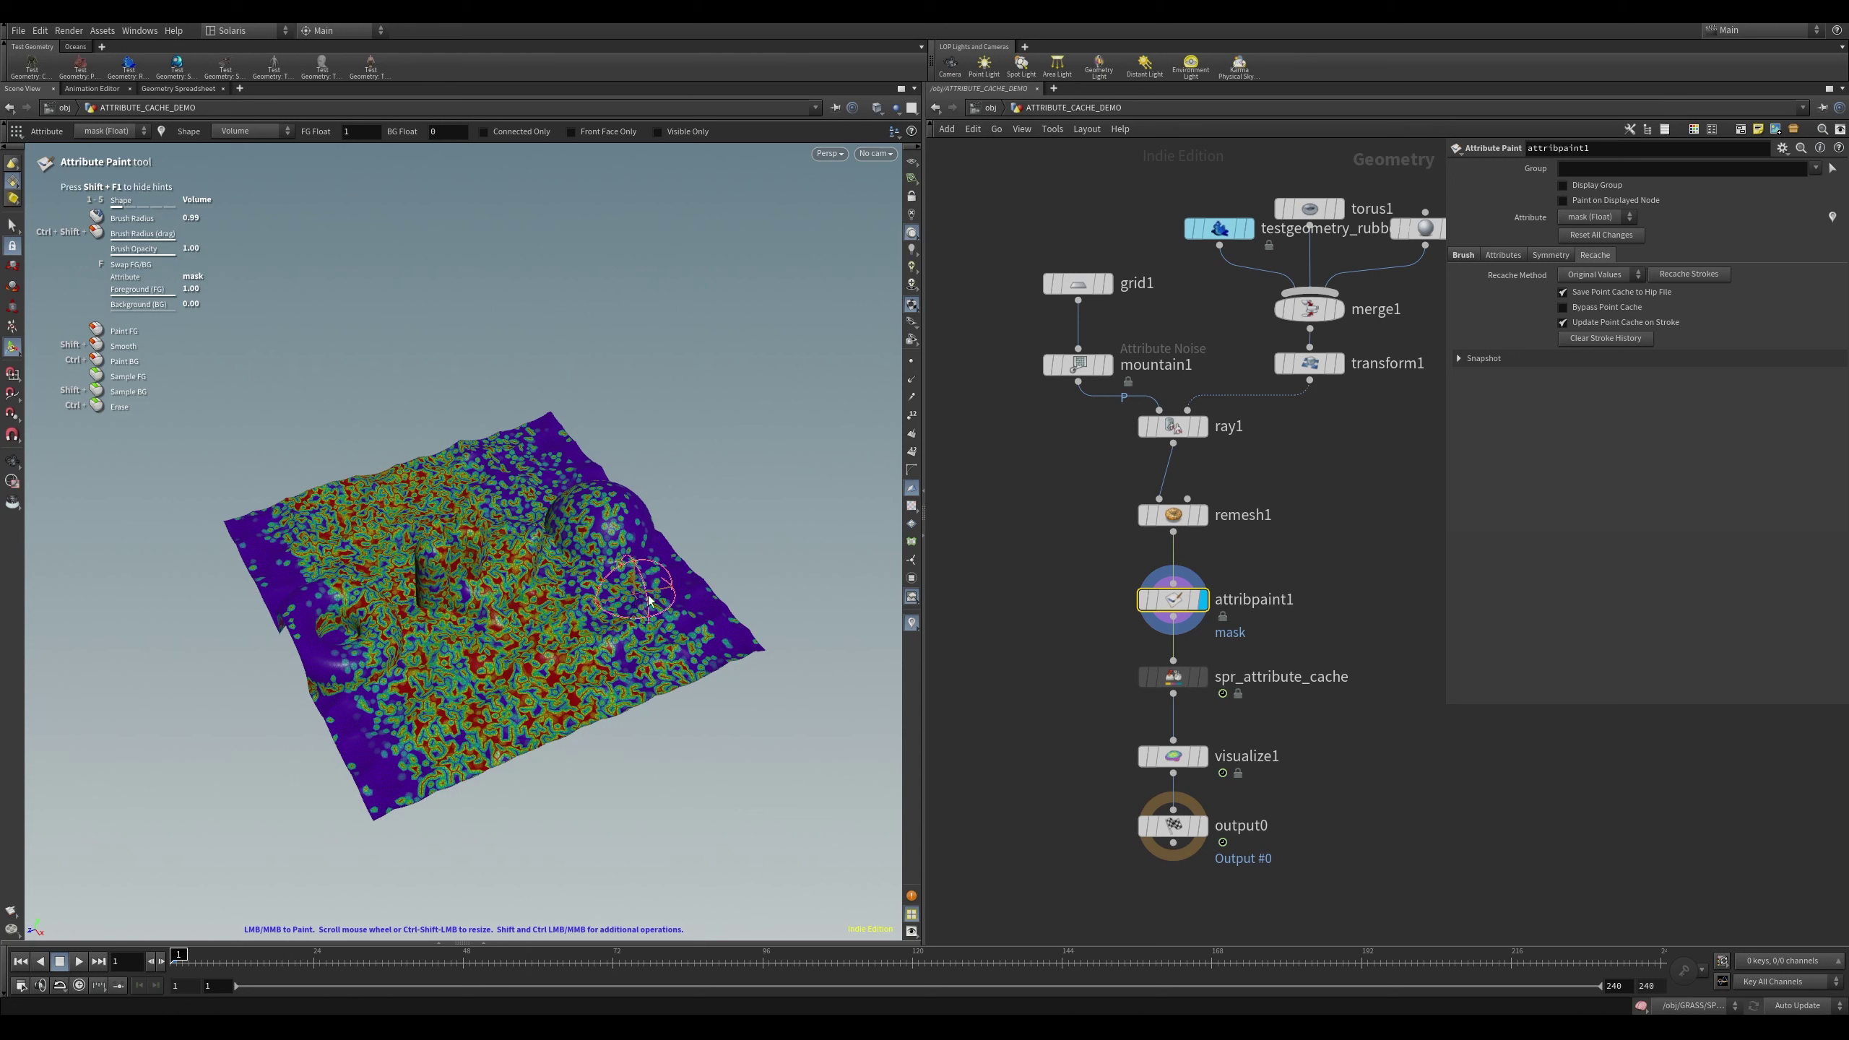
# Display the spr_attribute_cache output and the visualize1 node's mask colours, examining the cached mask up close from above
pyautogui.click(1146, 678)
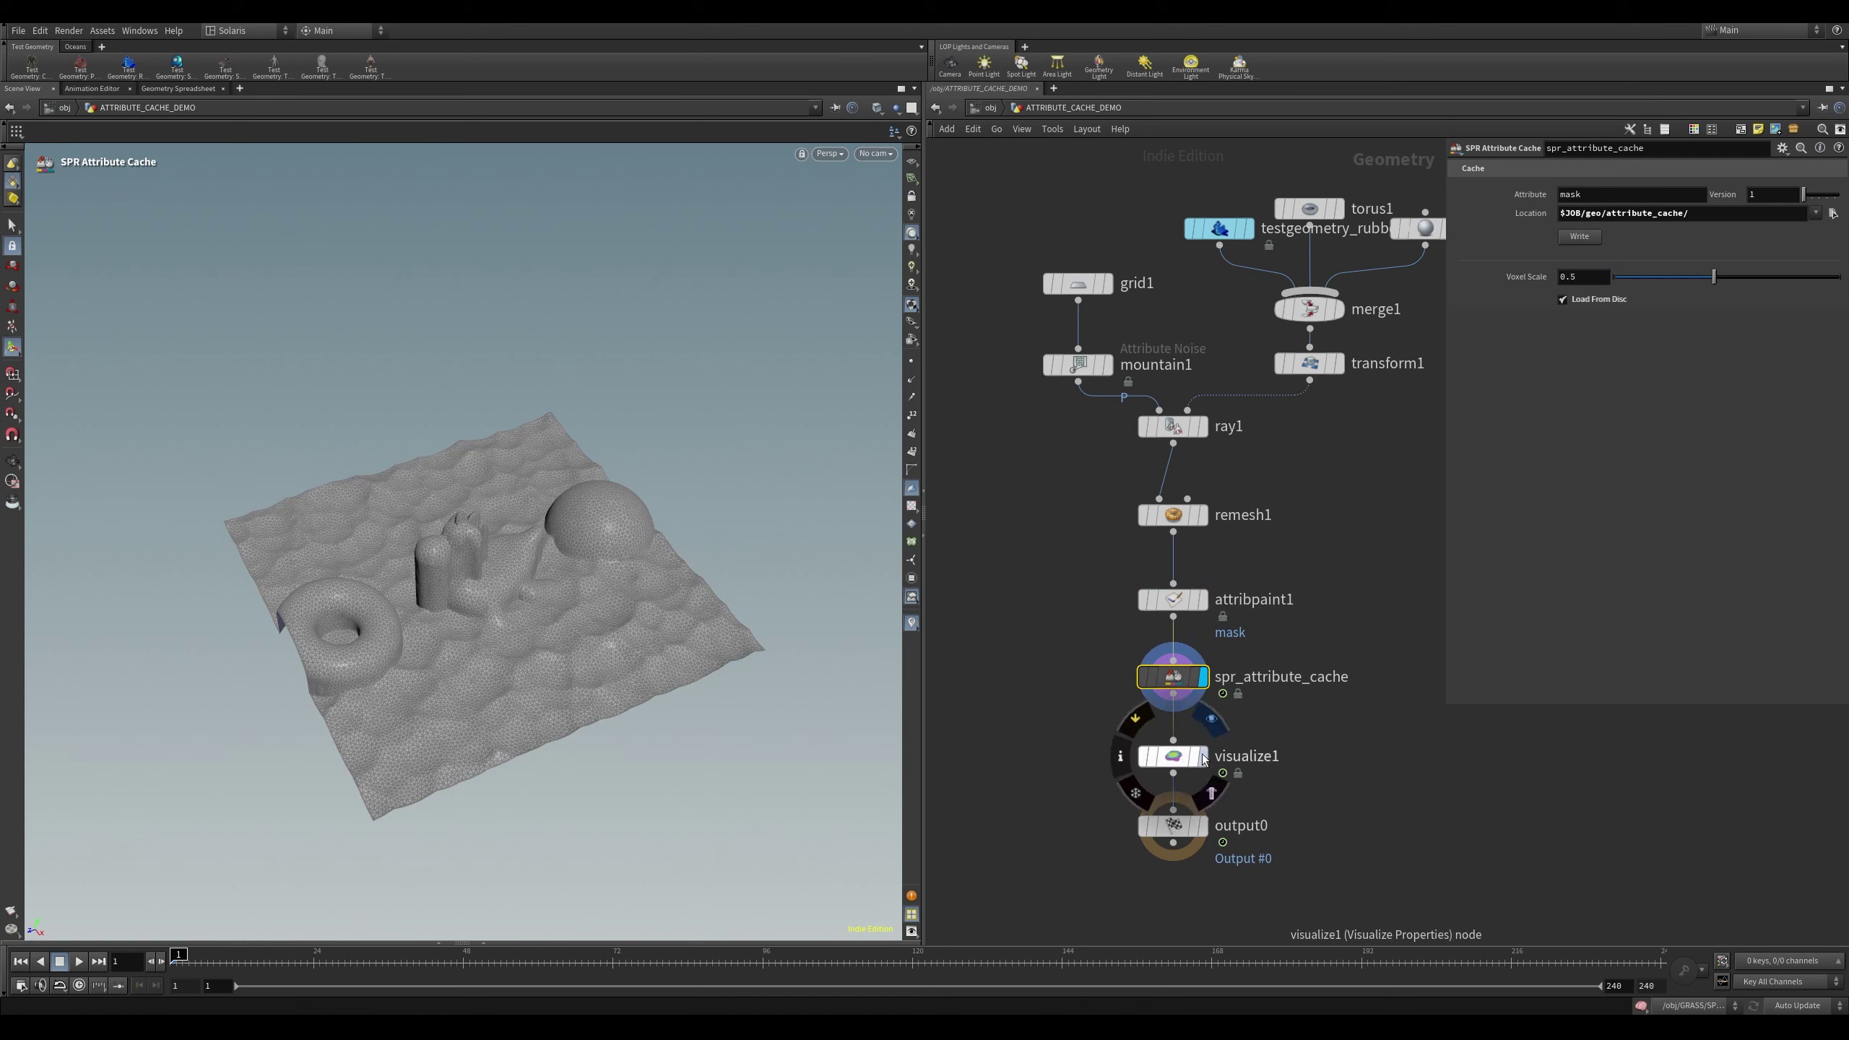
pyautogui.click(1175, 756)
pyautogui.keyDown('alt'); pyautogui.moveTo(559, 541); pyautogui.dragTo(519, 566); pyautogui.keyUp('alt')
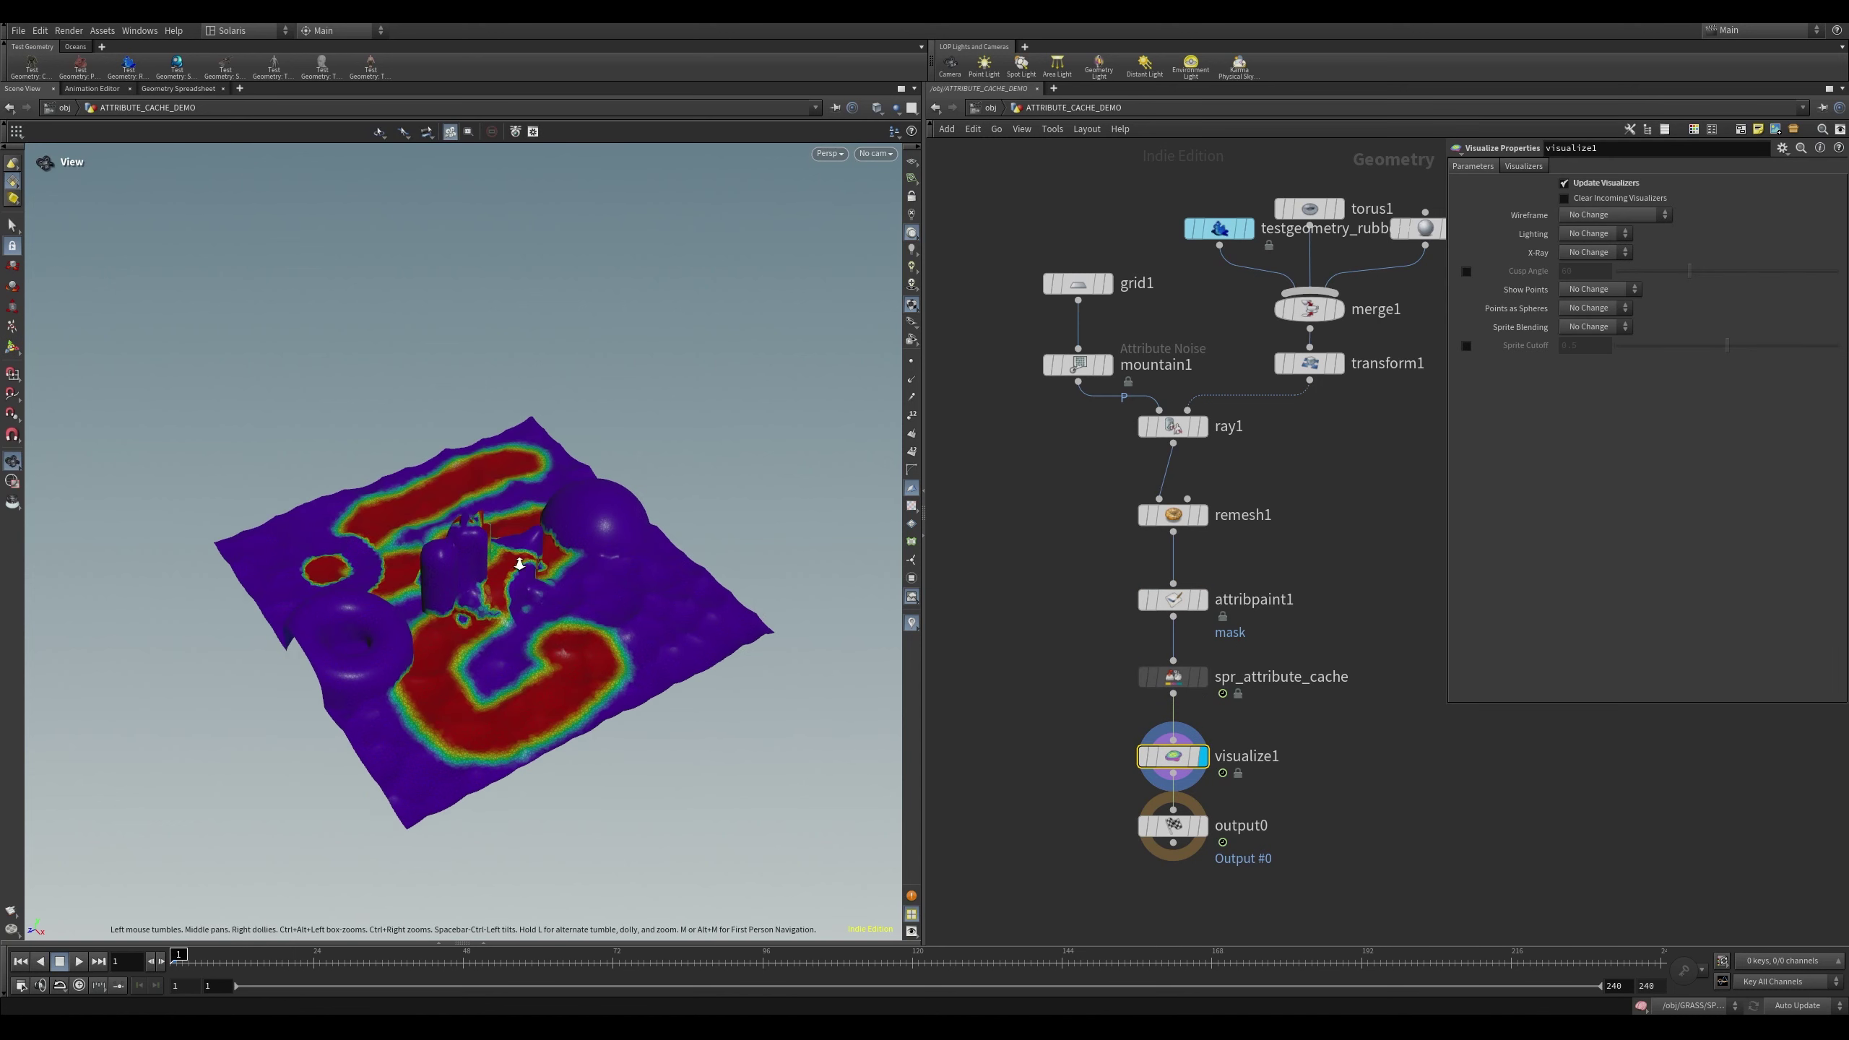
pyautogui.keyDown('alt'); pyautogui.moveTo(518, 567); pyautogui.dragTo(619, 581, button='right'); pyautogui.keyUp('alt')
pyautogui.keyDown('alt'); pyautogui.moveTo(313, 396); pyautogui.dragTo(357, 535); pyautogui.keyUp('alt')
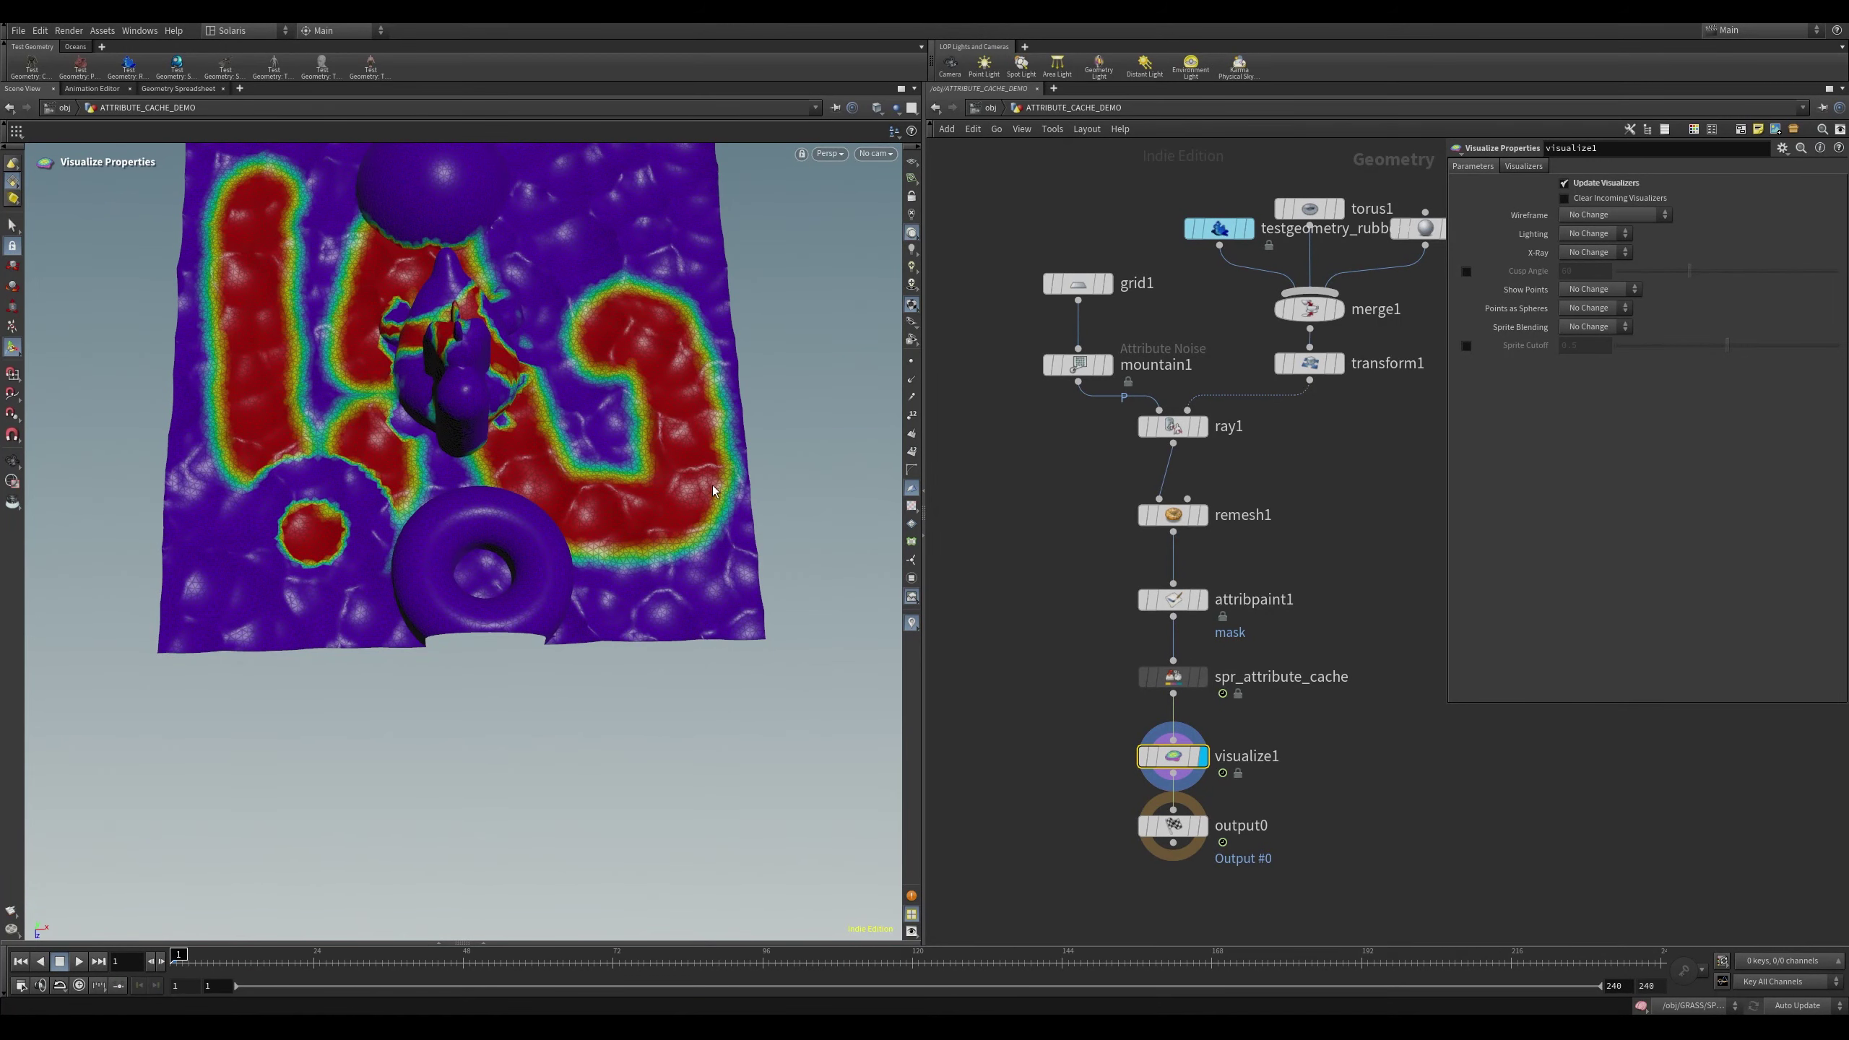
# Allow editing of the spr_attribute_cache asset's contents and enter its internal network
pyautogui.click(1172, 678)
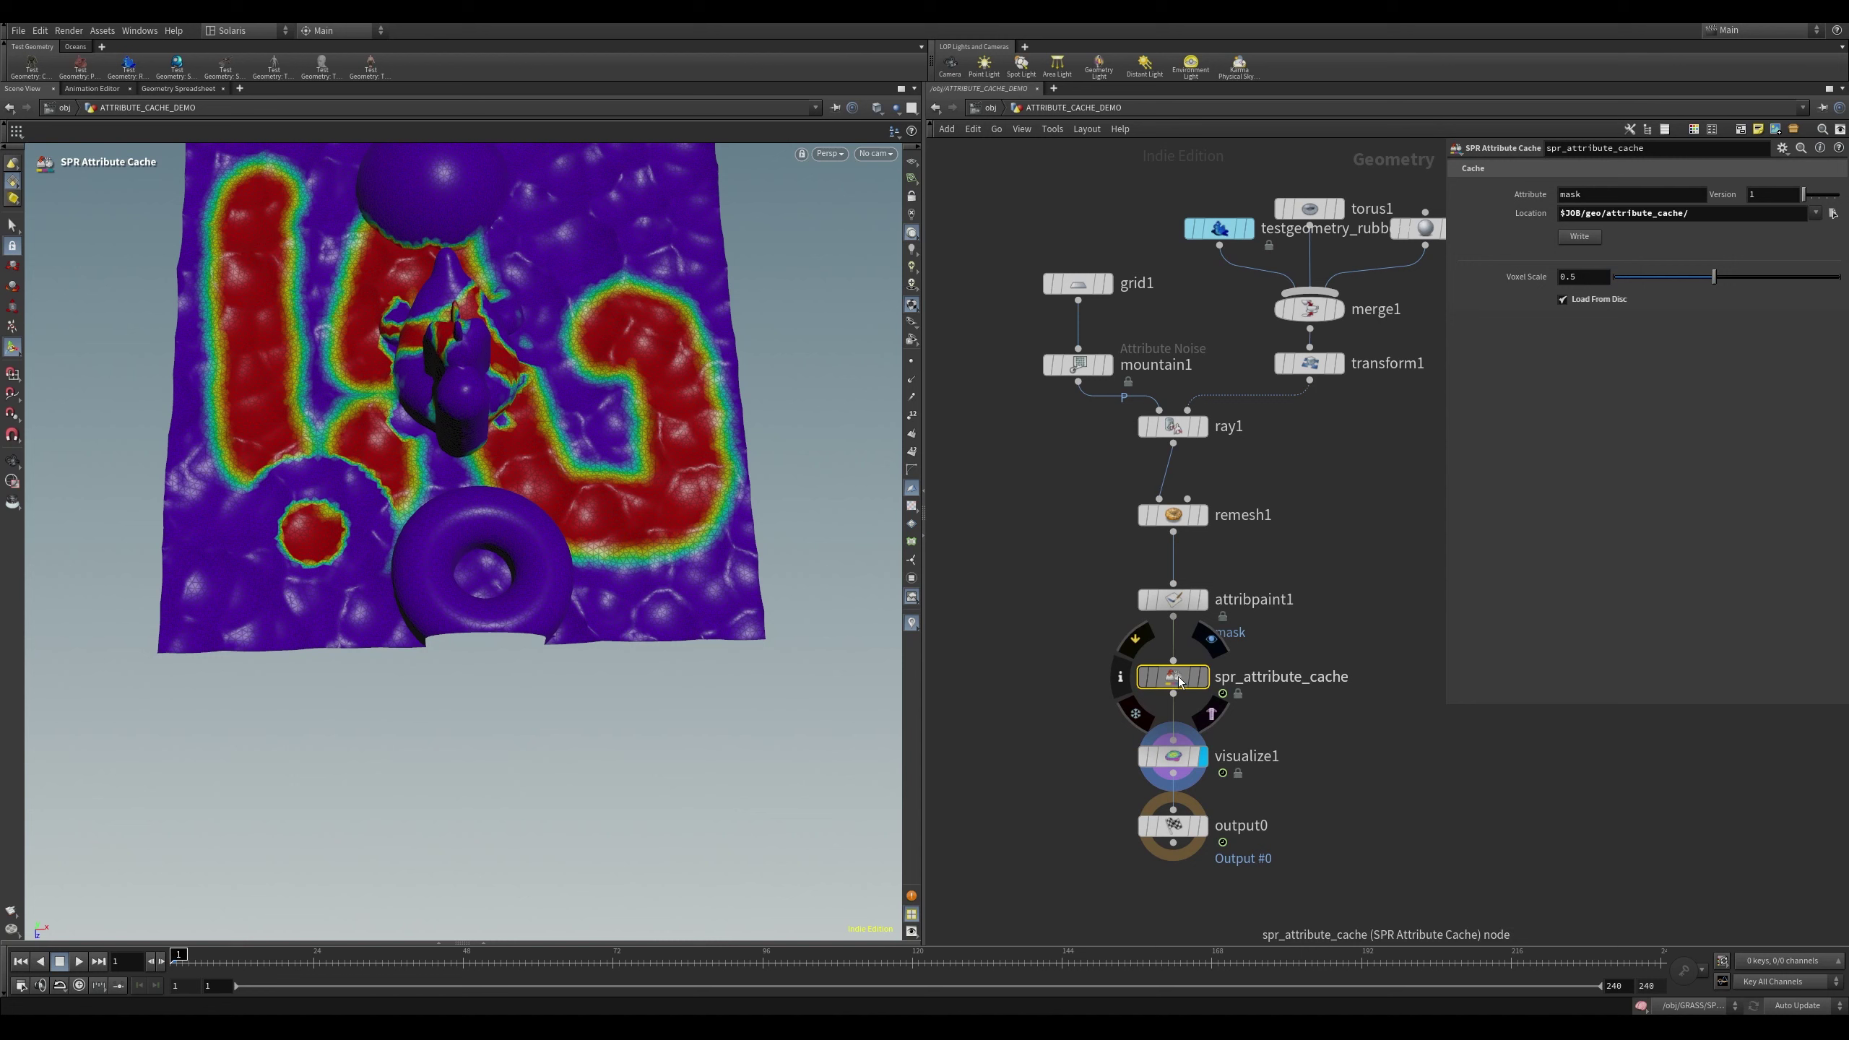
pyautogui.rightClick(1176, 679)
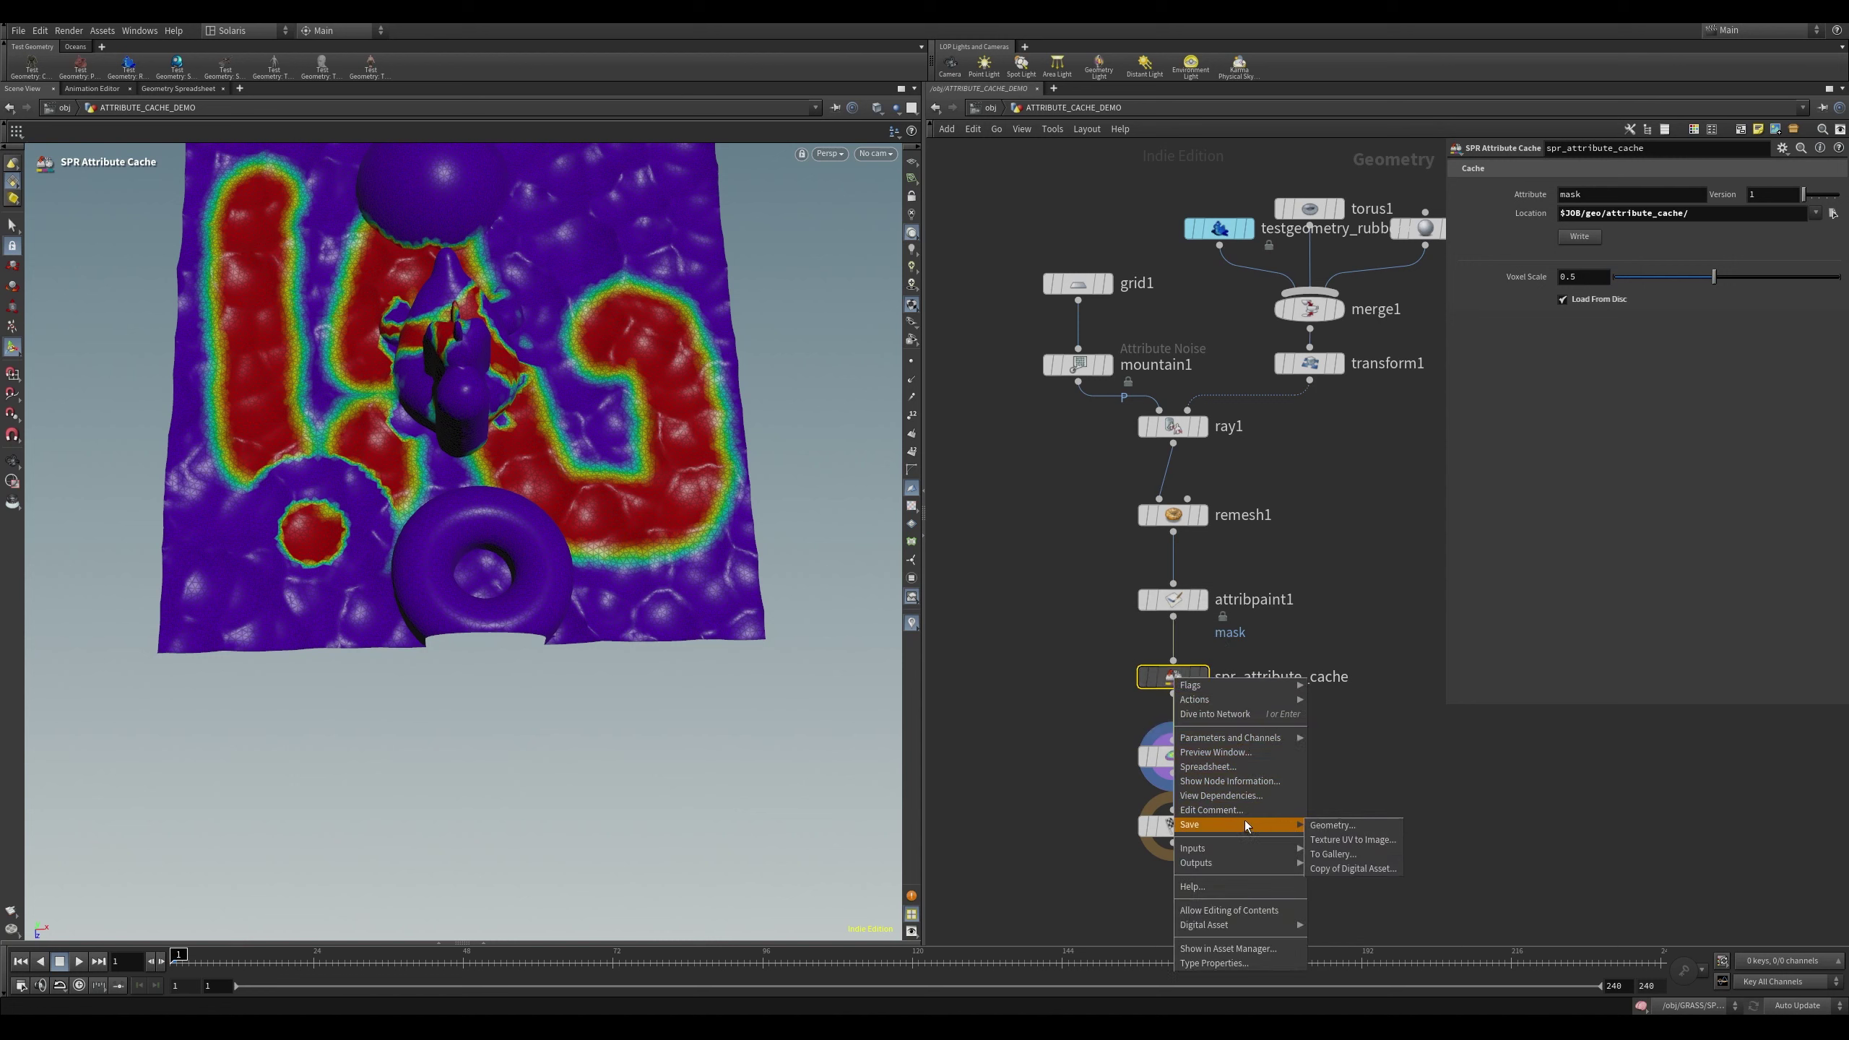
pyautogui.click(1254, 909)
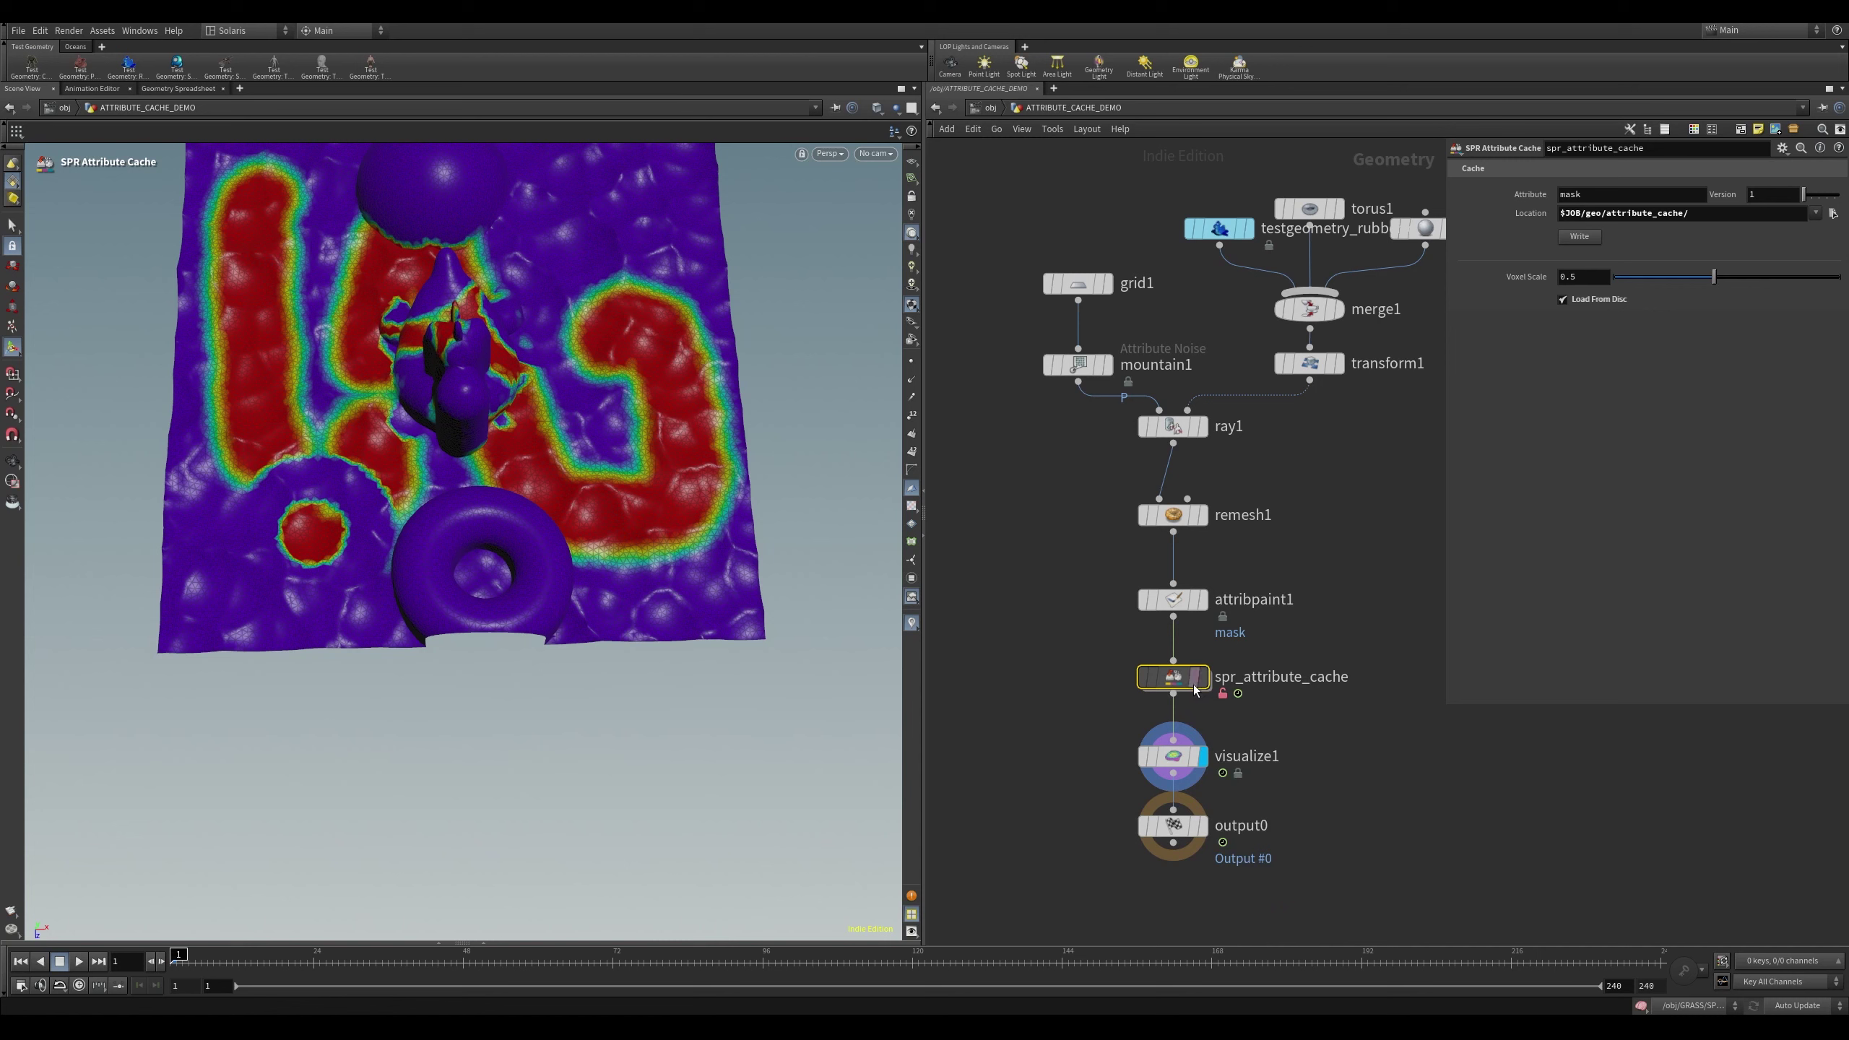
pyautogui.doubleClick(1176, 680)
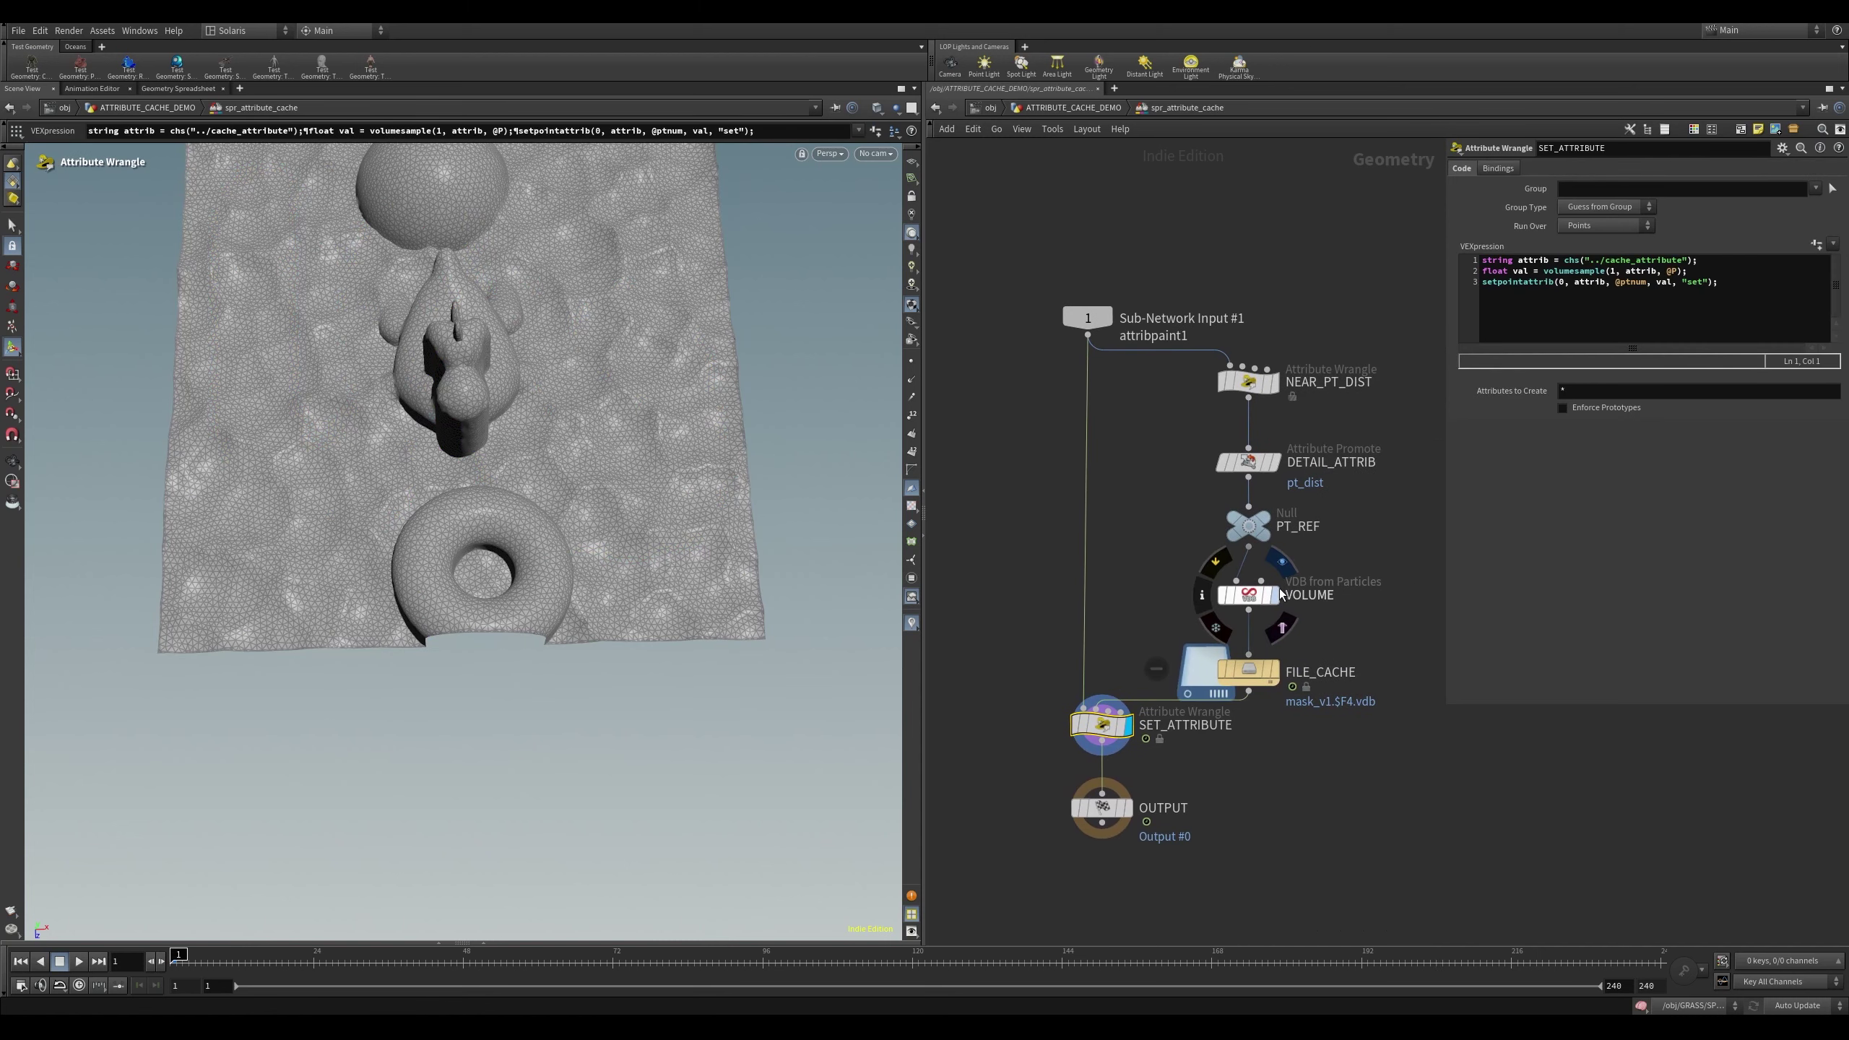
# Display the VOLUME node inside the cache asset and examine its VDB from an angle
pyautogui.click(1247, 596)
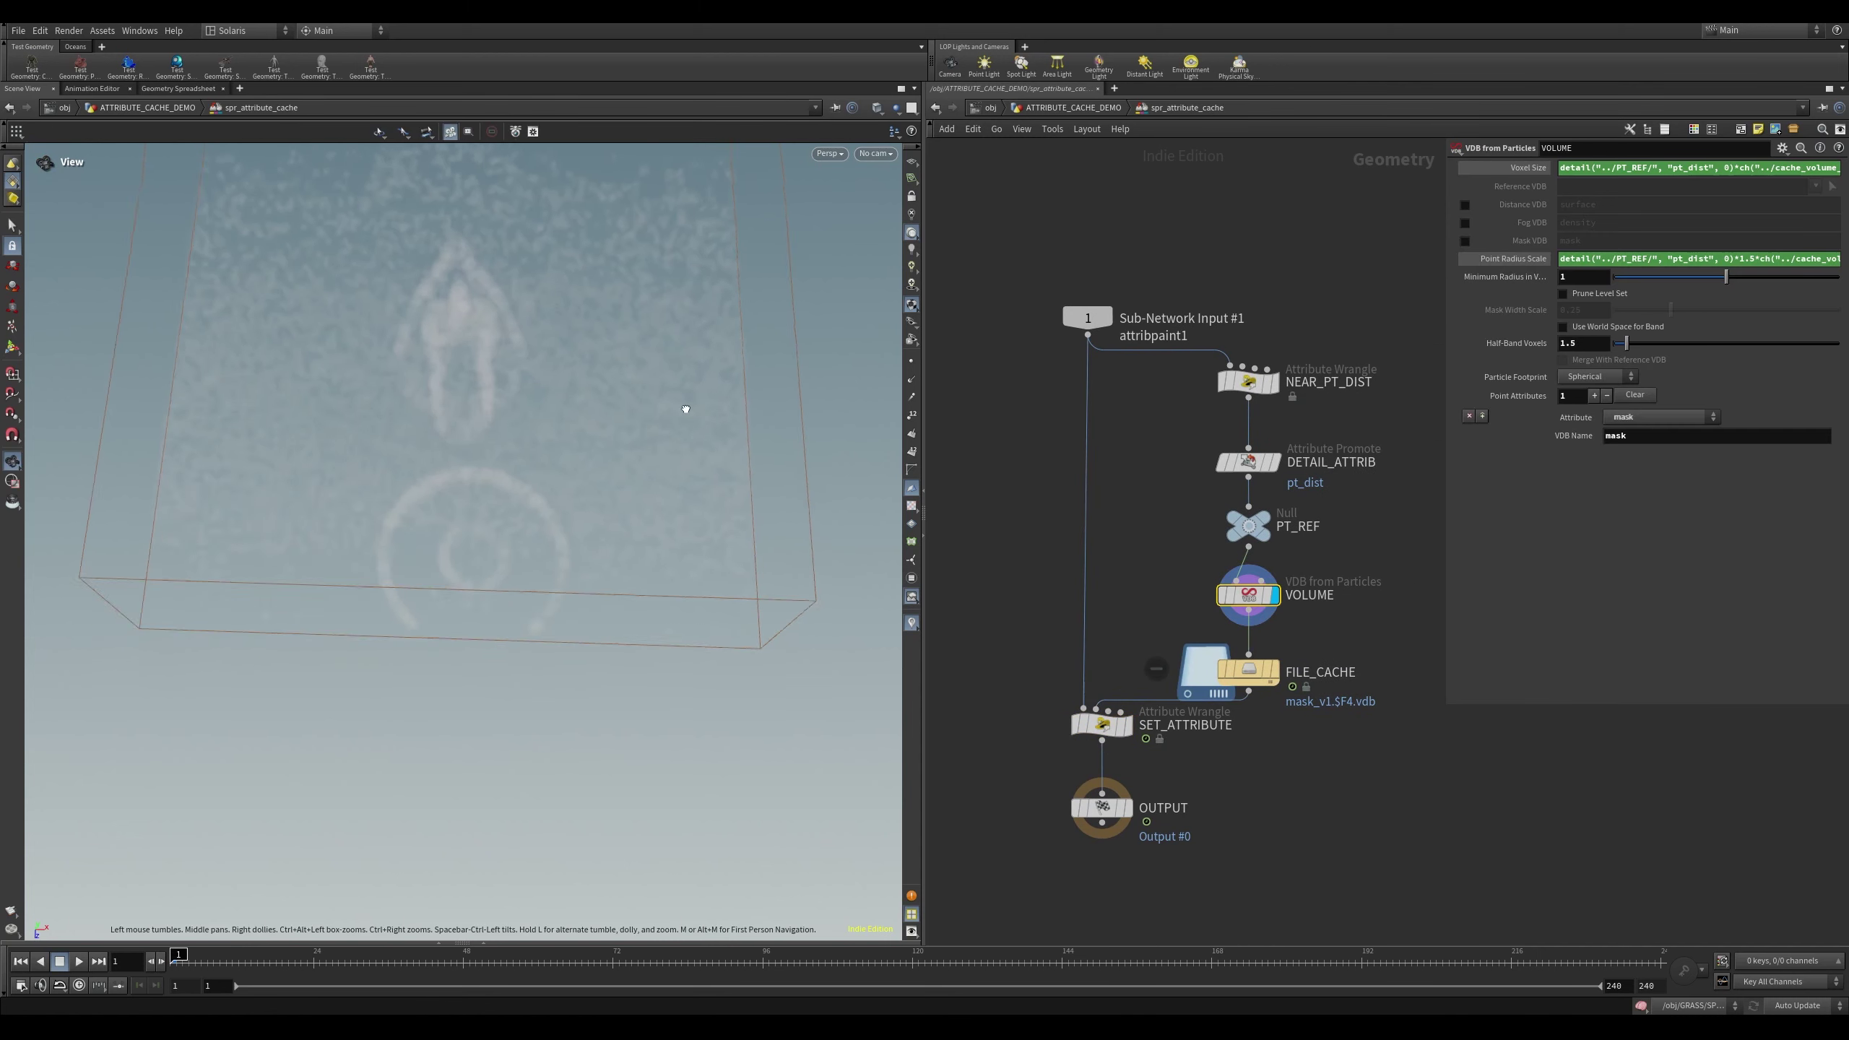
pyautogui.moveTo(453, 488); pyautogui.dragTo(568, 529)
pyautogui.press('Return')
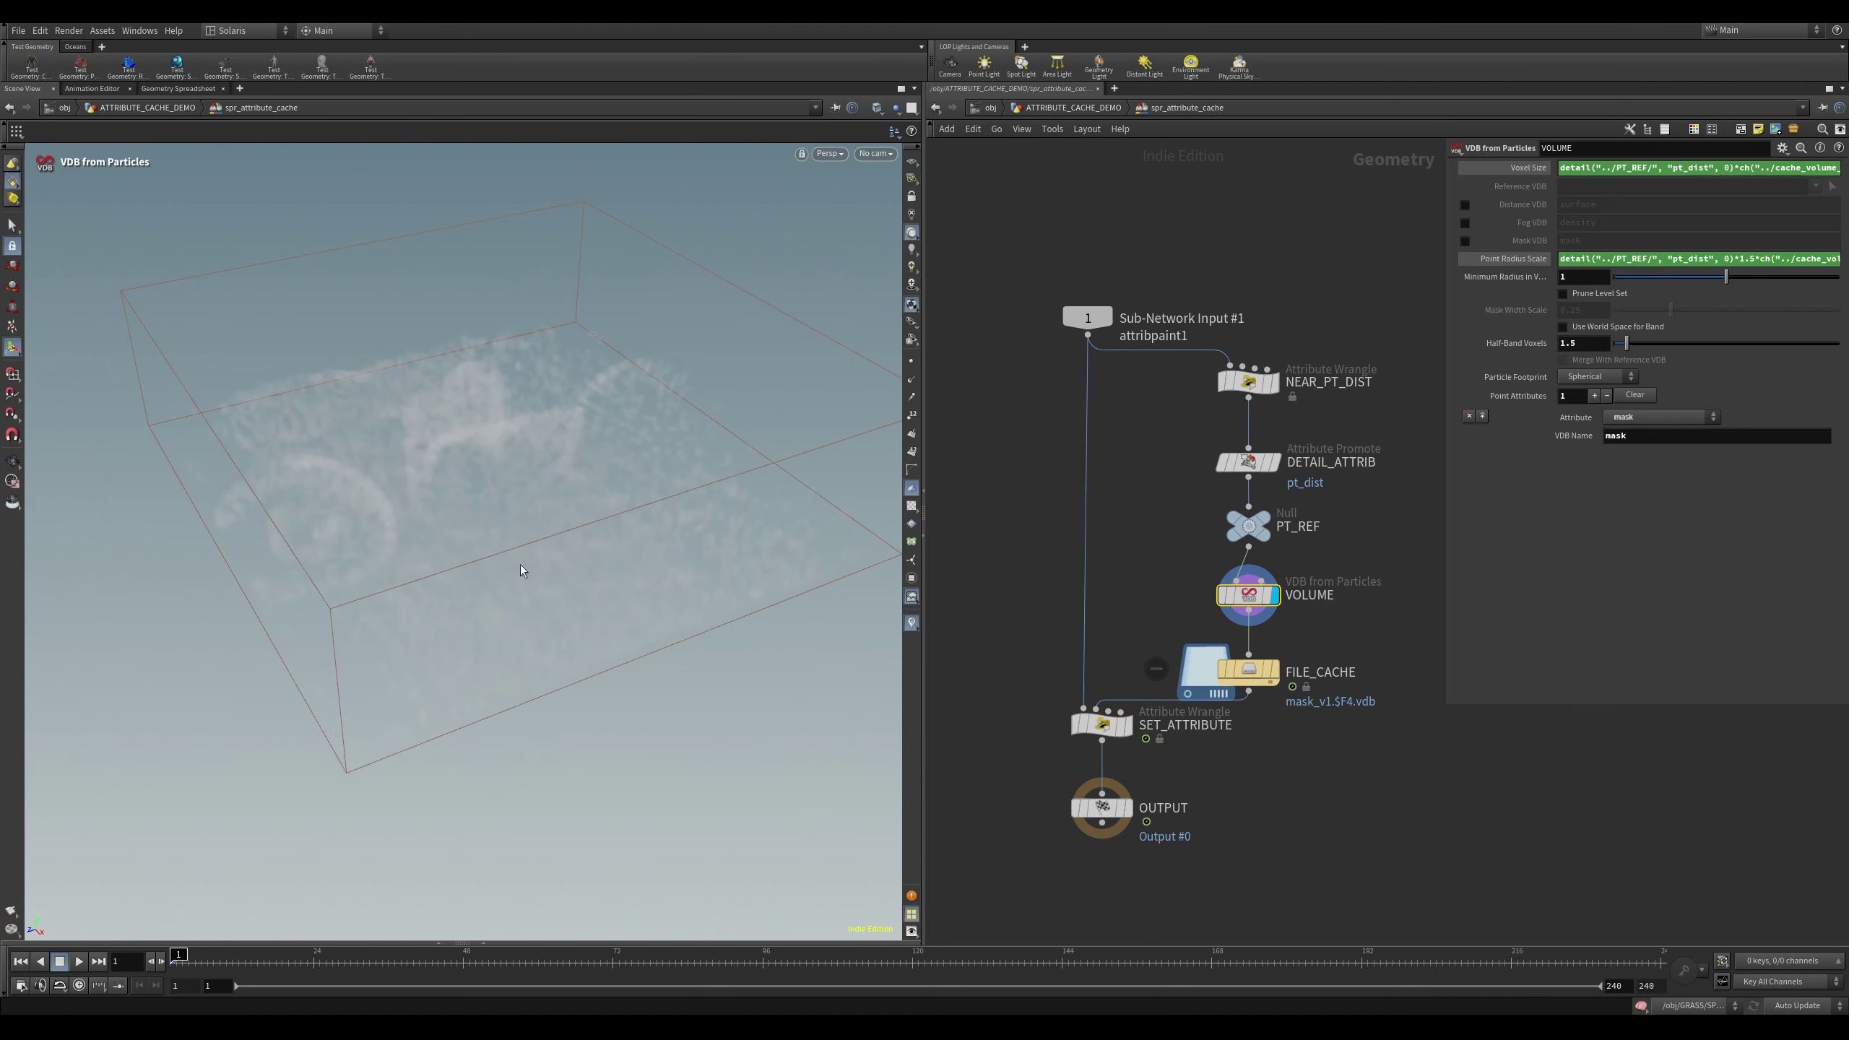
# Display the SET_ATTRIBUTE wrangle with its VEX code and return to the ATTRIBUTE_CACHE_DEMO network
pyautogui.click(1130, 726)
pyautogui.click(1106, 727)
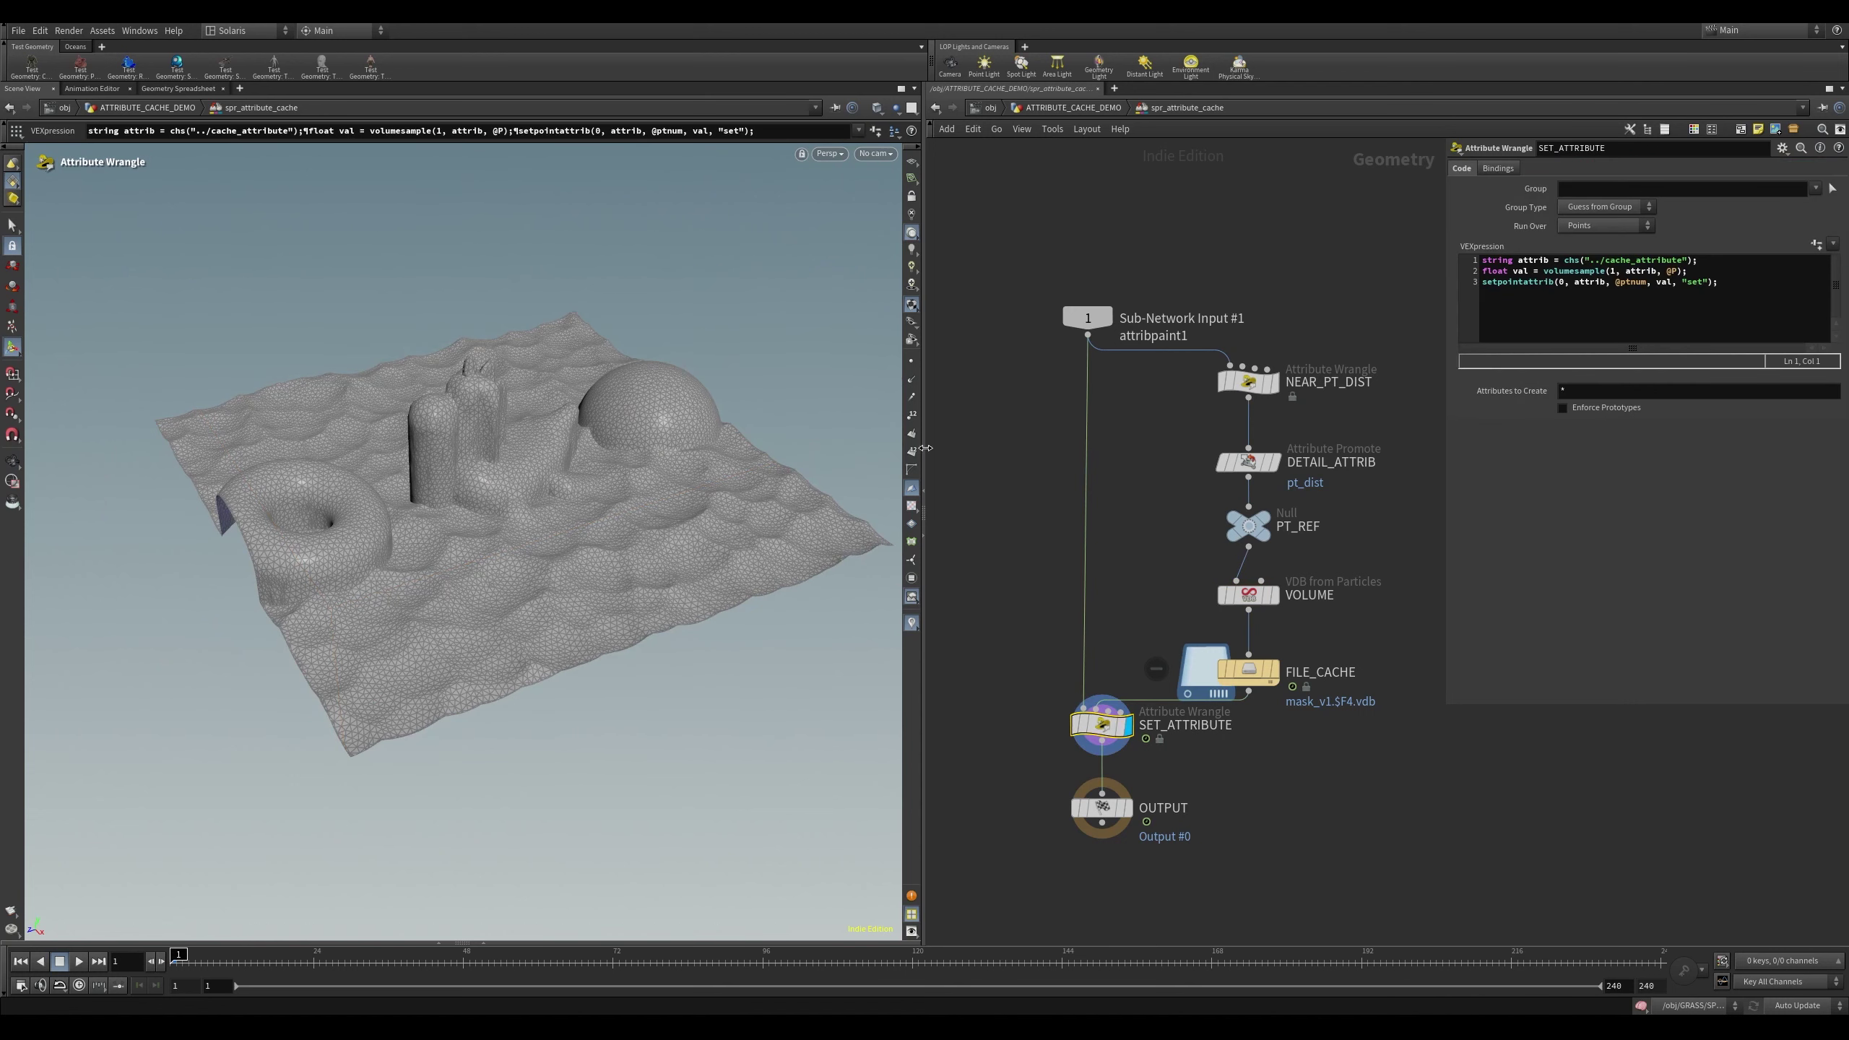
pyautogui.press('u')
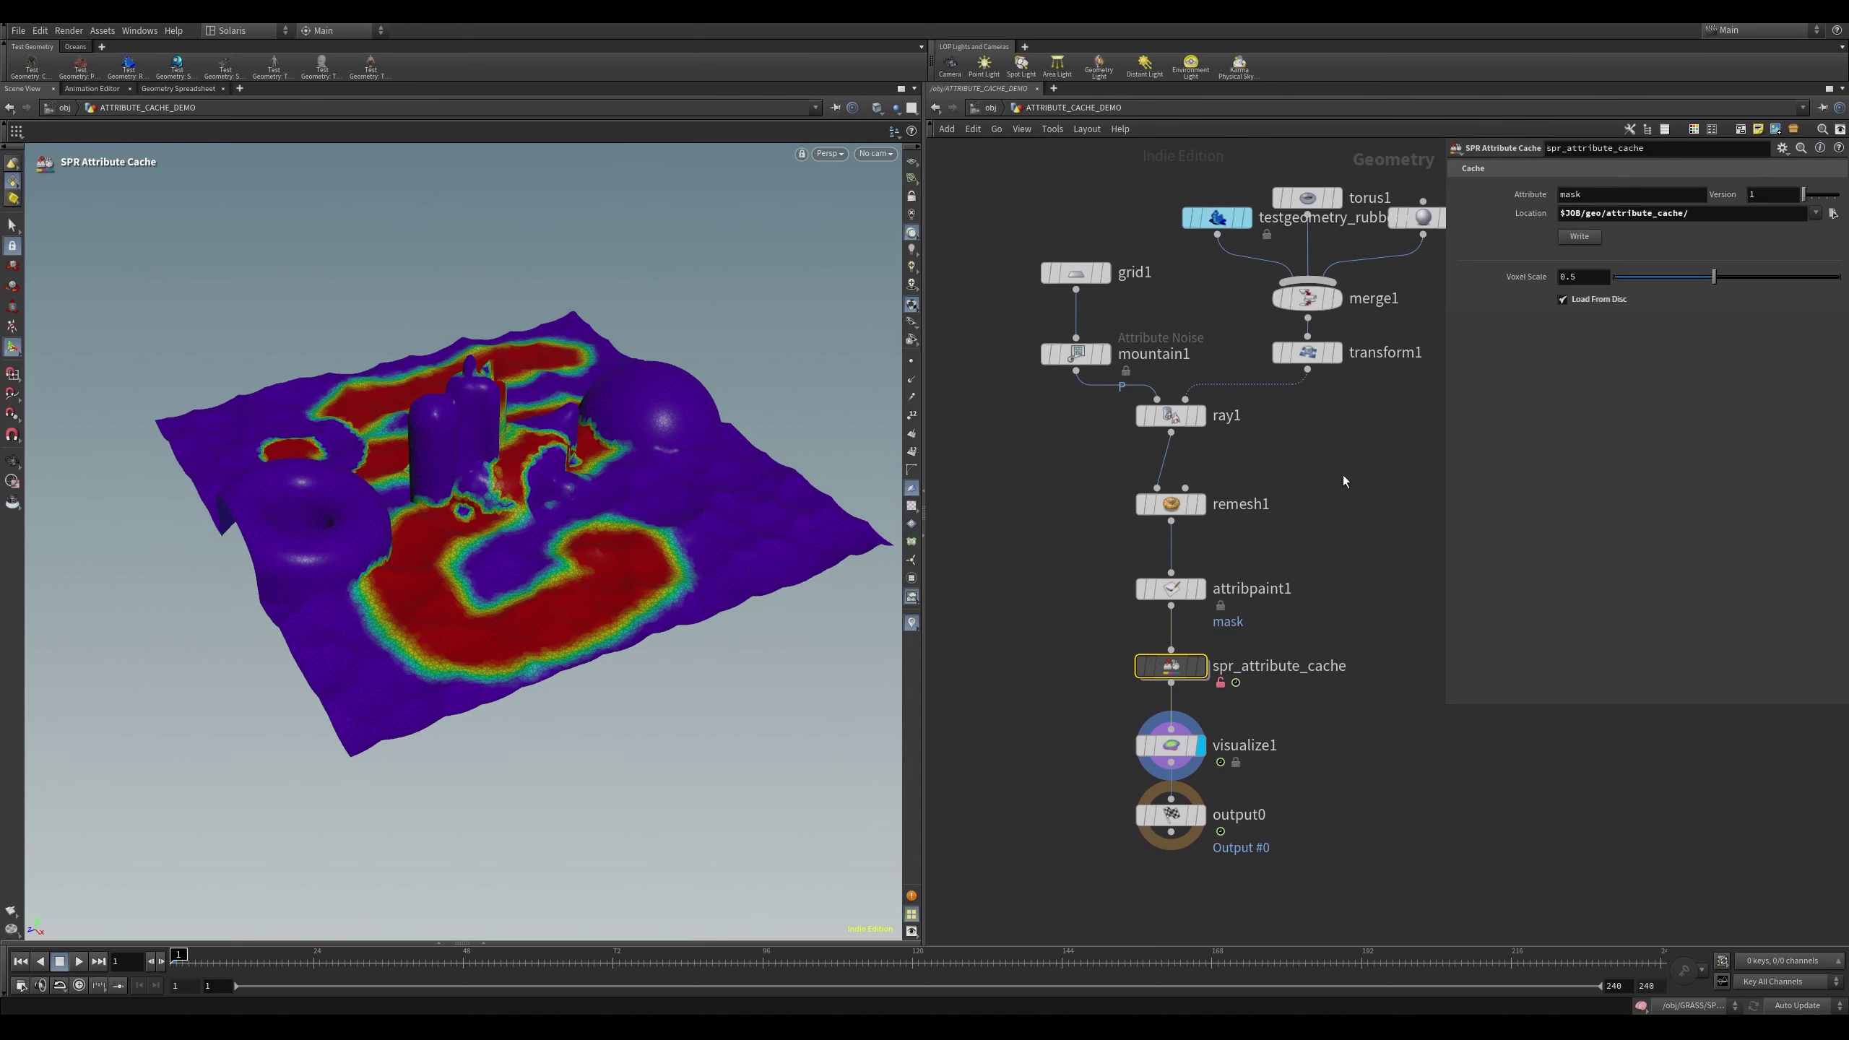
# Examine the cached mask colours across the terrain from several angles and distances
pyautogui.moveTo(1343, 474); pyautogui.dragTo(1346, 498, button='middle')
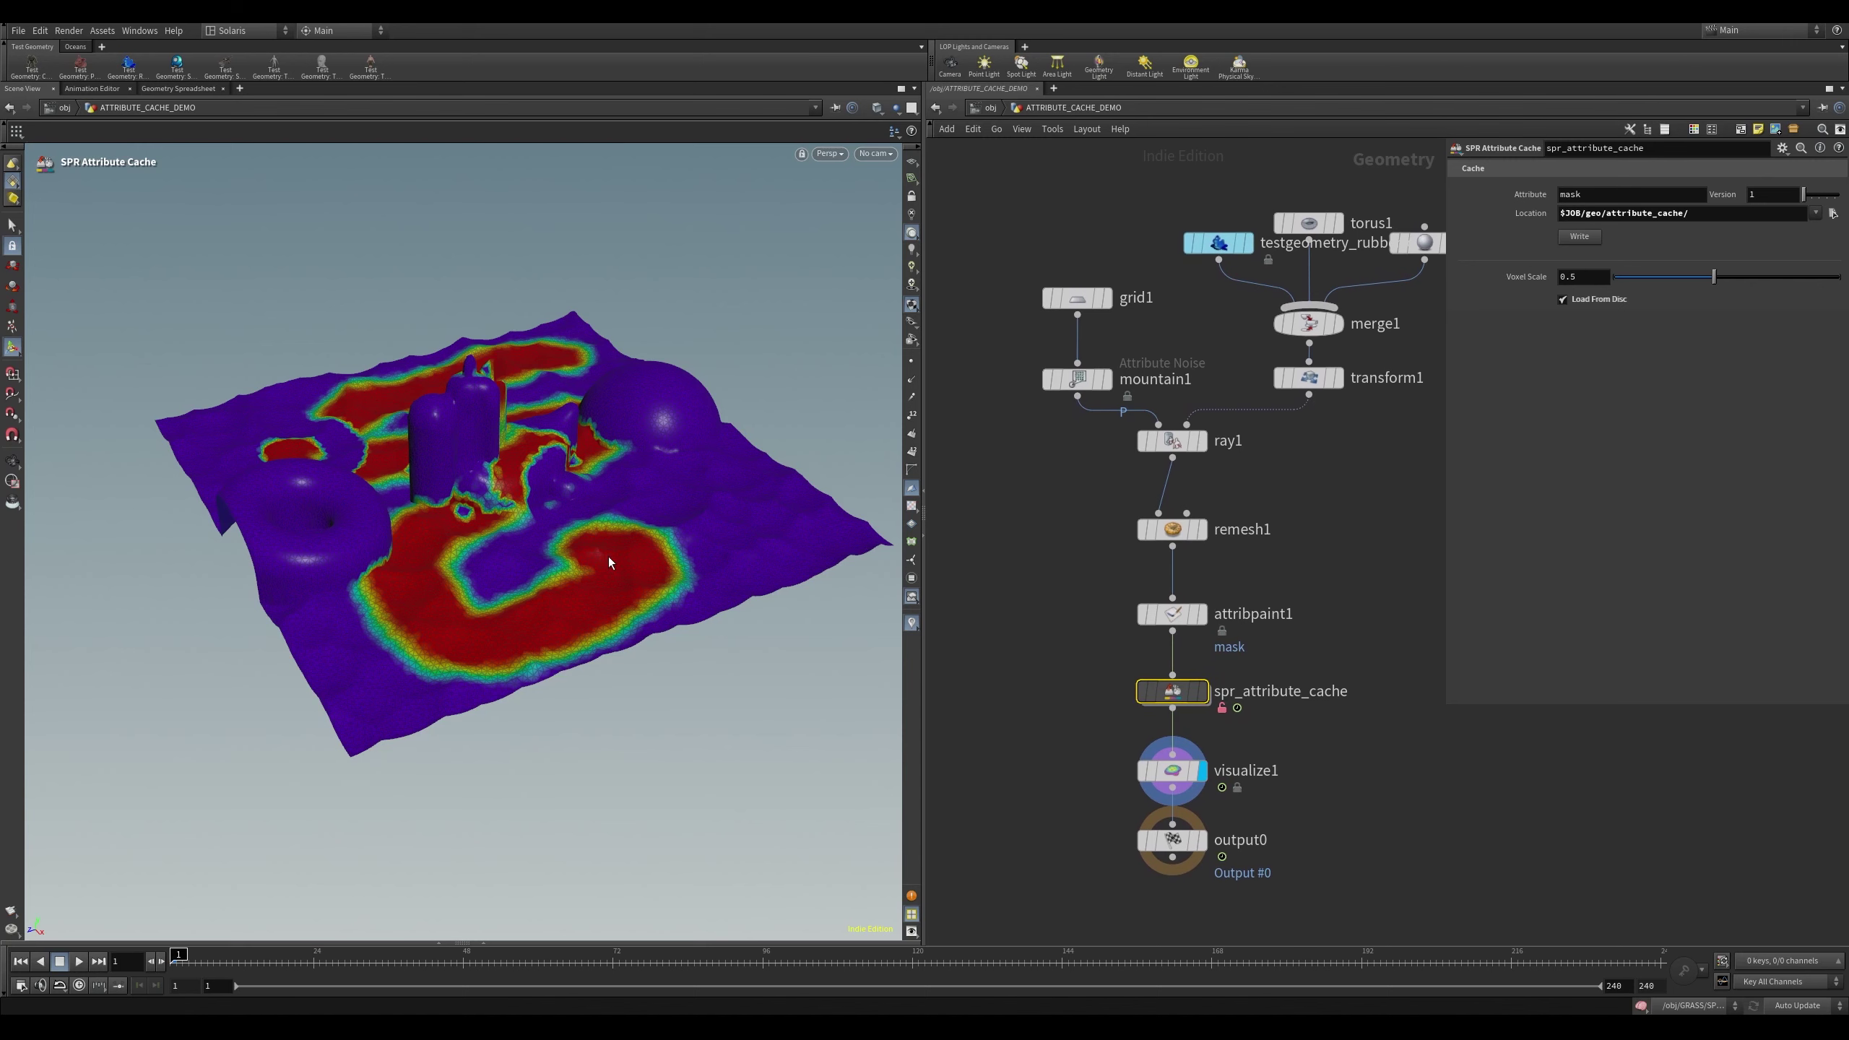
pyautogui.keyDown('alt'); pyautogui.moveTo(608, 556); pyautogui.dragTo(594, 537); pyautogui.keyUp('alt')
pyautogui.keyDown('alt'); pyautogui.moveTo(593, 537); pyautogui.dragTo(780, 470, button='right'); pyautogui.keyUp('alt')
pyautogui.keyDown('alt'); pyautogui.moveTo(780, 470); pyautogui.dragTo(685, 475); pyautogui.keyUp('alt')
pyautogui.keyDown('alt'); pyautogui.moveTo(685, 474); pyautogui.dragTo(597, 525, button='right'); pyautogui.keyUp('alt')
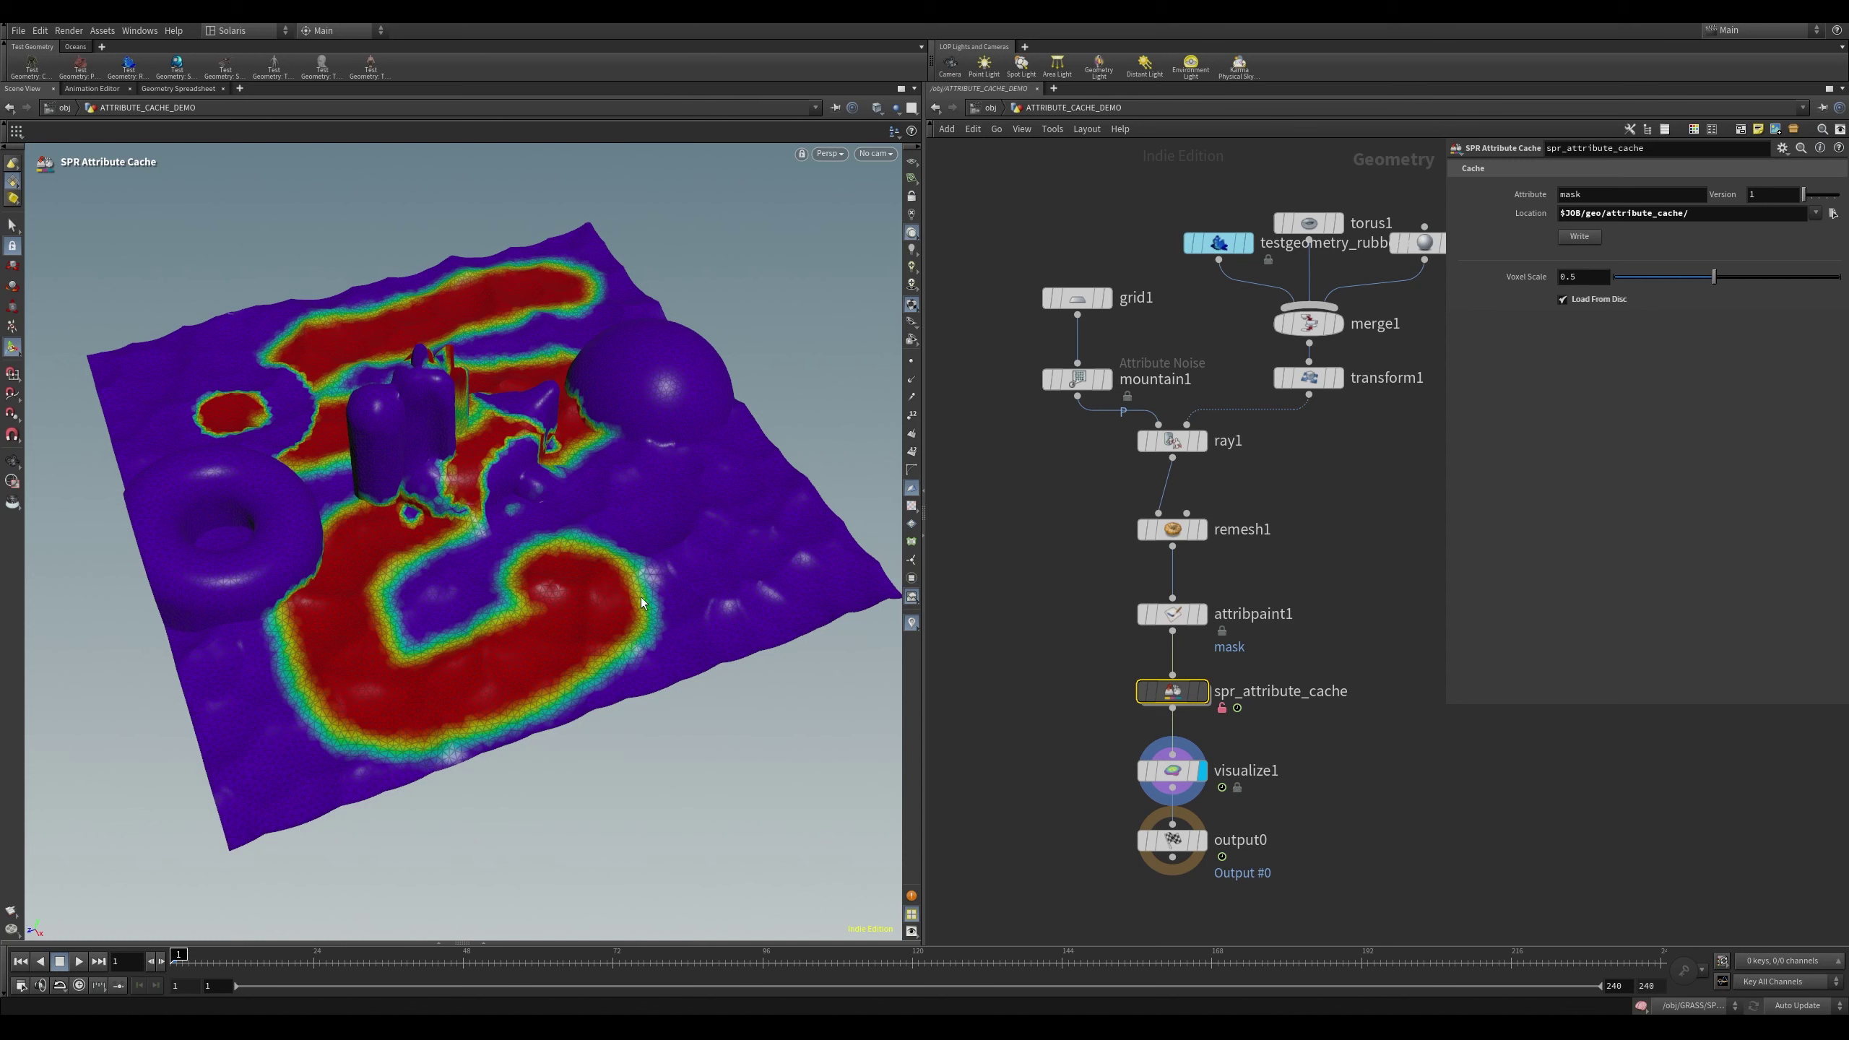
pyautogui.moveTo(1023, 570); pyautogui.dragTo(1081, 591, button='middle')
pyautogui.keyDown('alt'); pyautogui.moveTo(611, 482); pyautogui.dragTo(554, 482, button='right'); pyautogui.keyUp('alt')
pyautogui.moveTo(554, 482); pyautogui.dragTo(577, 456)
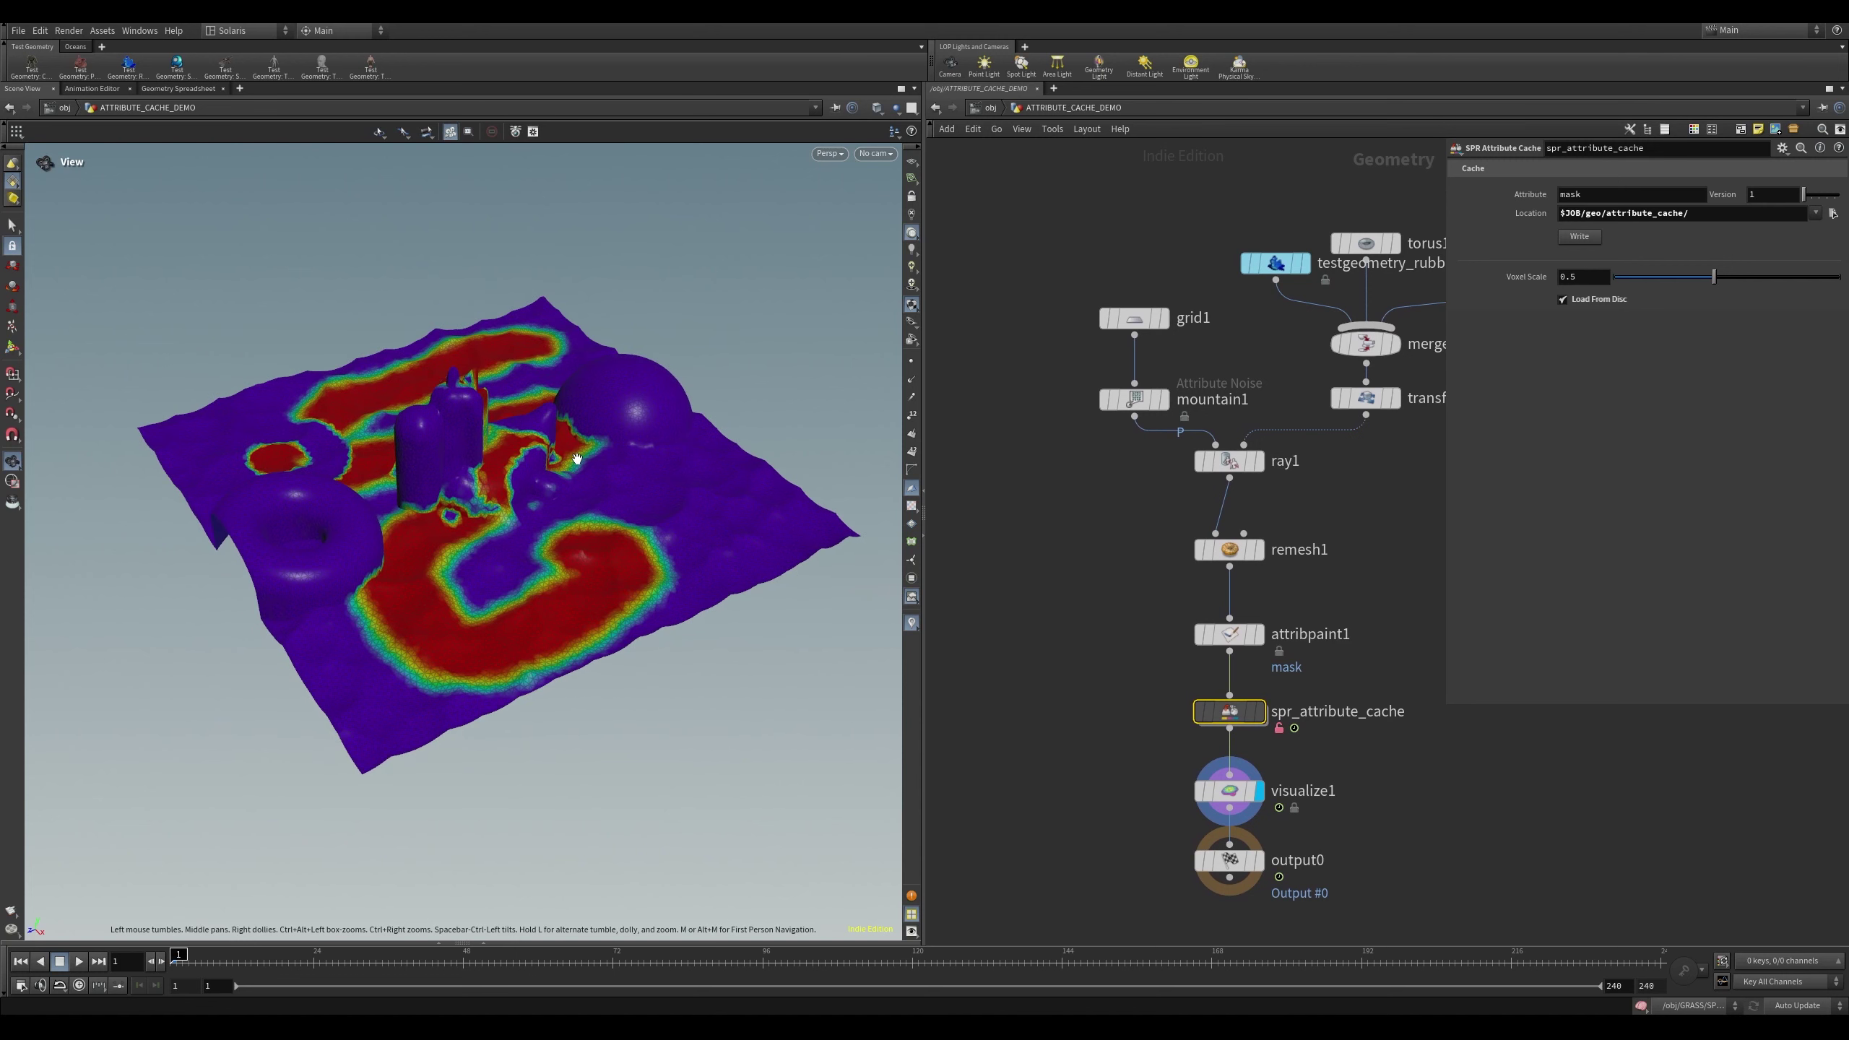
pyautogui.press('Return')
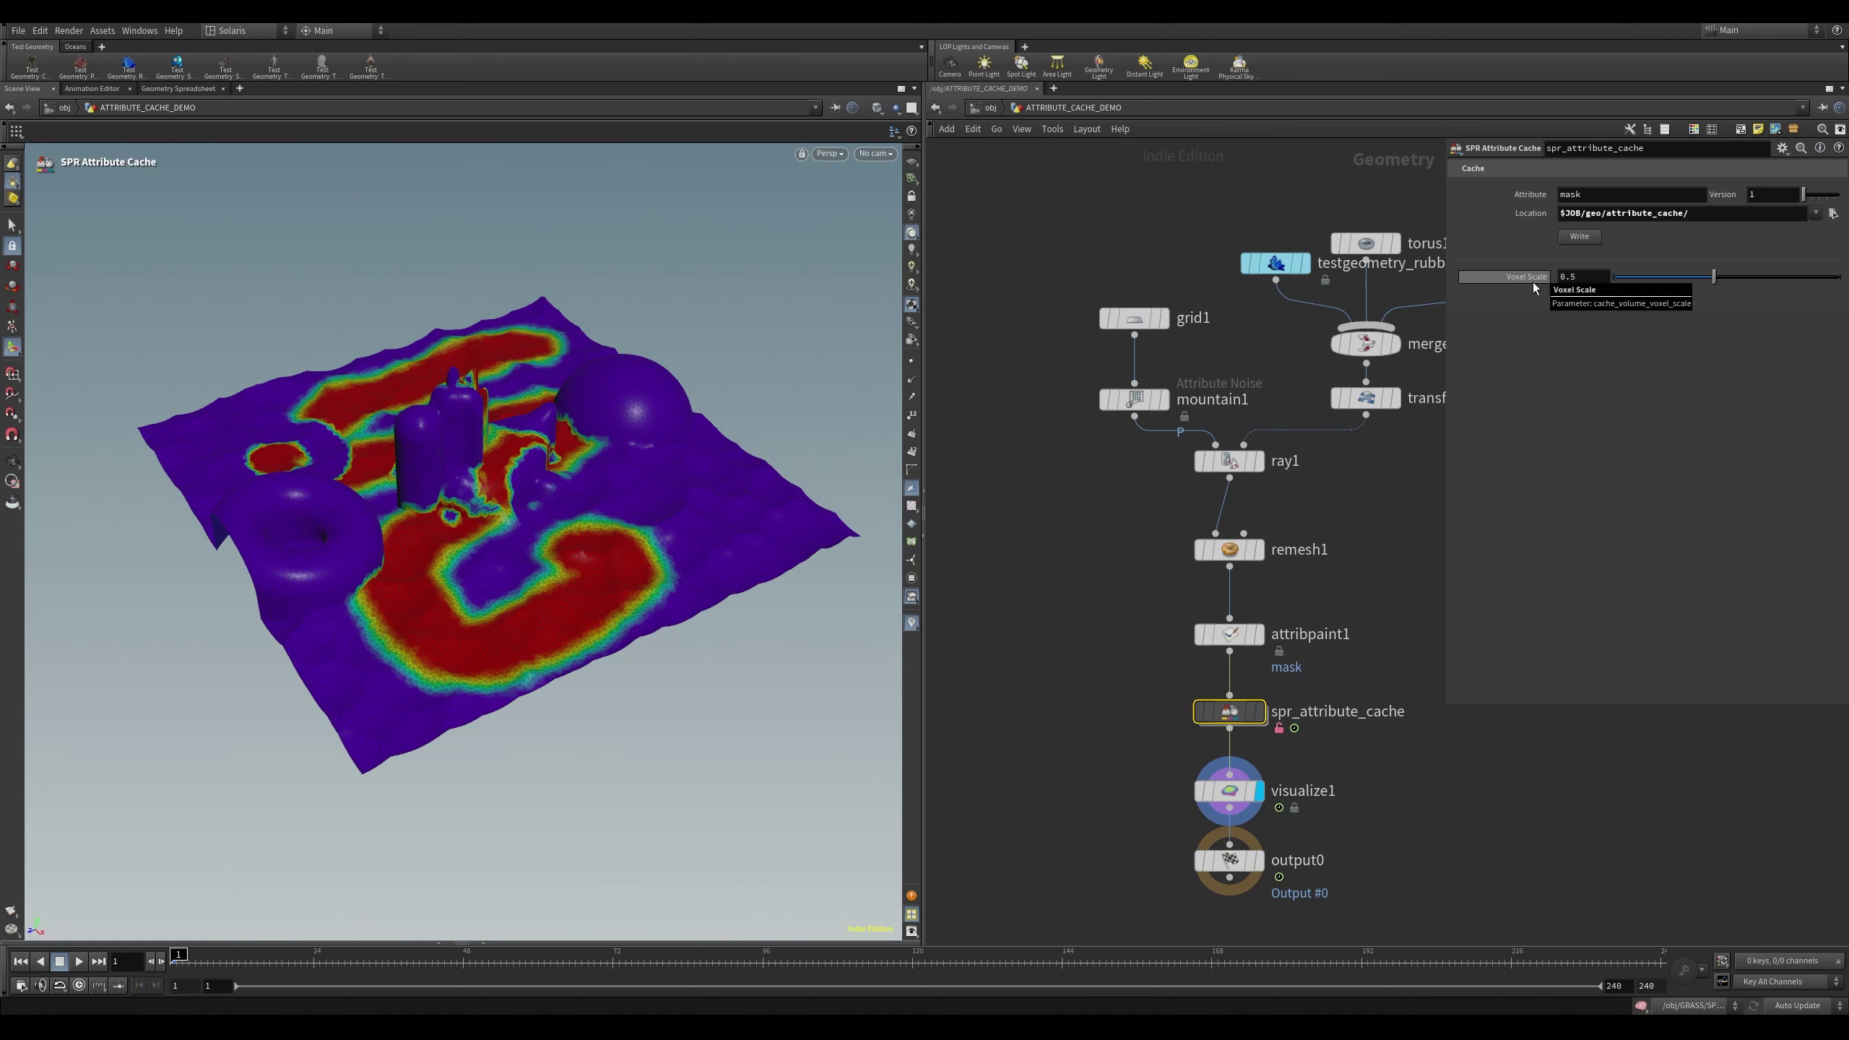
pyautogui.moveTo(1092, 697); pyautogui.dragTo(1067, 614, button='middle')
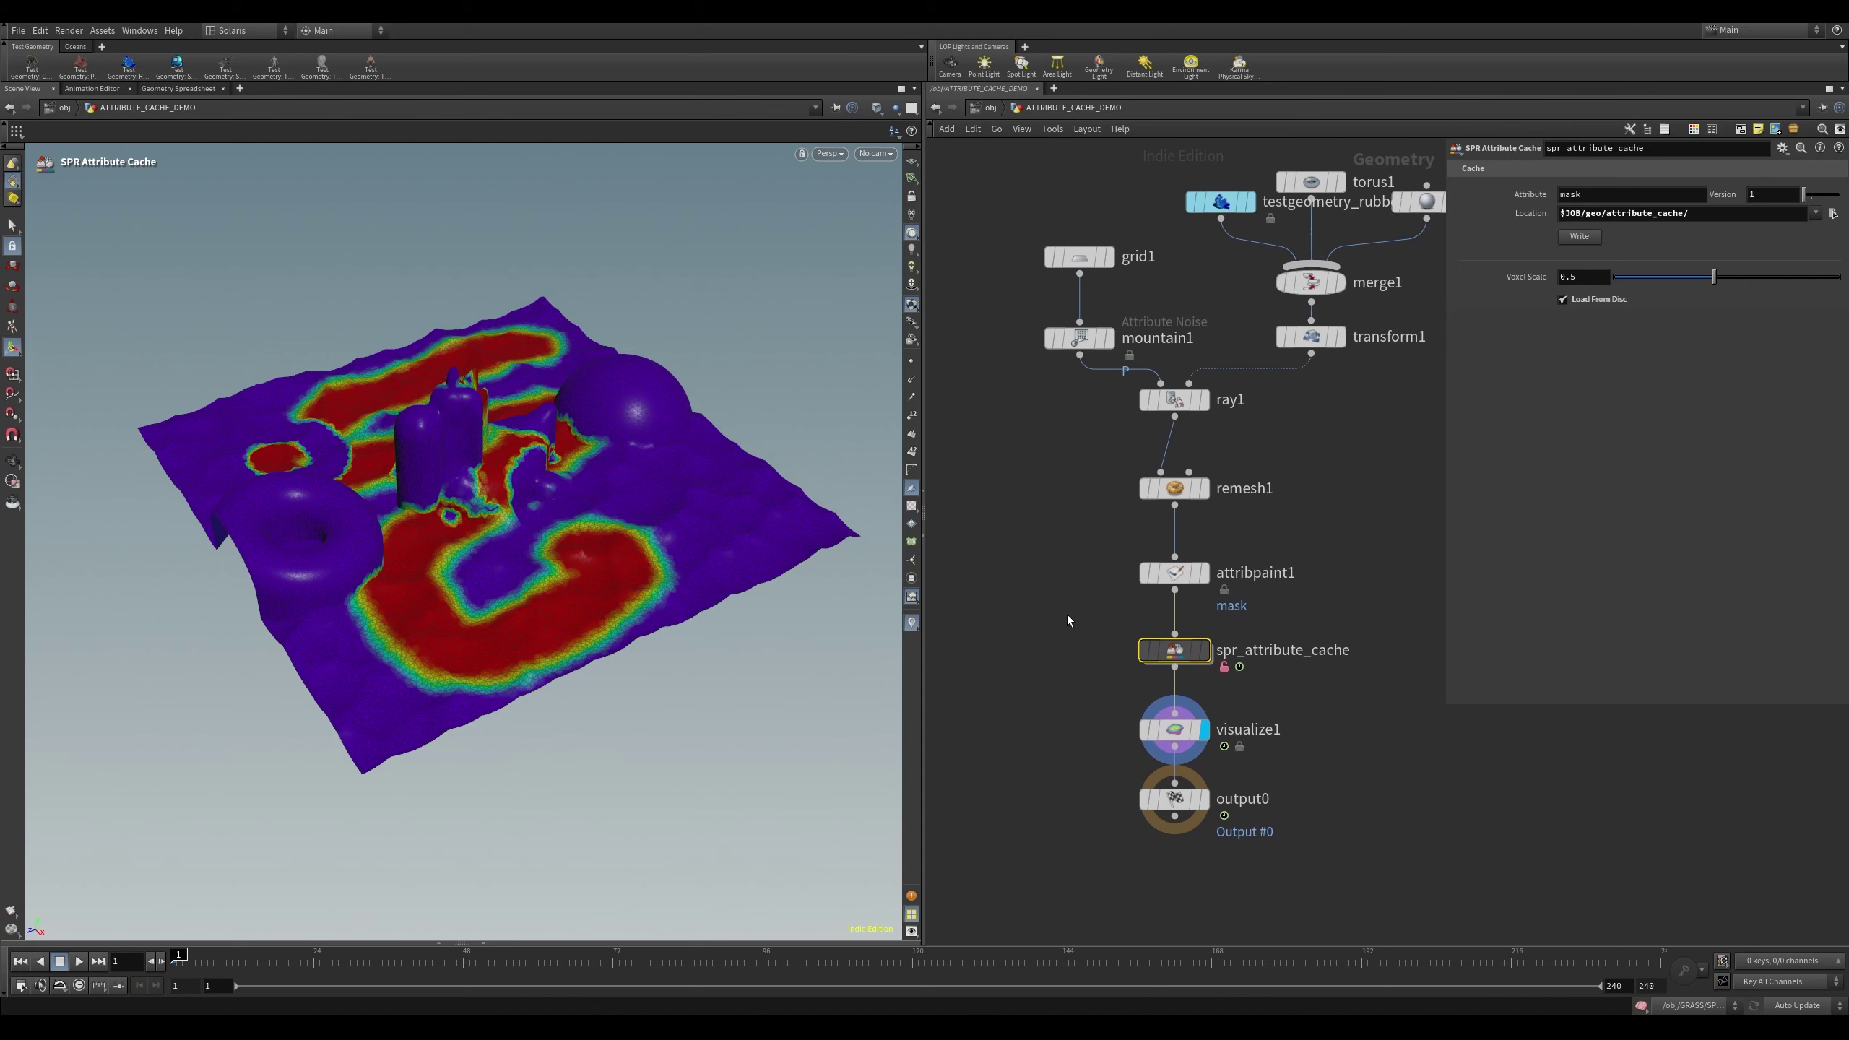
pyautogui.moveTo(1184, 655); pyautogui.dragTo(1184, 653)
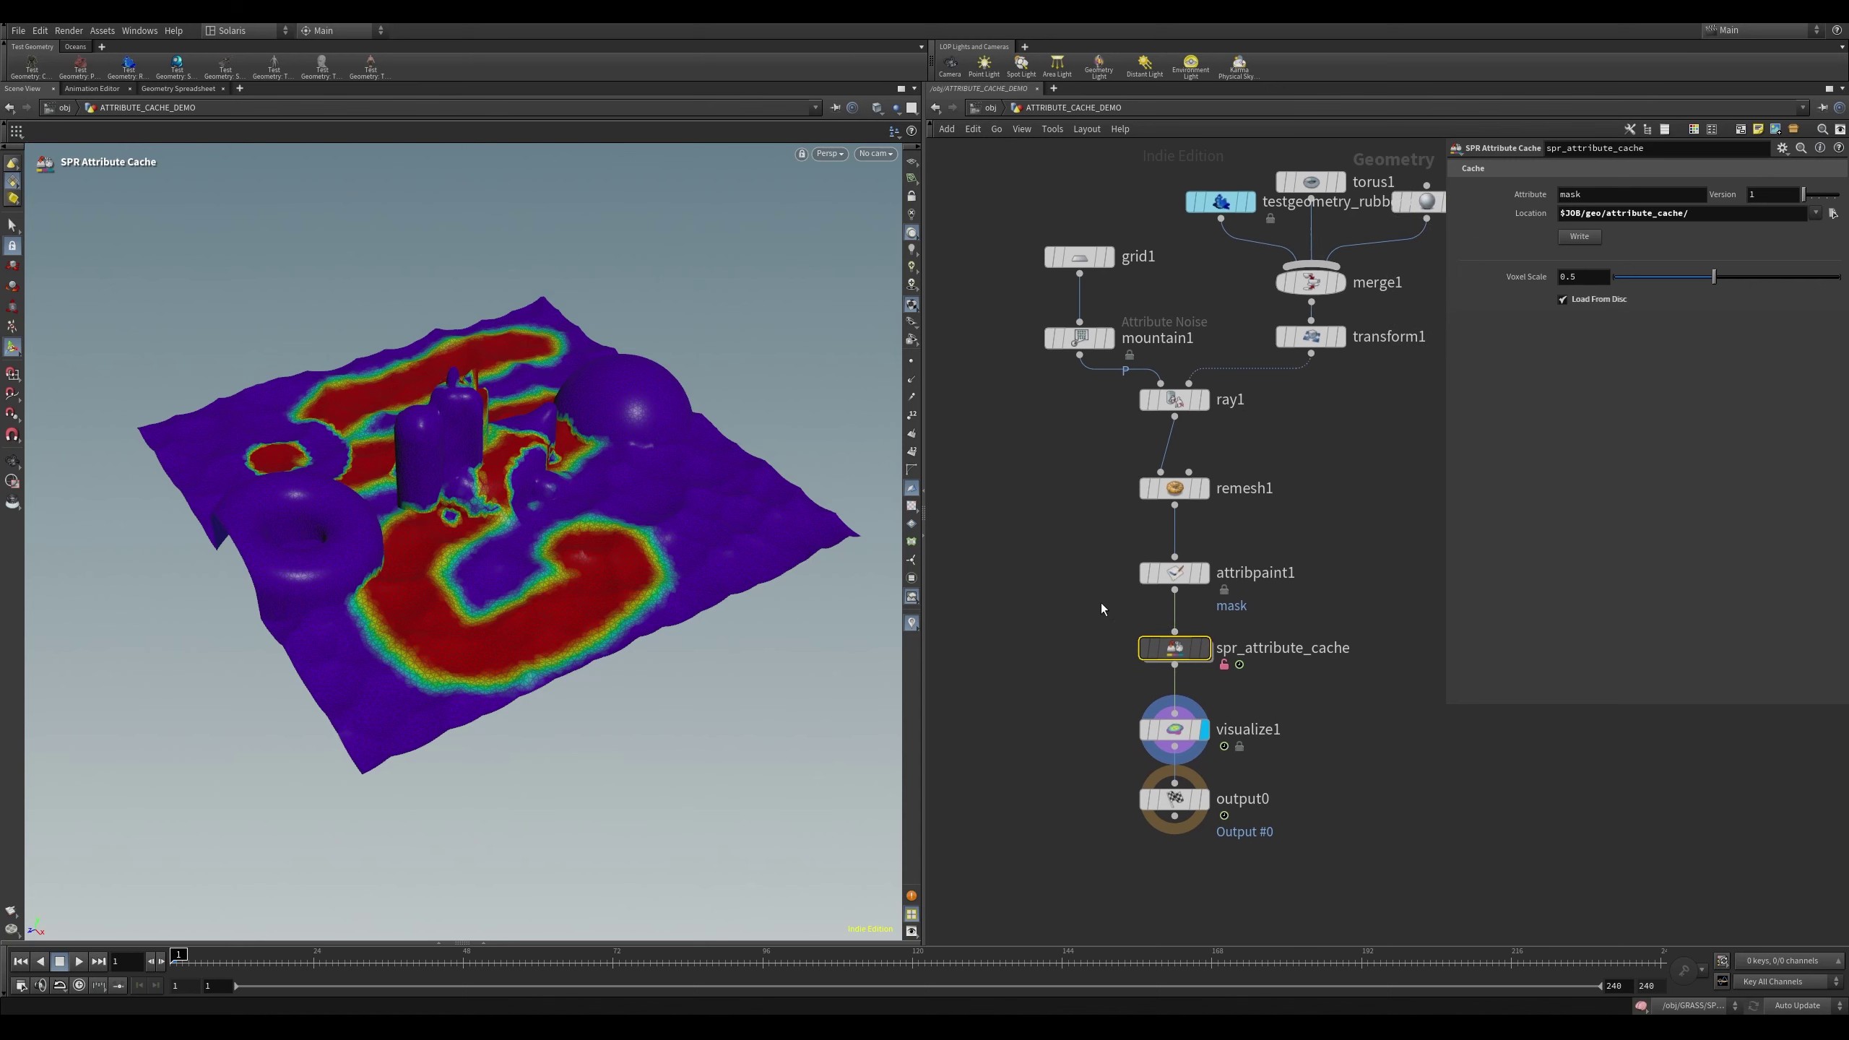
pyautogui.moveTo(1101, 604); pyautogui.dragTo(1106, 657, button='middle')
pyautogui.moveTo(1363, 645); pyautogui.dragTo(1342, 599, button='middle')
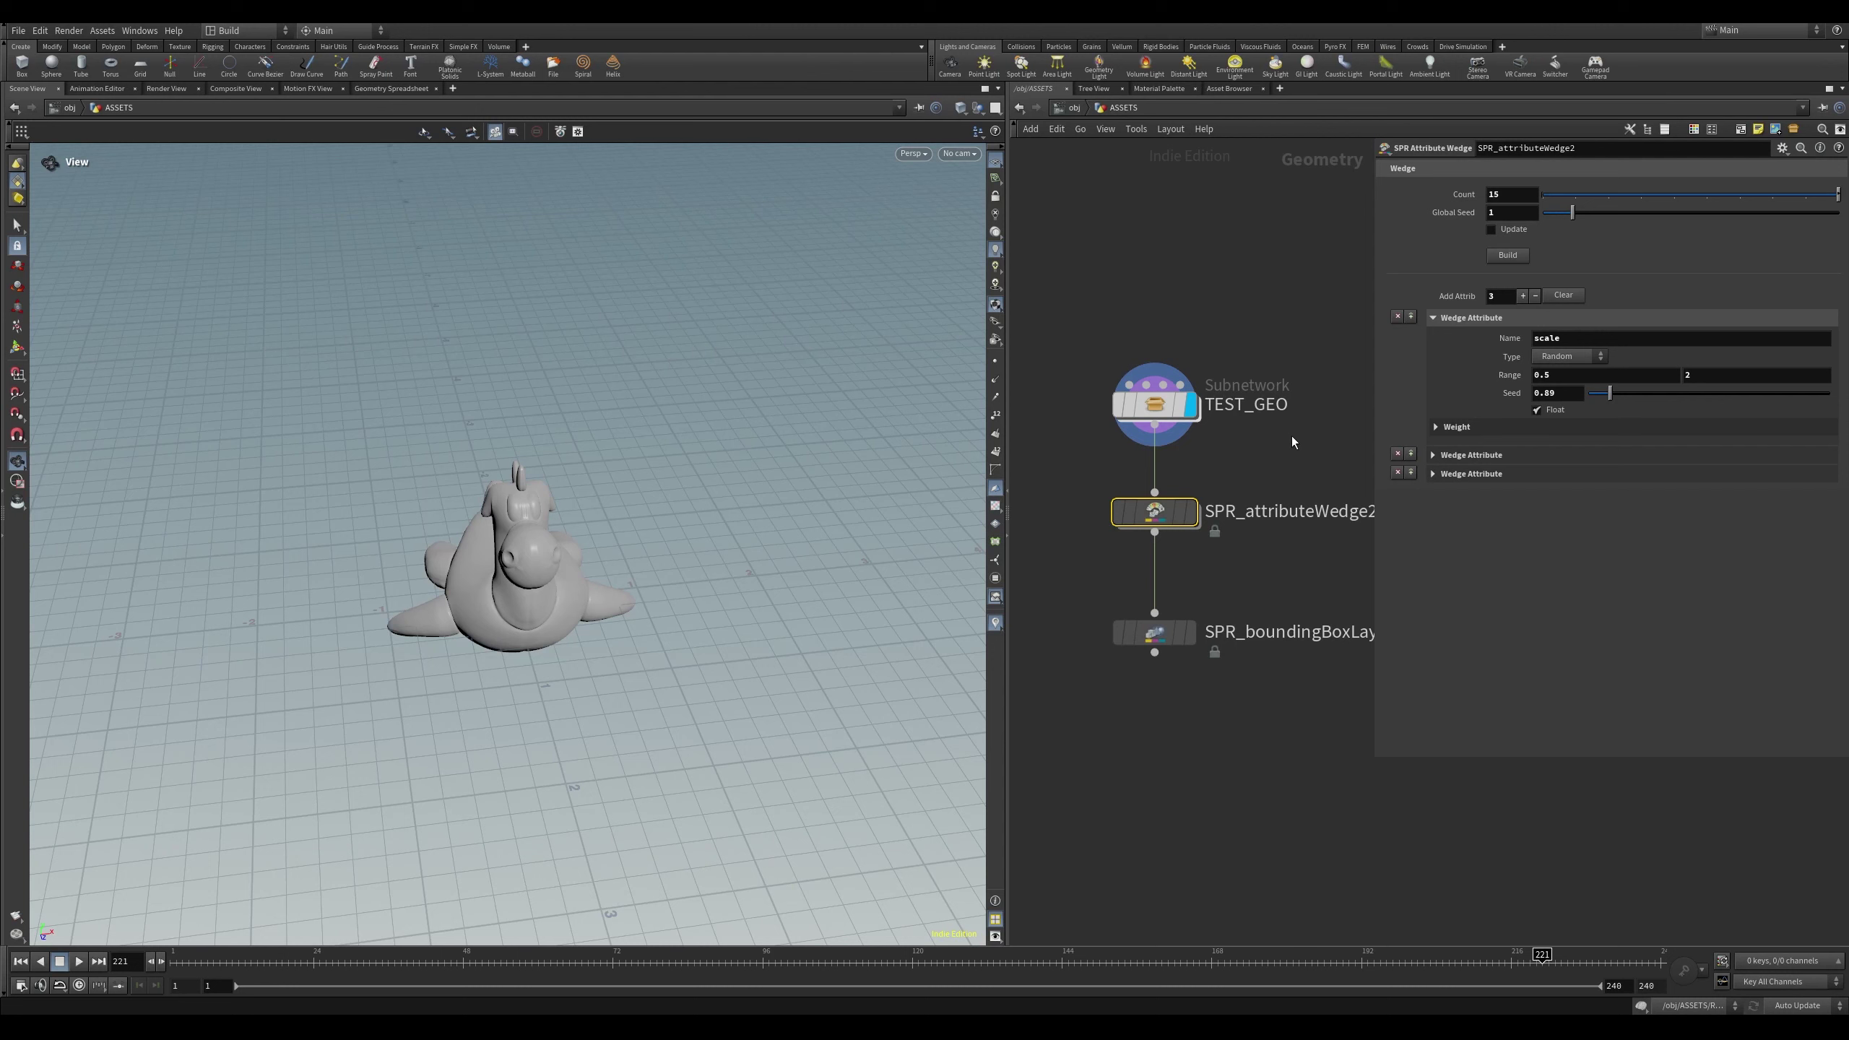
# Show the TEST_GEO subnetwork's Type, Shader, Spin and Scale parameters
pyautogui.moveTo(1248, 451); pyautogui.dragTo(1308, 456, button='middle')
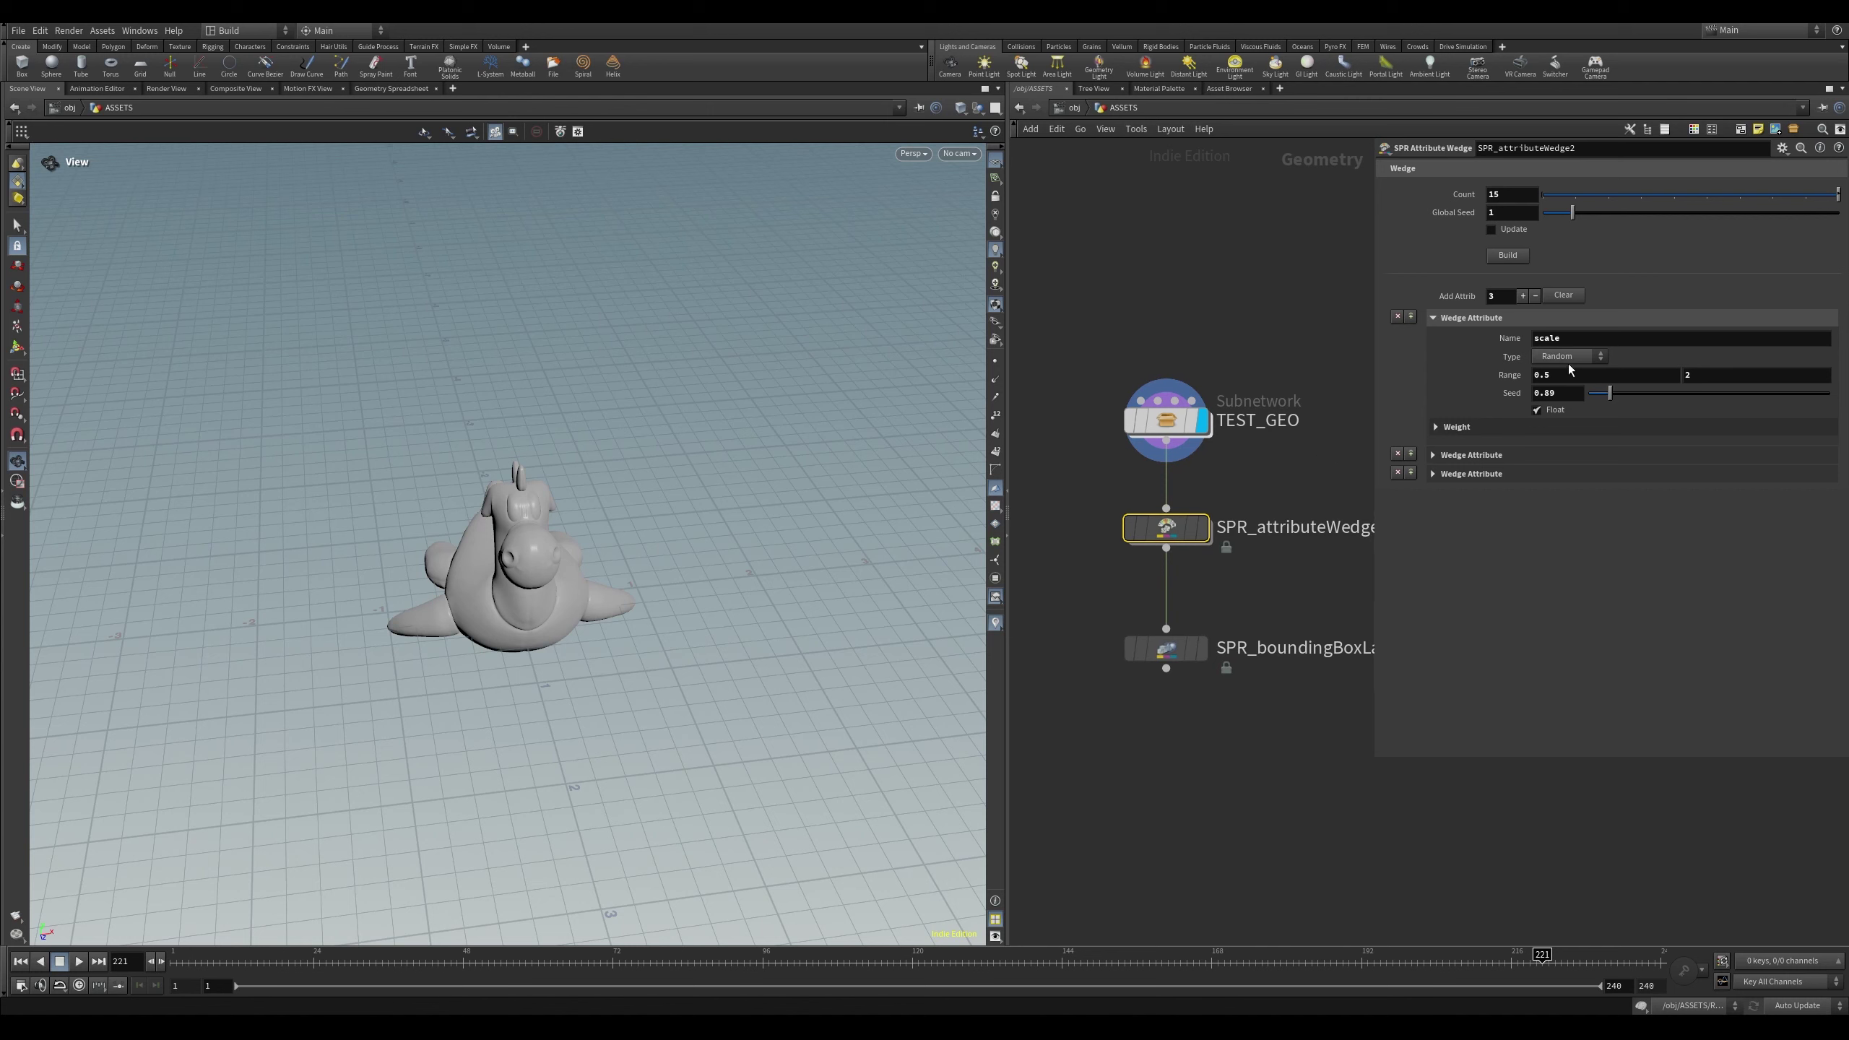
pyautogui.click(1180, 430)
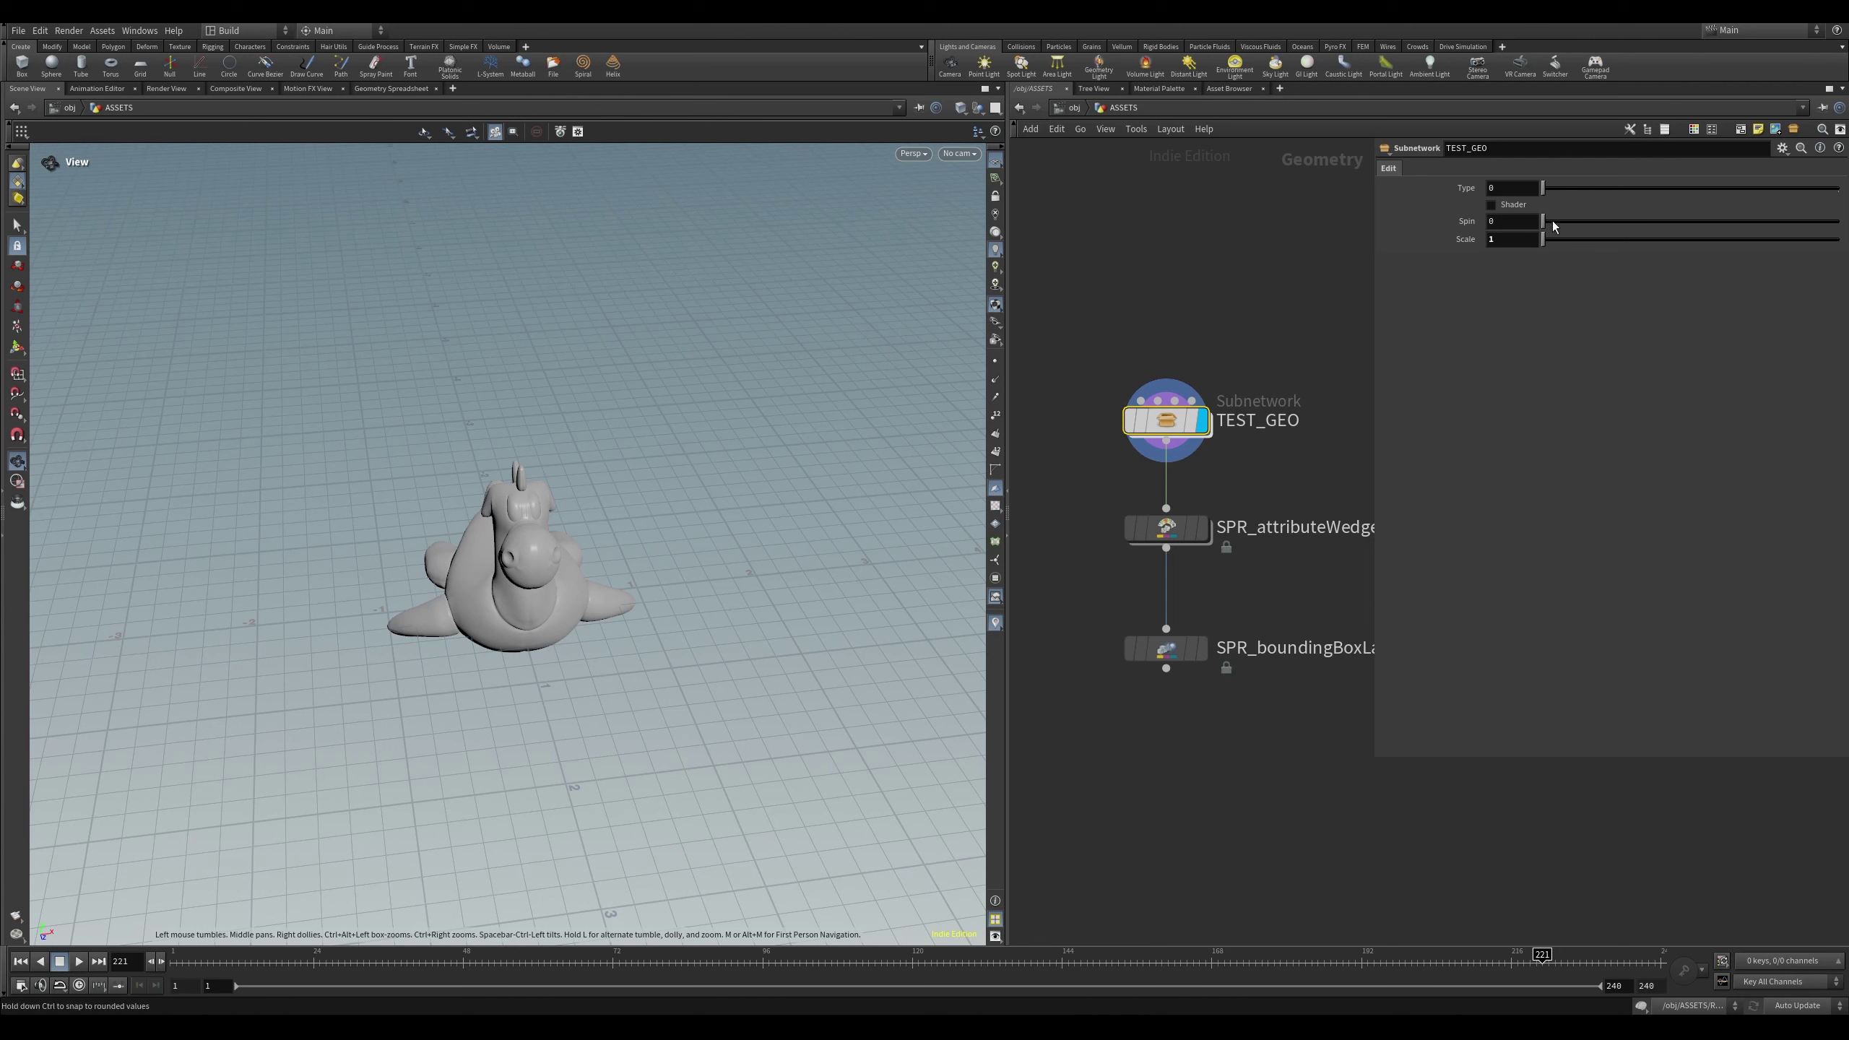
pyautogui.moveTo(1552, 220); pyautogui.dragTo(1488, 278)
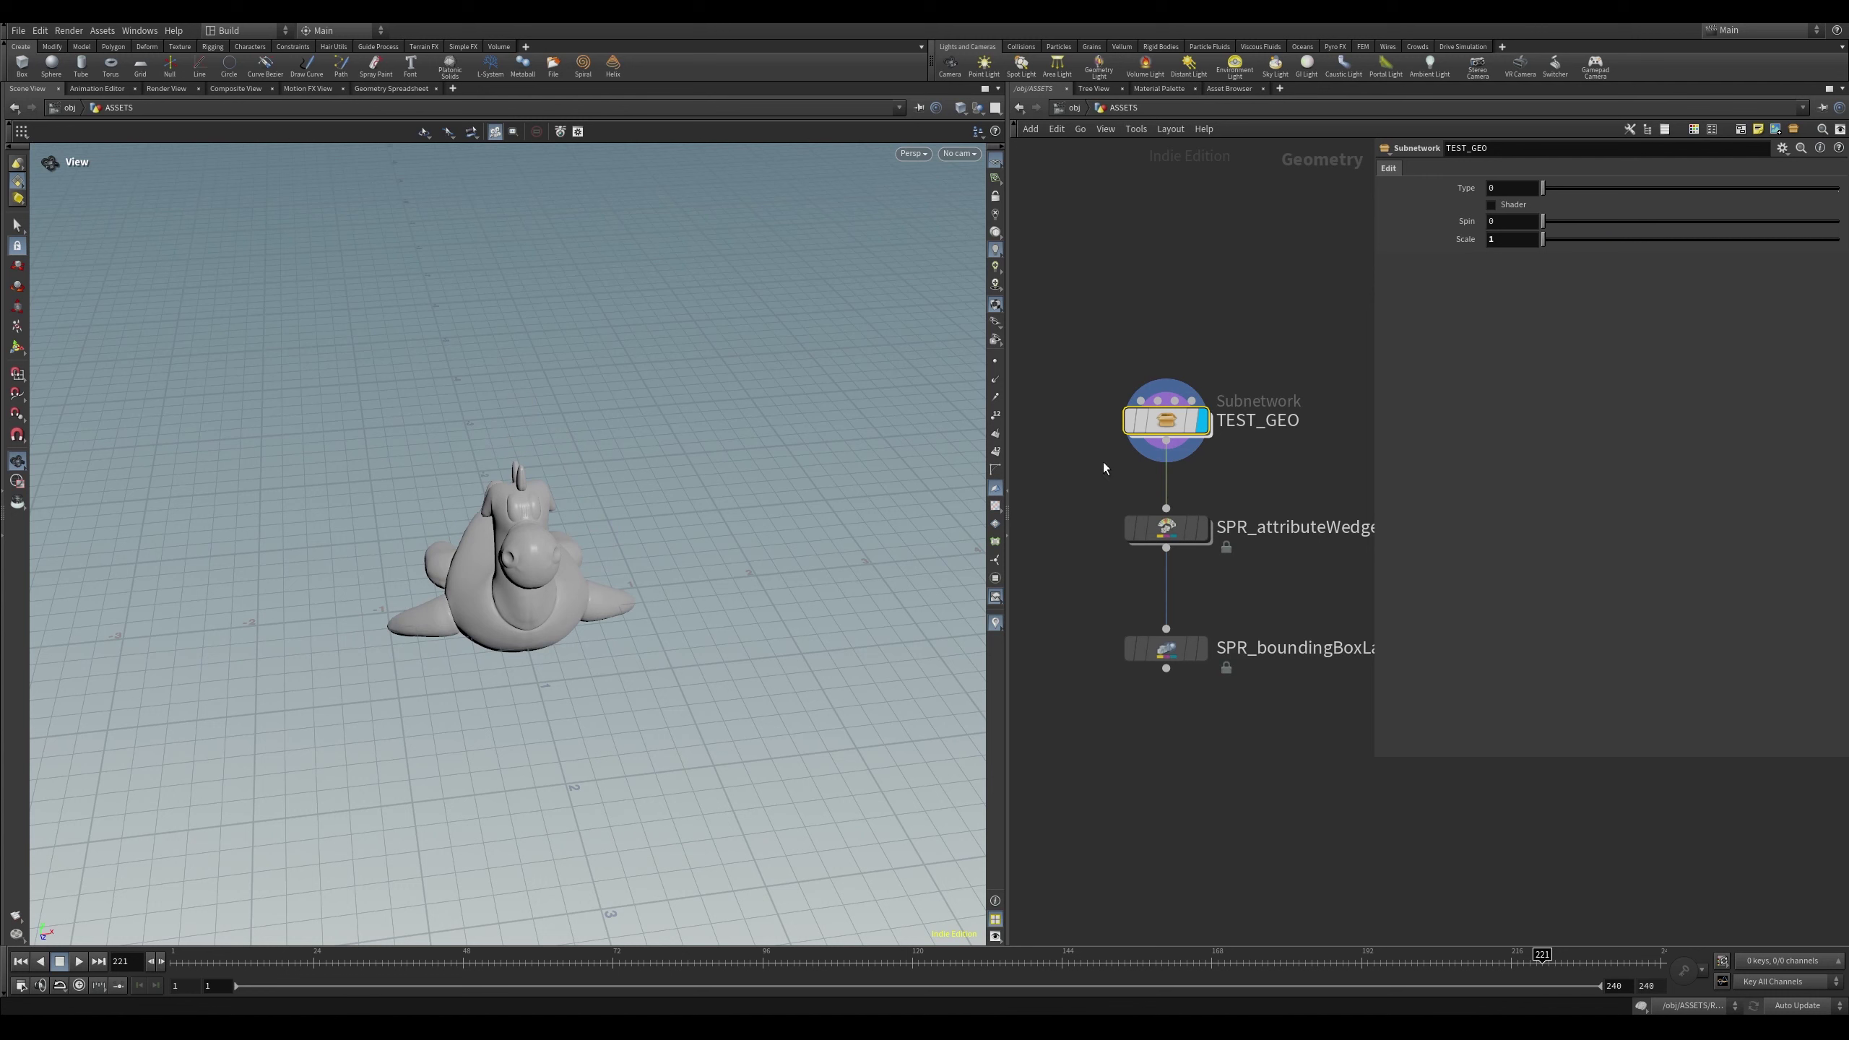
# Display the SPR_attributeWedge2 result and the SPR_boundingBoxLayout3 grid, framing all laid-out variants in the viewport
pyautogui.click(1172, 529)
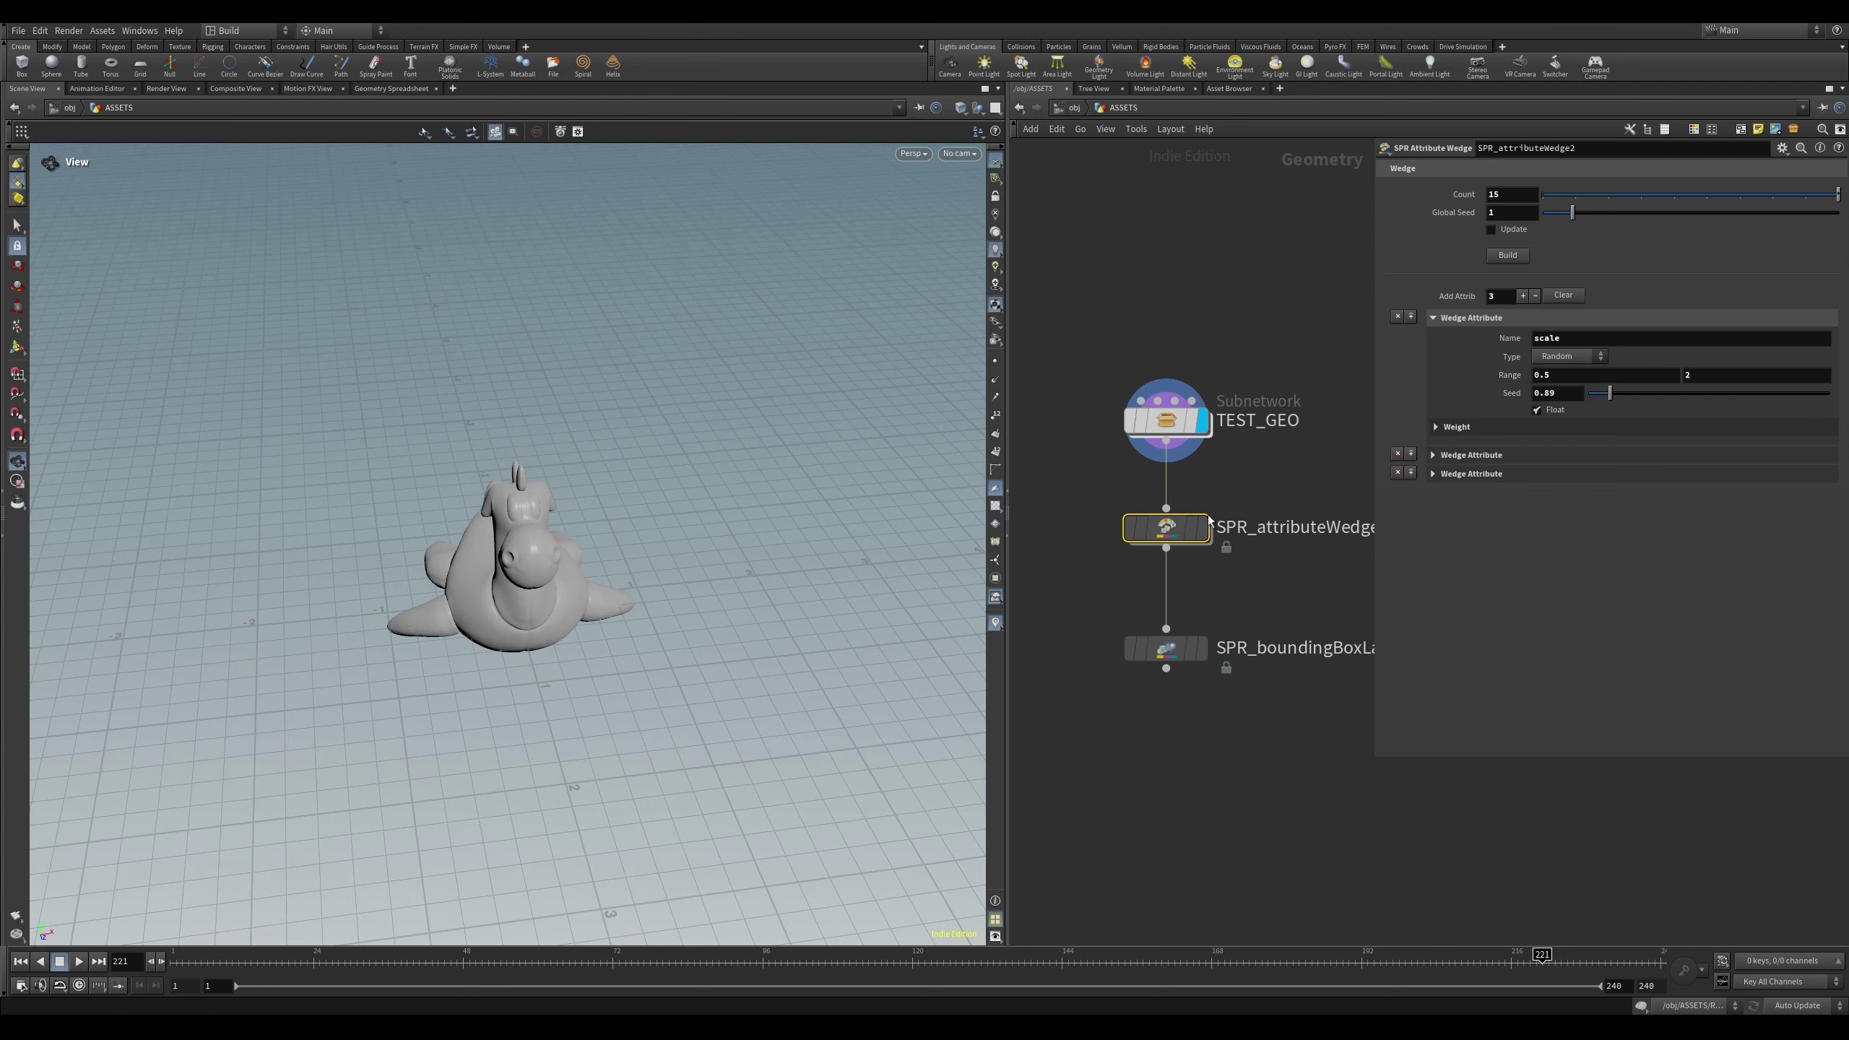
pyautogui.click(1201, 527)
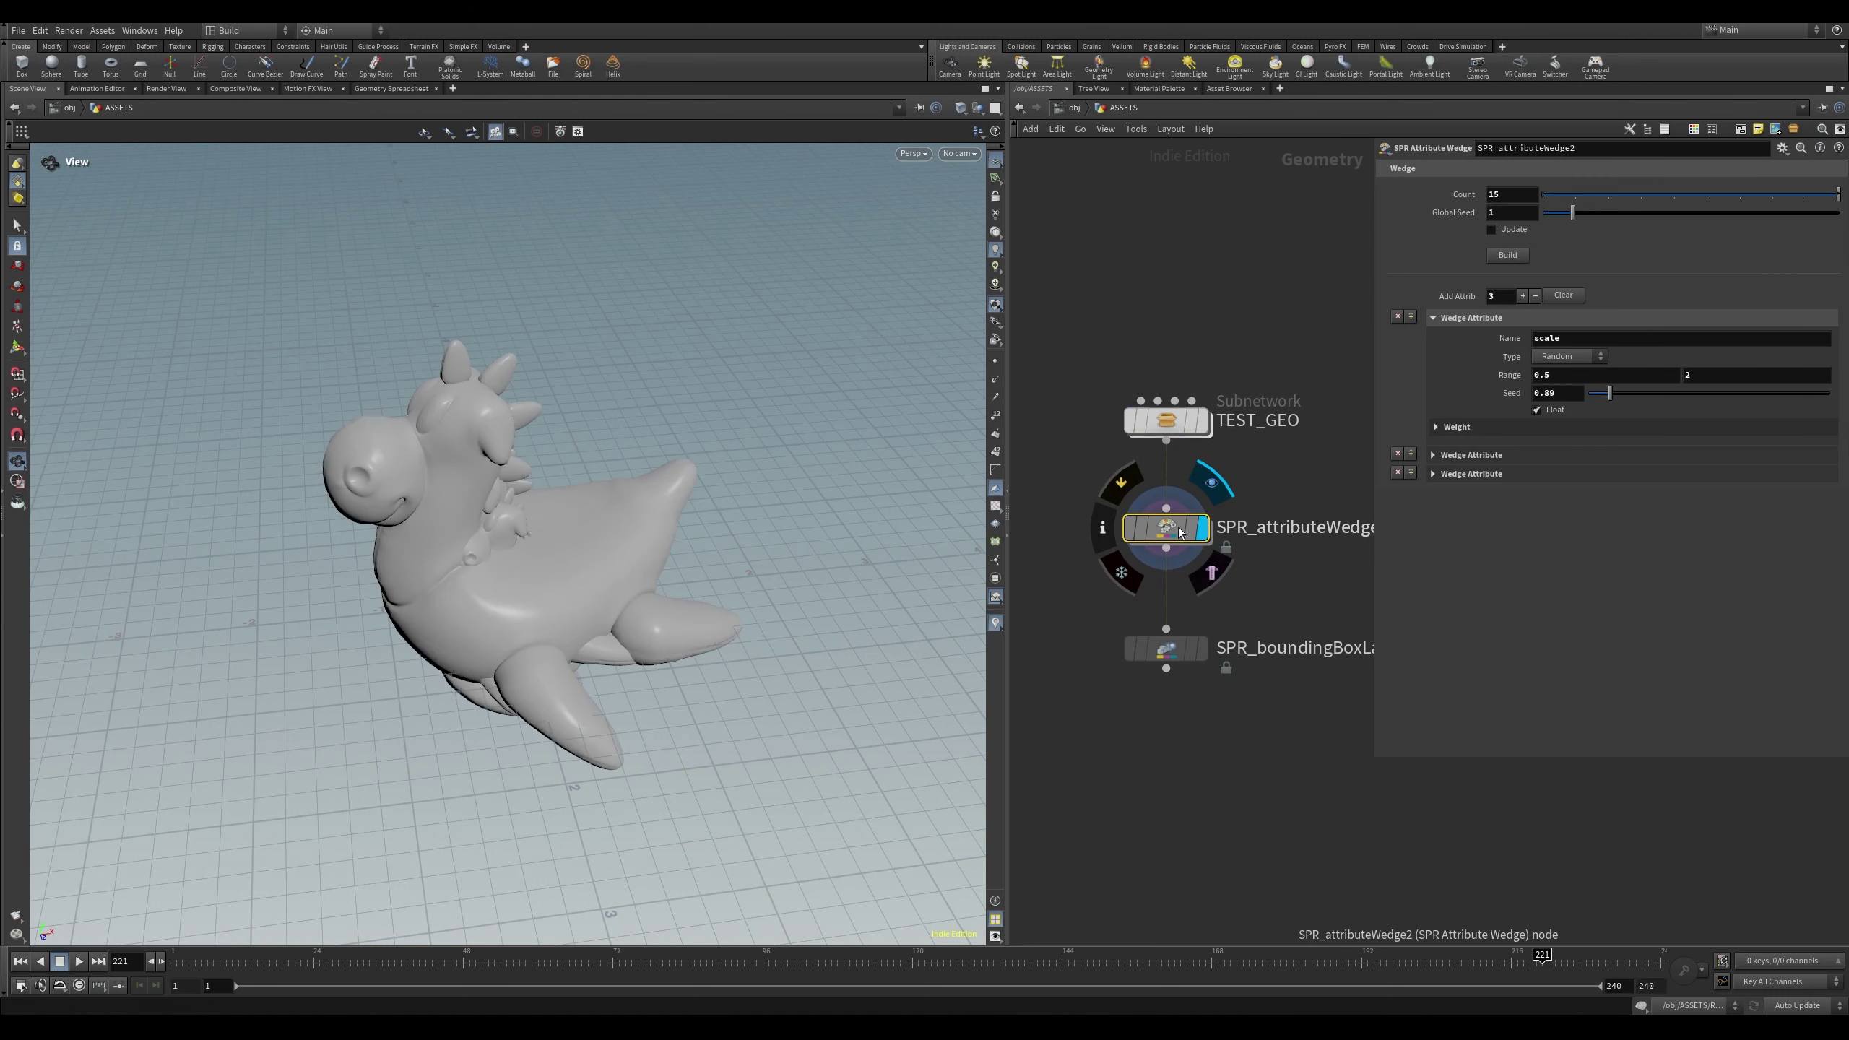
pyautogui.click(1166, 648)
pyautogui.click(1203, 648)
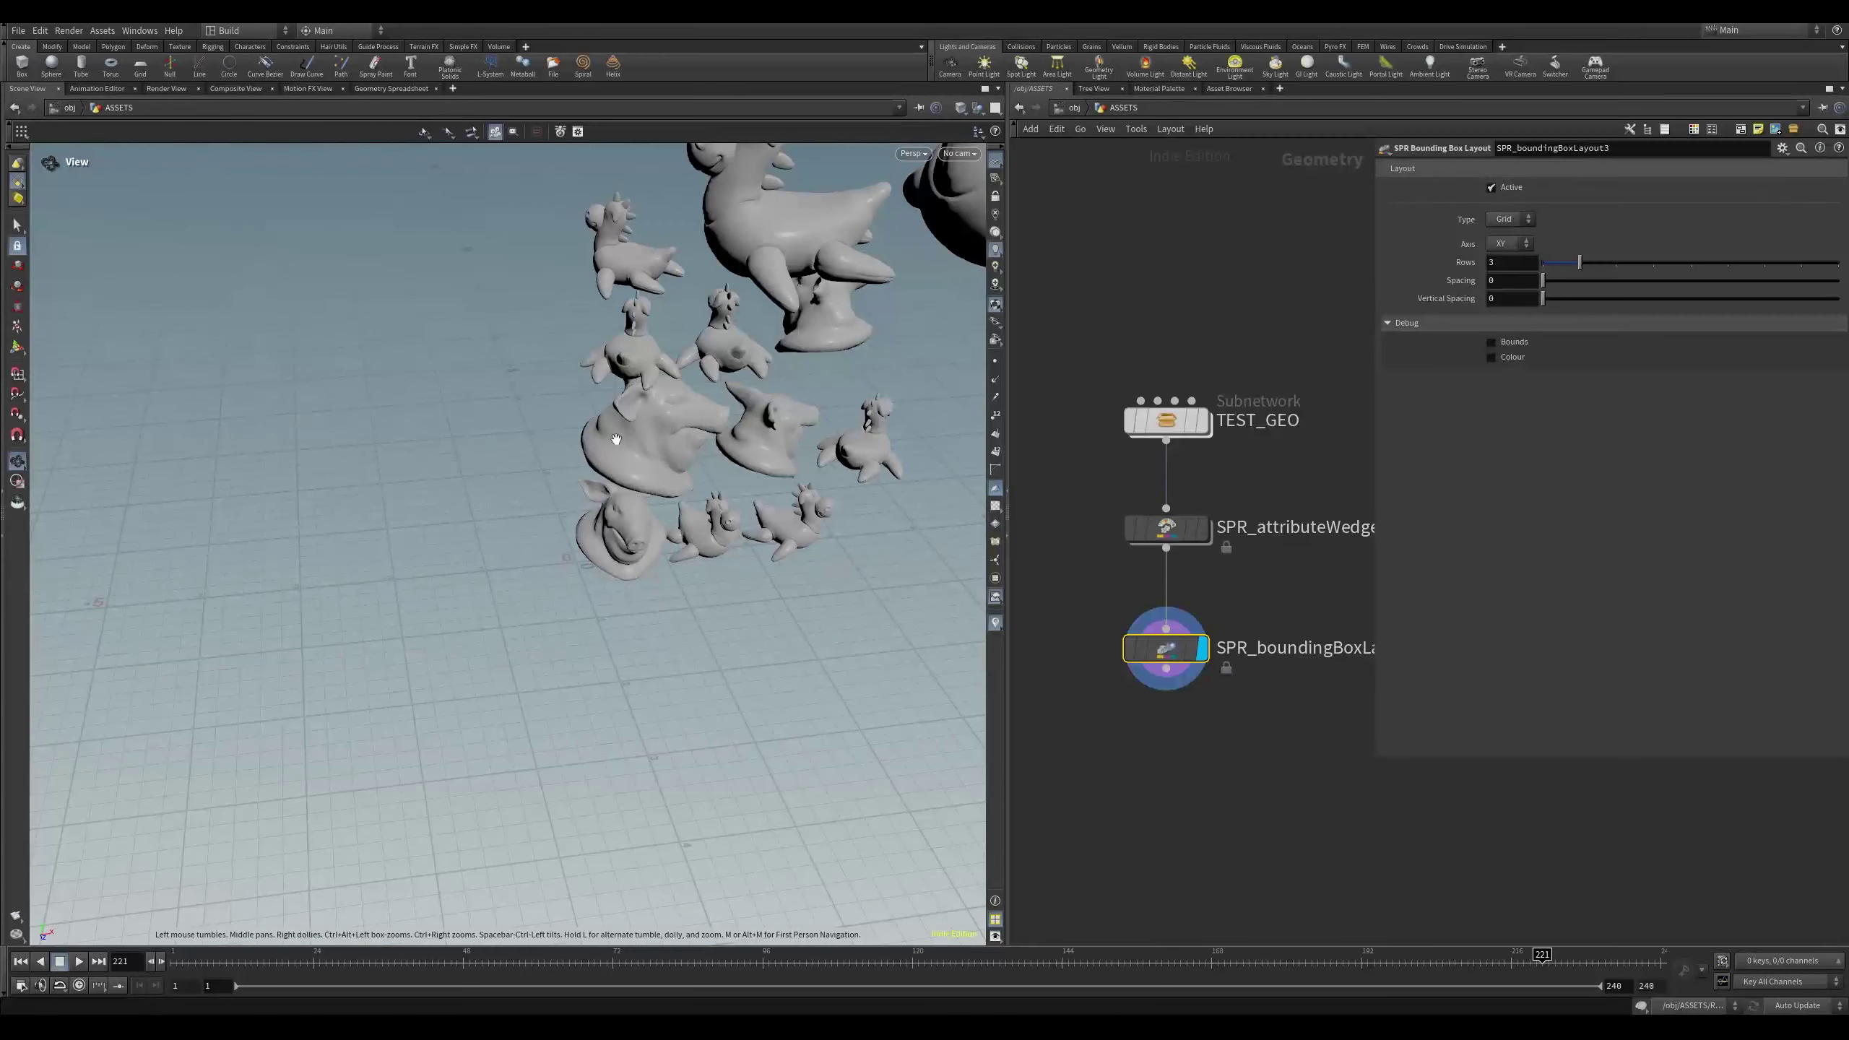
pyautogui.press('f')
pyautogui.moveTo(702, 439); pyautogui.dragTo(452, 446)
pyautogui.moveTo(646, 503); pyautogui.dragTo(708, 428, button='middle')
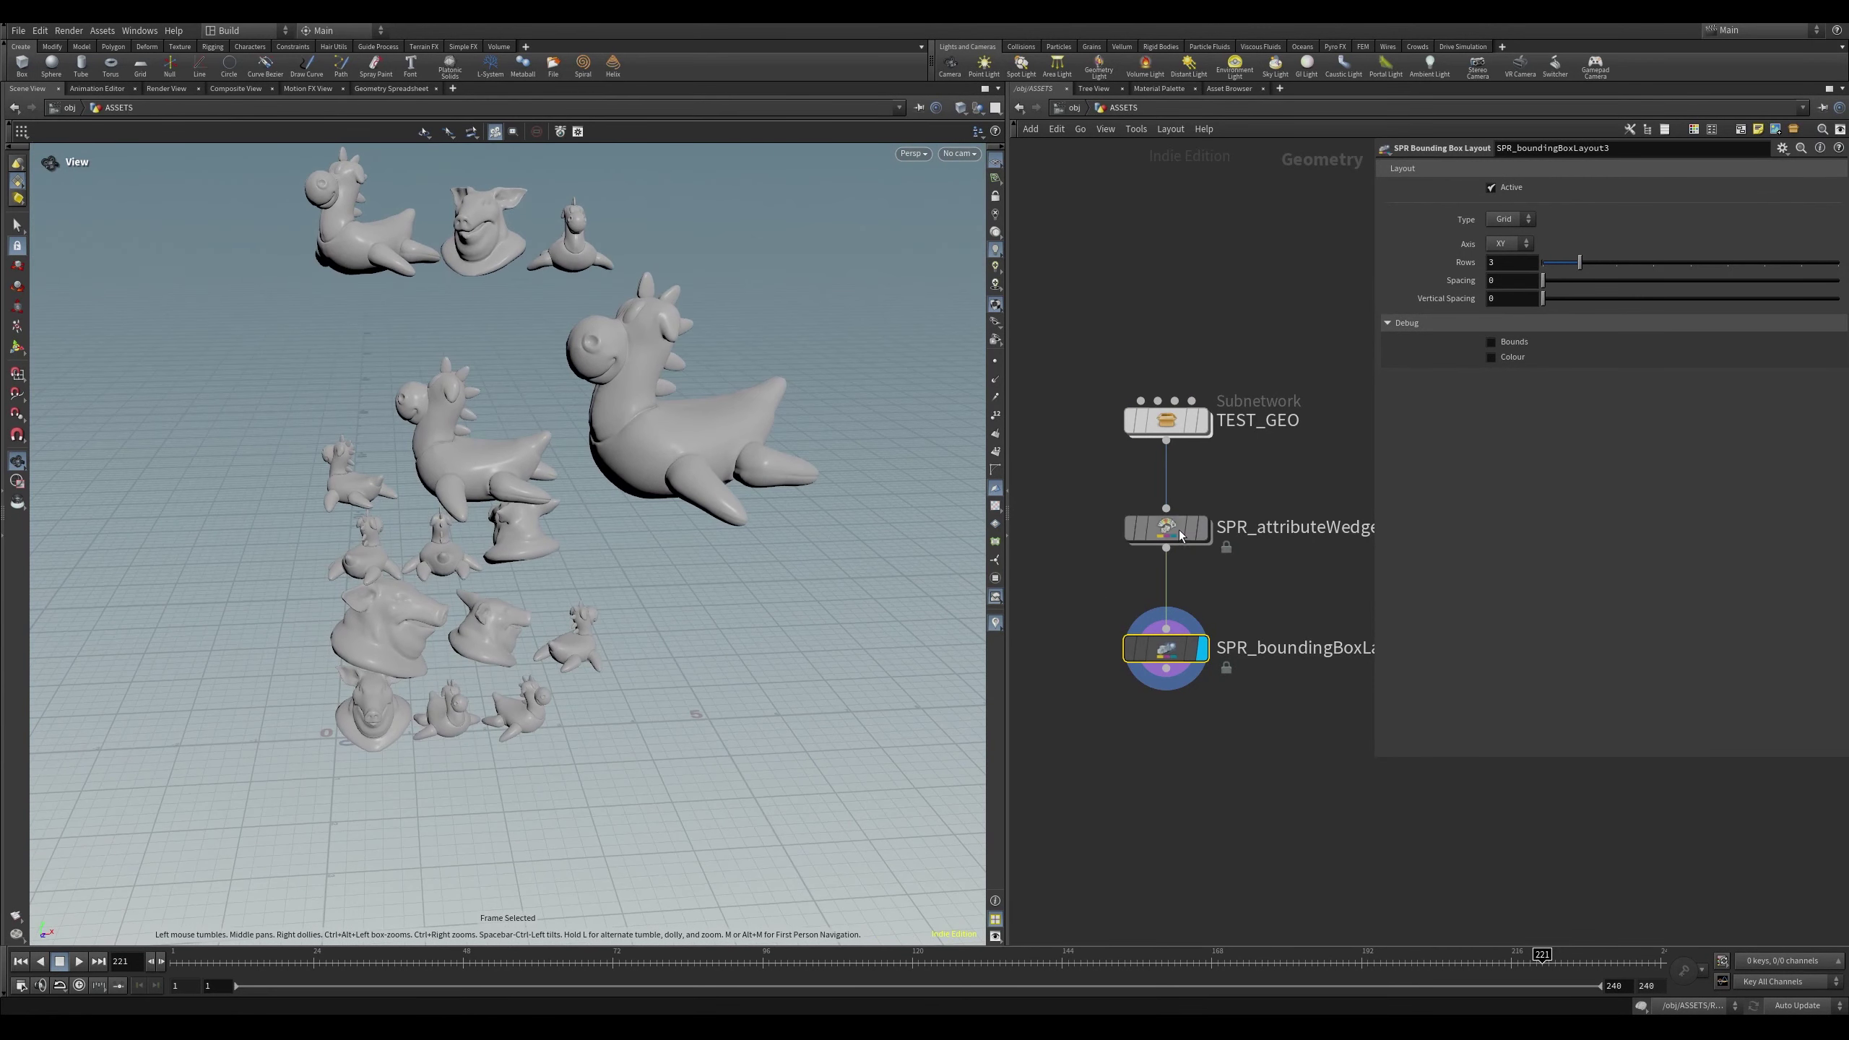
# Enter the SPR_attributeWedge2 asset and its inner WEDGE network to view the generated variant nodes
pyautogui.click(1181, 536)
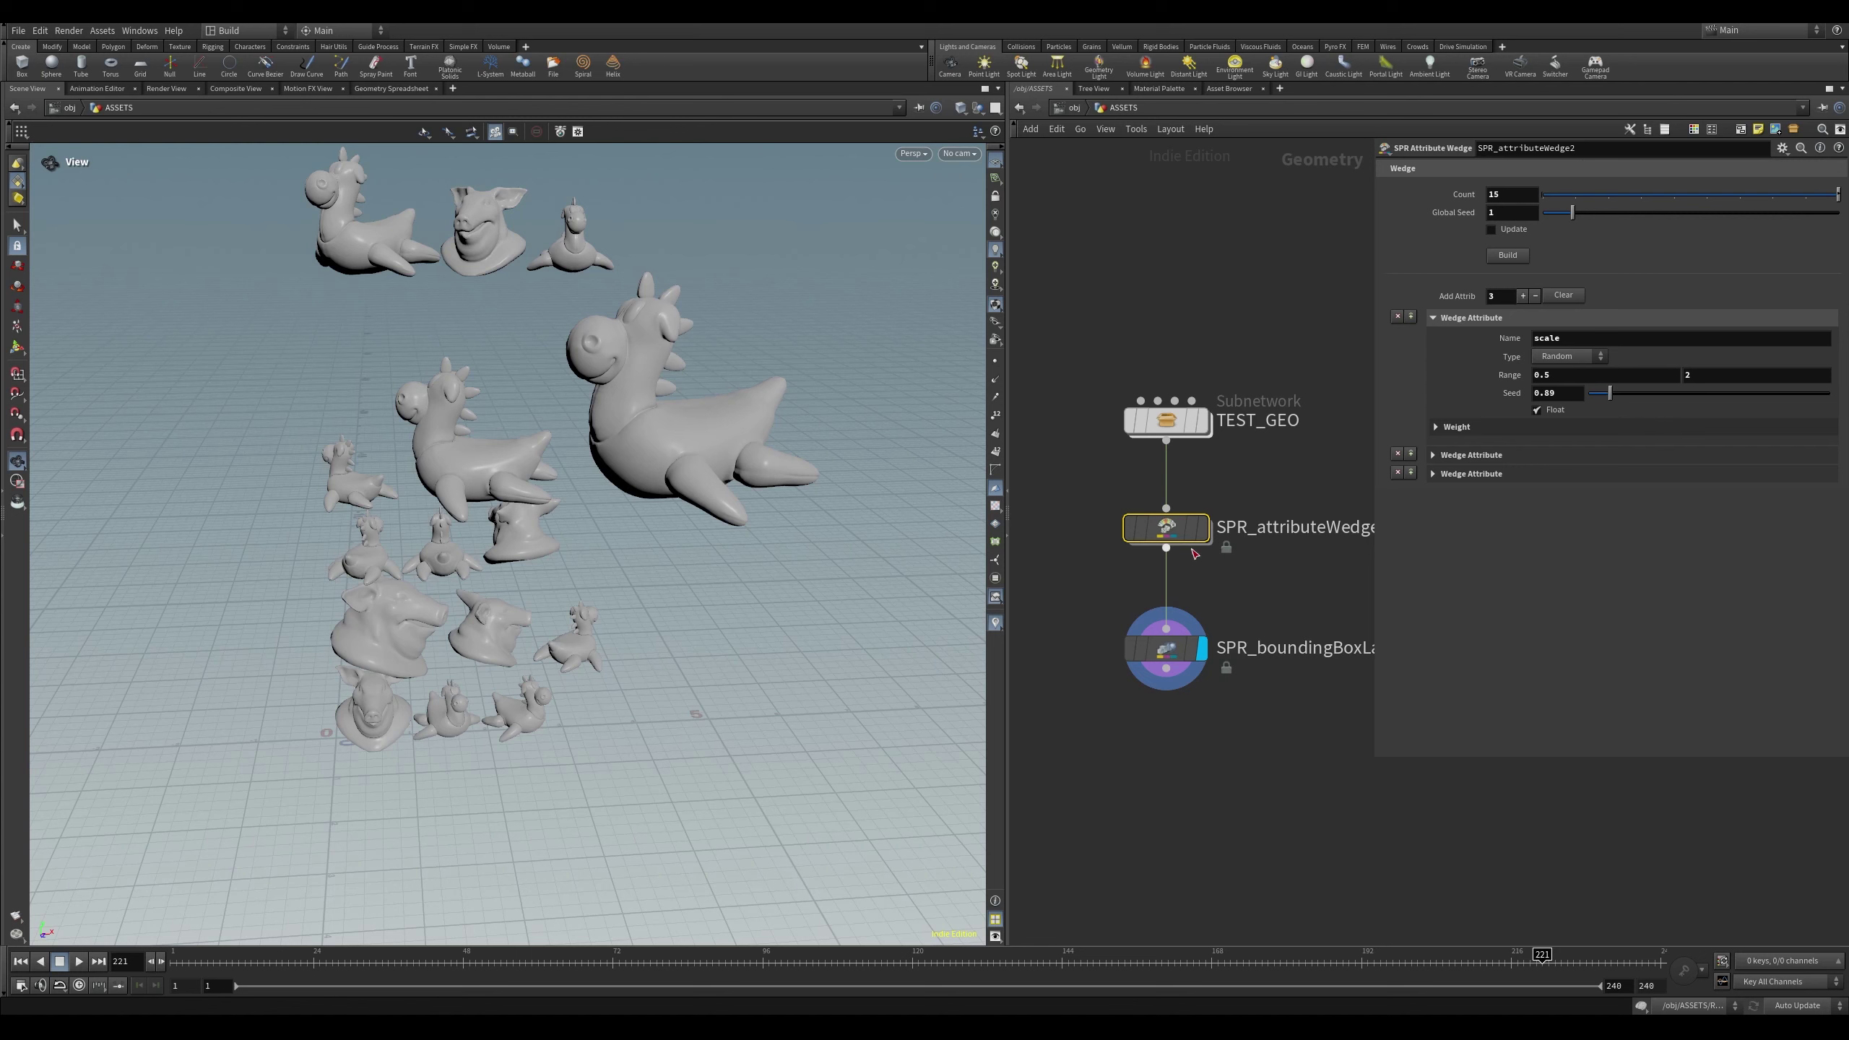
pyautogui.doubleClick(1167, 528)
pyautogui.press('f')
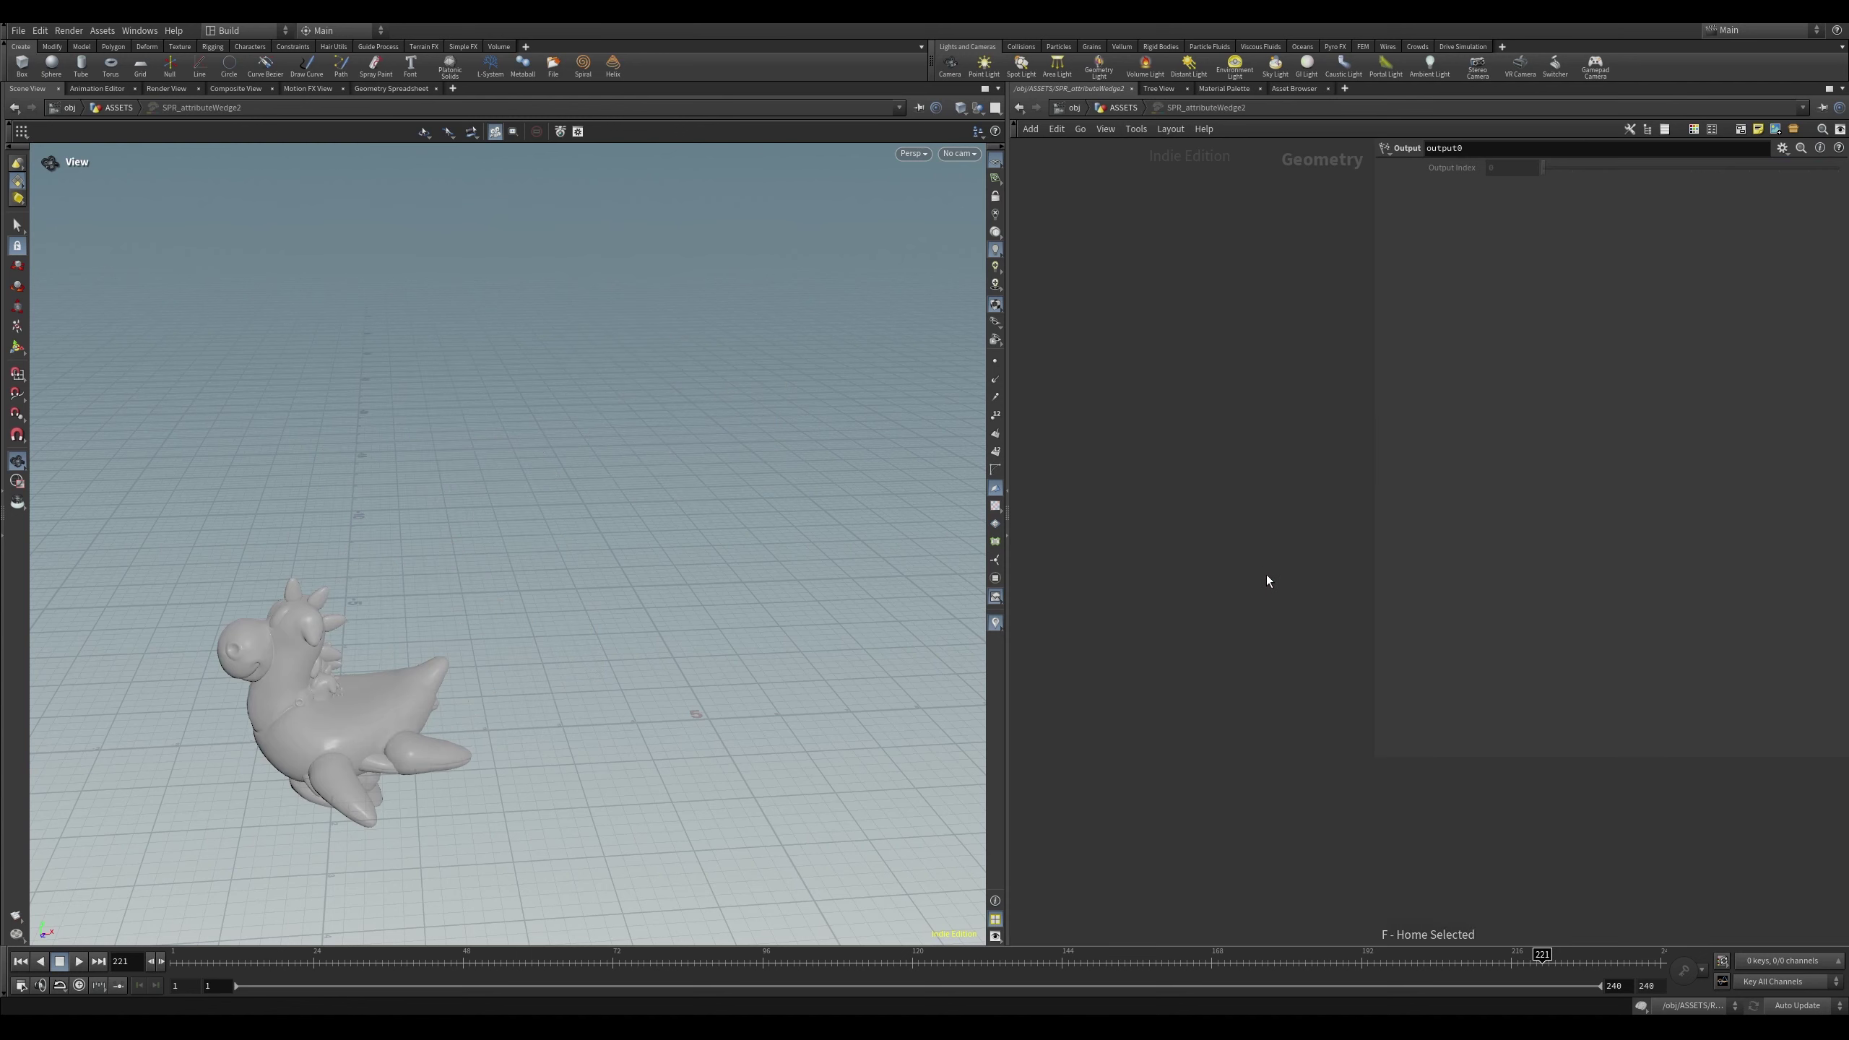
pyautogui.doubleClick(1209, 492)
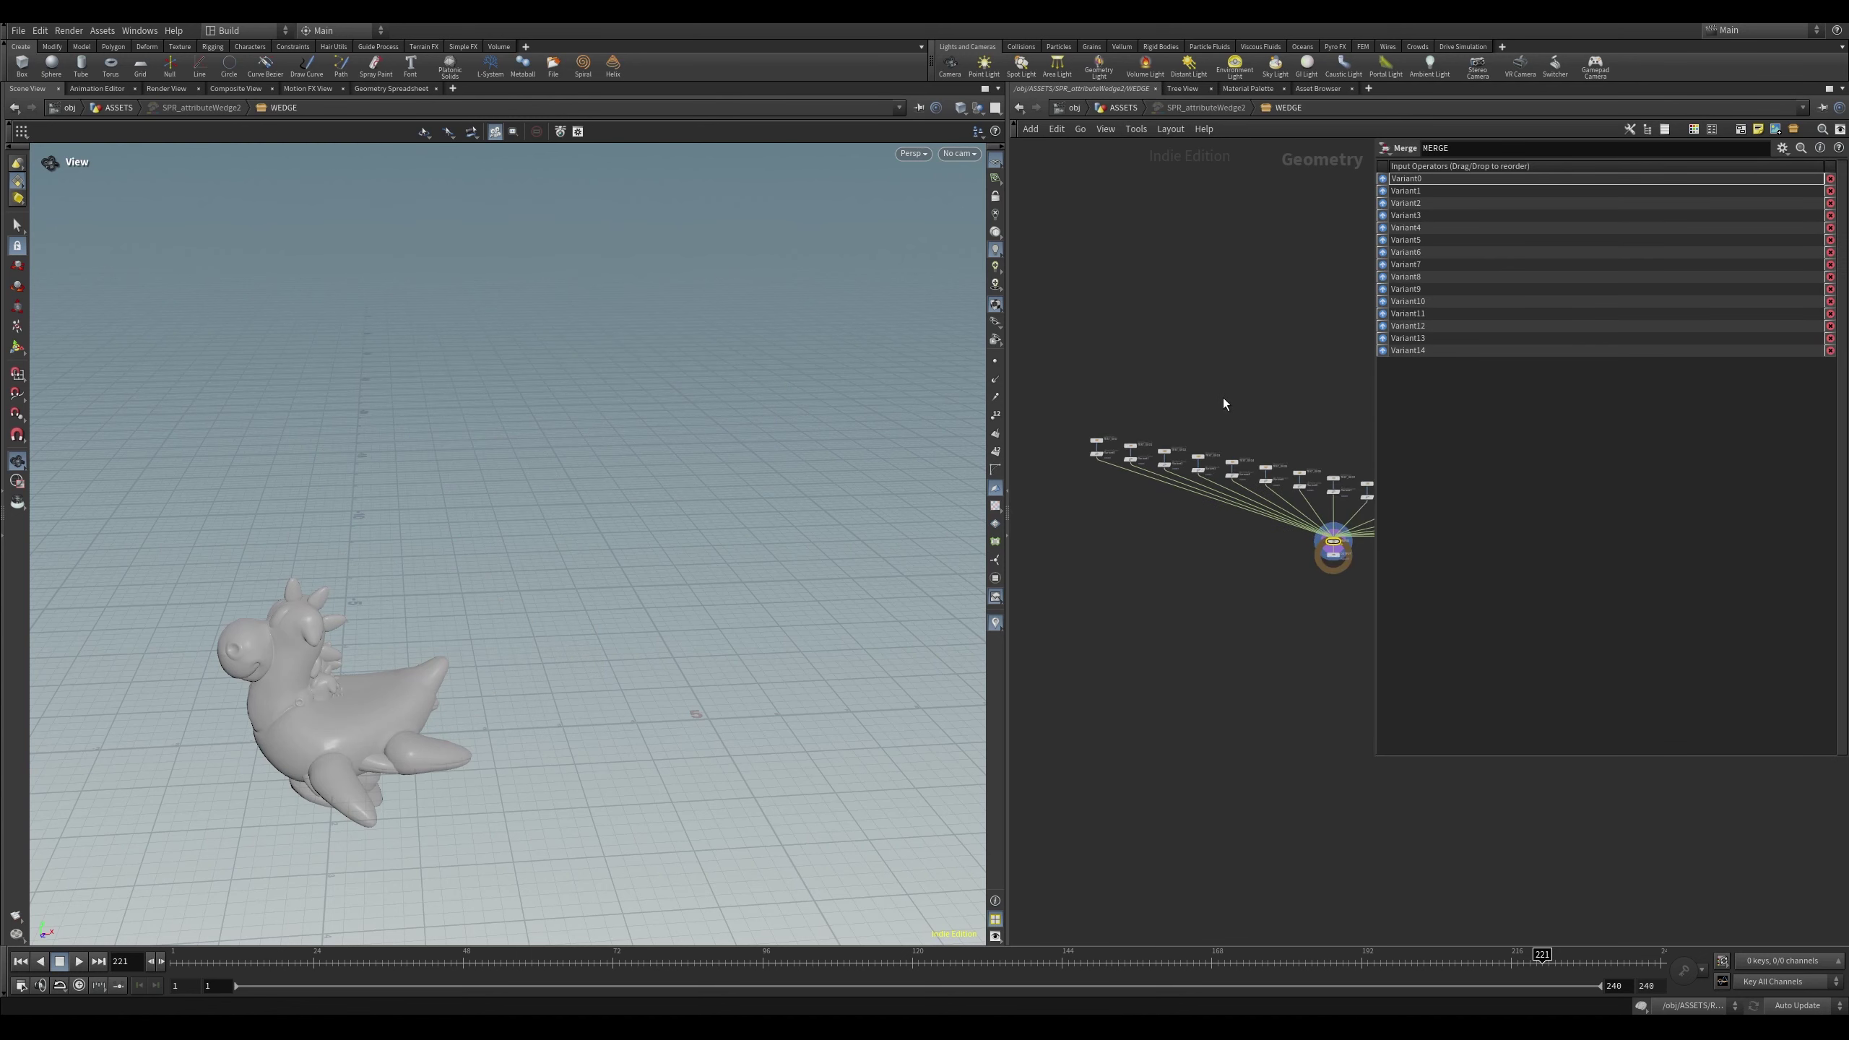
pyautogui.scroll(6, 1223, 405)
# Inspect the parameters of the first few TEST_GEO copies in the WEDGE network and return to the ASSETS network
pyautogui.moveTo(1254, 425); pyautogui.dragTo(1347, 503)
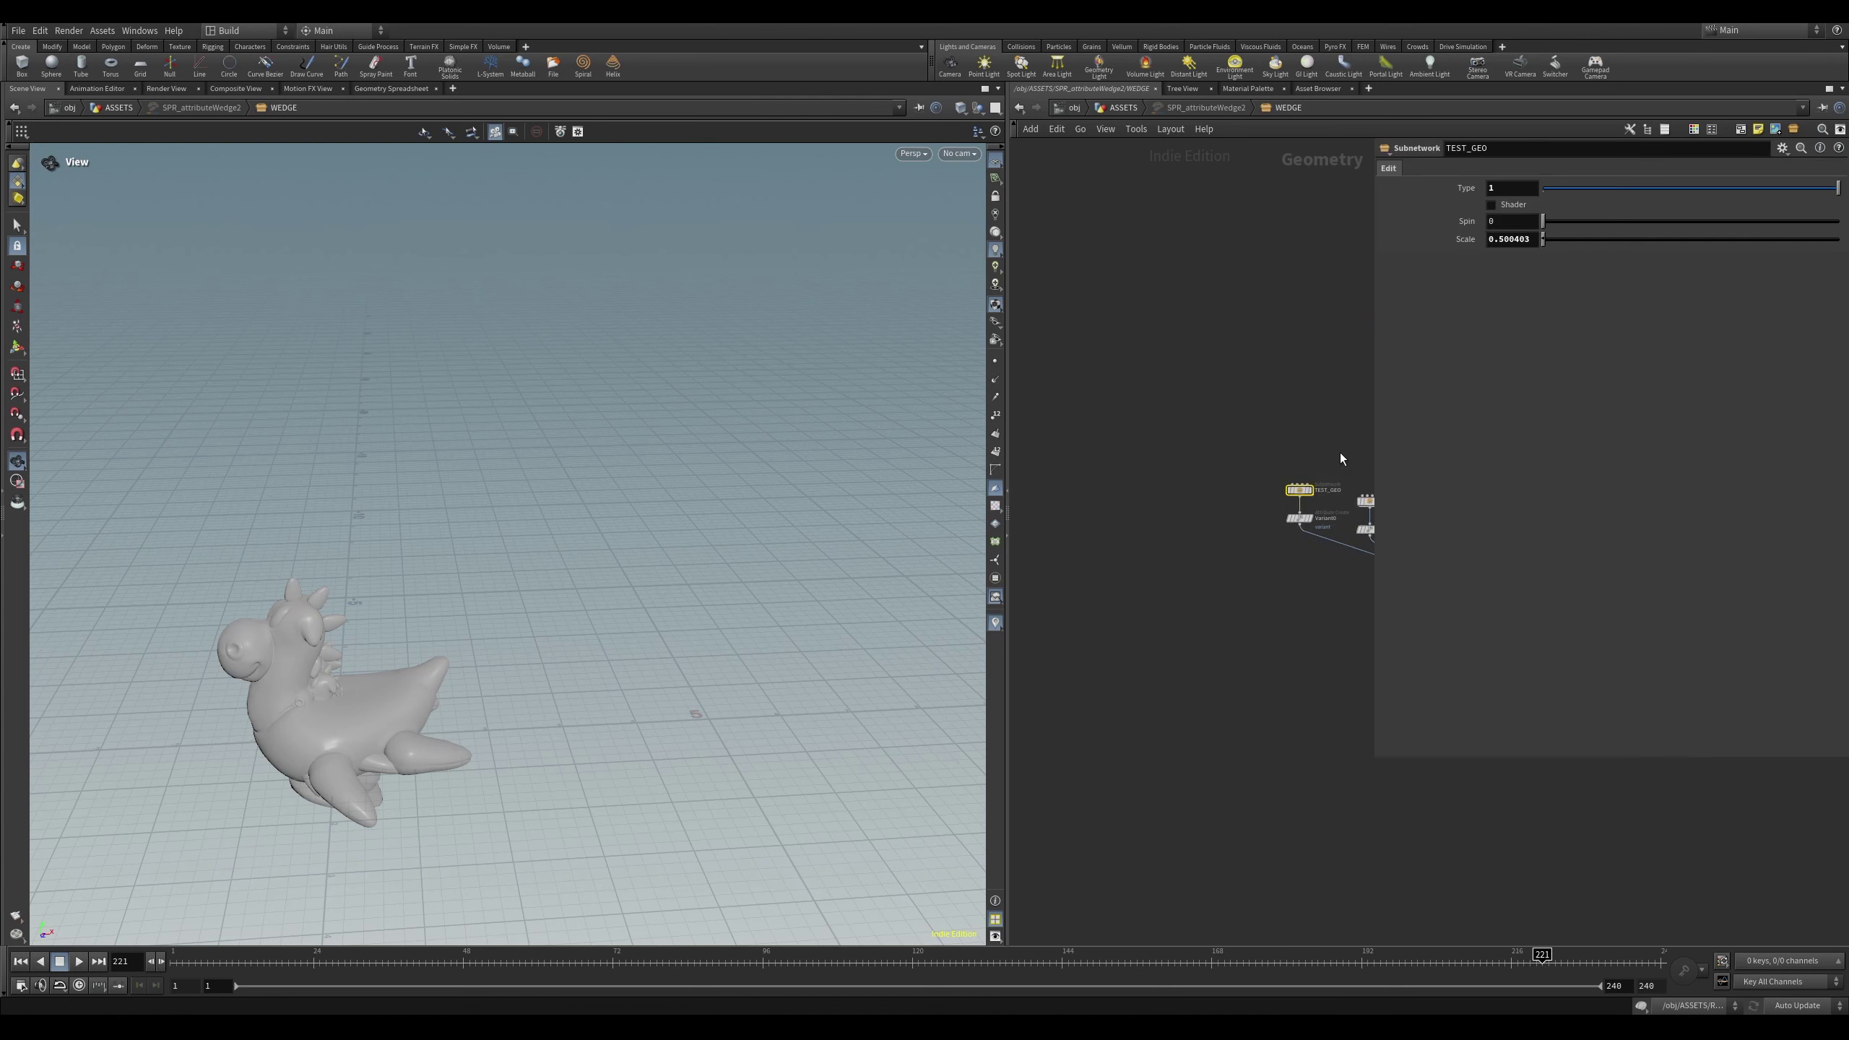
pyautogui.moveTo(1344, 457); pyautogui.dragTo(1197, 426, button='middle')
pyautogui.moveTo(1197, 428); pyautogui.dragTo(1247, 506)
pyautogui.moveTo(1283, 441); pyautogui.dragTo(1215, 435, button='middle')
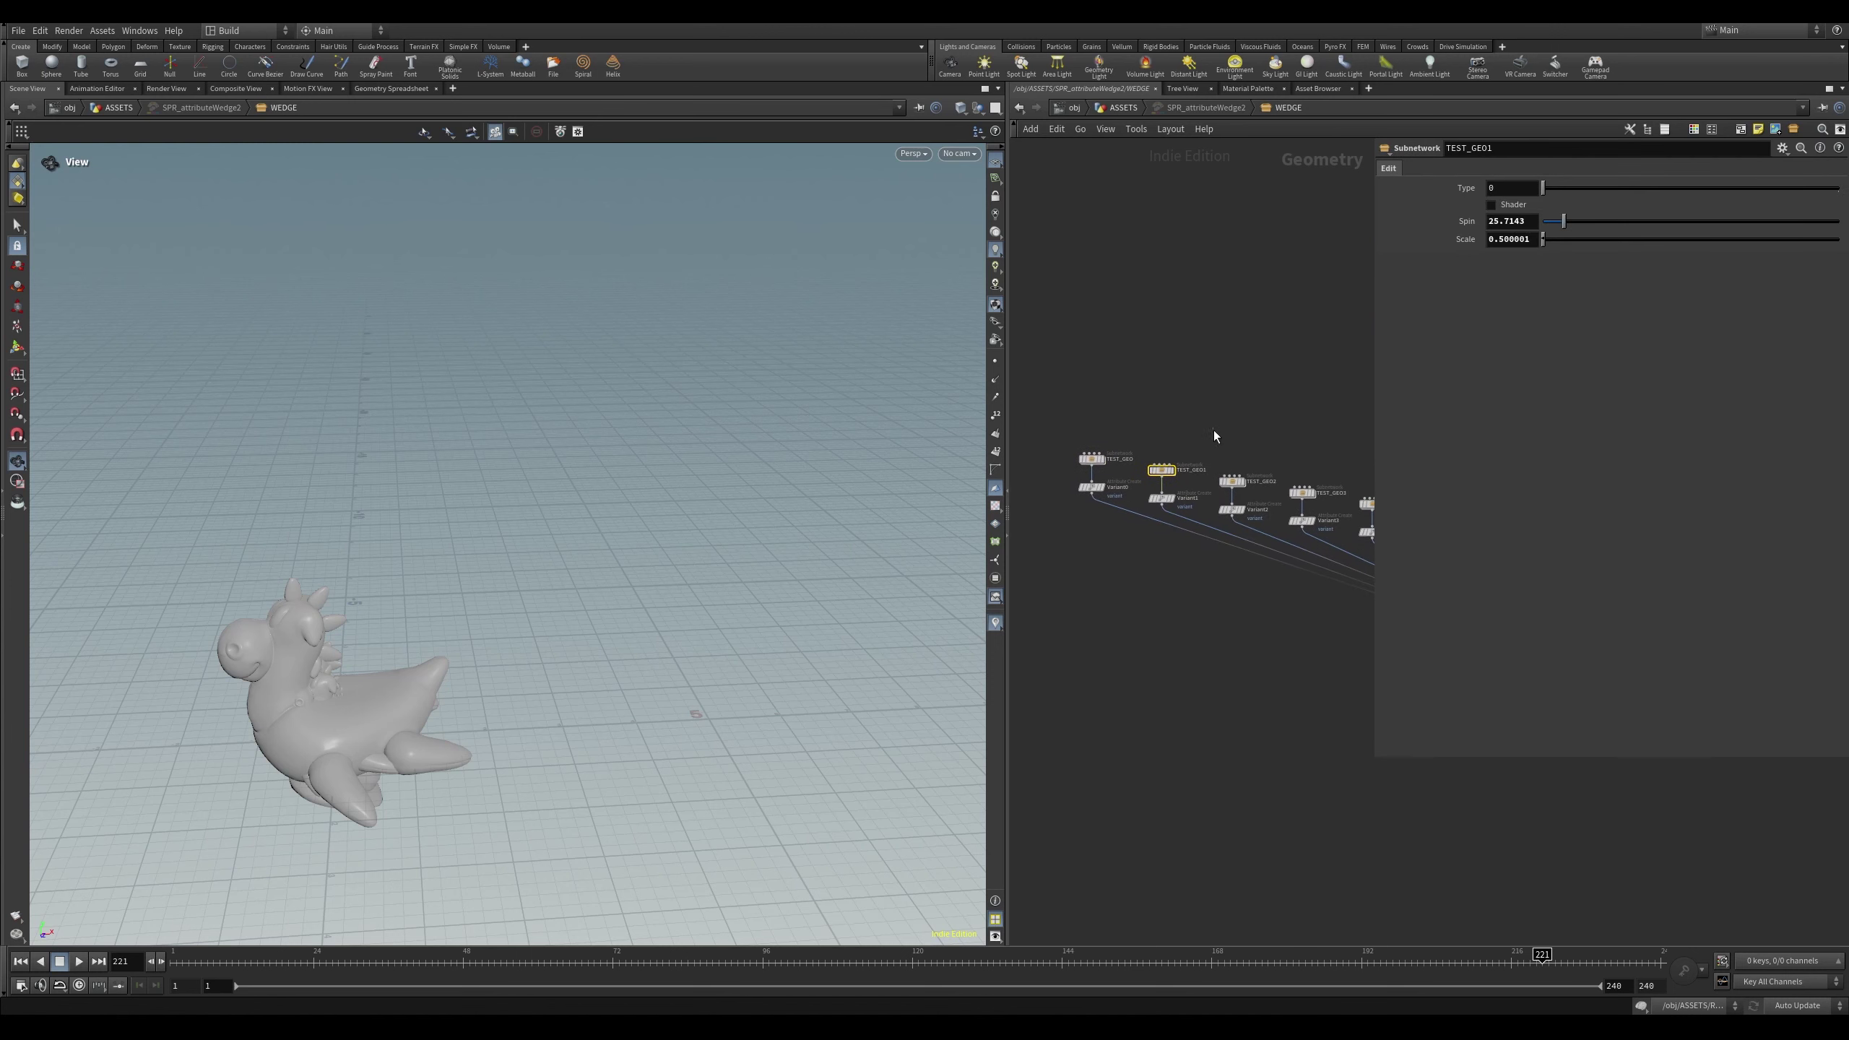
pyautogui.moveTo(1214, 435); pyautogui.dragTo(1273, 494)
pyautogui.moveTo(1321, 361); pyautogui.dragTo(1185, 364, button='middle')
pyautogui.moveTo(1149, 432); pyautogui.dragTo(1205, 510)
pyautogui.press('u')
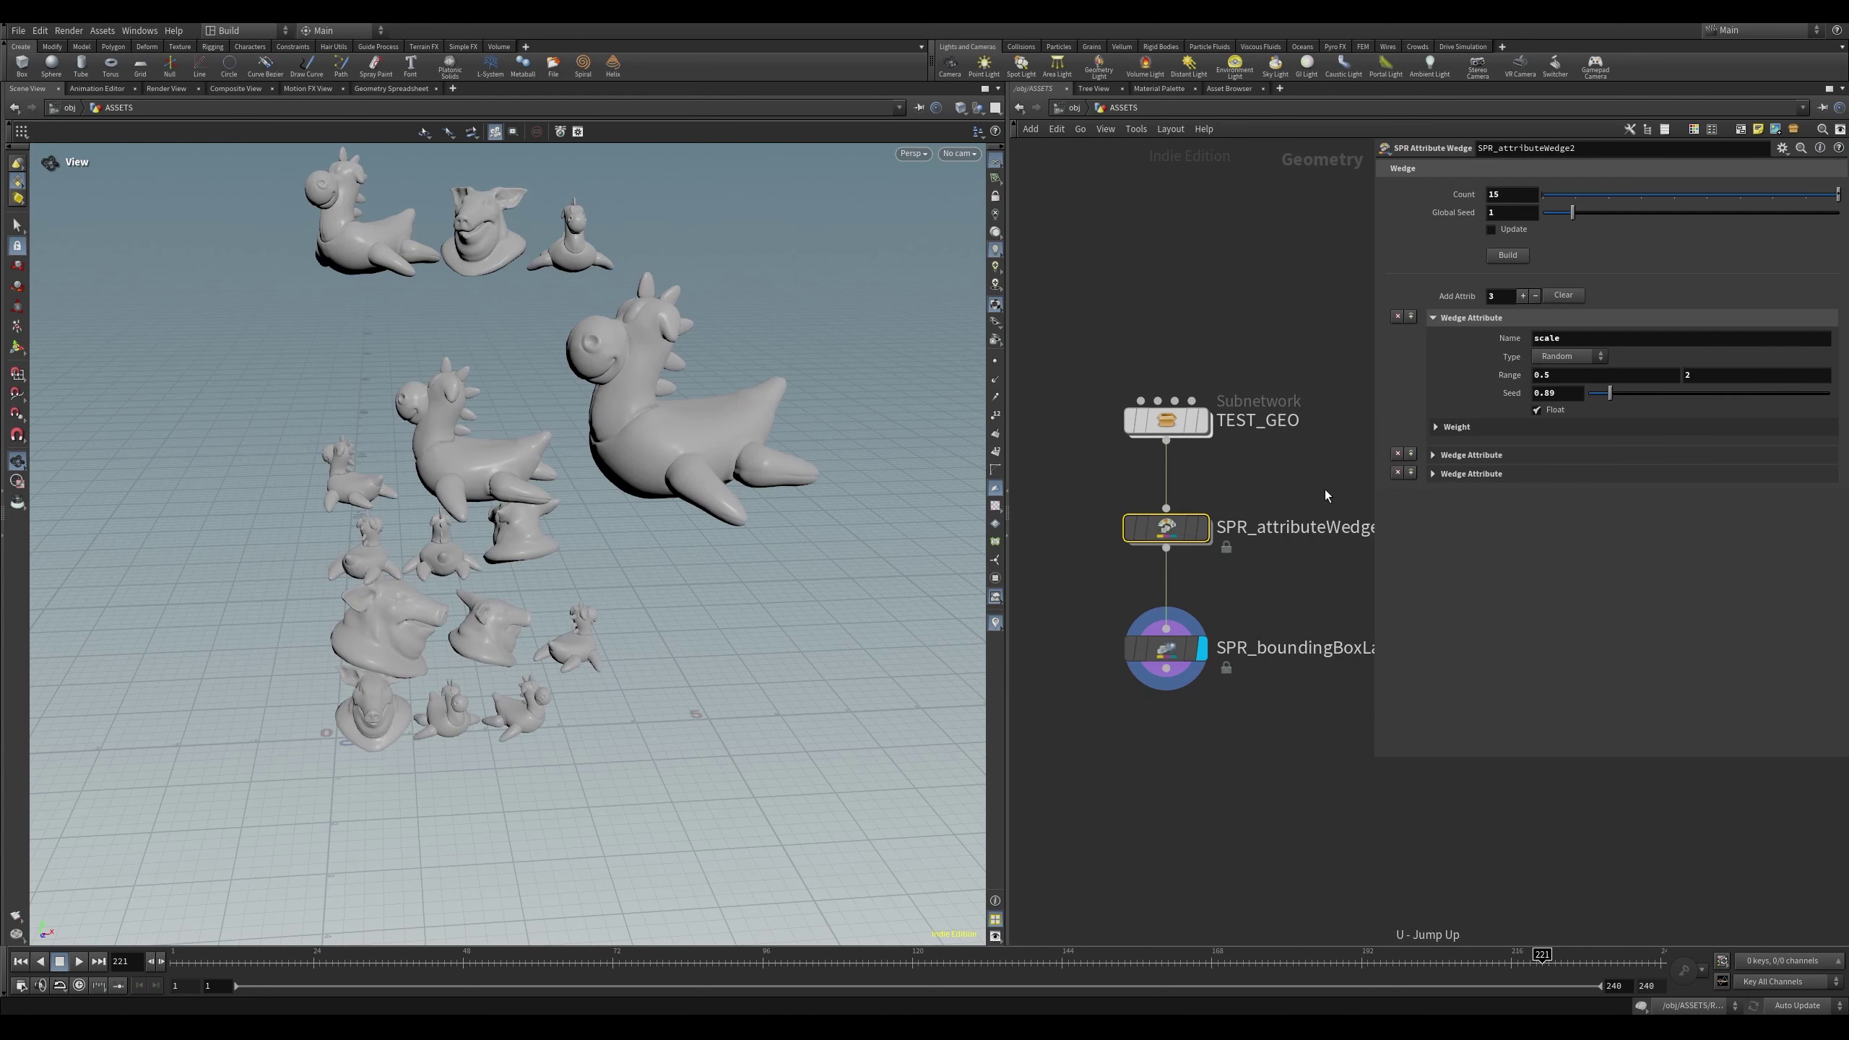
# Show the SPR_boundingBoxLayout3 settings and examine the grid of variants from a lower angle
pyautogui.moveTo(1280, 596); pyautogui.dragTo(1300, 542, button='middle')
pyautogui.click(1185, 597)
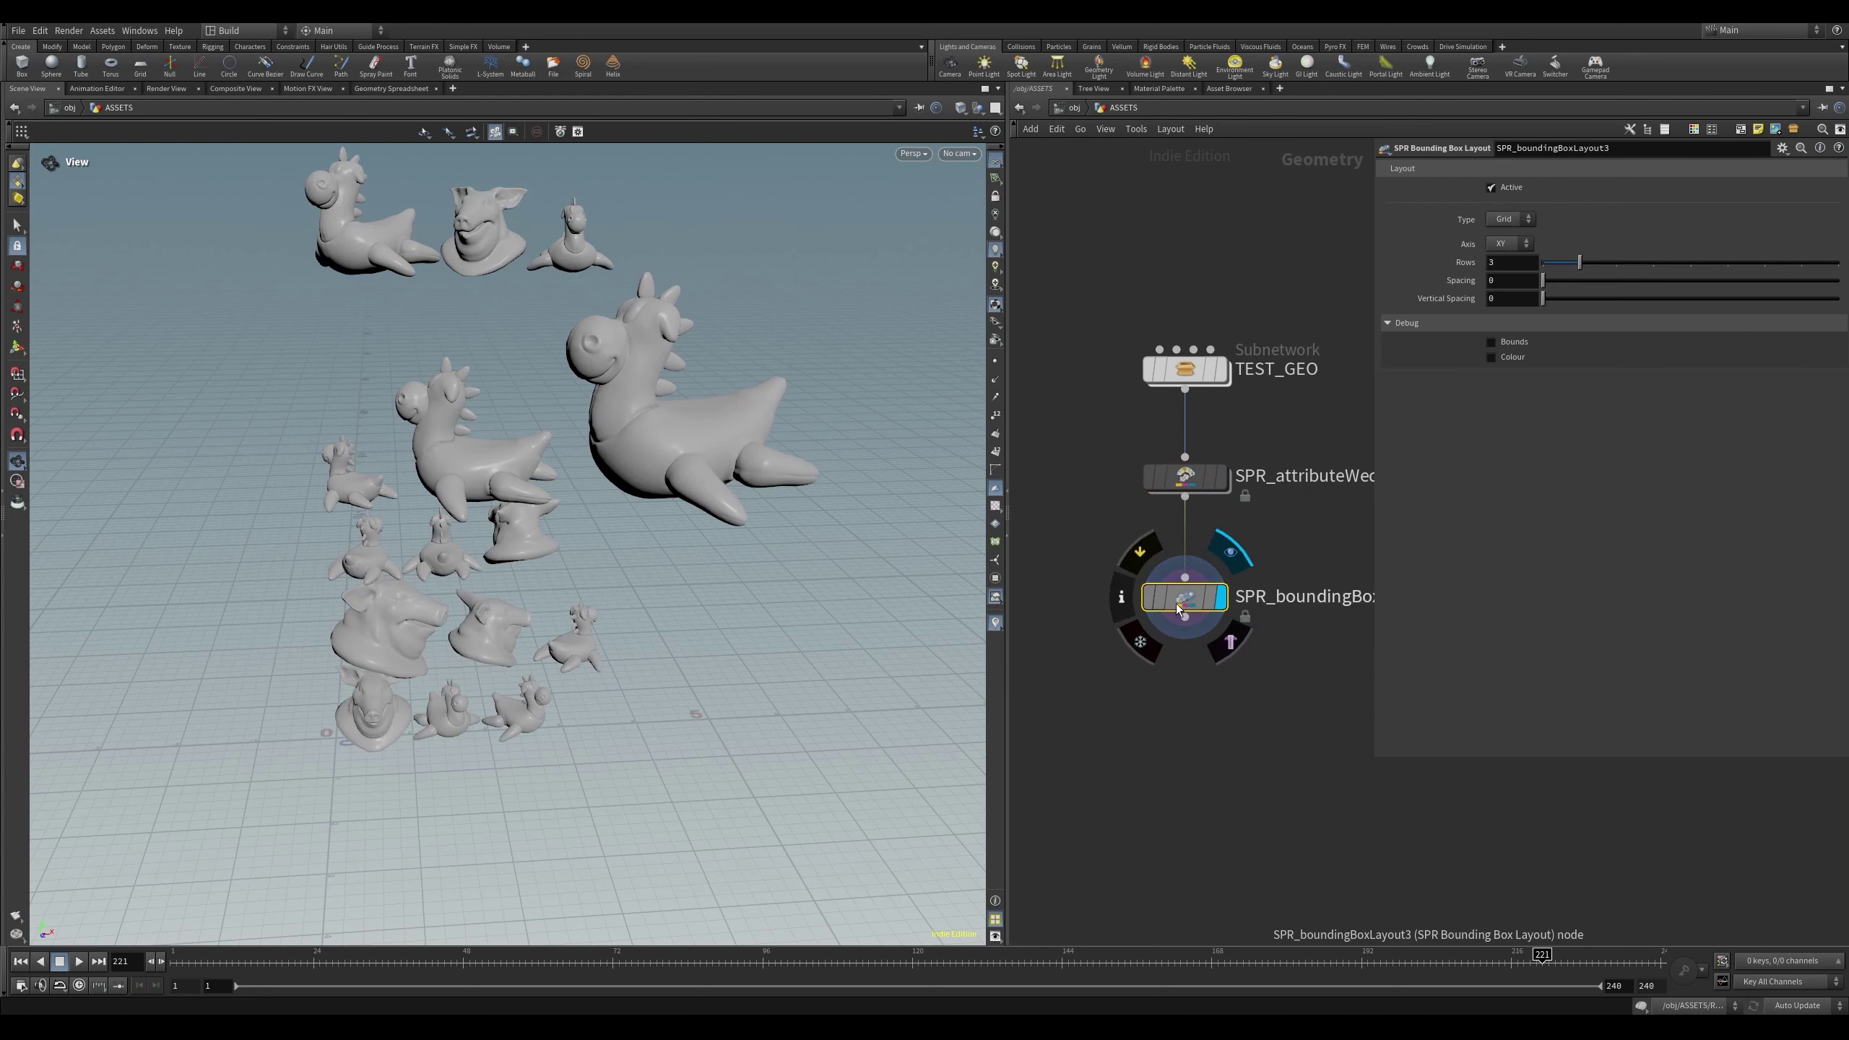
pyautogui.rightClick(613, 537)
pyautogui.moveTo(673, 515); pyautogui.dragTo(643, 449)
pyautogui.click(640, 498)
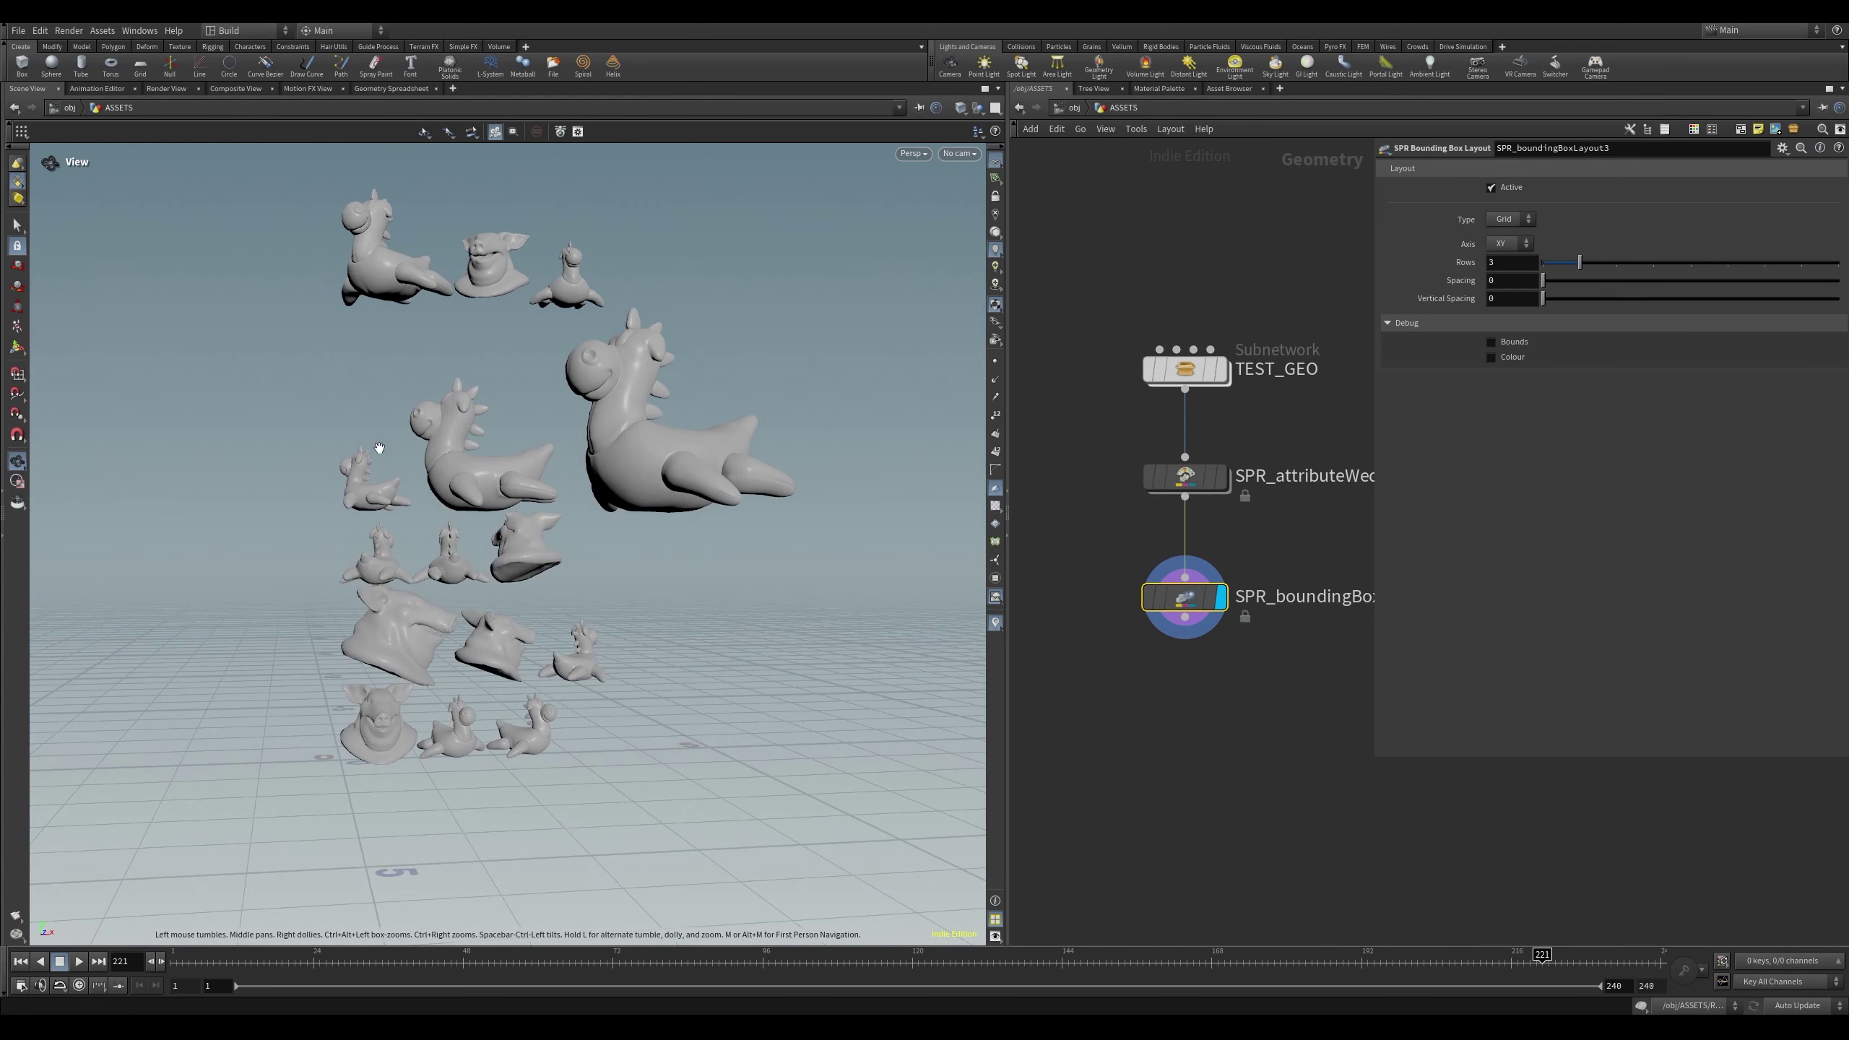
# Try the bounding box layout grid on the XZ axis and on the ZY axis
pyautogui.moveTo(1579, 269)
pyautogui.mouseDown()
pyautogui.moveTo(1656, 277)
pyautogui.moveTo(1578, 269)
pyautogui.mouseUp()
pyautogui.moveTo(678, 459); pyautogui.dragTo(886, 410)
pyautogui.click(1507, 243)
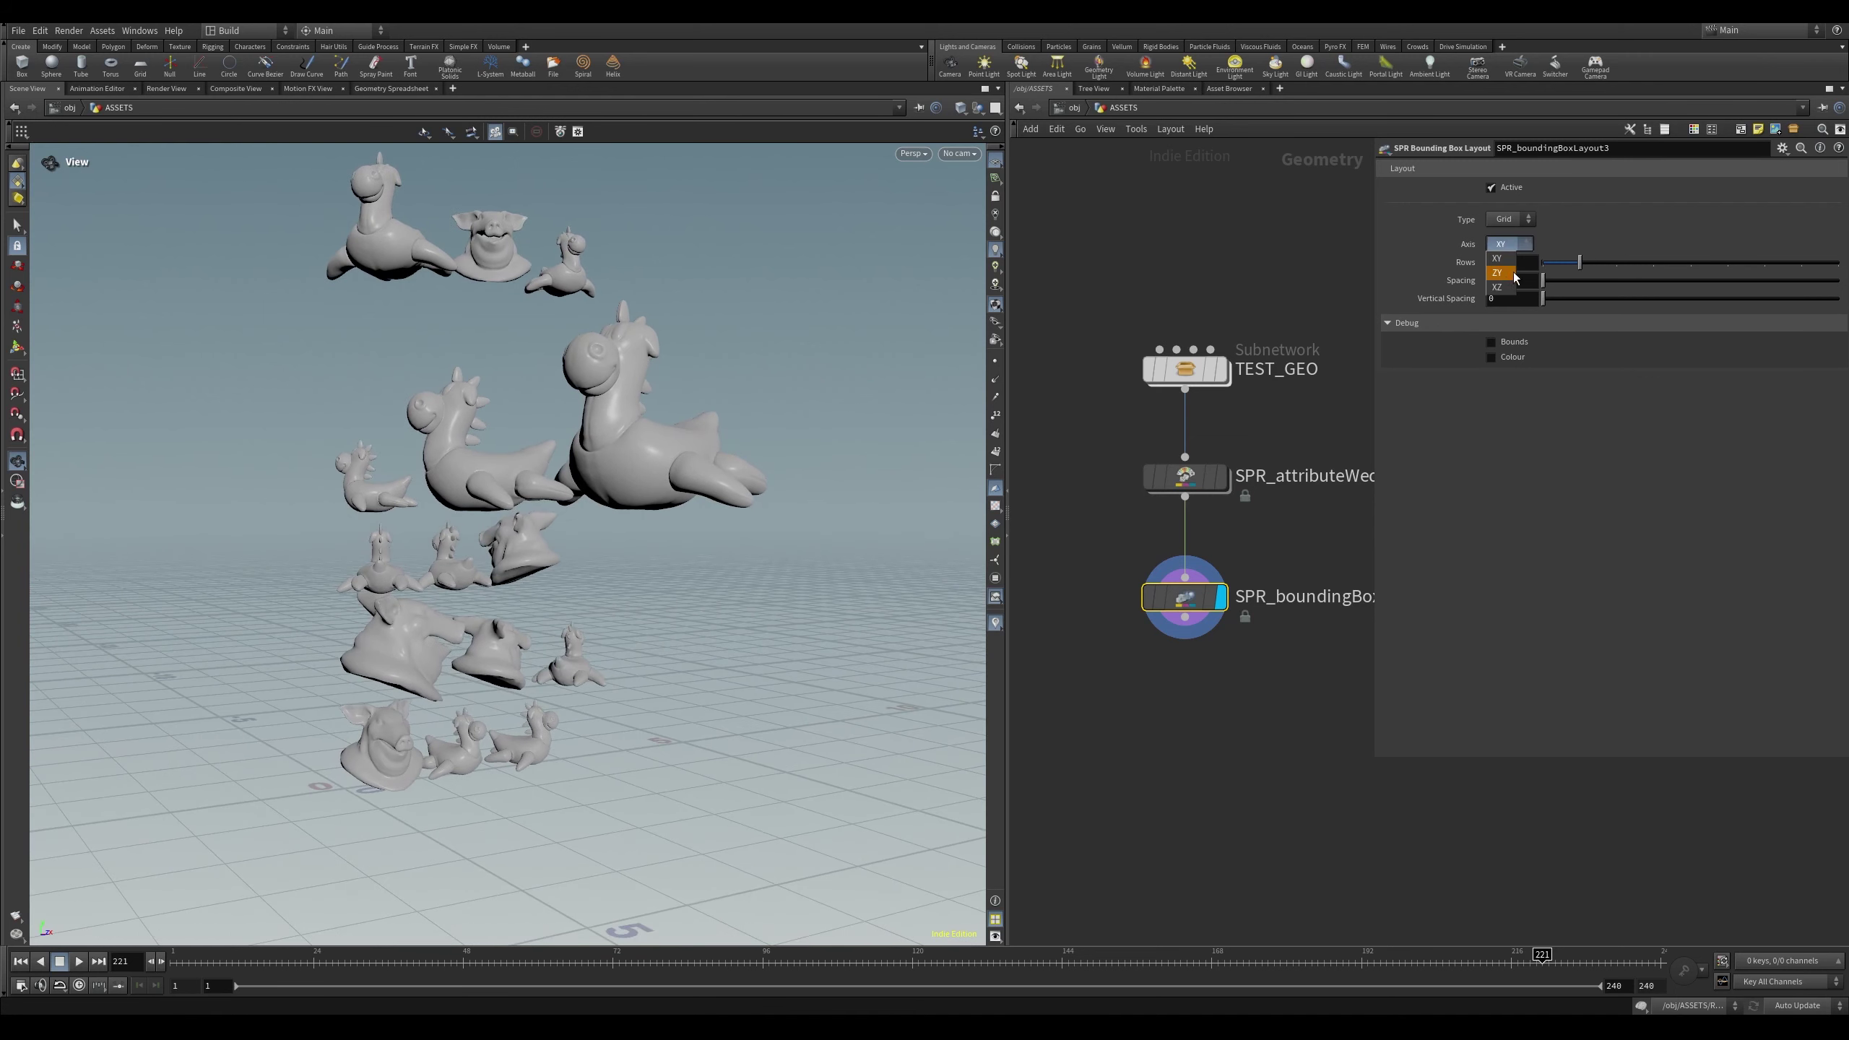
pyautogui.click(1504, 288)
pyautogui.moveTo(730, 530); pyautogui.dragTo(728, 583)
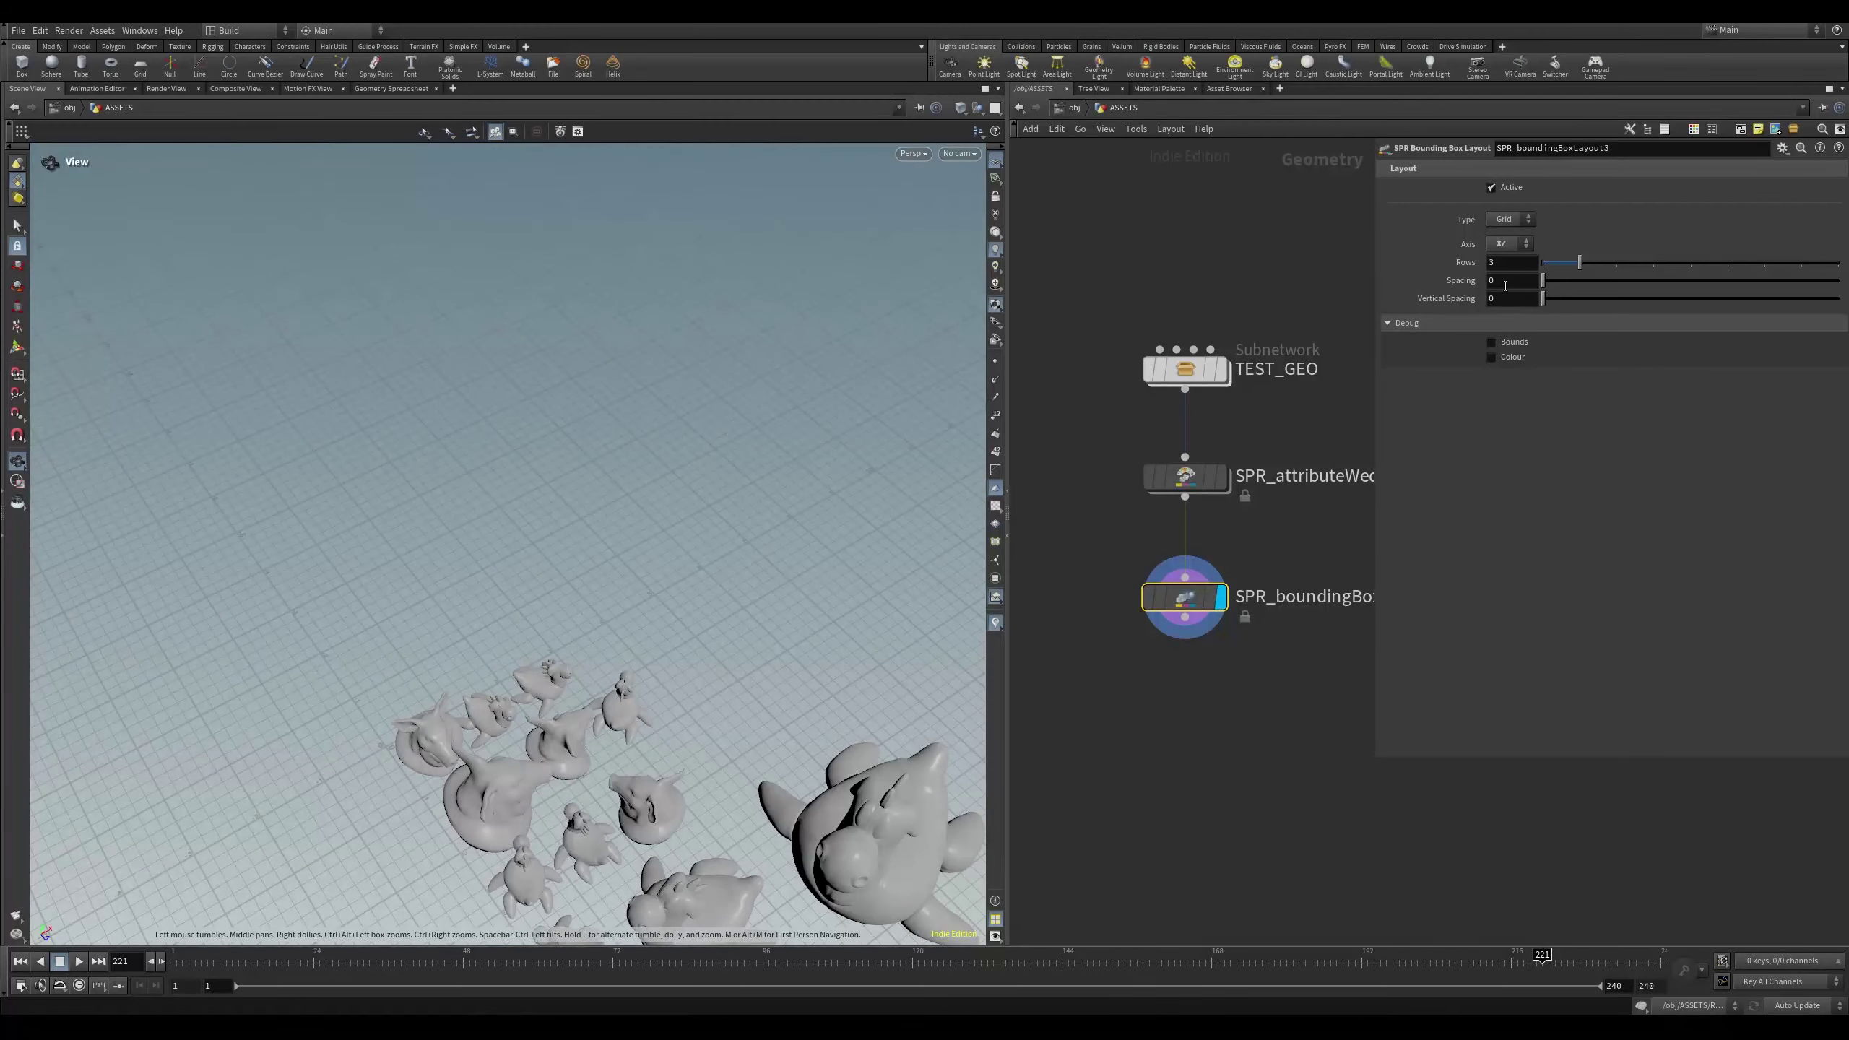
pyautogui.click(1506, 244)
pyautogui.click(1504, 273)
pyautogui.moveTo(640, 446); pyautogui.dragTo(554, 310)
# Set the grid layout's axis back to XY and view the variants from the front
pyautogui.click(1505, 245)
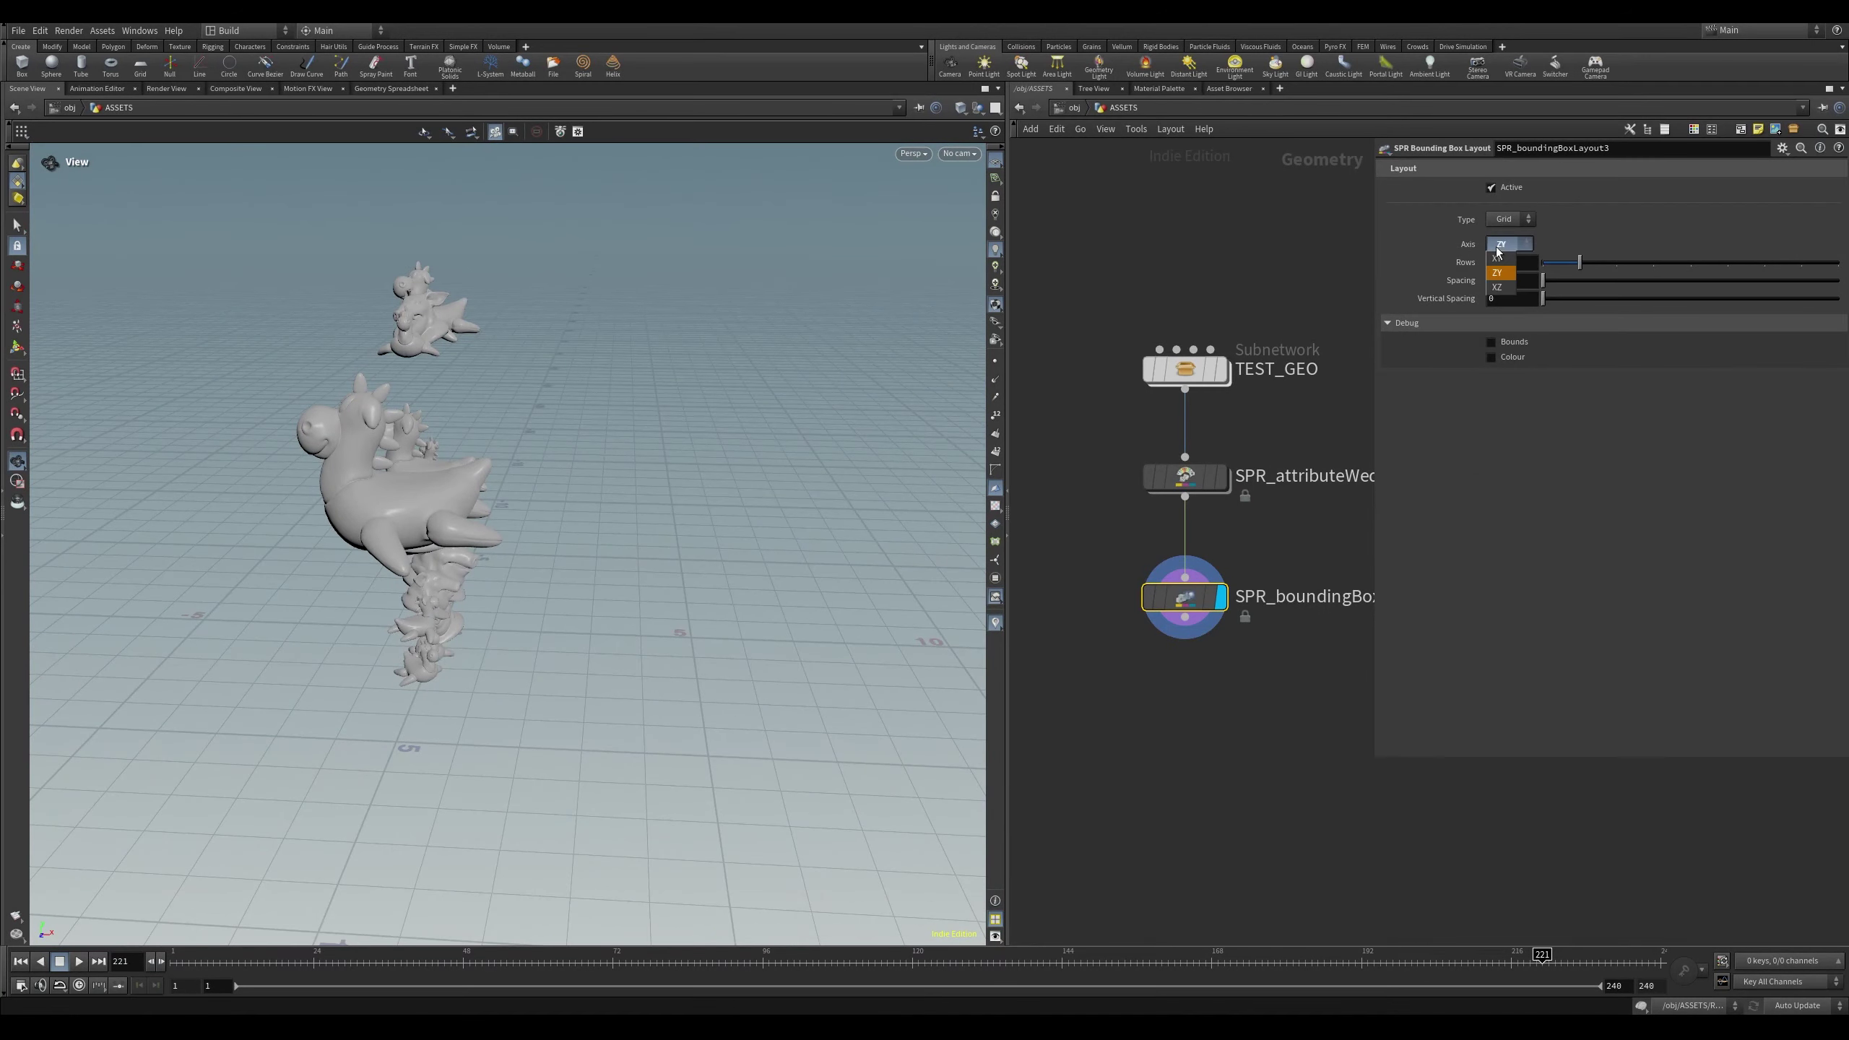
pyautogui.click(1503, 258)
pyautogui.moveTo(658, 429); pyautogui.dragTo(619, 448)
pyautogui.scroll(2, 612, 451)
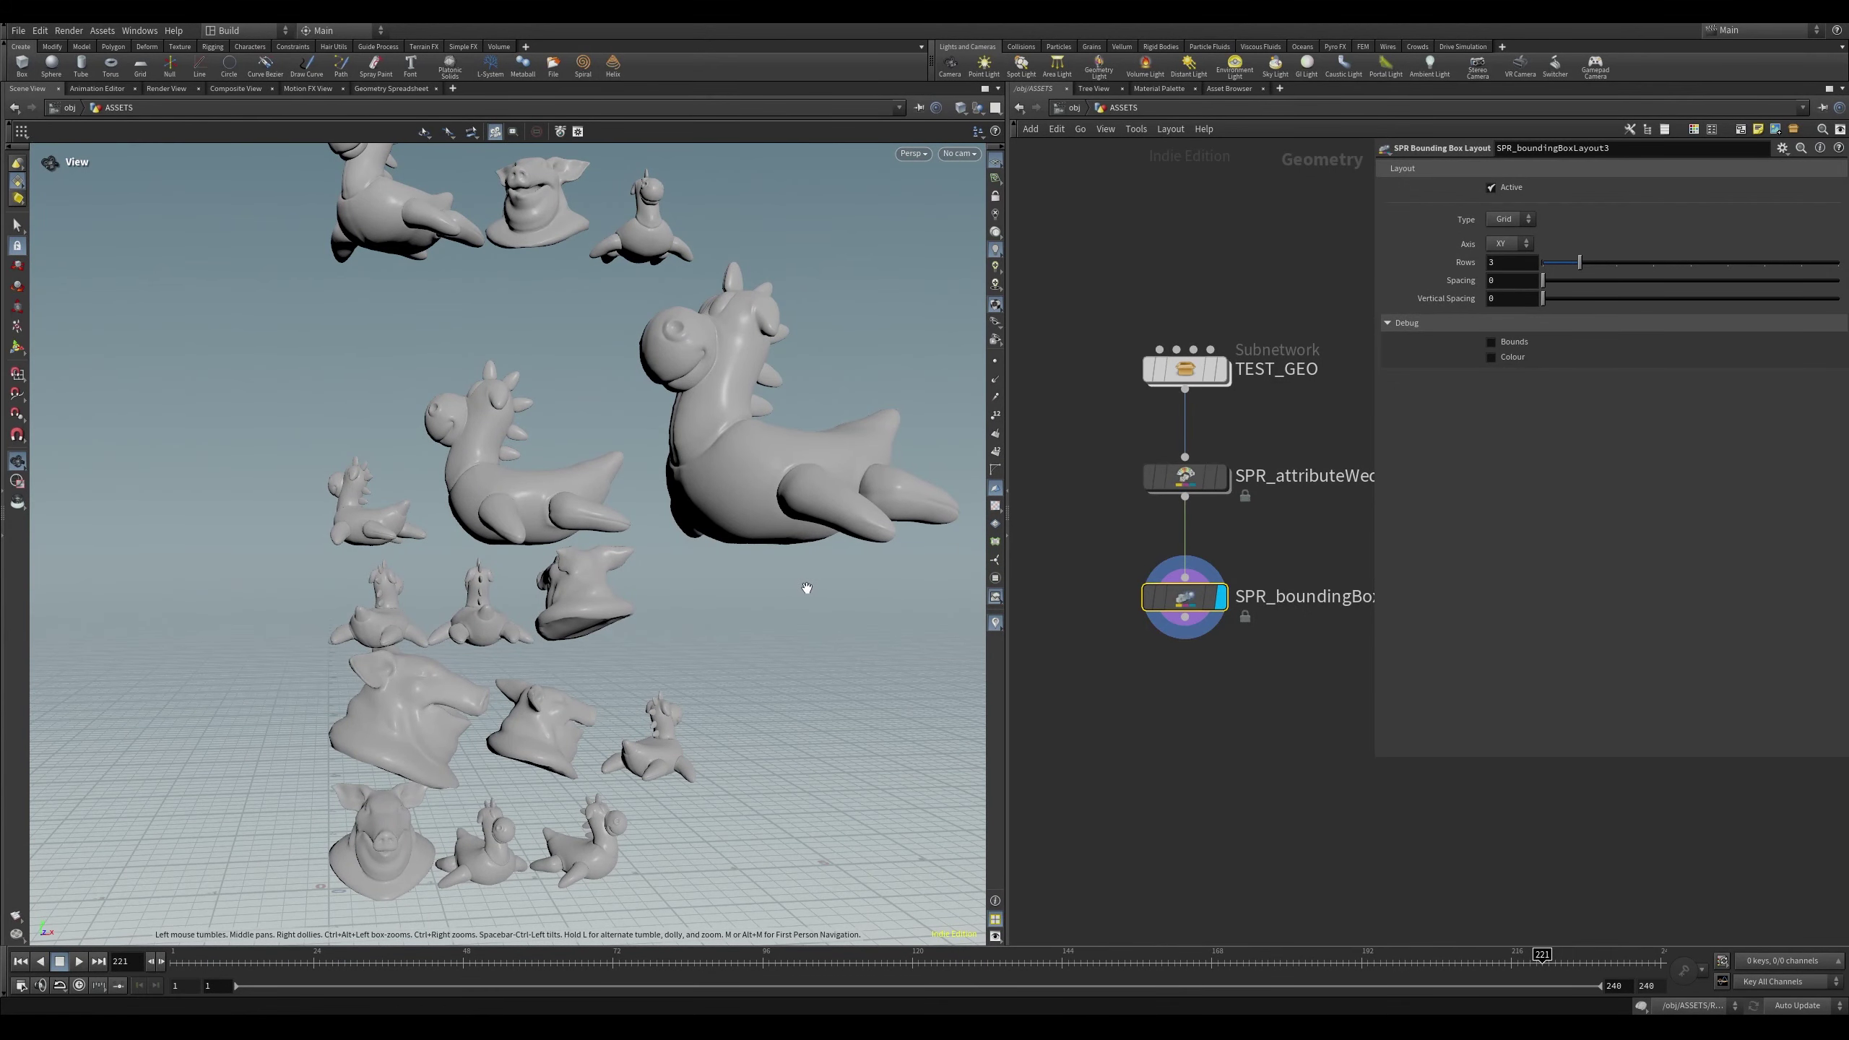
pyautogui.moveTo(793, 545); pyautogui.dragTo(772, 529)
# Set the scale wedge attribute's type to Ascending in SPR_attributeWedge2
pyautogui.click(1181, 477)
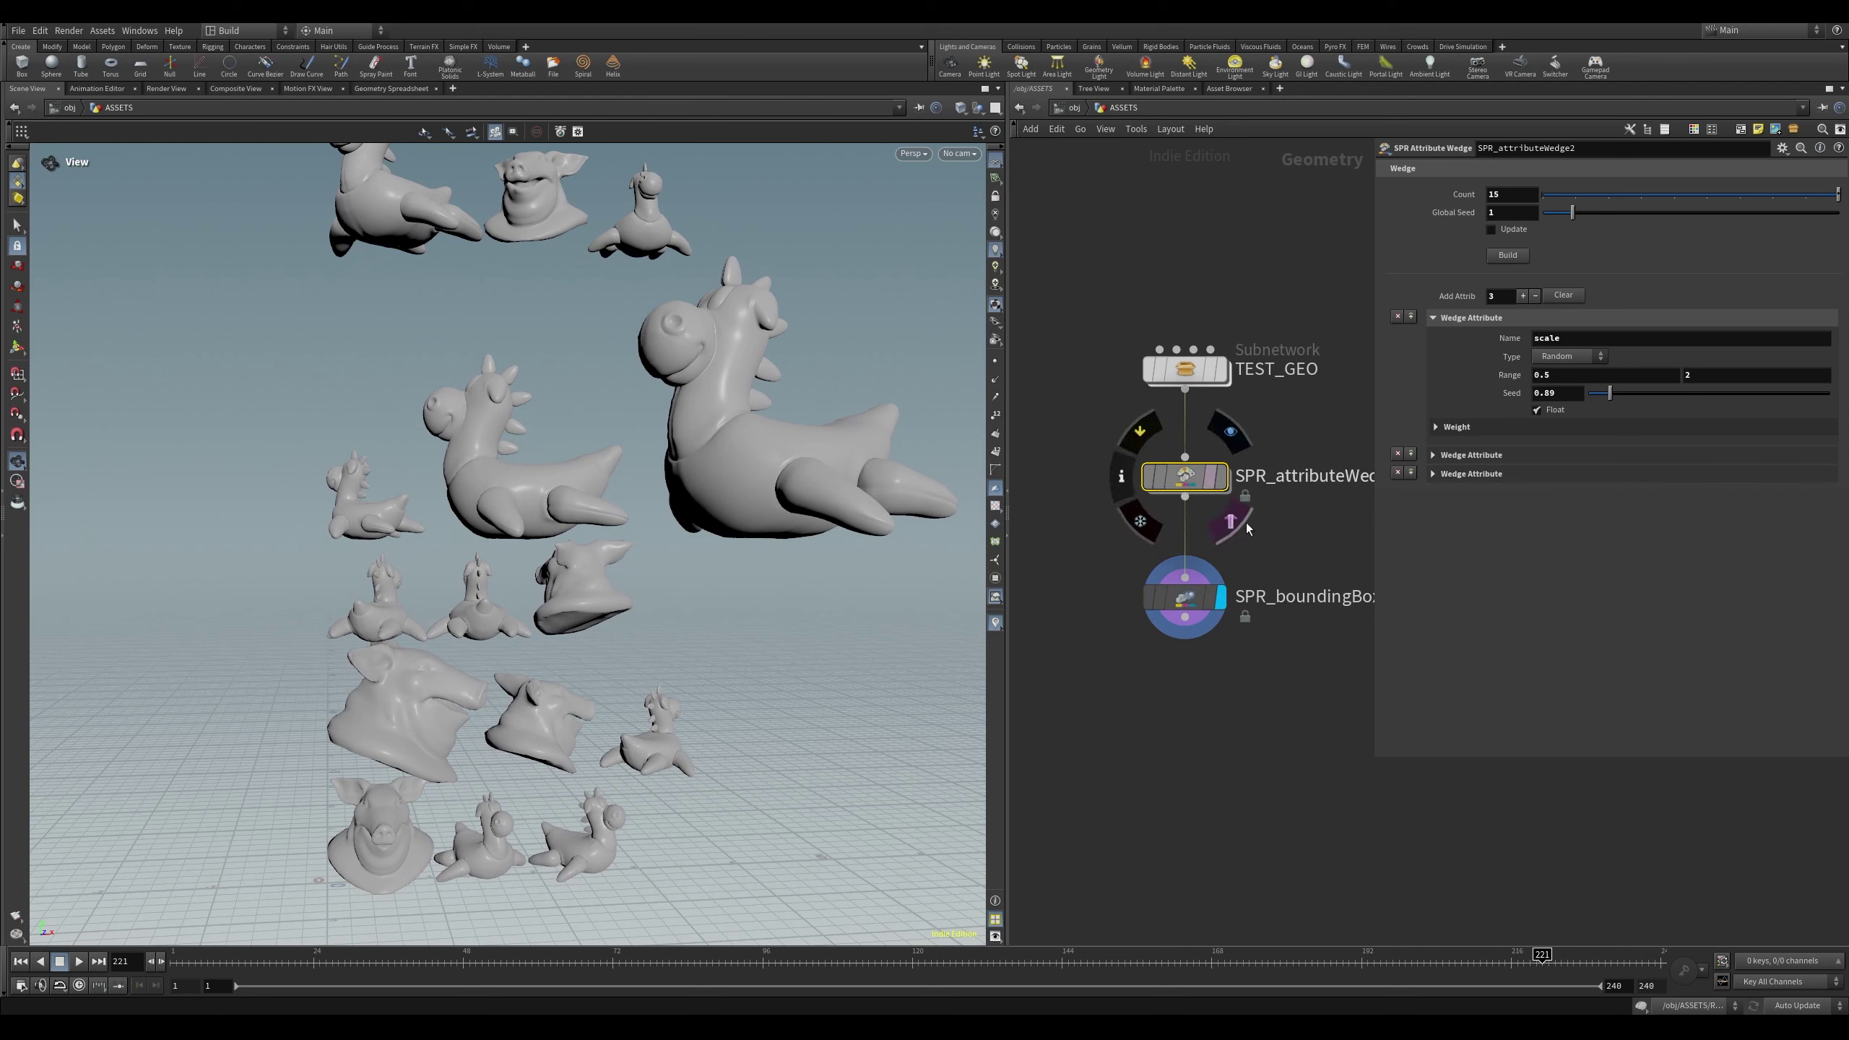
pyautogui.click(1592, 357)
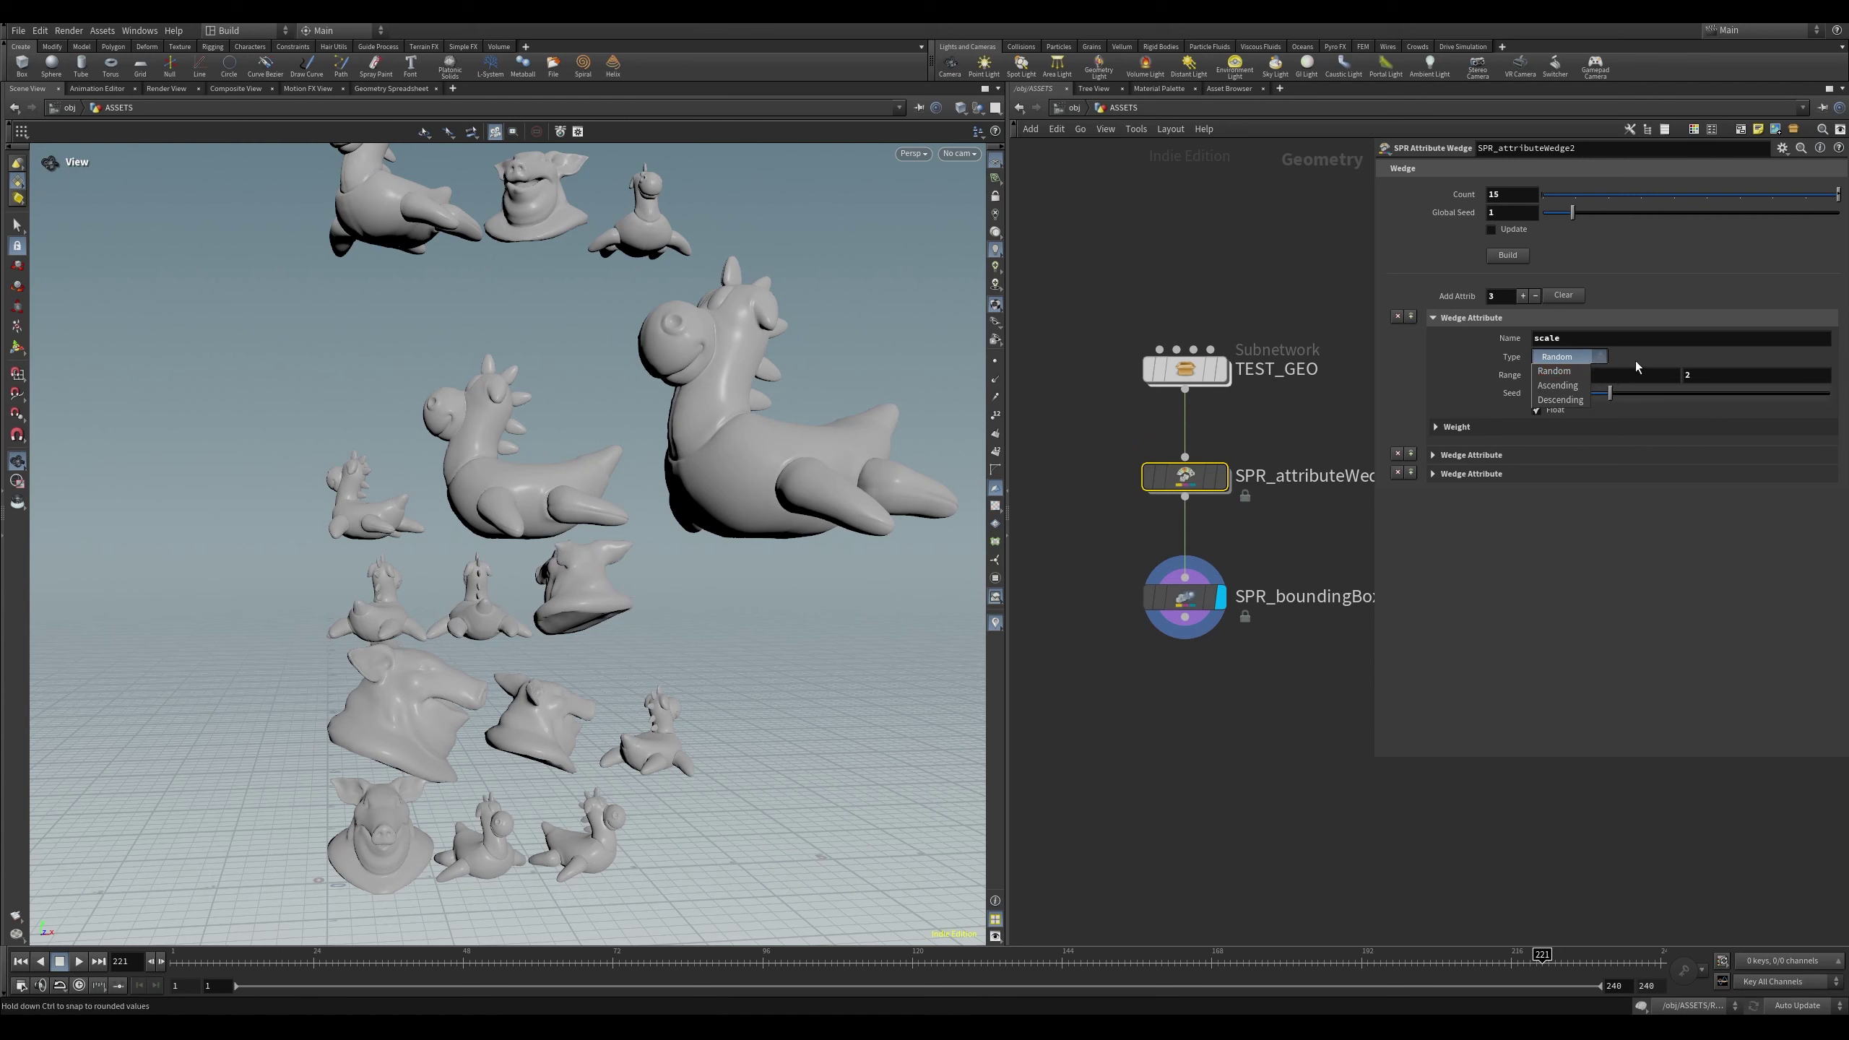
pyautogui.click(1573, 371)
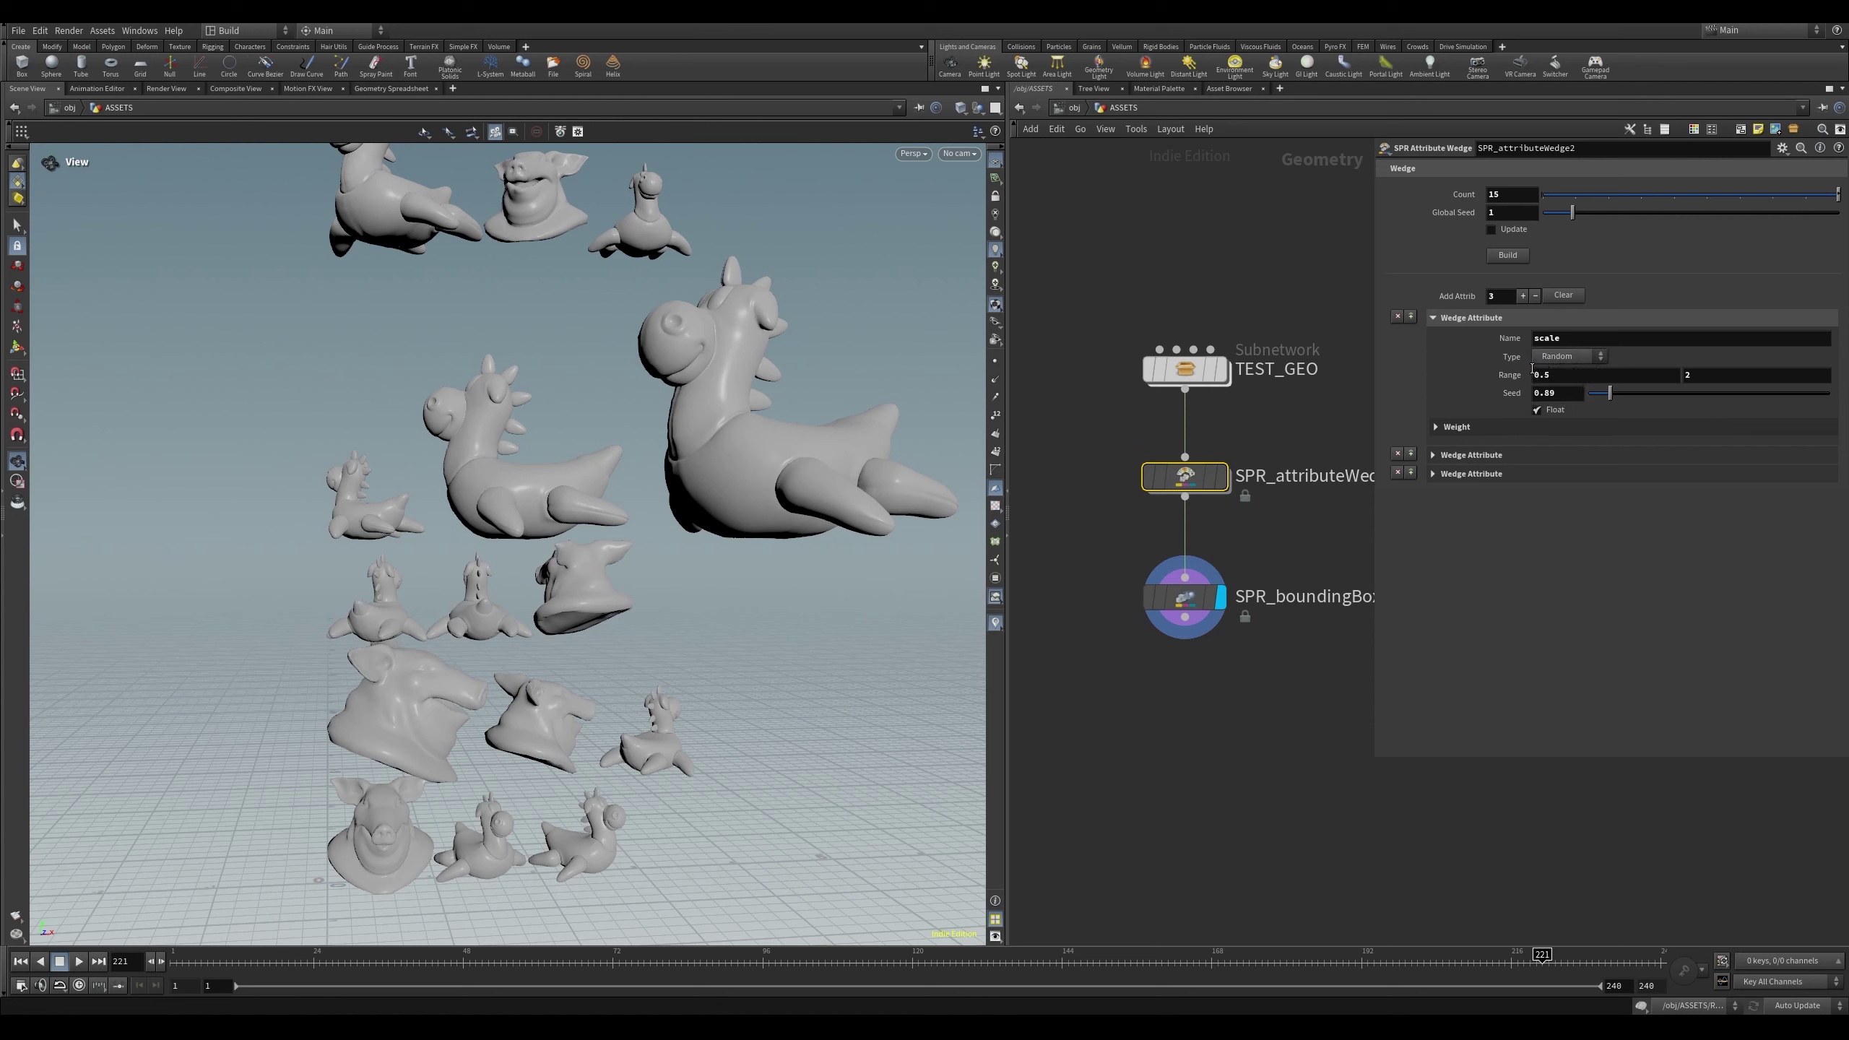
pyautogui.click(1565, 357)
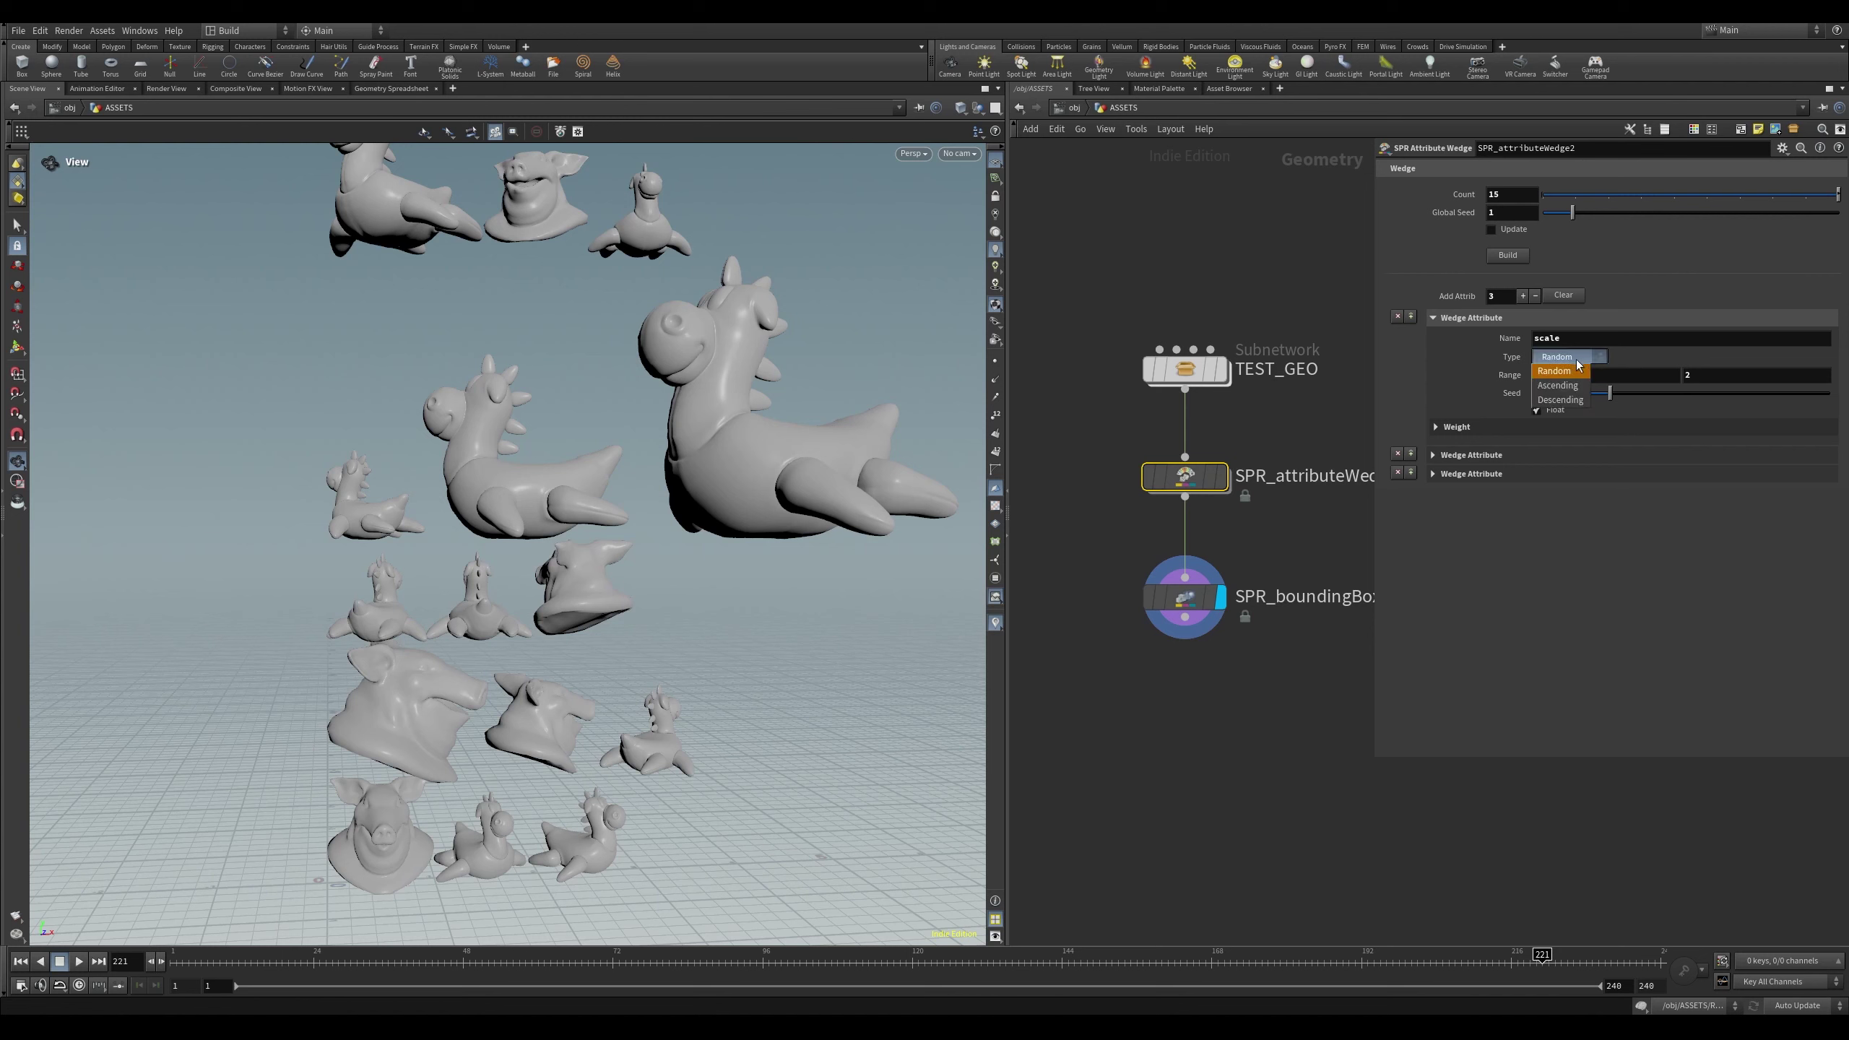
pyautogui.click(1573, 384)
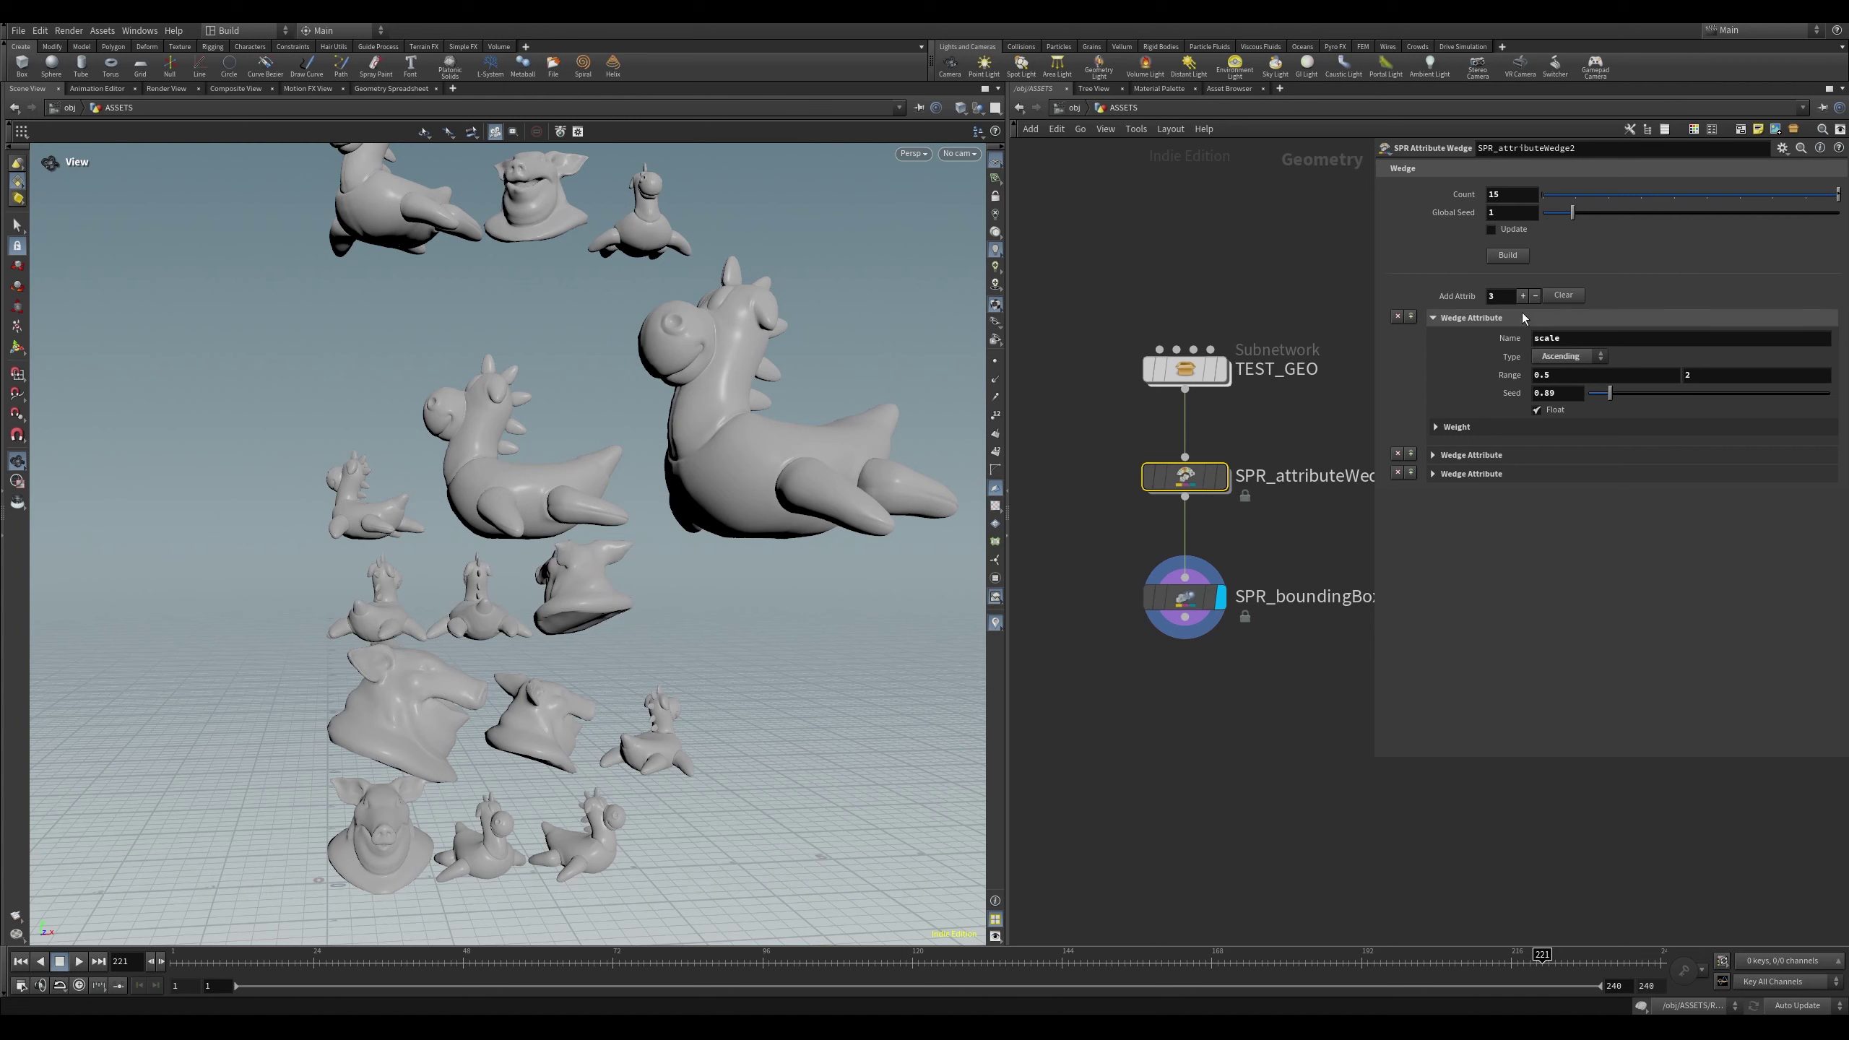
# Remove the two other wedge attributes, rebuild the variants with scale only, and return to the ASSETS network
pyautogui.click(1397, 453)
pyautogui.click(1397, 453)
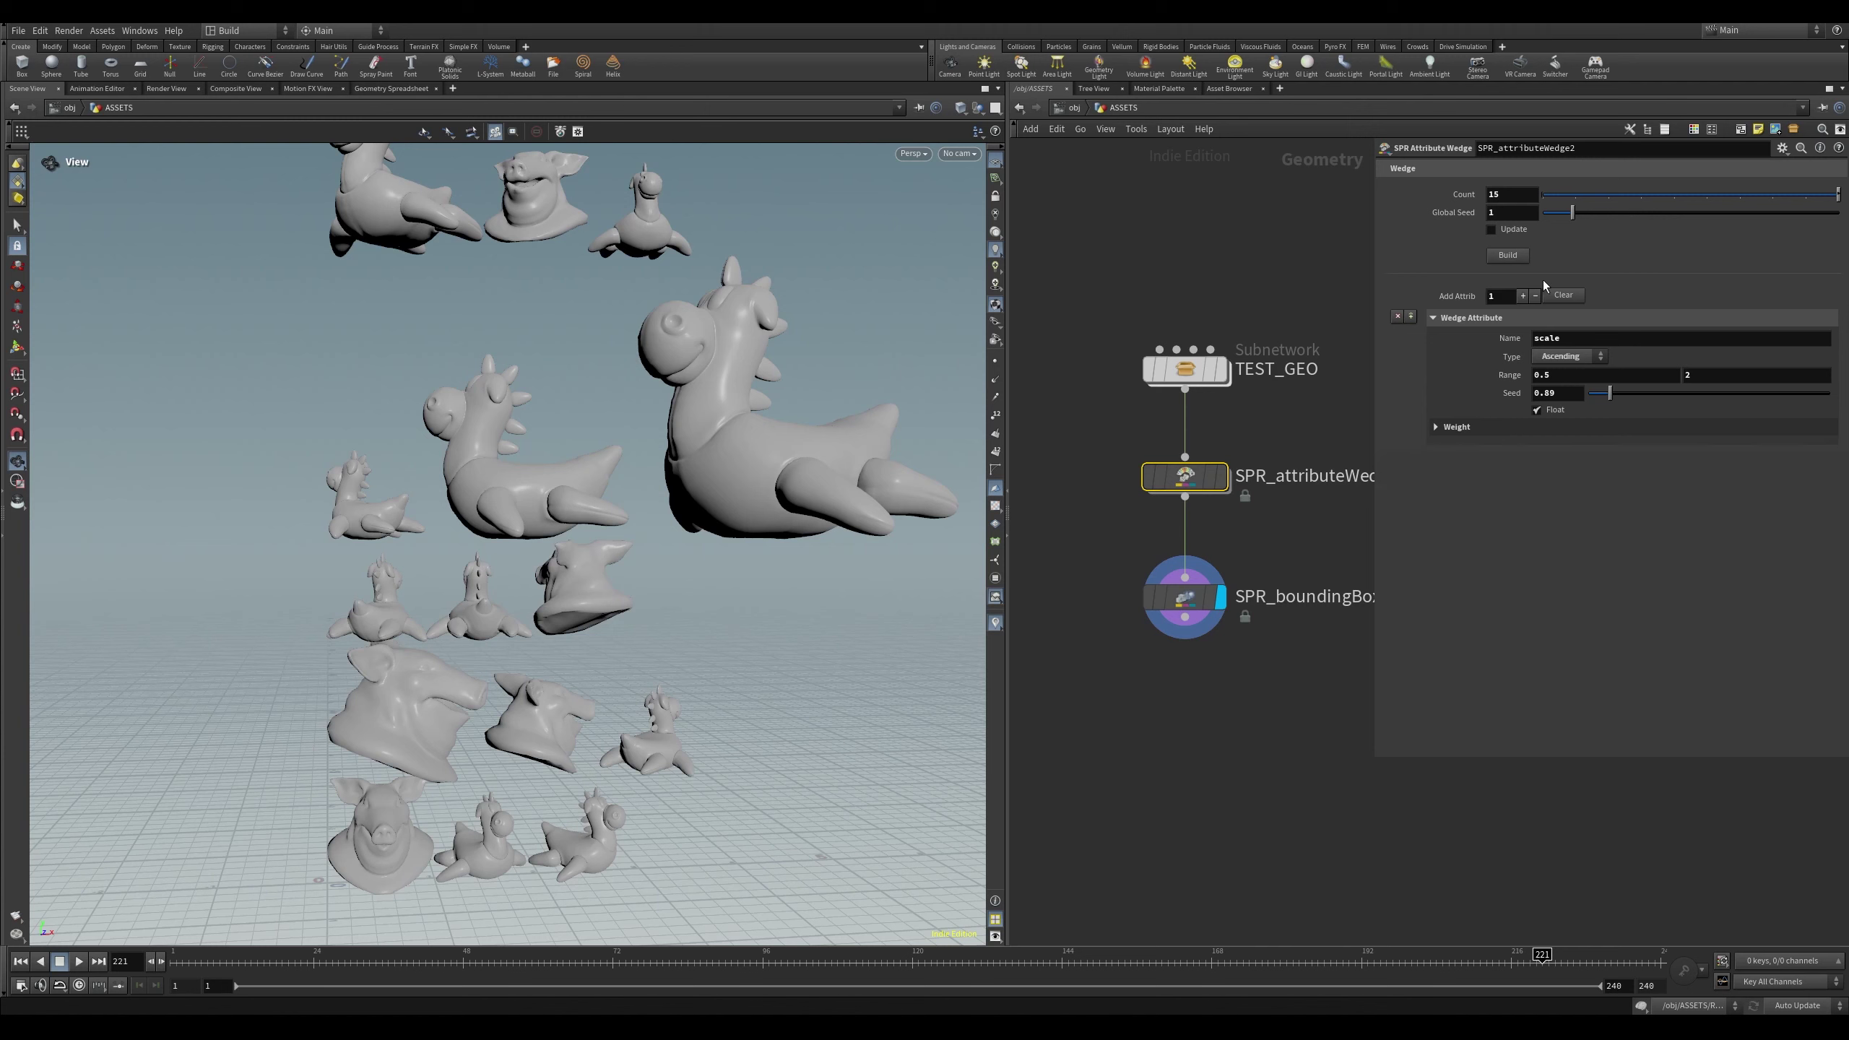
pyautogui.click(1507, 255)
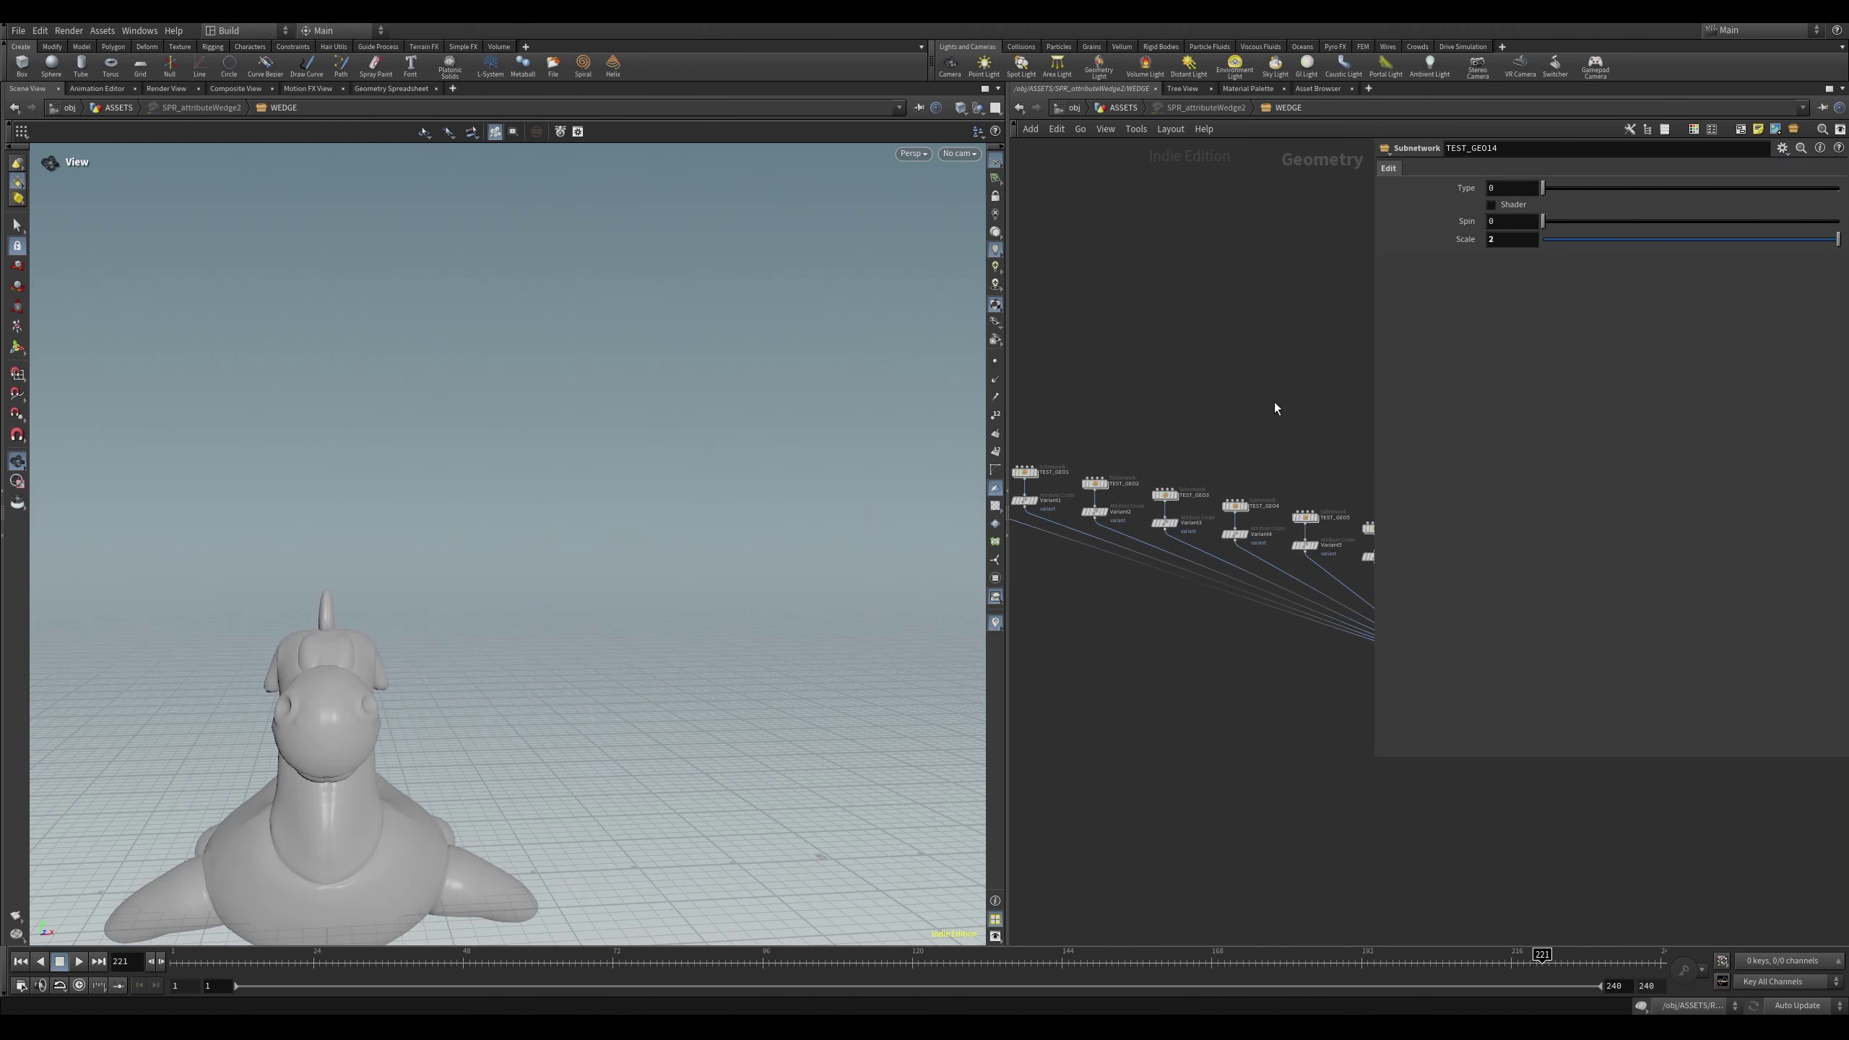
pyautogui.press('u')
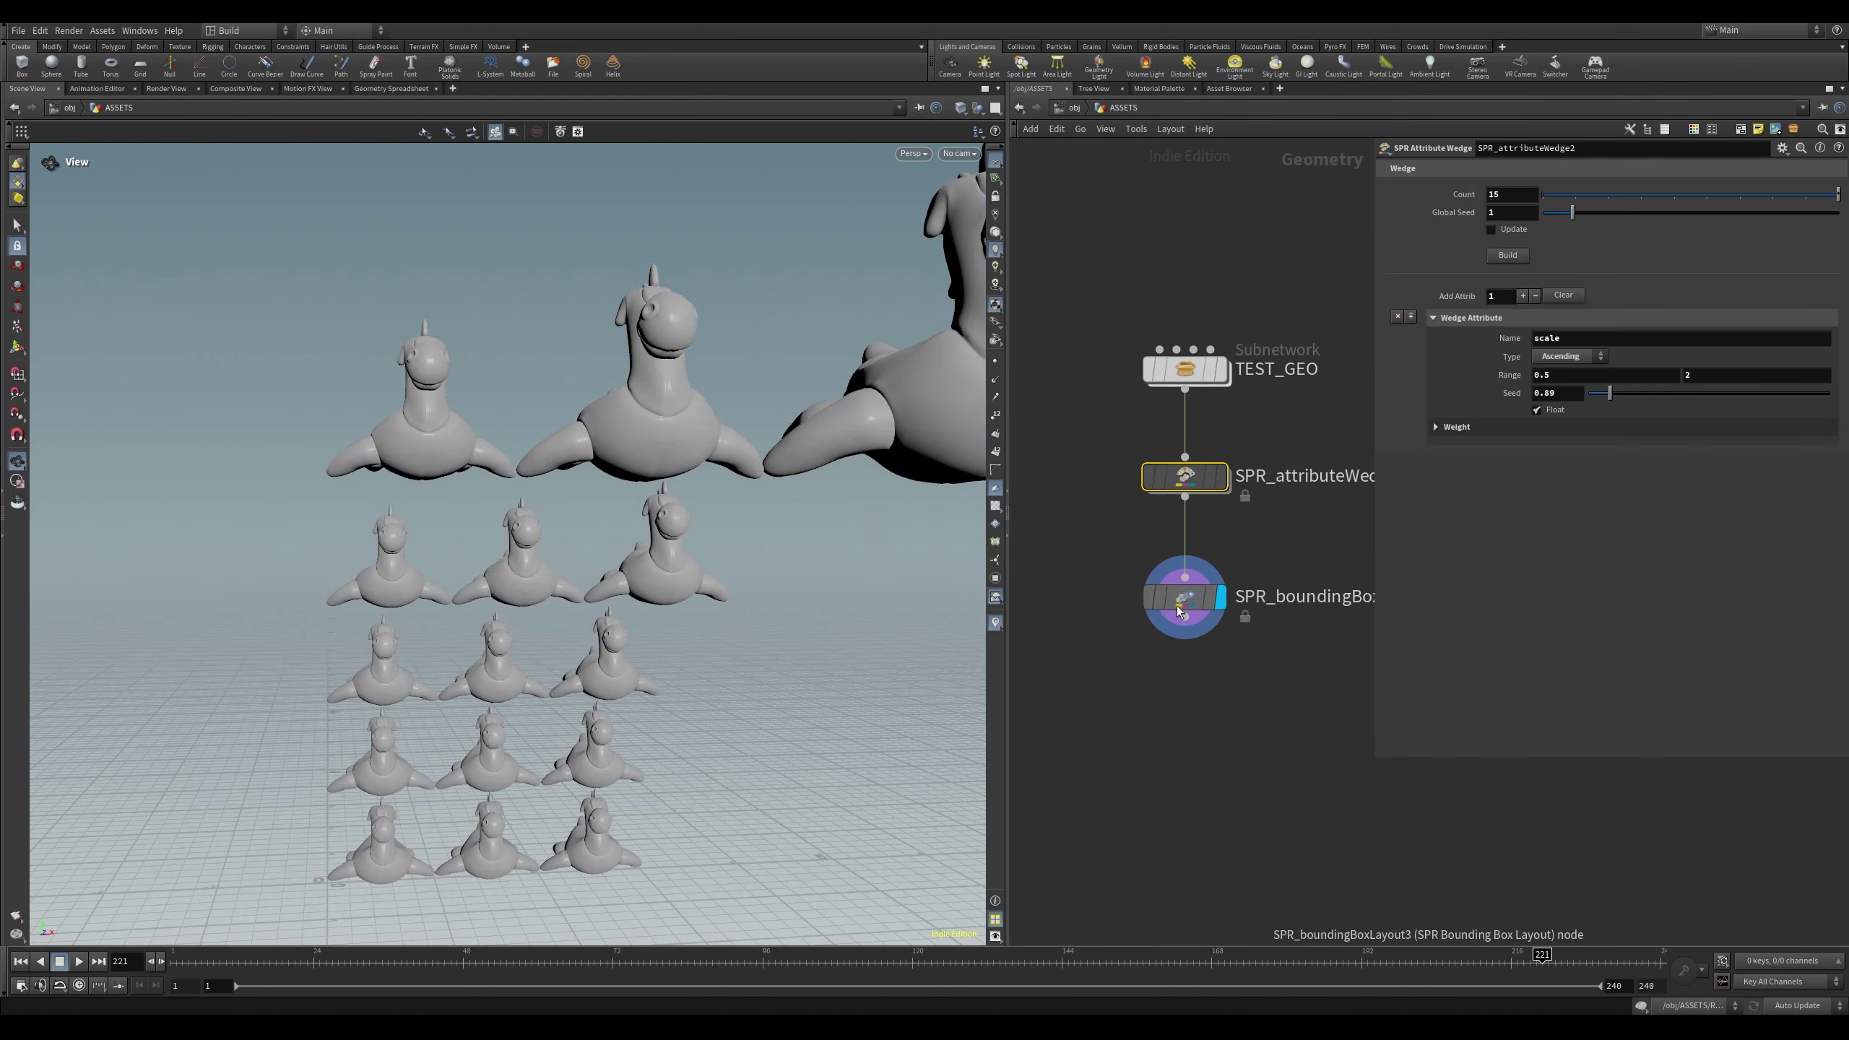
# Change the SPR_boundingBoxLayout3 layout type from Grid to Axis and frame the row of variants
pyautogui.click(1182, 611)
pyautogui.click(1508, 220)
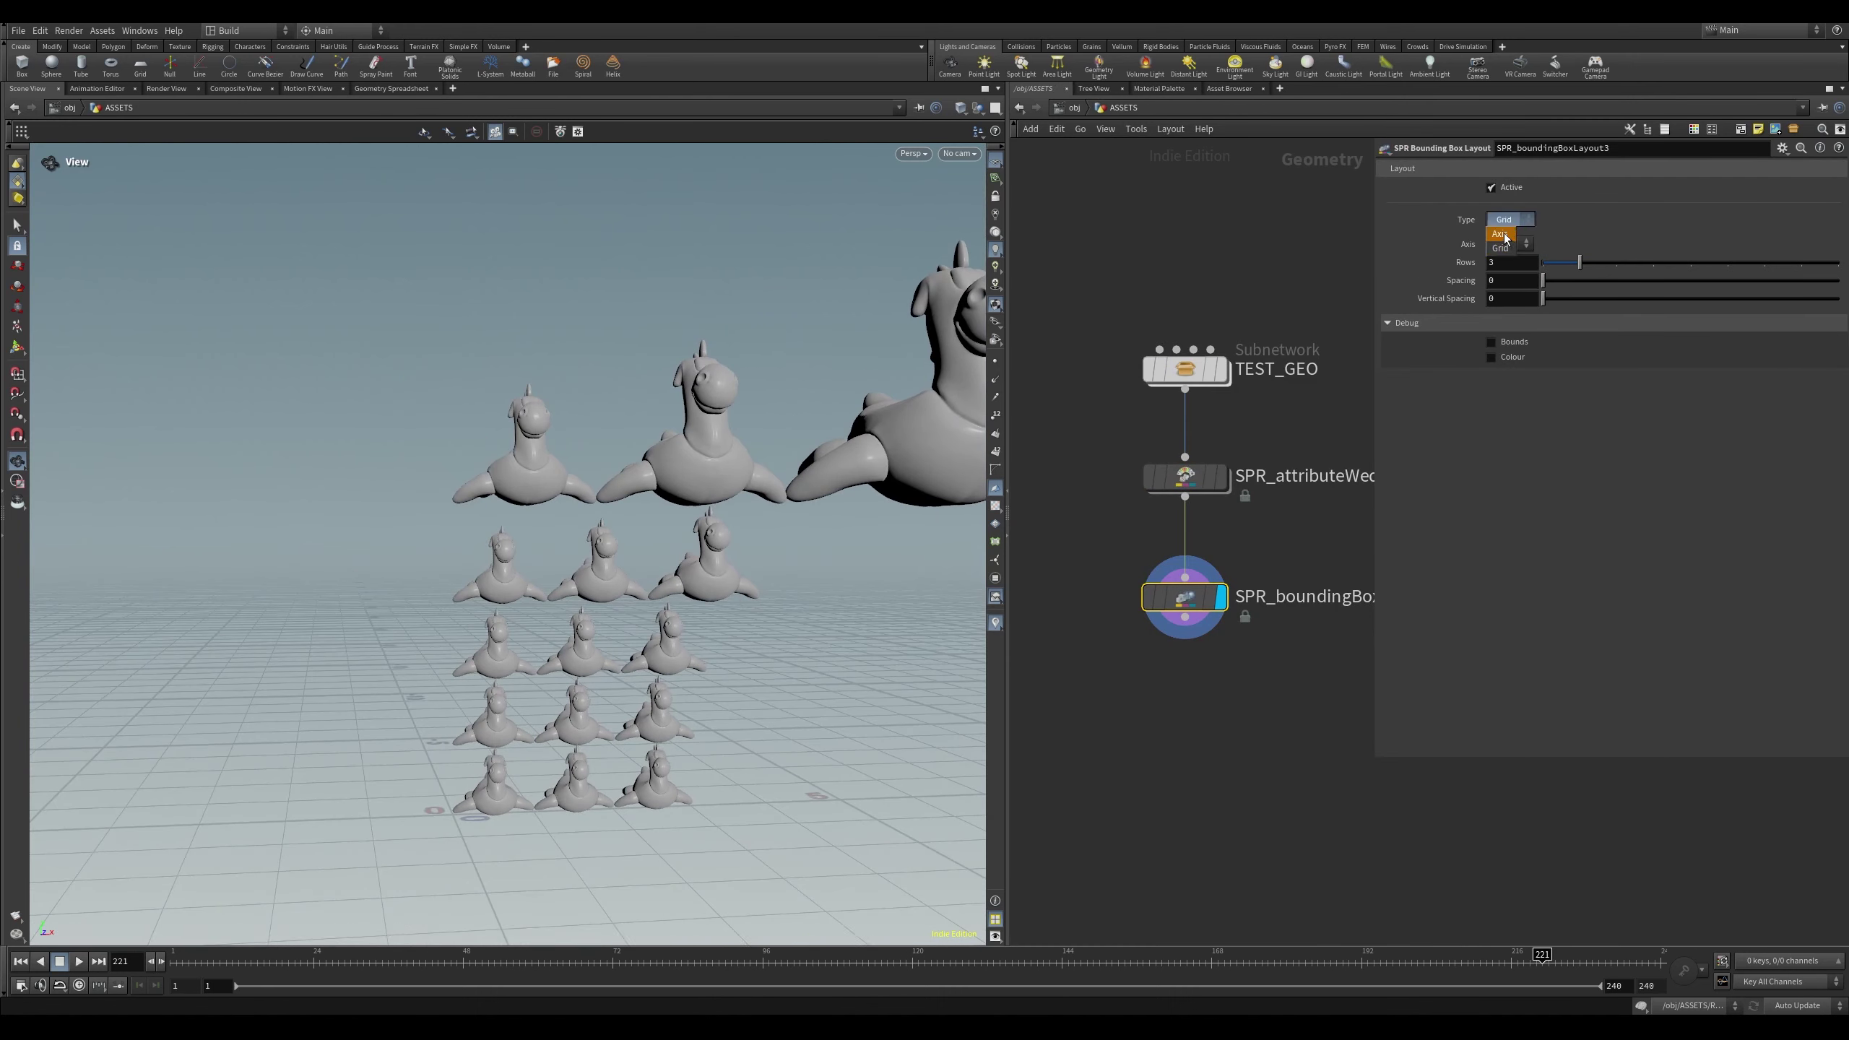
pyautogui.click(1501, 234)
pyautogui.moveTo(752, 567); pyautogui.dragTo(627, 544)
pyautogui.press('f')
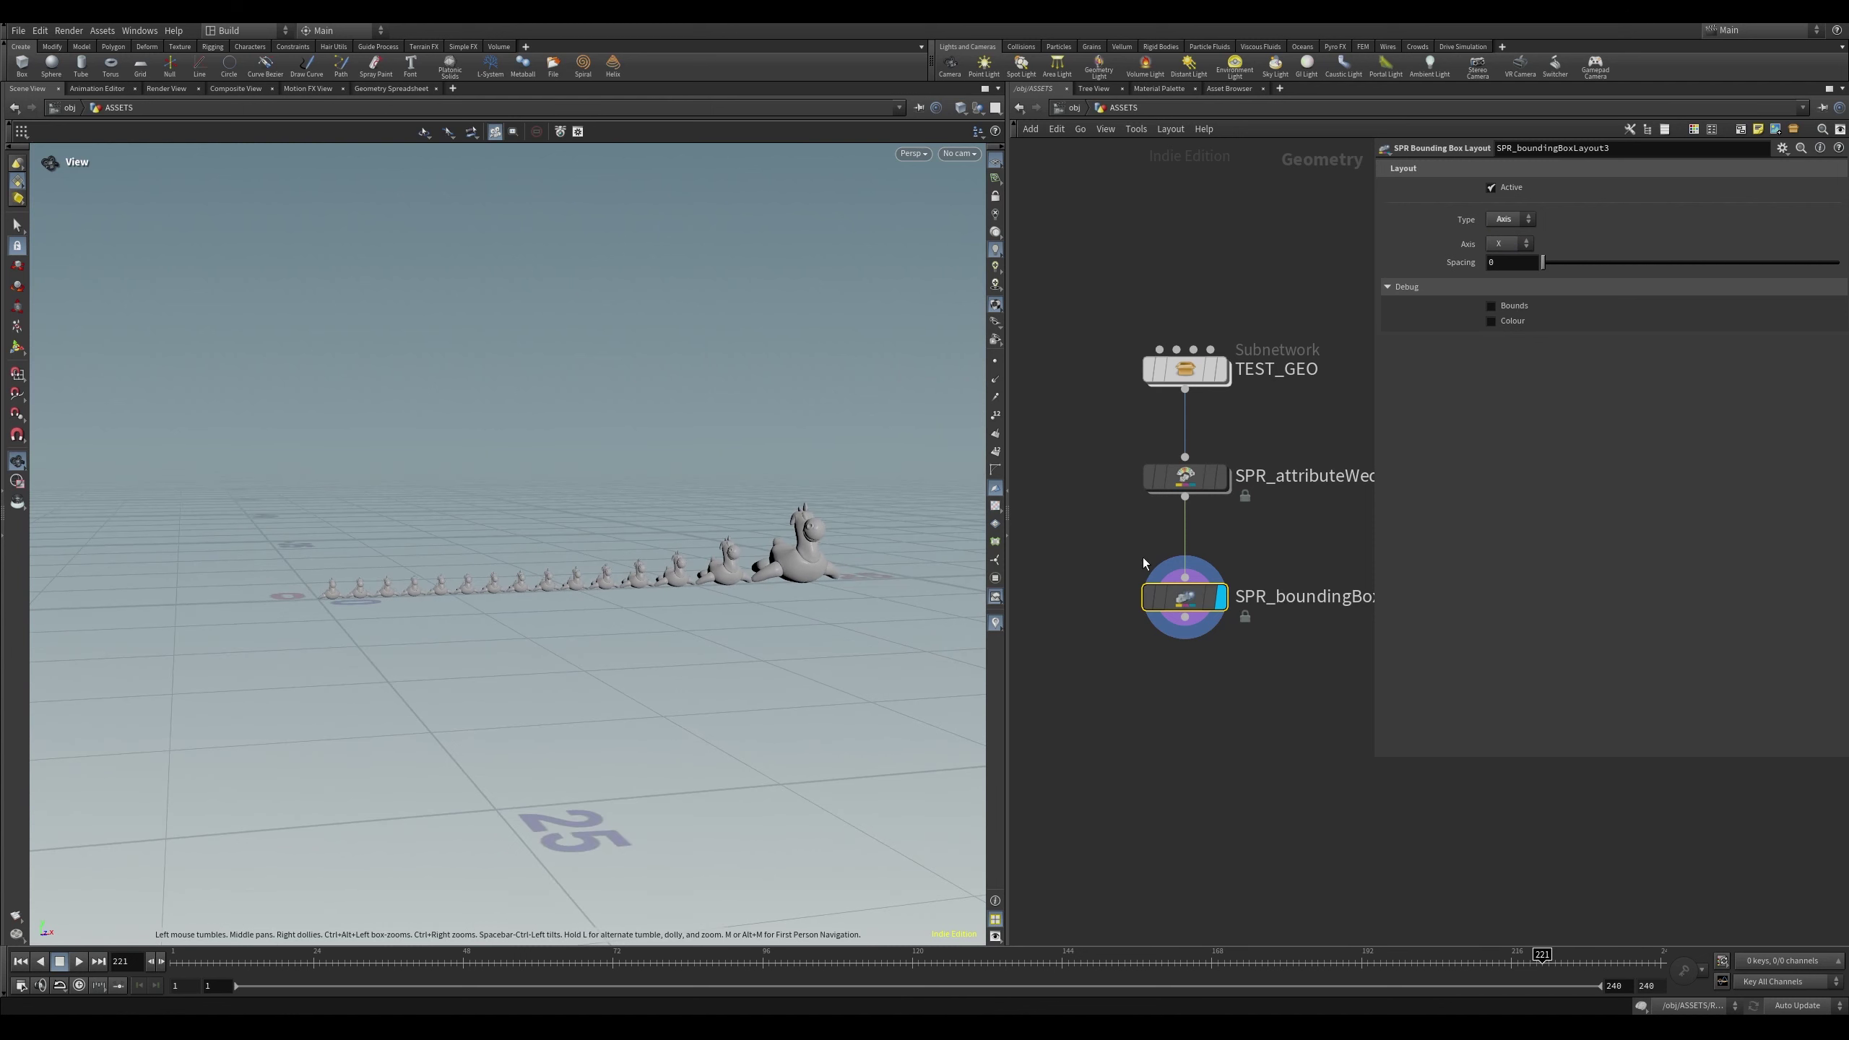
# Open the scale attribute's weight settings in SPR_attributeWedge2 and apply the Linear preset to the weight curve
pyautogui.click(1185, 477)
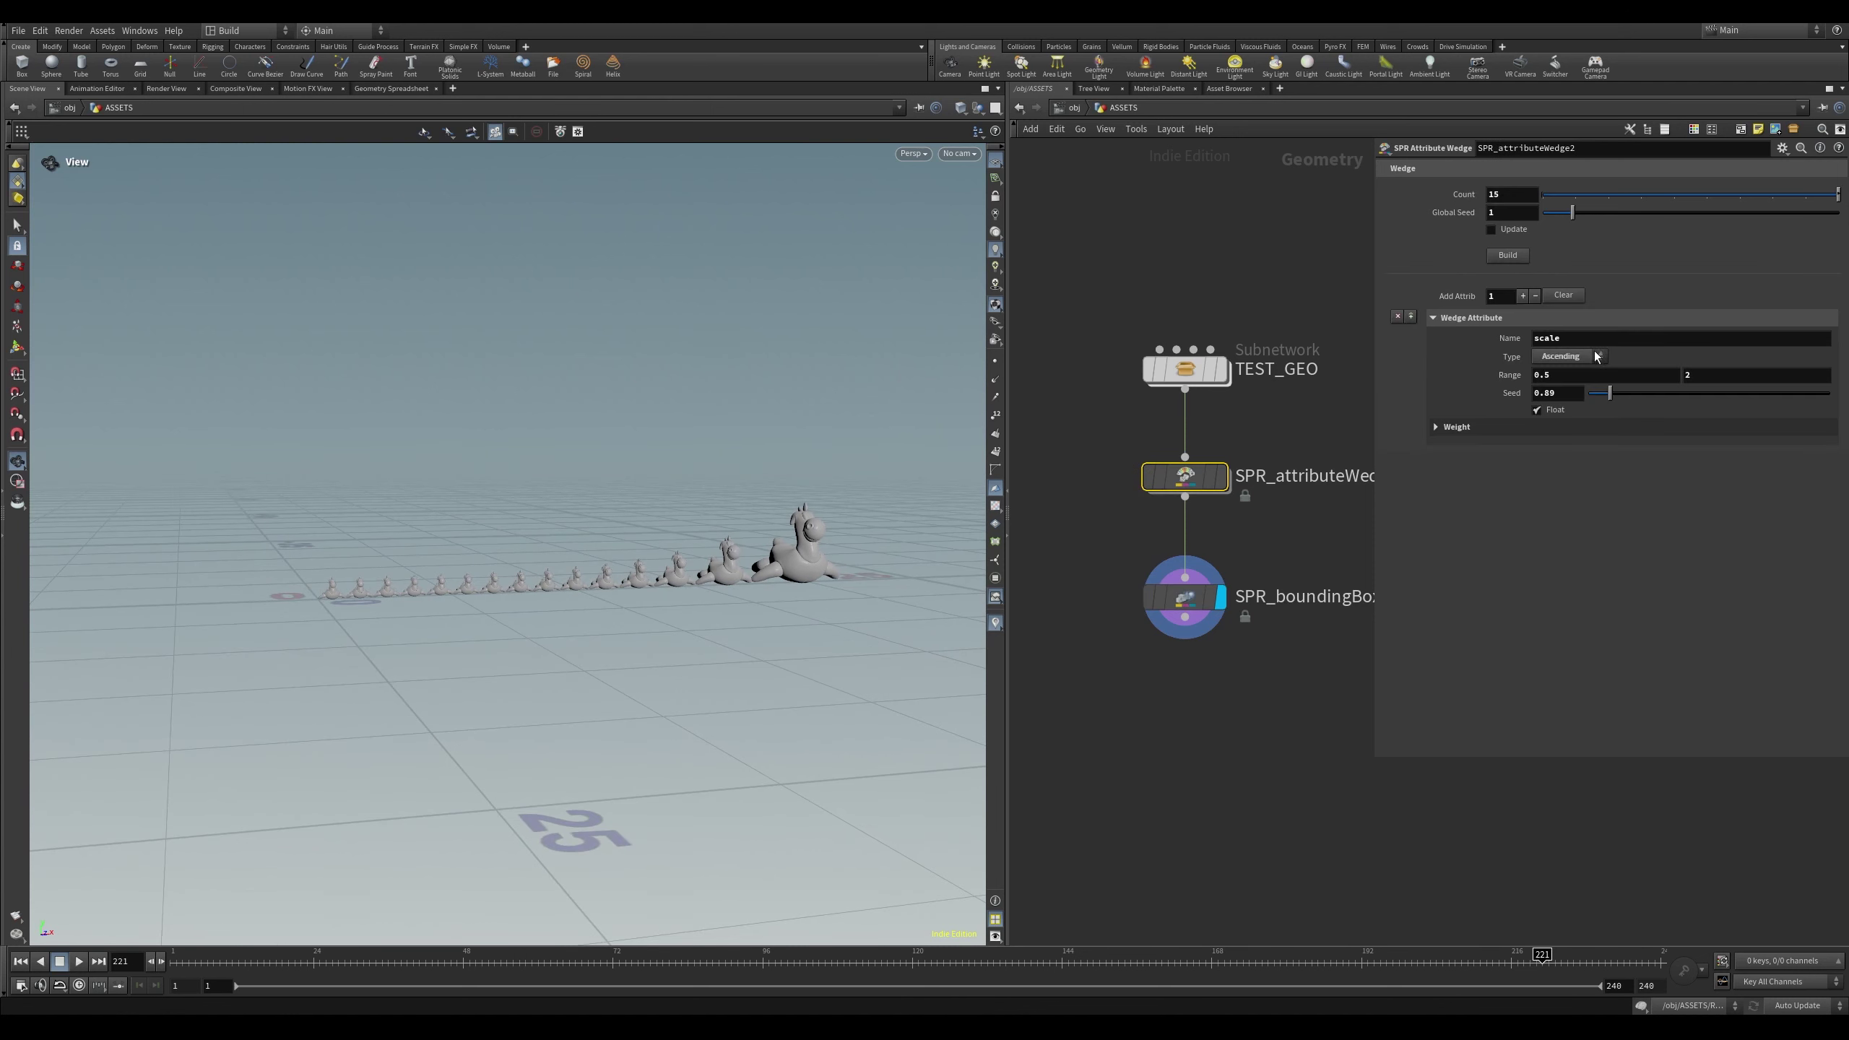
pyautogui.click(1458, 430)
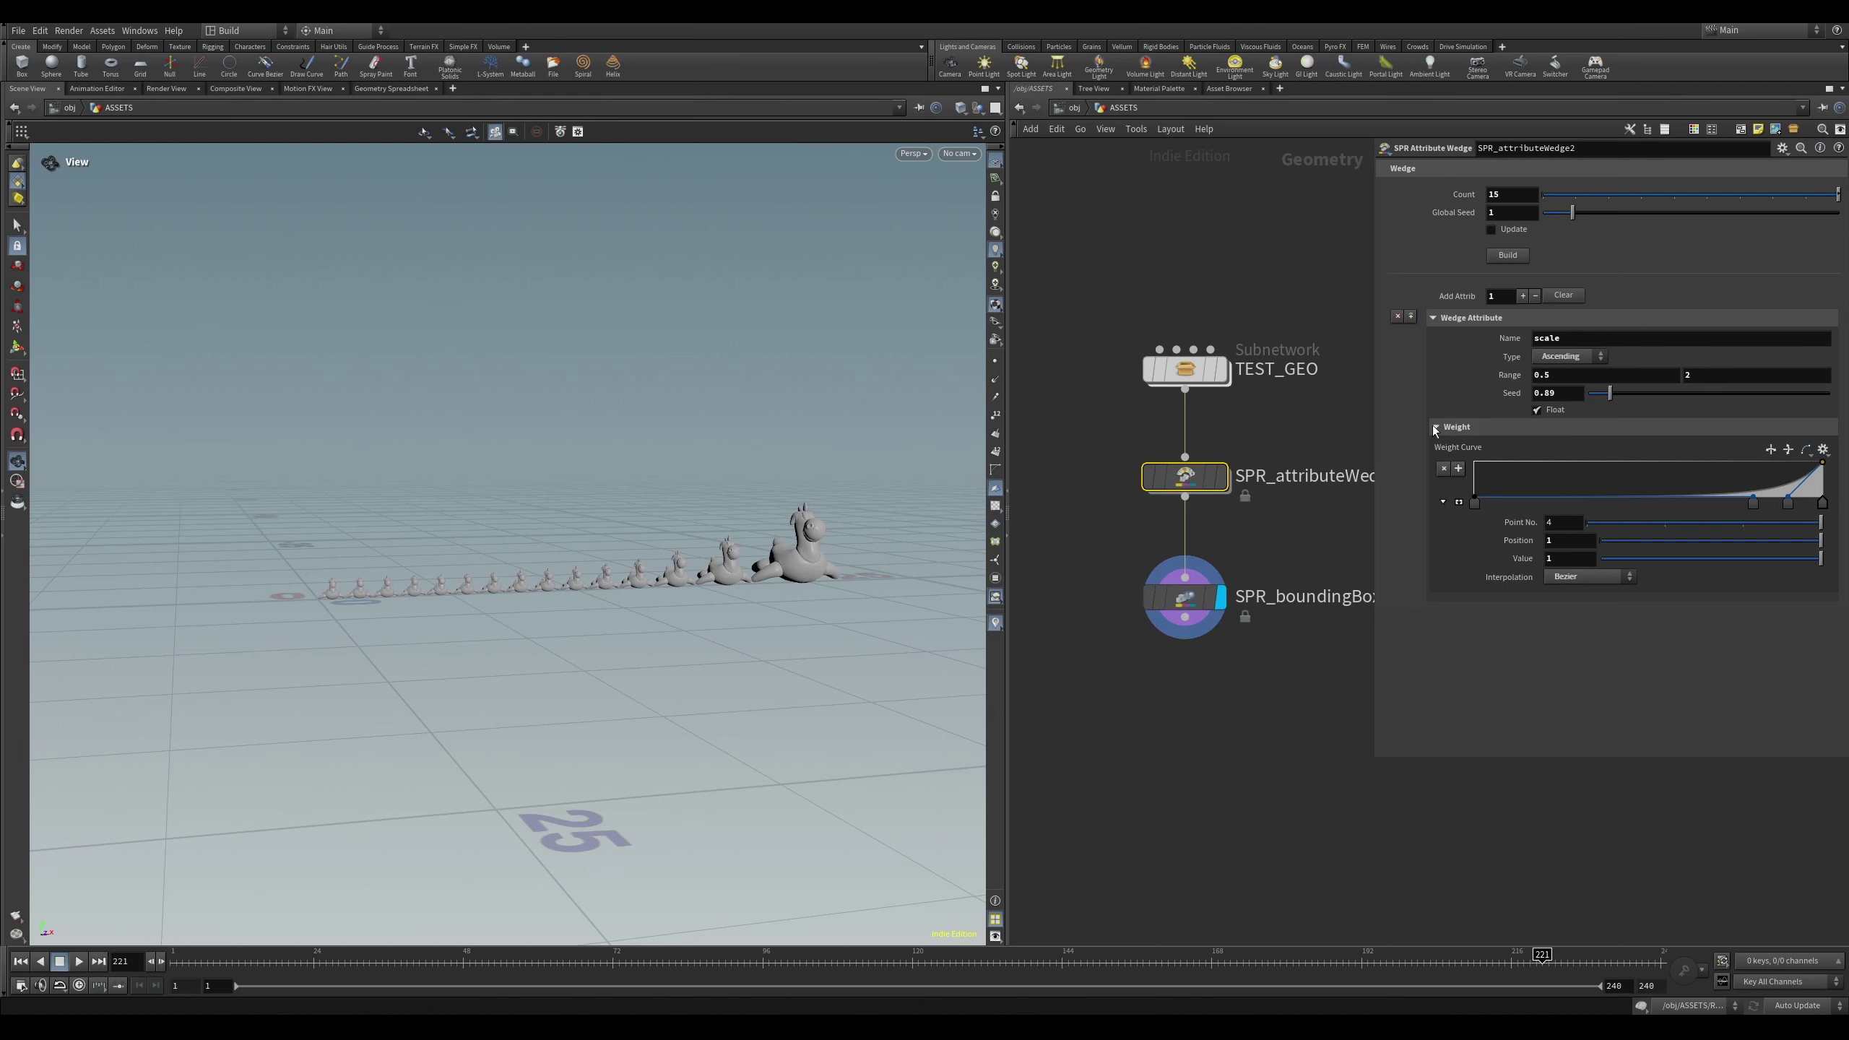
pyautogui.click(1824, 450)
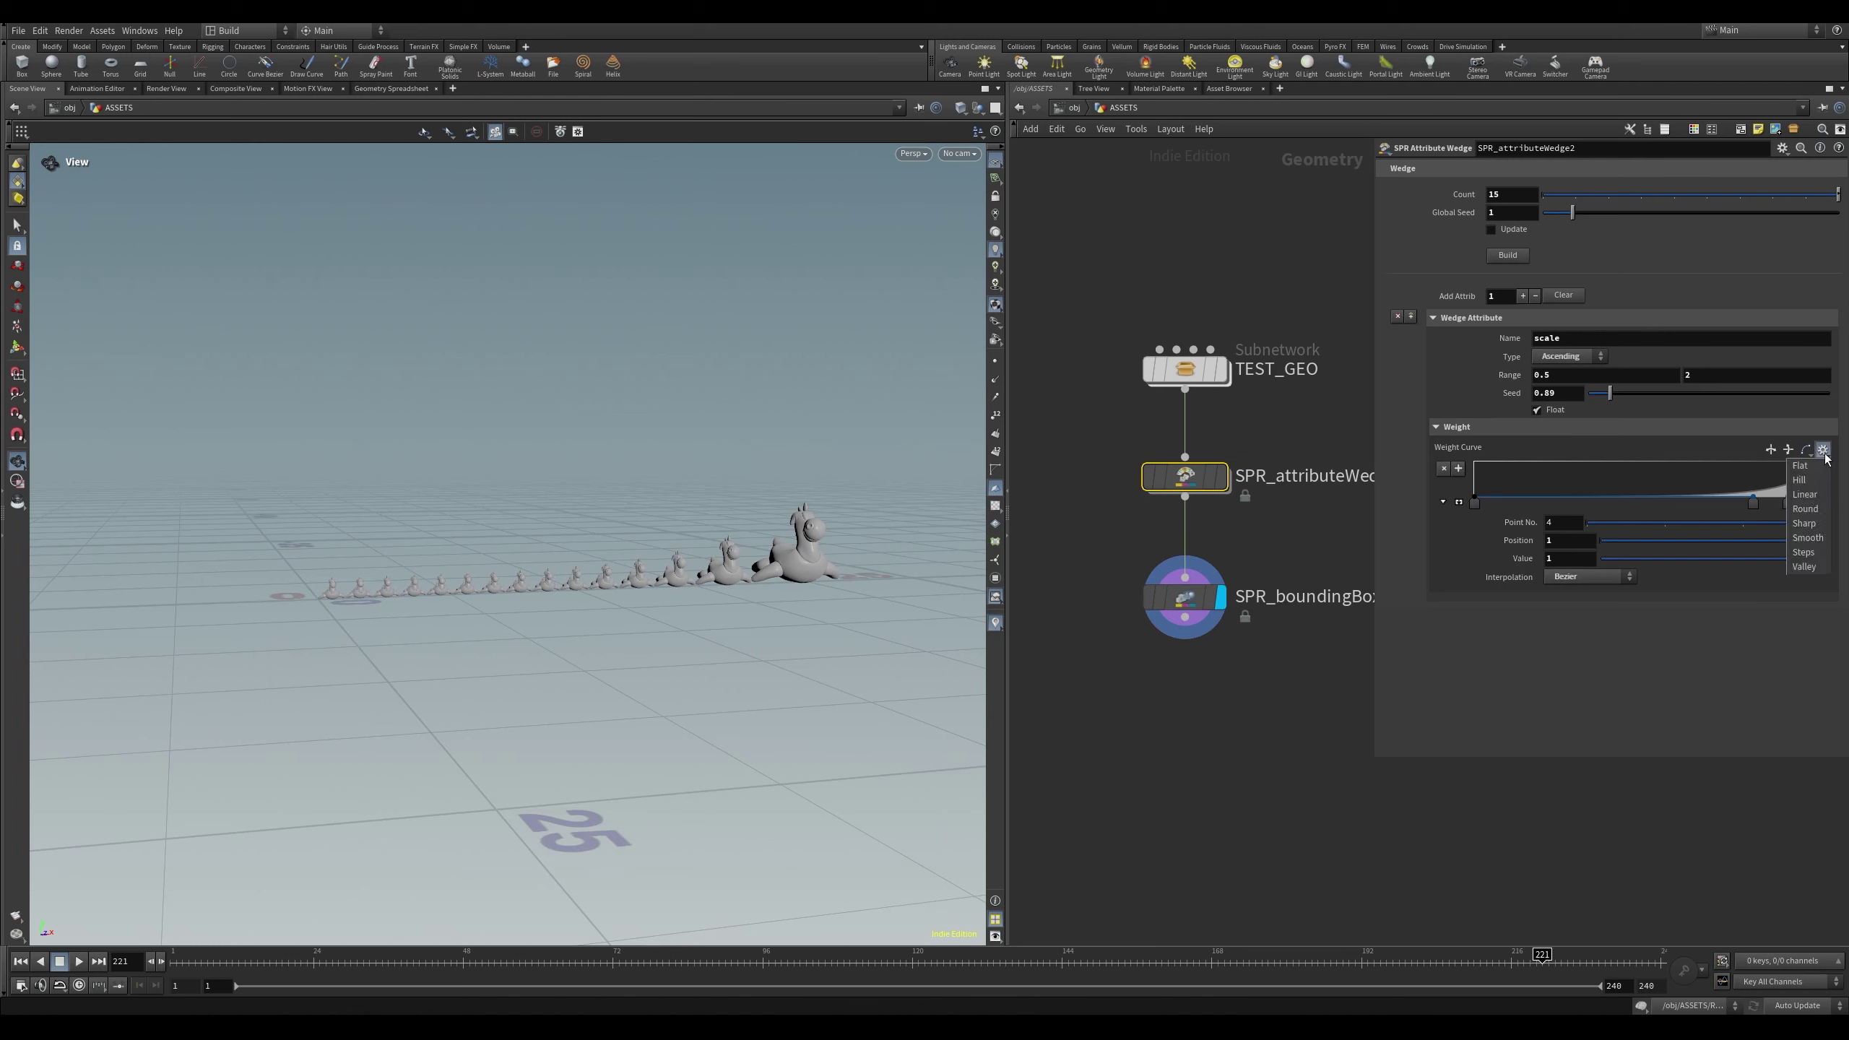
pyautogui.click(1799, 465)
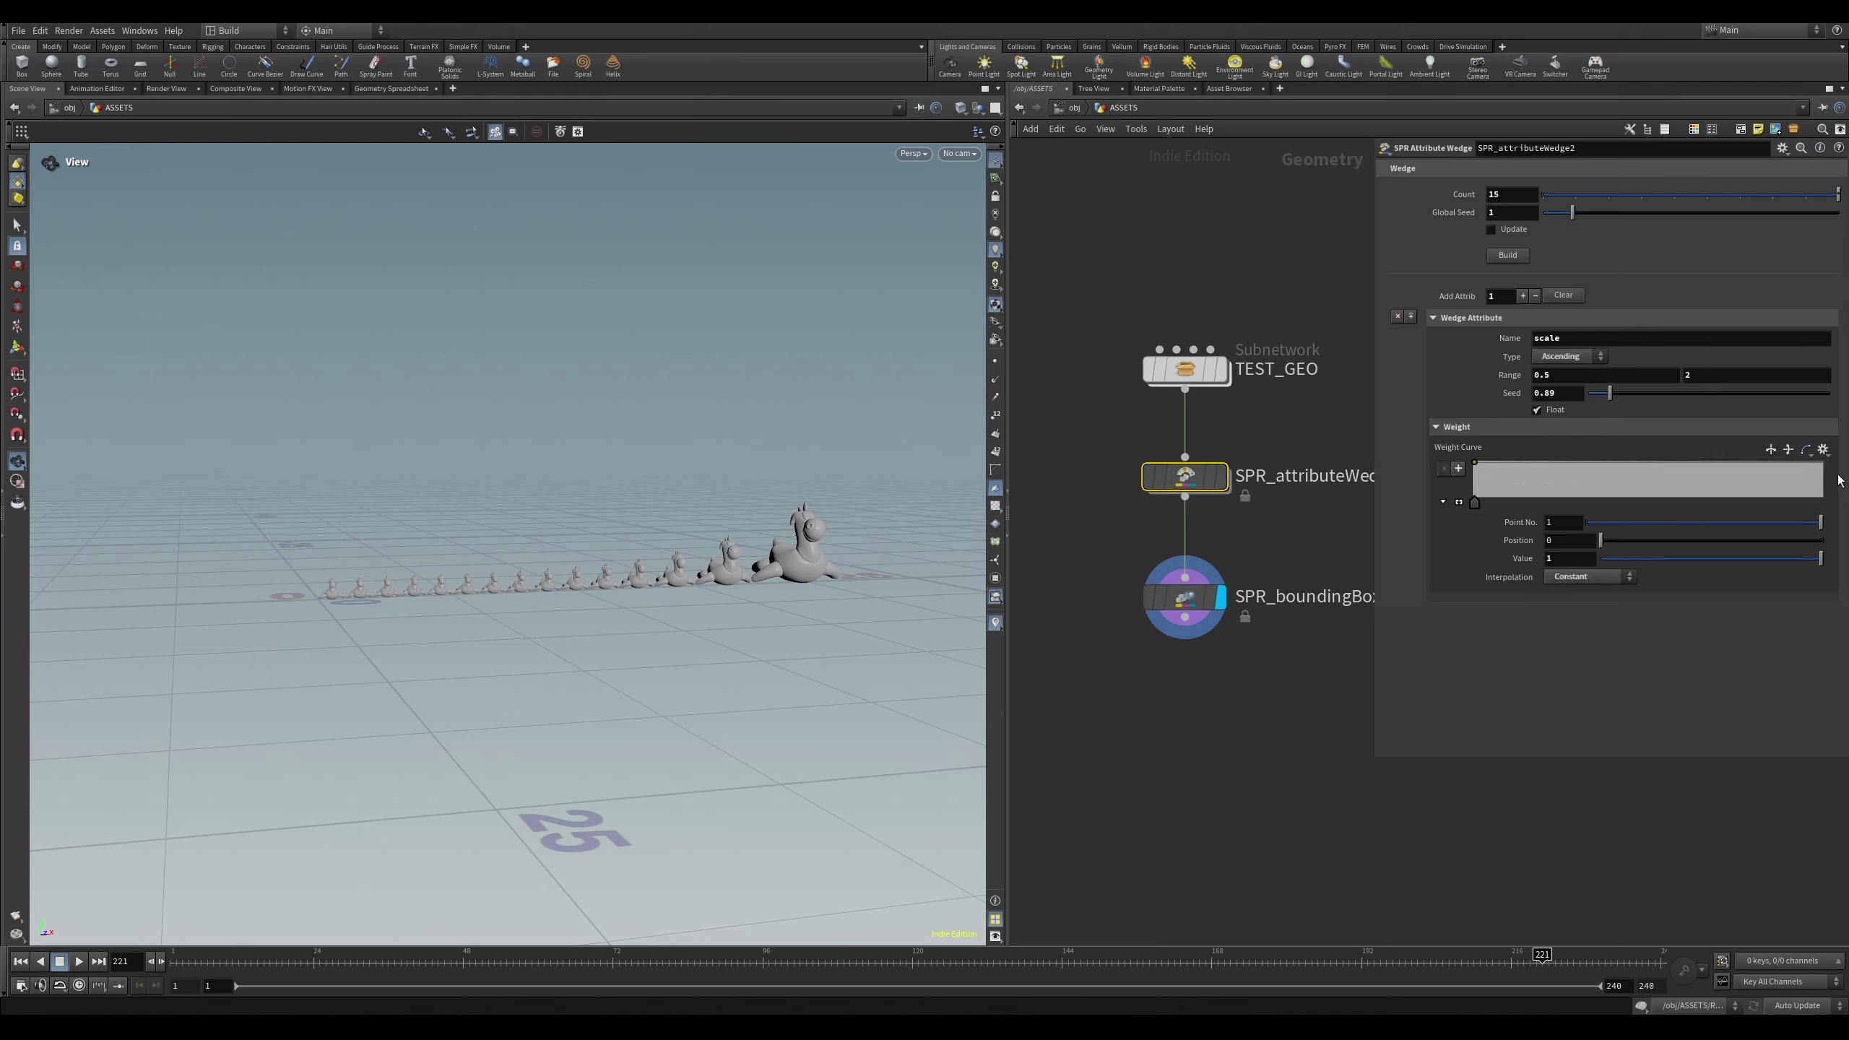
pyautogui.click(1824, 450)
pyautogui.click(1799, 496)
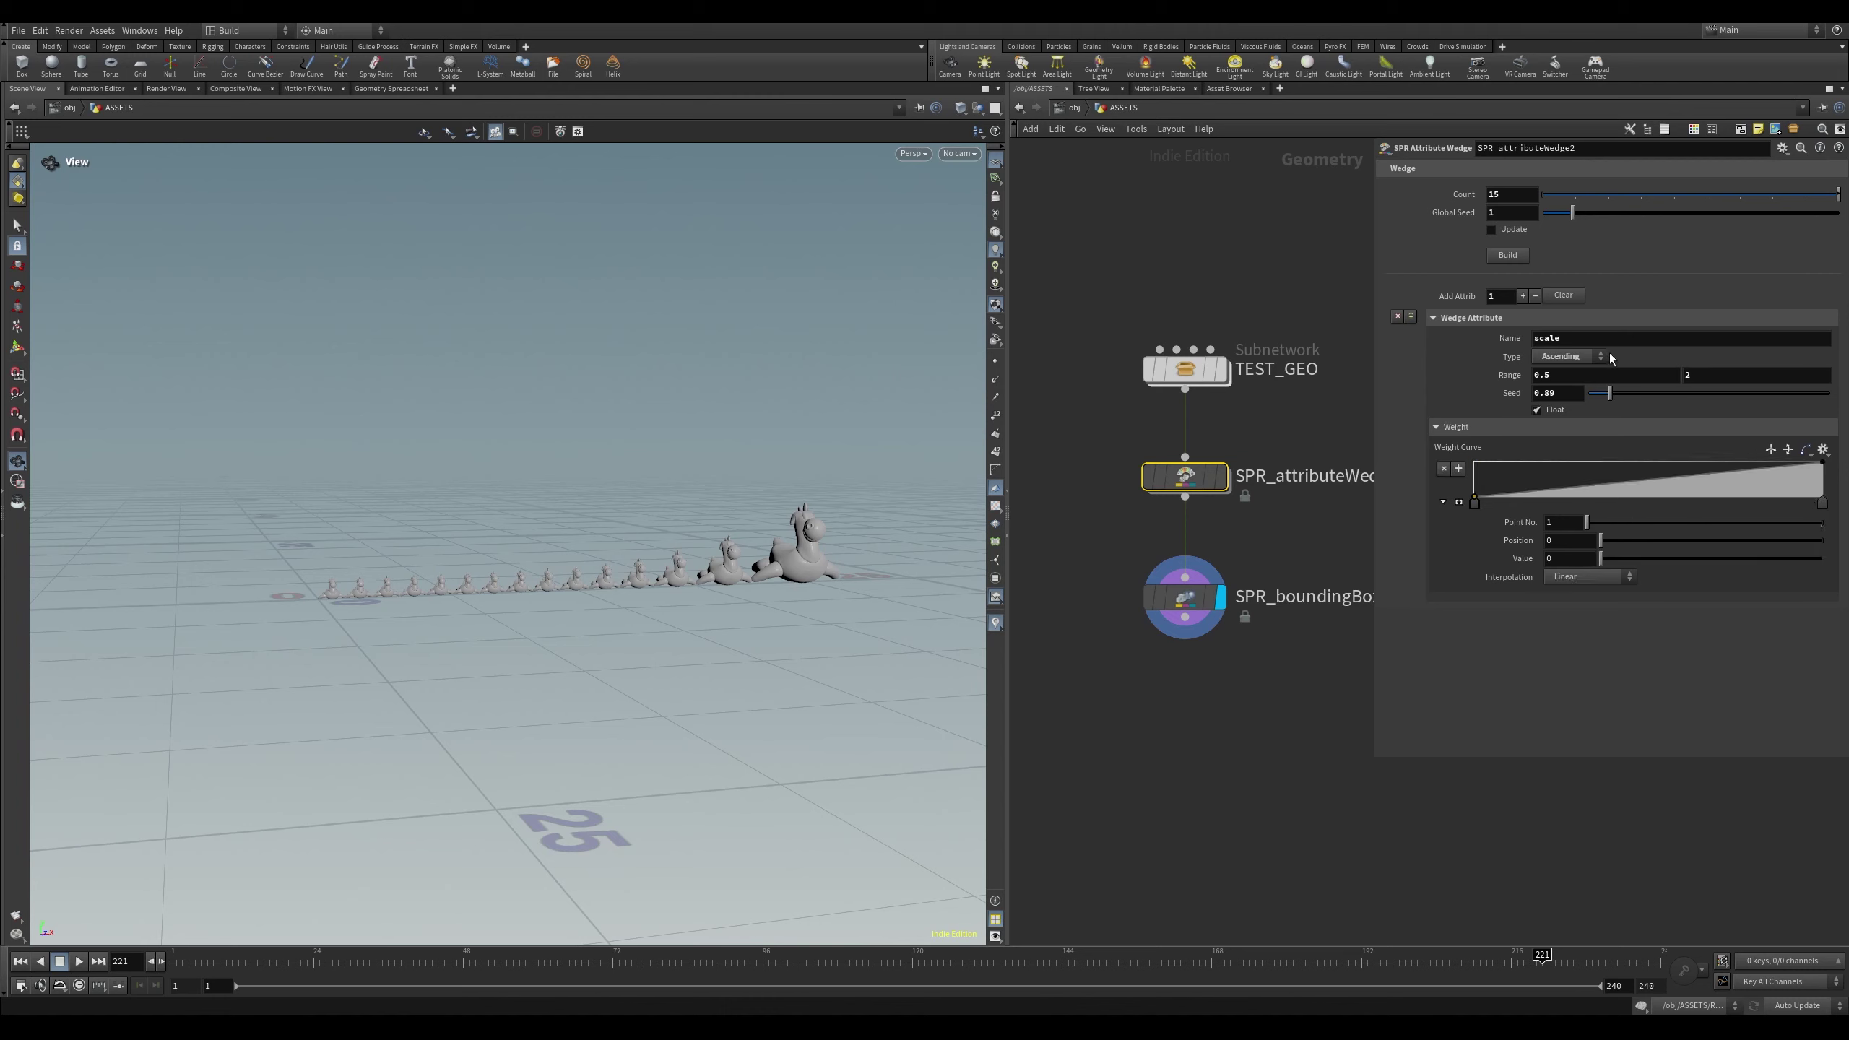
# Rebuild the wedge with the linear weight curve and return to ASSETS to view the ascending row
pyautogui.click(1508, 256)
pyautogui.press('u')
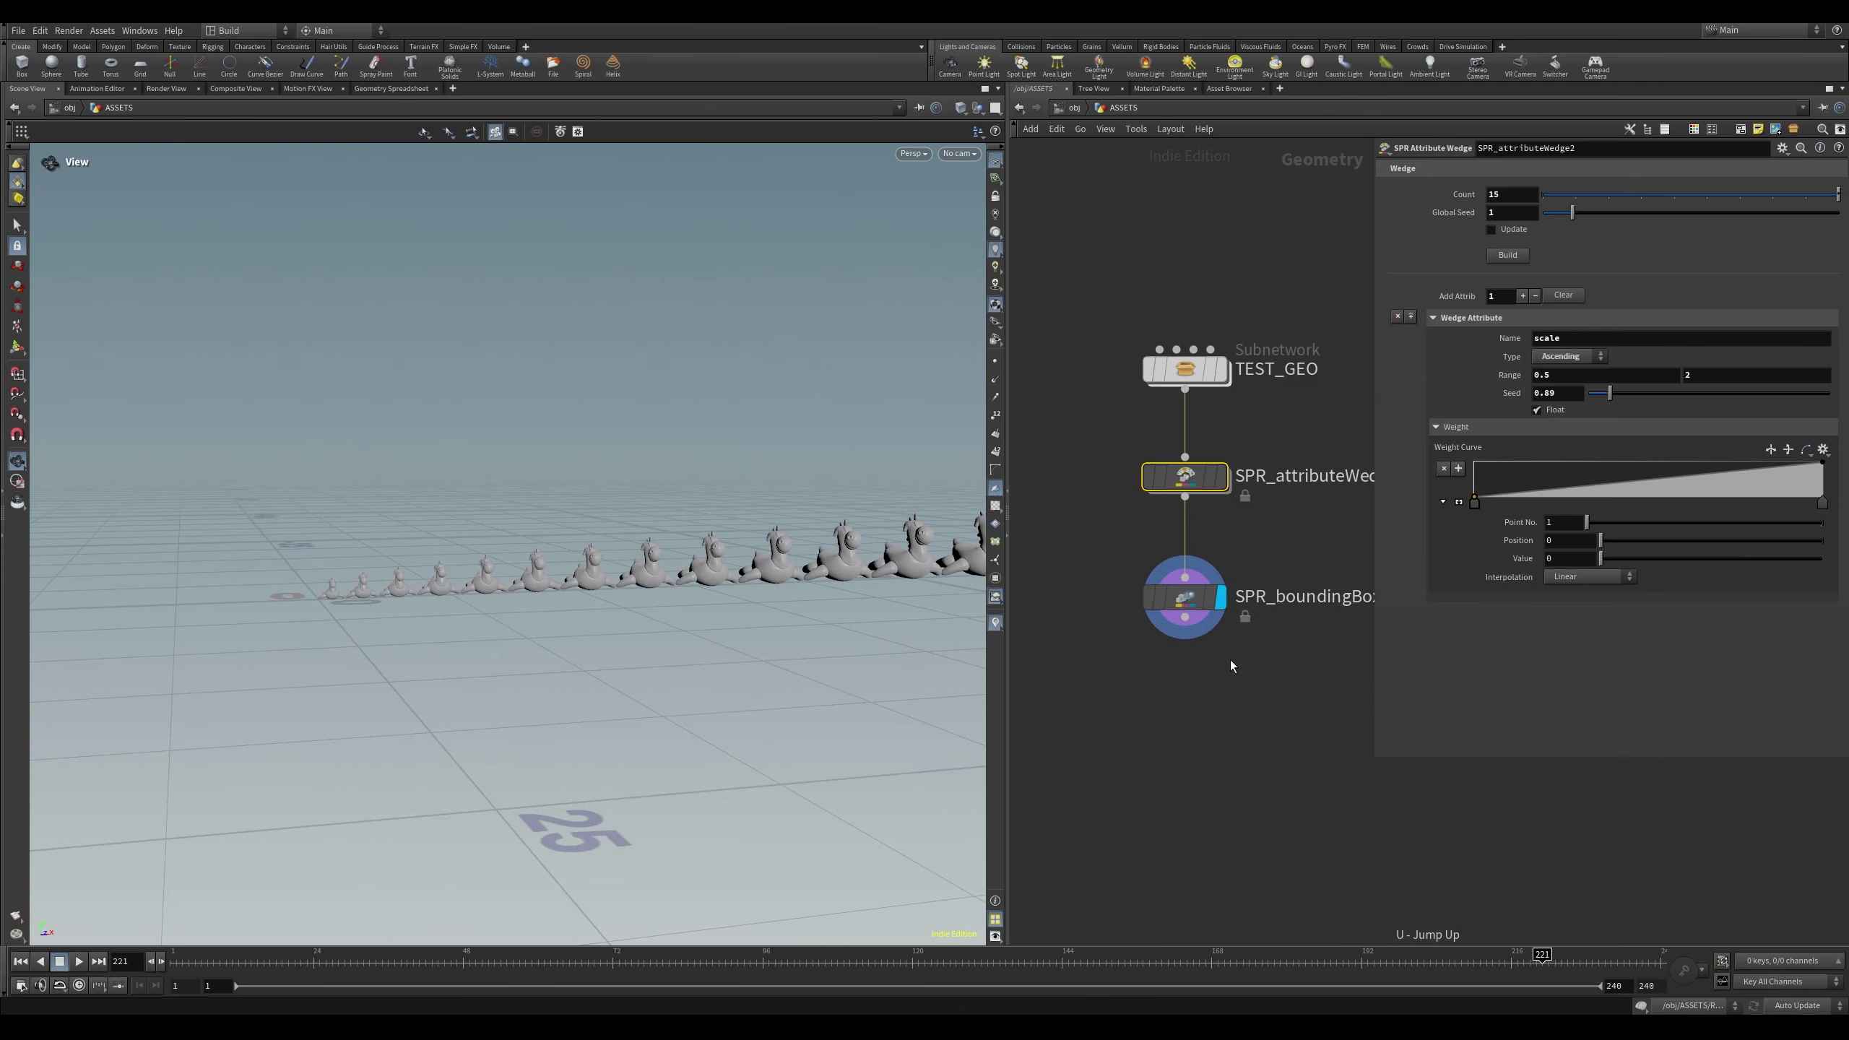
pyautogui.moveTo(723, 462); pyautogui.dragTo(610, 515)
pyautogui.moveTo(582, 496); pyautogui.dragTo(536, 504)
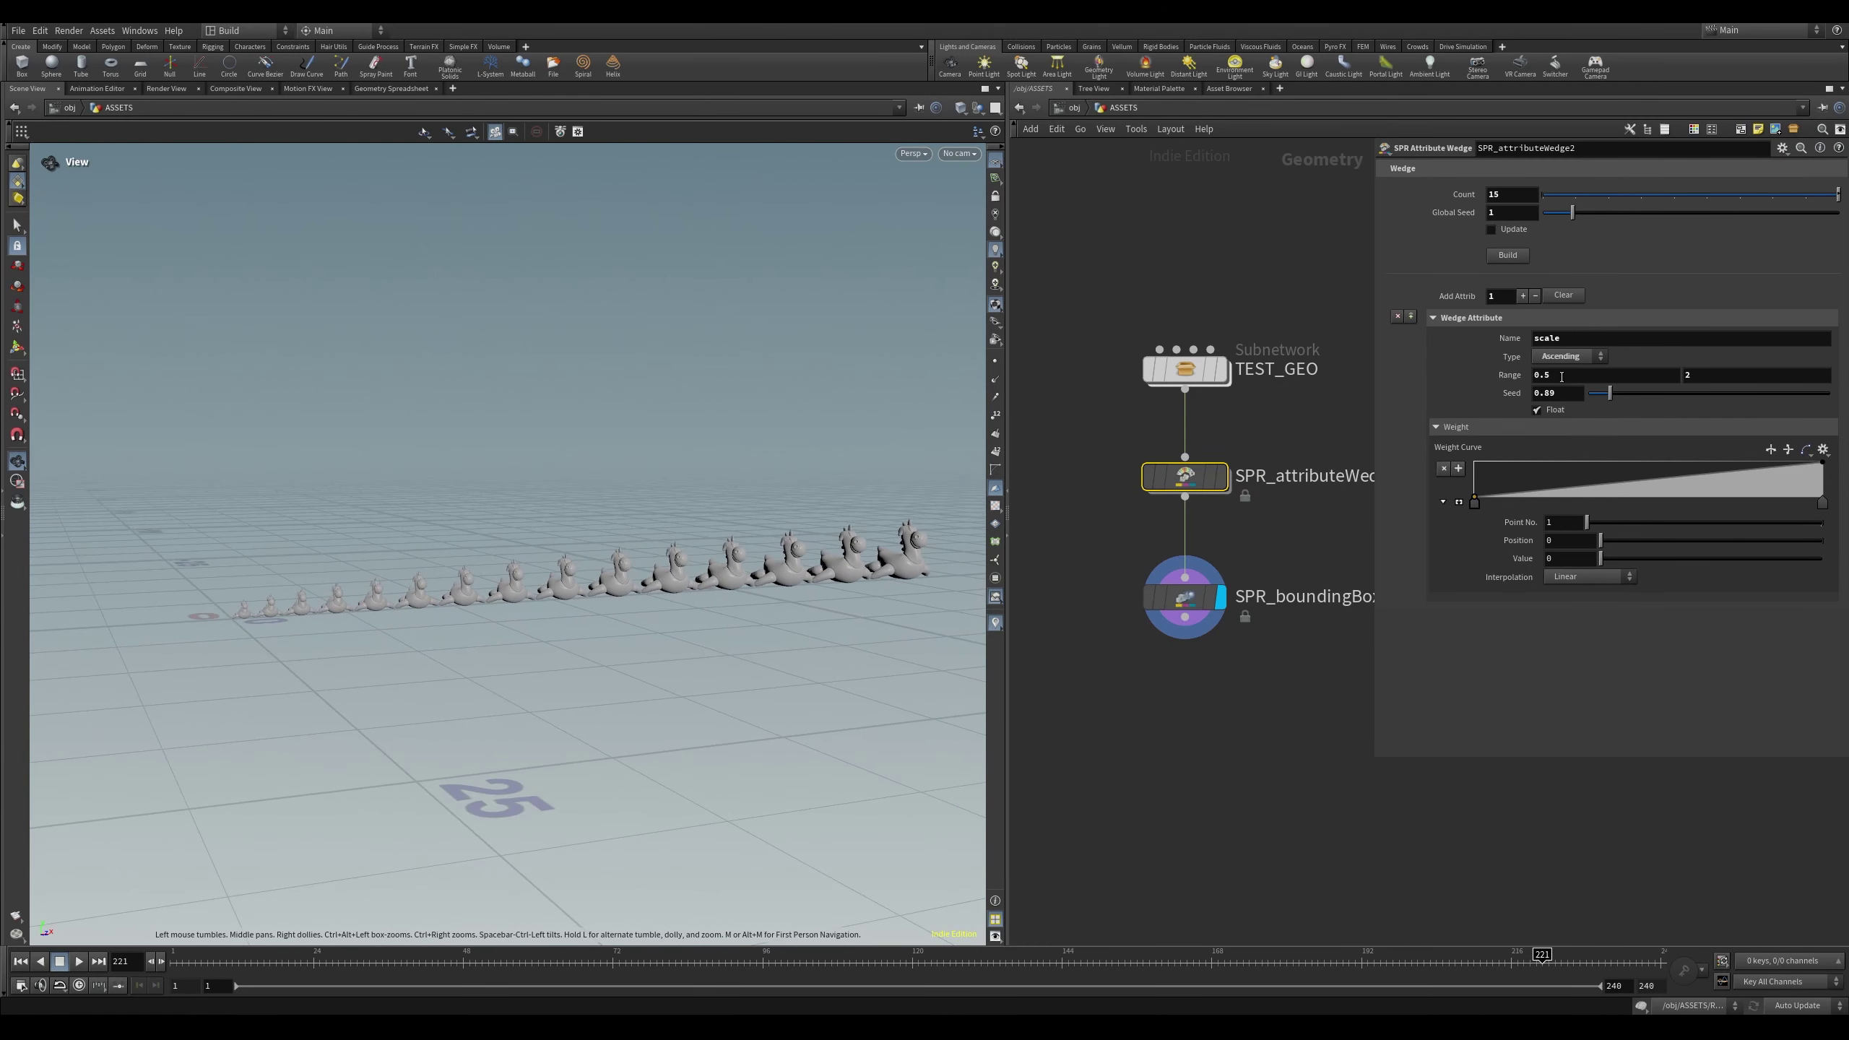
# Set the scale attribute's type to Descending, rebuild the wedge, and return to ASSETS to view the row
pyautogui.click(1537, 375)
pyautogui.click(1721, 373)
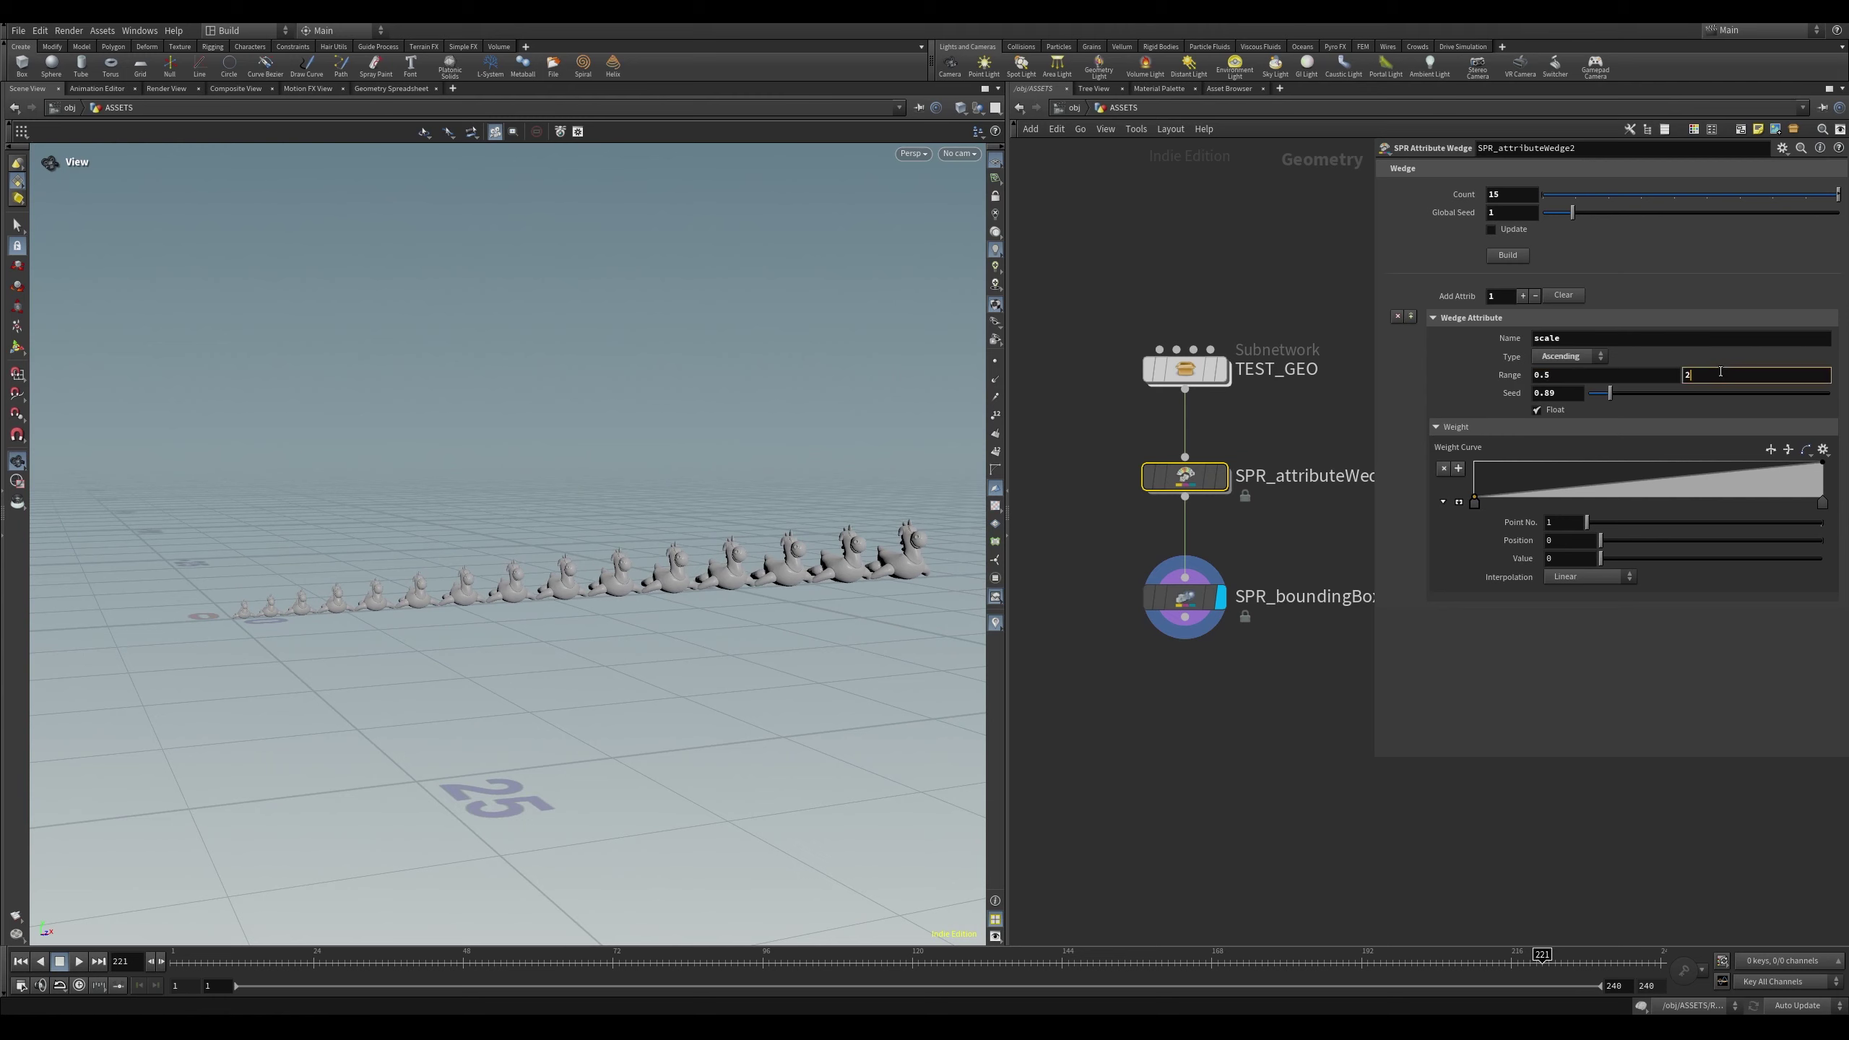
pyautogui.click(1584, 361)
pyautogui.click(1507, 255)
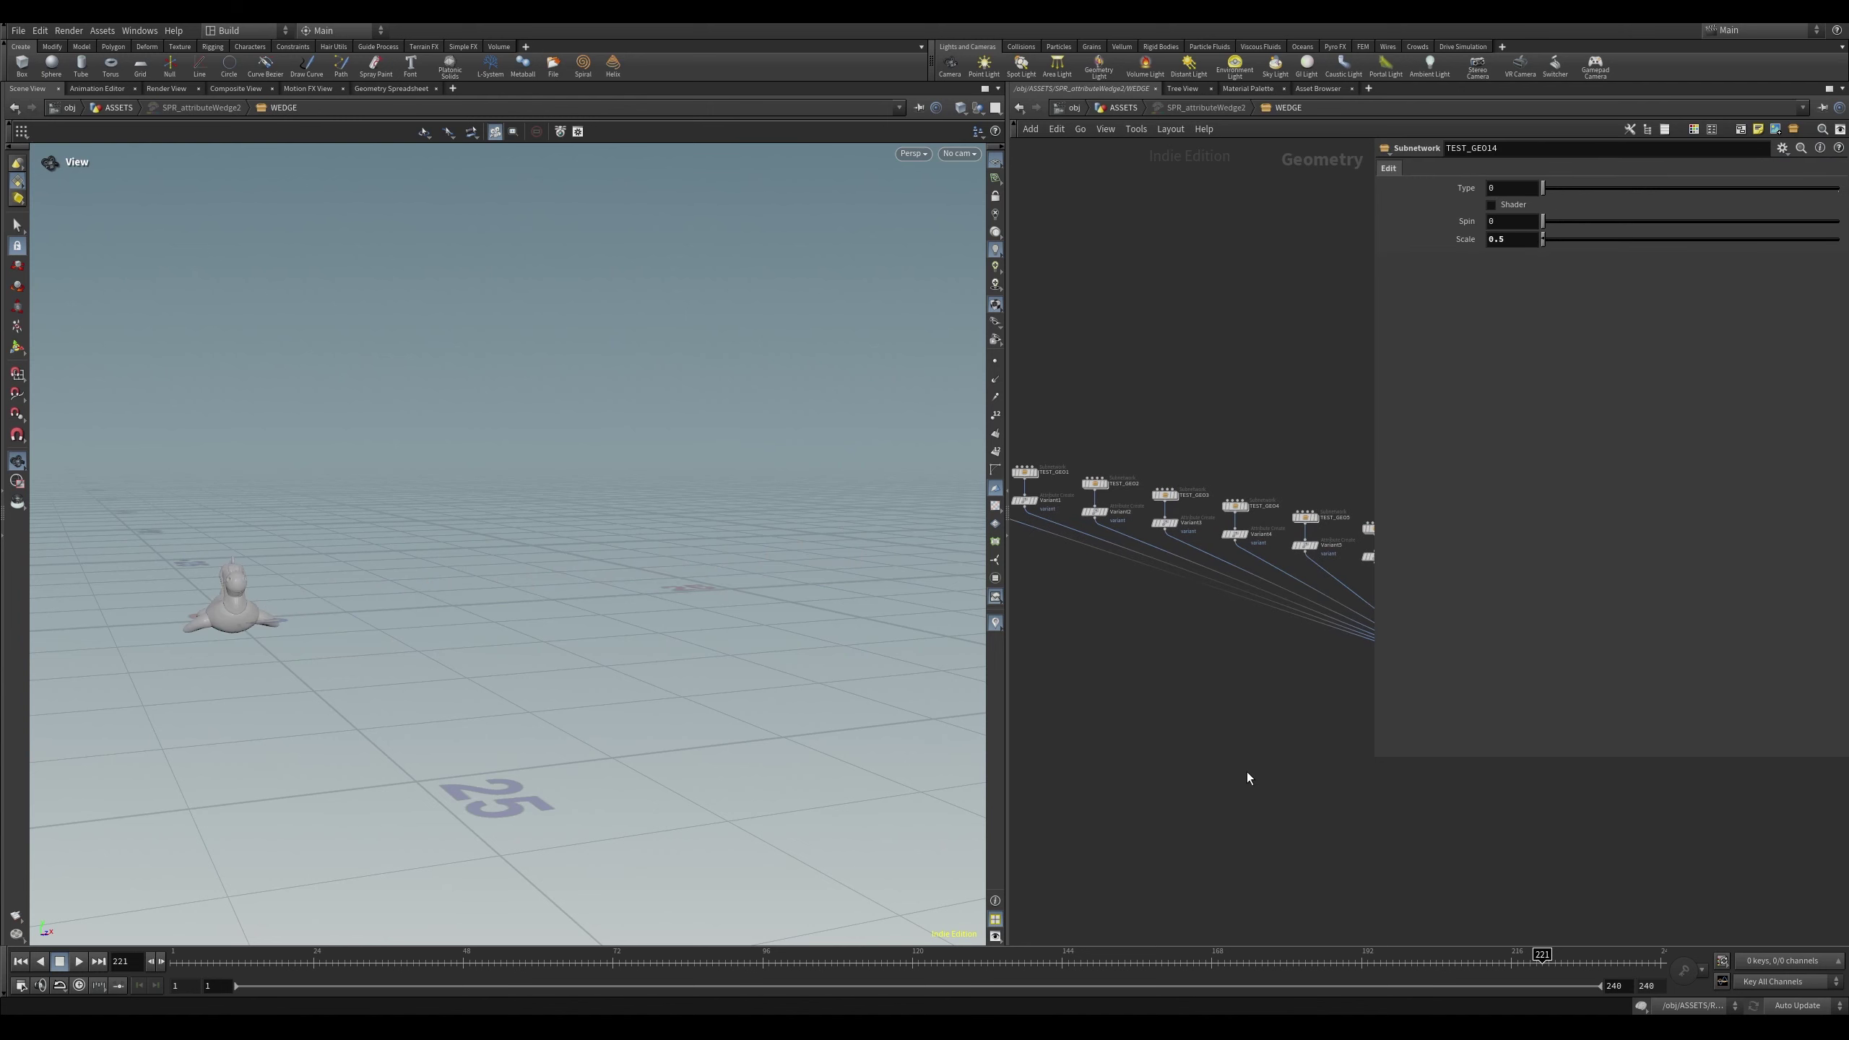
pyautogui.press('u')
pyautogui.moveTo(660, 572); pyautogui.dragTo(442, 417)
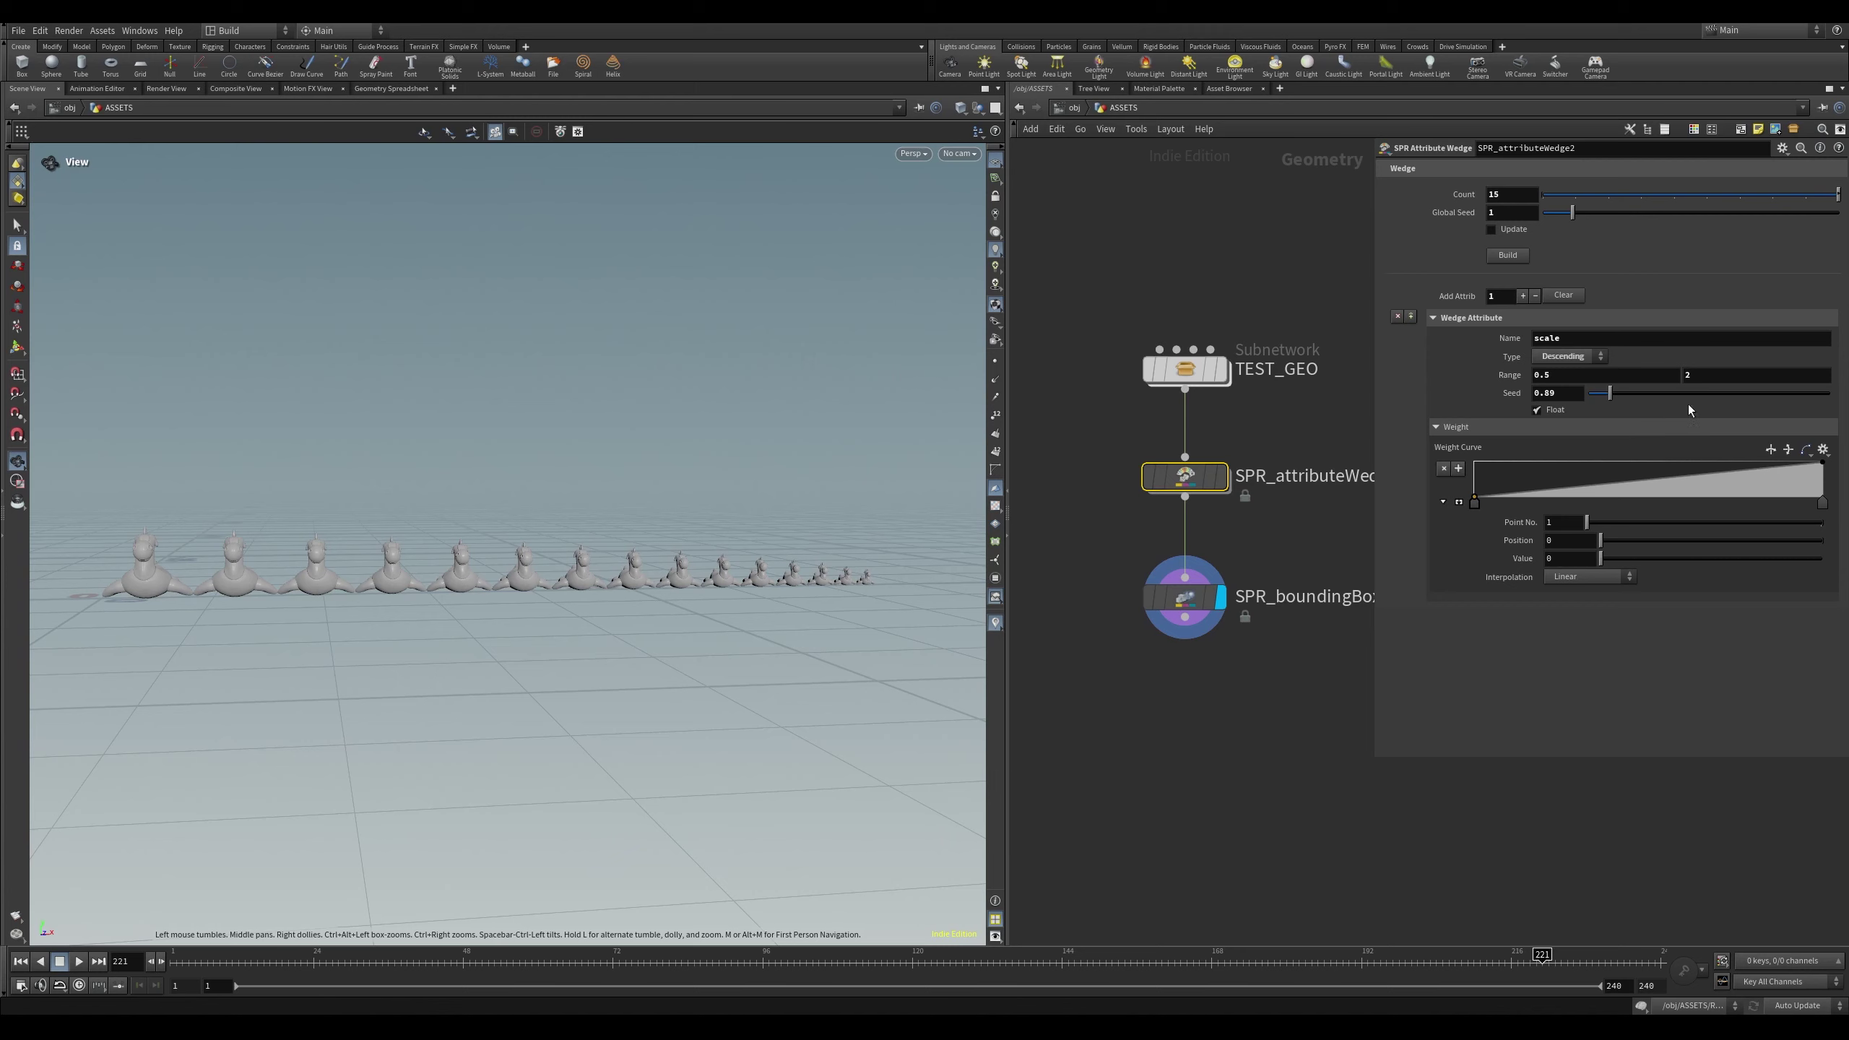
# Try the Smooth preset on the scale weight curve, settling on the Sharp preset
pyautogui.click(1823, 449)
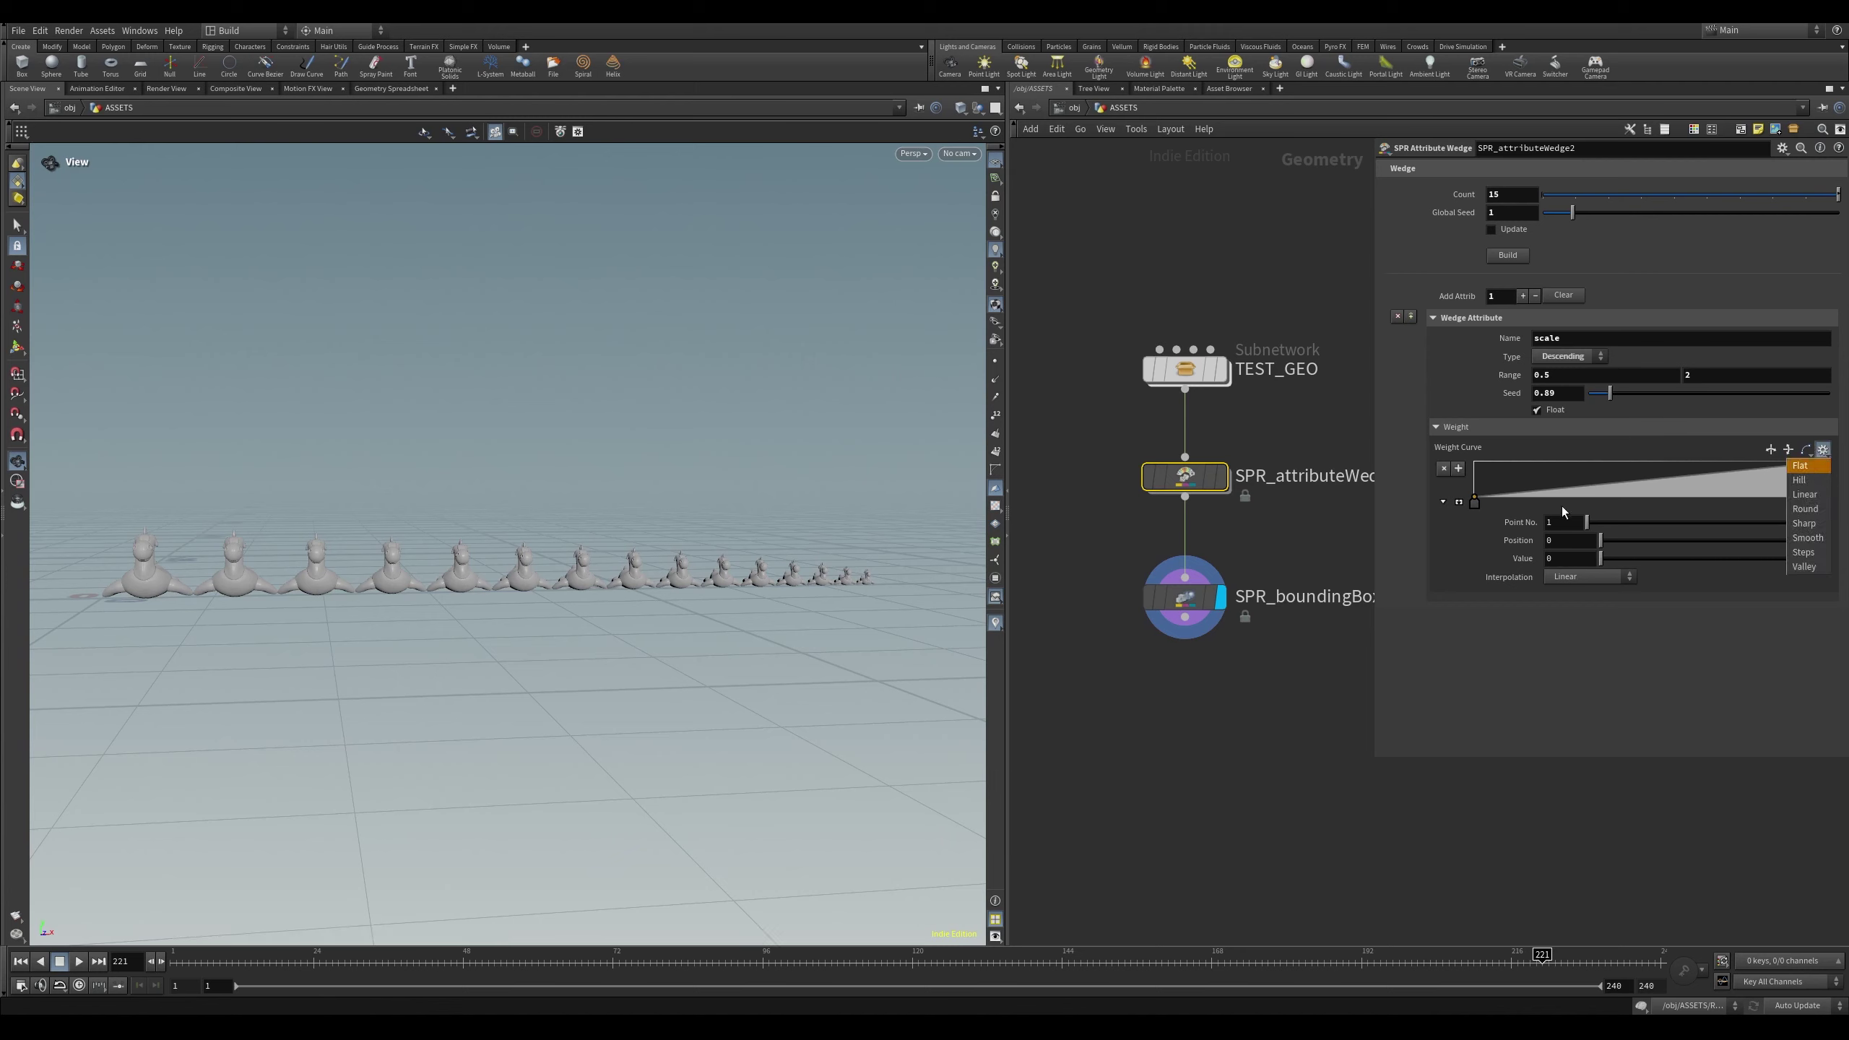
pyautogui.click(1459, 502)
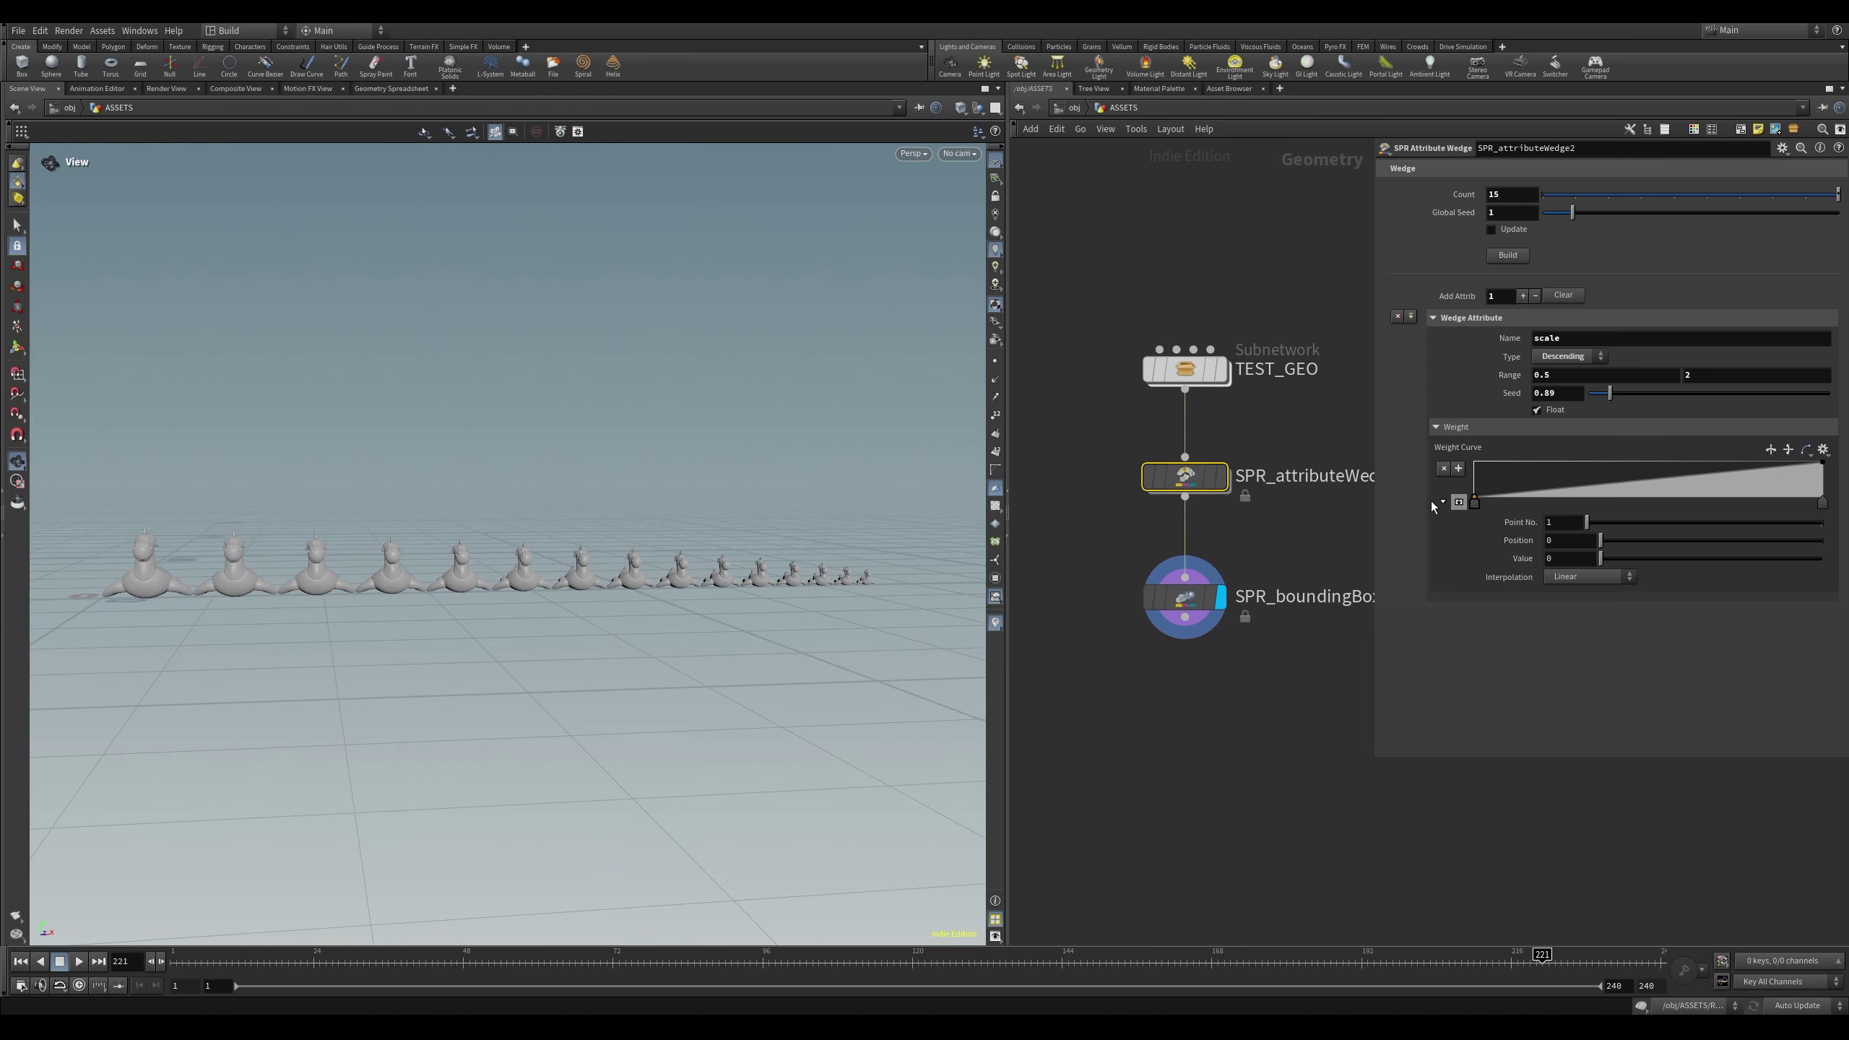
pyautogui.click(1823, 449)
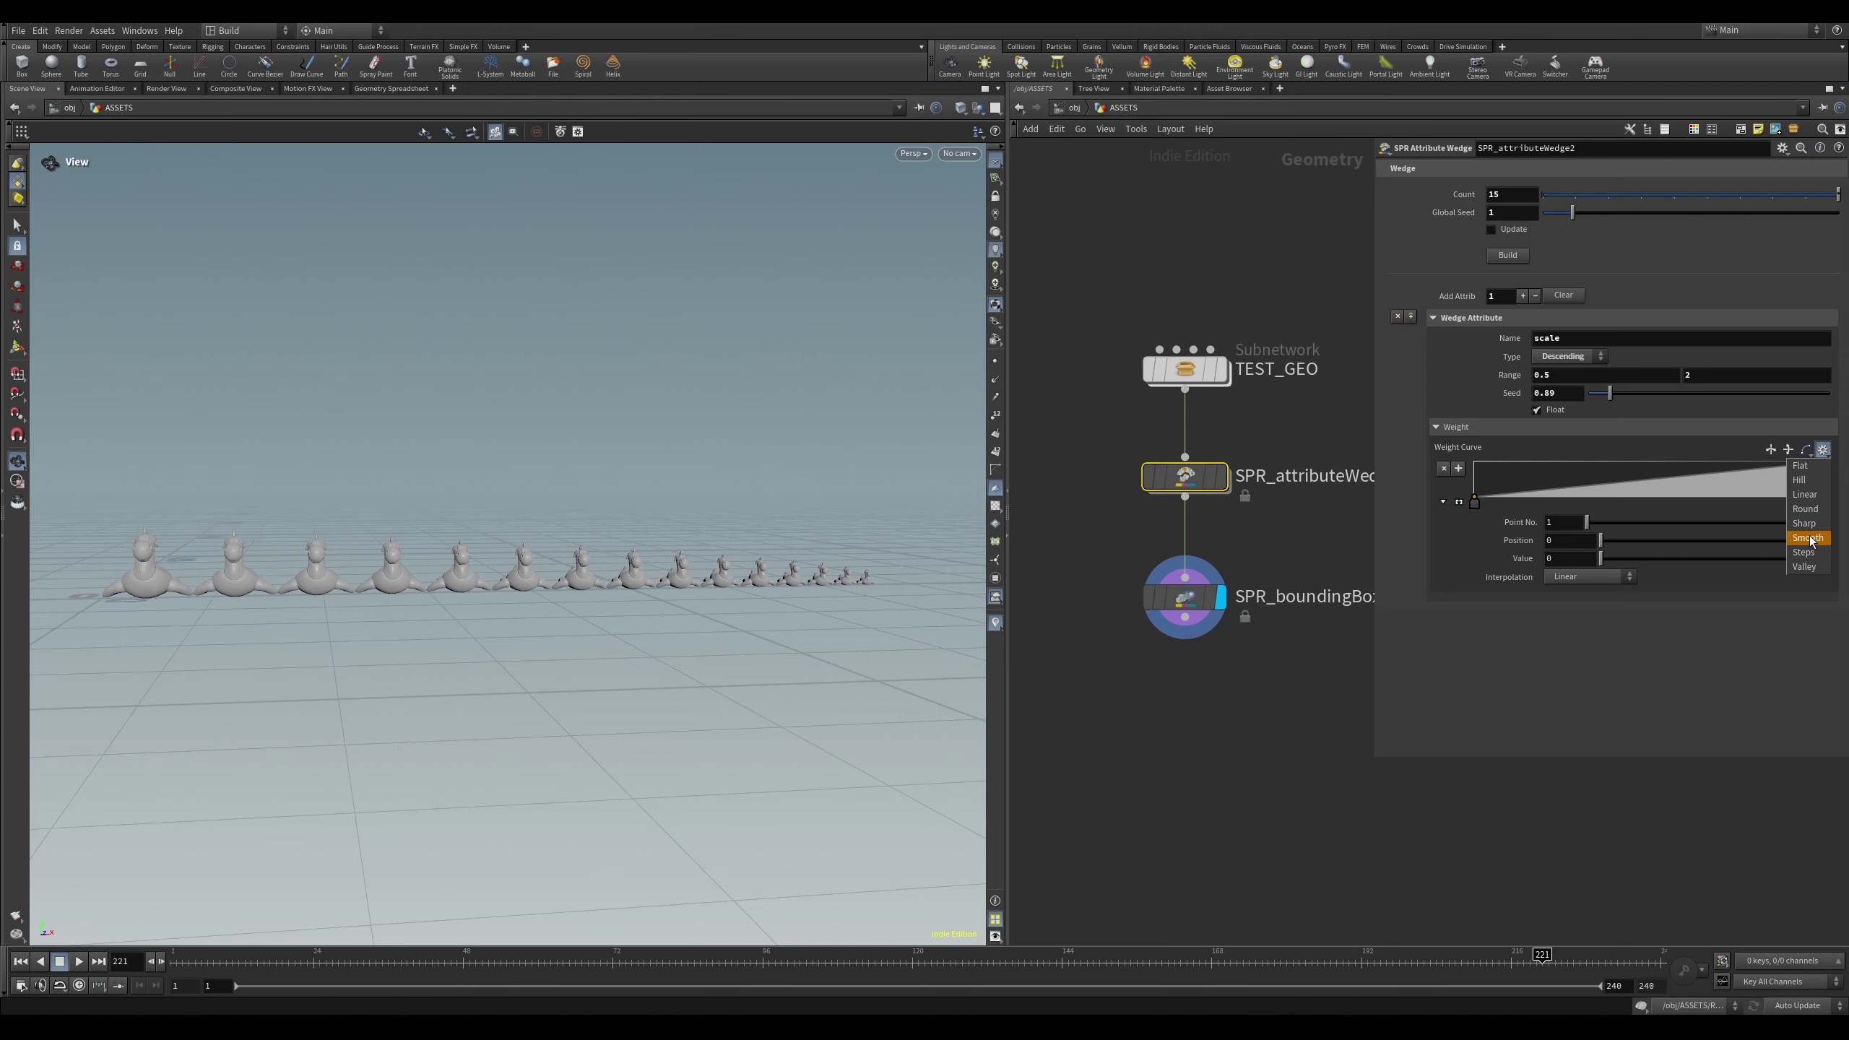
pyautogui.click(1809, 538)
pyautogui.click(1827, 451)
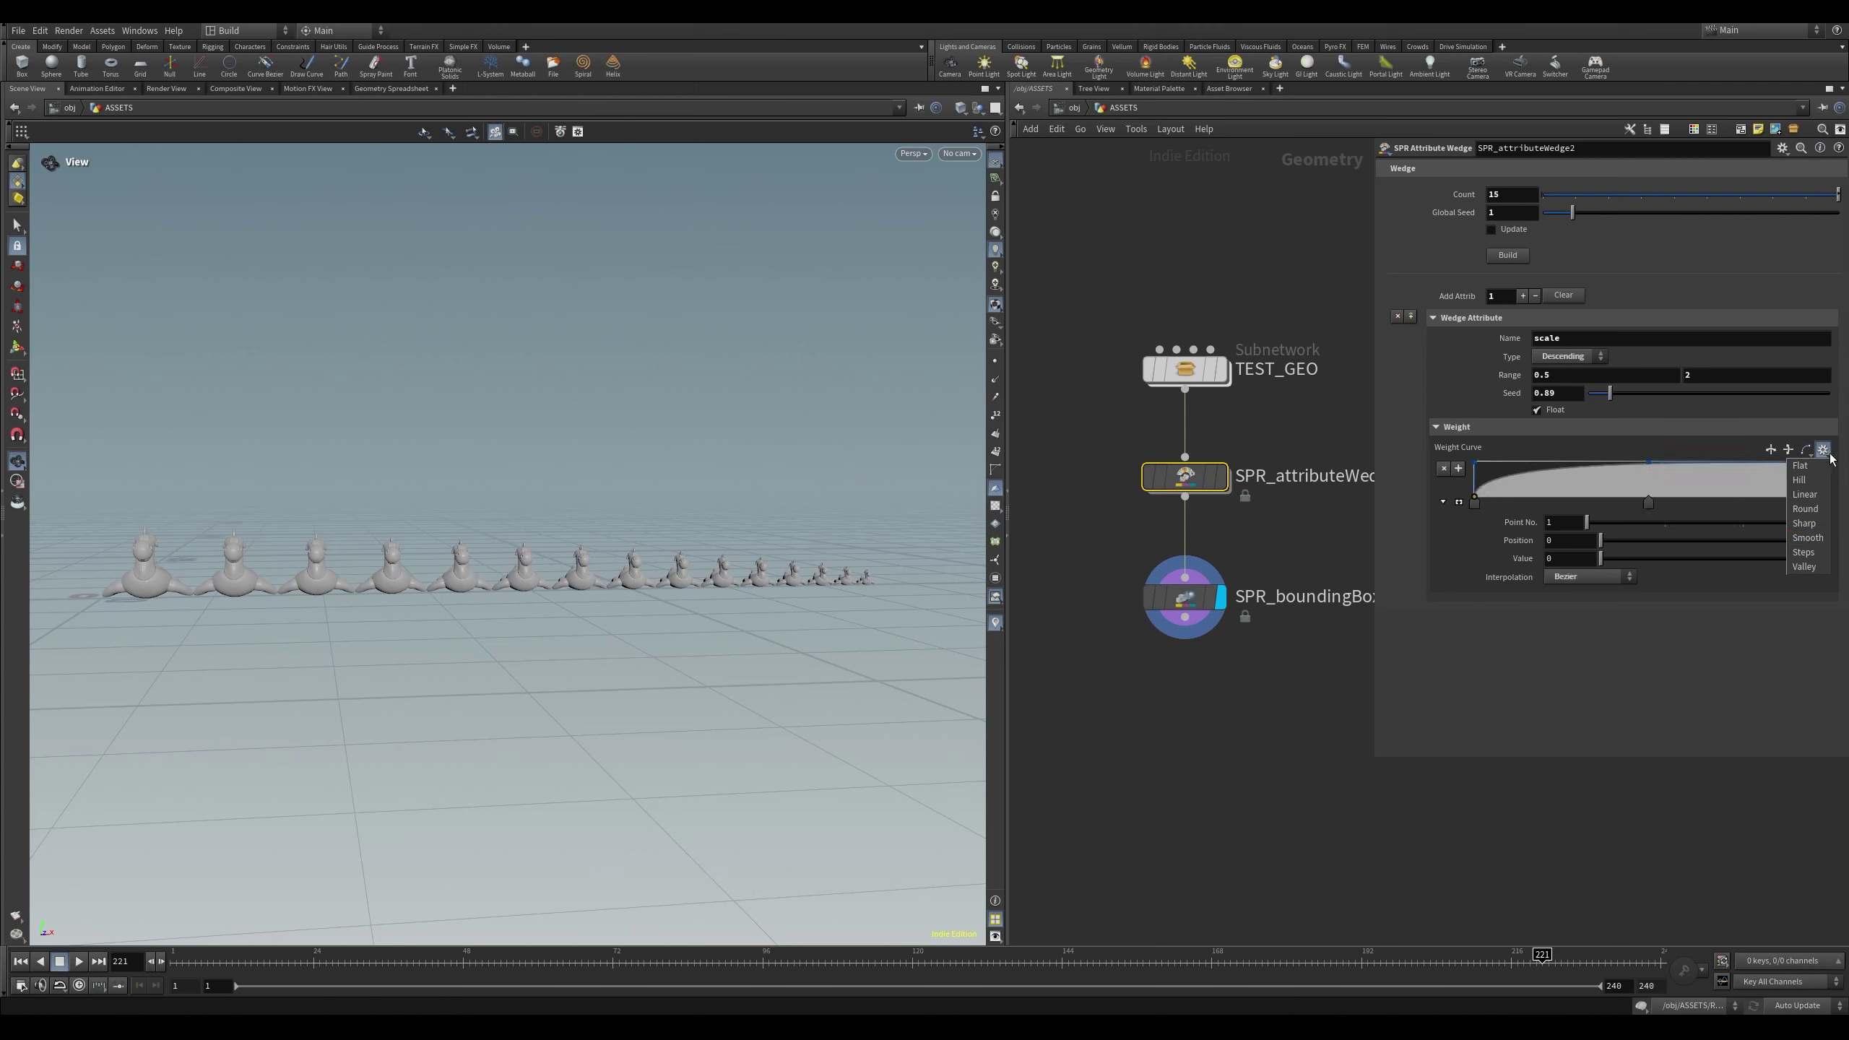
pyautogui.click(1809, 523)
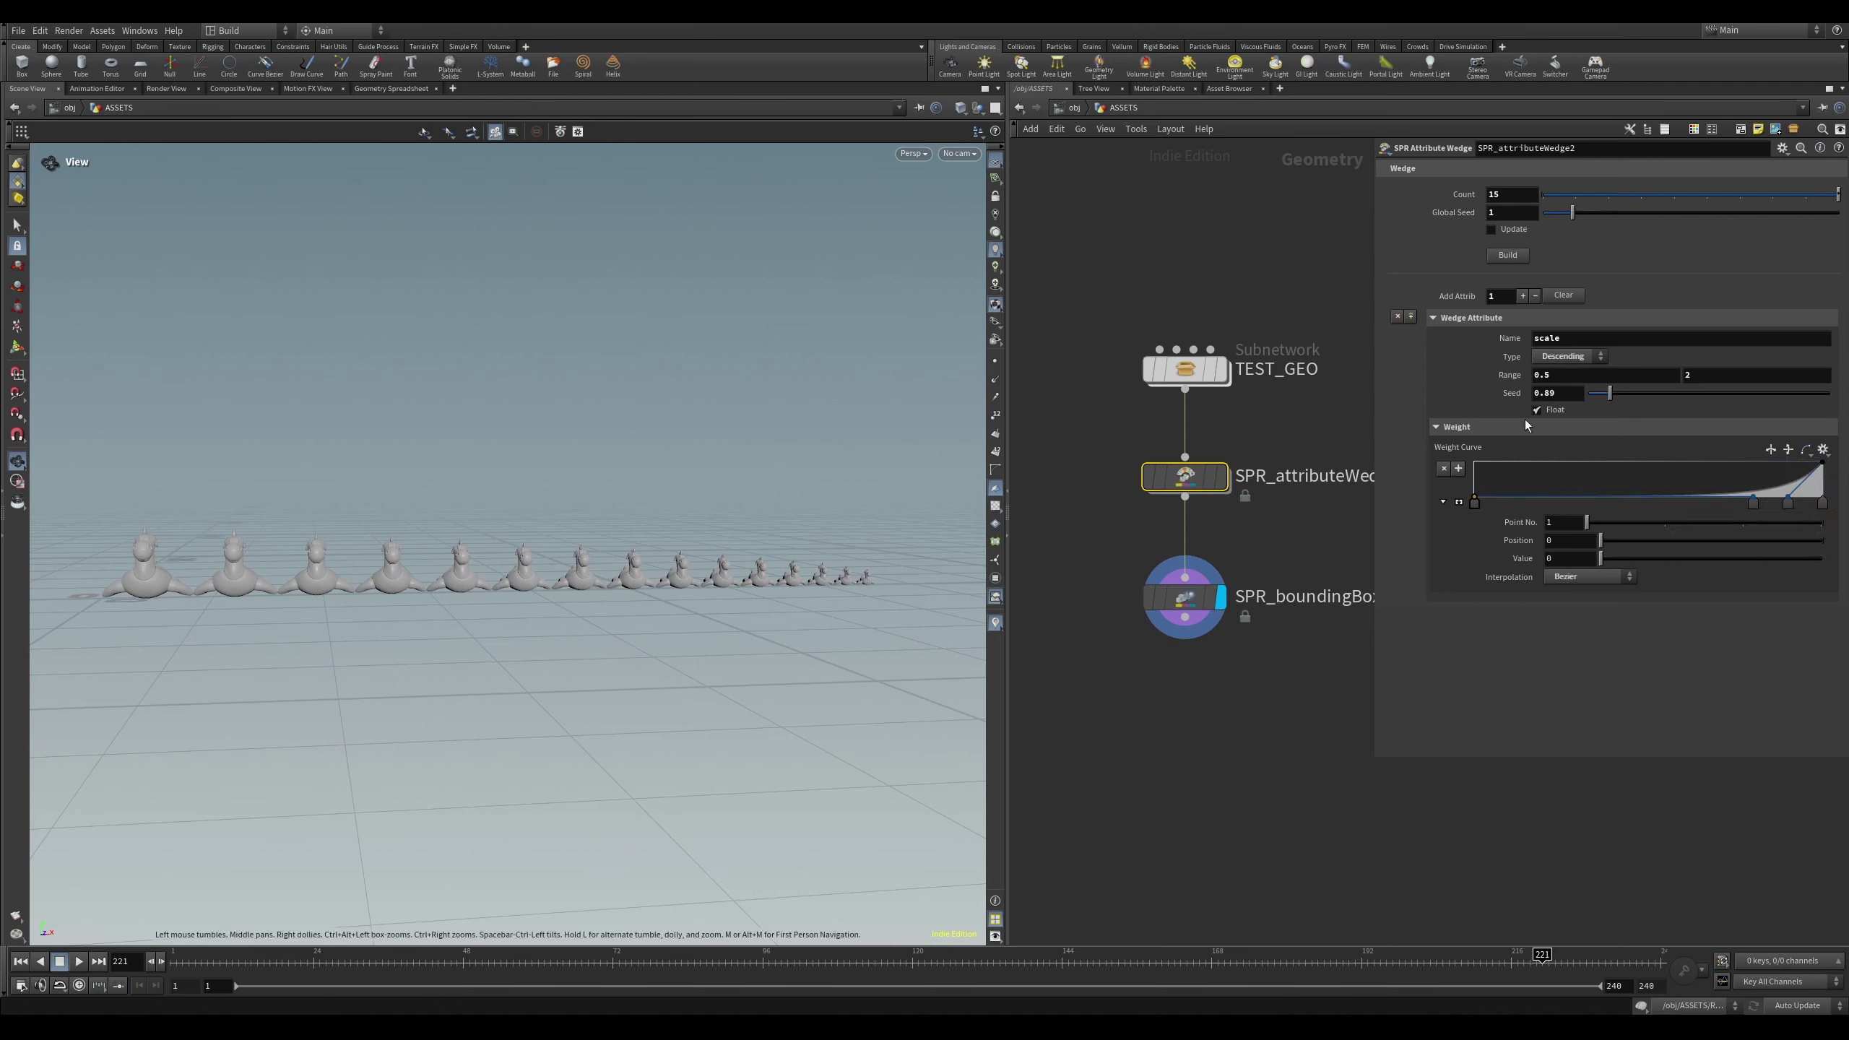
# Rebuild the wedge with the sharp weight curve and examine the descending row in ASSETS from several angles
pyautogui.click(1505, 255)
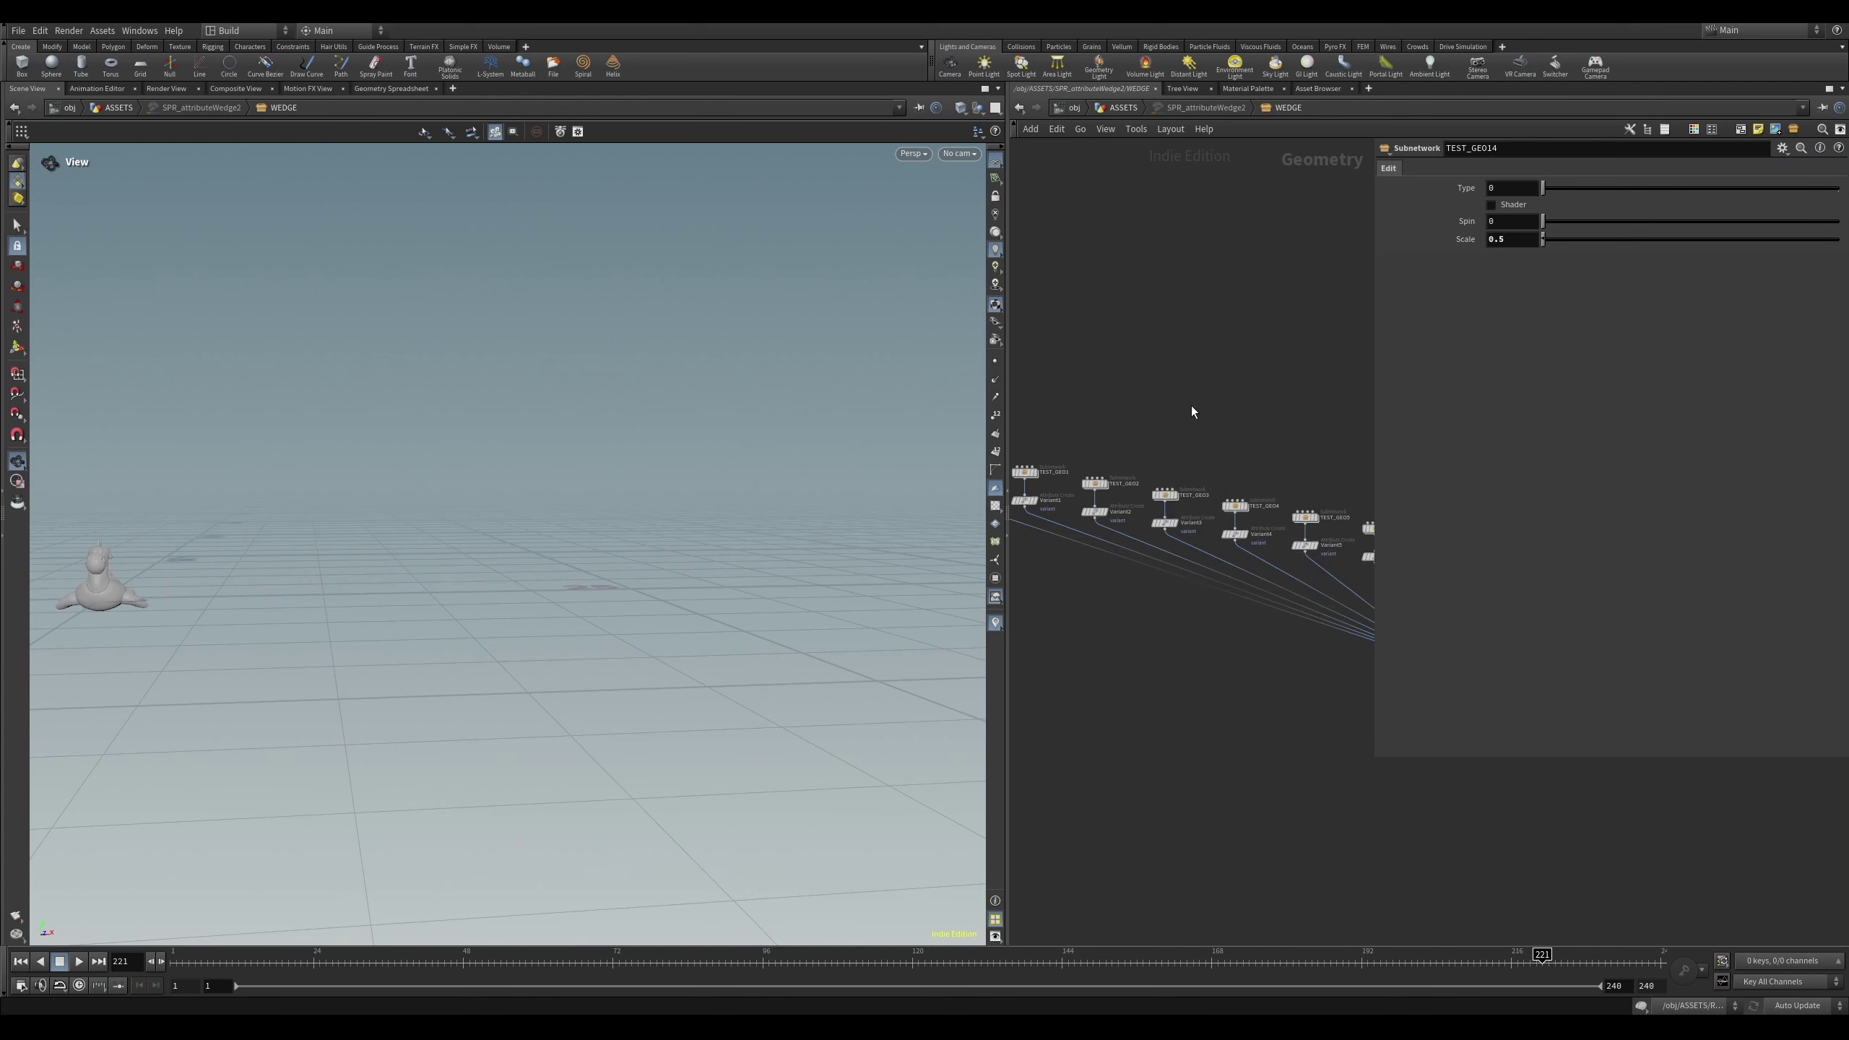
pyautogui.press('u')
pyautogui.press('u')
pyautogui.moveTo(393, 464); pyautogui.dragTo(704, 565, button='middle')
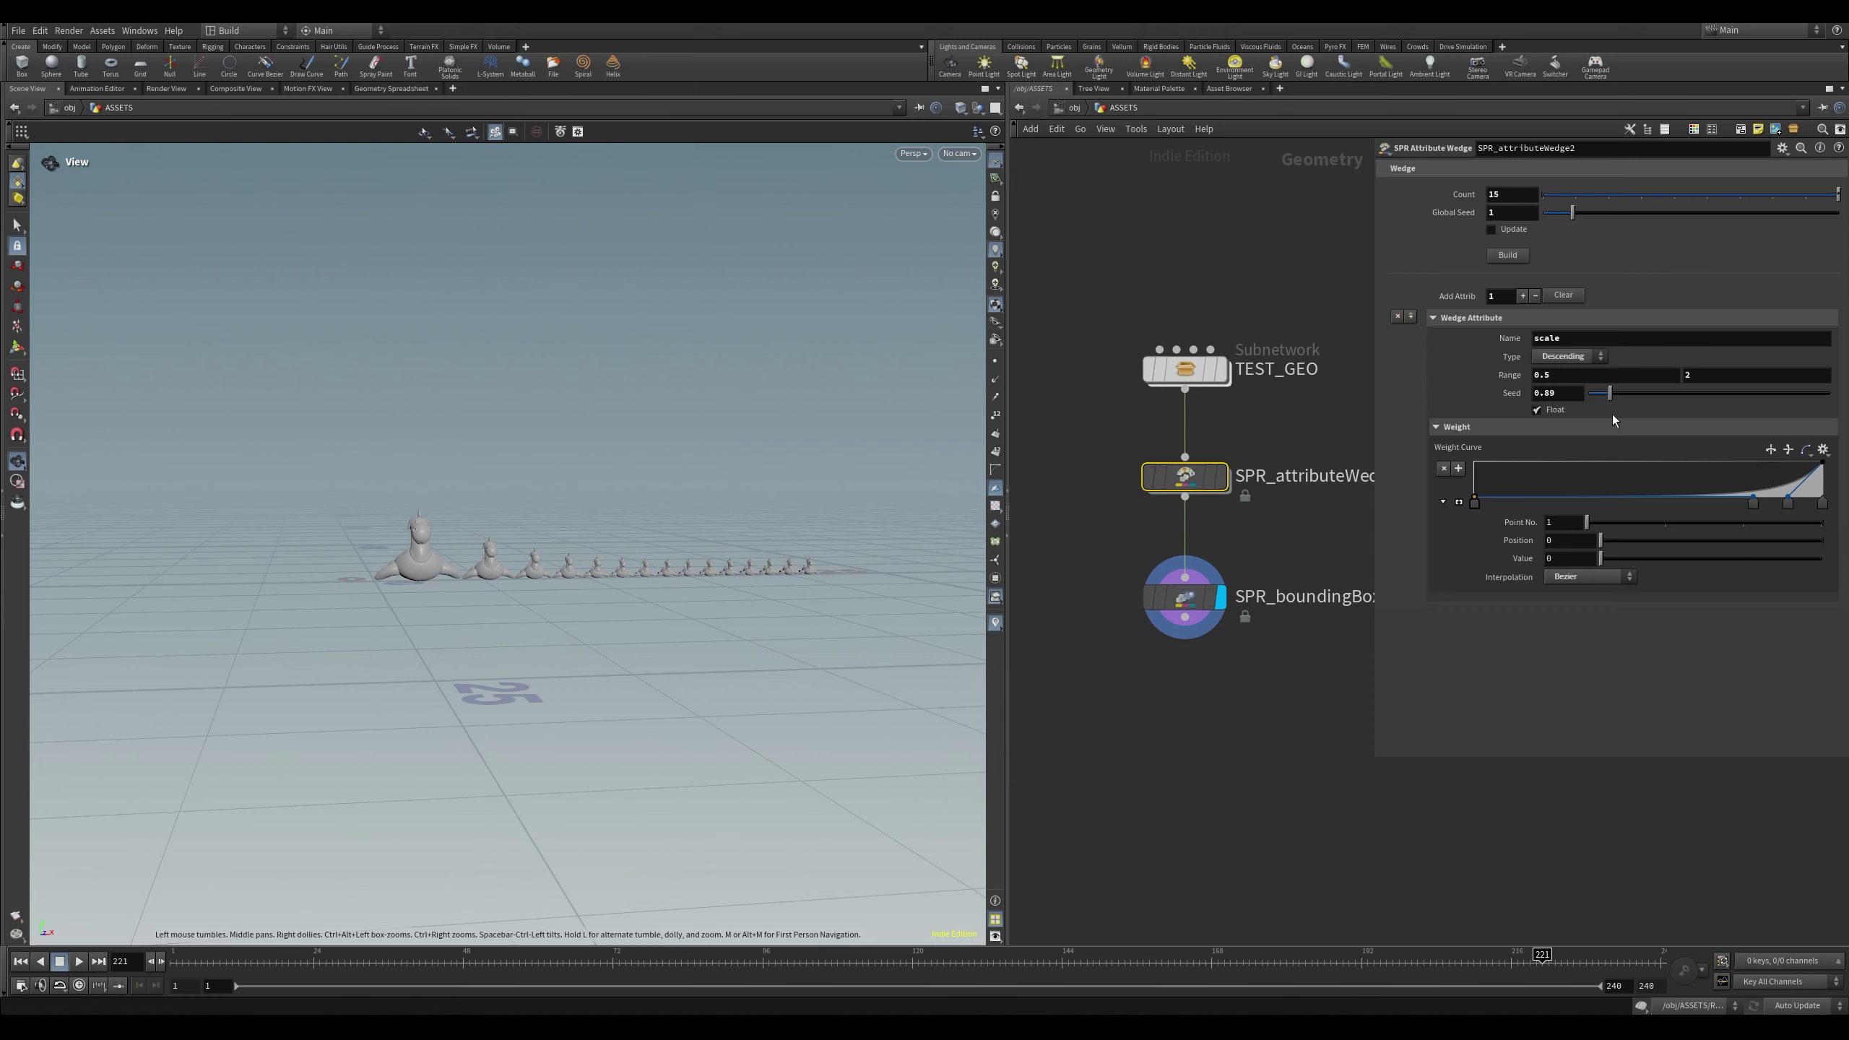
pyautogui.moveTo(702, 521); pyautogui.dragTo(817, 562)
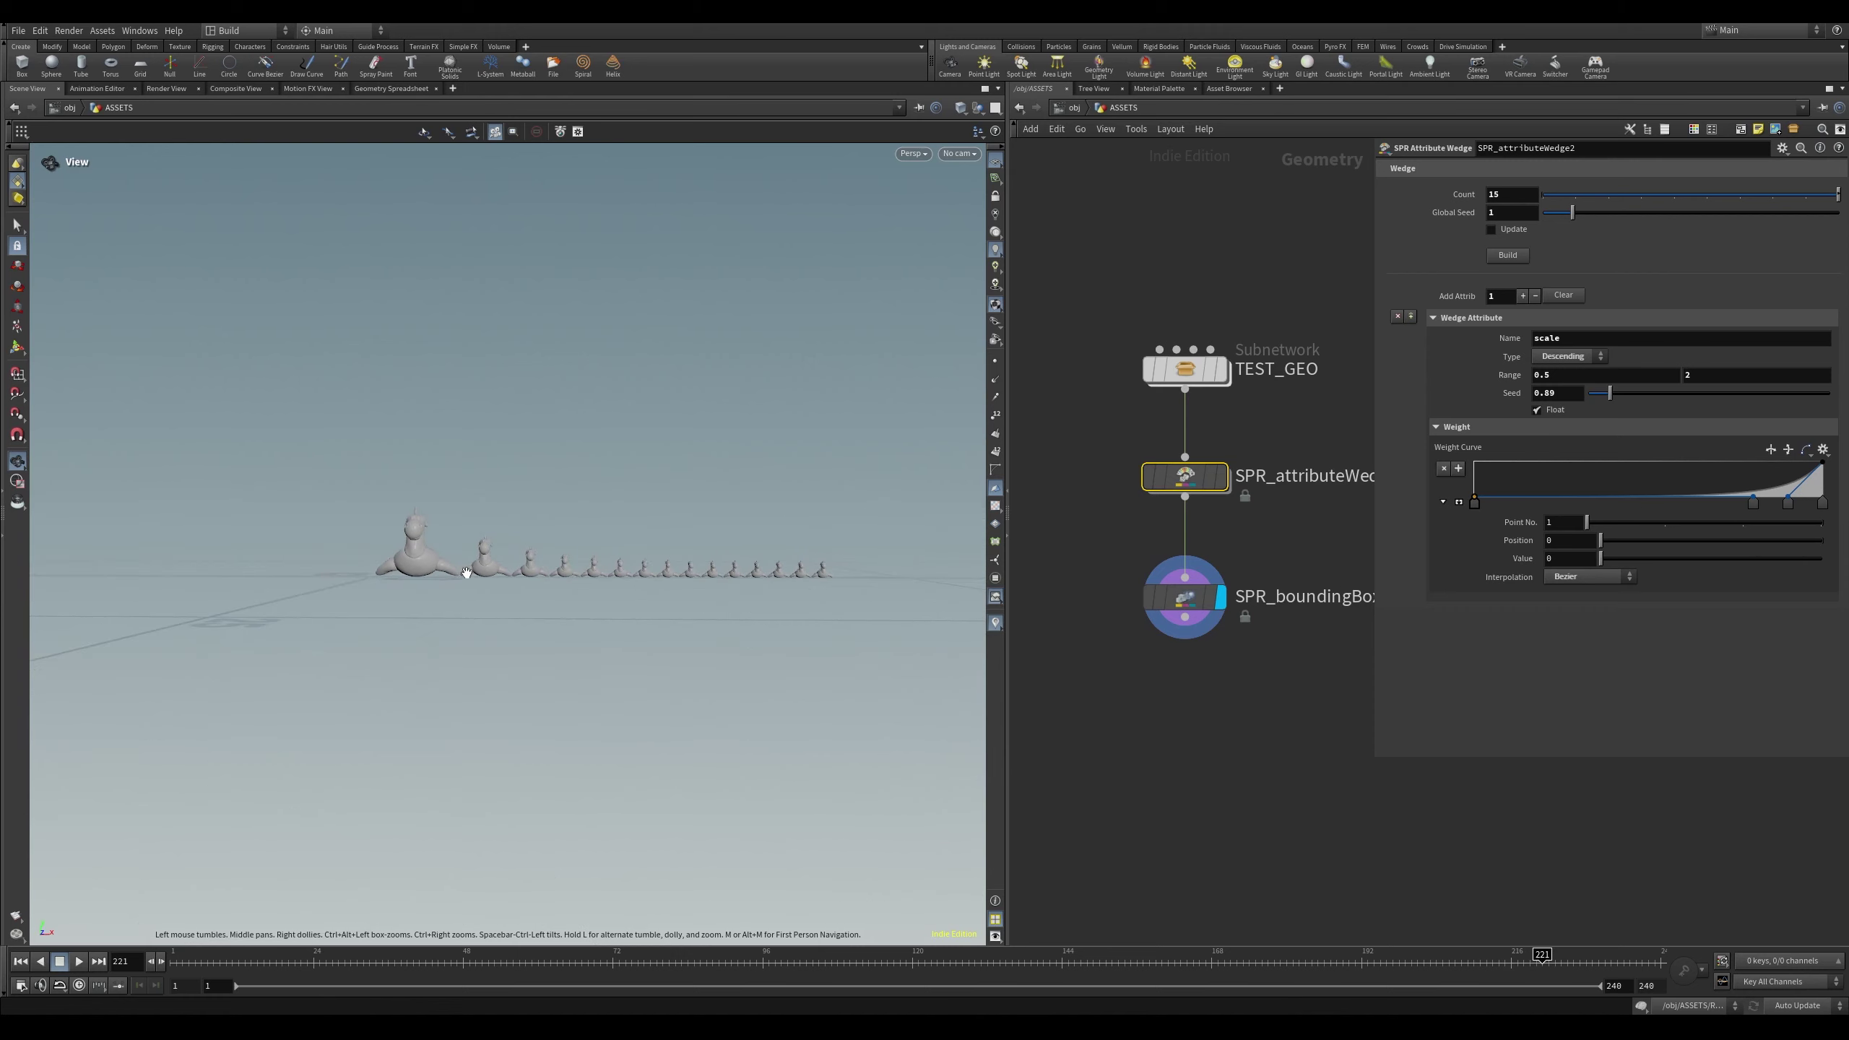
pyautogui.moveTo(519, 463); pyautogui.dragTo(562, 469)
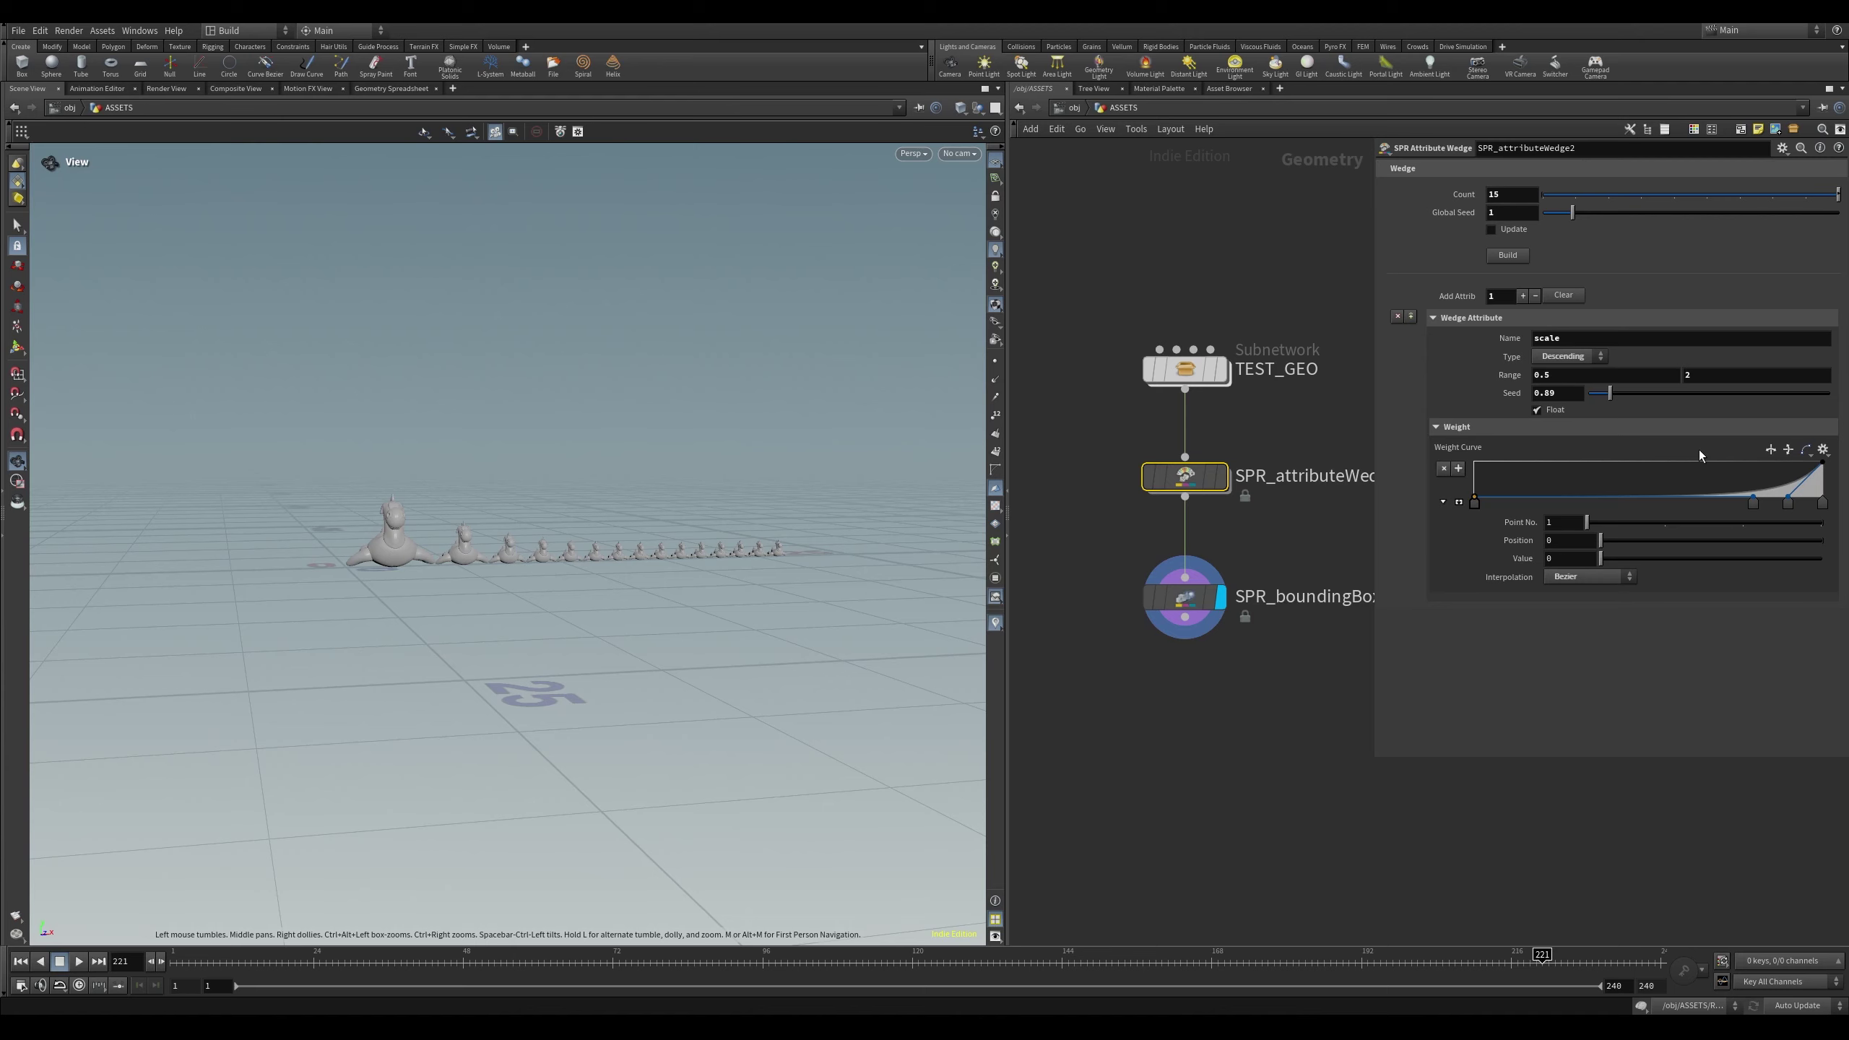
pyautogui.moveTo(524, 619); pyautogui.dragTo(597, 565)
pyautogui.moveTo(853, 482); pyautogui.dragTo(784, 515)
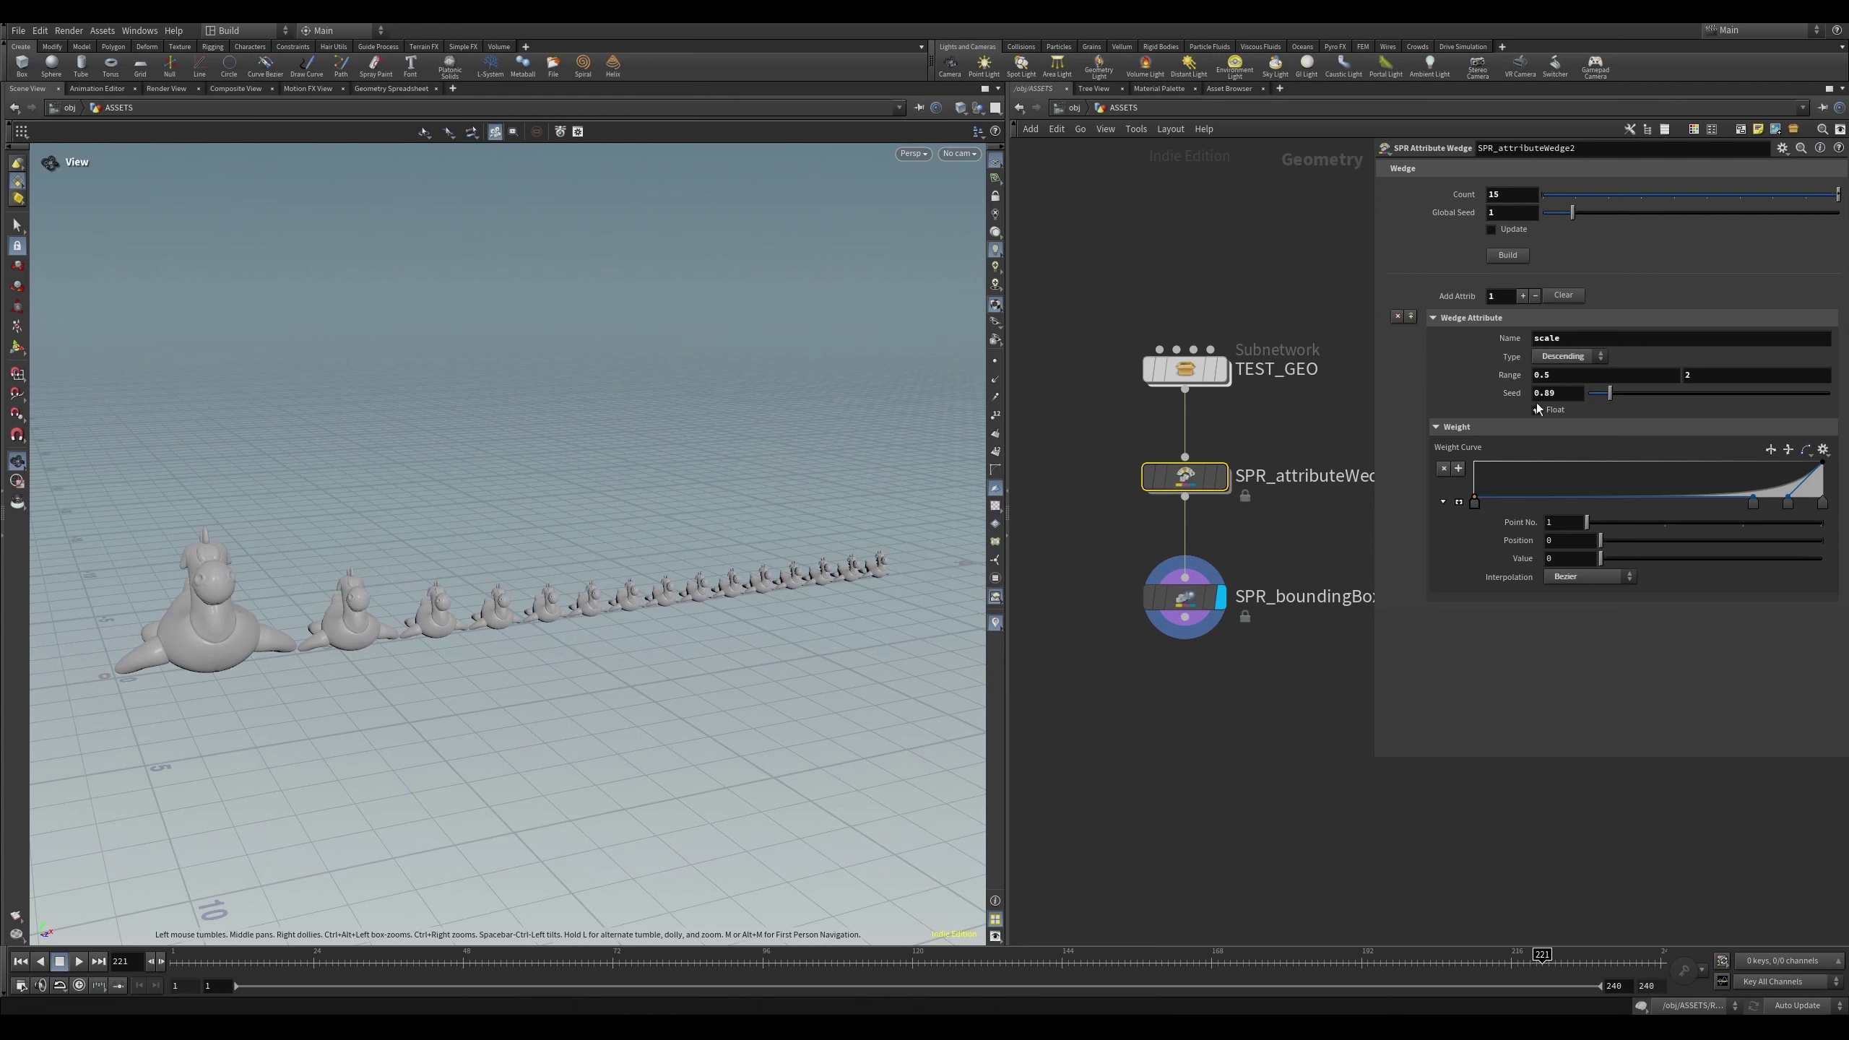
# Set the scale attribute's seed to 1.74
pyautogui.click(1641, 398)
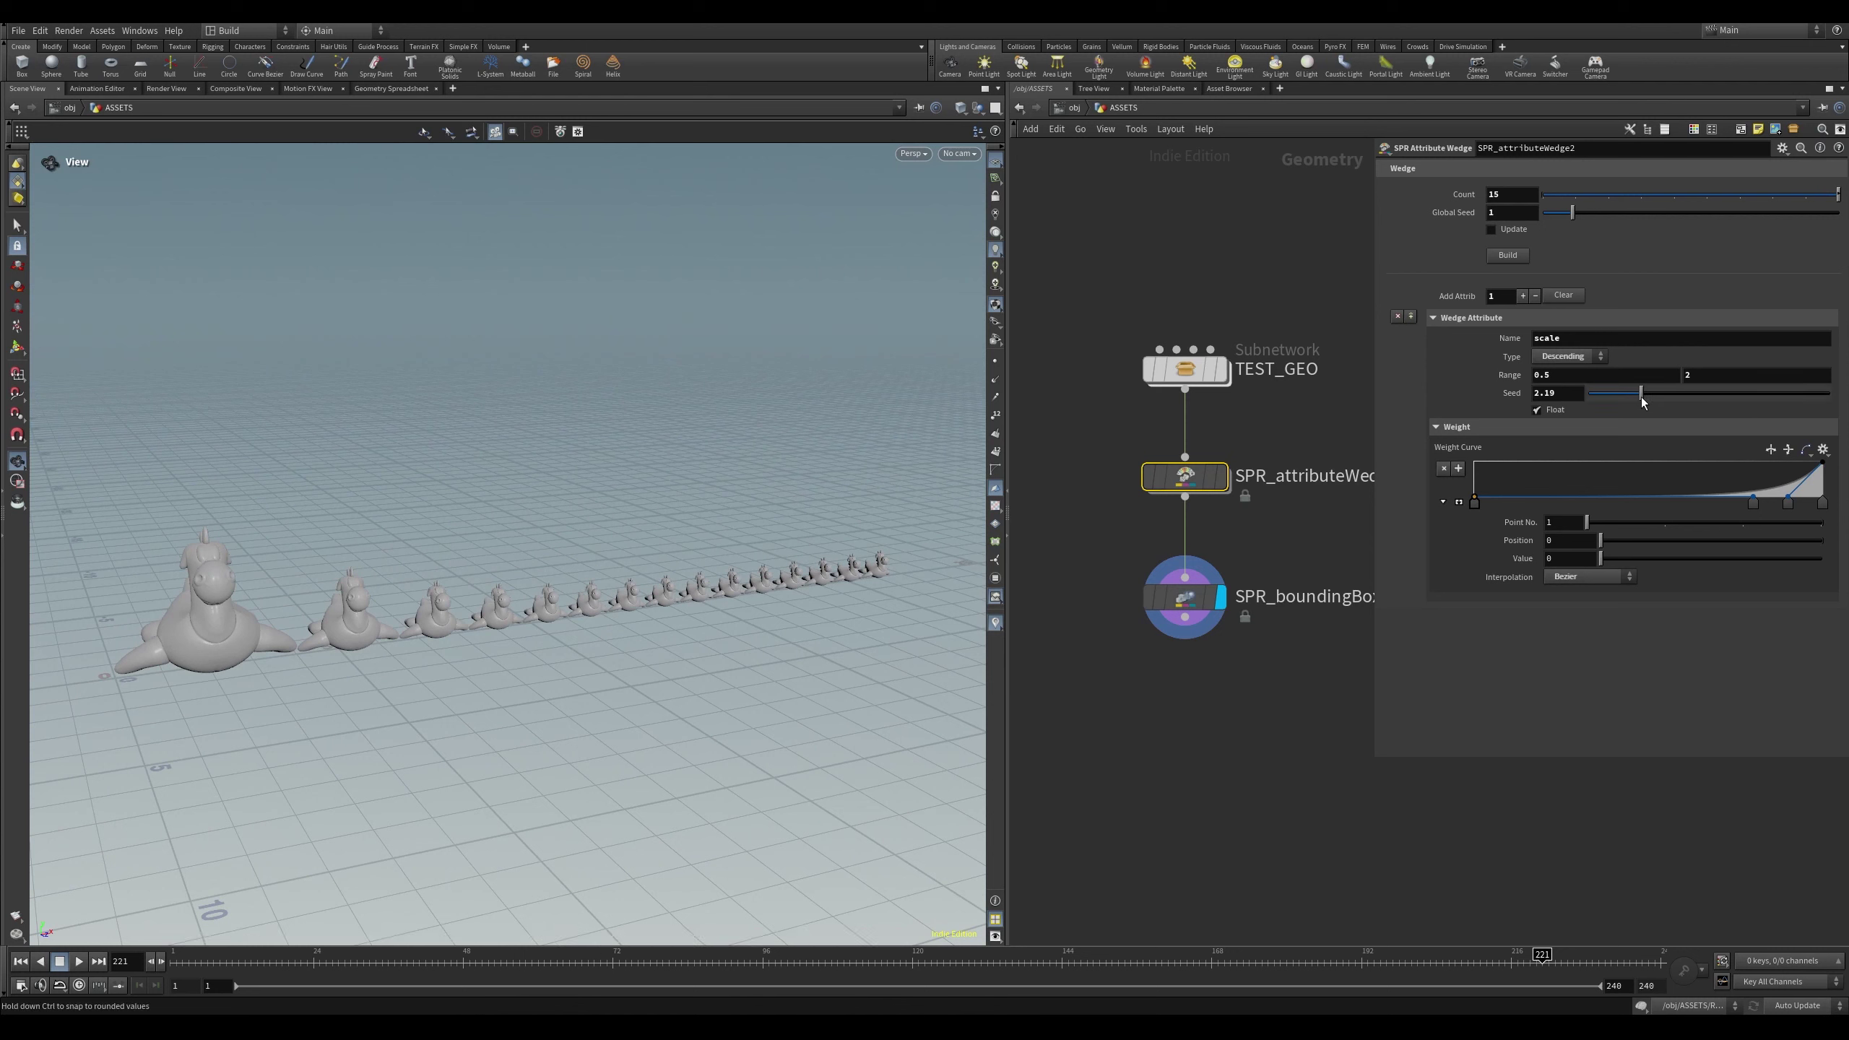
pyautogui.hotkey('ctrl', 'z')
pyautogui.moveTo(1618, 397); pyautogui.dragTo(1622, 393)
# Set the scale attribute's type to Random, rebuild the wedge, and view the row in ASSETS
pyautogui.click(1578, 357)
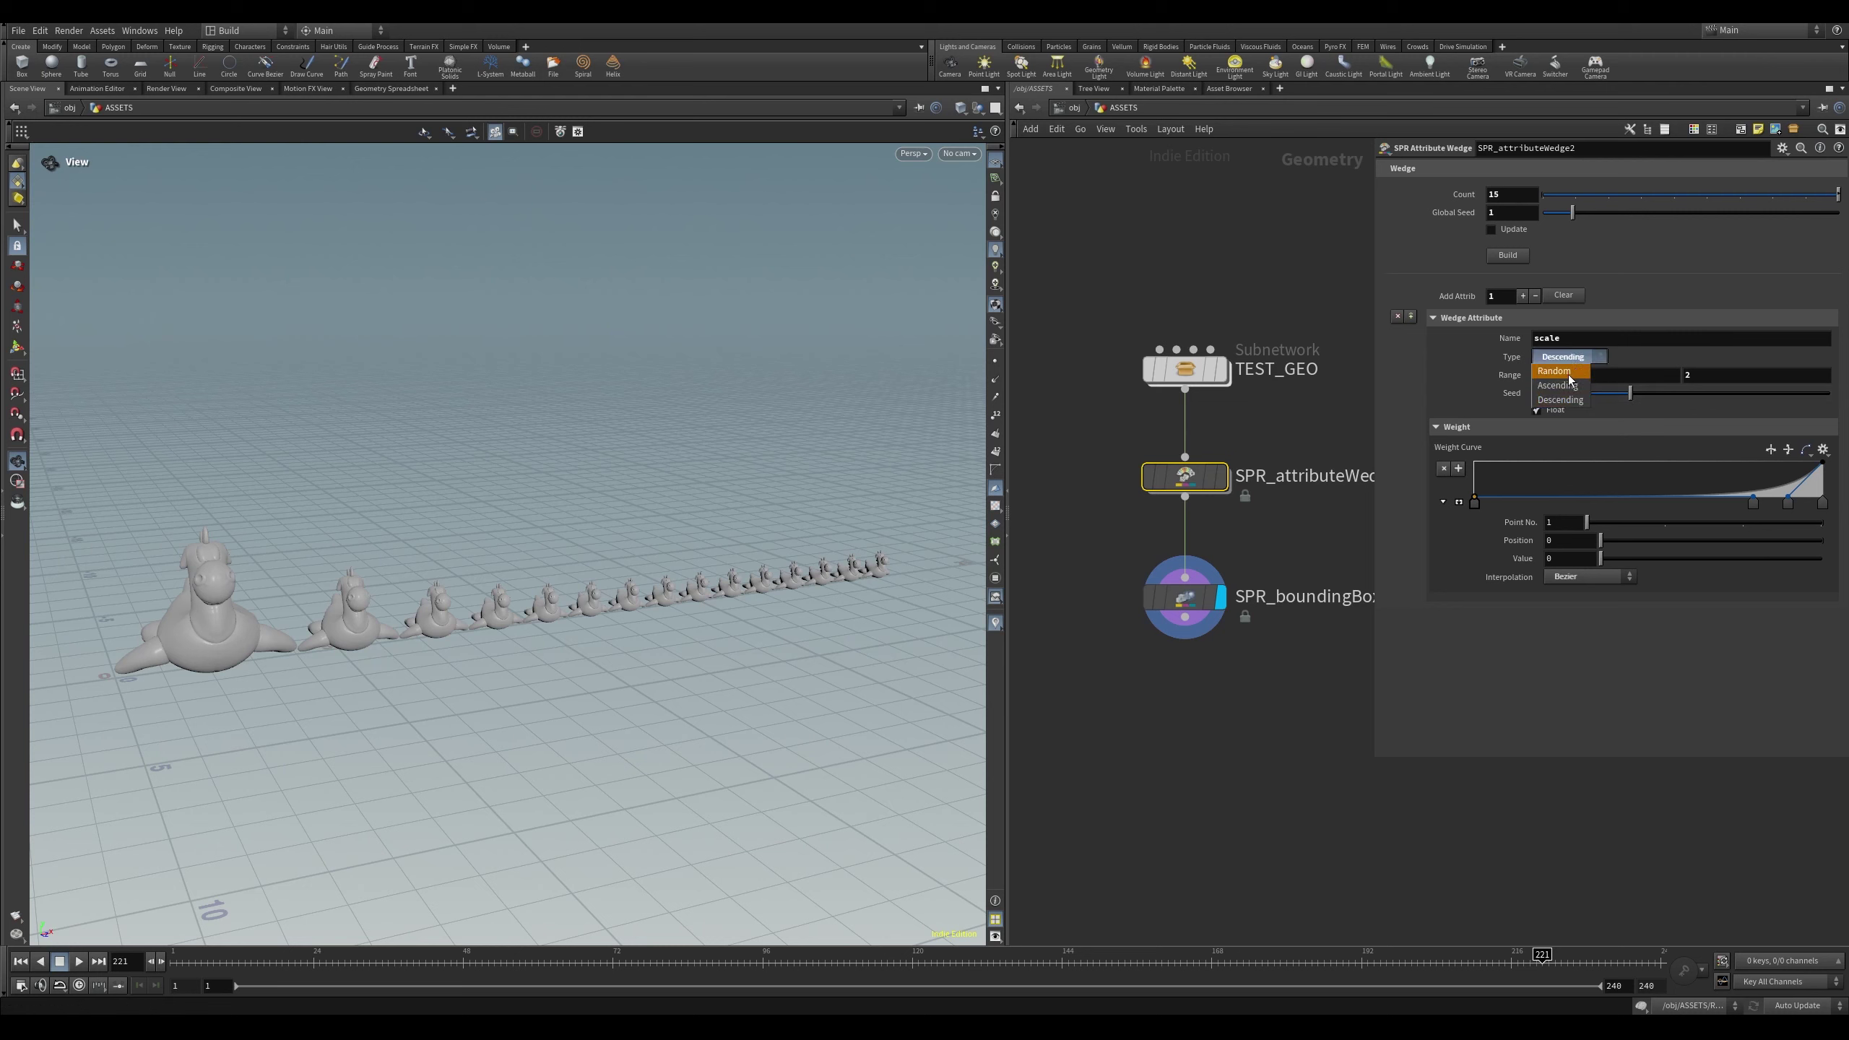
pyautogui.click(1566, 370)
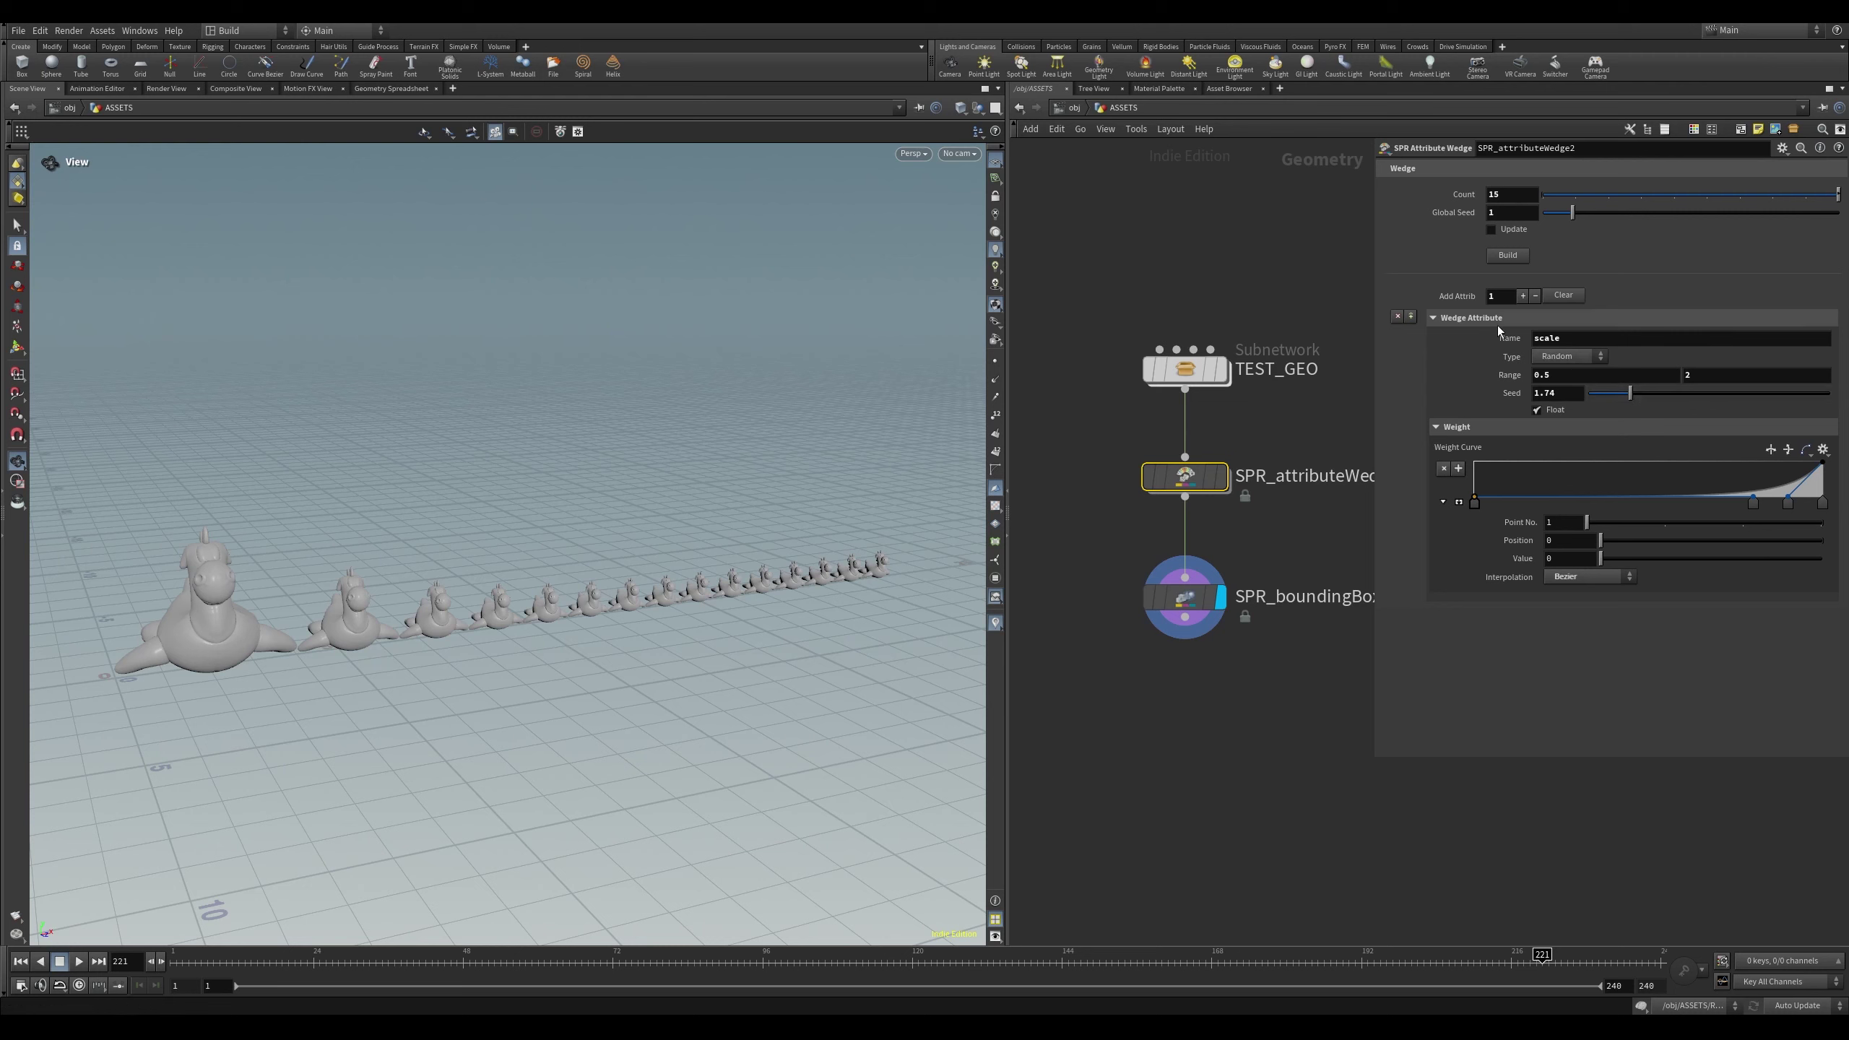
pyautogui.click(1508, 255)
pyautogui.press('u')
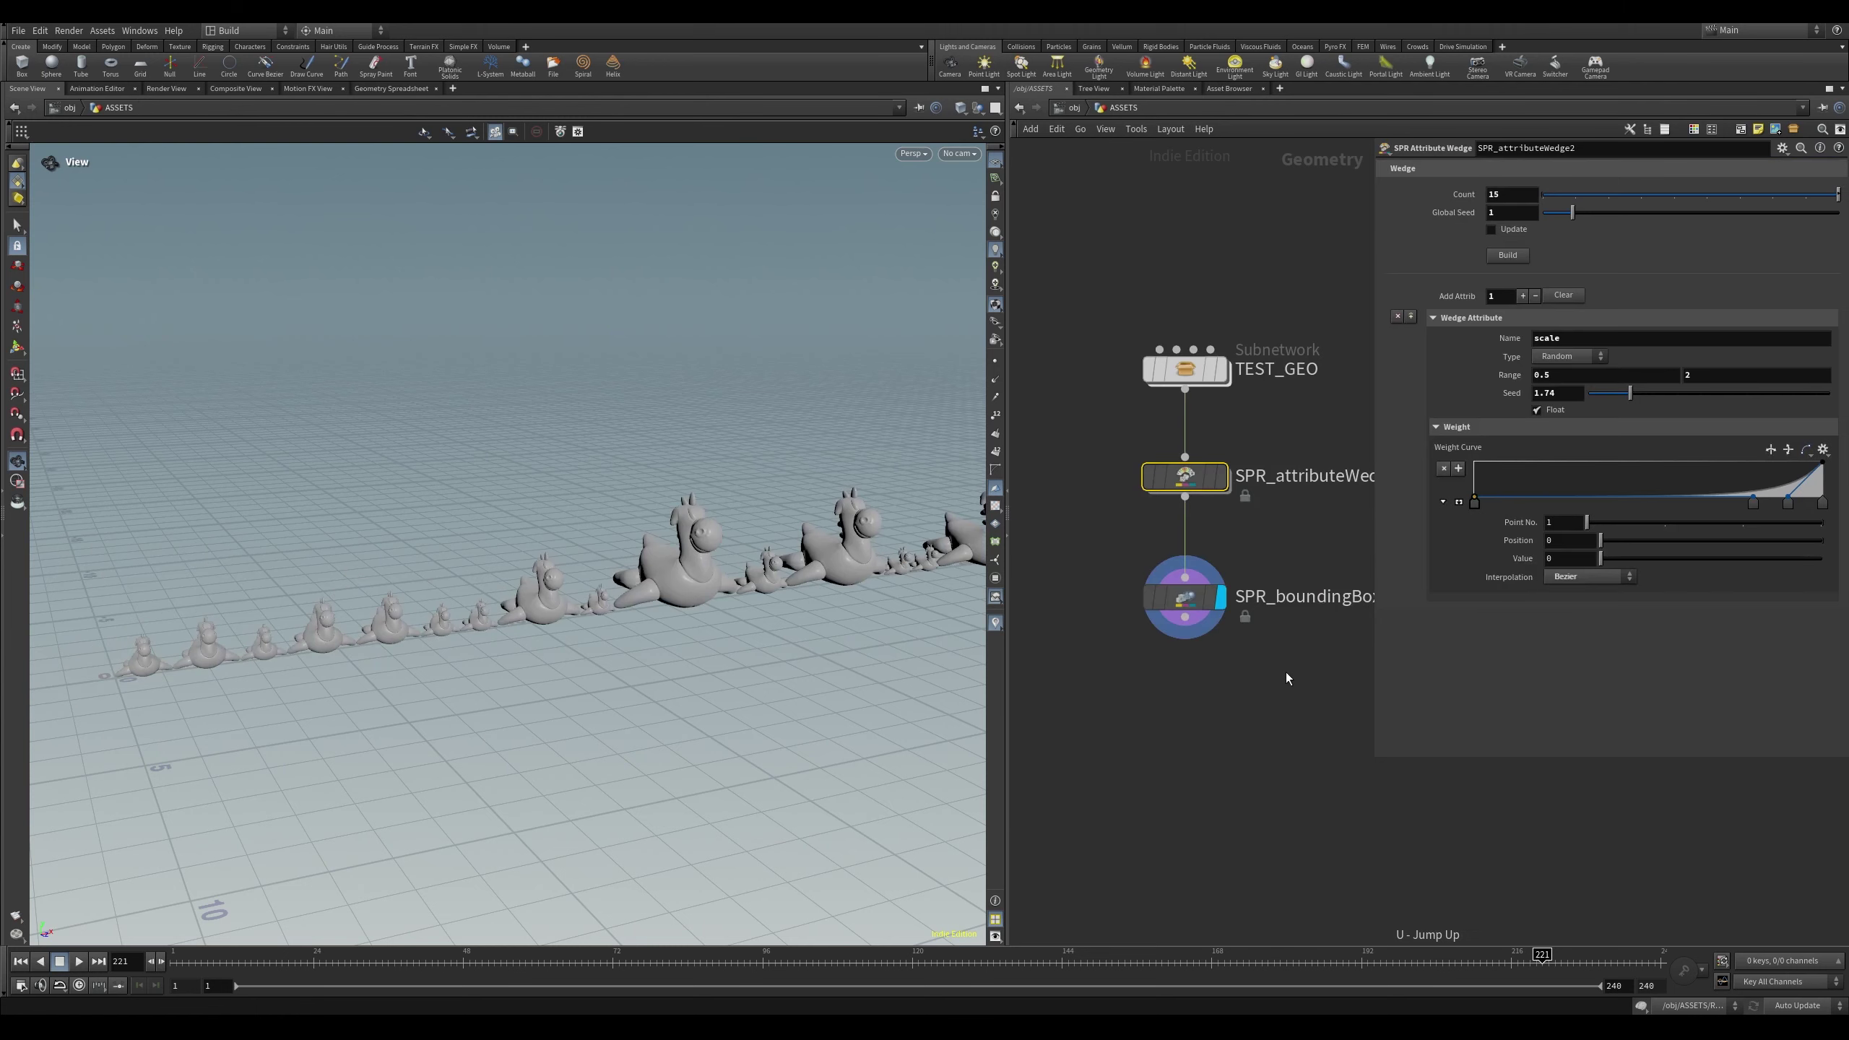
pyautogui.moveTo(554, 379); pyautogui.dragTo(684, 373)
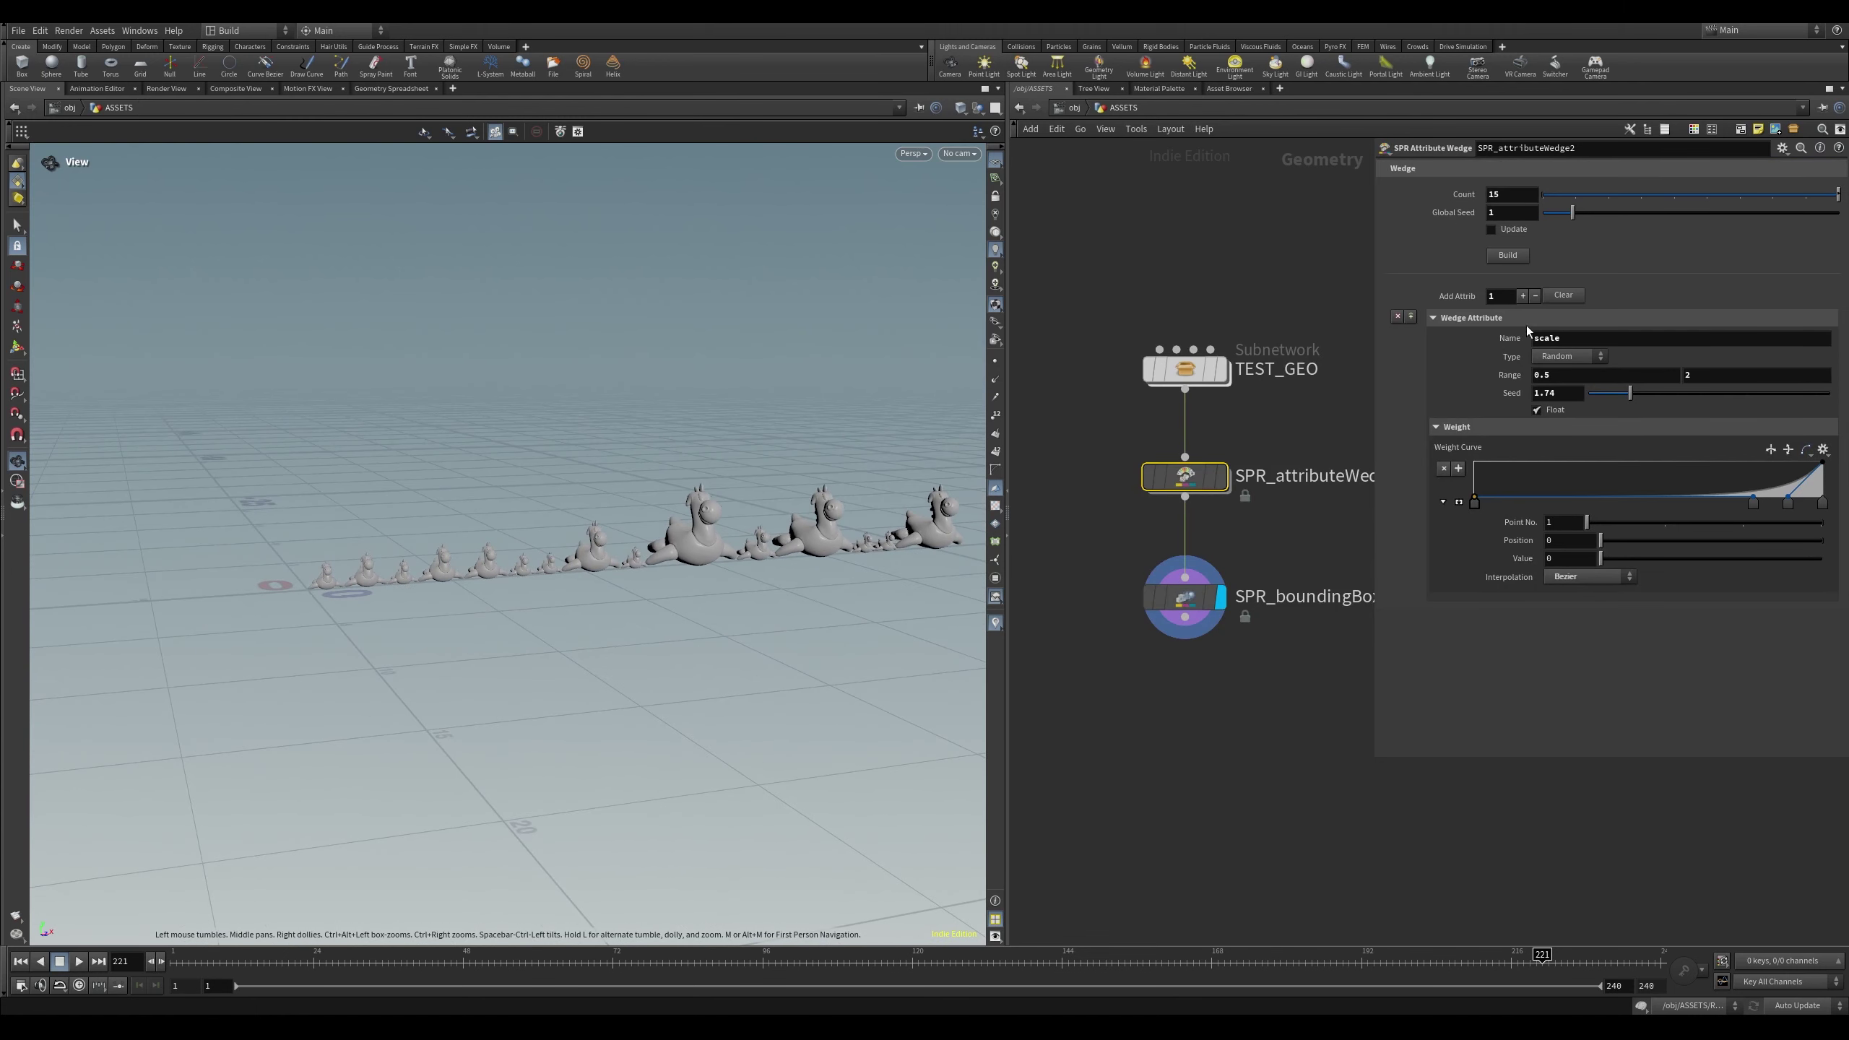
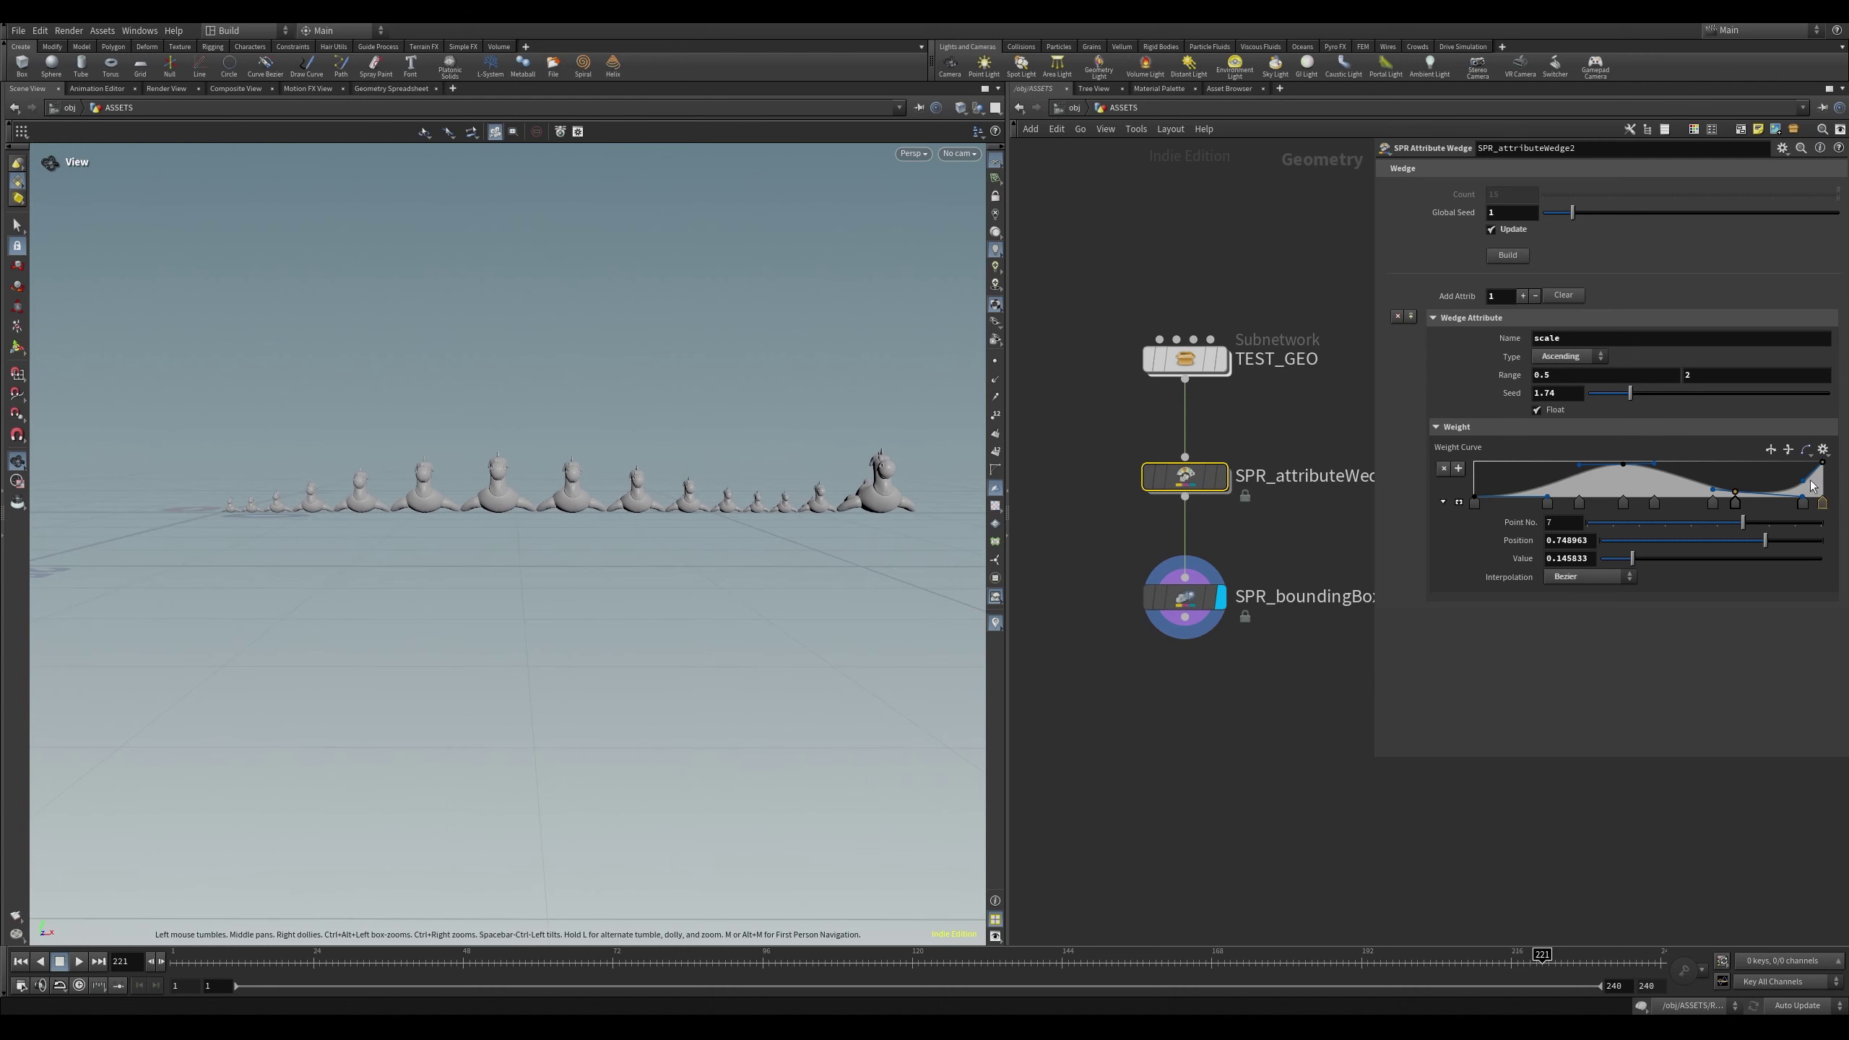
# Set the scale attribute's type to Descending with the custom multi-point weight curve, rebuild the wedge, and view the row at an angle
pyautogui.moveTo(557, 422); pyautogui.dragTo(510, 466, button='middle')
pyautogui.click(1586, 355)
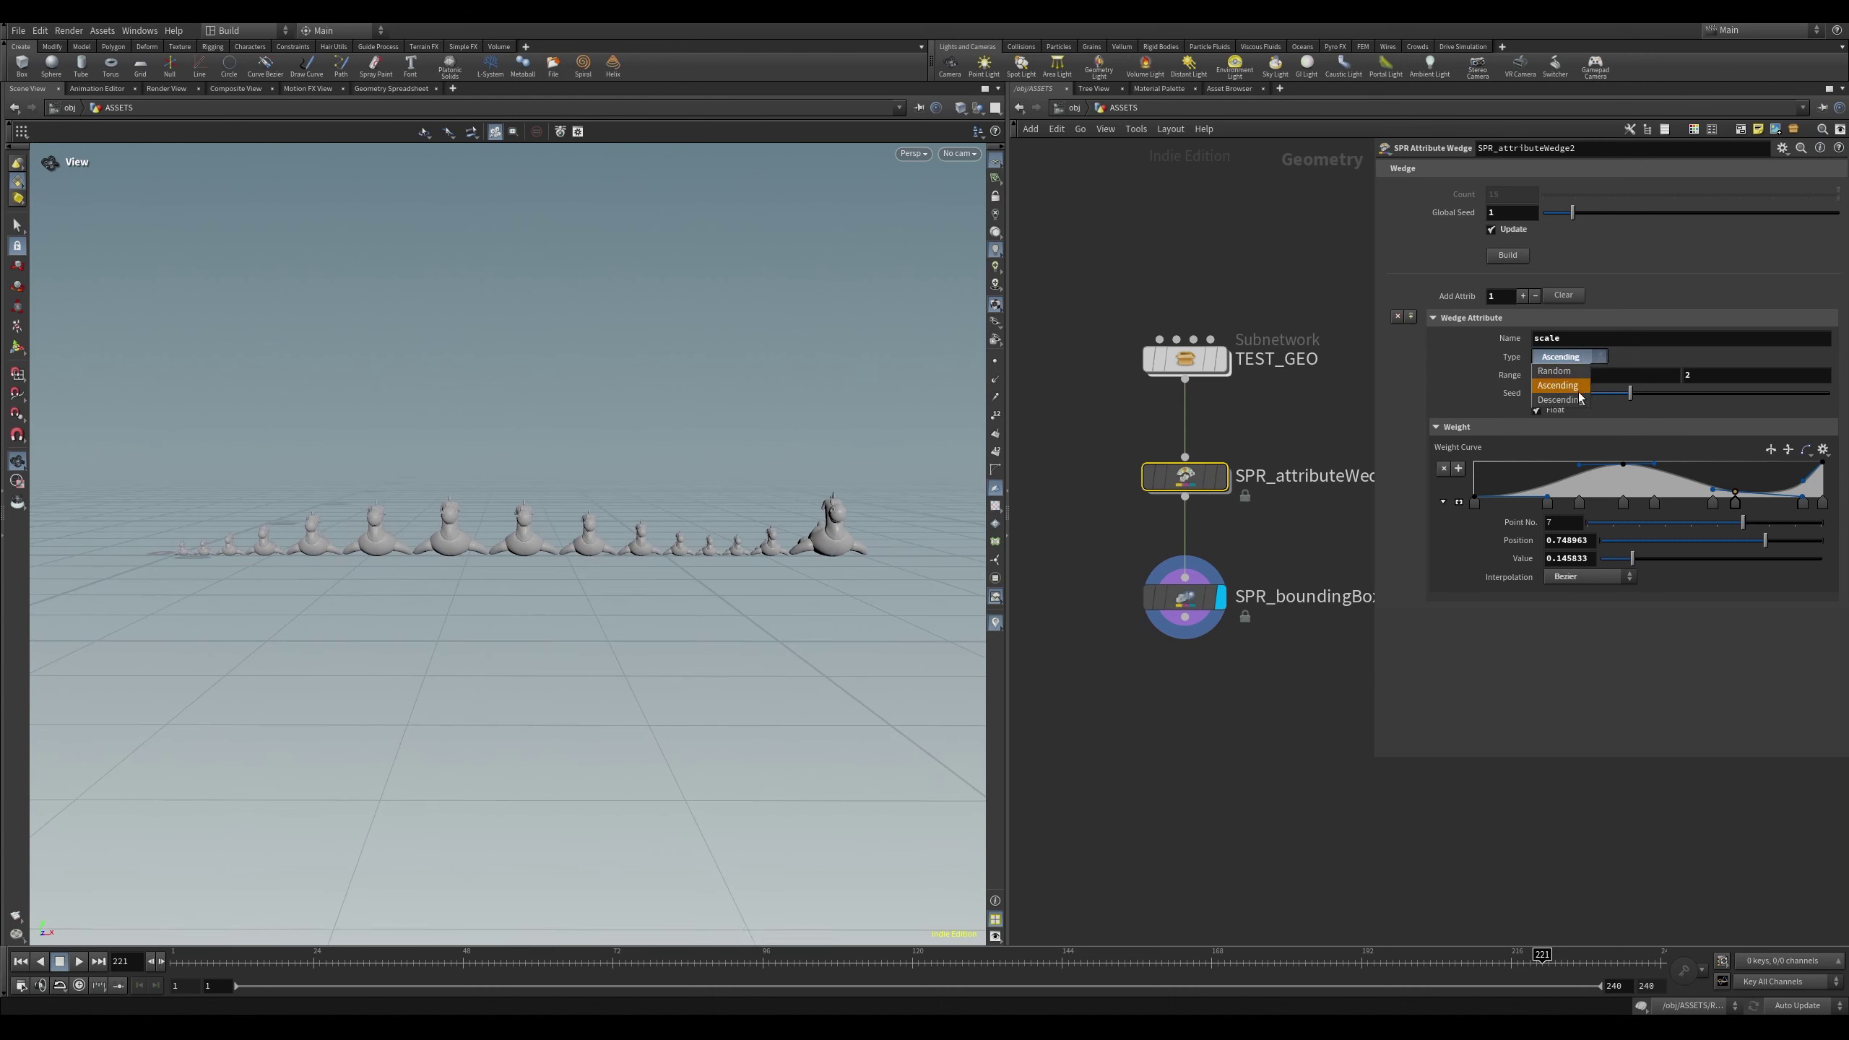
pyautogui.click(1558, 373)
pyautogui.click(1507, 255)
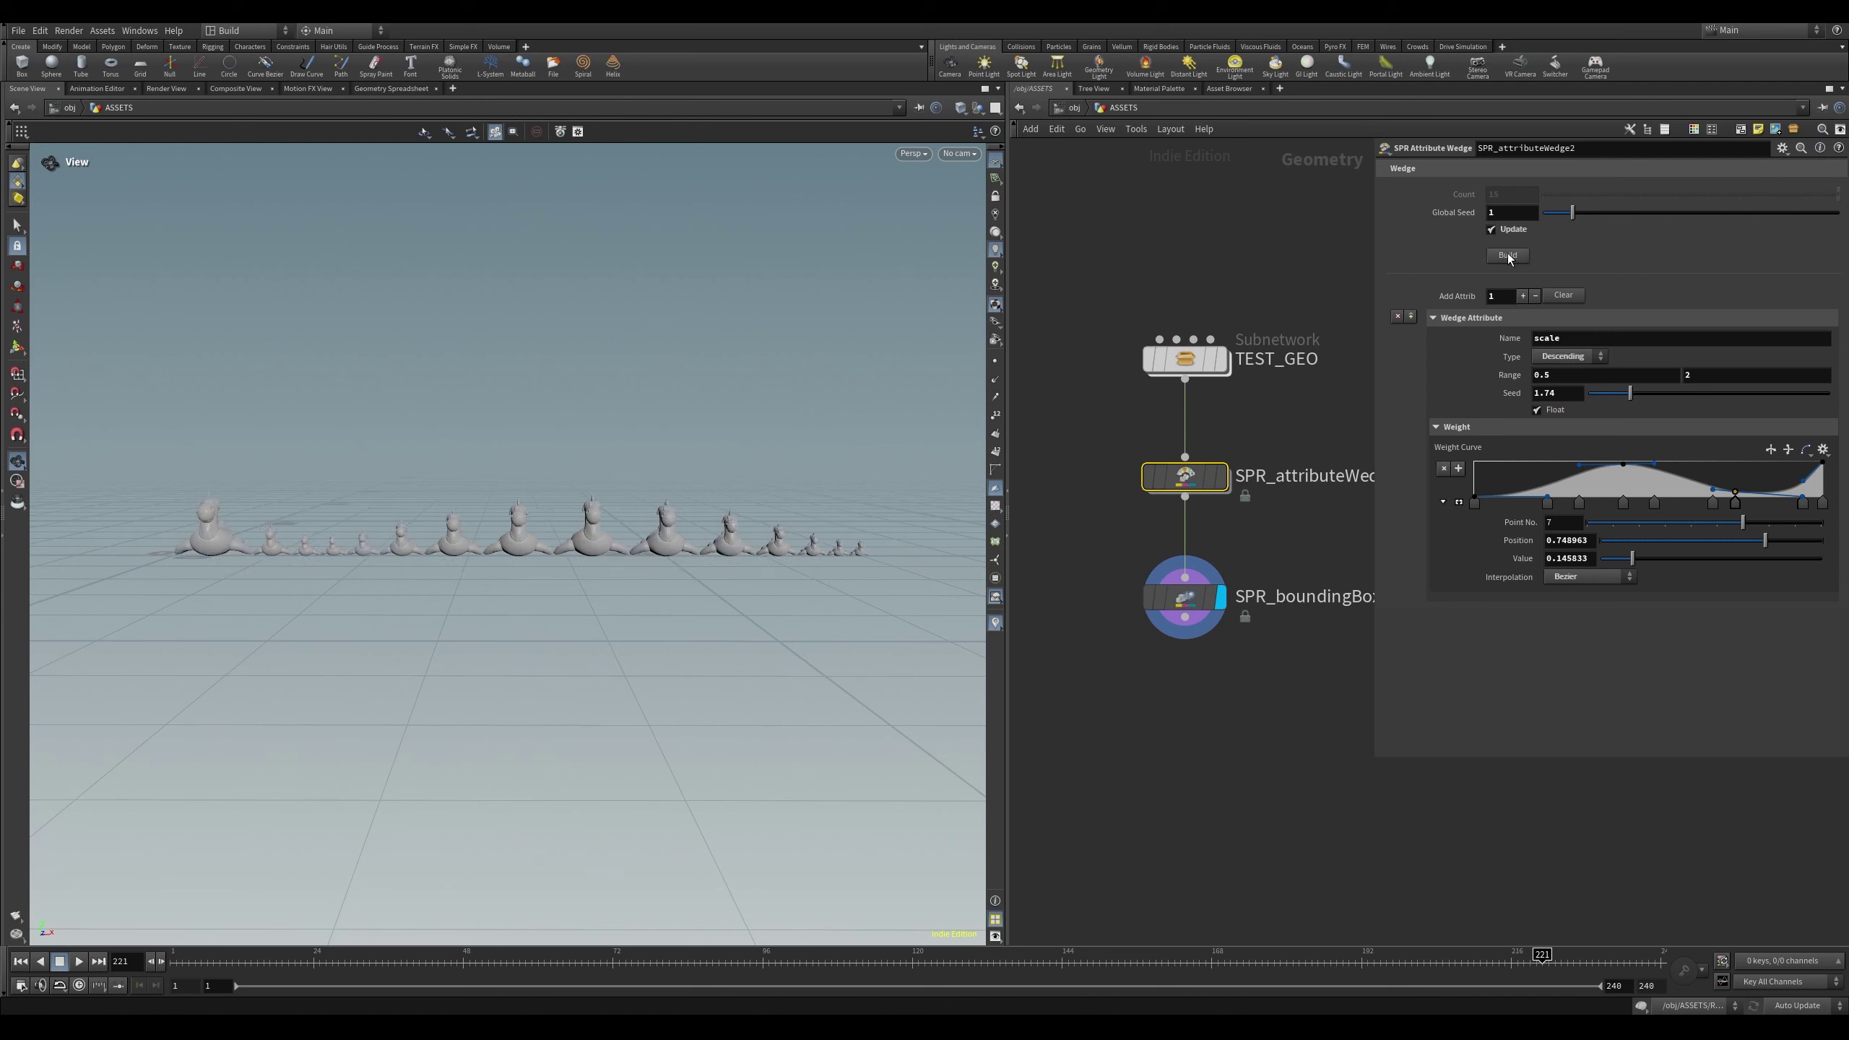
pyautogui.moveTo(611, 413); pyautogui.dragTo(715, 446)
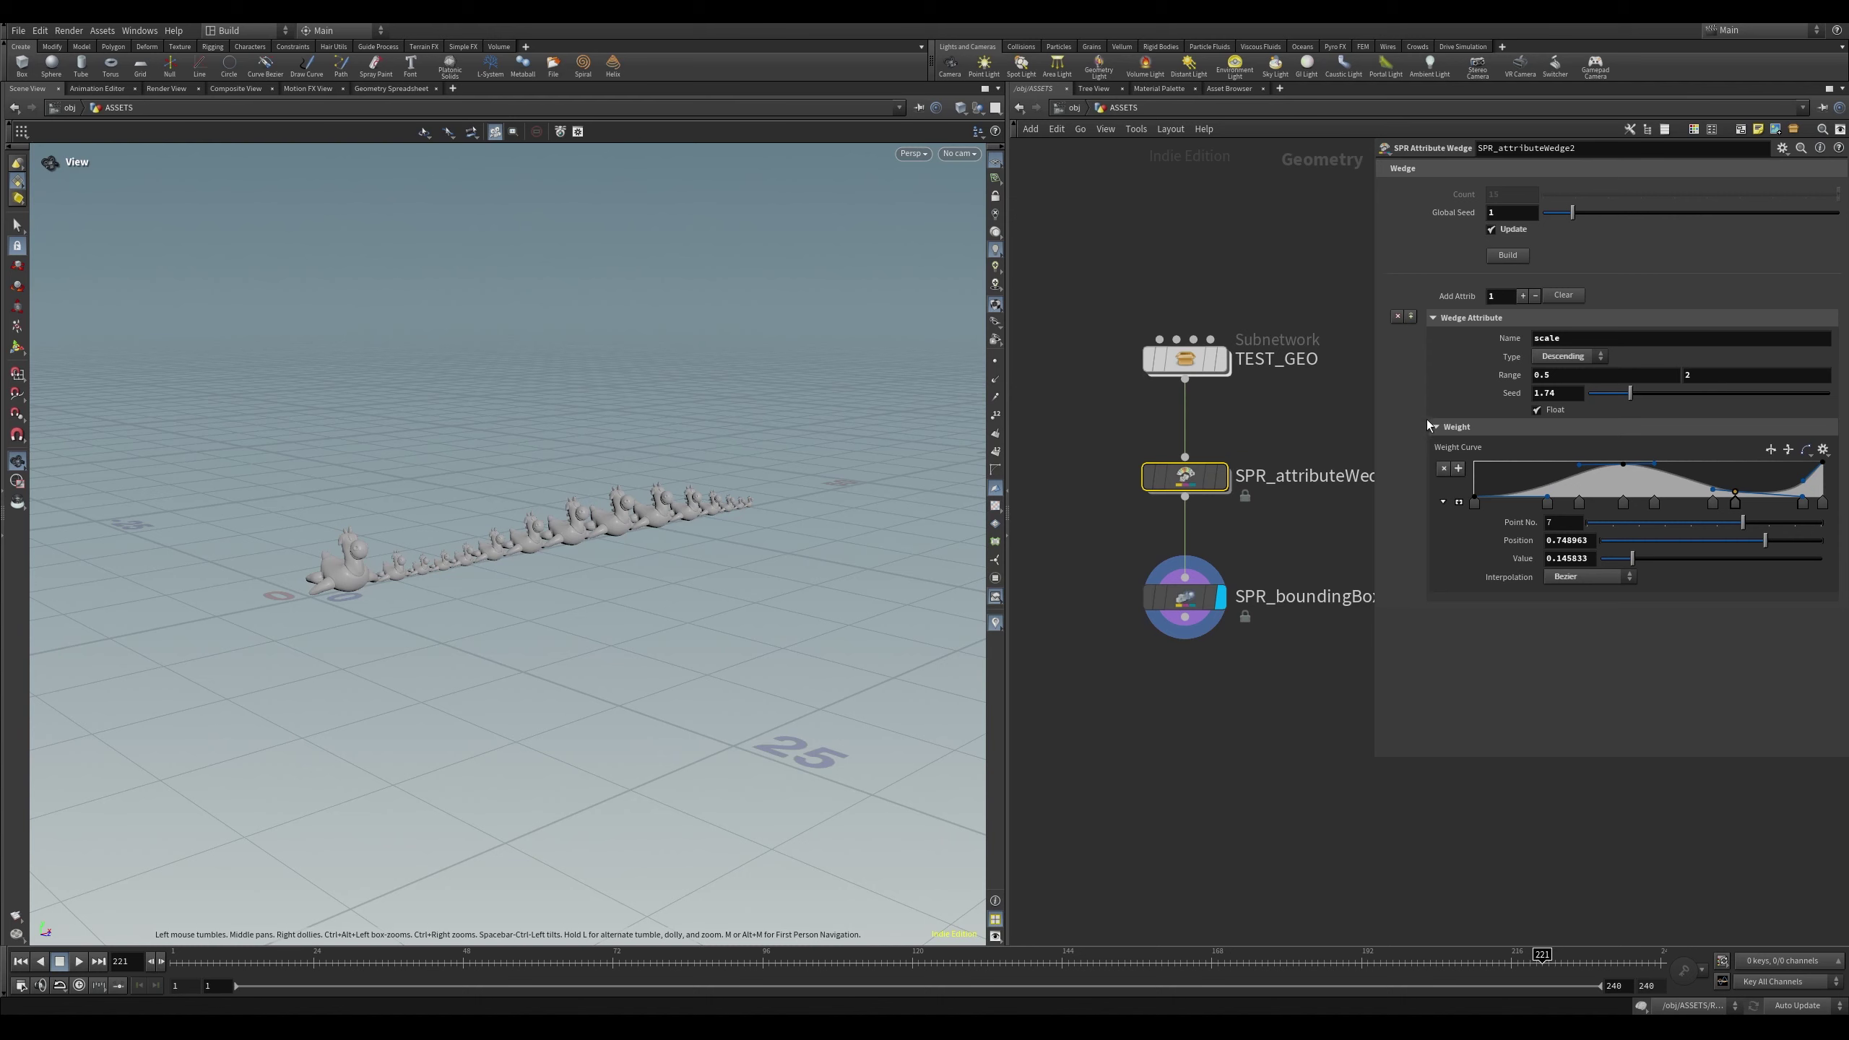
# Collapse the Weight settings of the scale wedge attribute
pyautogui.click(1444, 426)
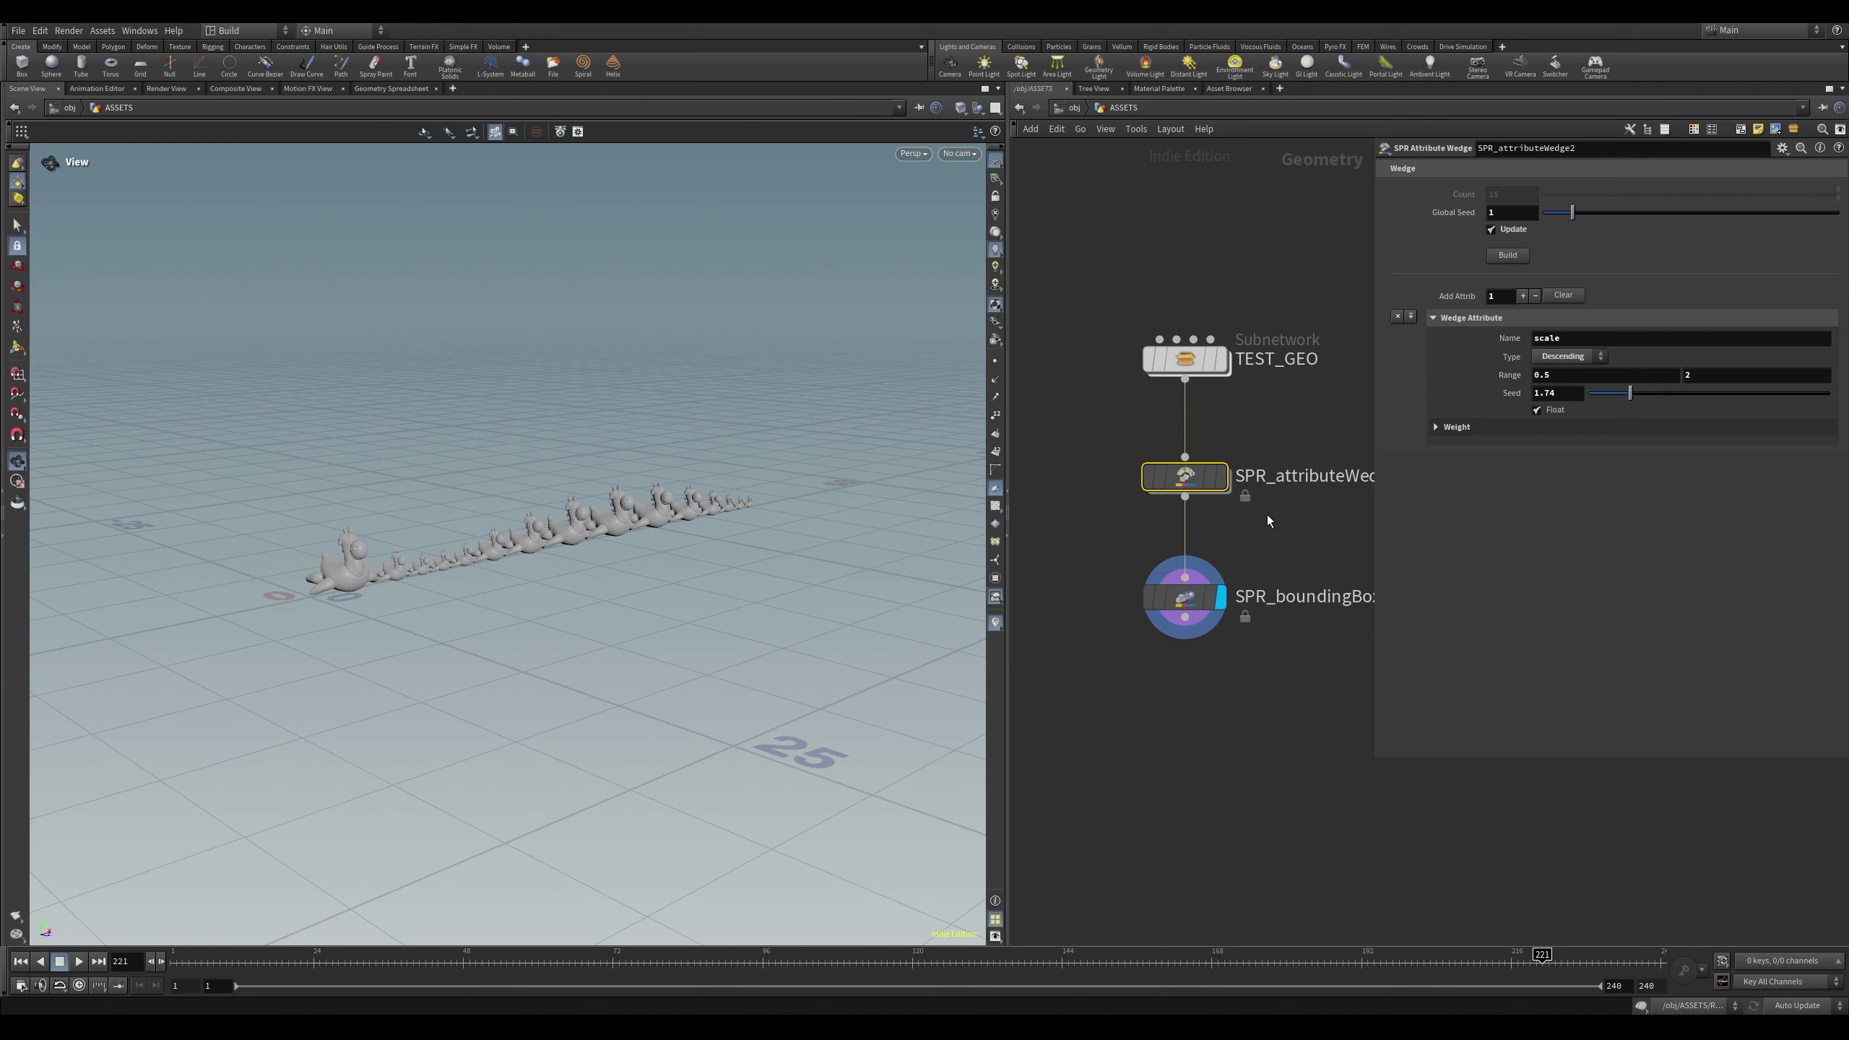
pyautogui.moveTo(1188, 480)
pyautogui.mouseDown()
pyautogui.moveTo(1208, 487)
pyautogui.moveTo(1189, 483)
pyautogui.mouseUp()
pyautogui.moveTo(1273, 437); pyautogui.dragTo(1262, 375, button='middle')
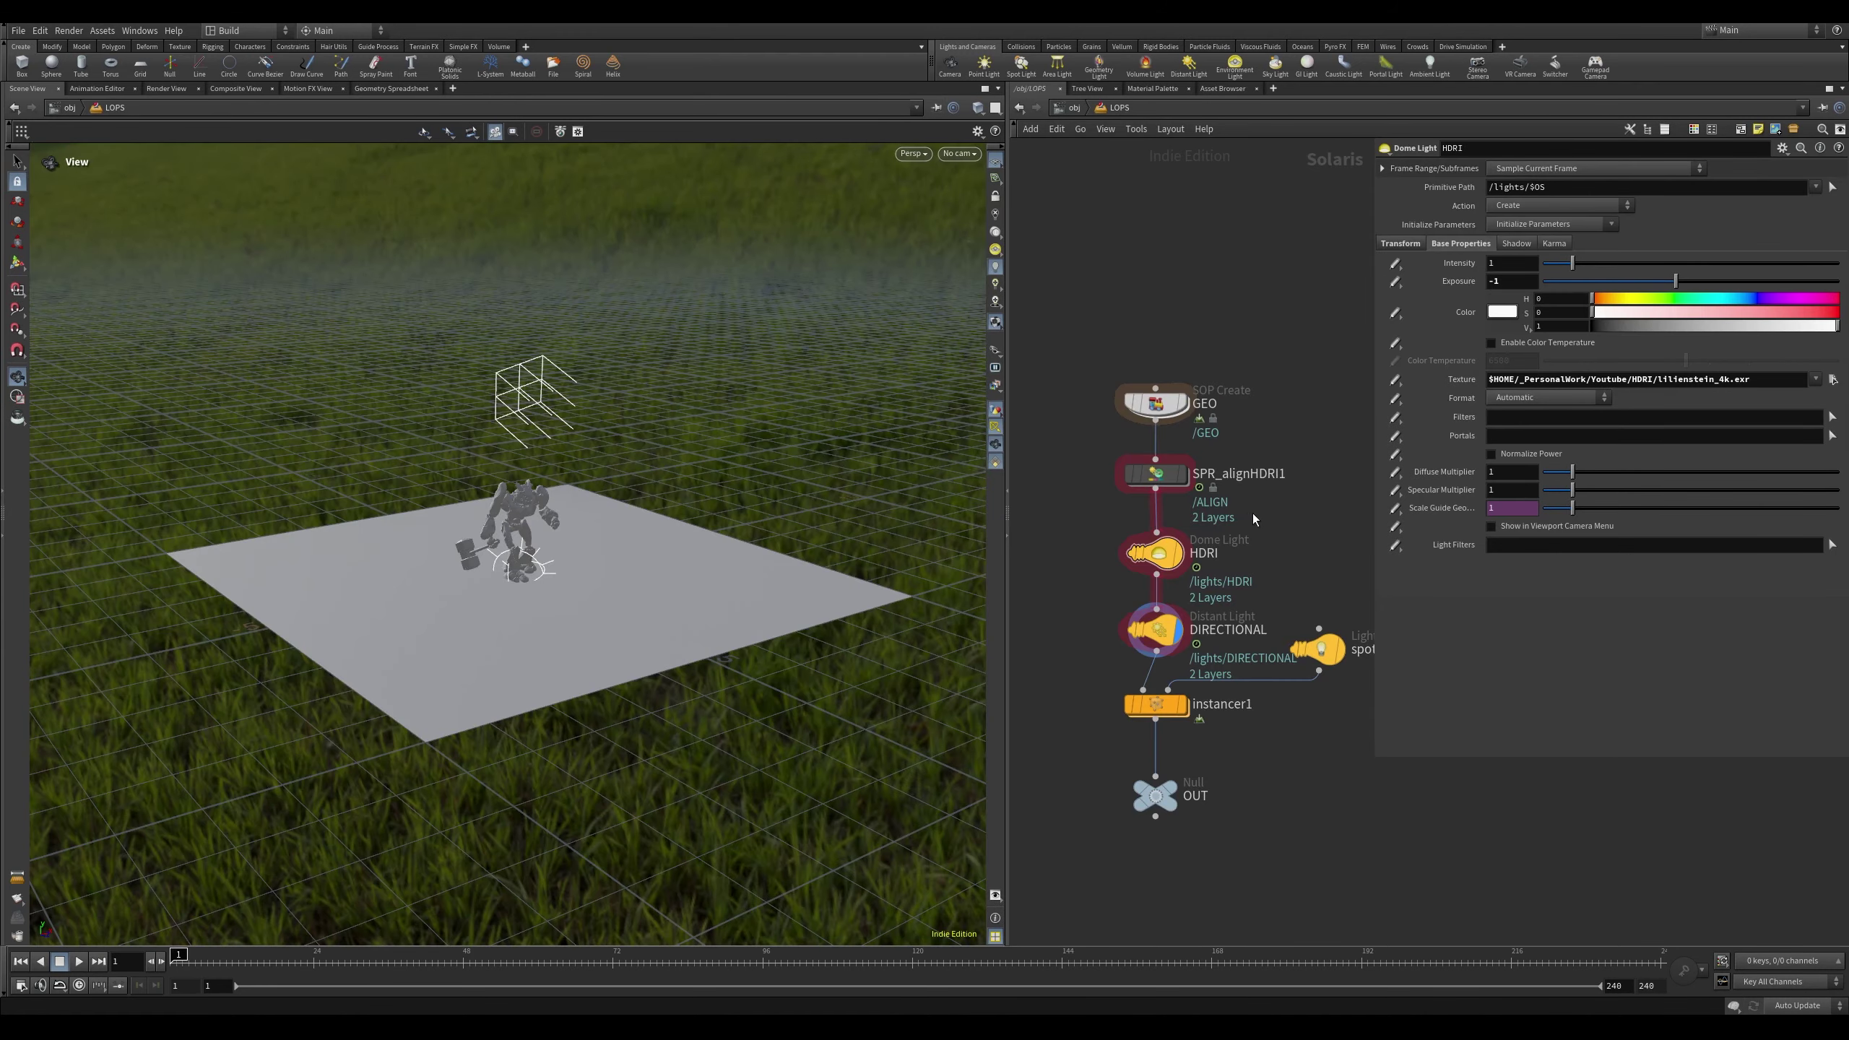
# Show the SPR_alignHDRI1 parameters in the LOPS network and render the viewport with Karma CPU
pyautogui.moveTo(1252, 513); pyautogui.dragTo(1260, 507, button='middle')
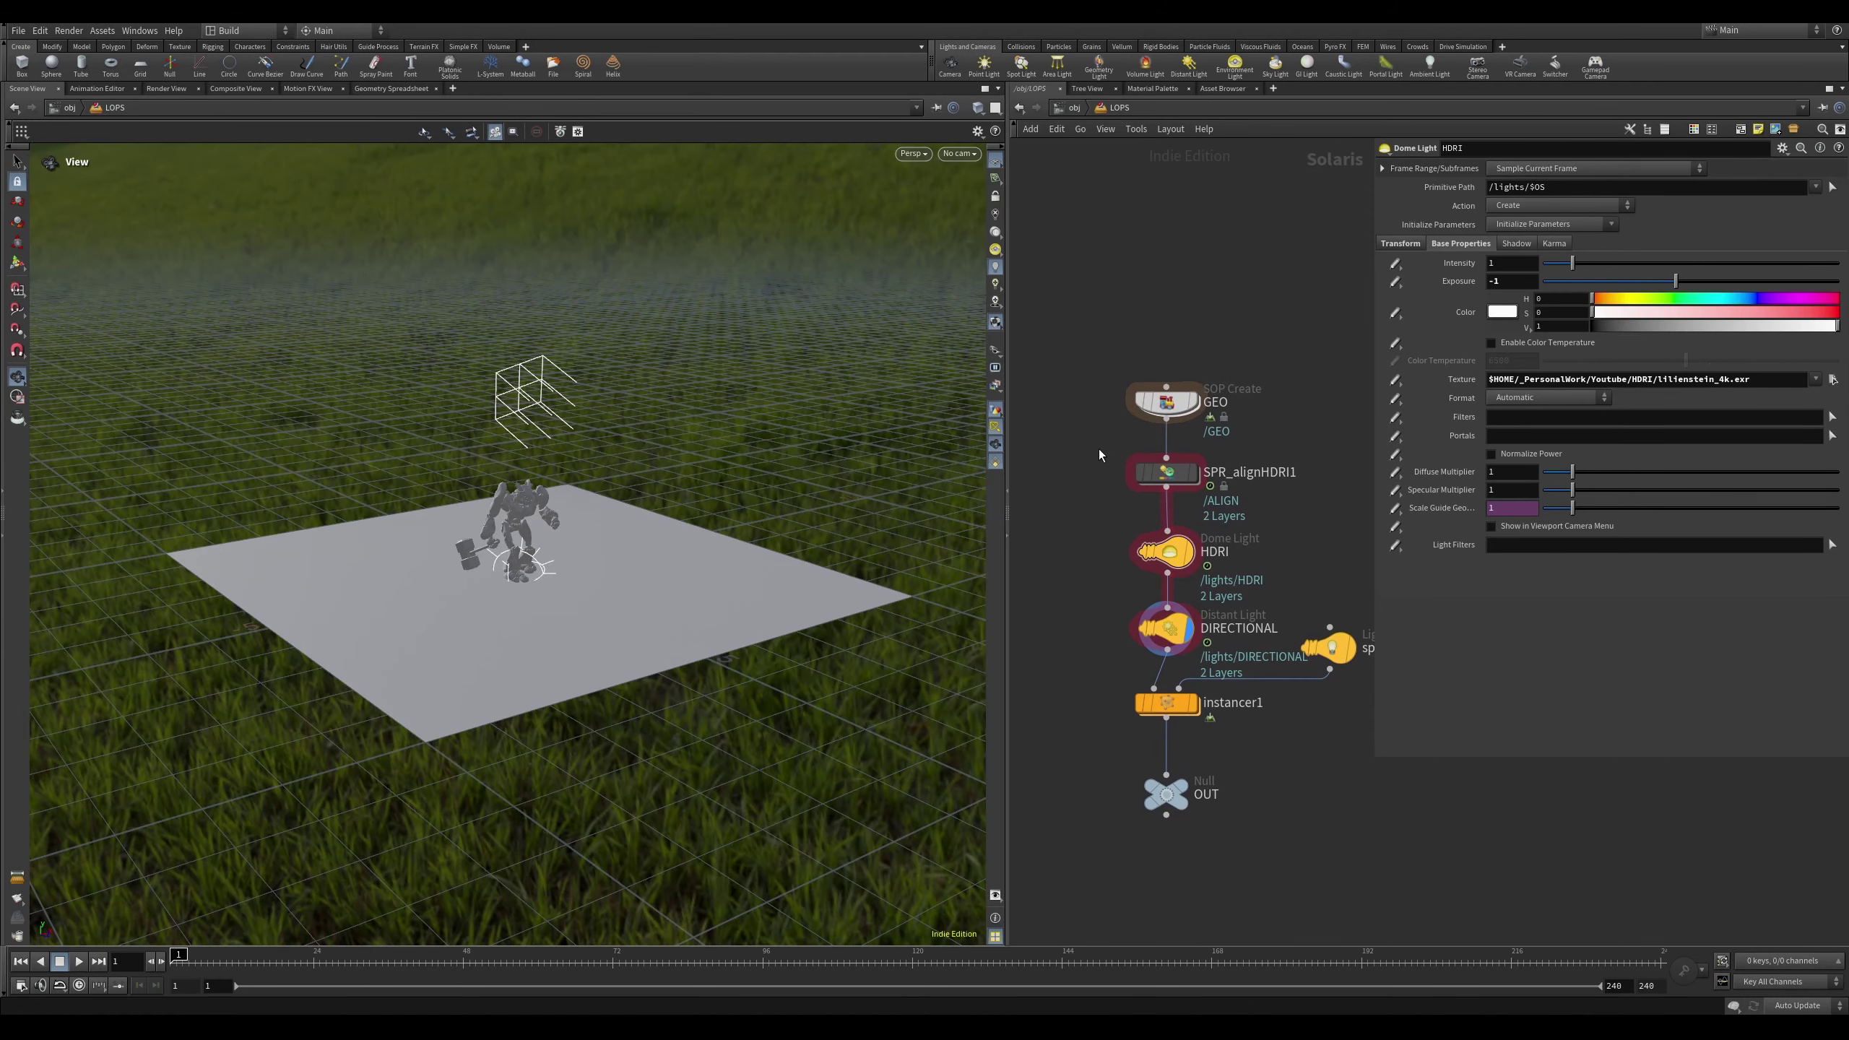
pyautogui.click(1171, 473)
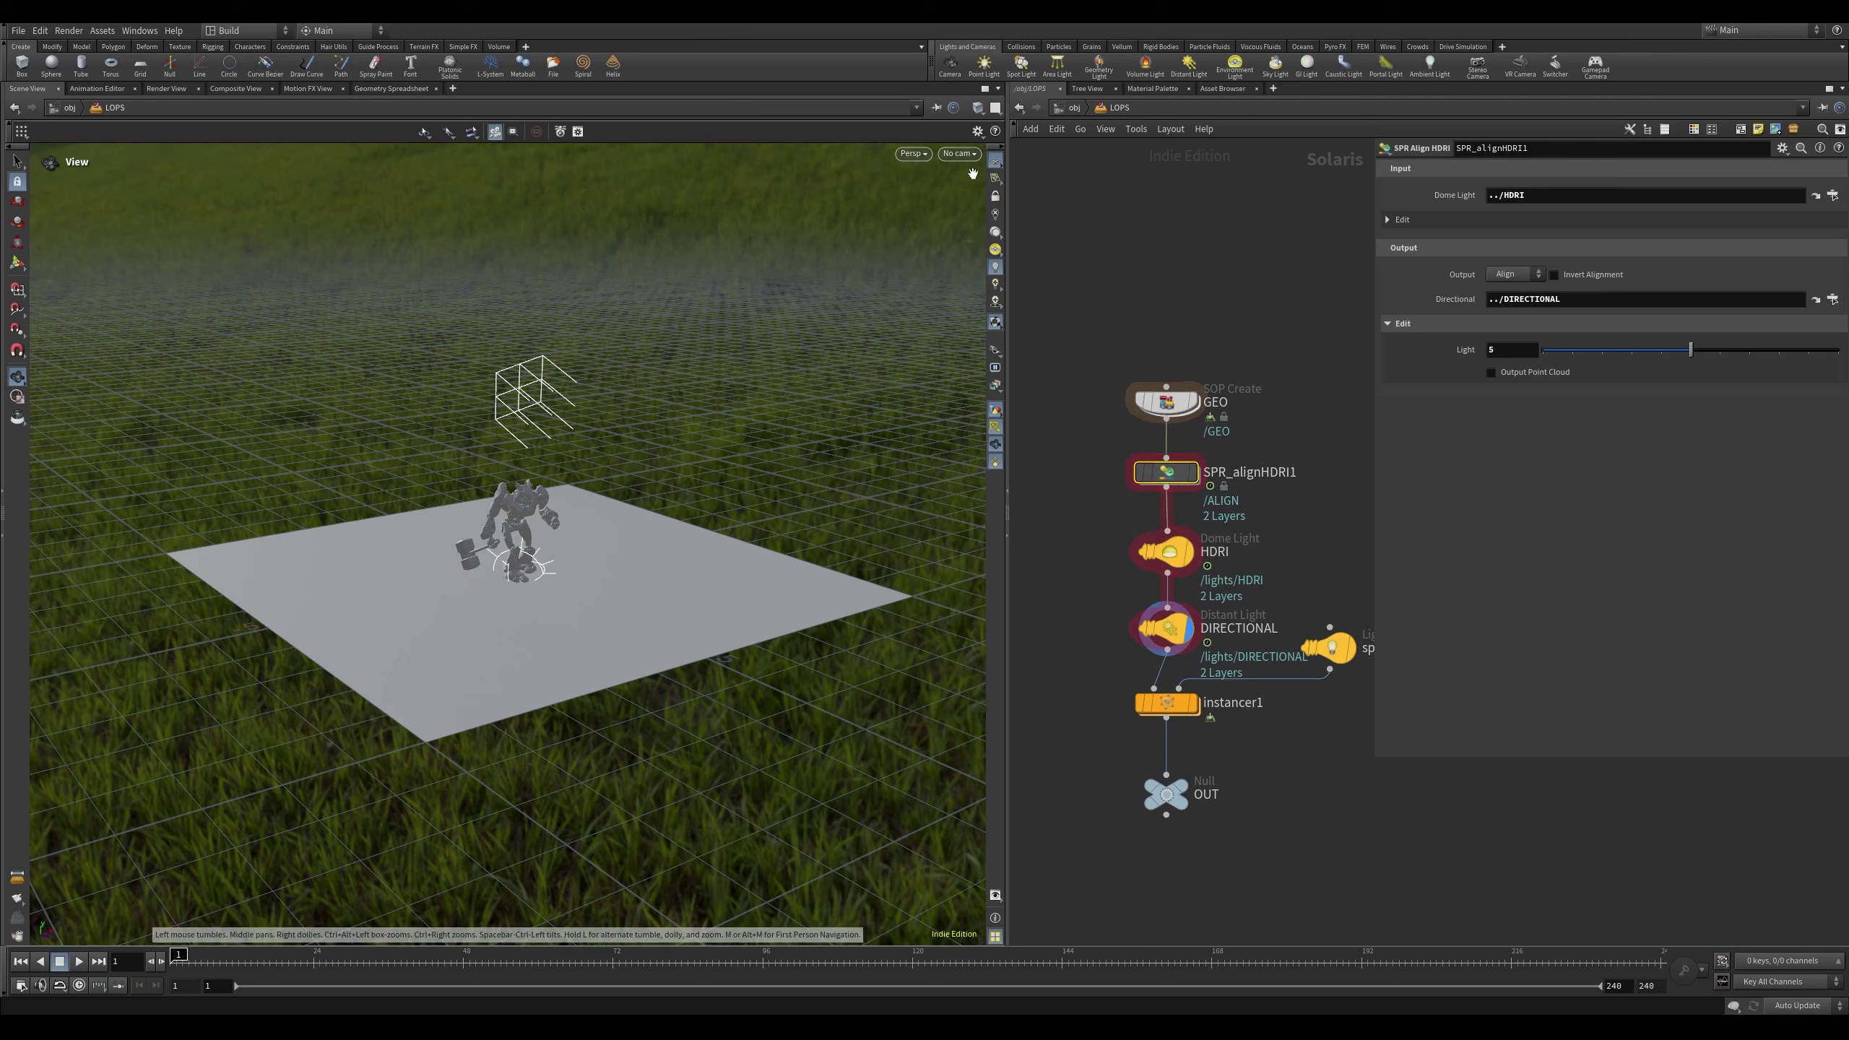
pyautogui.click(917, 156)
pyautogui.click(923, 222)
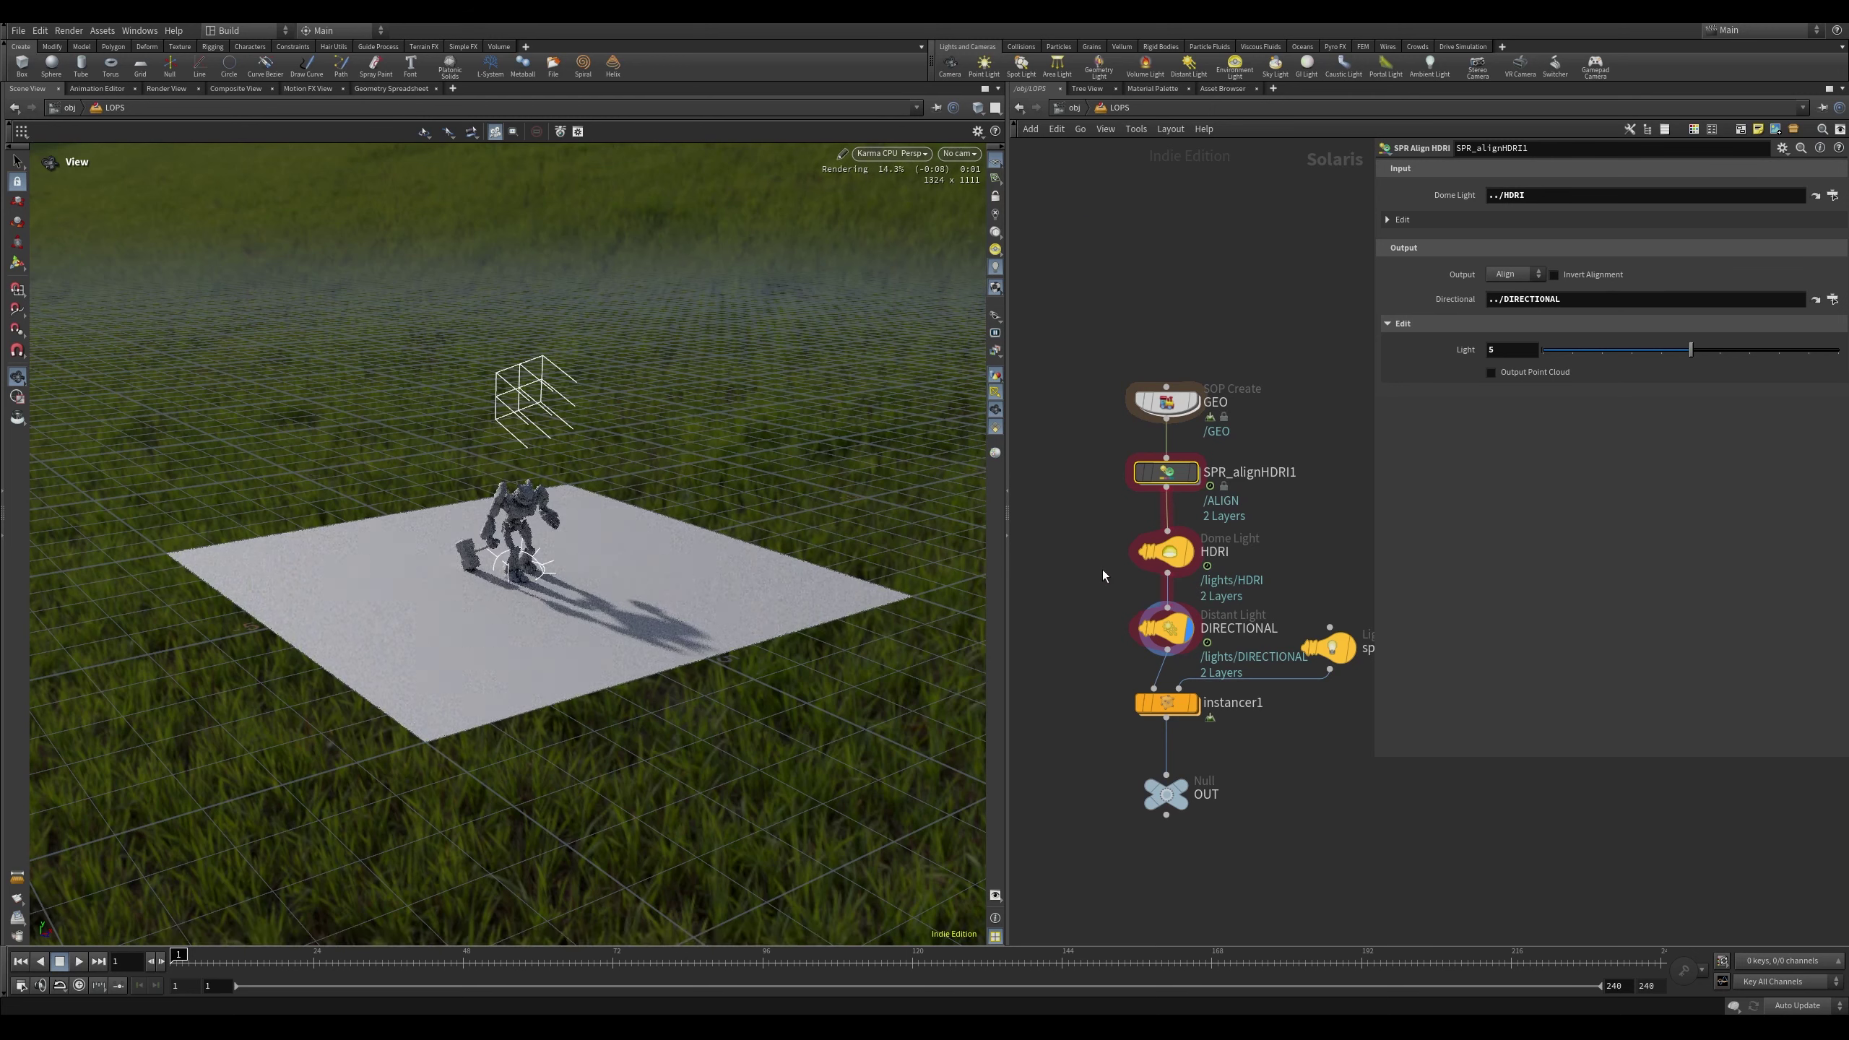
# Select the DIRECTIONAL distant light and activate its Light tool handles in the viewport
pyautogui.moveTo(1197, 644); pyautogui.dragTo(1197, 644)
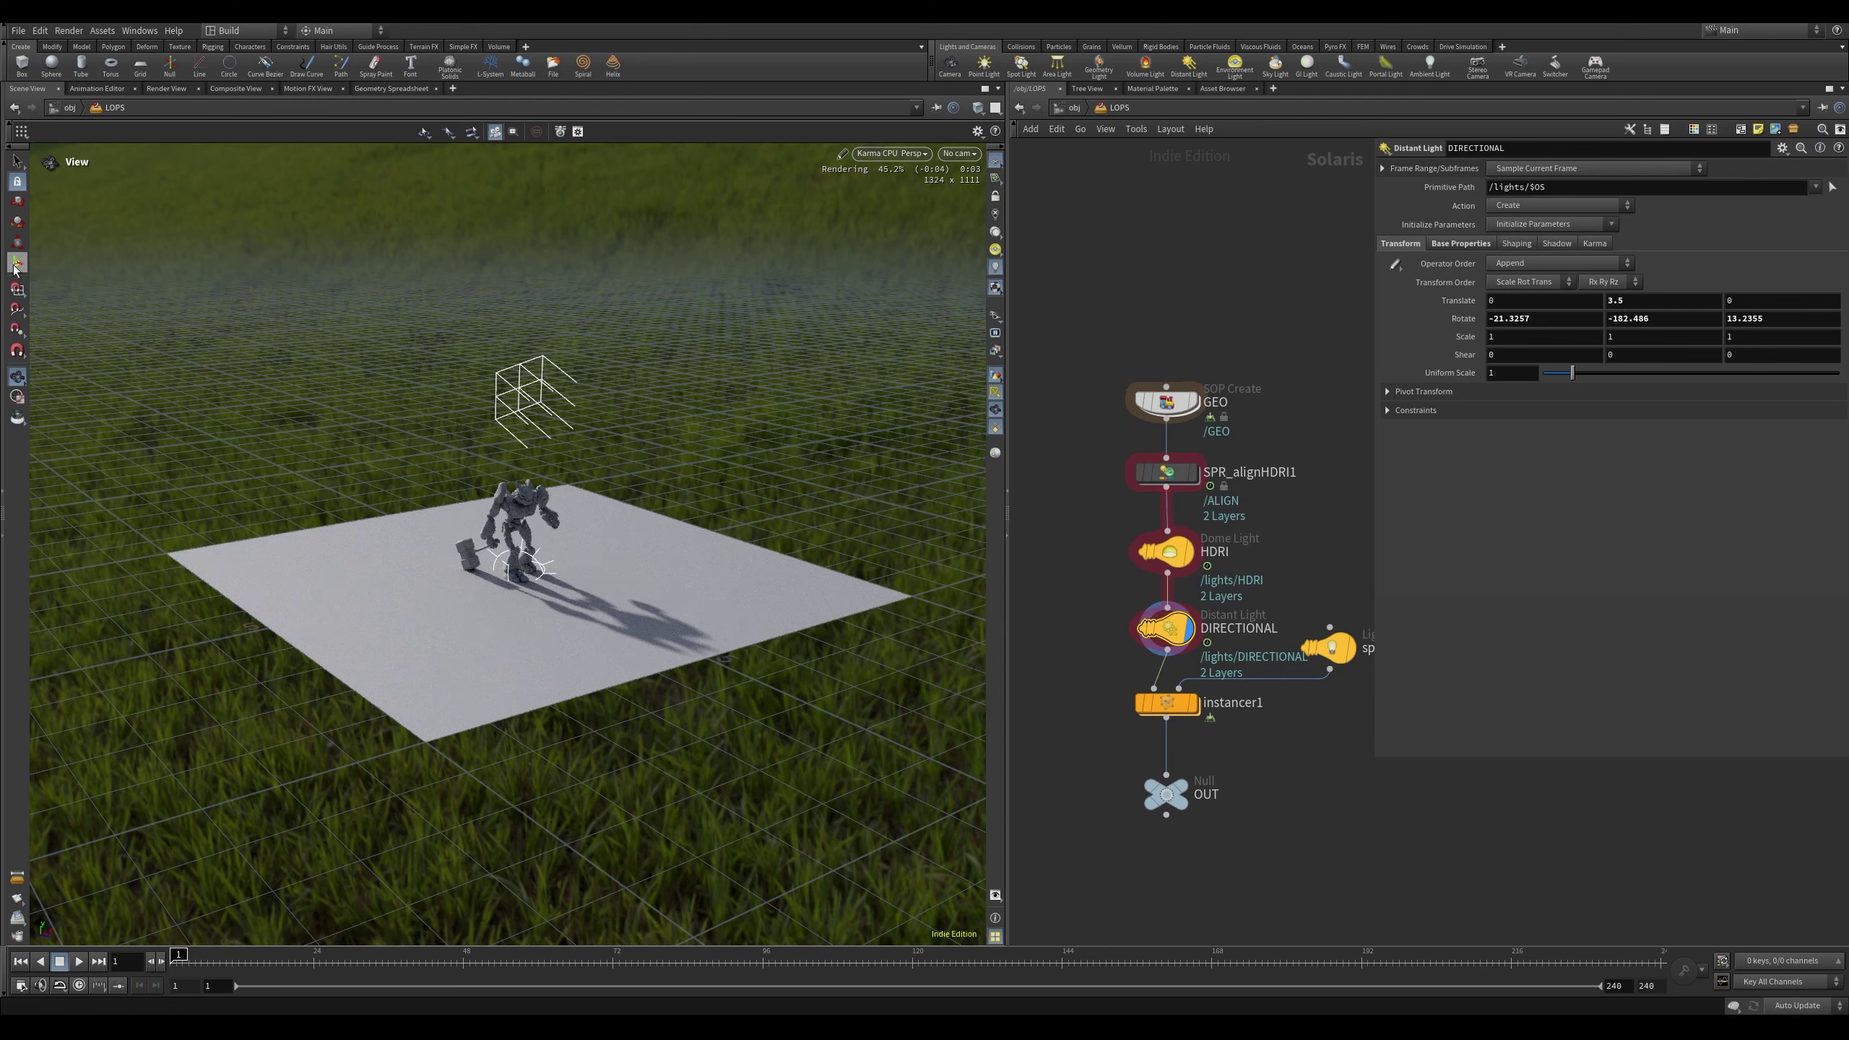
pyautogui.press('Return')
pyautogui.keyDown('alt'); pyautogui.moveTo(658, 401); pyautogui.dragTo(668, 418, button='middle'); pyautogui.keyUp('alt')
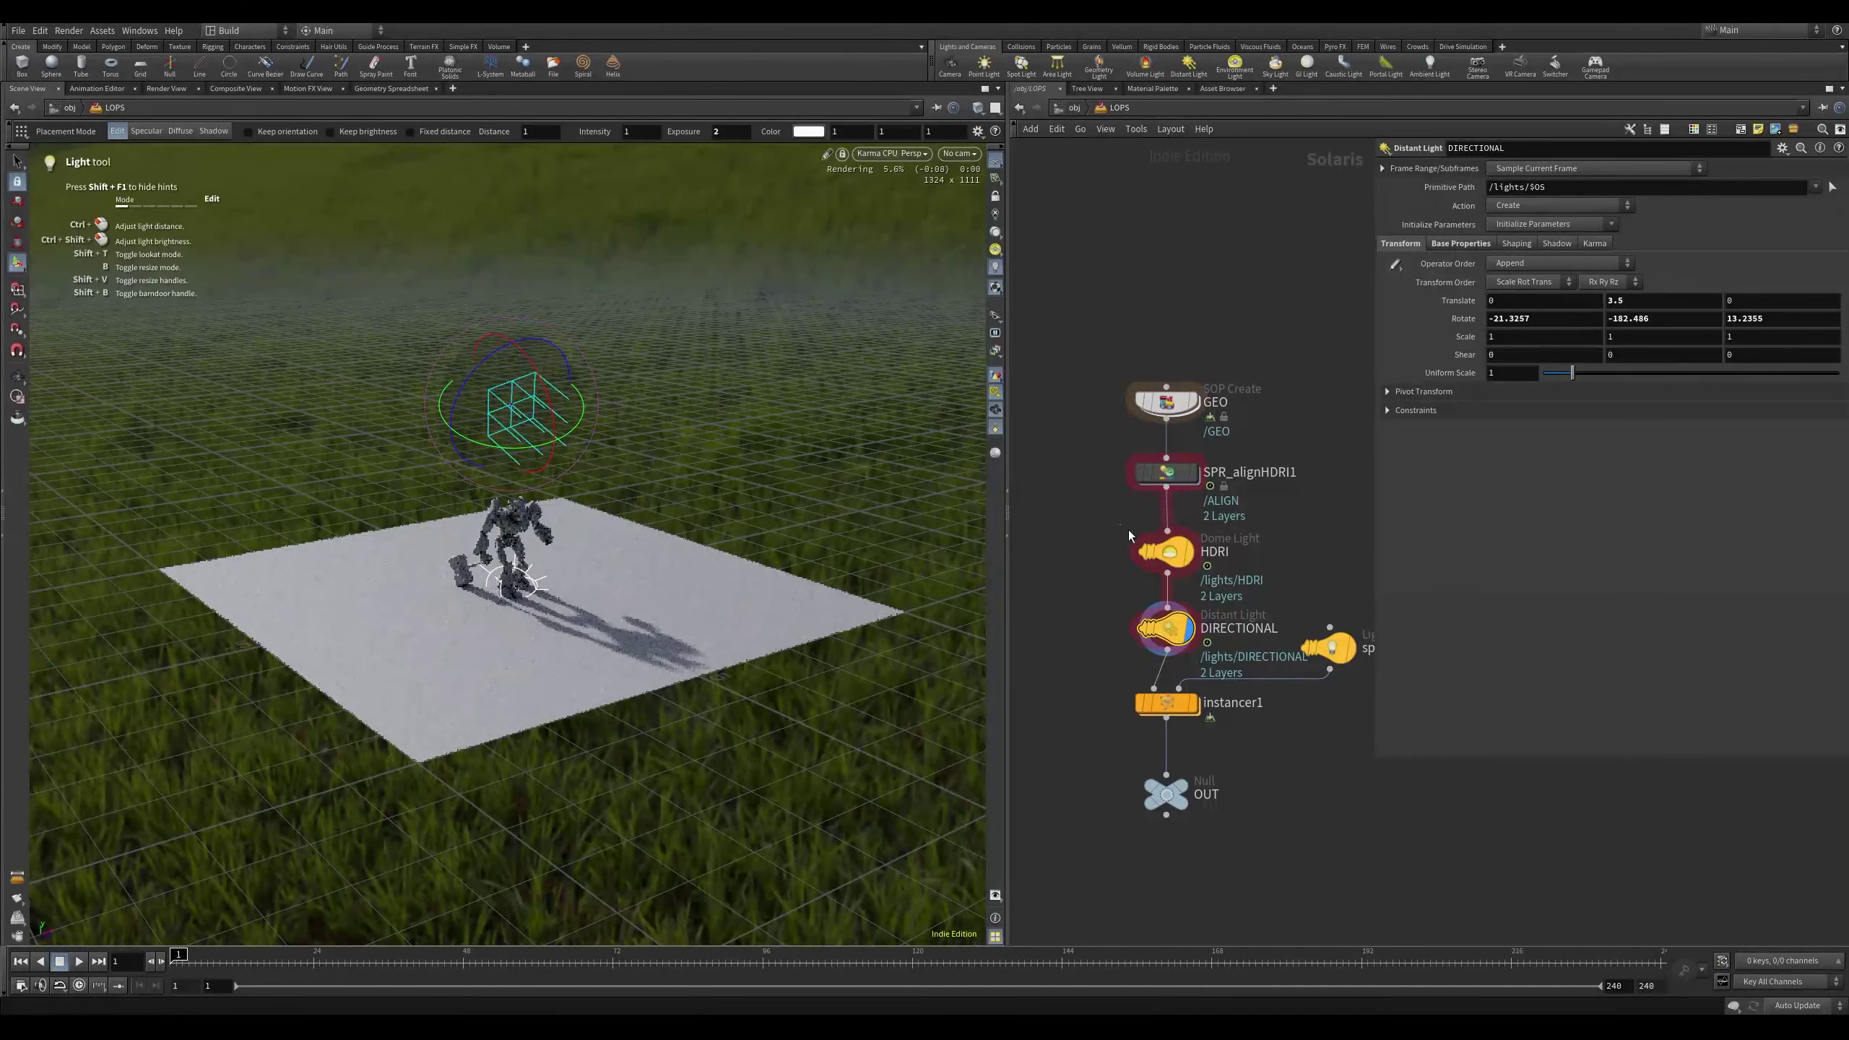
# Select the HDRI dome light, toggle its bypass to compare shadows, and rotate it with the viewport handle
pyautogui.moveTo(1129, 528); pyautogui.dragTo(1195, 572)
pyautogui.moveTo(570, 618)
pyautogui.mouseDown()
pyautogui.moveTo(540, 629)
pyautogui.moveTo(565, 621)
pyautogui.mouseUp()
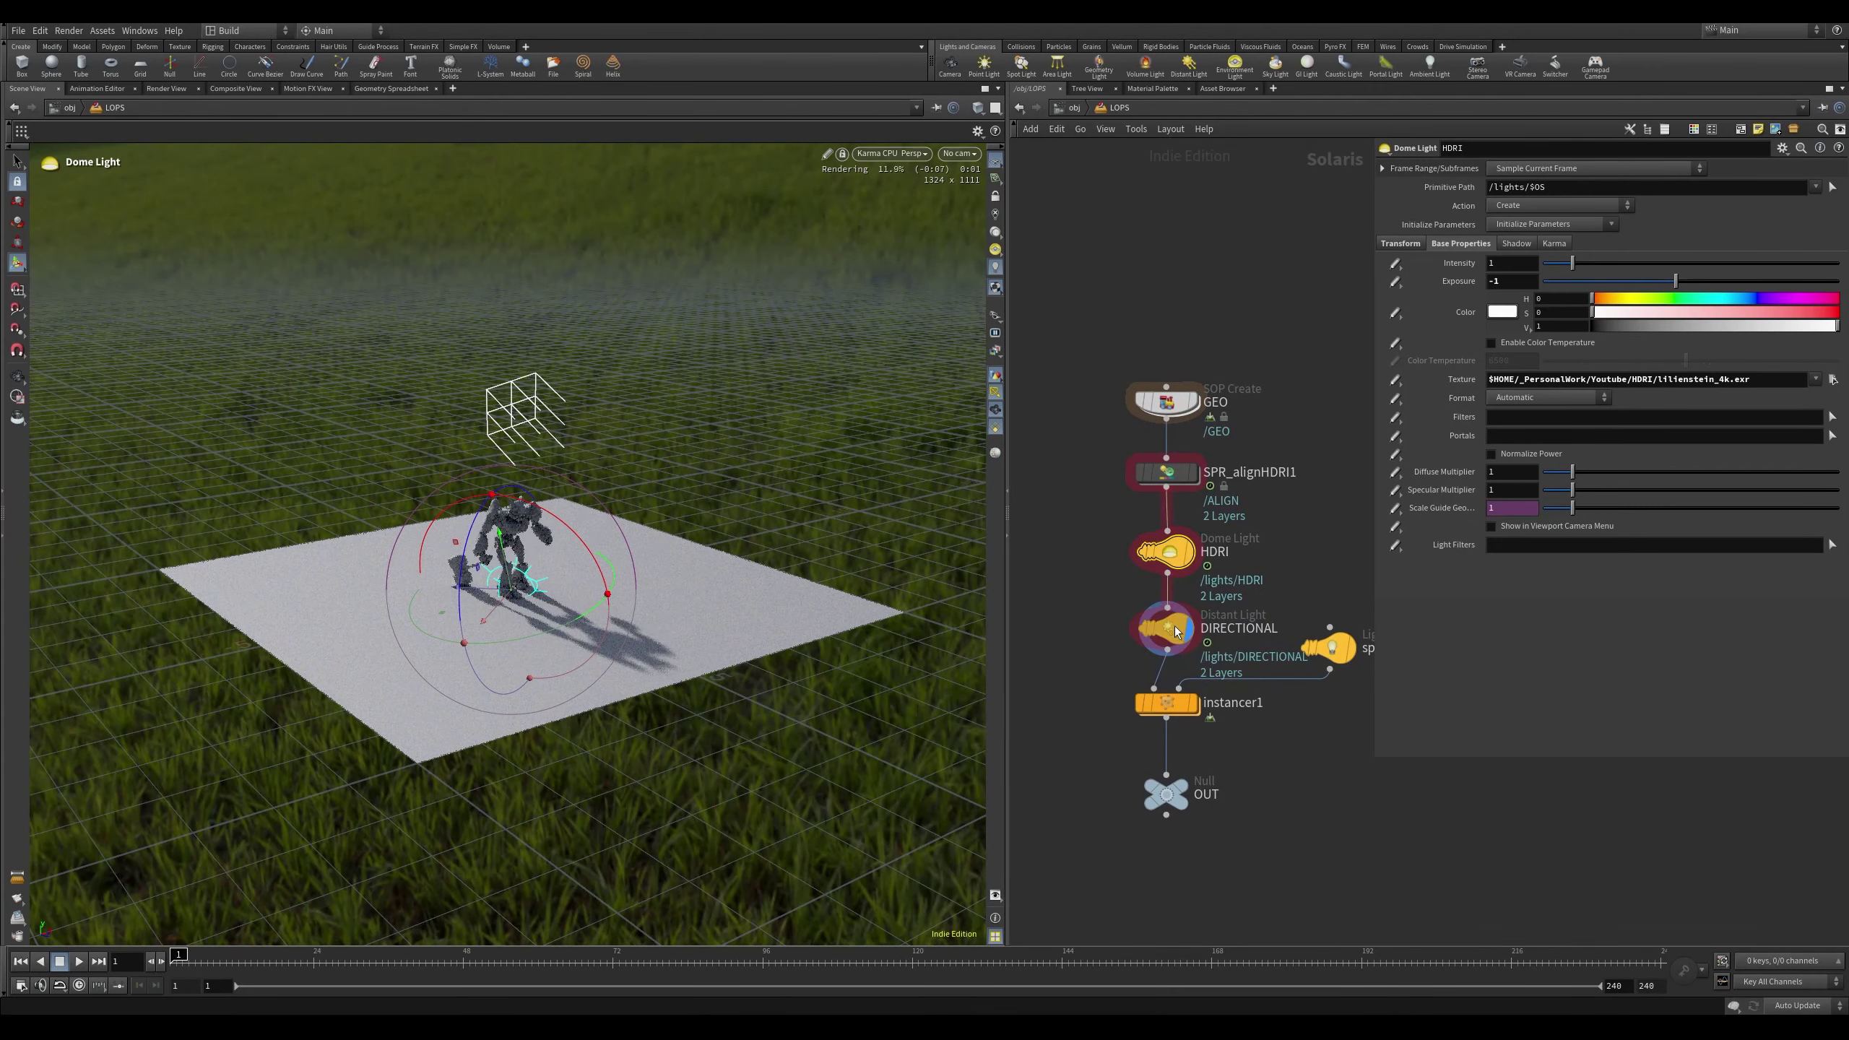
pyautogui.click(1133, 519)
pyautogui.click(1133, 520)
pyautogui.moveTo(567, 624); pyautogui.dragTo(612, 588)
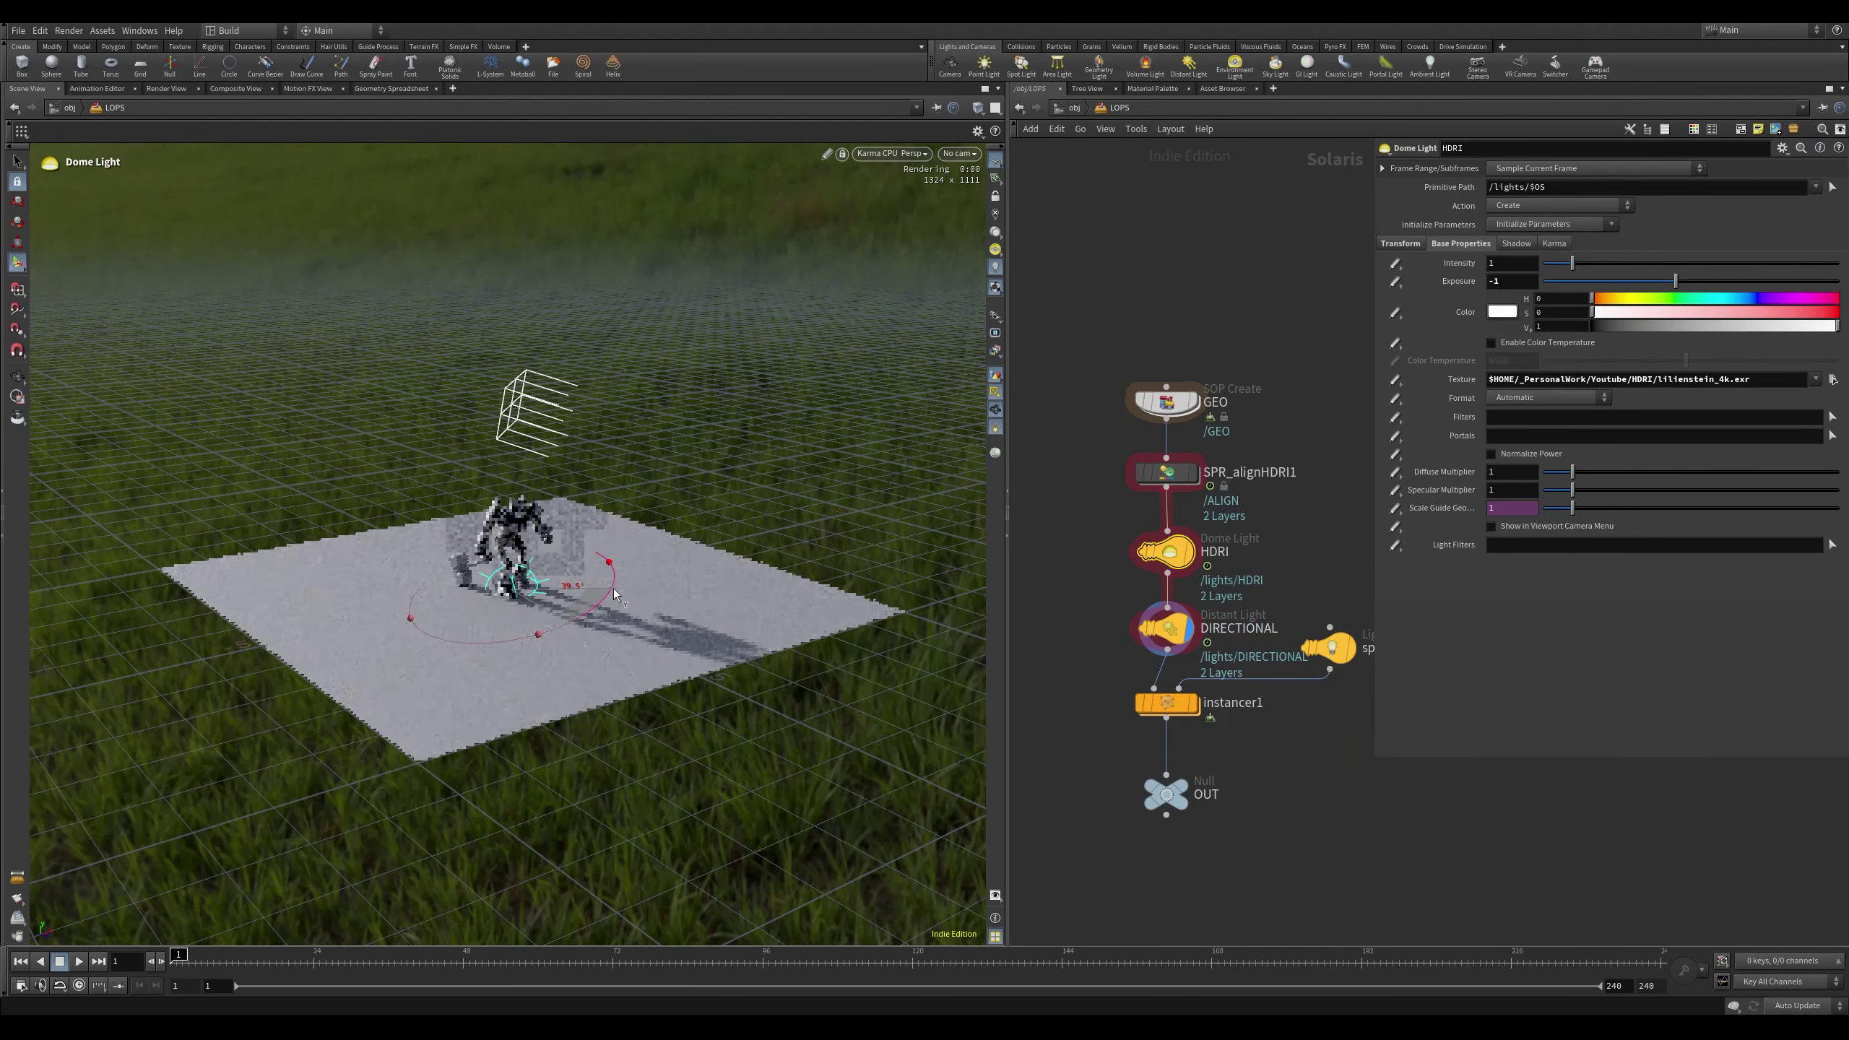
# Bypass and restore the HDRI dome light to check the aligned shadow, and change its rotation again
pyautogui.click(1133, 519)
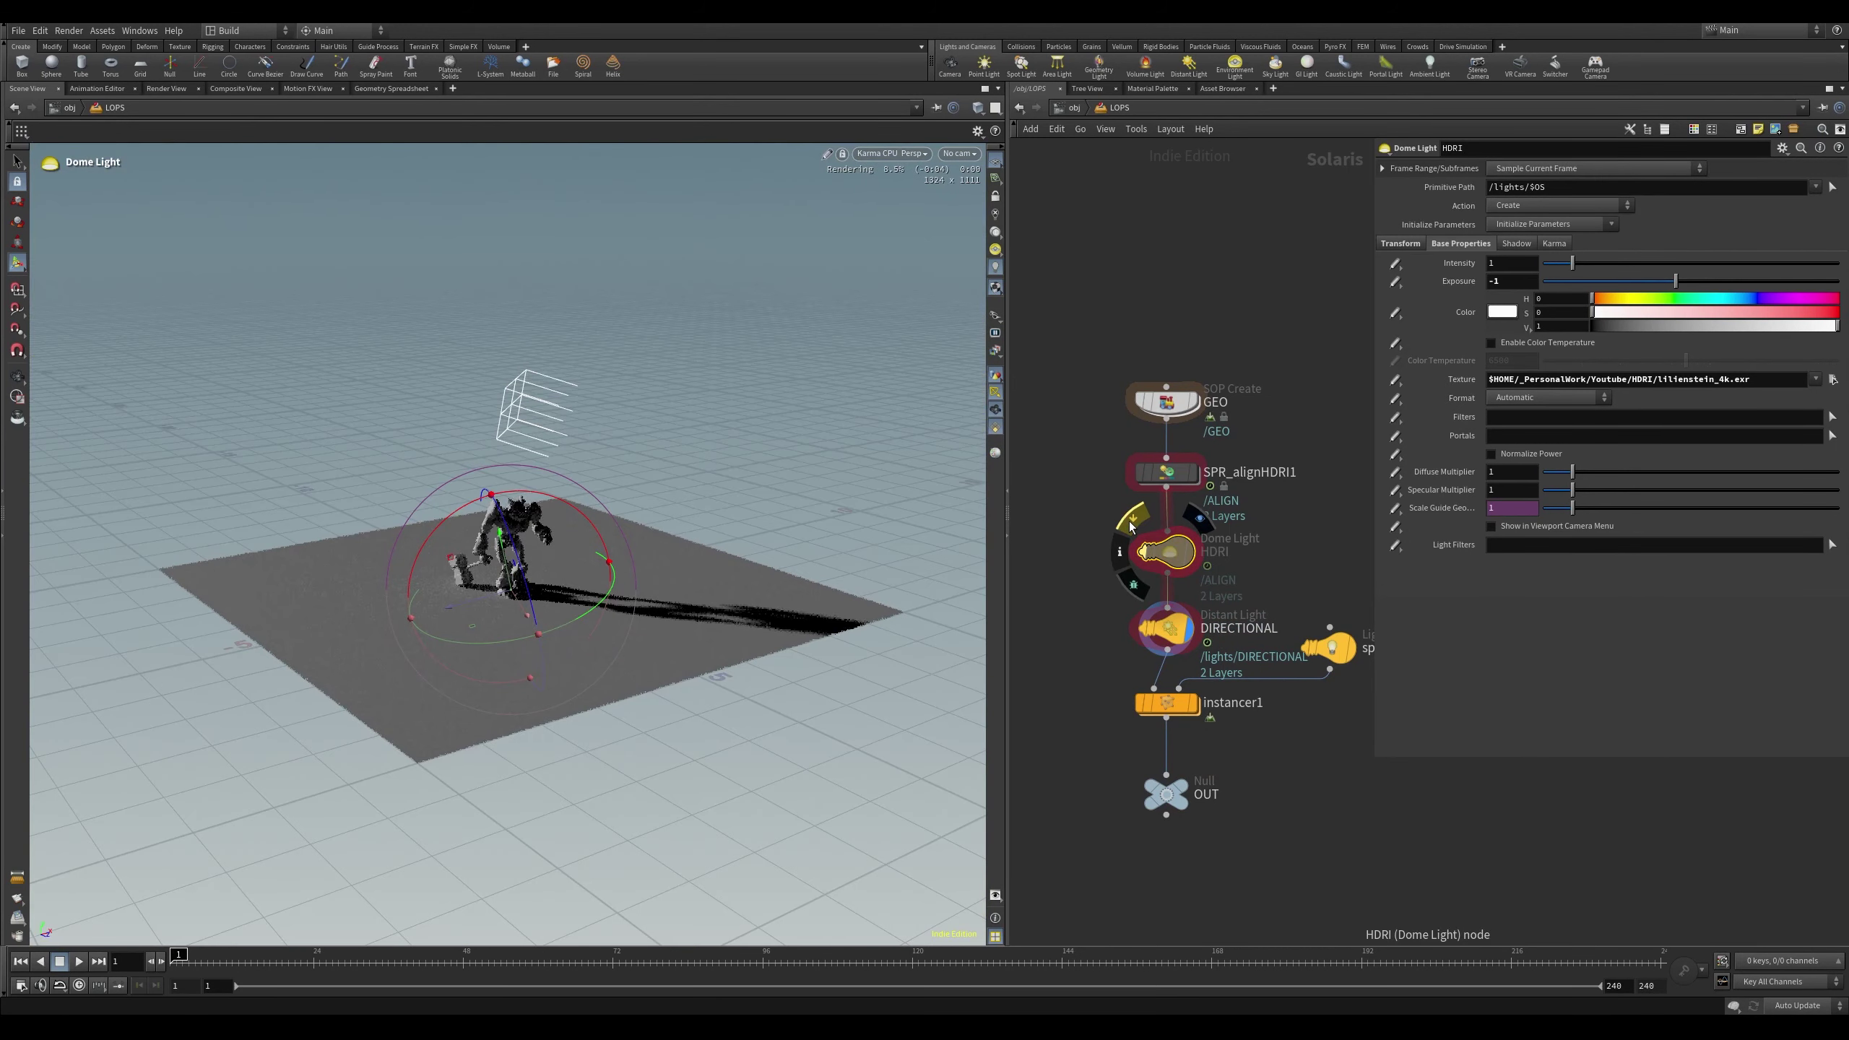
pyautogui.click(1132, 519)
pyautogui.press('Escape')
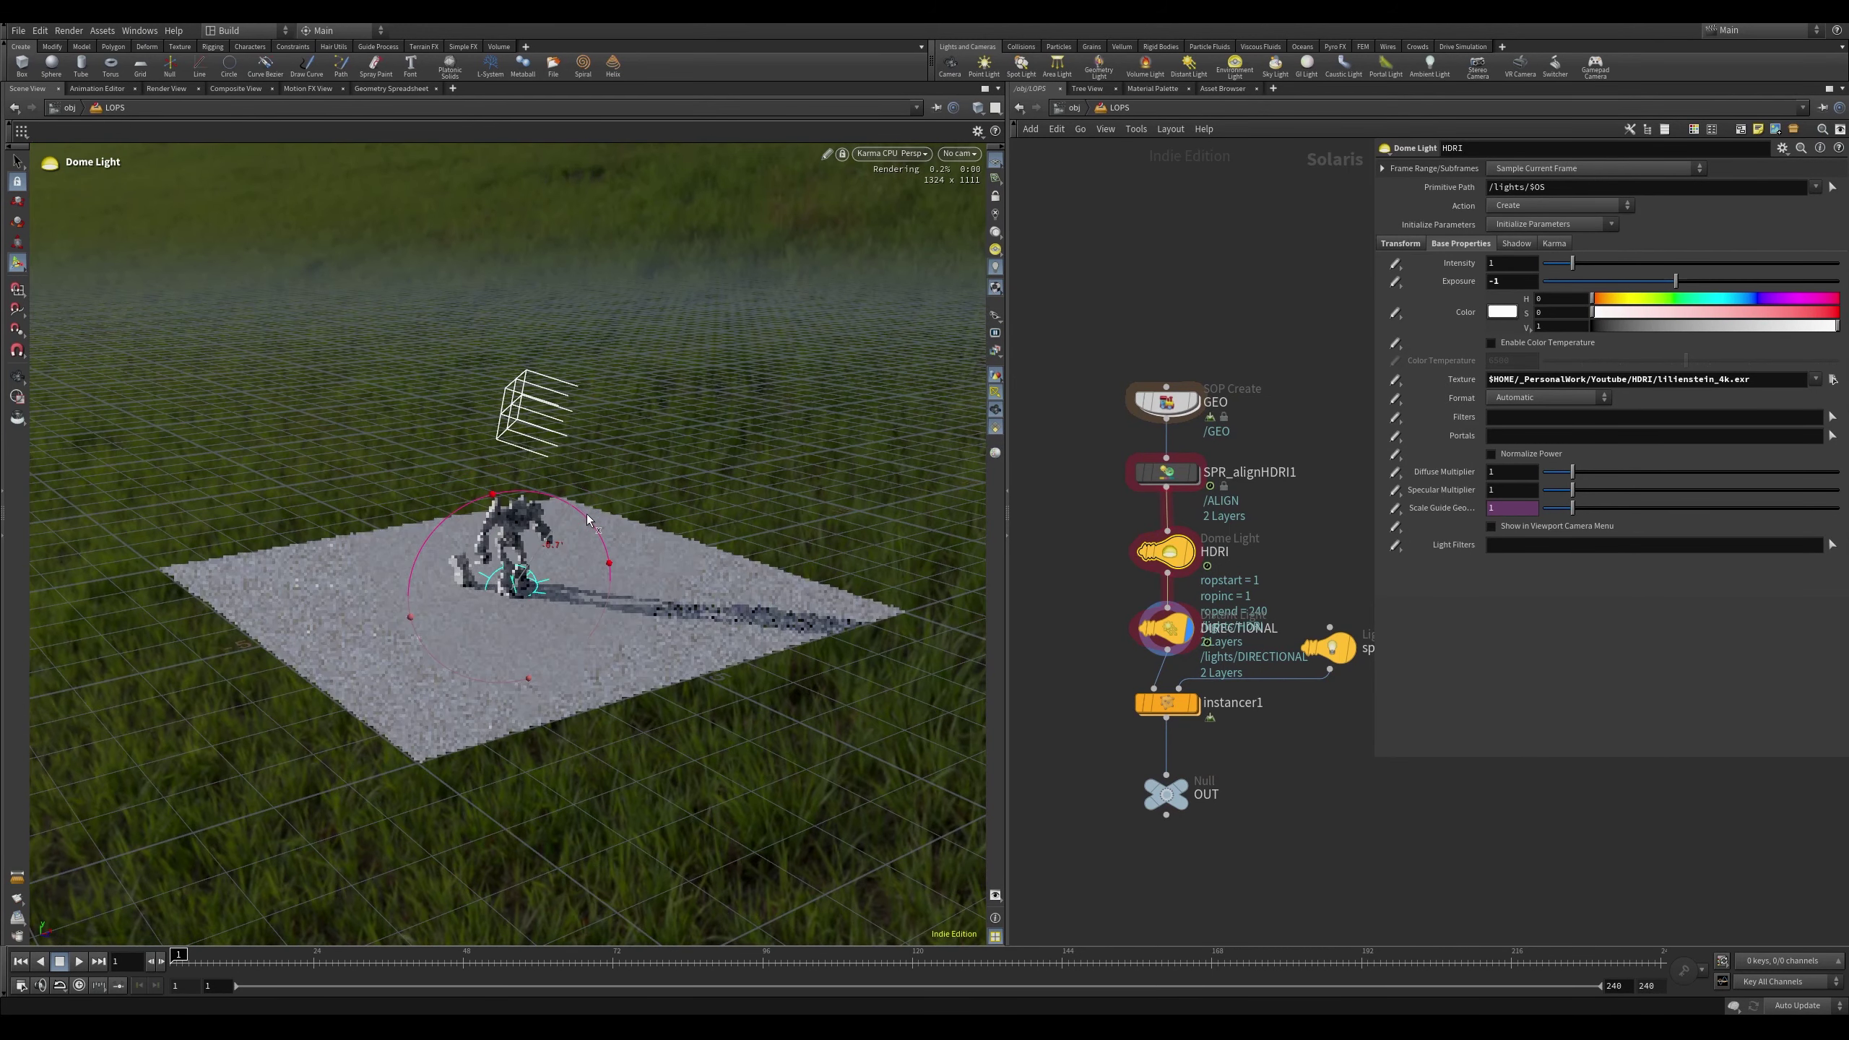
pyautogui.moveTo(587, 514); pyautogui.dragTo(772, 530)
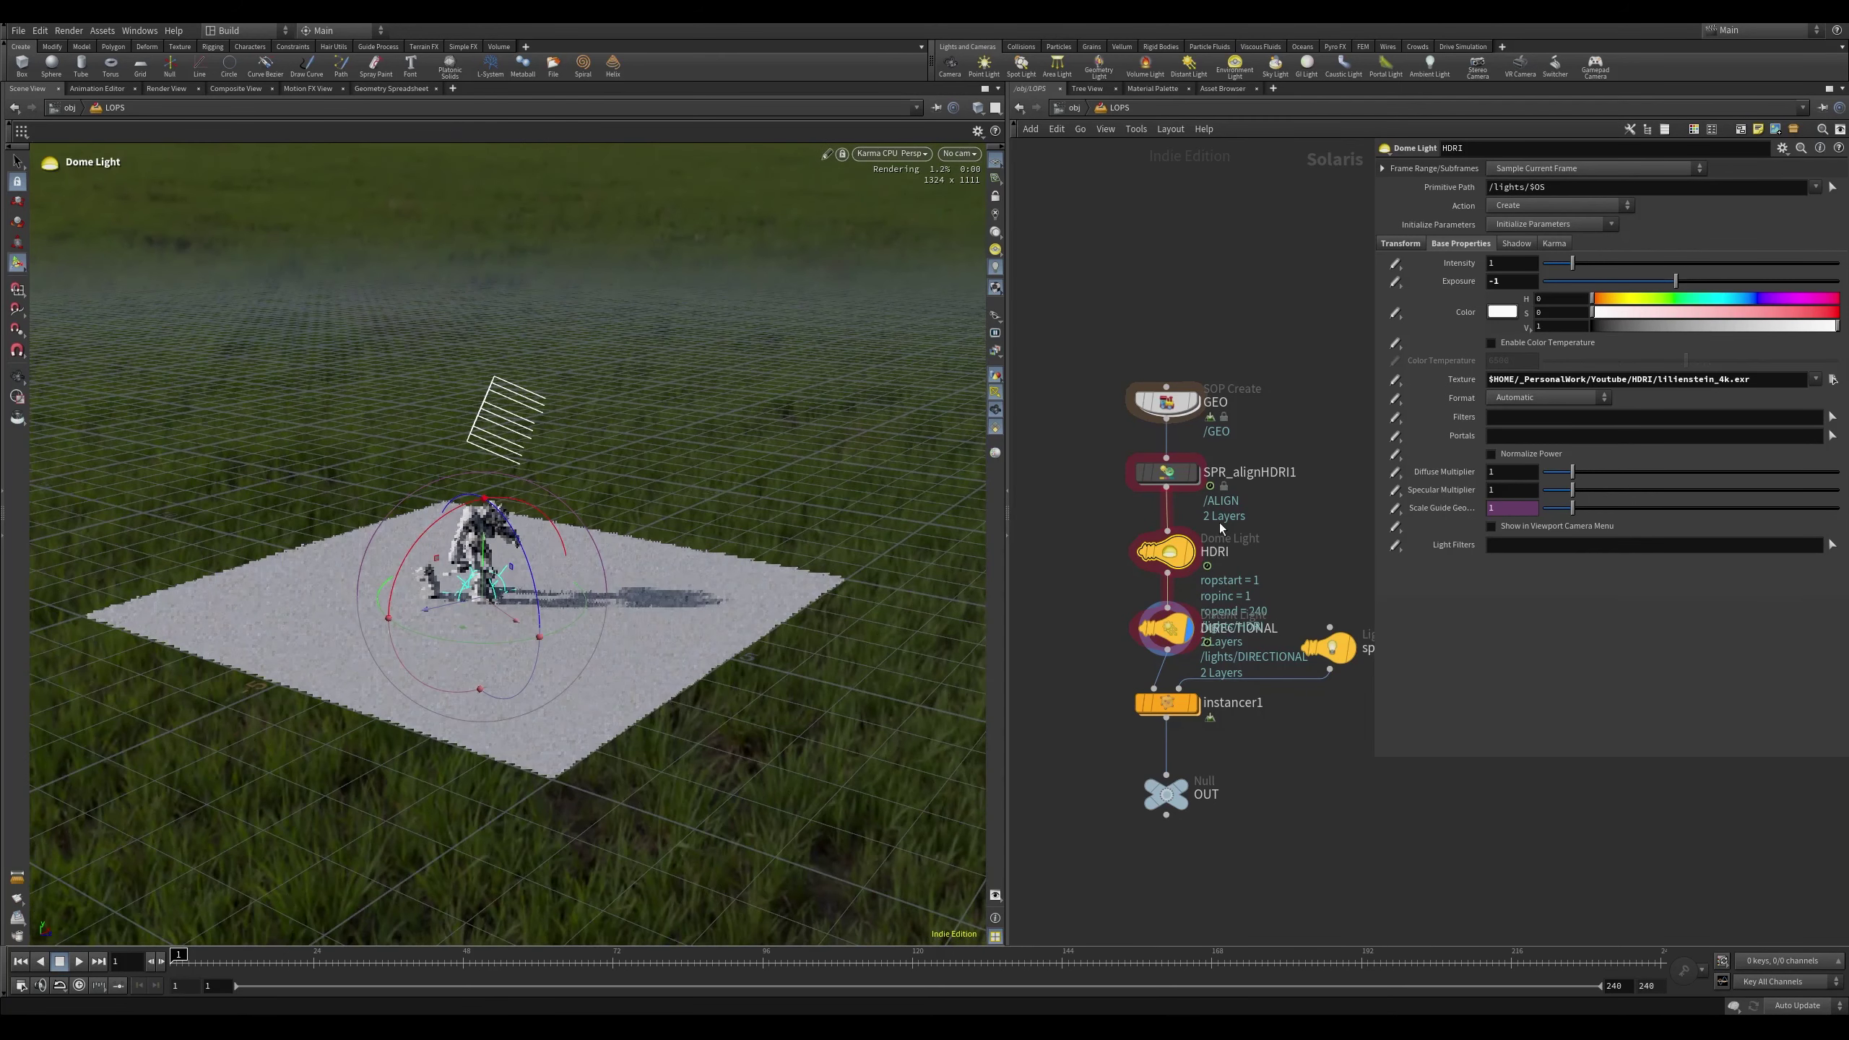
# Enable Invert Alignment on SPR_alignHDRI1 and rotate the DIRECTIONAL light to about -31, -164, -6 degrees
pyautogui.click(1166, 471)
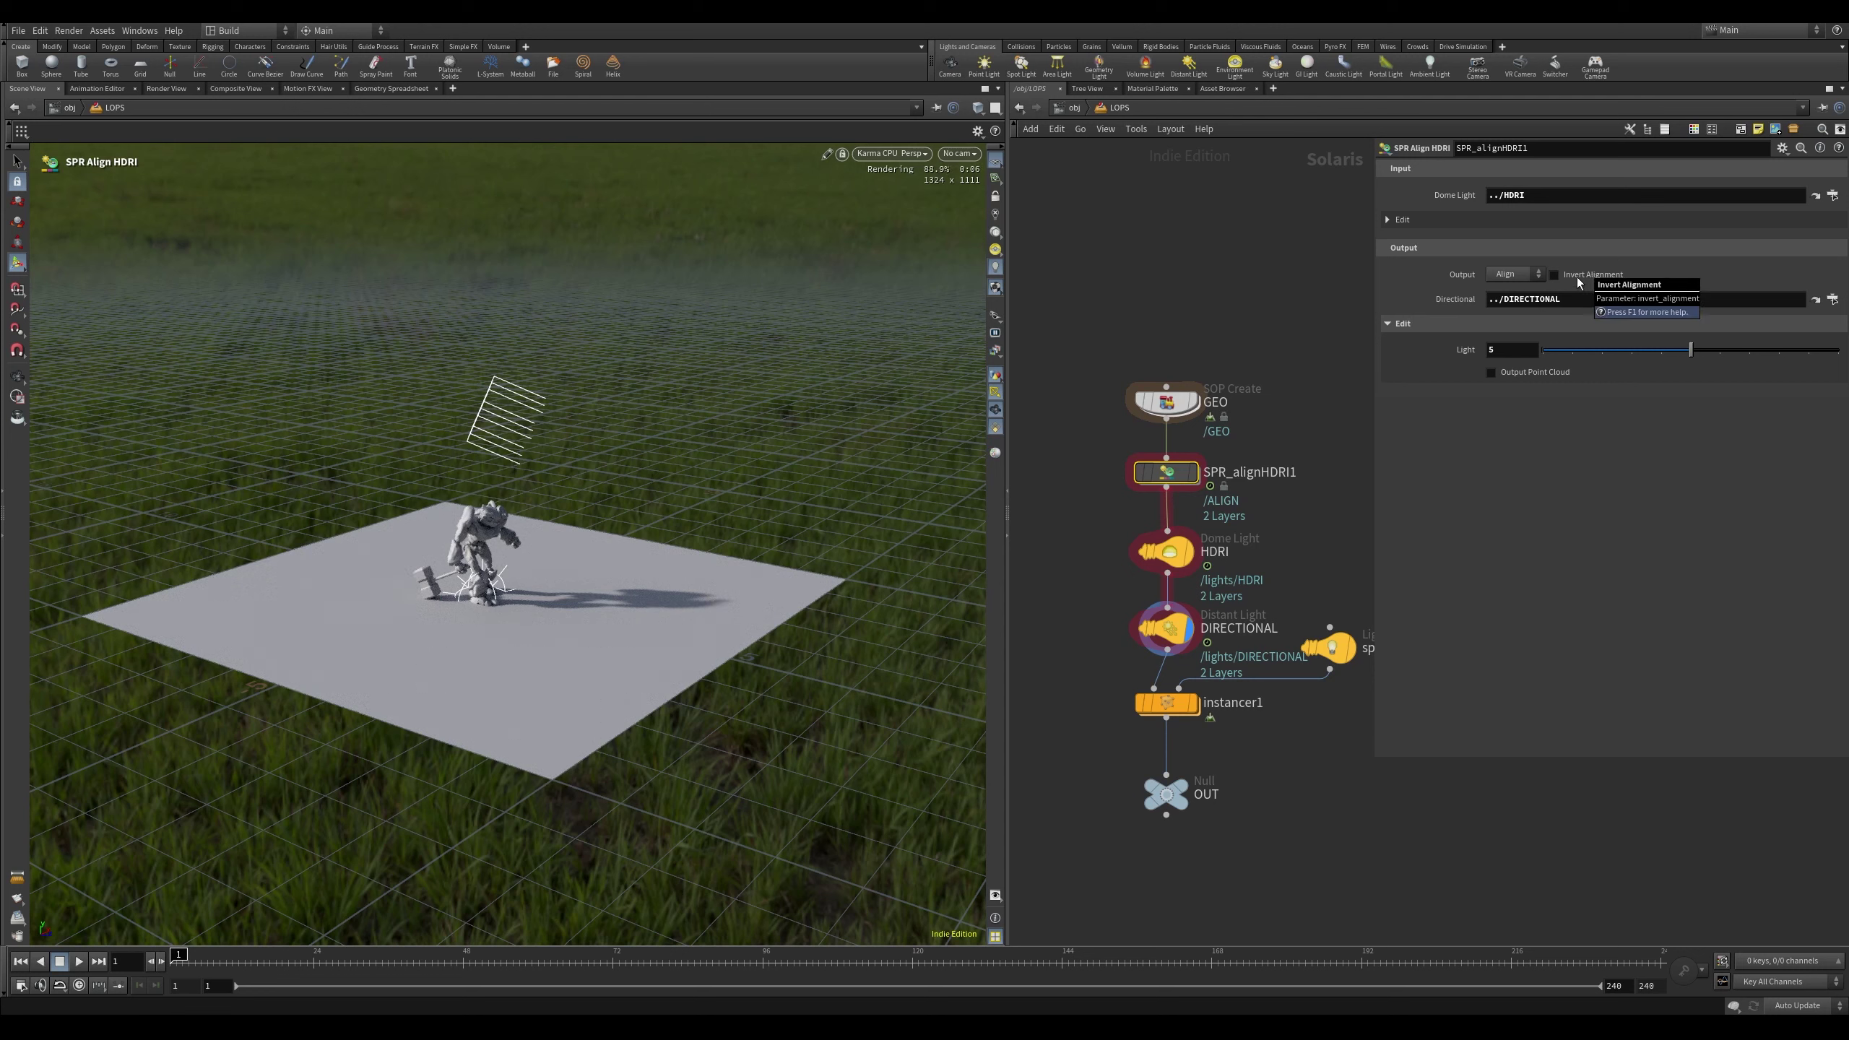
pyautogui.click(1578, 277)
pyautogui.click(1163, 628)
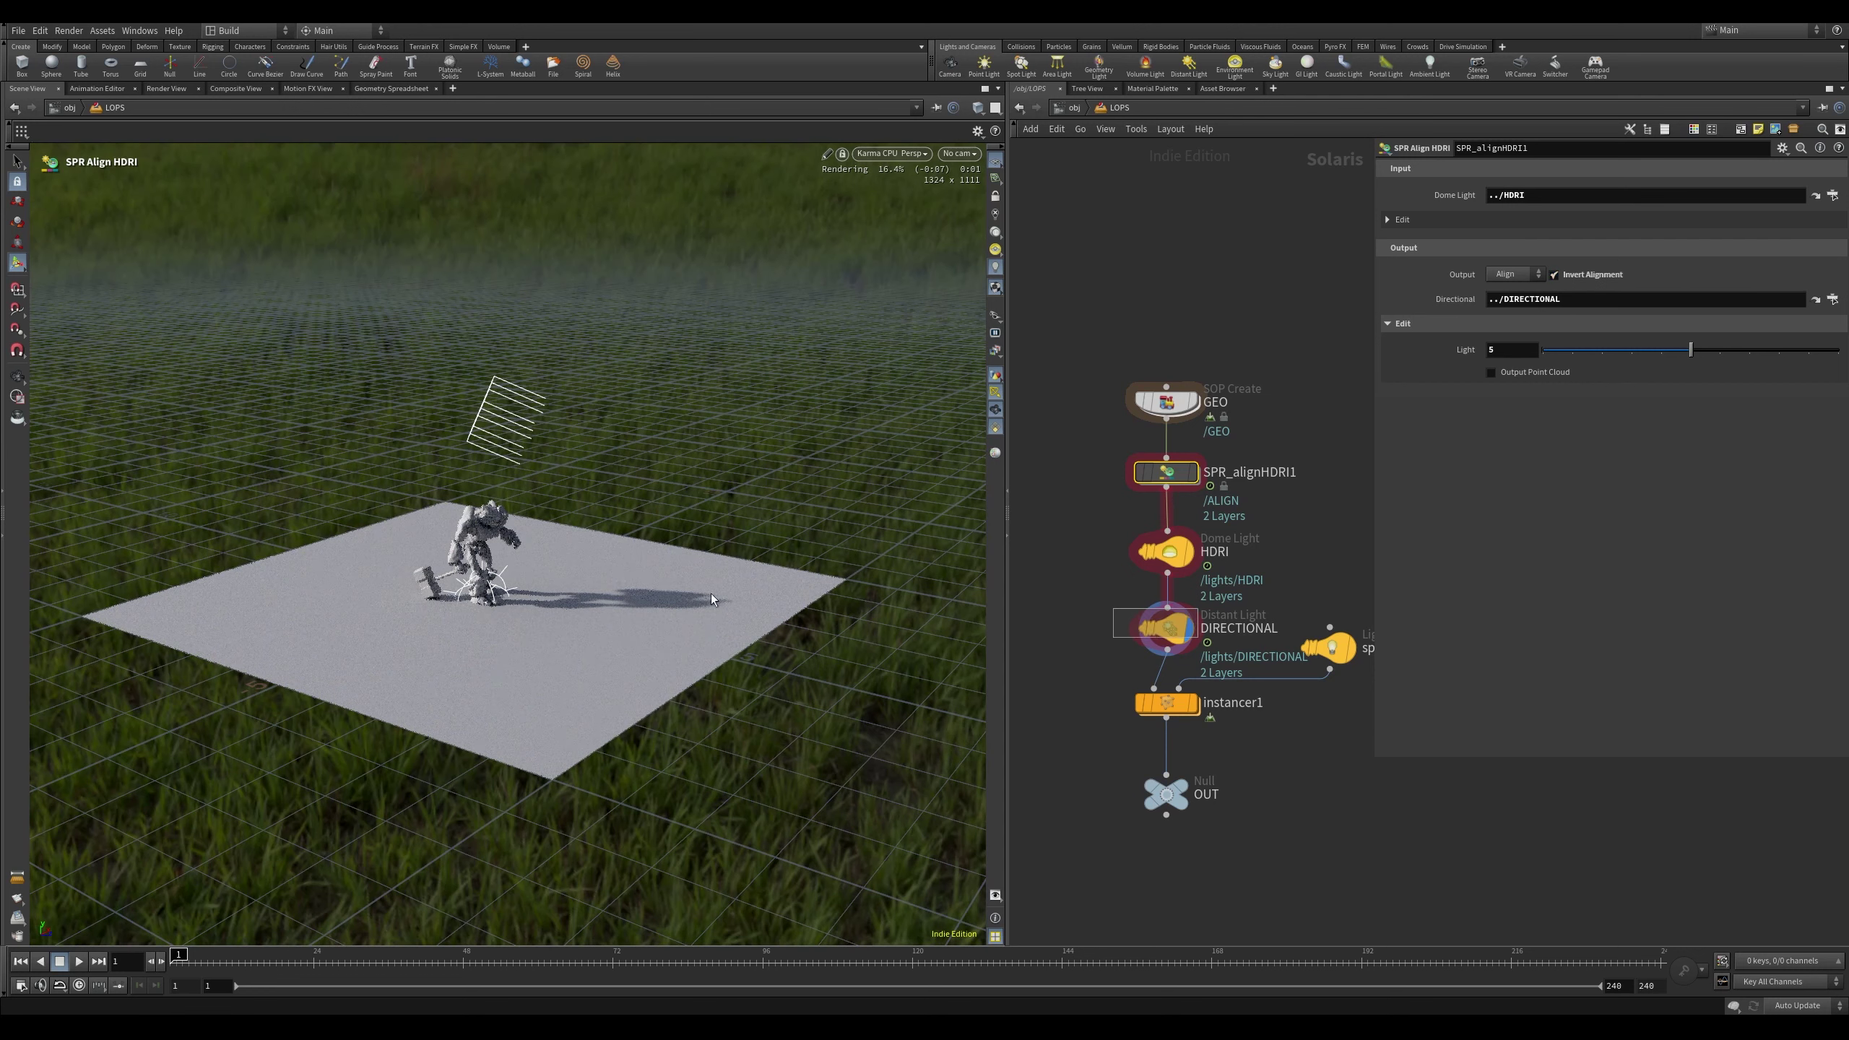
pyautogui.moveTo(546, 381); pyautogui.dragTo(471, 402)
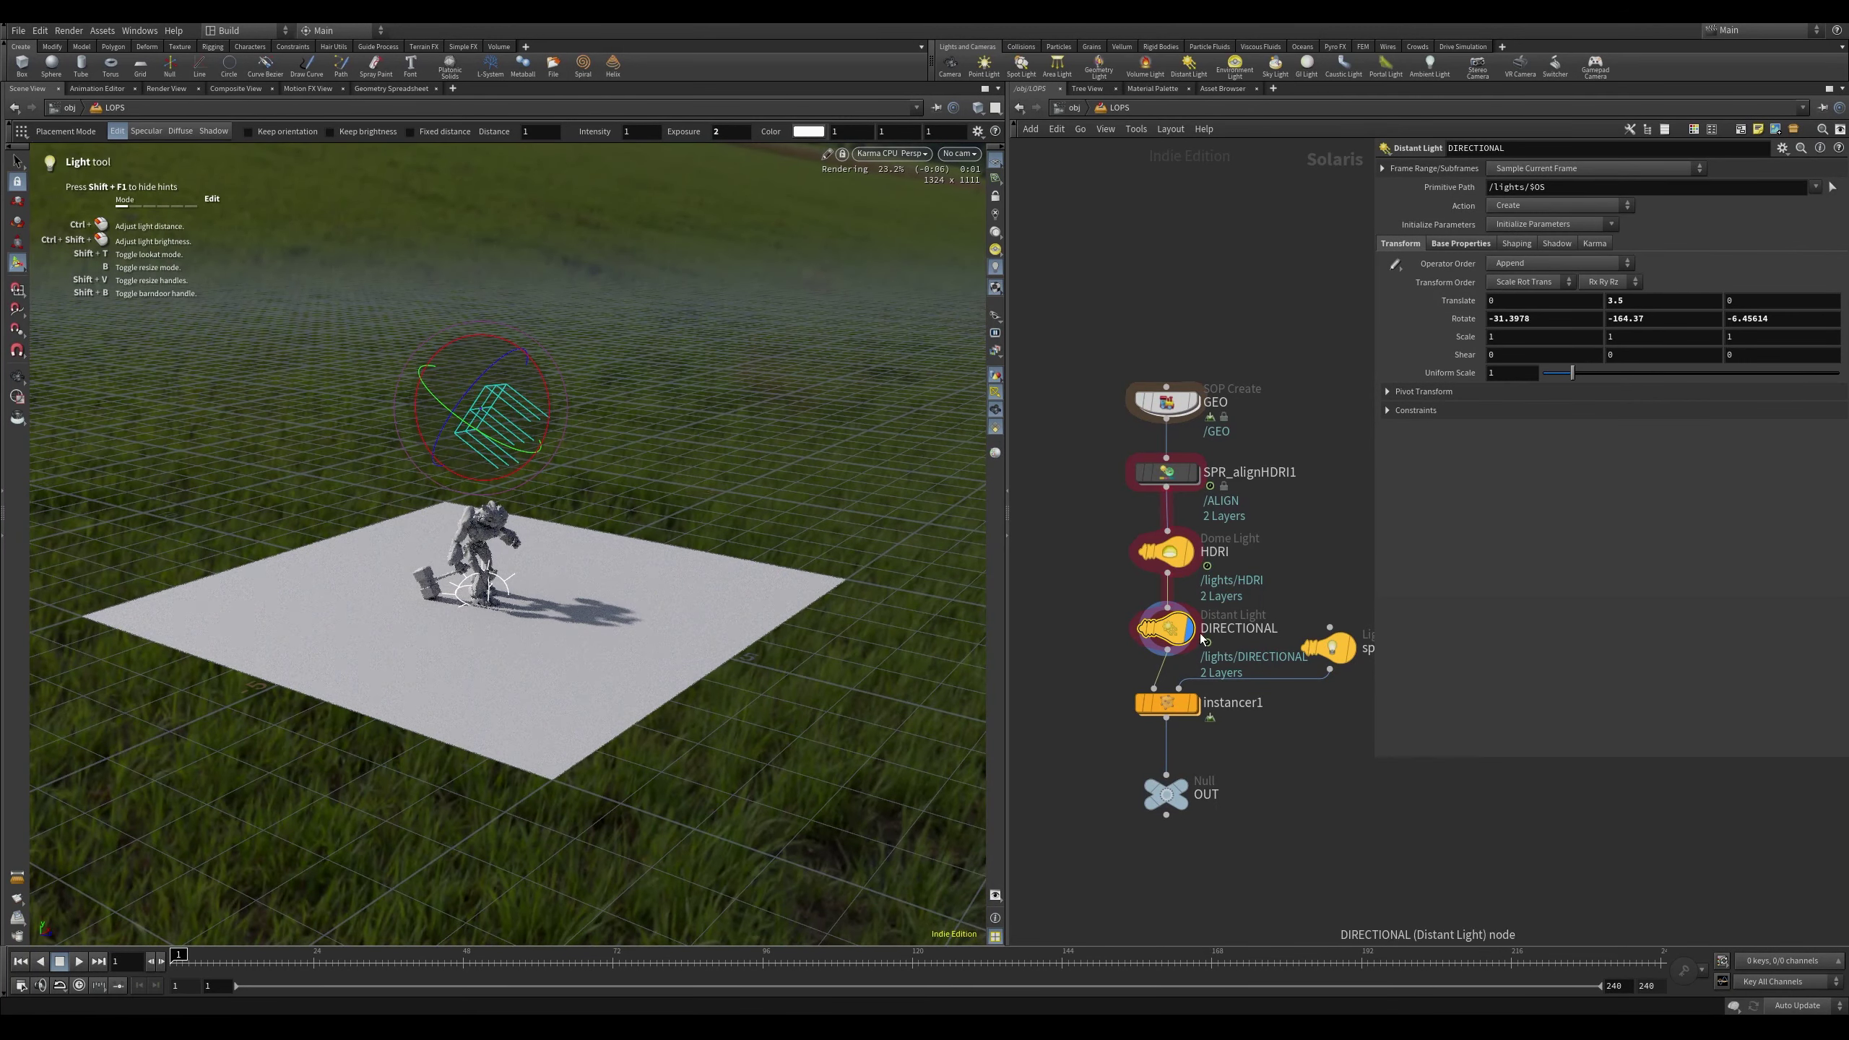
# Toggle the DIRECTIONAL light's bypass to compare shadows, and rotate the light to about -24, -136, -4 degrees
pyautogui.click(1134, 603)
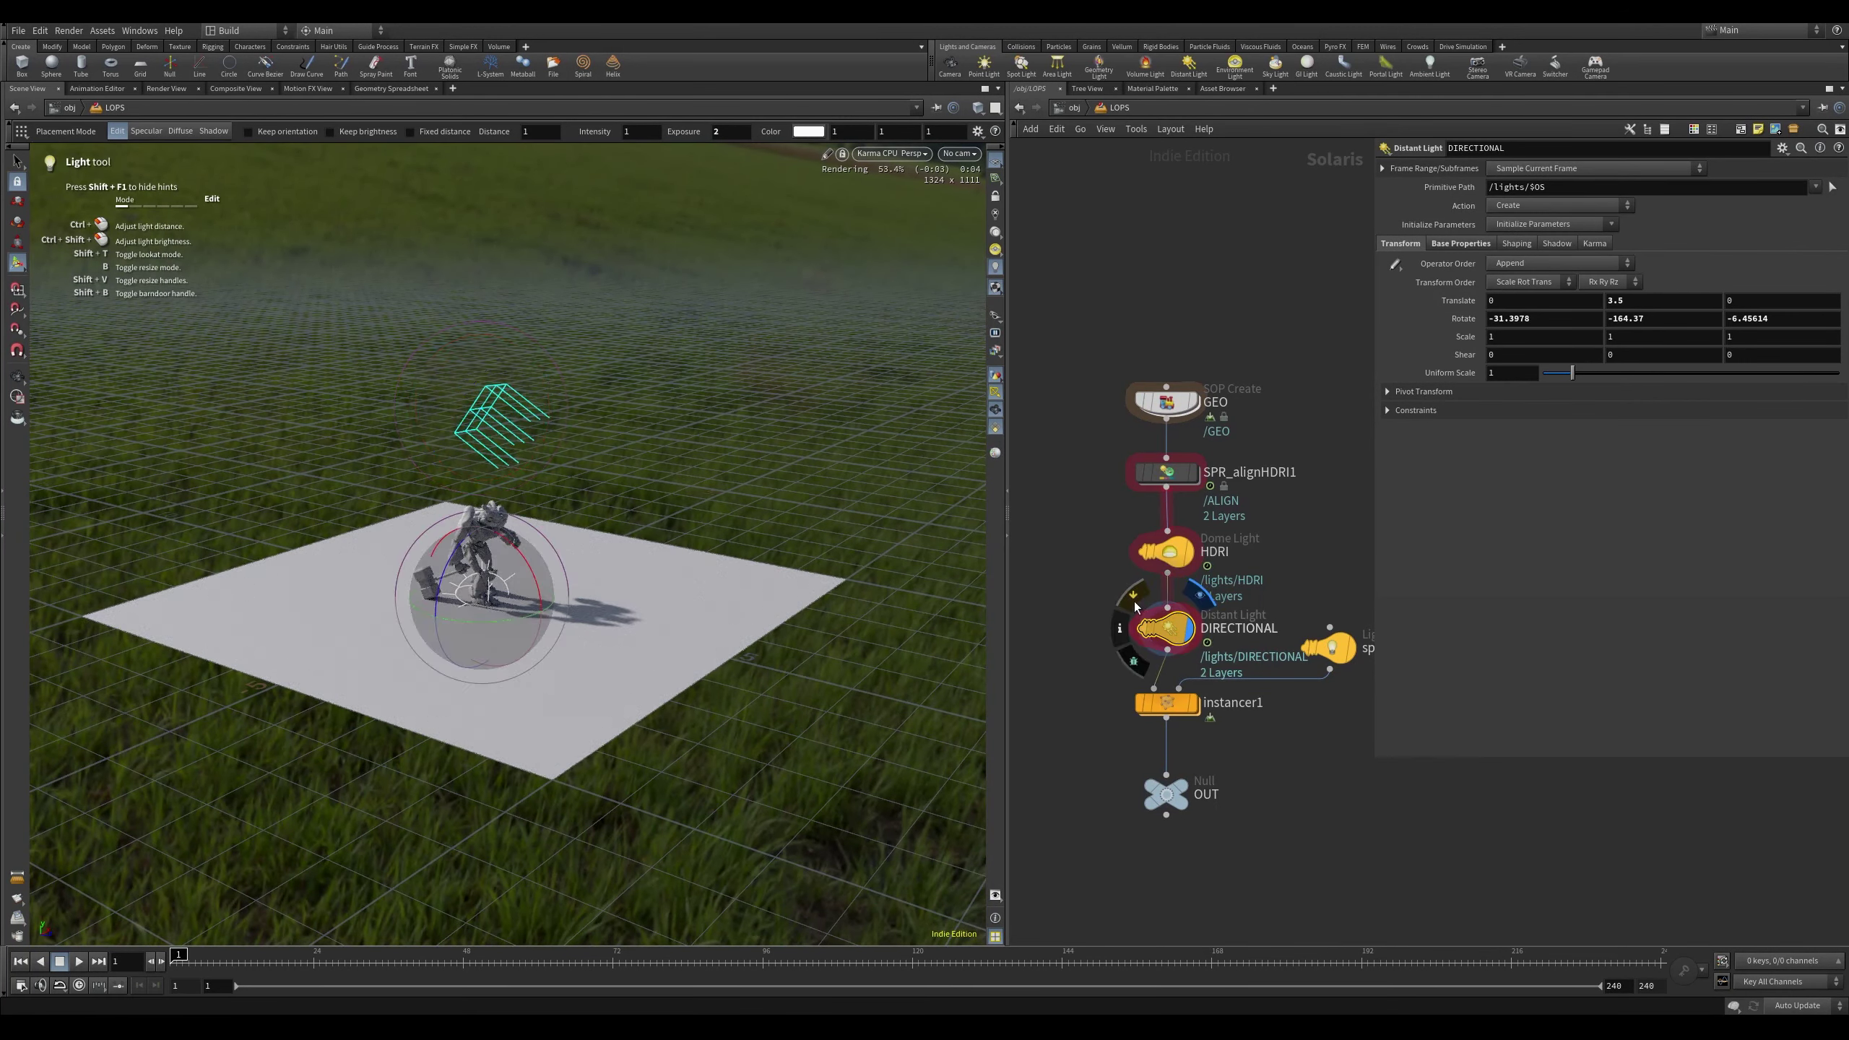
pyautogui.click(1134, 603)
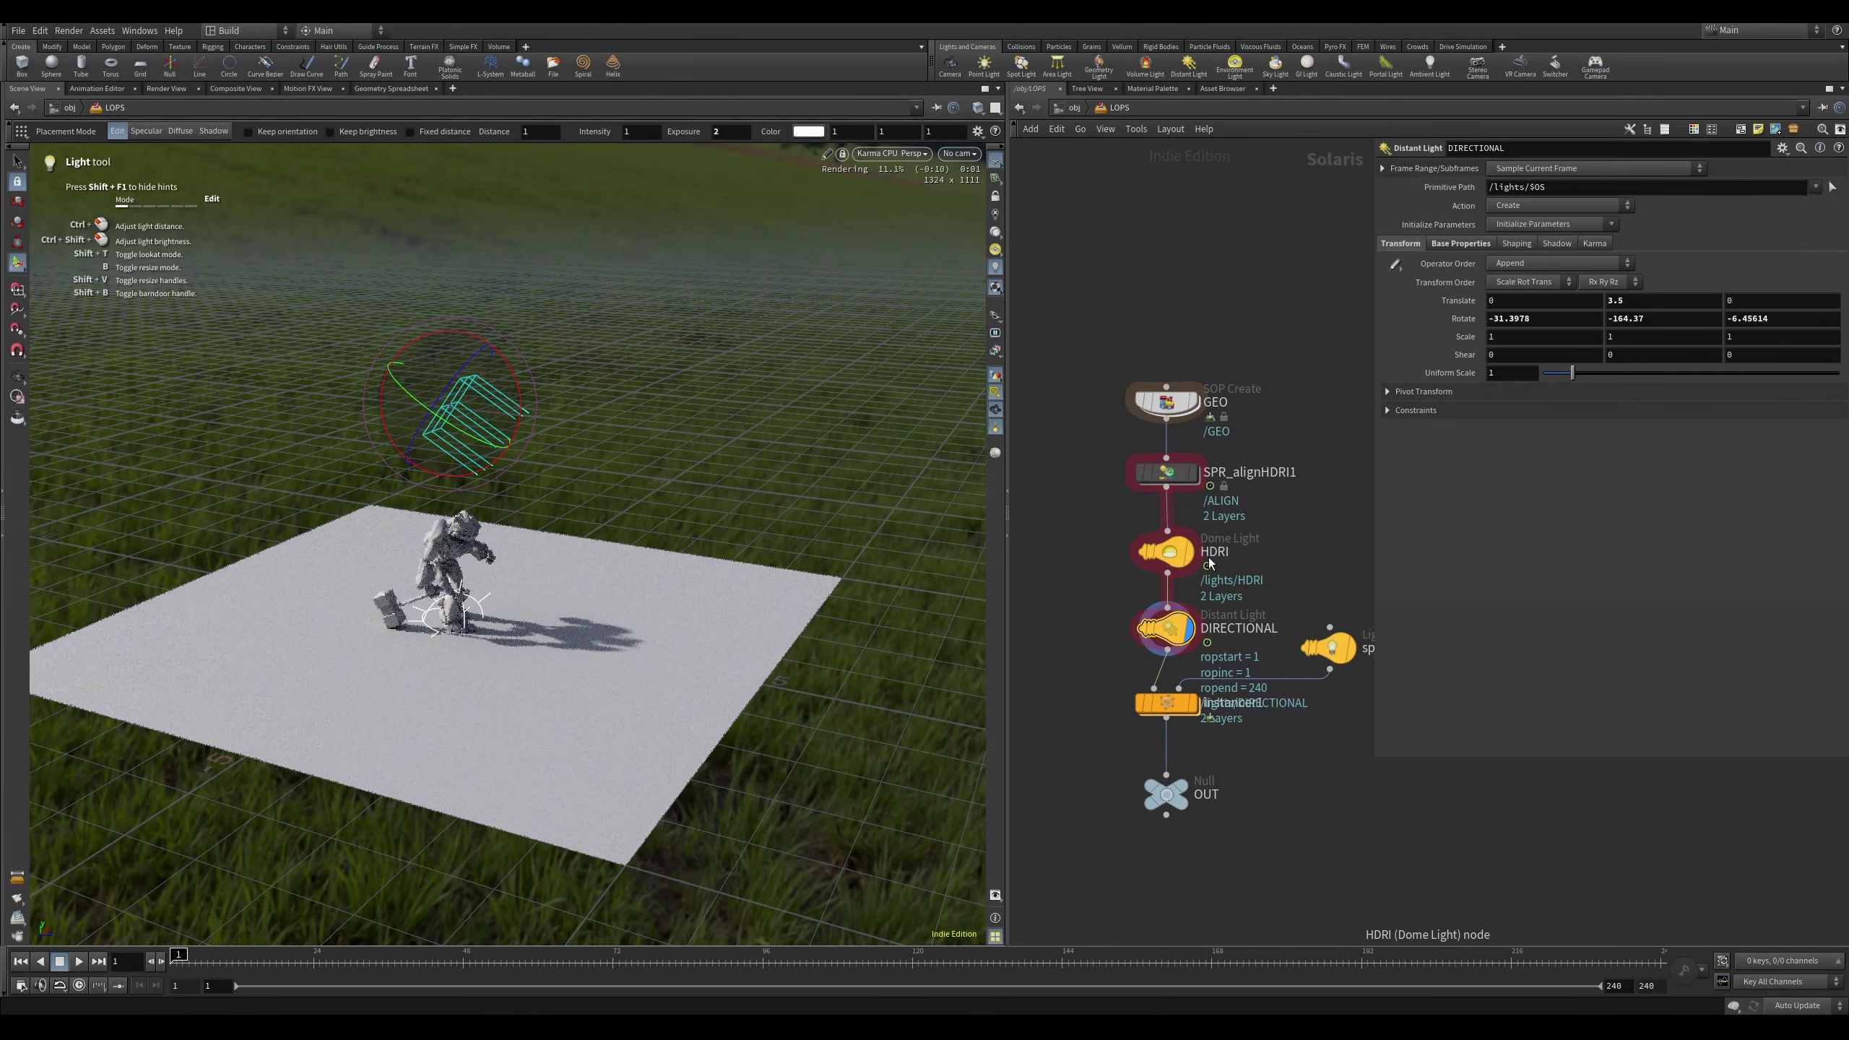
pyautogui.moveTo(644, 438); pyautogui.dragTo(396, 391)
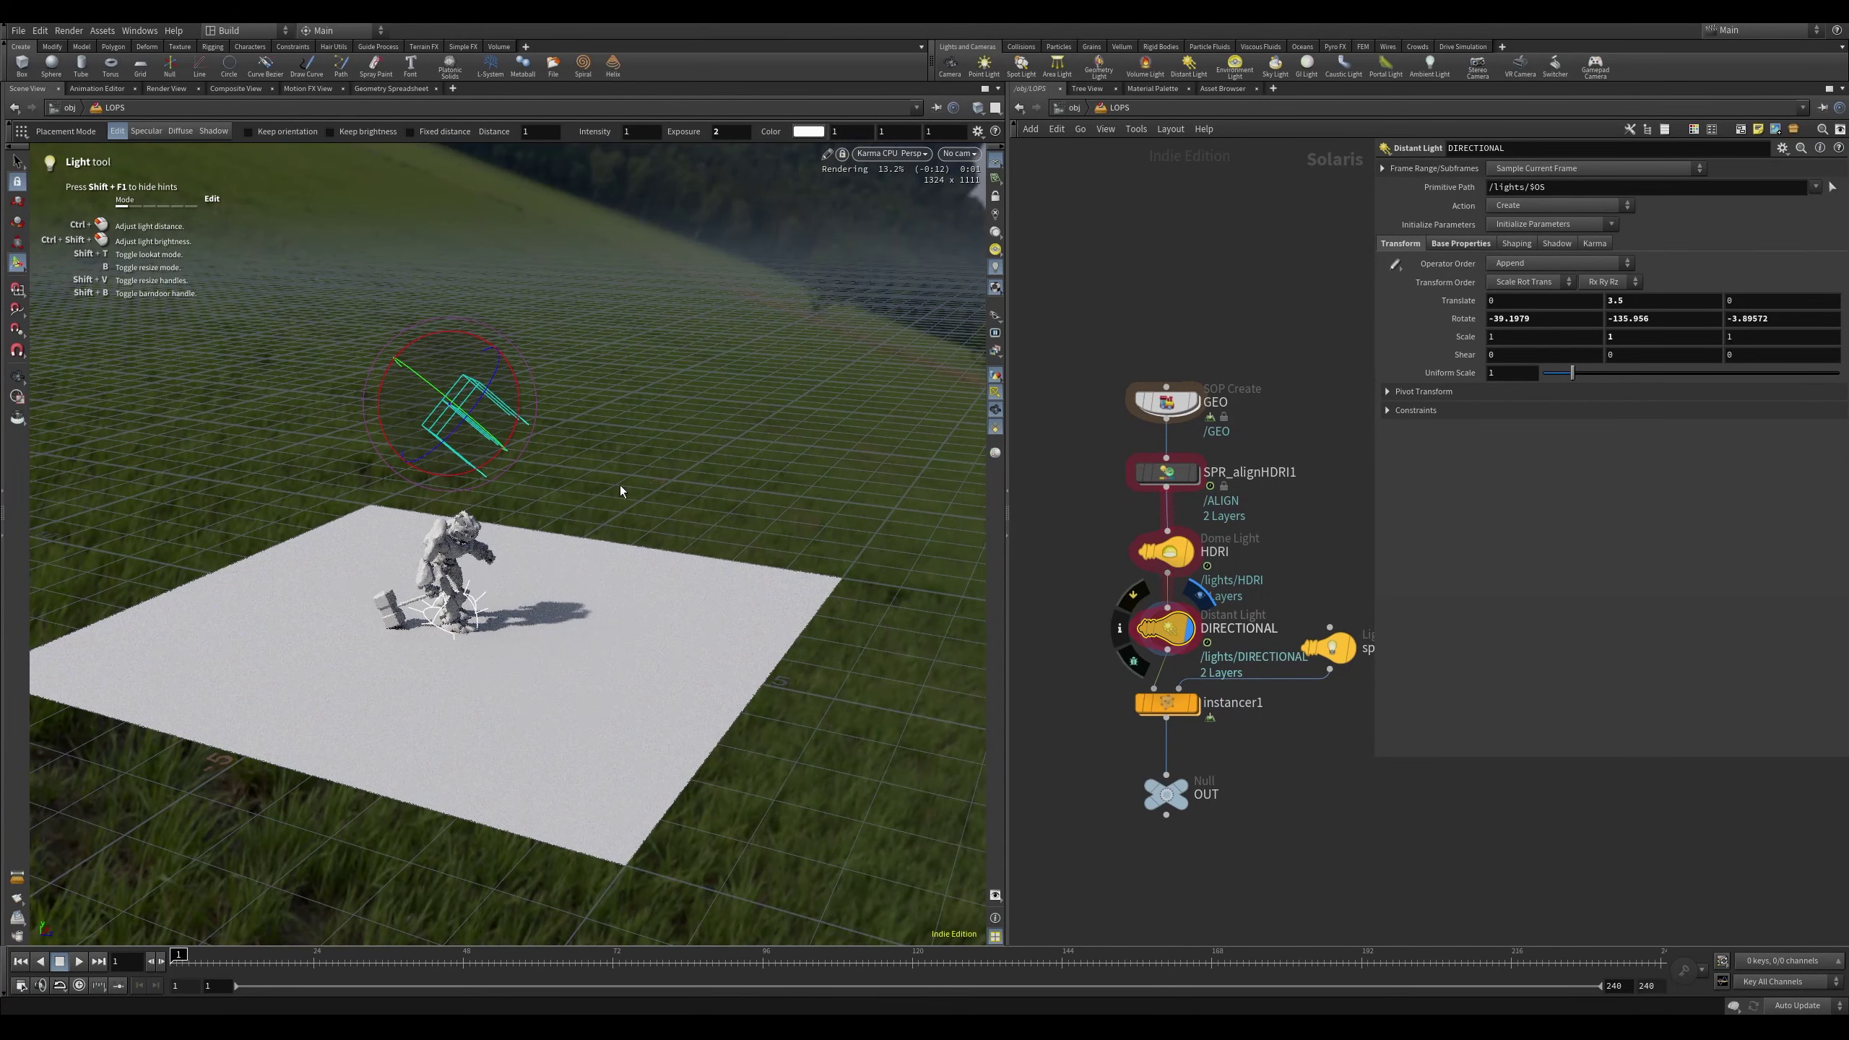
pyautogui.moveTo(513, 380); pyautogui.dragTo(505, 363)
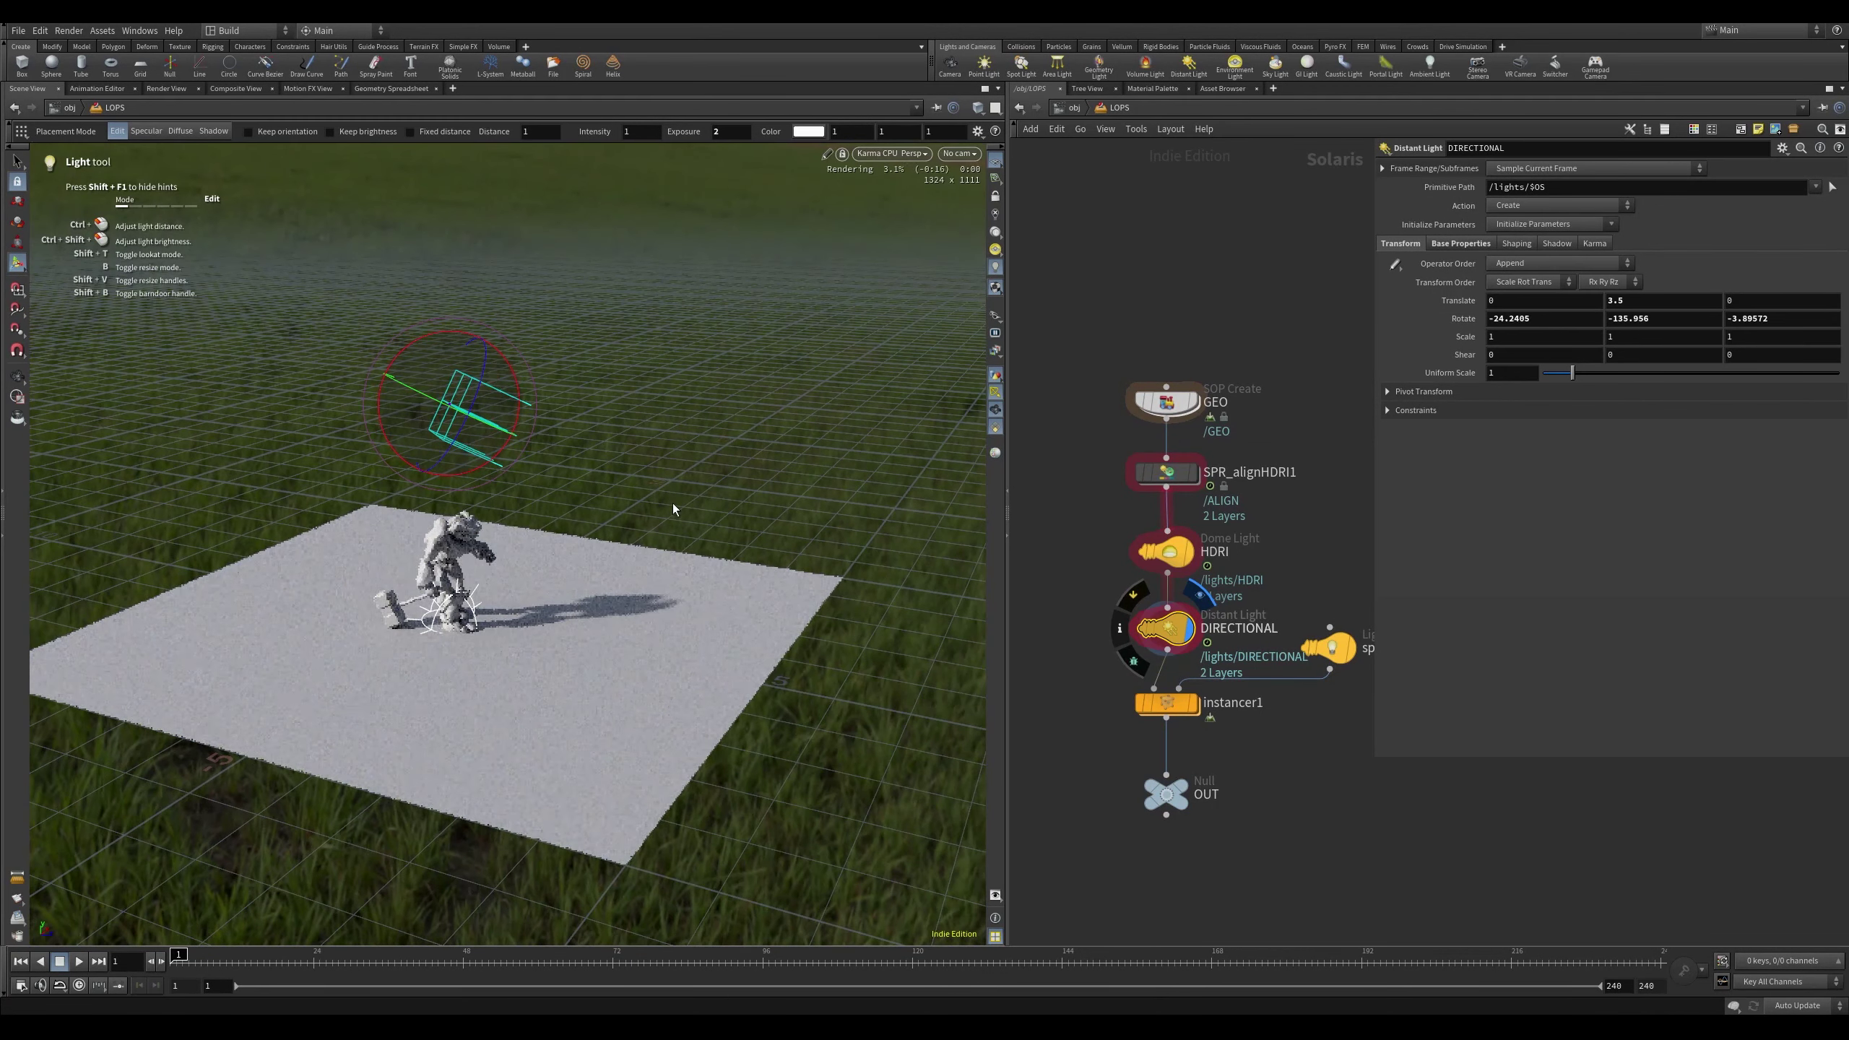
# Load cape_hill_4k.exr from the SUN_SKY folder as the HDRI dome light's texture and view the aligned shadow
pyautogui.moveTo(1103, 523); pyautogui.dragTo(1296, 567)
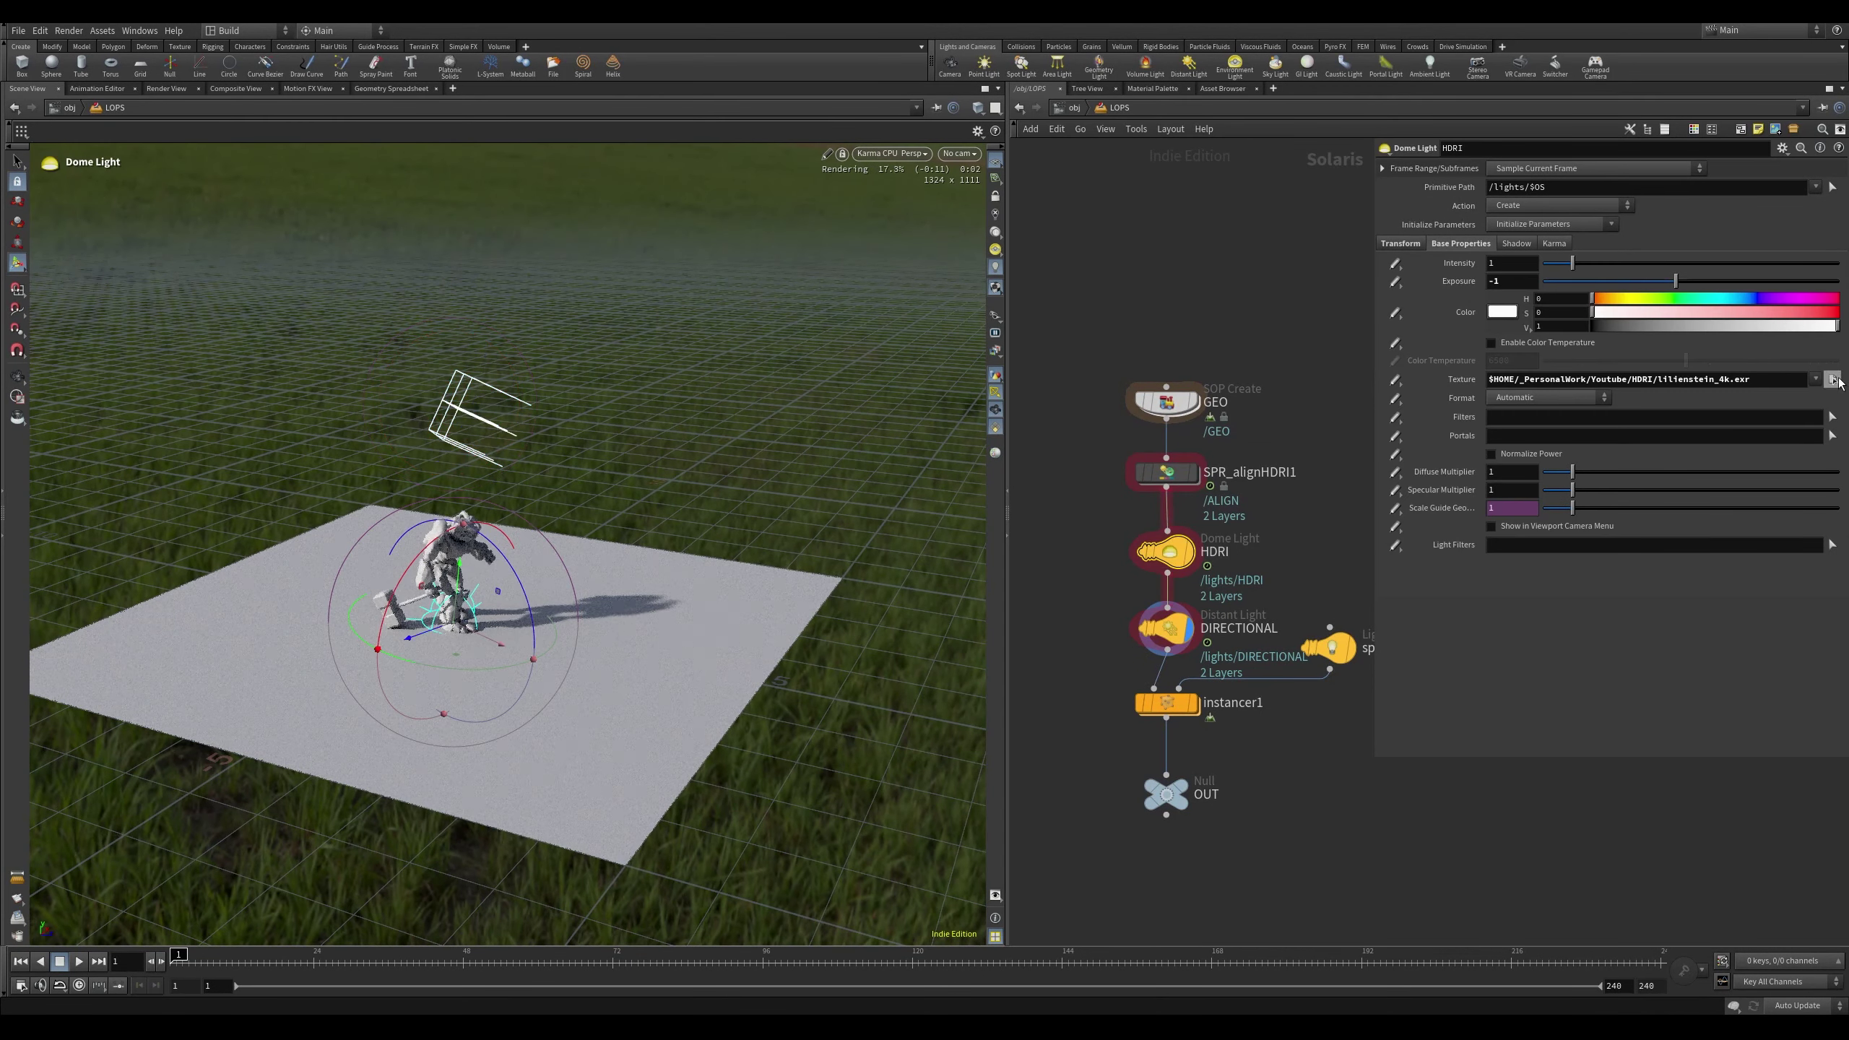
pyautogui.click(1834, 380)
pyautogui.click(1524, 277)
pyautogui.click(1756, 554)
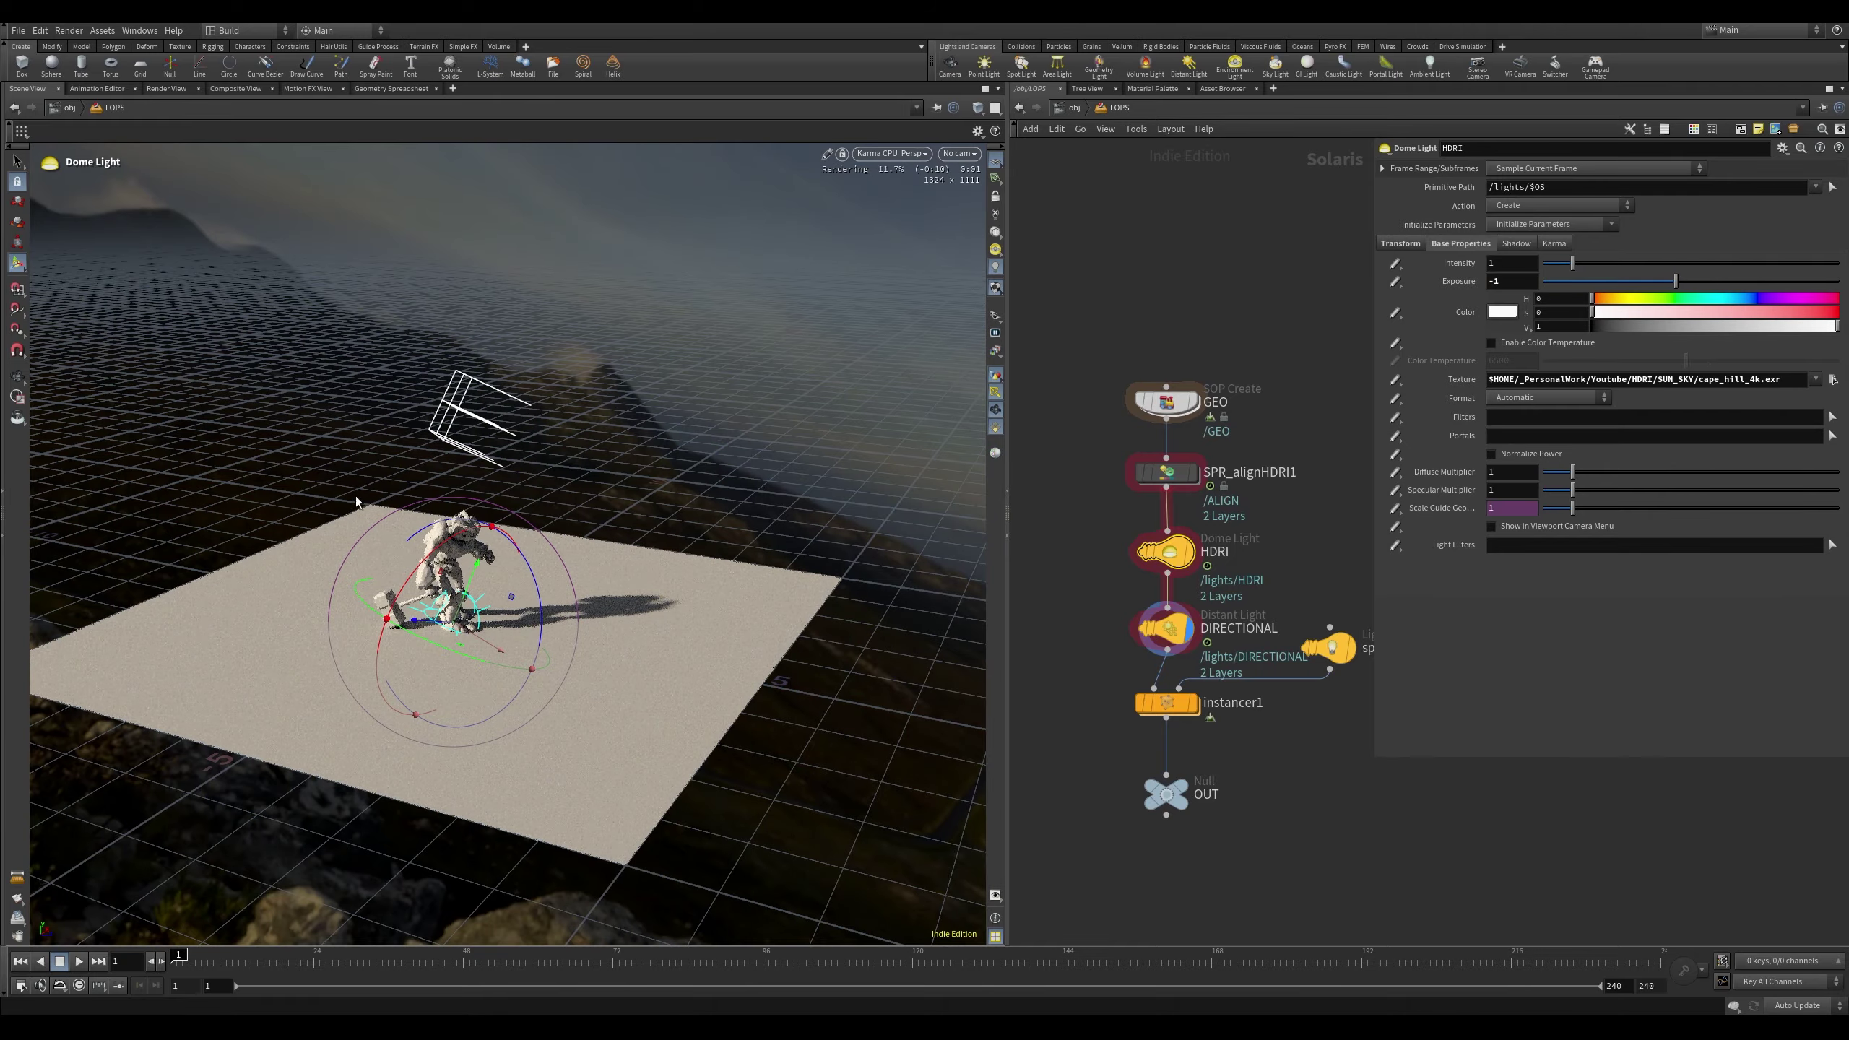
pyautogui.keyDown('alt'); pyautogui.moveTo(669, 436); pyautogui.dragTo(610, 388); pyautogui.keyUp('alt')
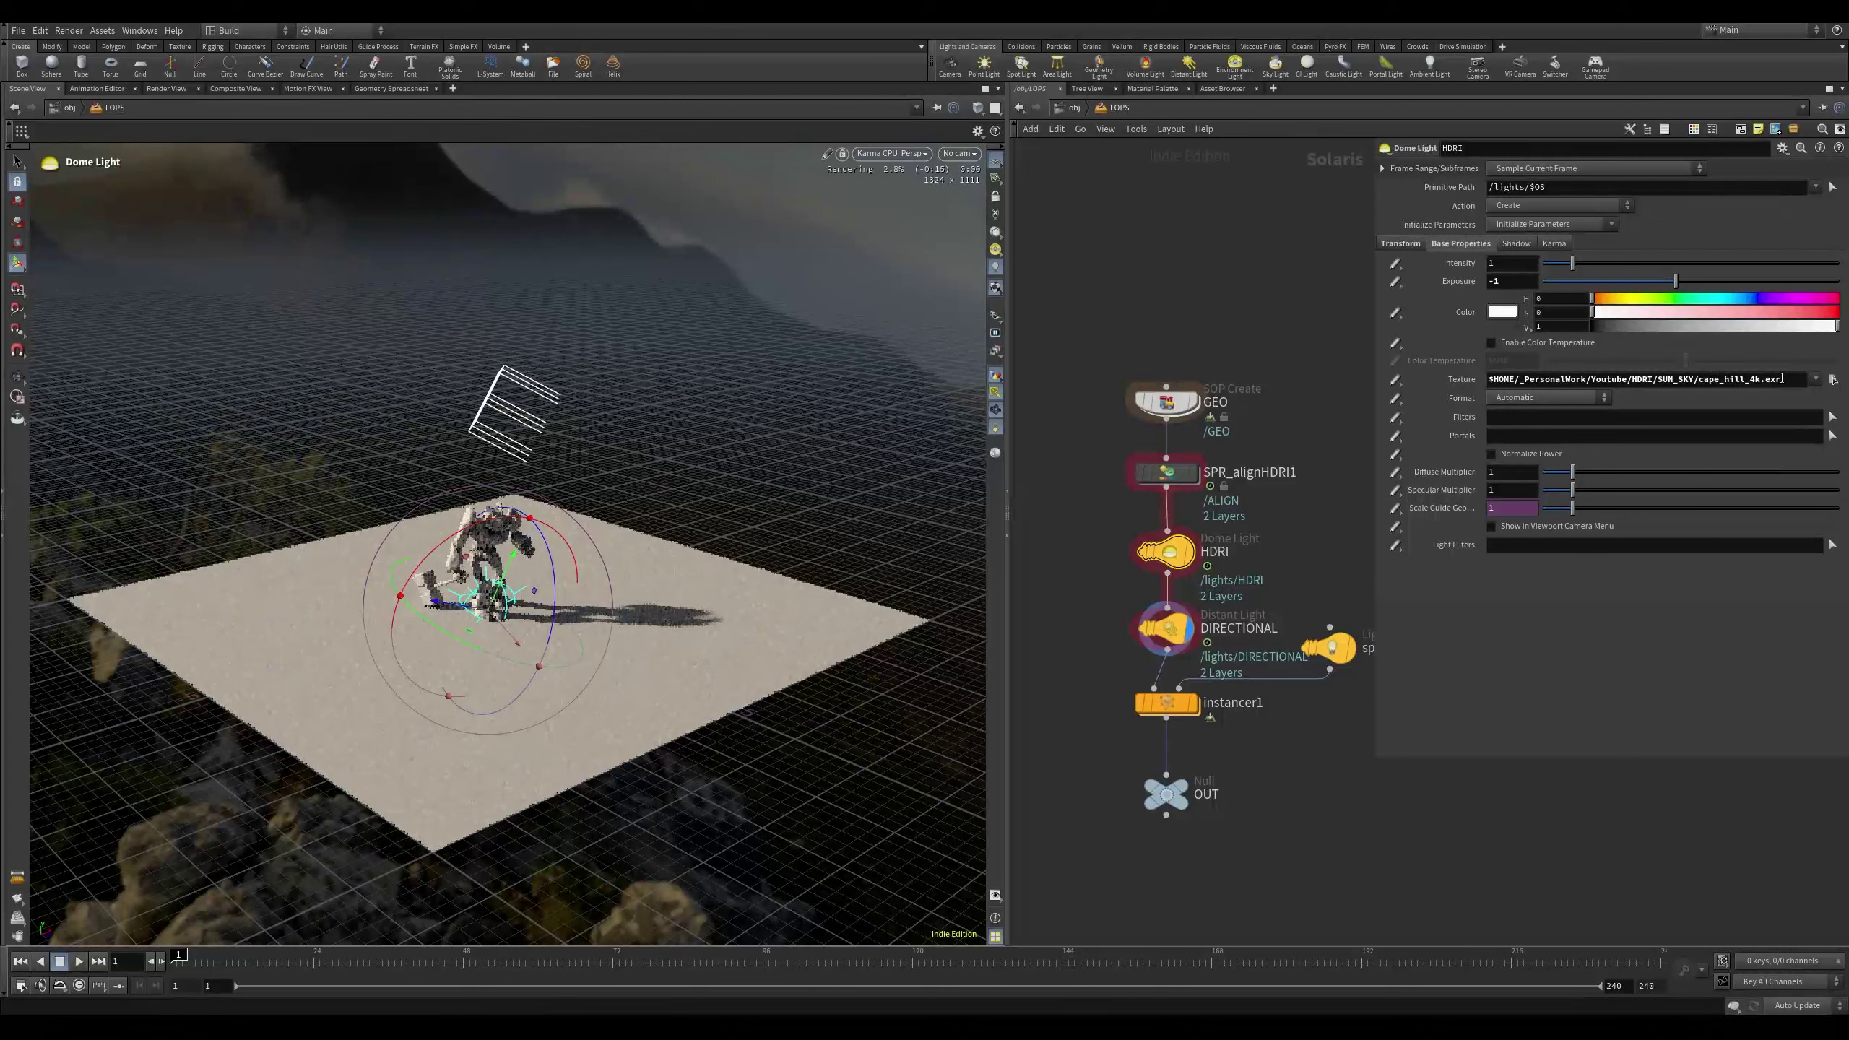
# Replace the HDRI dome light's texture with rooitou_park_4k.exr
pyautogui.click(1833, 380)
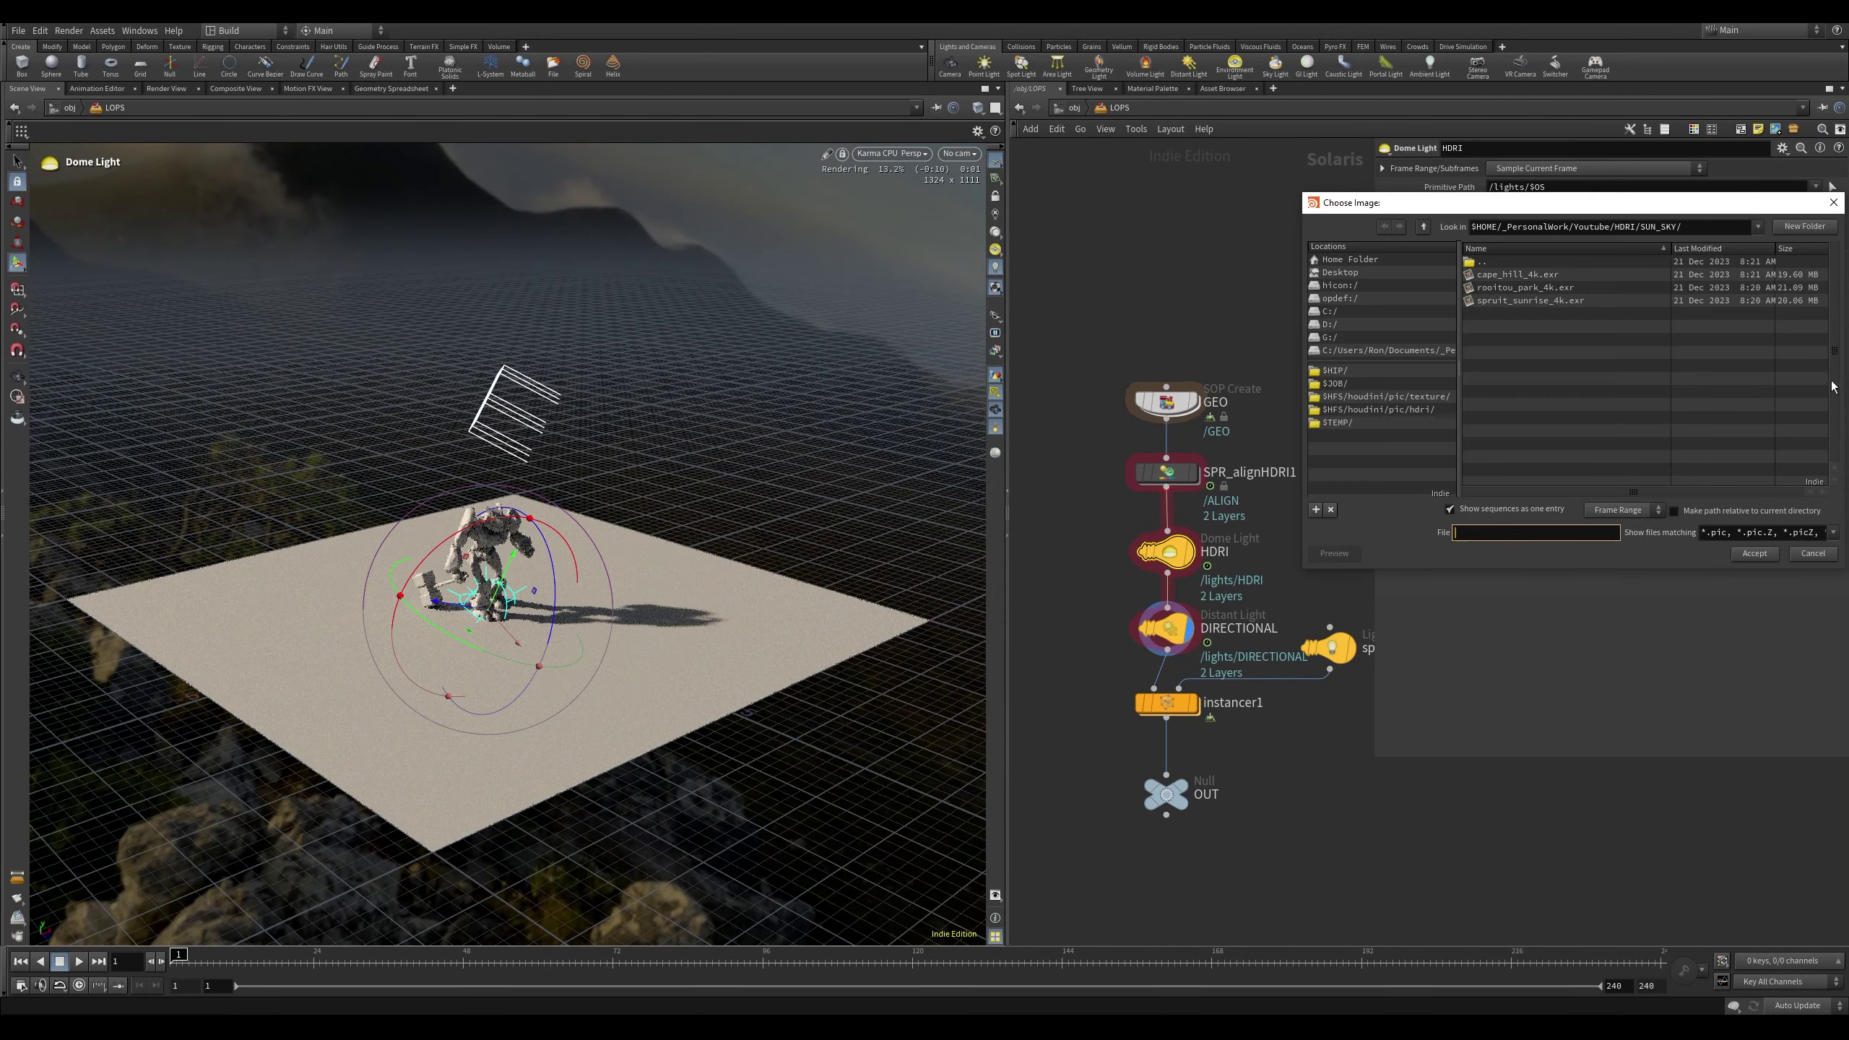
pyautogui.click(1508, 288)
pyautogui.click(1755, 554)
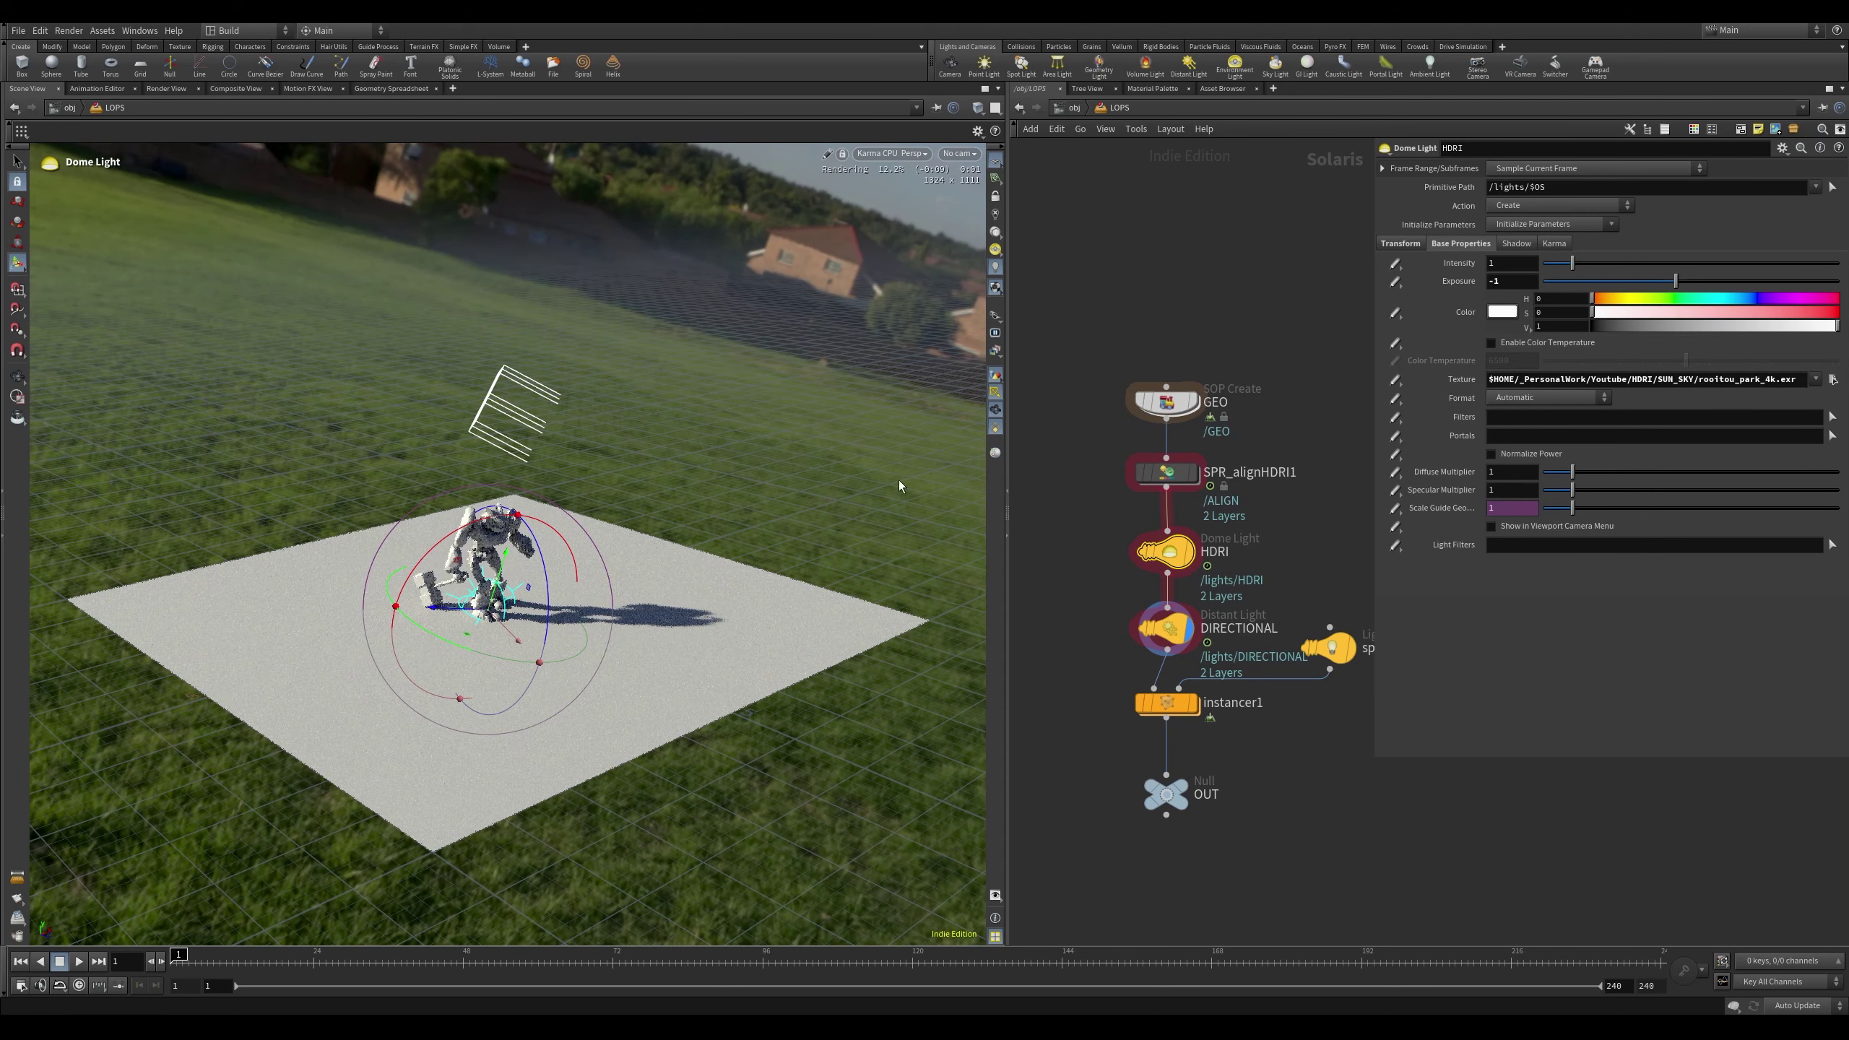
# Replace the HDRI dome light's texture with spruit_sunrise_4k.exr
pyautogui.click(1833, 378)
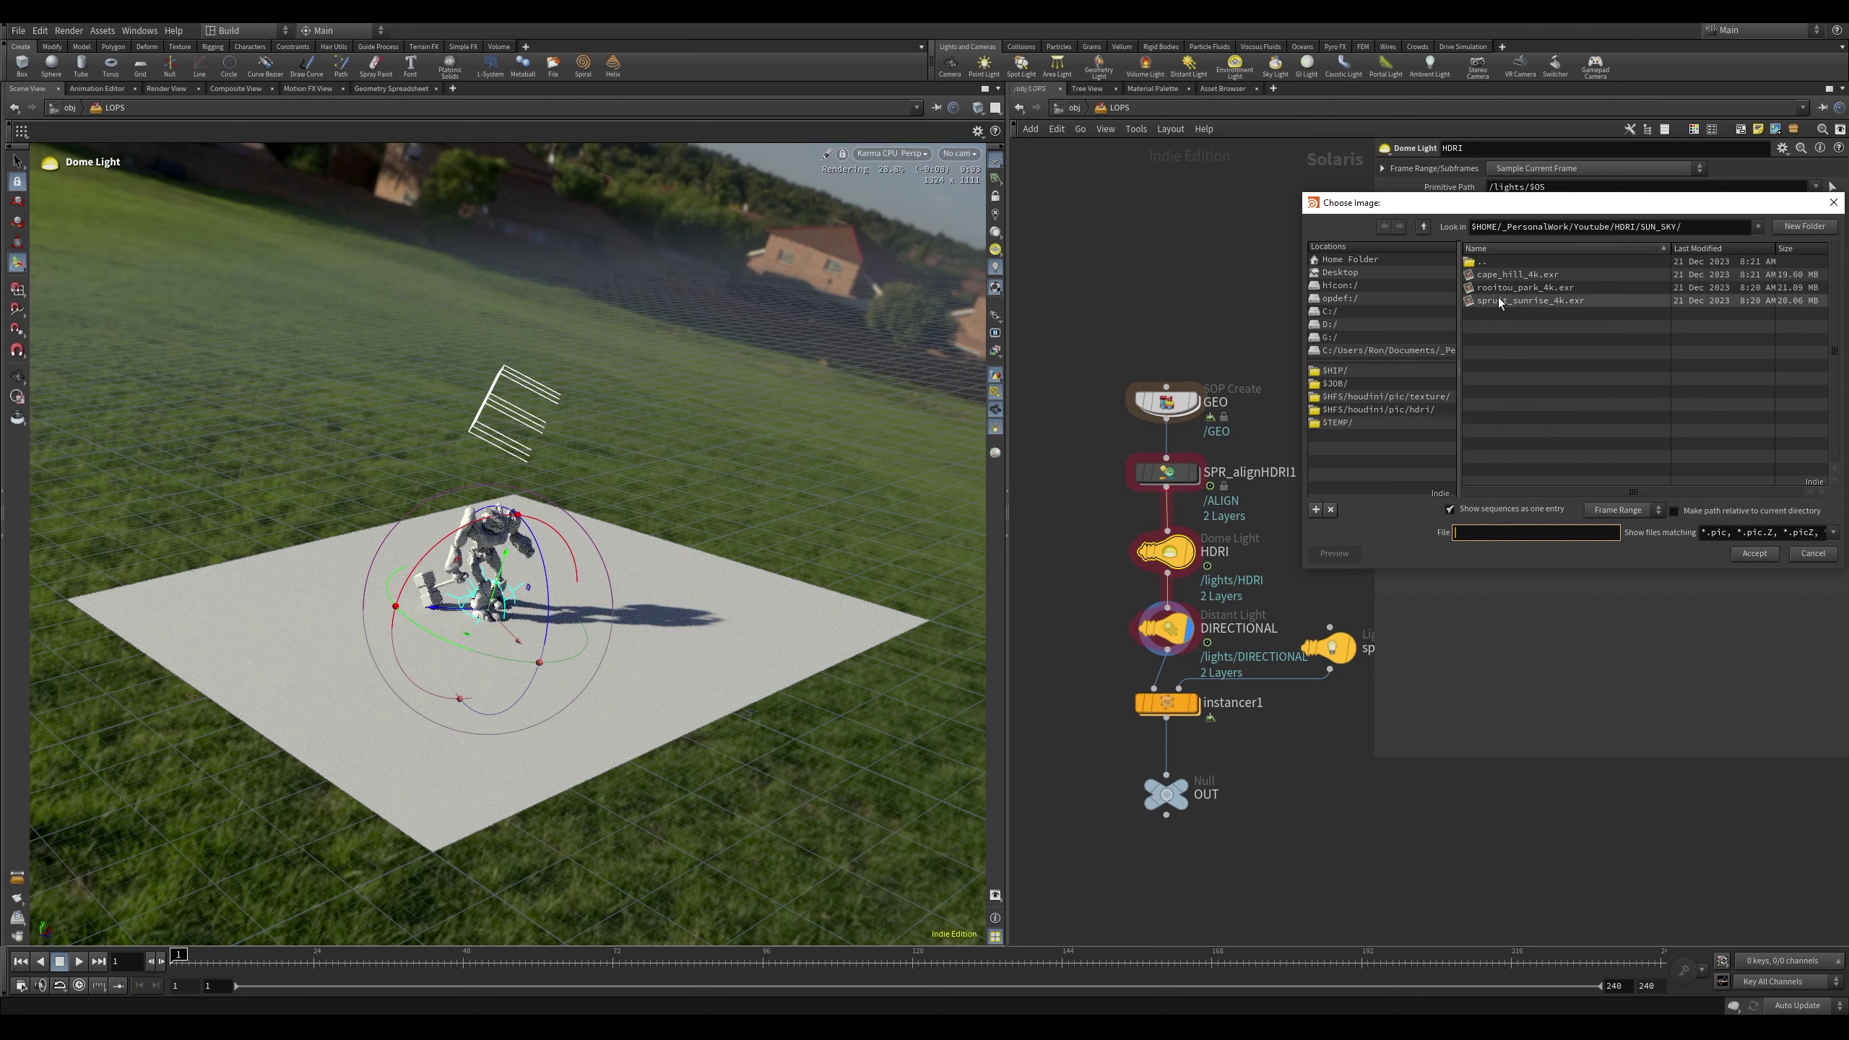
pyautogui.click(1515, 301)
pyautogui.click(1755, 554)
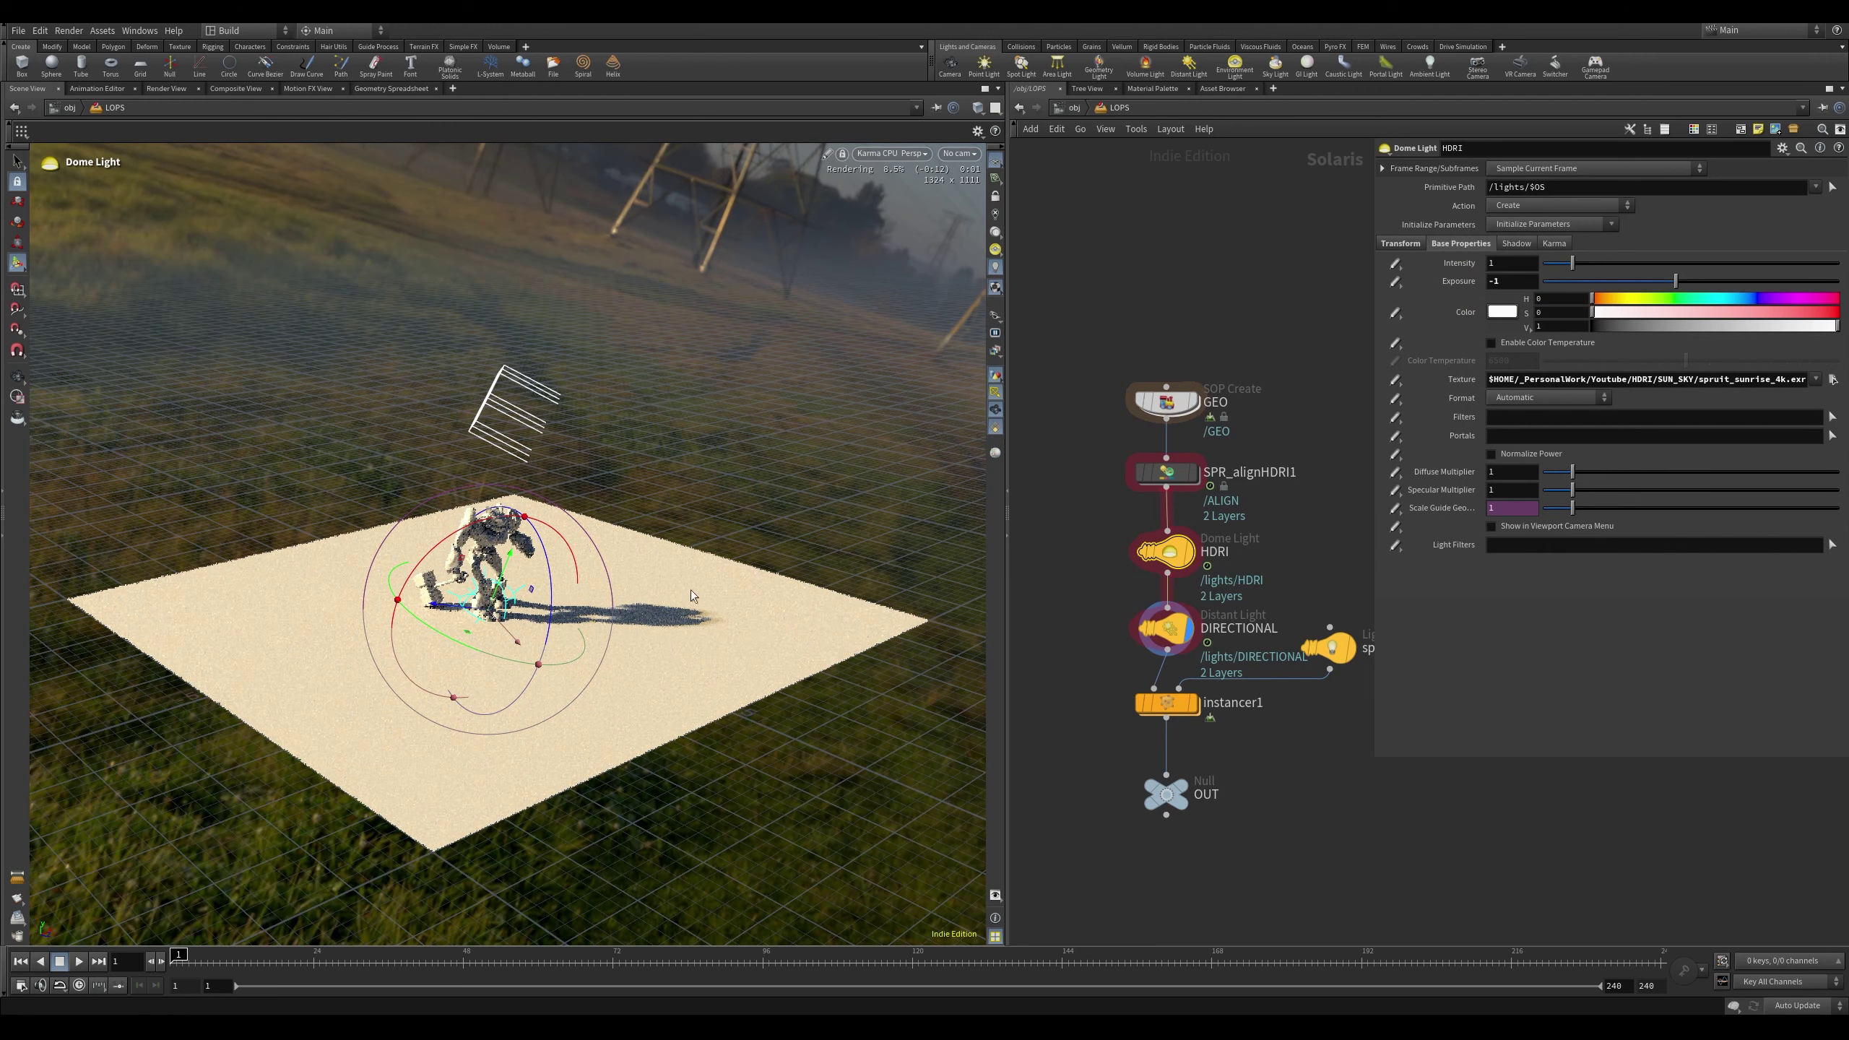
# Switch the viewport renderer to Houdini GL and set the SPR_alignHDRI1 node's output to Cutout
pyautogui.press('Escape')
pyautogui.moveTo(634, 461); pyautogui.dragTo(700, 453)
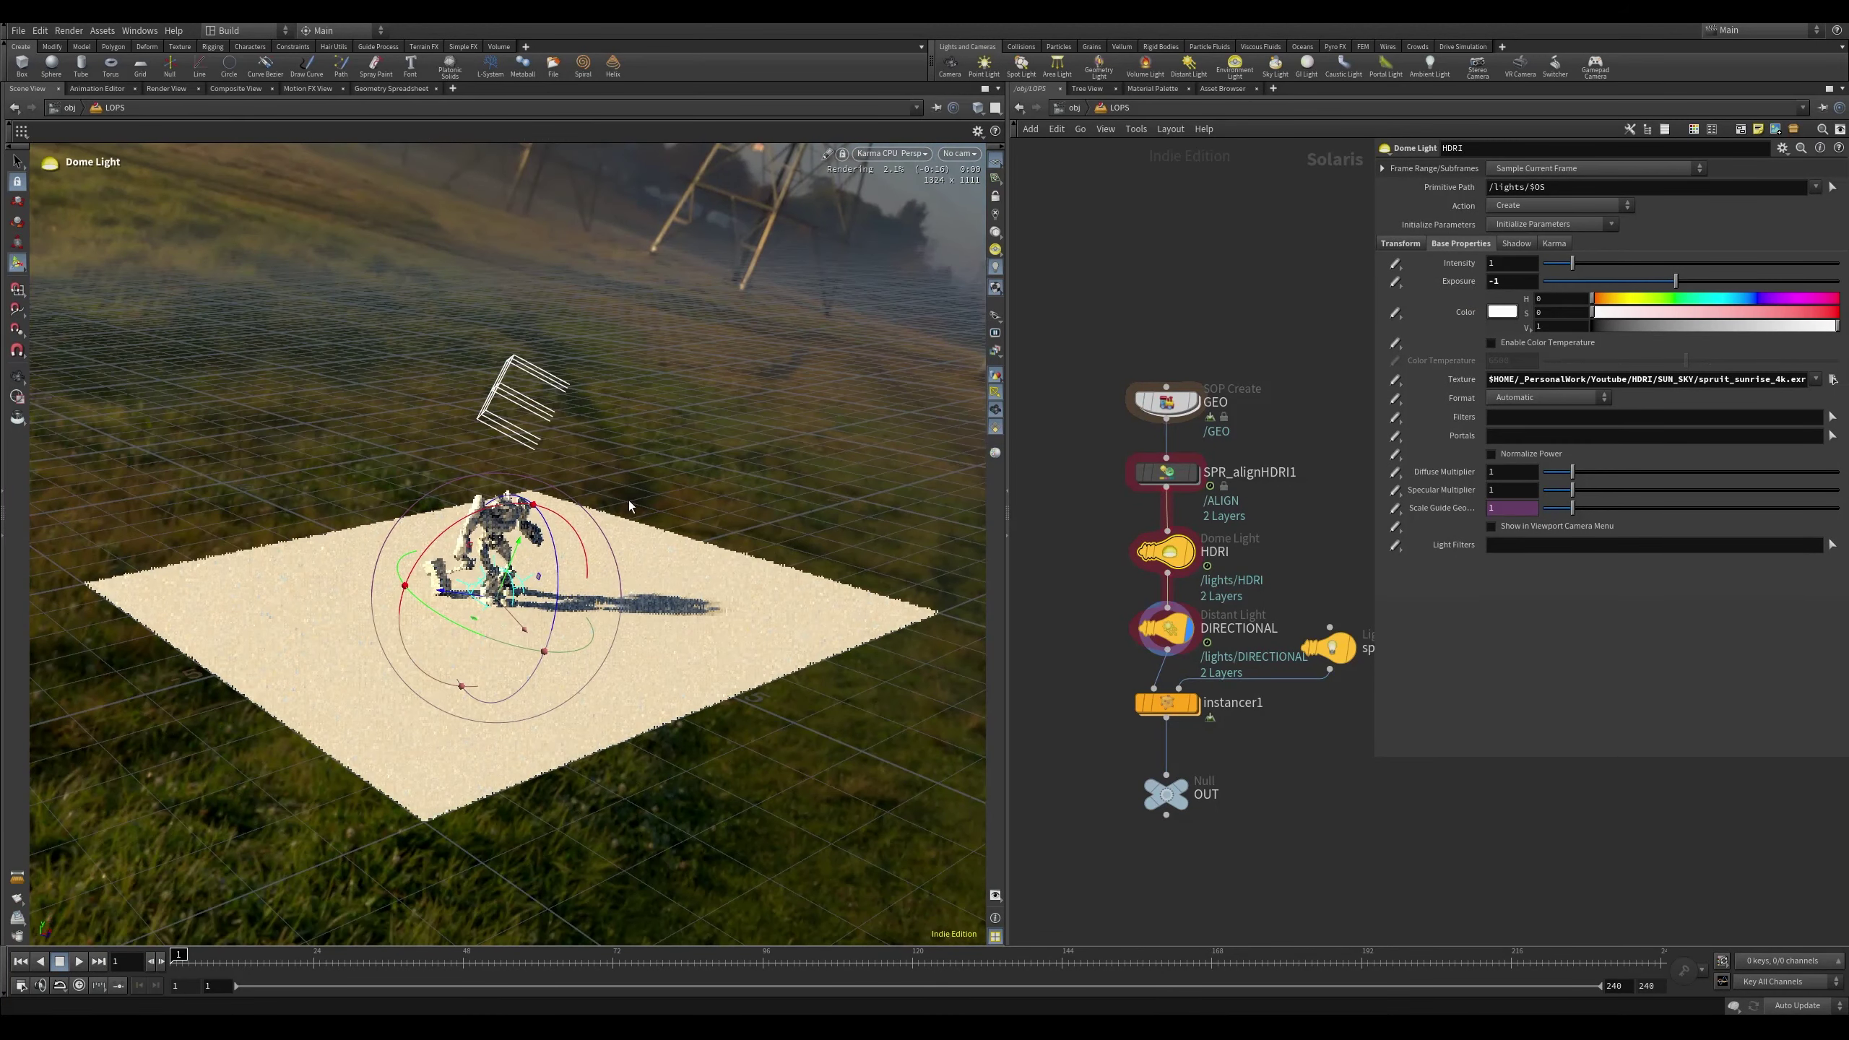
pyautogui.click(1187, 477)
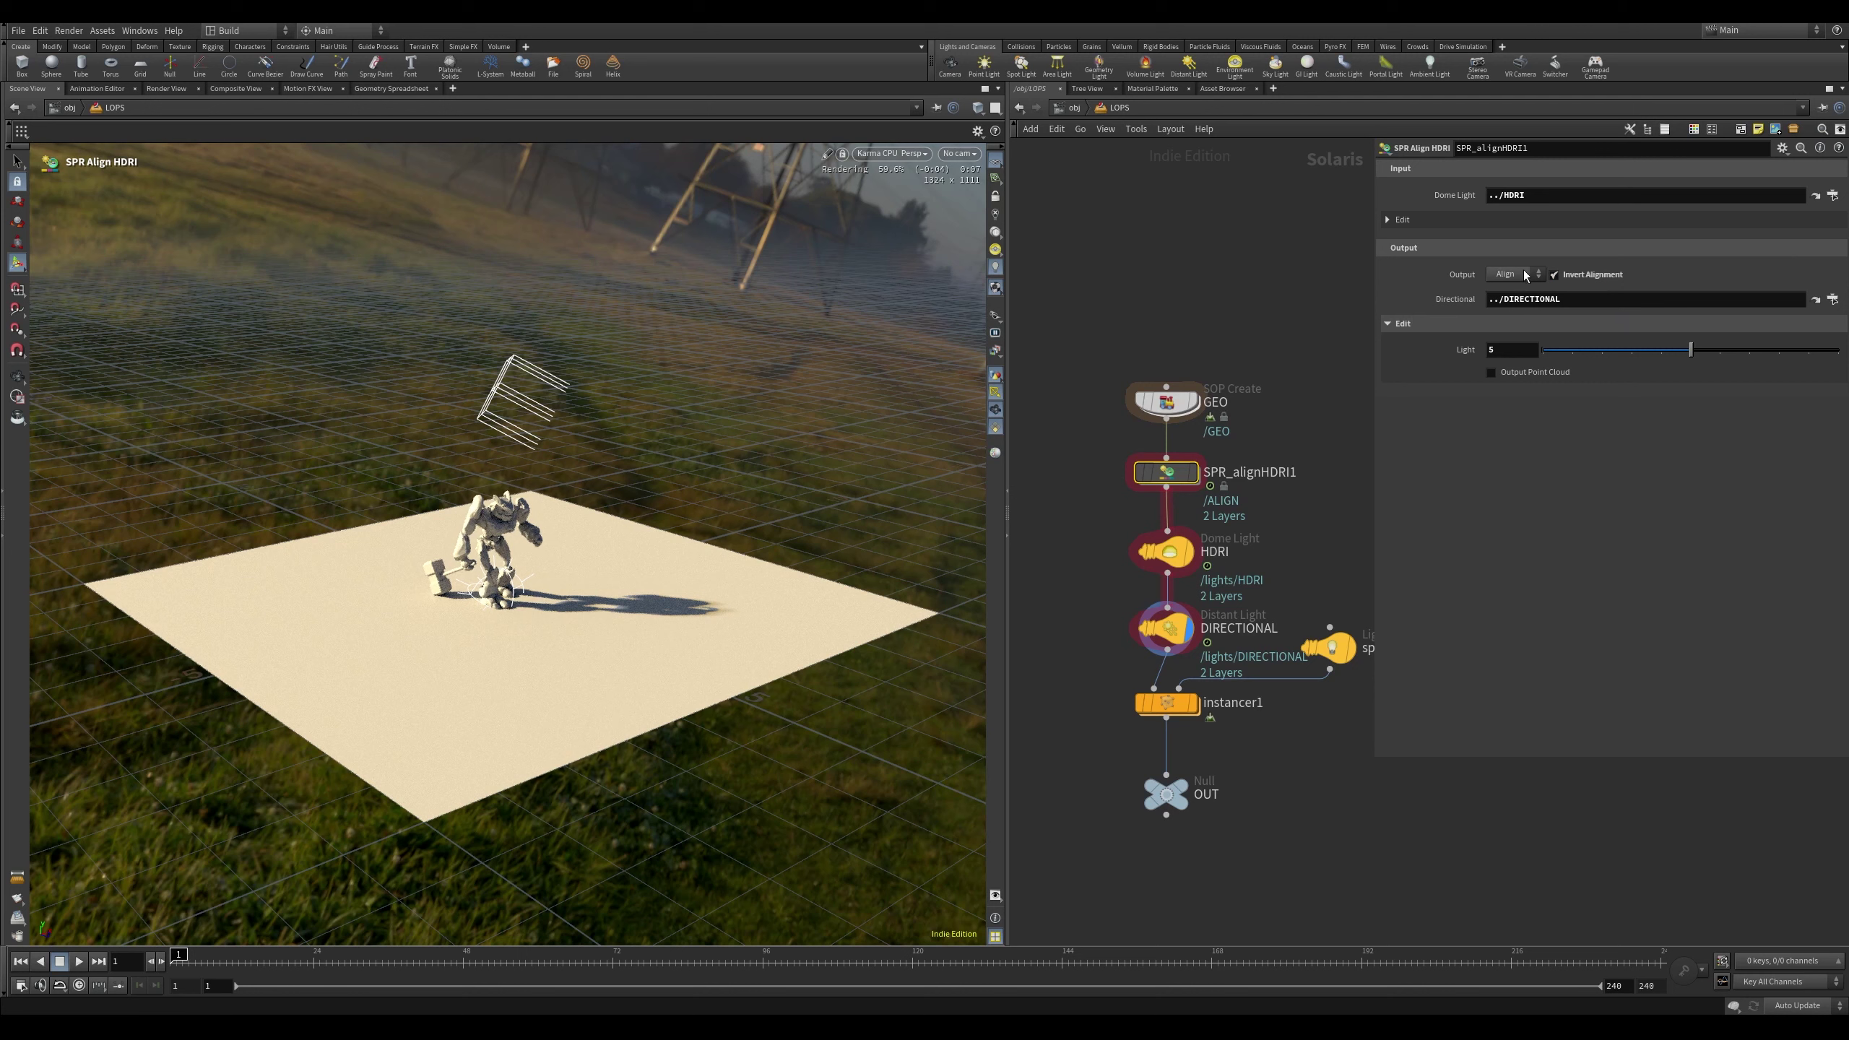
pyautogui.click(903, 154)
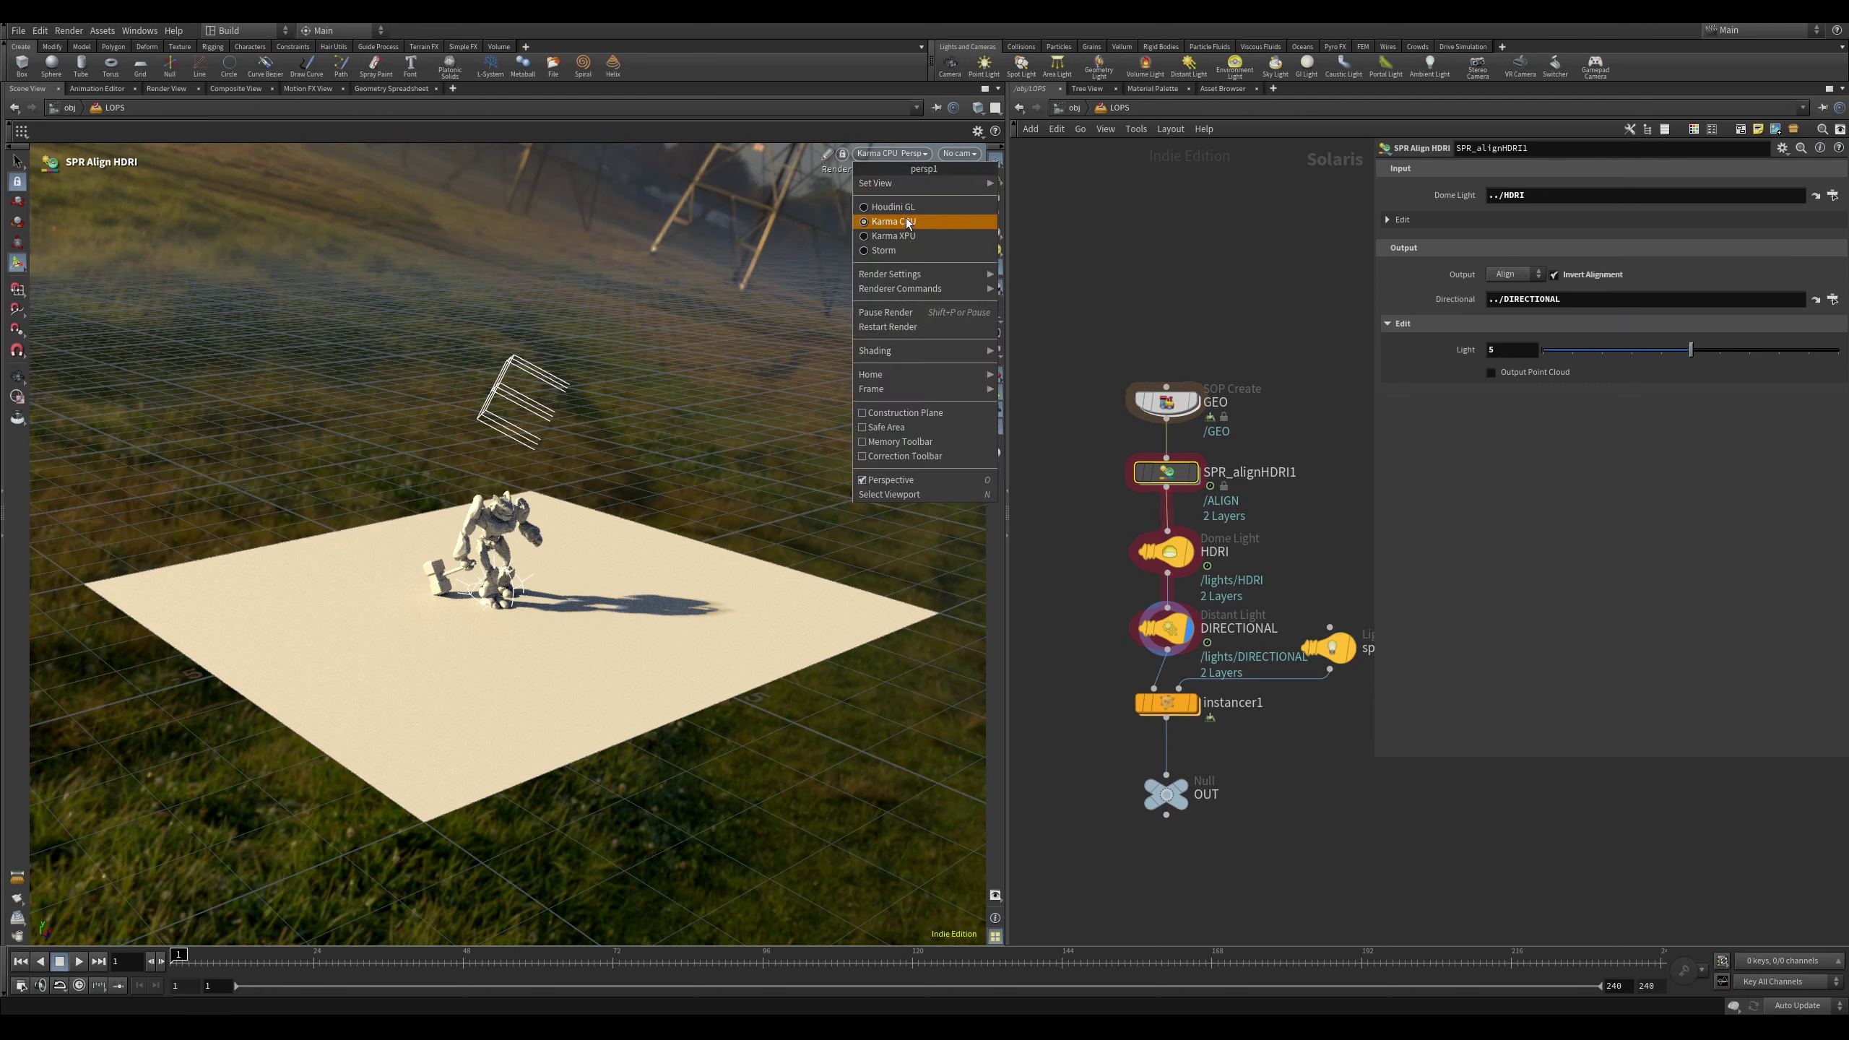
pyautogui.click(896, 226)
pyautogui.click(1521, 277)
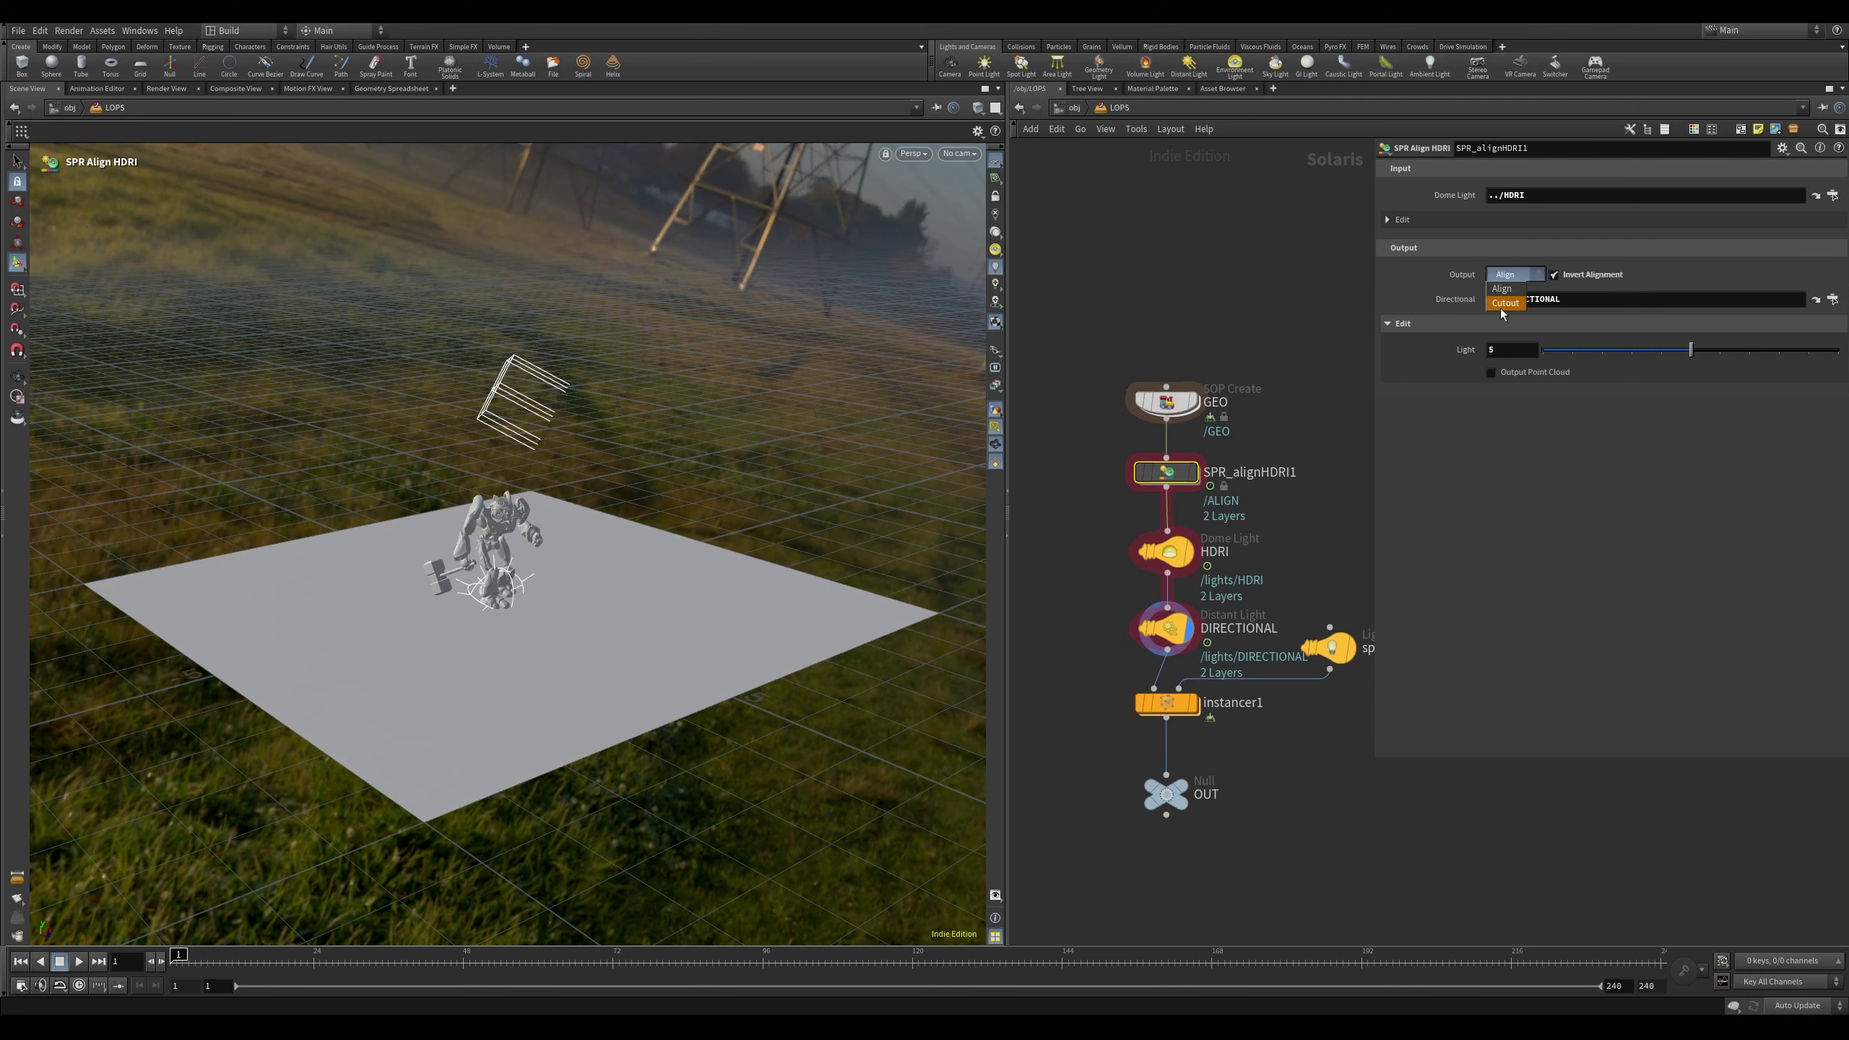
pyautogui.click(1504, 303)
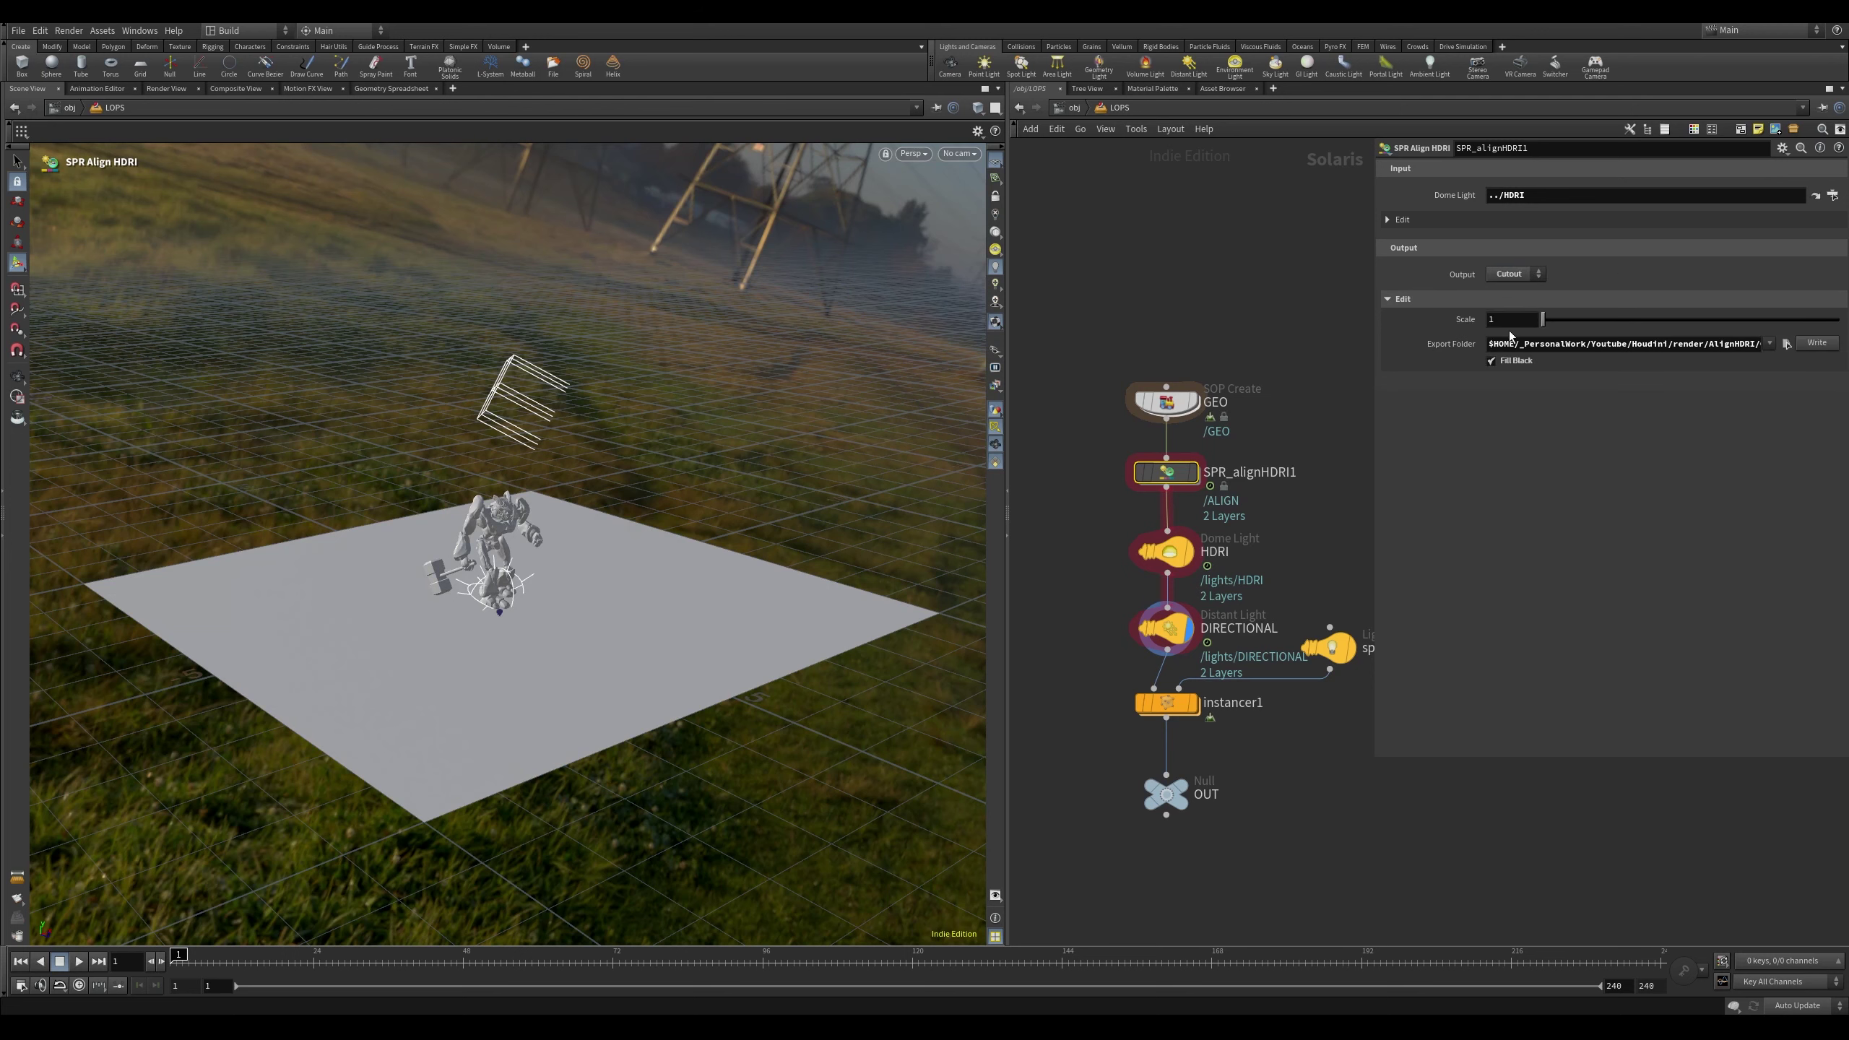
# Display the SPR_alignHDRI1 node in the viewport and frame the robot model up close
pyautogui.click(1192, 471)
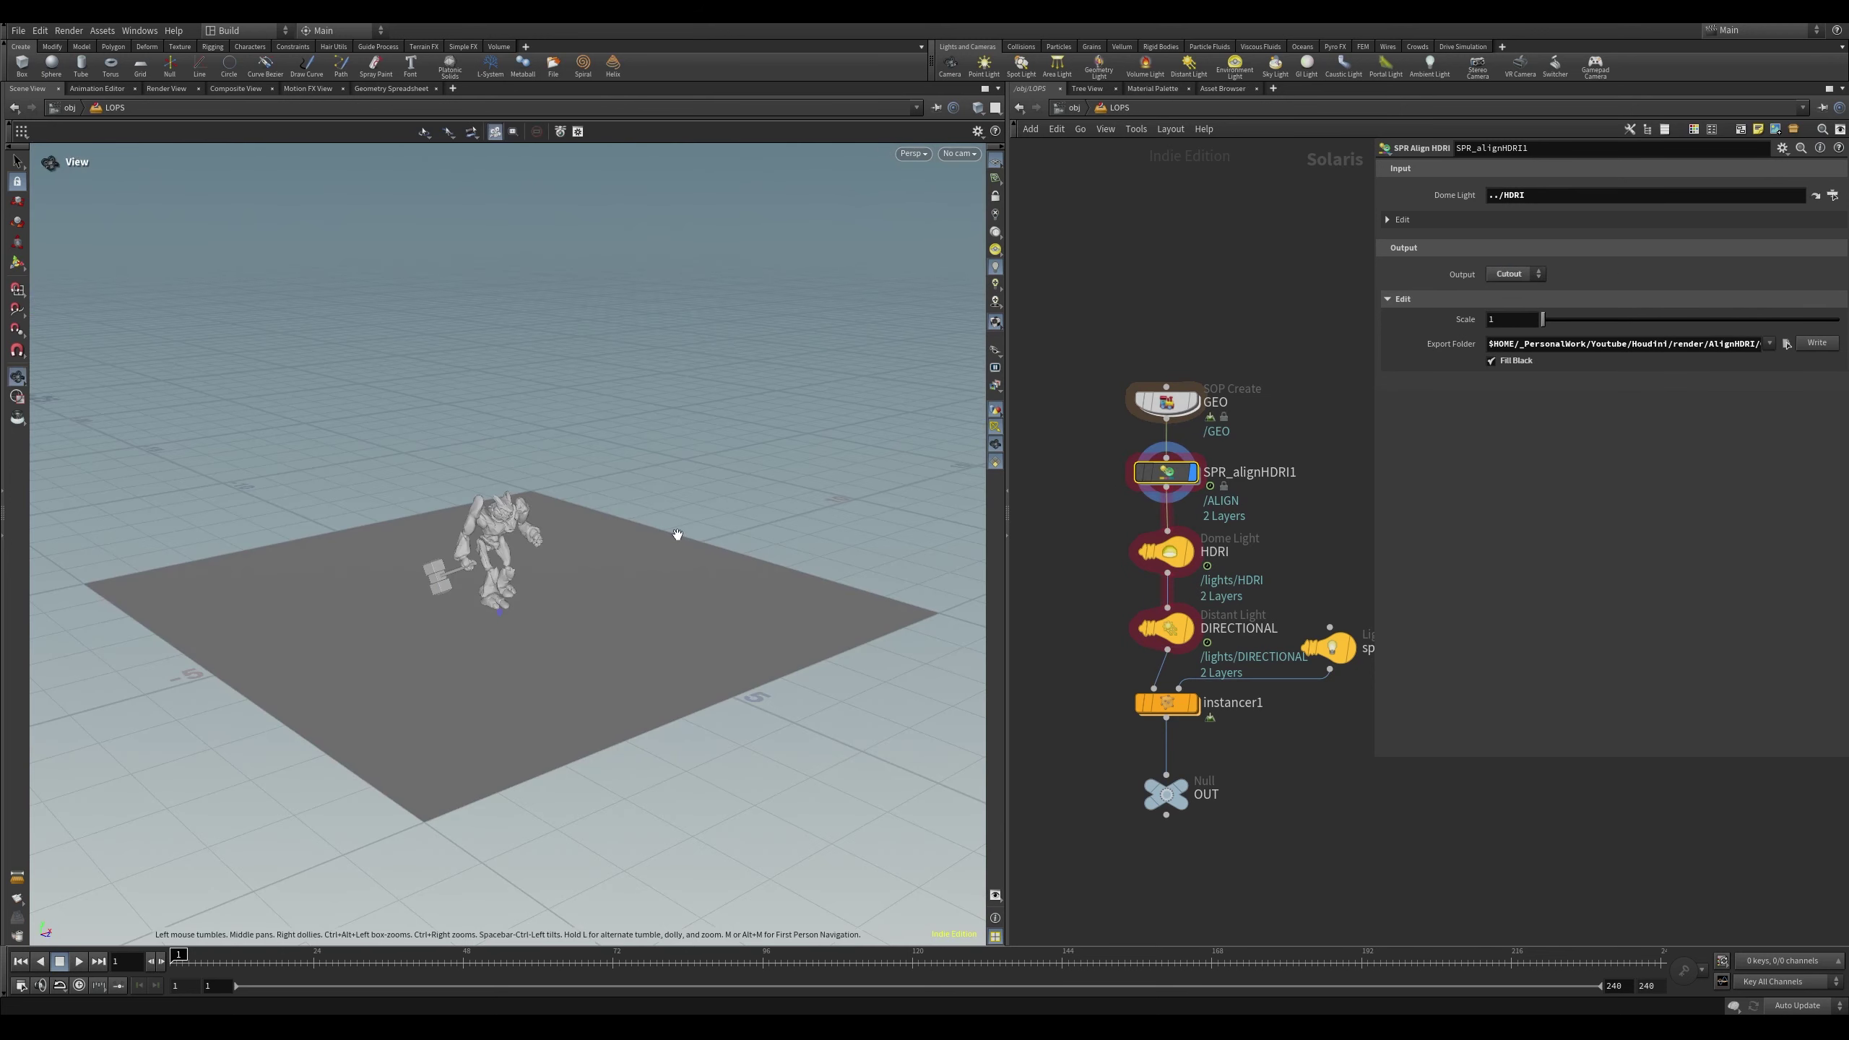
pyautogui.scroll(-3, 529, 583)
pyautogui.keyDown('alt'); pyautogui.moveTo(577, 556); pyautogui.dragTo(693, 537); pyautogui.keyUp('alt')
pyautogui.scroll(8, 760, 558)
pyautogui.press('Return')
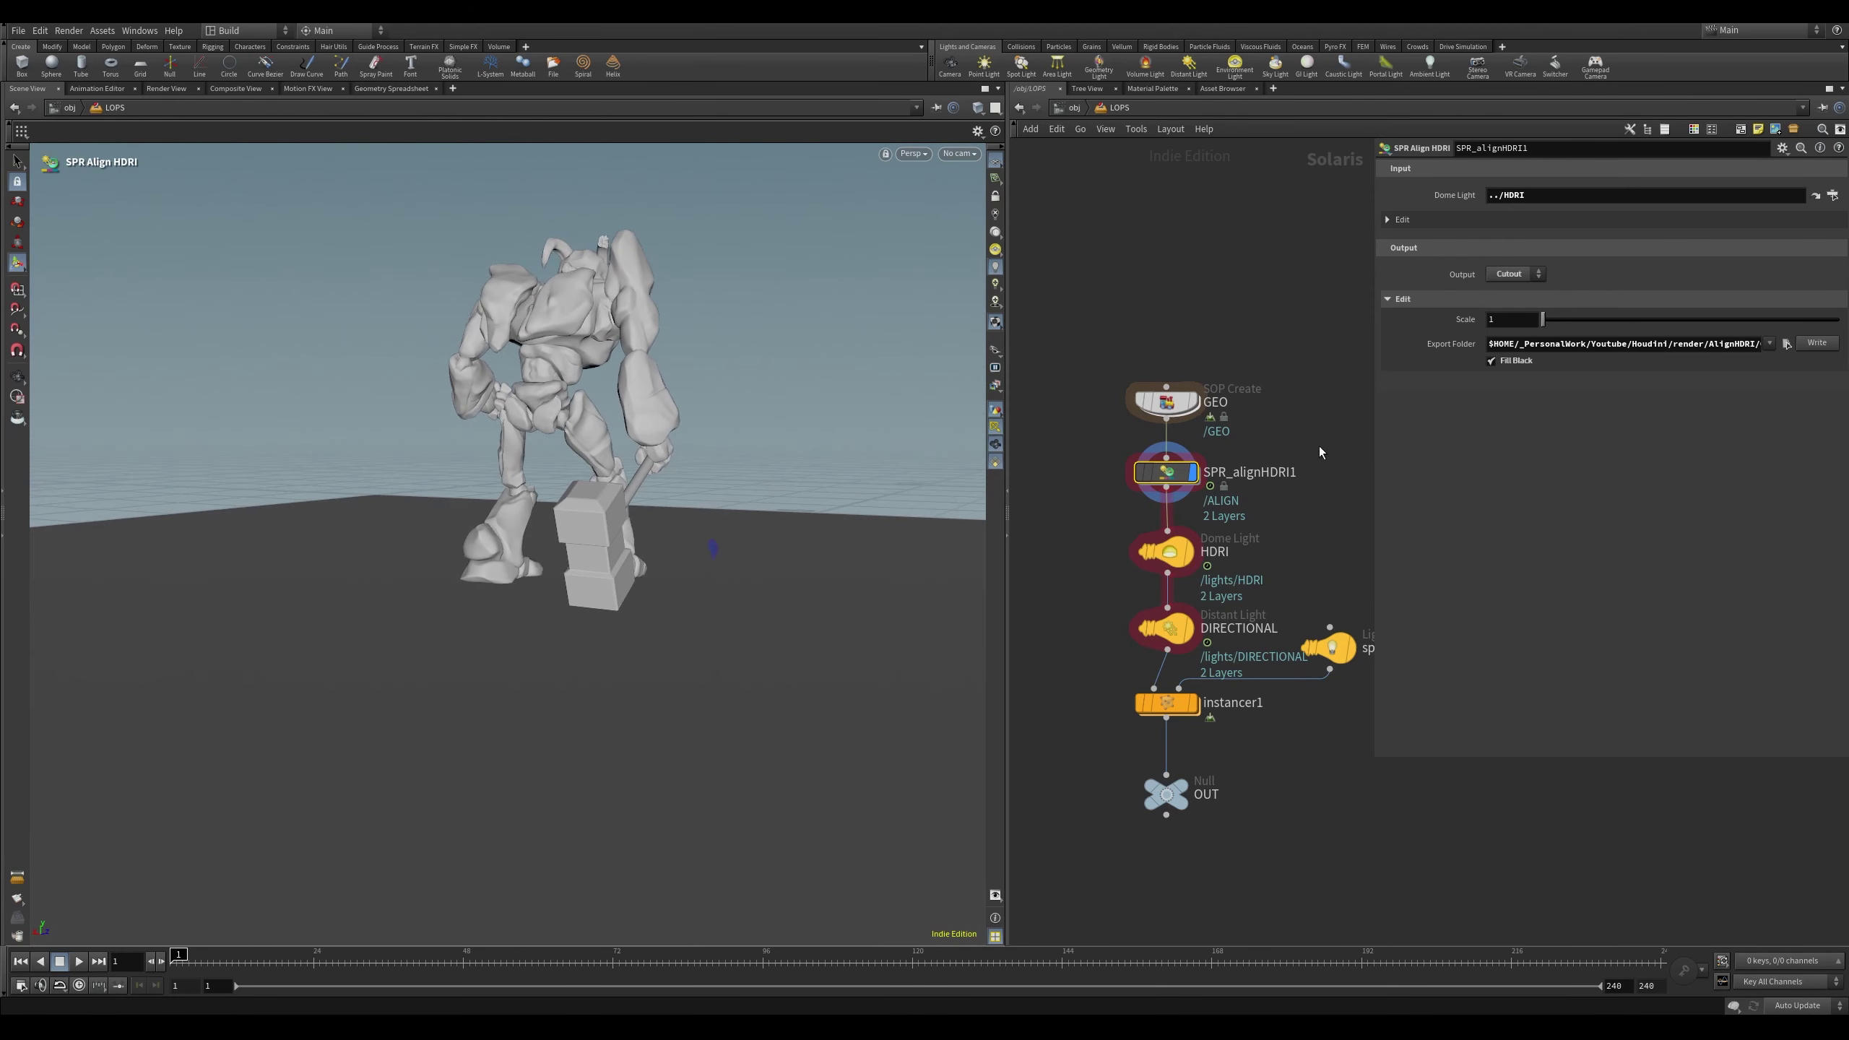
# Enter the HDRI_PROCESSING network inside SPR_alignHDRI1 and select the FILL_BLACK switch
pyautogui.moveTo(1320, 447); pyautogui.dragTo(1322, 408, button='middle')
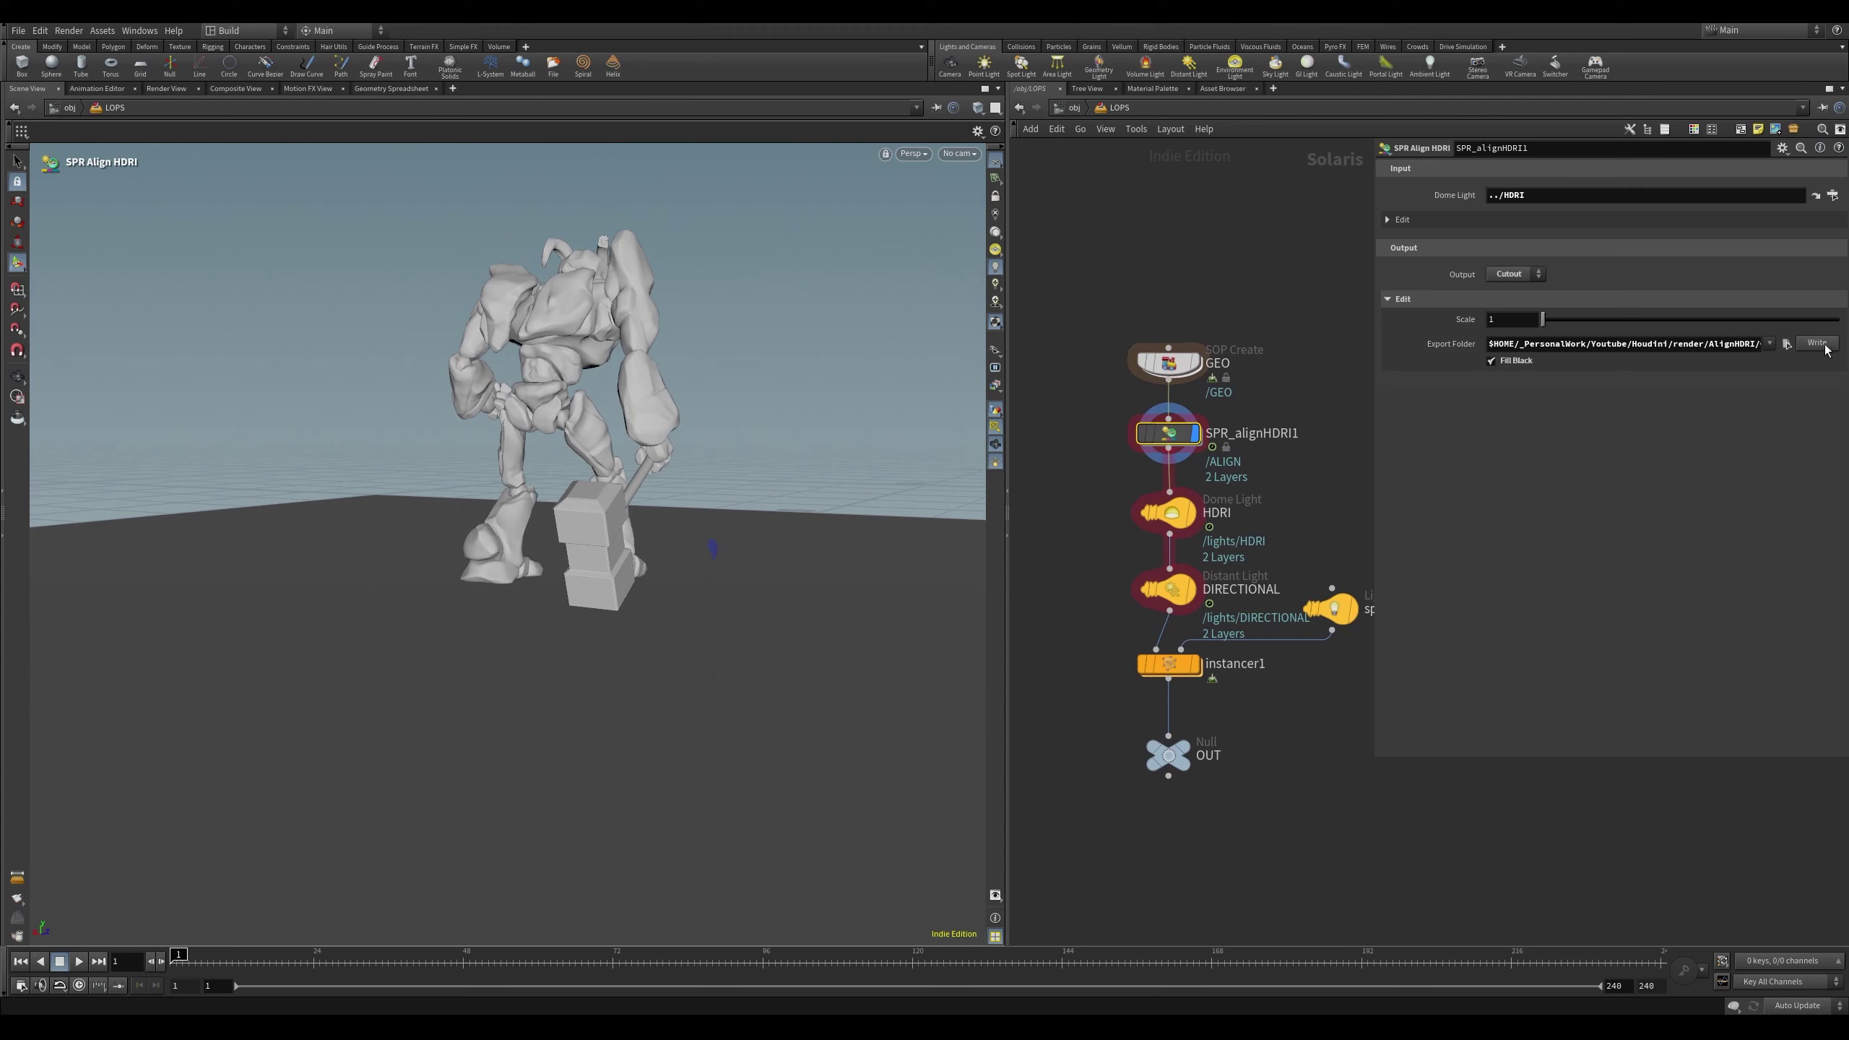
pyautogui.doubleClick(1173, 431)
pyautogui.moveTo(1279, 498); pyautogui.dragTo(1069, 451, button='middle')
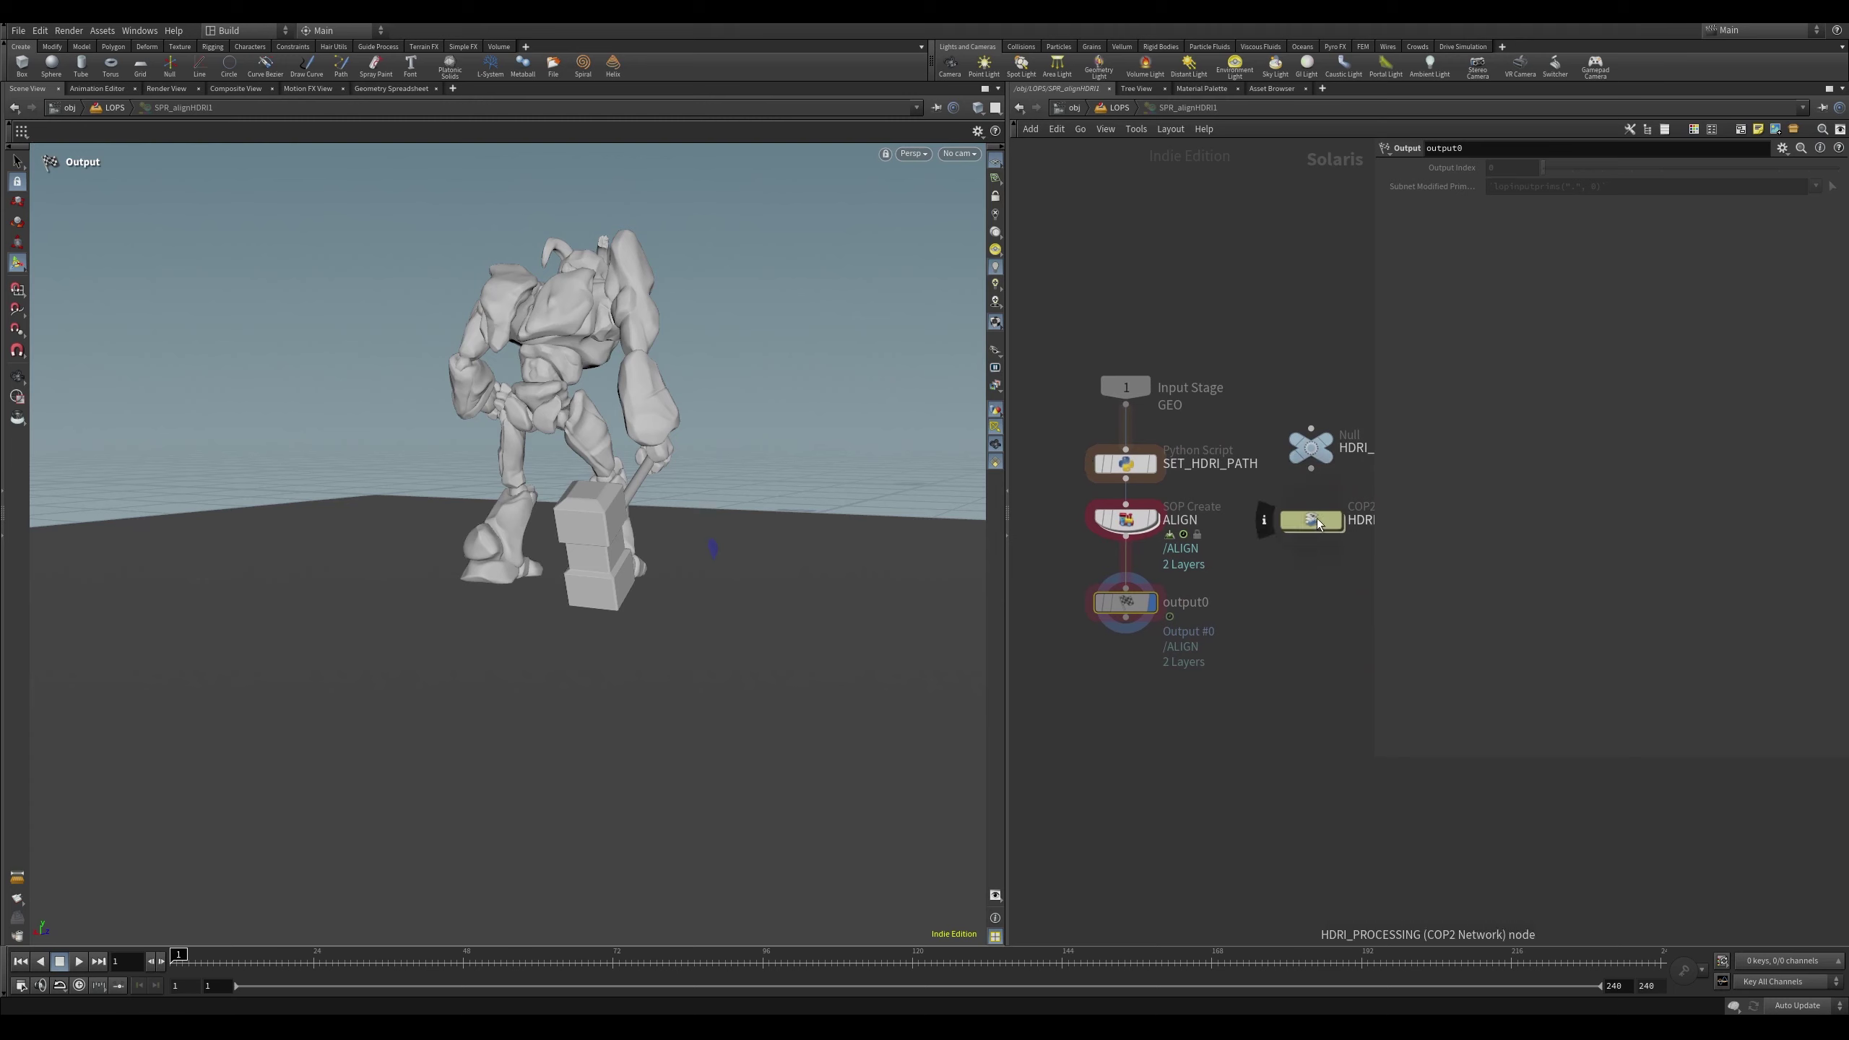
pyautogui.moveTo(1290, 532); pyautogui.dragTo(1200, 547, button='middle')
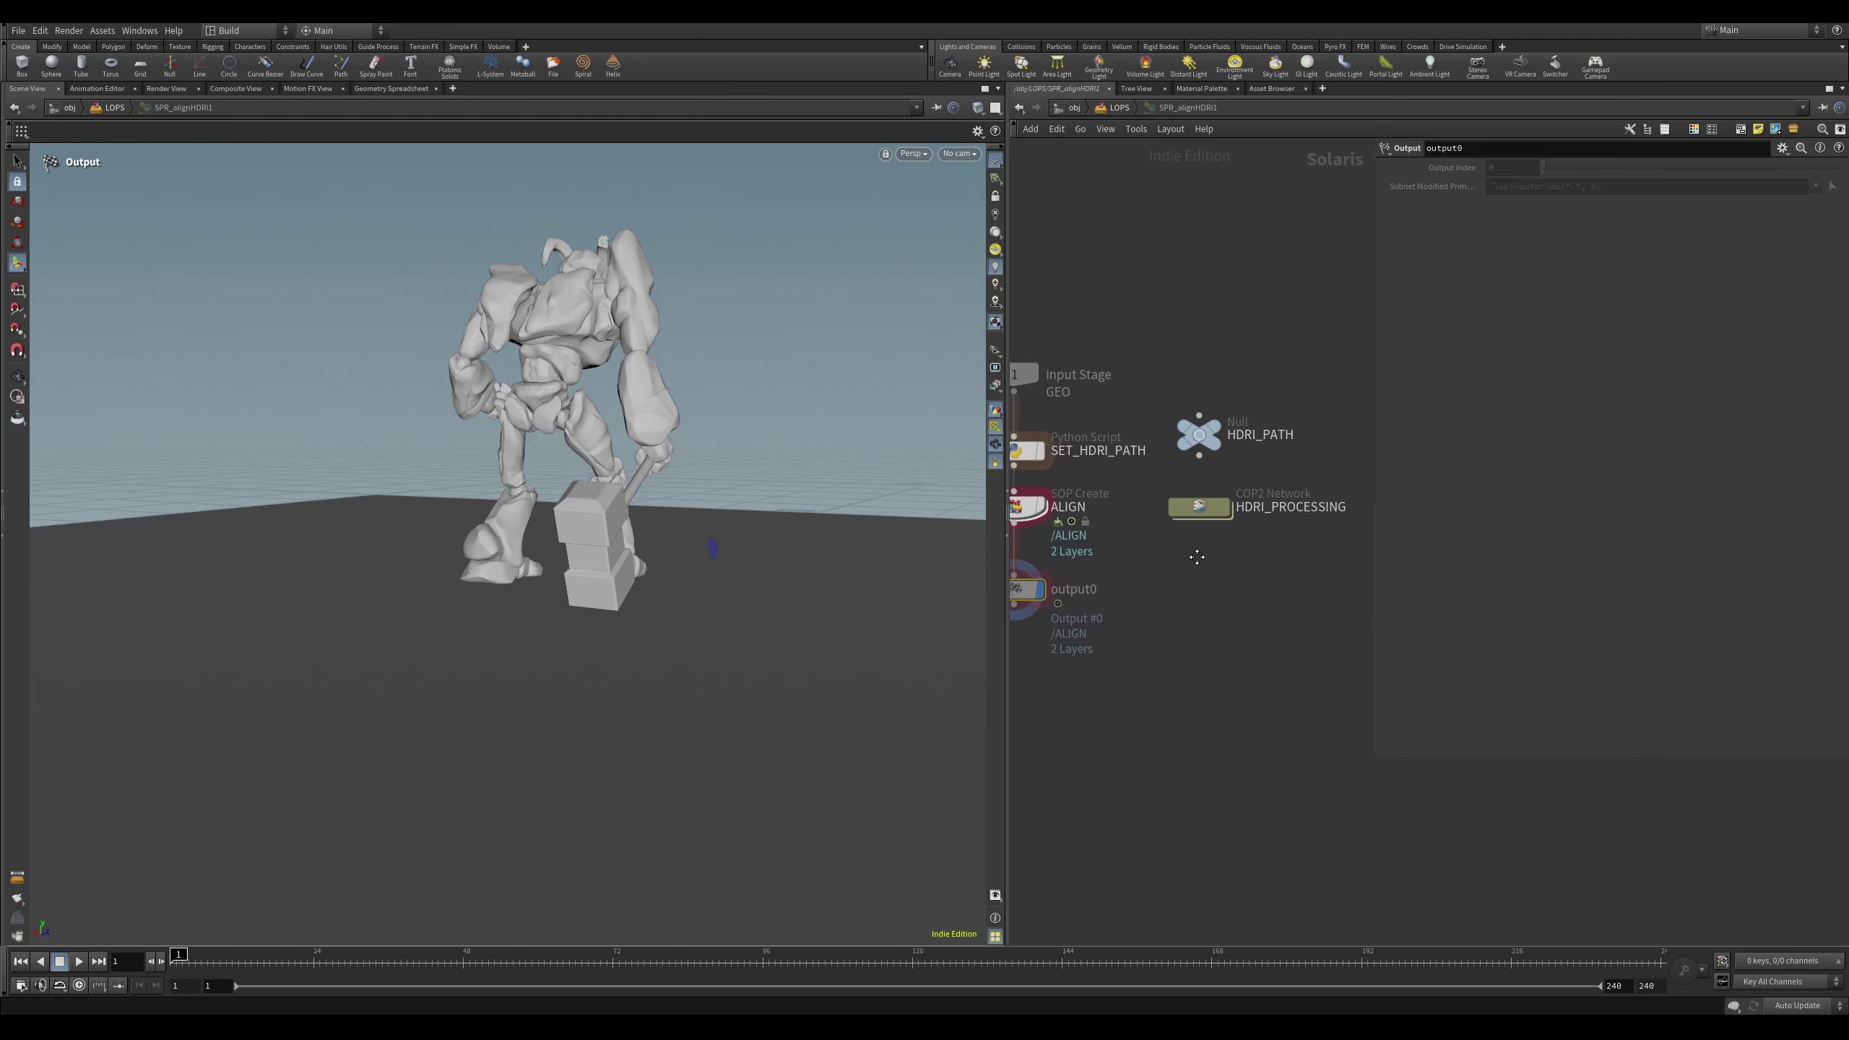
pyautogui.doubleClick(1198, 513)
pyautogui.moveTo(1318, 619); pyautogui.dragTo(1164, 296, button='middle')
pyautogui.scroll(4, 1265, 539)
pyautogui.click(1265, 539)
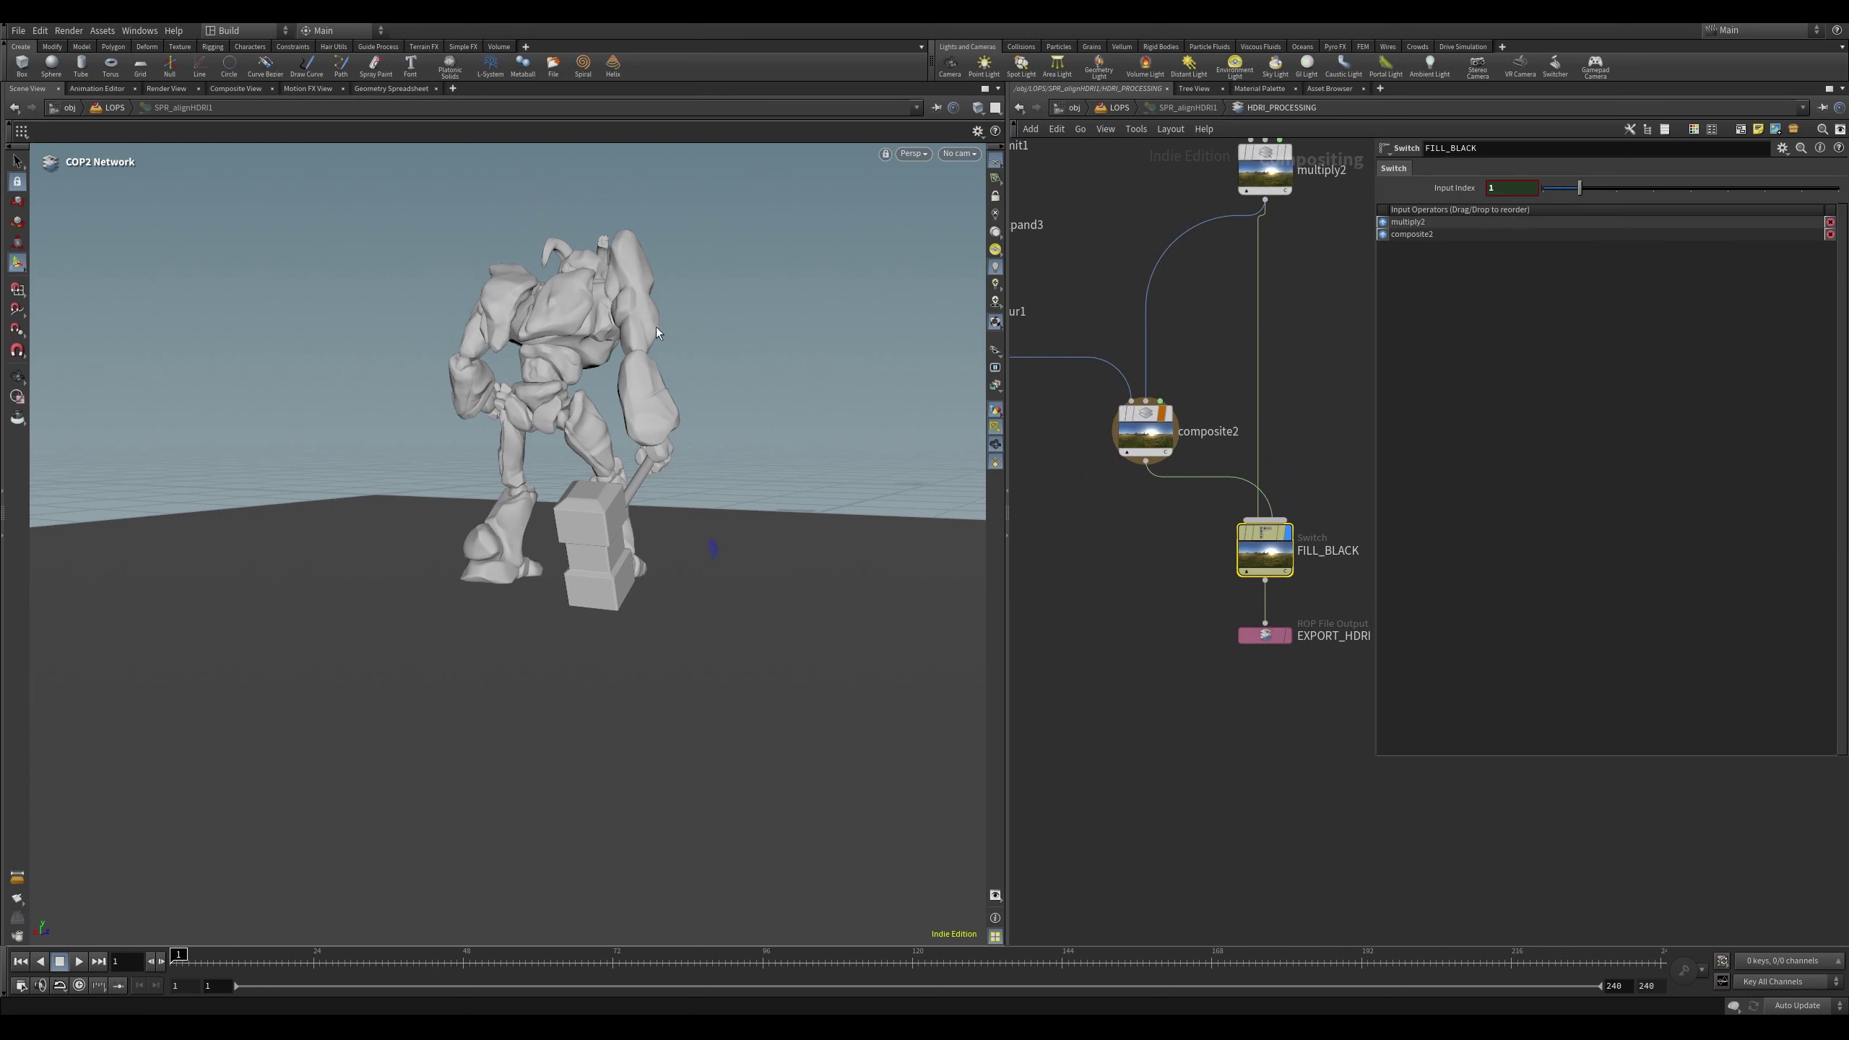
# Show FILL_BLACK in the composite view with its input index at 0 and the whole HDRI image centred
pyautogui.click(234, 88)
pyautogui.moveTo(681, 423); pyautogui.dragTo(616, 406, button='right')
pyautogui.moveTo(662, 394); pyautogui.dragTo(528, 466, button='middle')
pyautogui.click(337, 935)
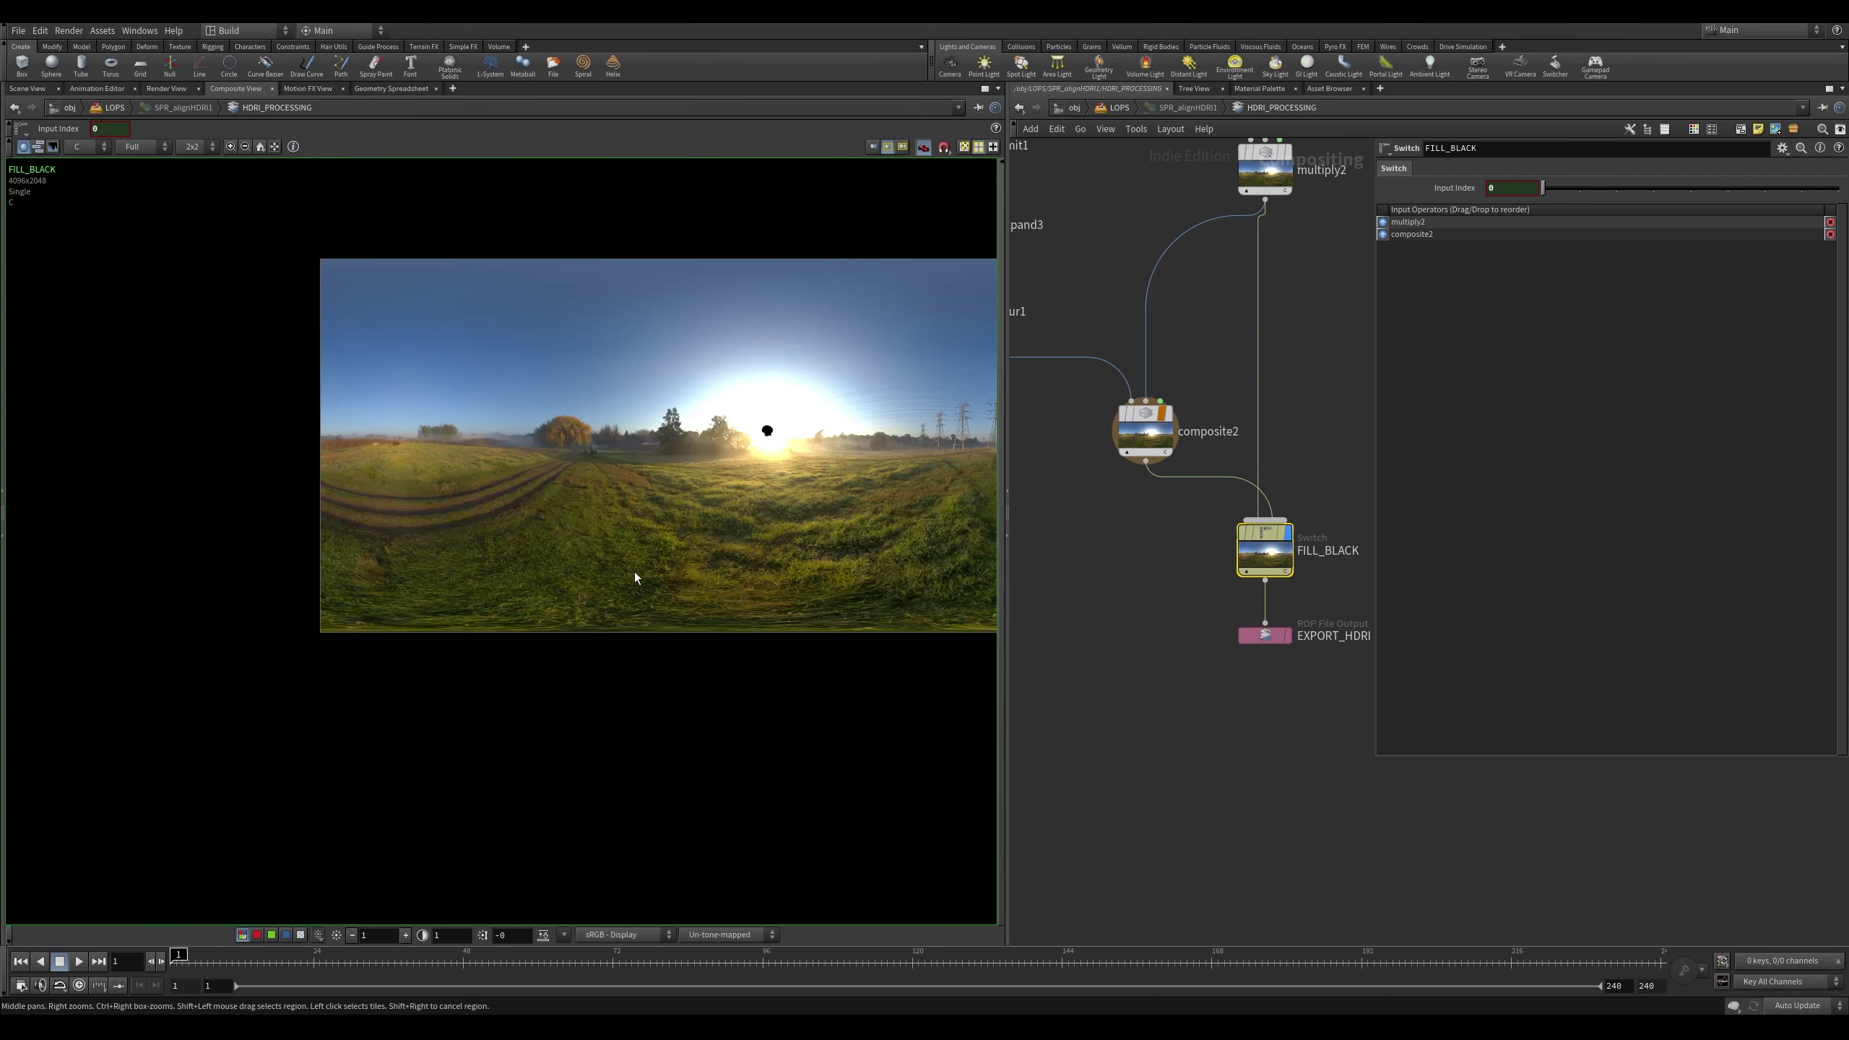
pyautogui.moveTo(818, 434); pyautogui.dragTo(688, 473, button='middle')
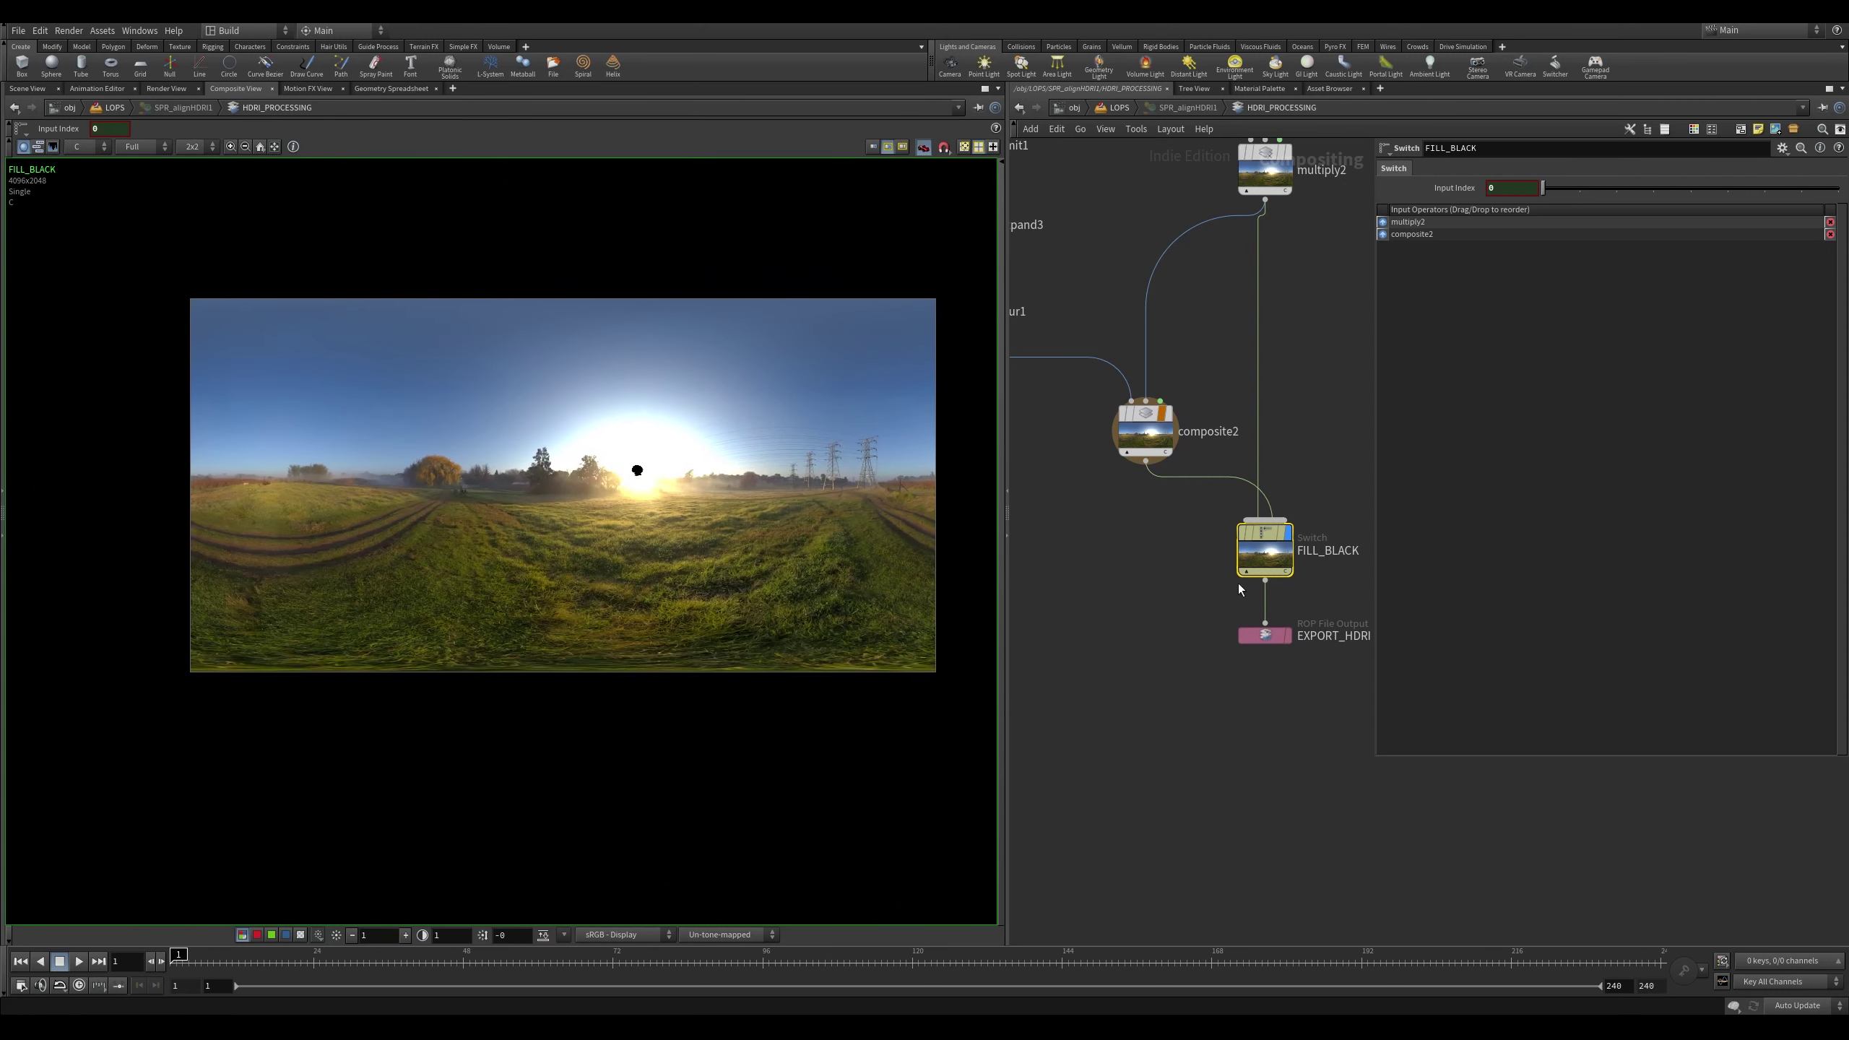
# Display the multiply1 node and lower the composite view's brightness to about 0.0078 to examine the isolated sun
pyautogui.moveTo(1152, 535); pyautogui.dragTo(1130, 567)
pyautogui.moveTo(1100, 566); pyautogui.dragTo(1423, 537, button='middle')
pyautogui.moveTo(1188, 454); pyautogui.dragTo(1177, 765, button='middle')
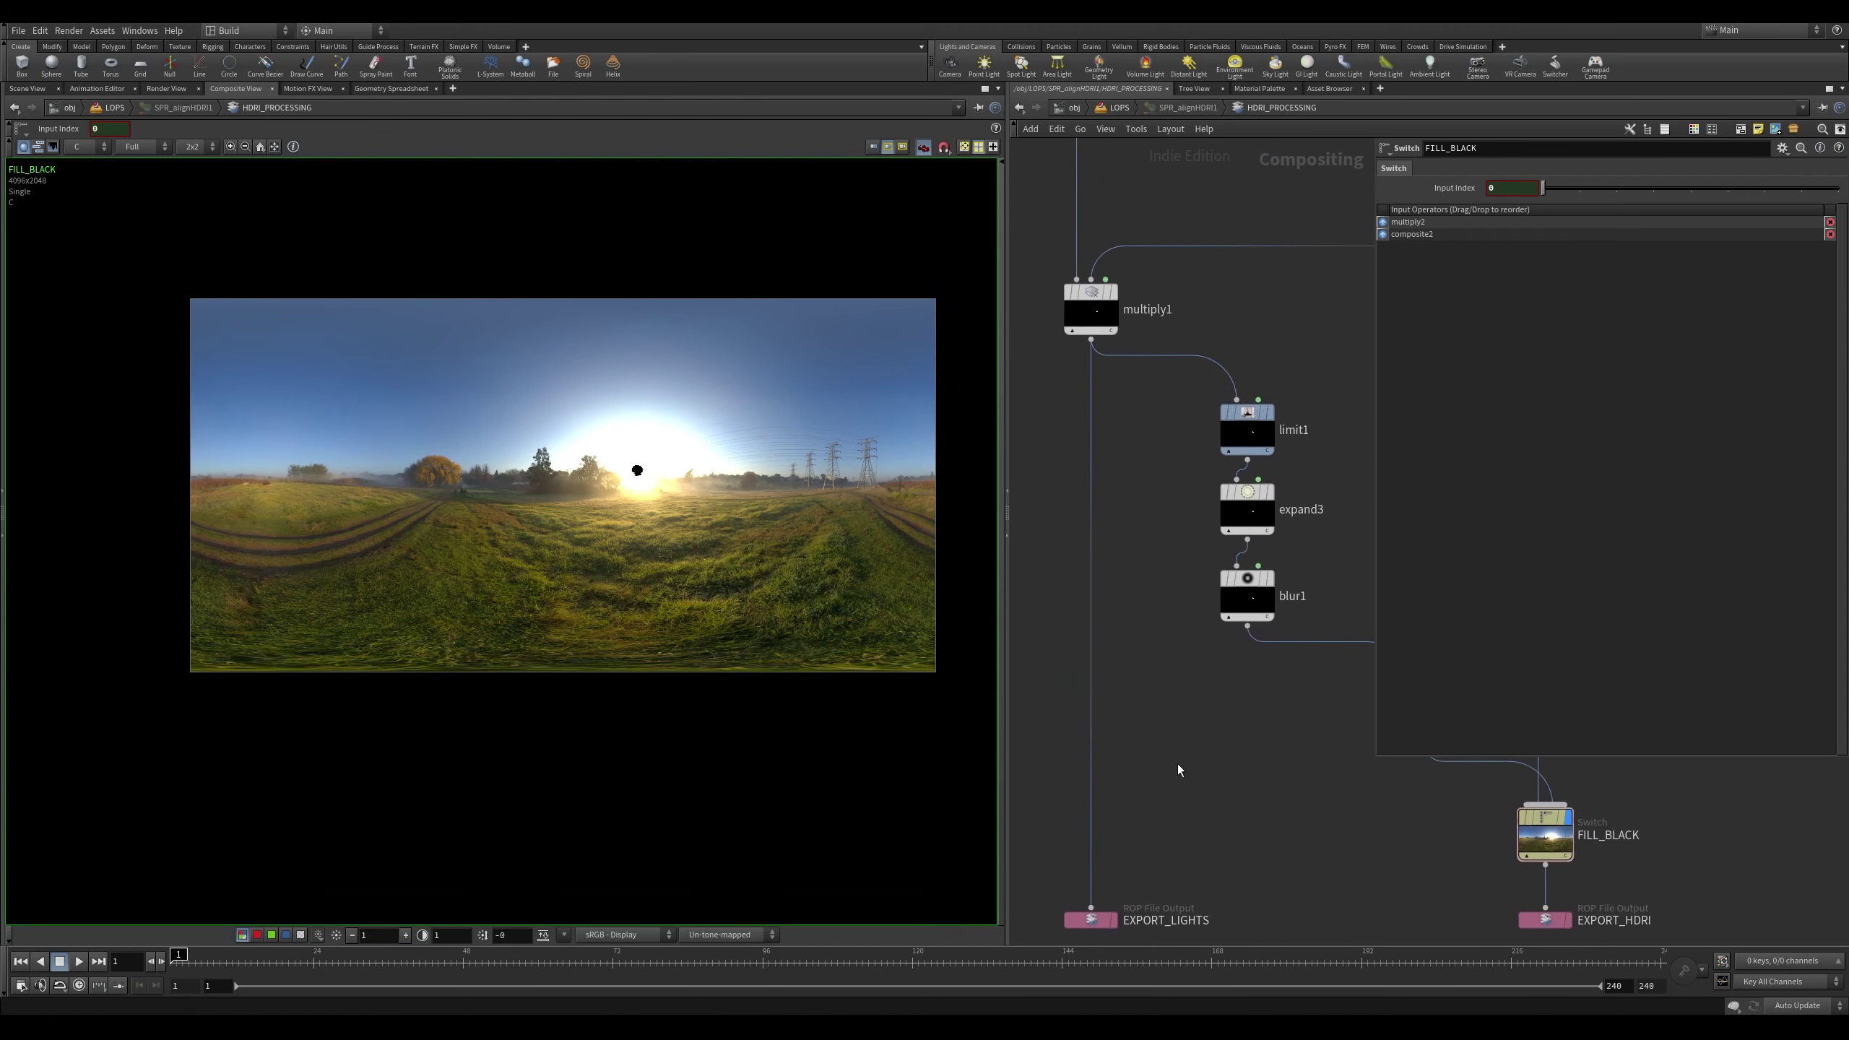
pyautogui.click(1113, 293)
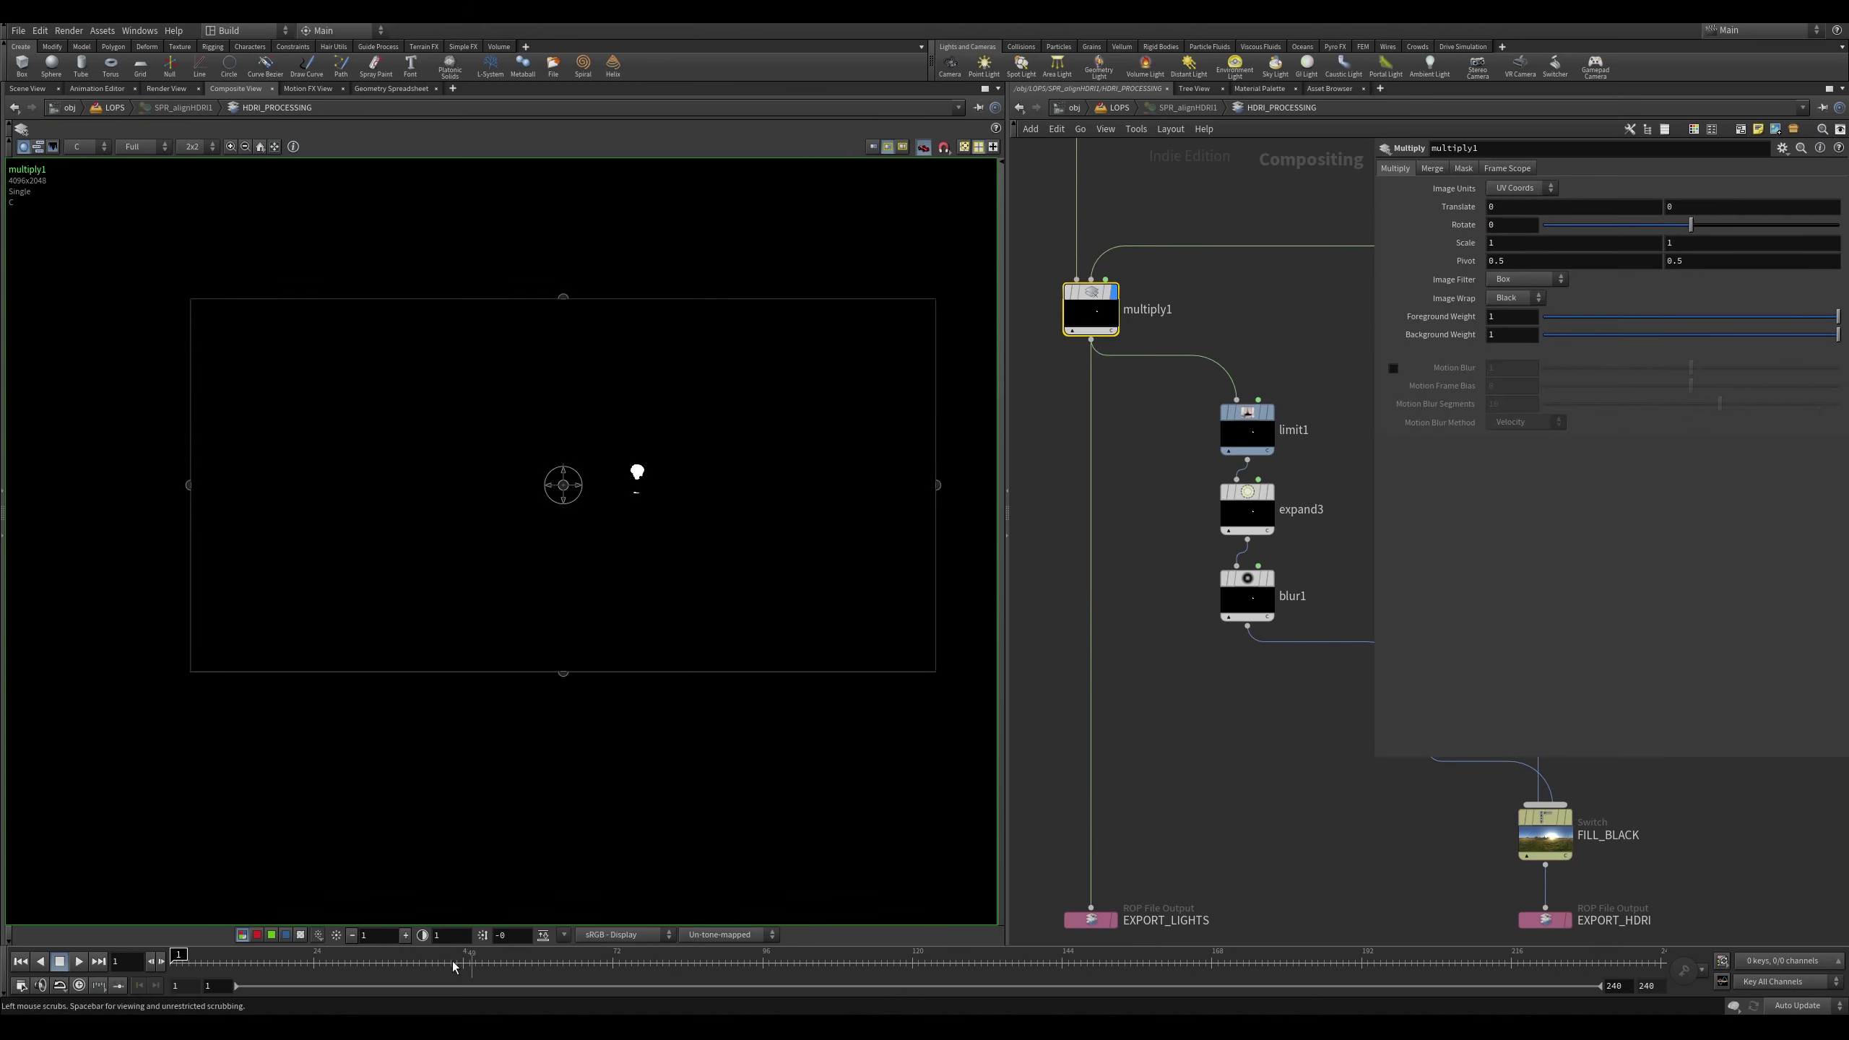
pyautogui.click(353, 936)
pyautogui.click(352, 935)
pyautogui.click(353, 936)
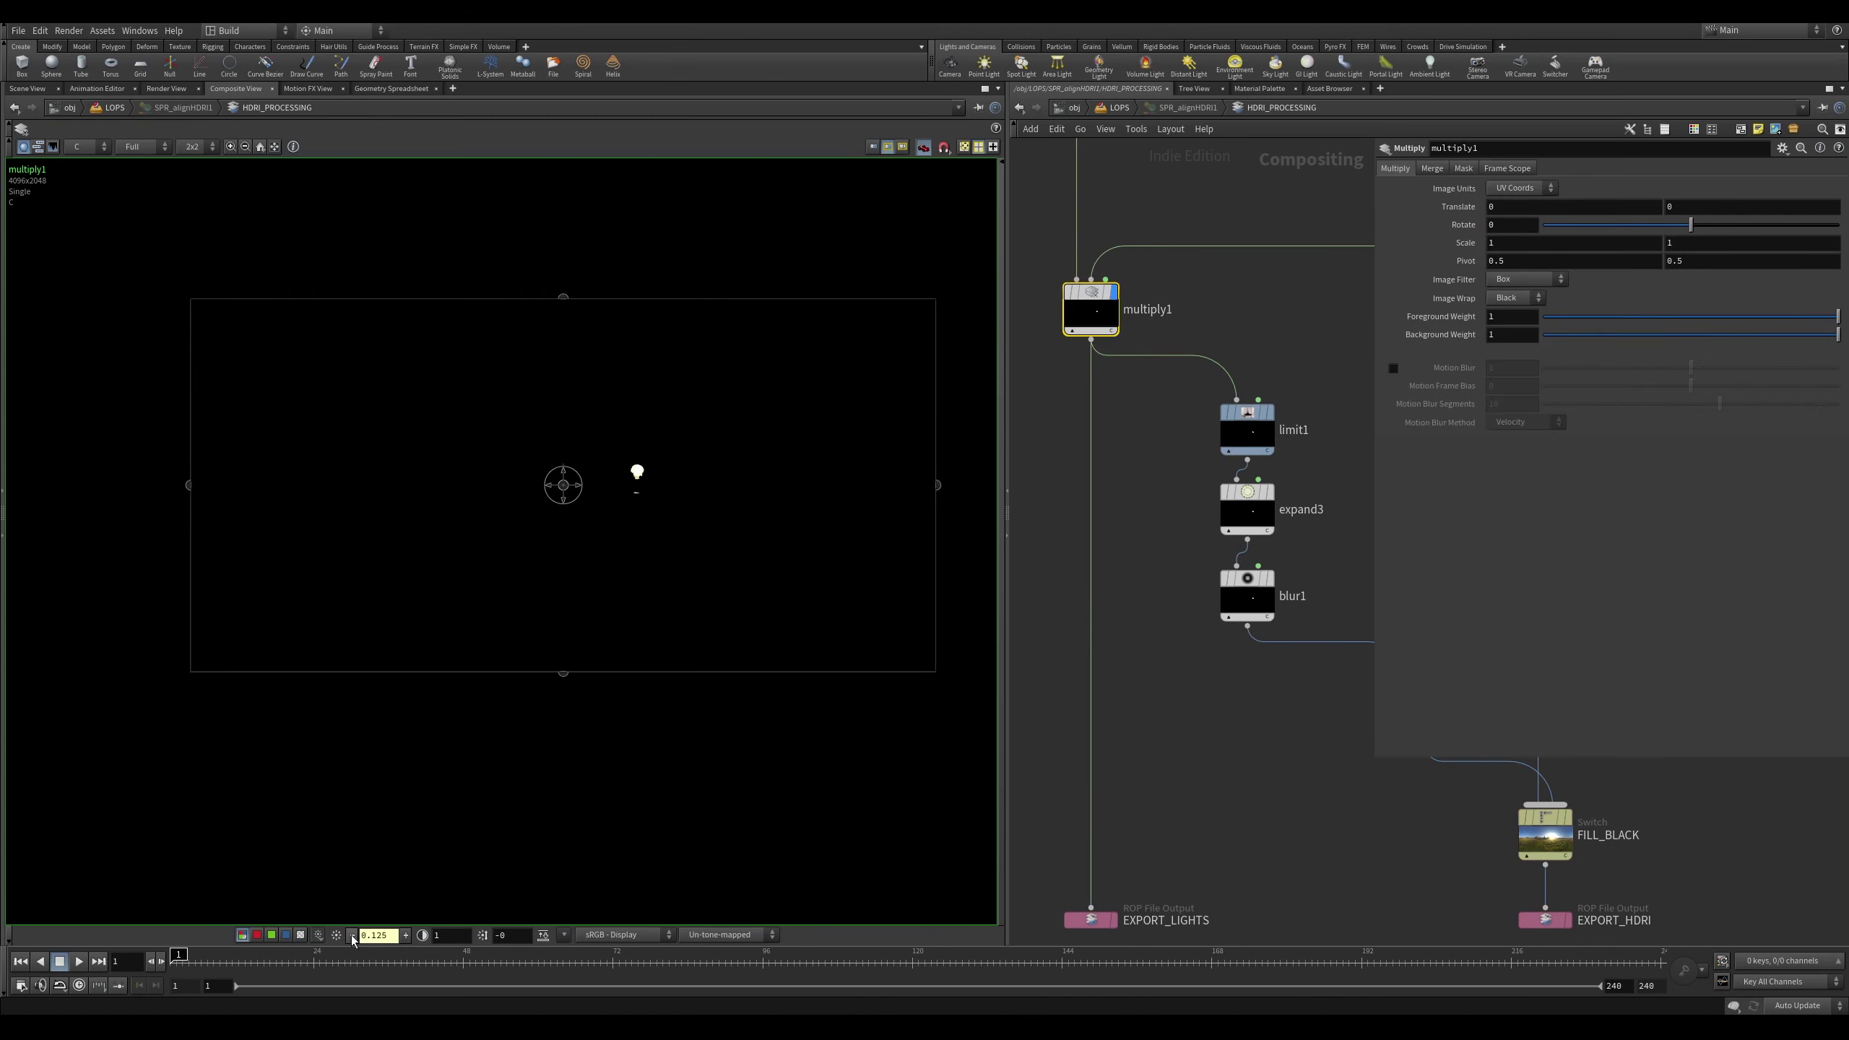
pyautogui.click(353, 935)
pyautogui.scroll(4, 643, 489)
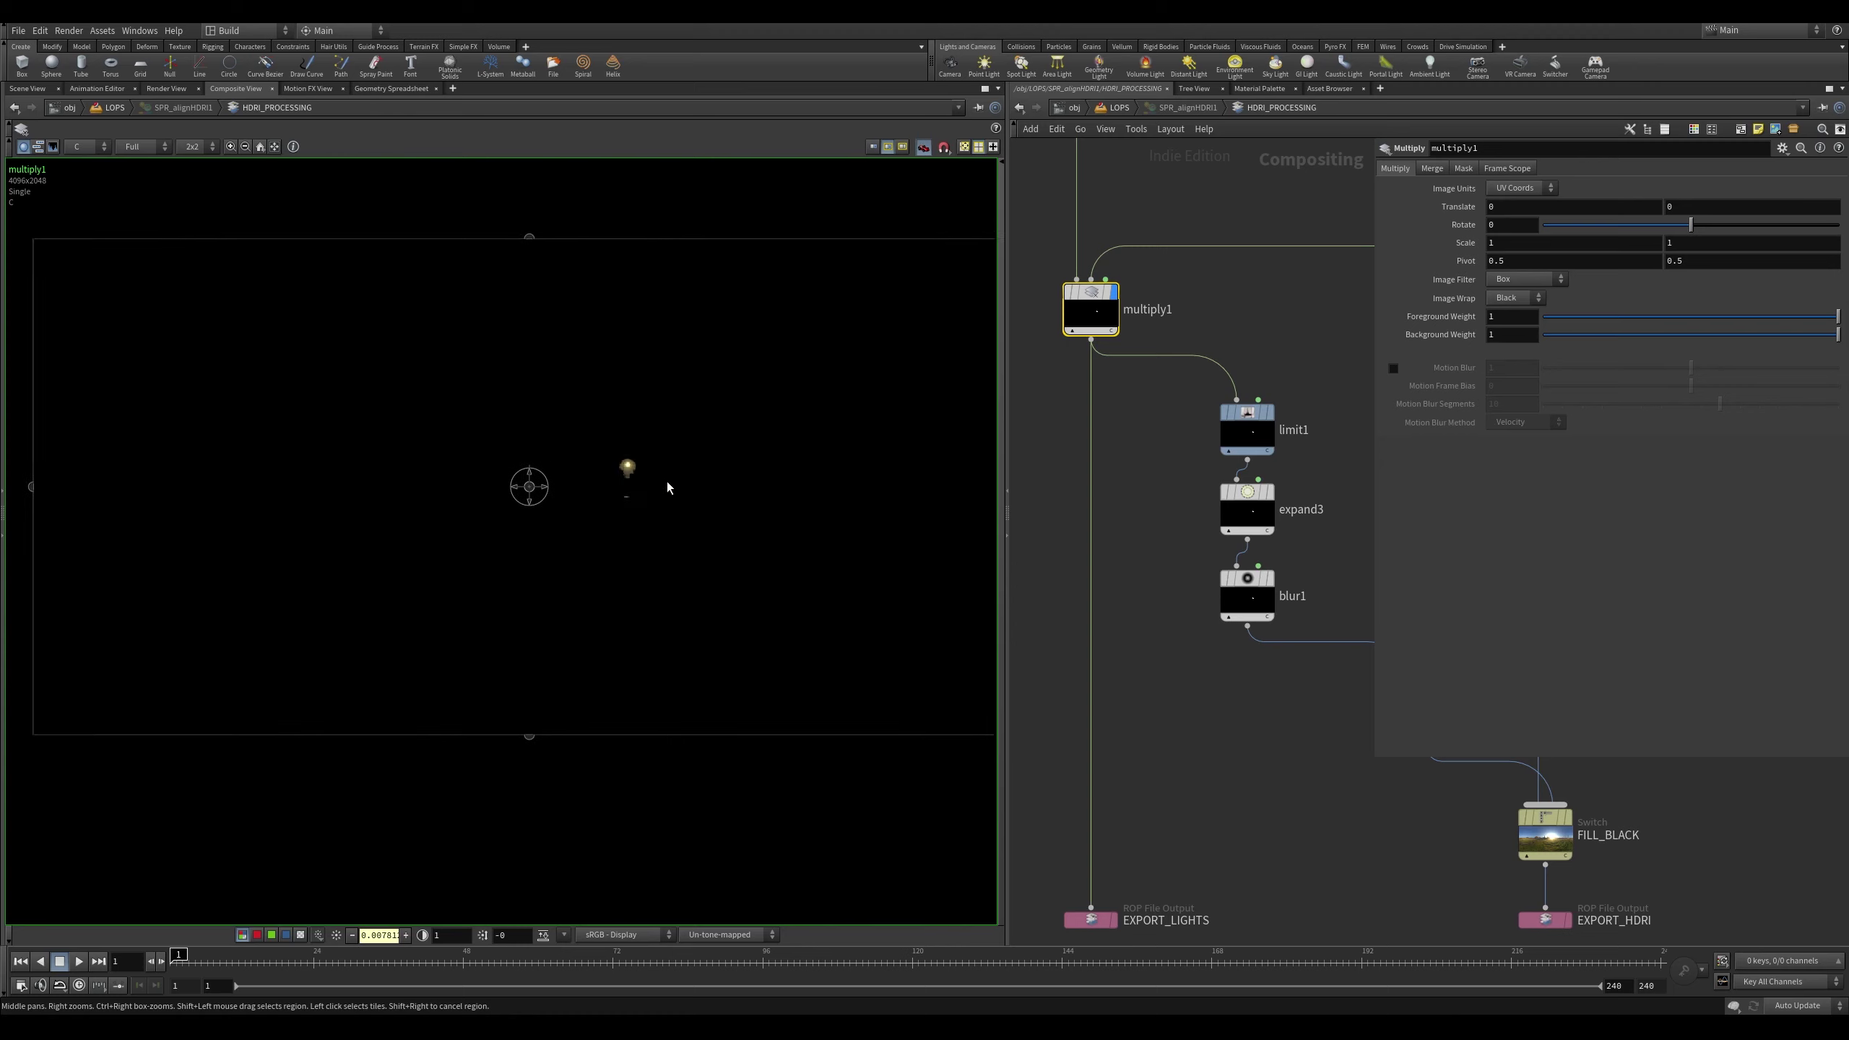
pyautogui.scroll(-3, 1285, 752)
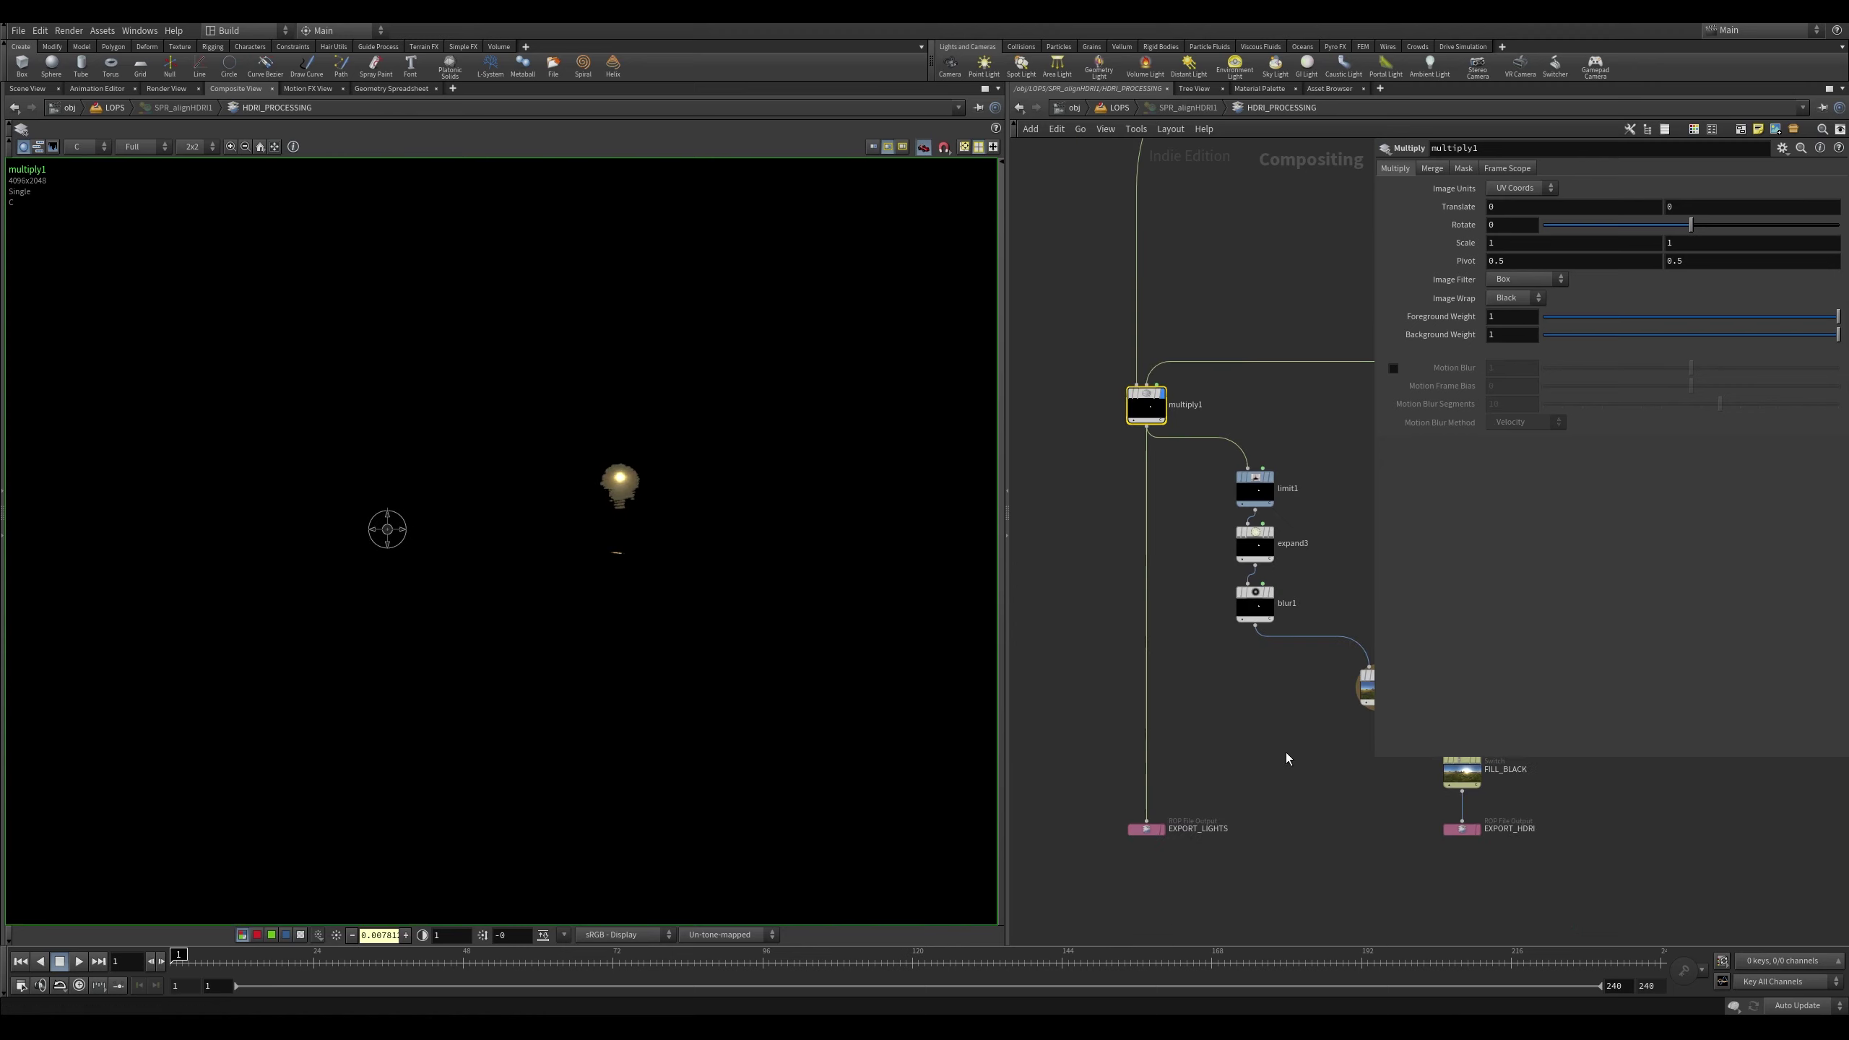
# Display the FILL_BLACK switch at the dimmed brightness to examine the cut-out sun area
pyautogui.moveTo(1286, 752); pyautogui.dragTo(1124, 674, button='middle')
pyautogui.press('r')
pyautogui.click(1174, 650)
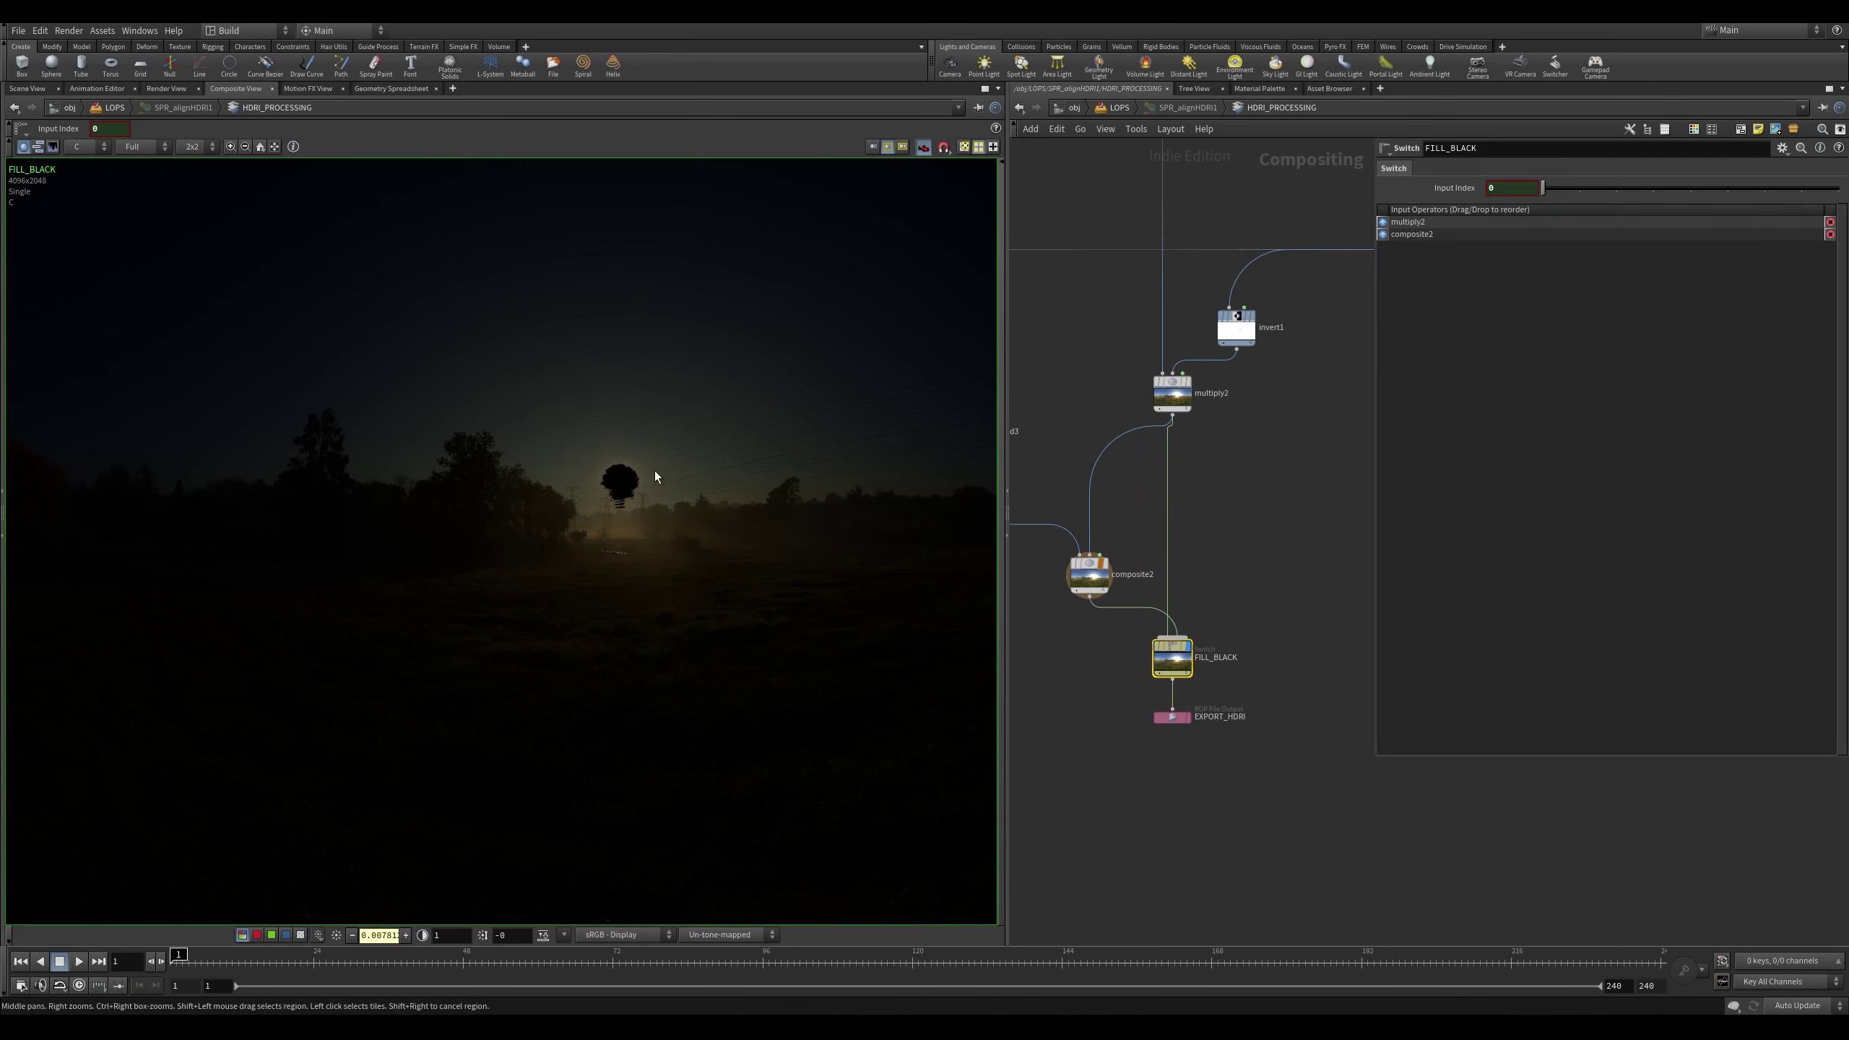
pyautogui.moveTo(1133, 510); pyautogui.dragTo(1216, 523, button='middle')
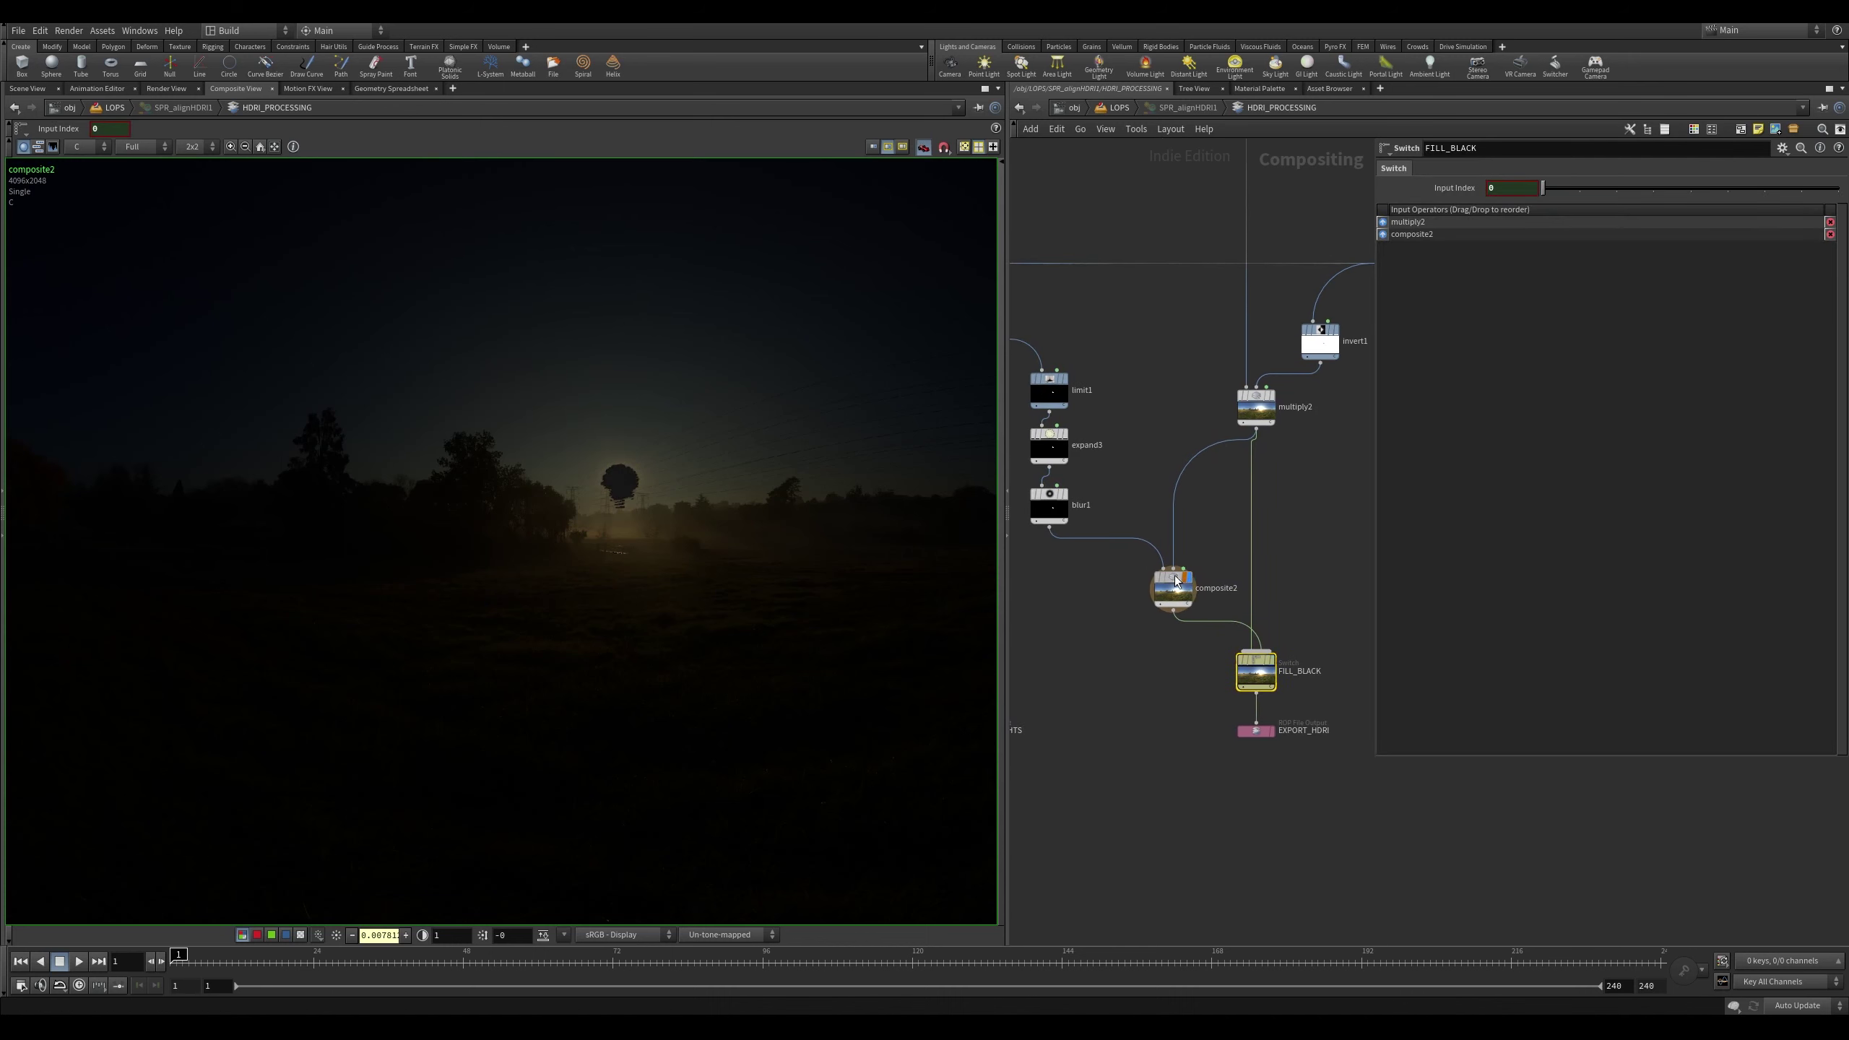
# Display the composite2 node and reset the composite view's brightness to 1
pyautogui.click(1187, 579)
pyautogui.scroll(-2, 684, 437)
pyautogui.moveTo(689, 462); pyautogui.dragTo(746, 484, button='middle')
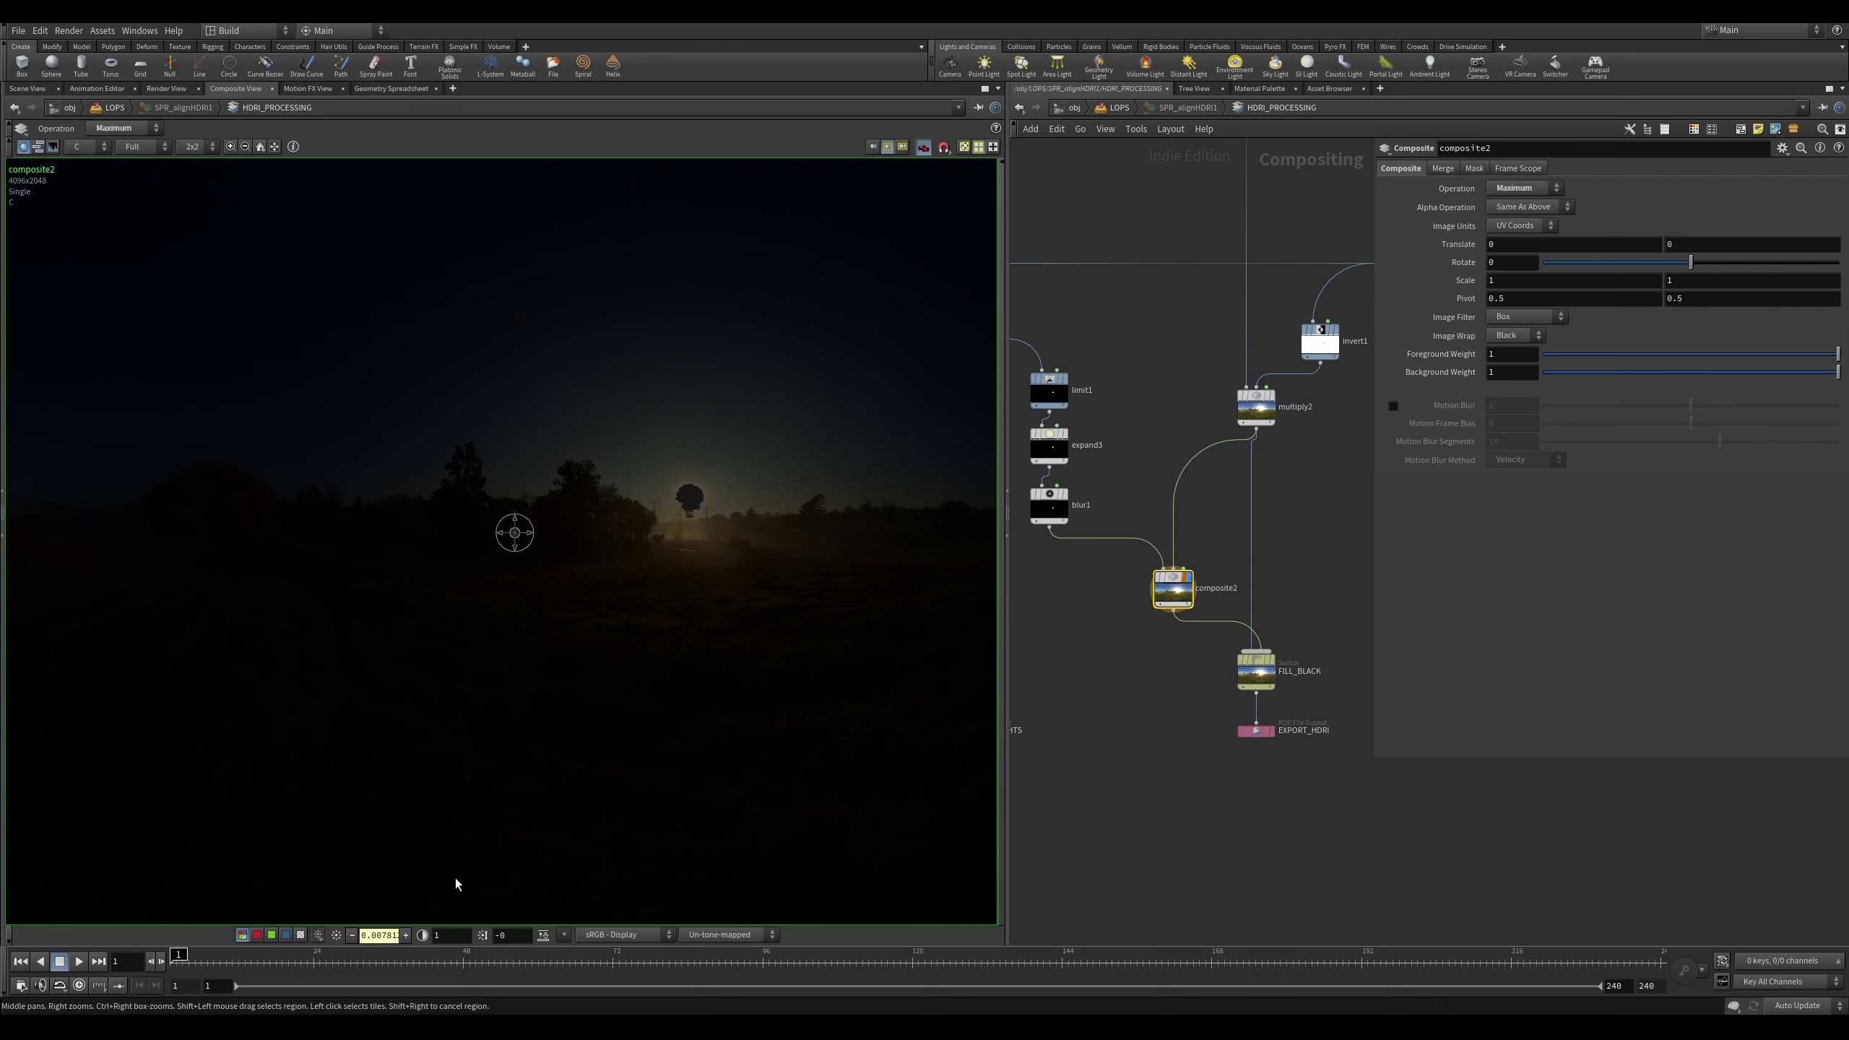
pyautogui.click(336, 935)
pyautogui.scroll(2, 1151, 682)
pyautogui.scroll(1, 1153, 678)
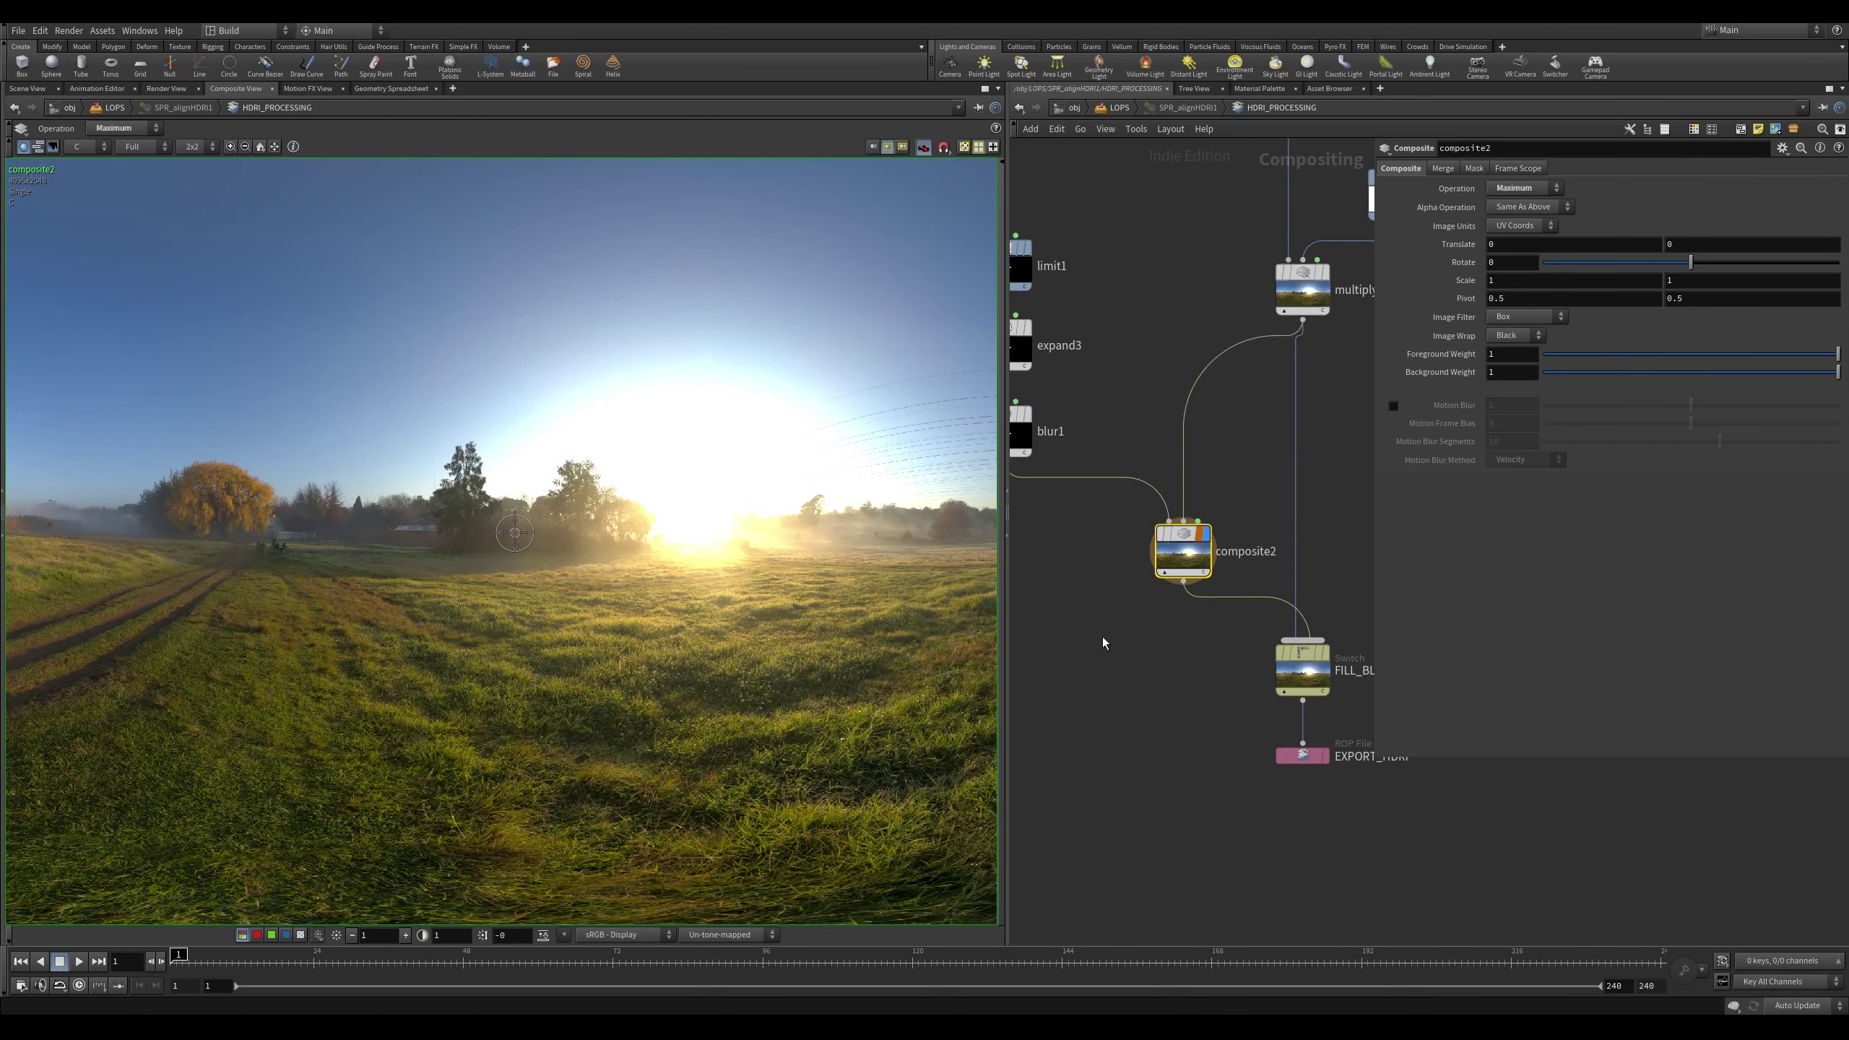
# Switch the displayed image to FILL_BLACK and back to composite2 to compare the sun area
pyautogui.click(1308, 654)
pyautogui.click(1306, 651)
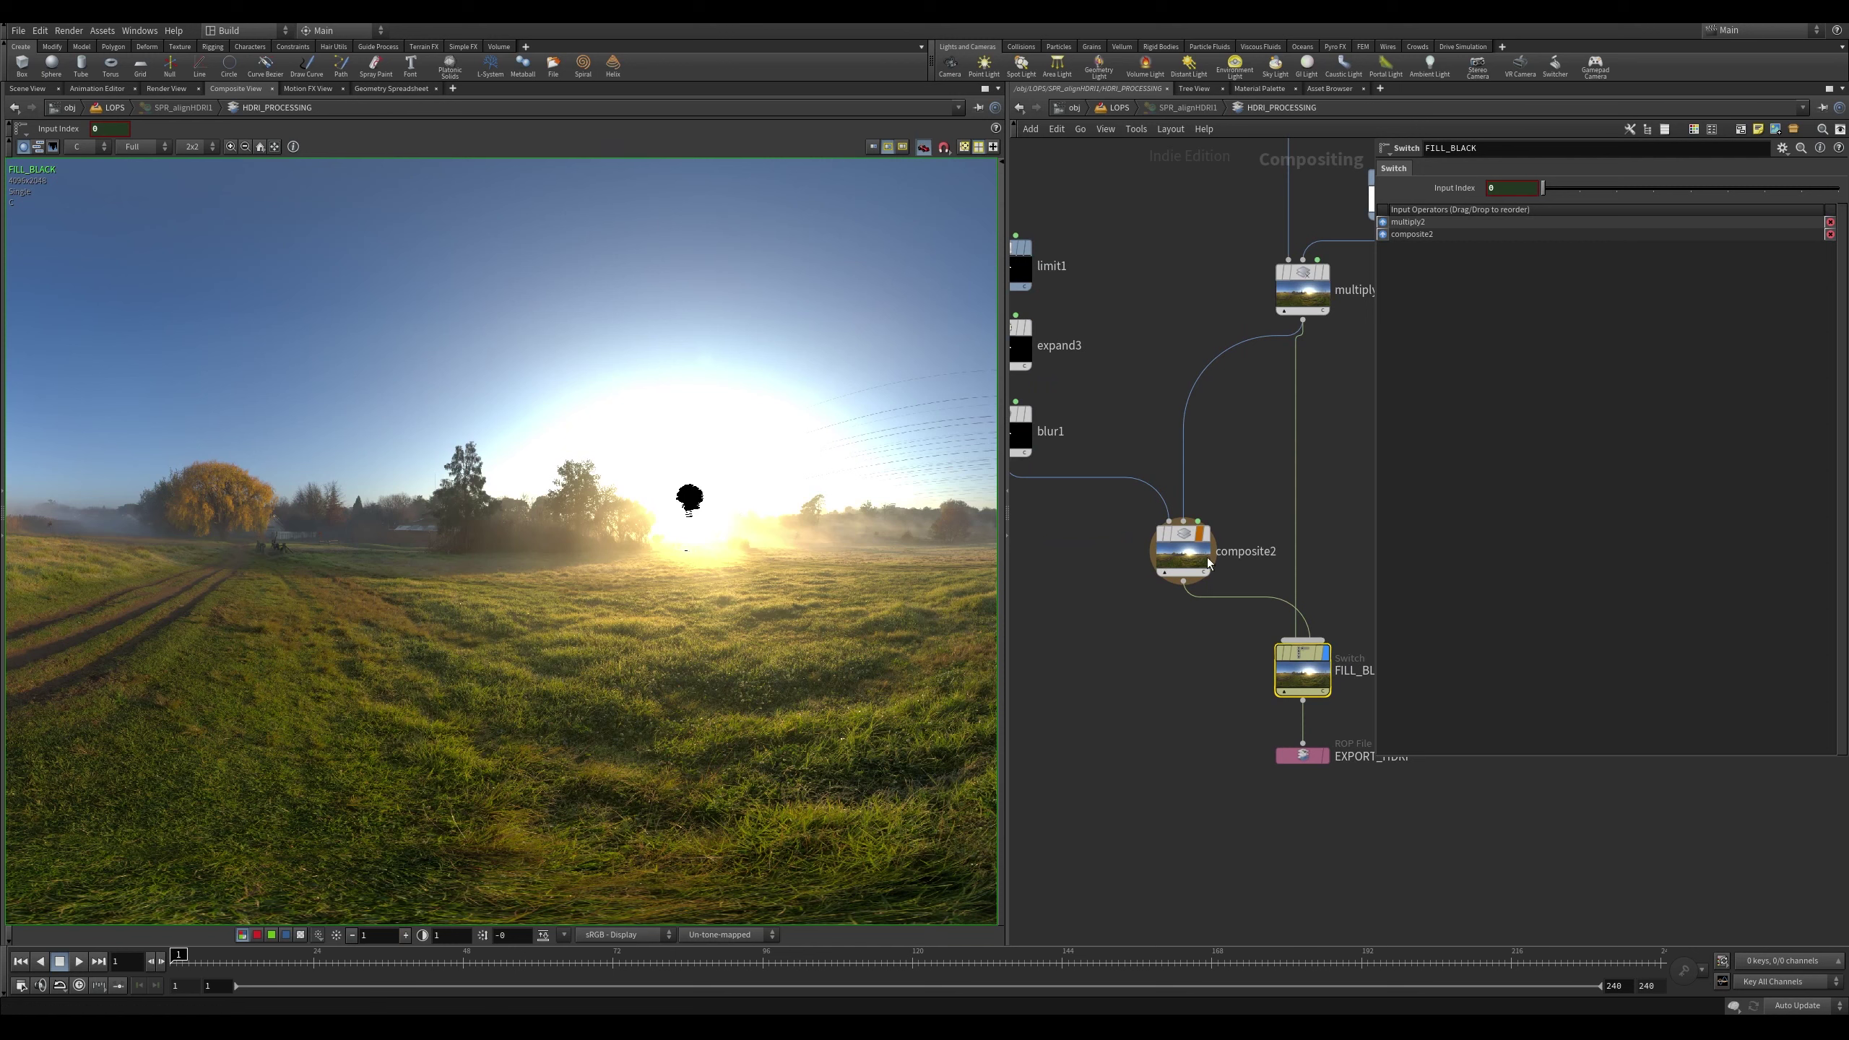
pyautogui.click(1188, 536)
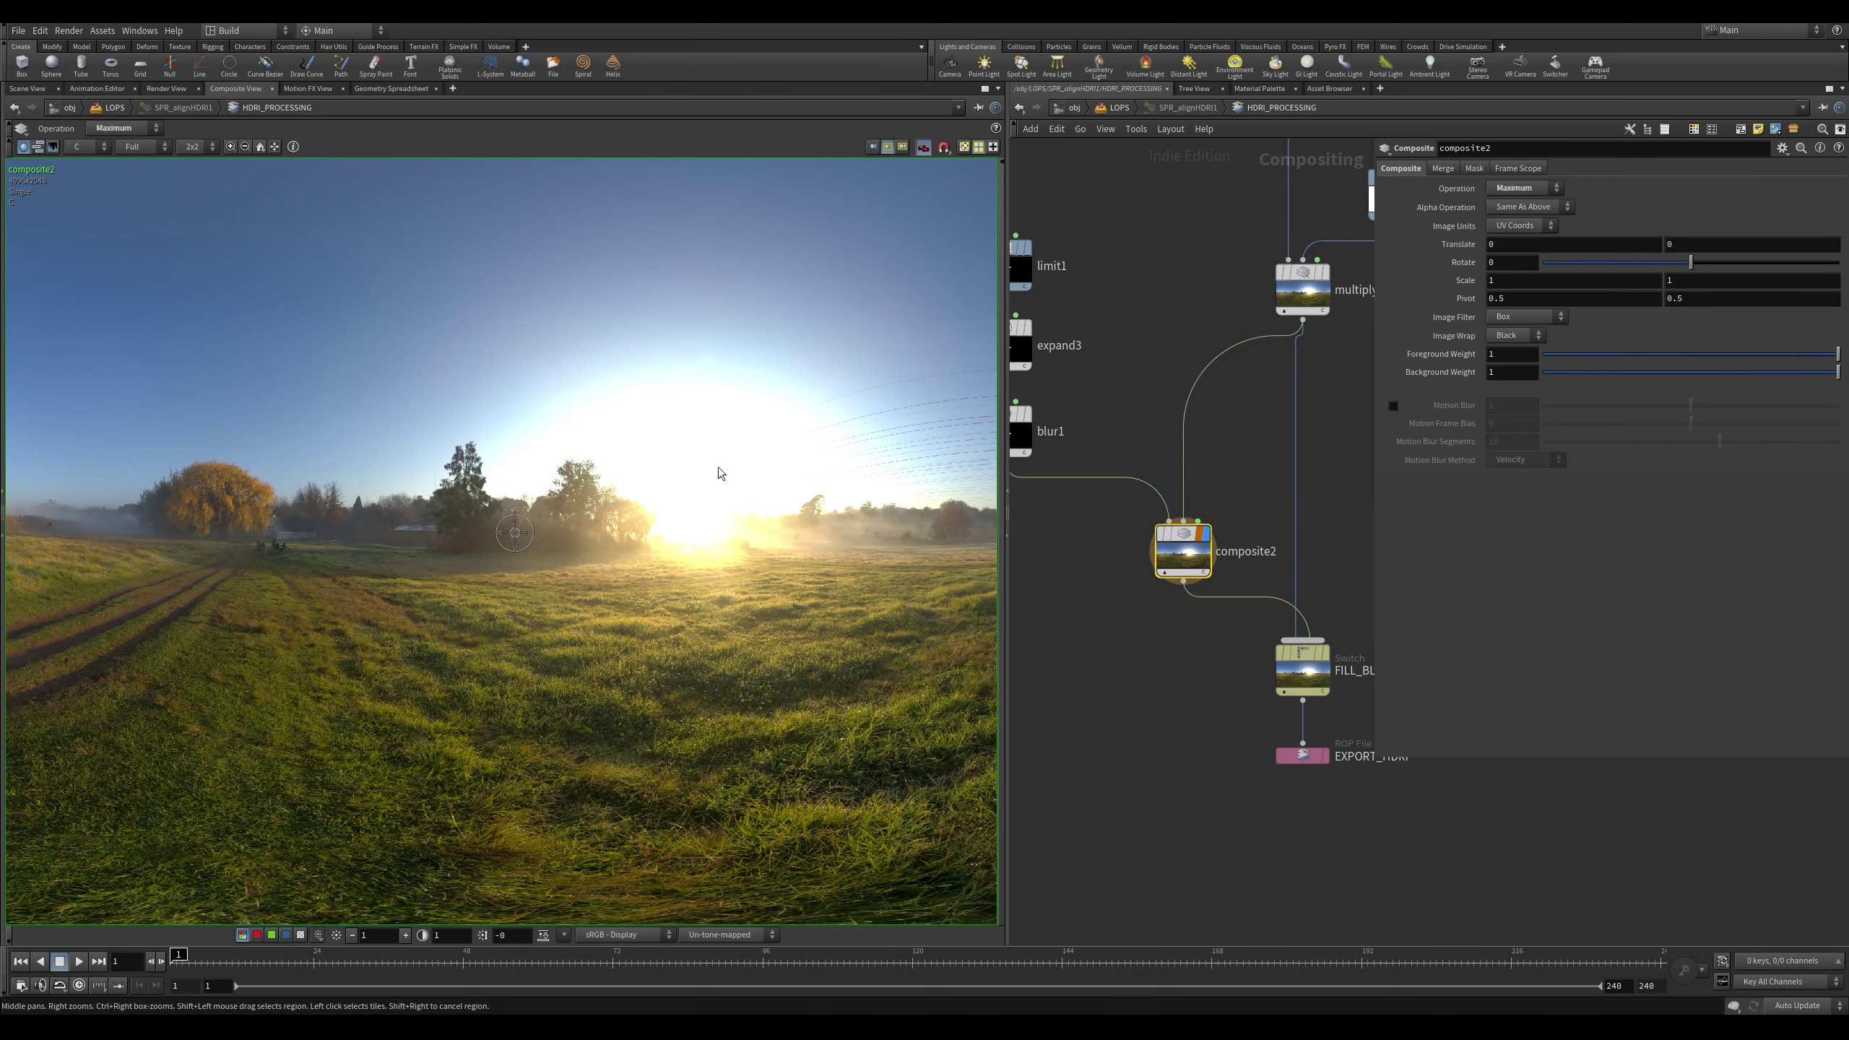
# Lower the composite view's brightness to 0.125 and examine composite2's filled sun patch up close
pyautogui.click(352, 936)
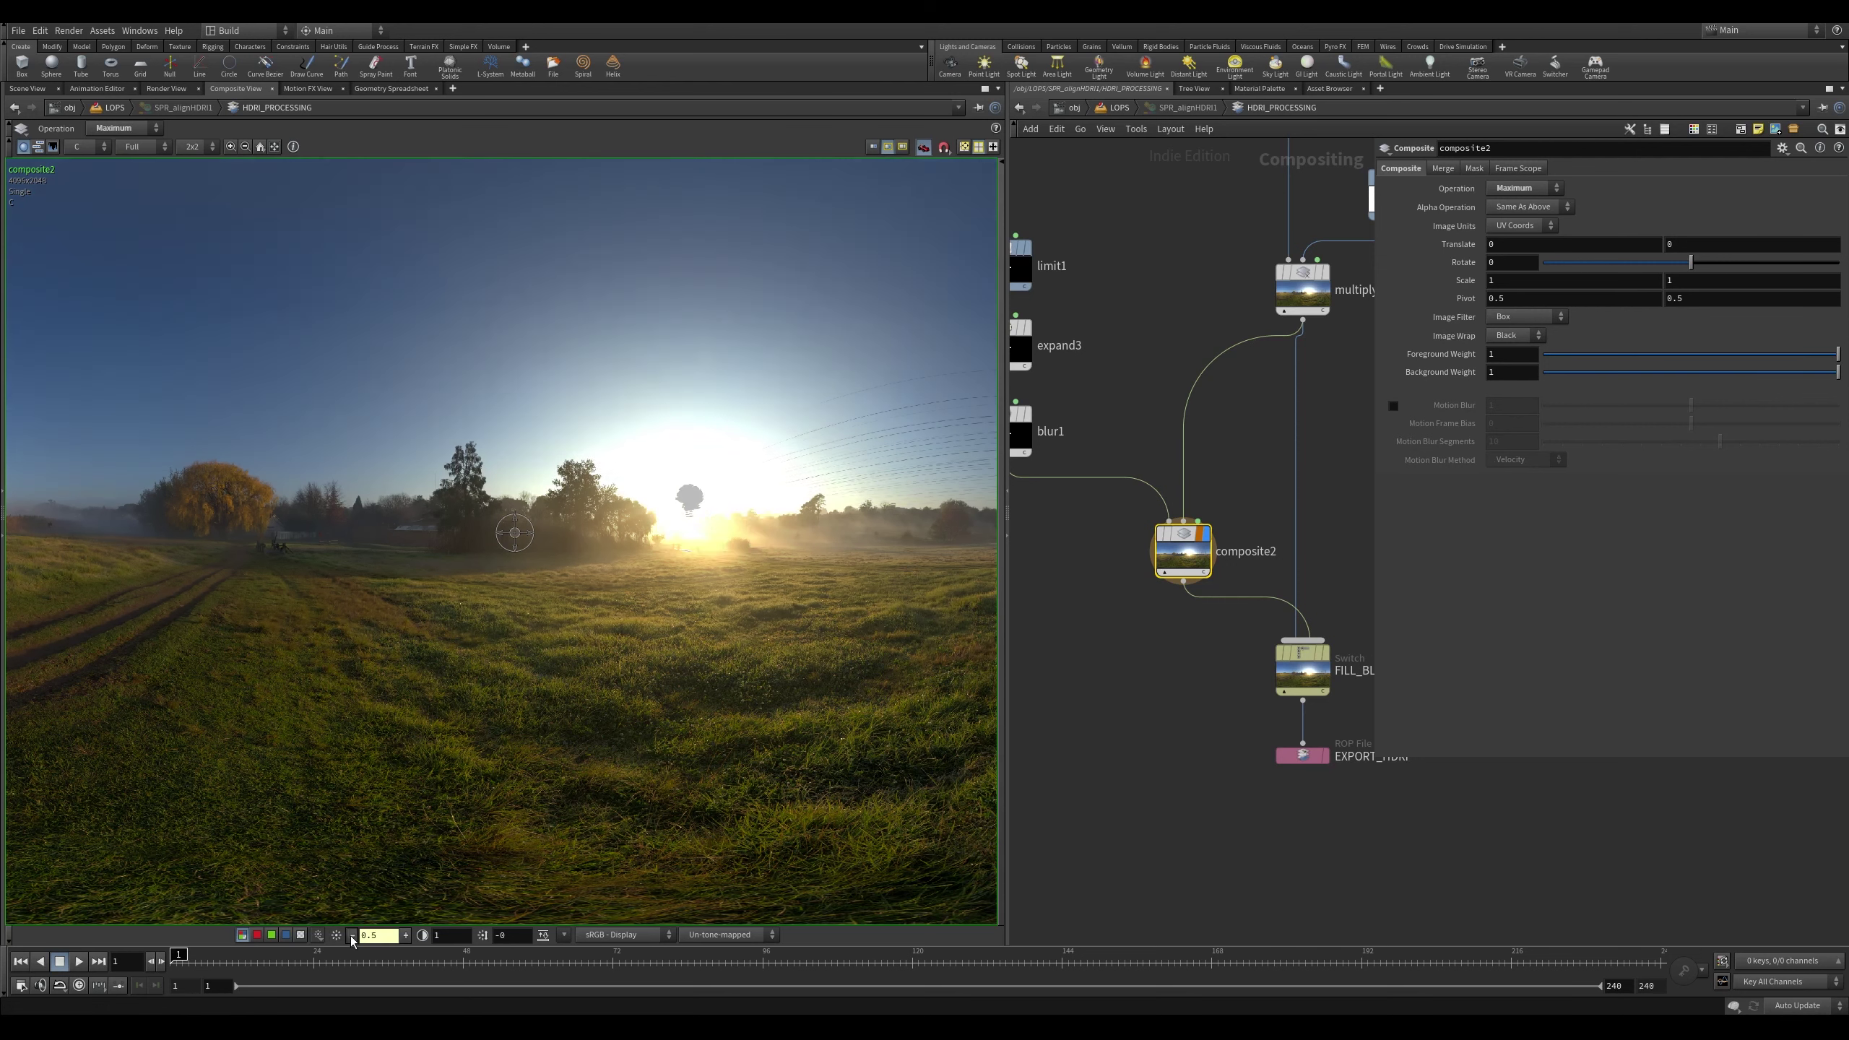
pyautogui.click(353, 935)
pyautogui.click(352, 936)
pyautogui.scroll(3, 690, 503)
pyautogui.scroll(3, 690, 501)
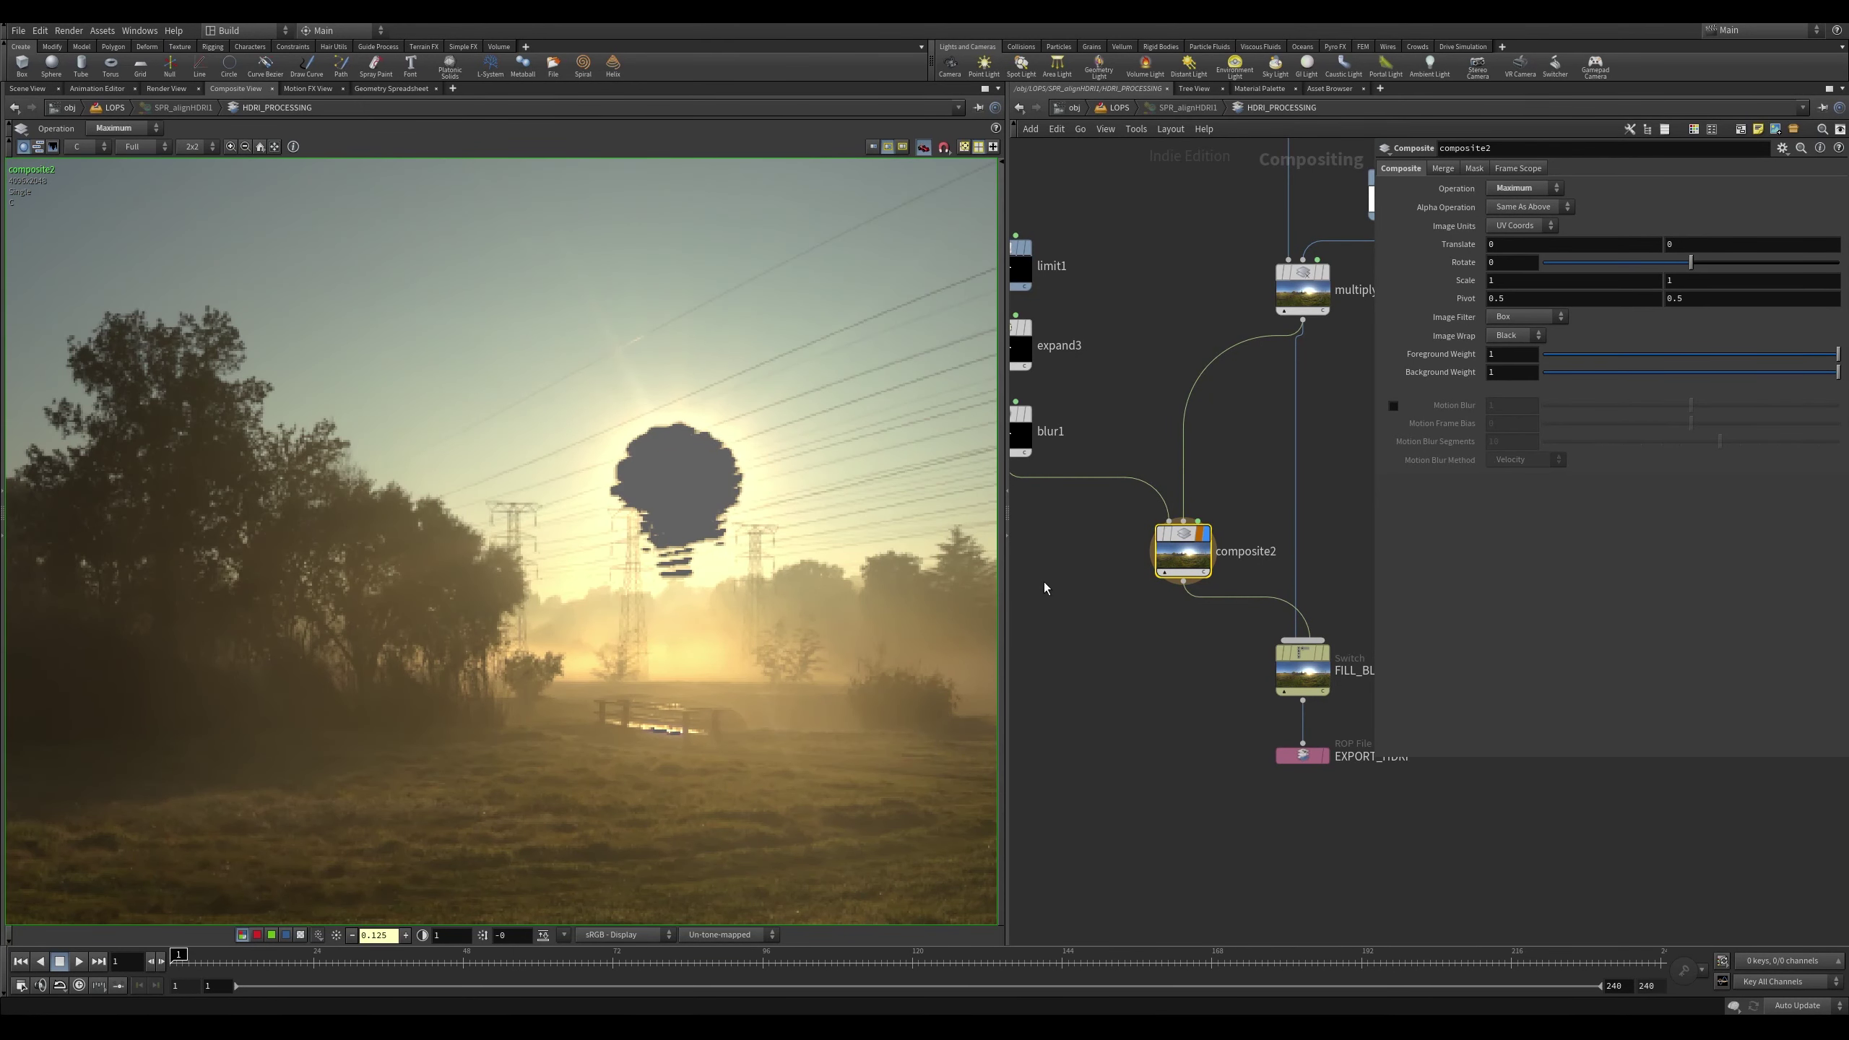
# Reset the composite view's brightness to 1 and reduce it to 0.5 to recheck composite2's filled patch
pyautogui.scroll(-5, 1043, 582)
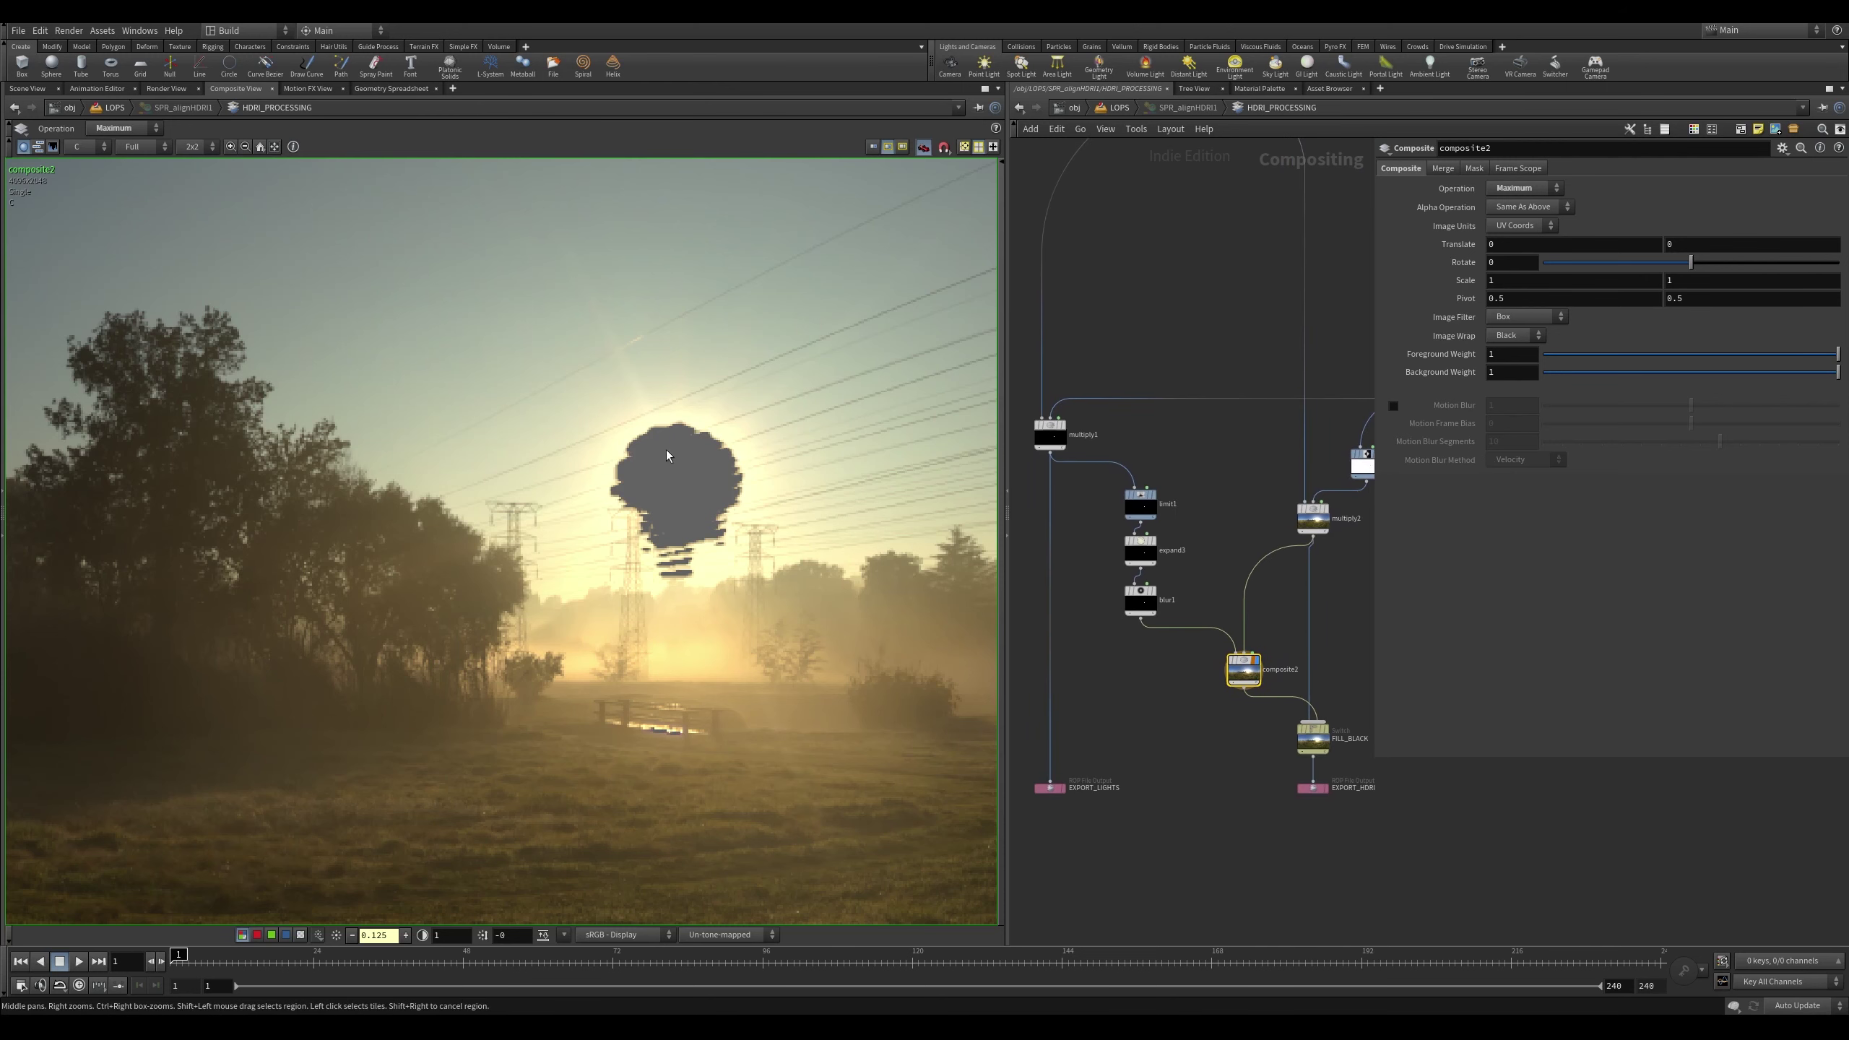
pyautogui.click(378, 934)
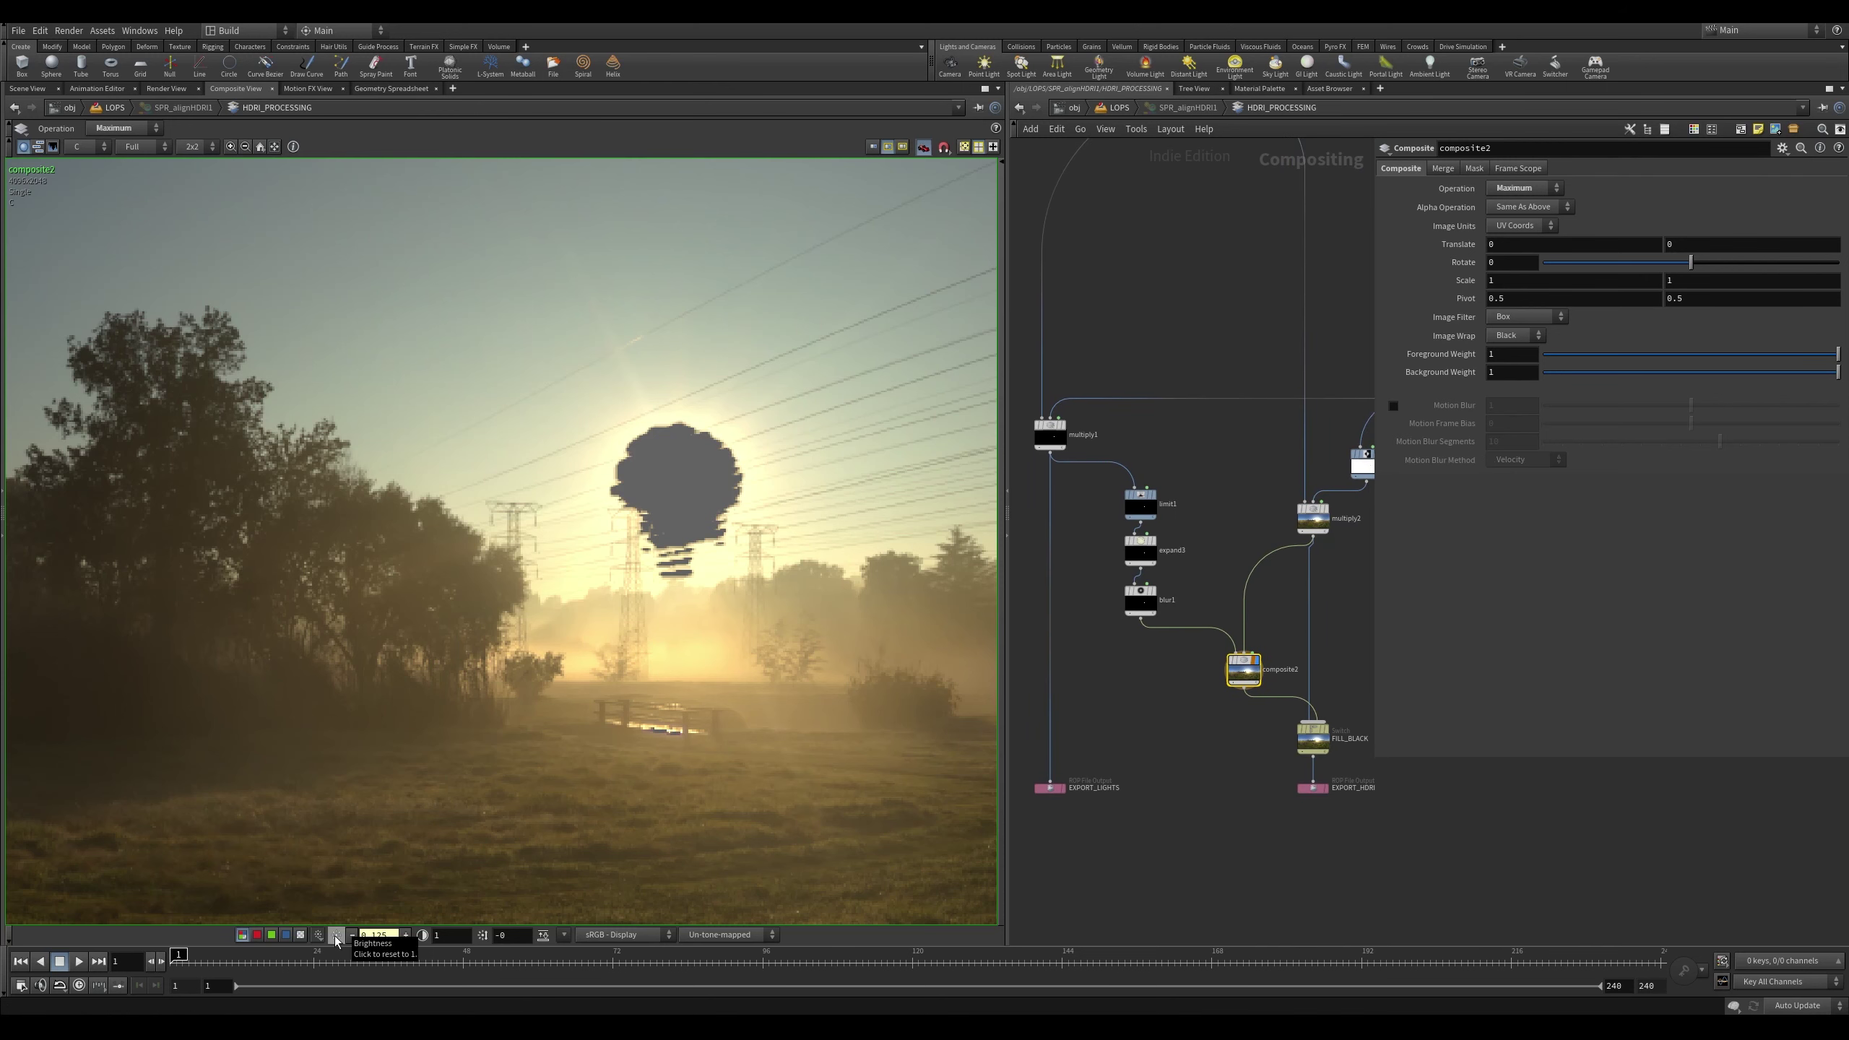
pyautogui.write('1')
pyautogui.press('Return')
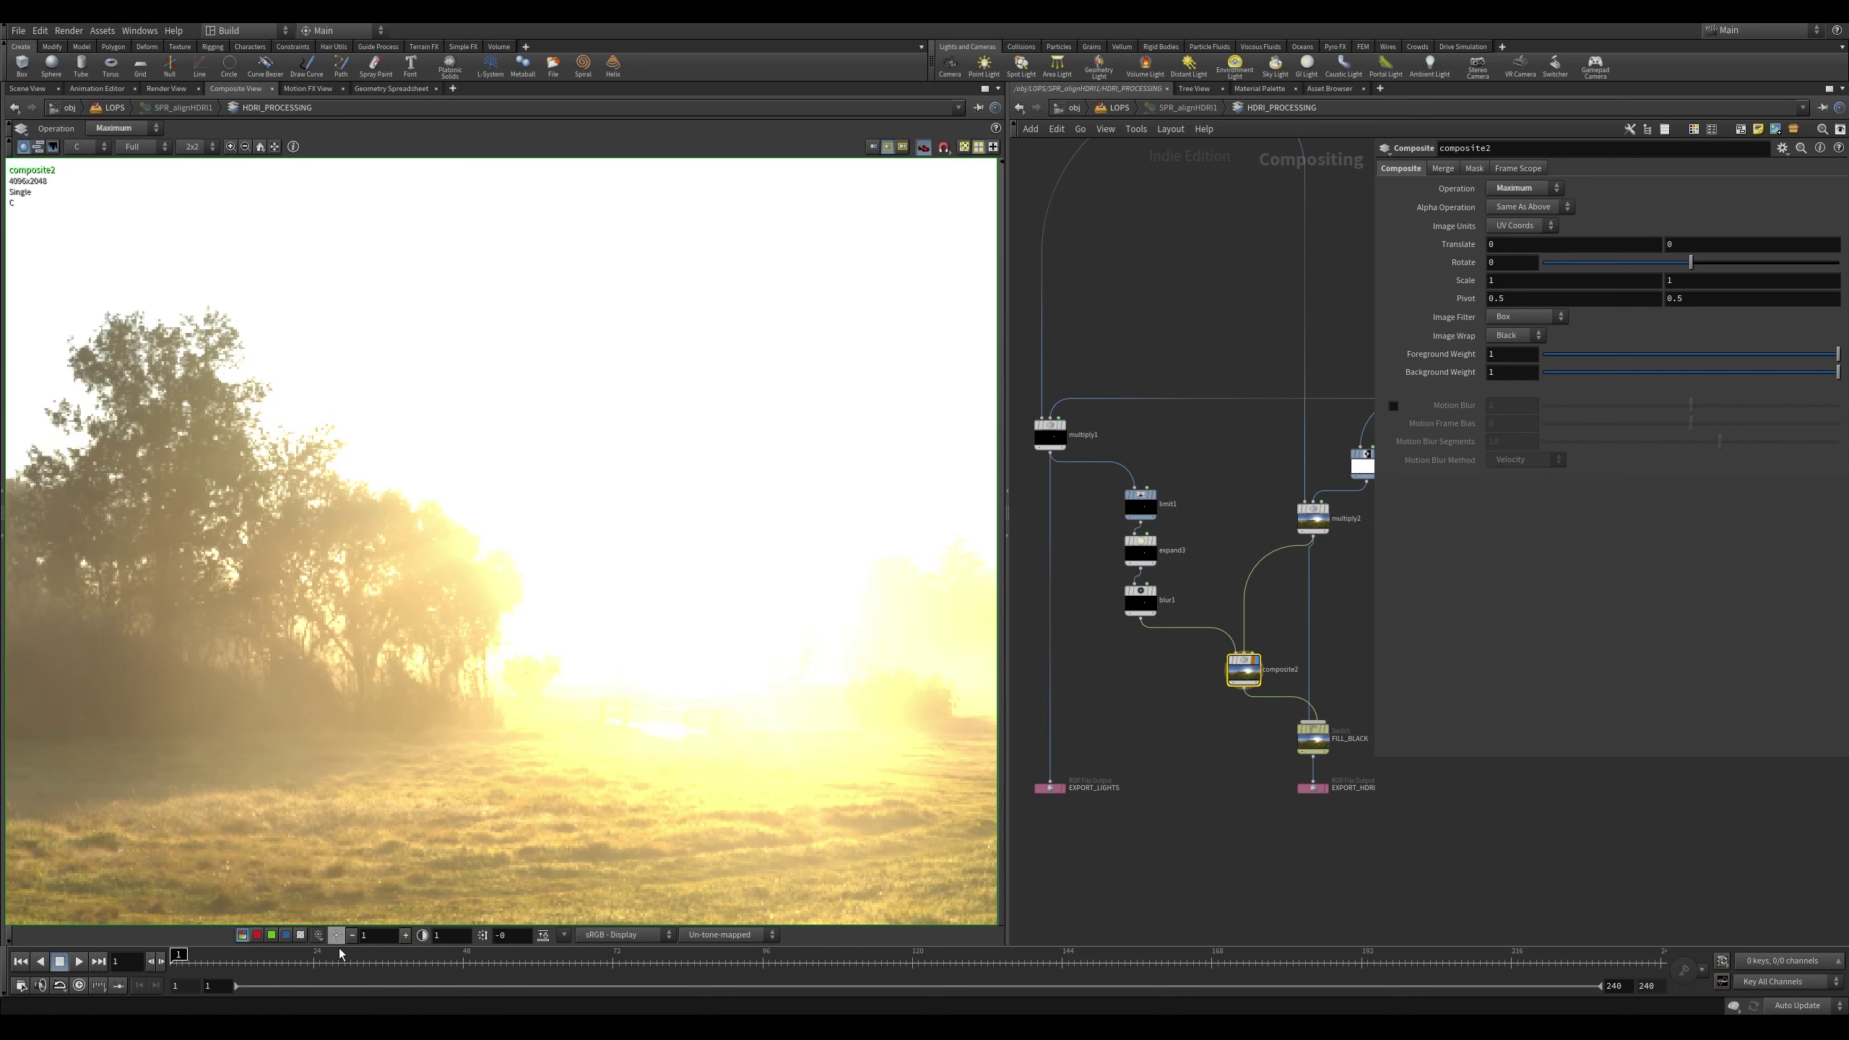
pyautogui.click(354, 936)
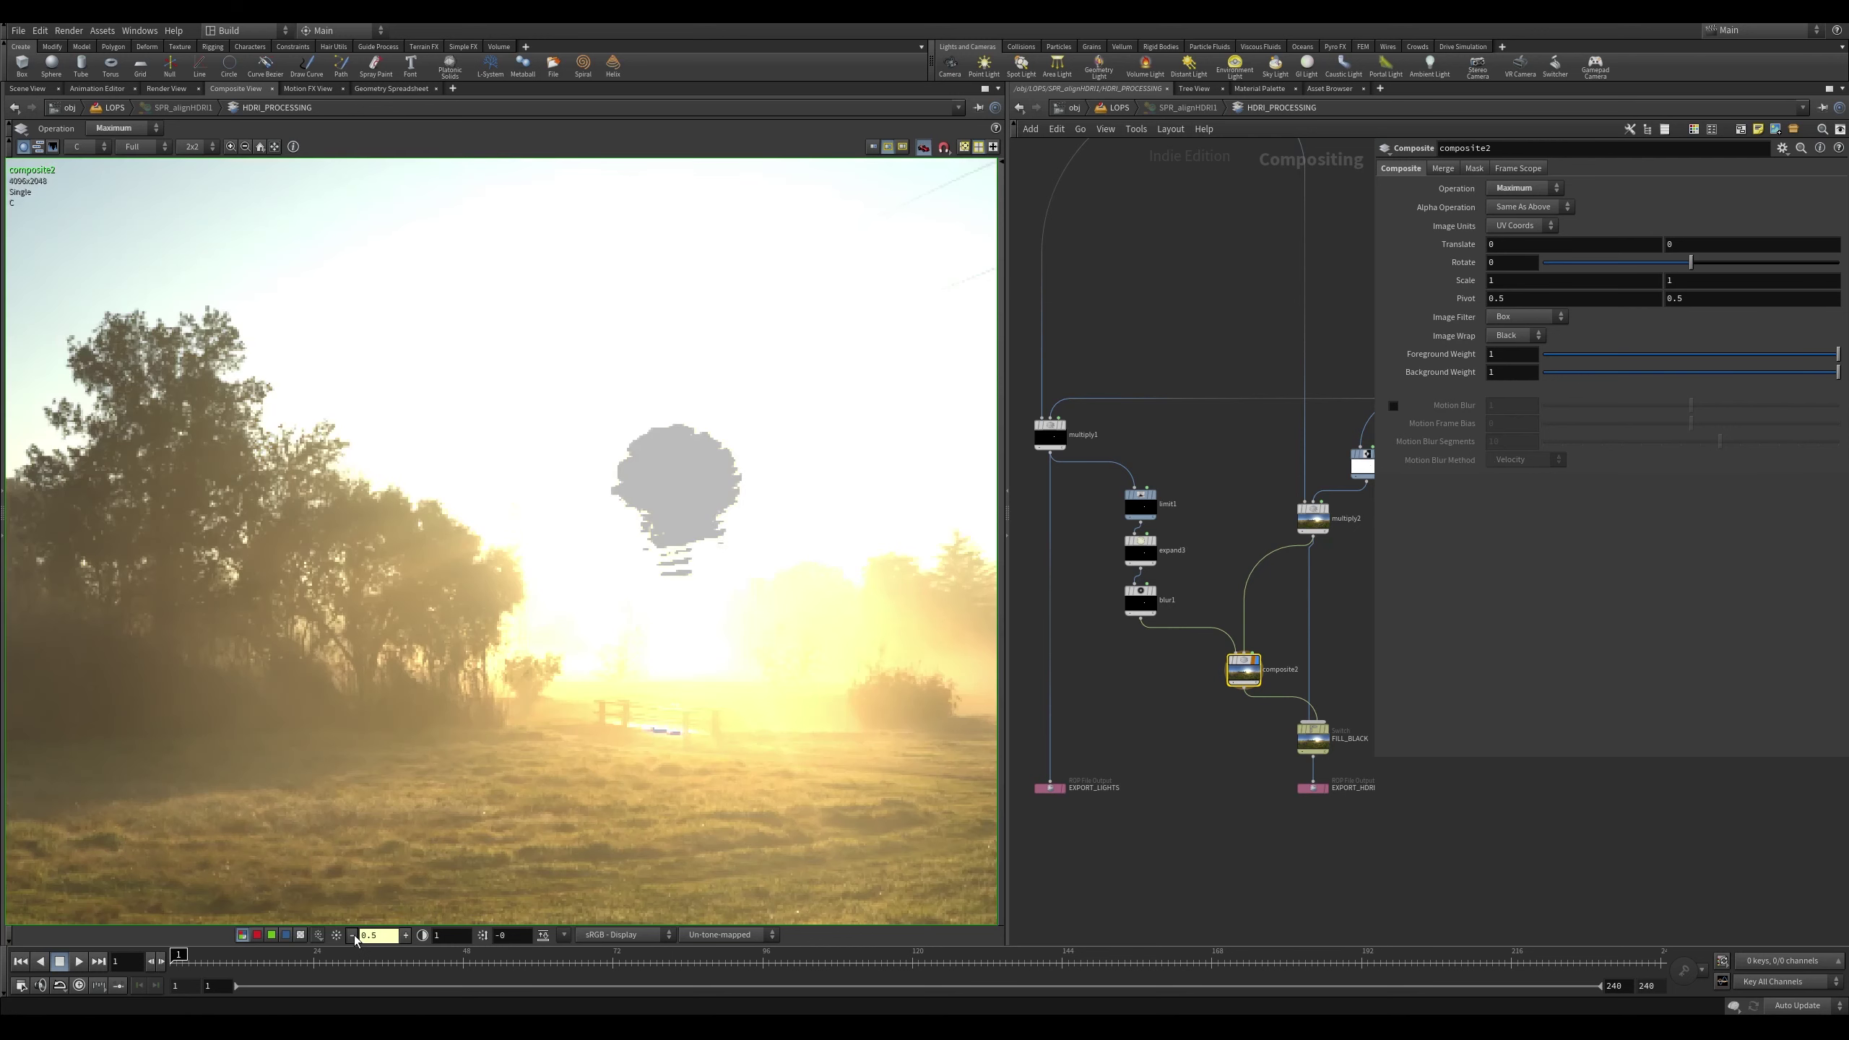
# Display FILL_BLACK at brightness 0.125 and at 1 to examine the black cut-out
pyautogui.click(1328, 732)
pyautogui.click(1314, 734)
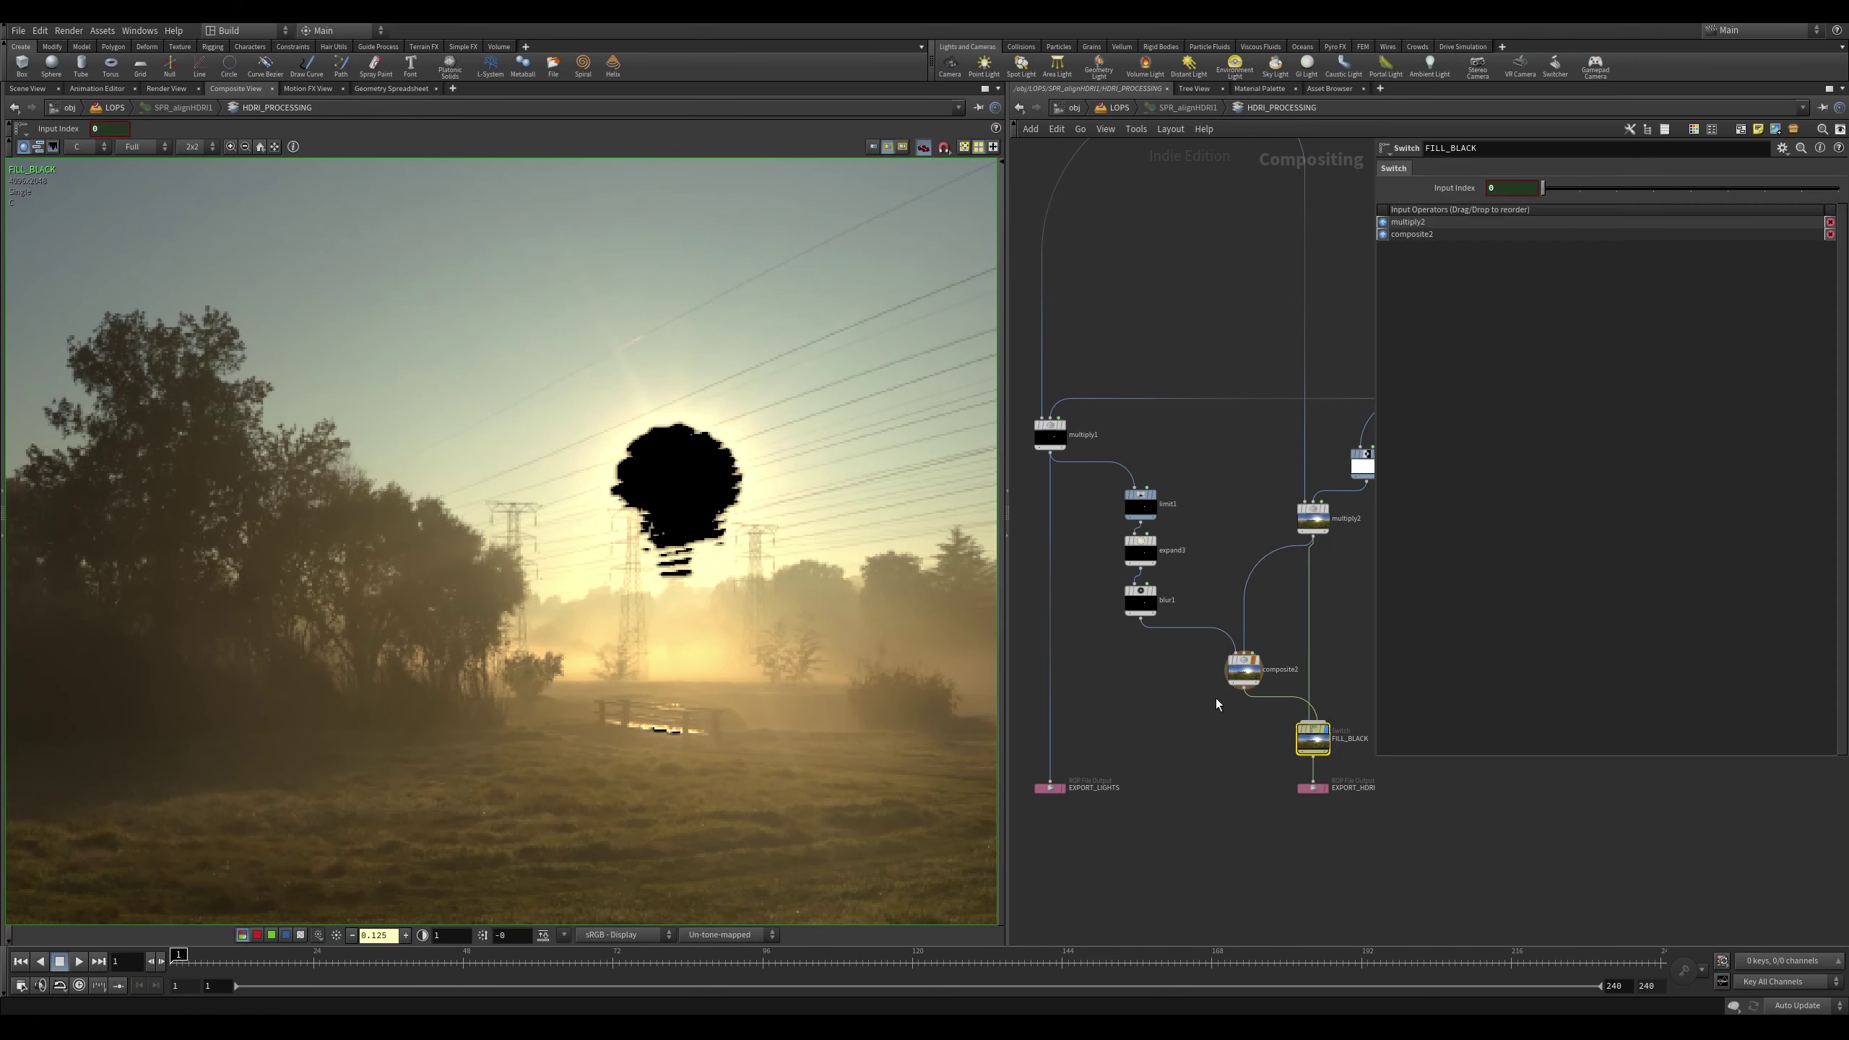
pyautogui.write('1')
pyautogui.press('Return')
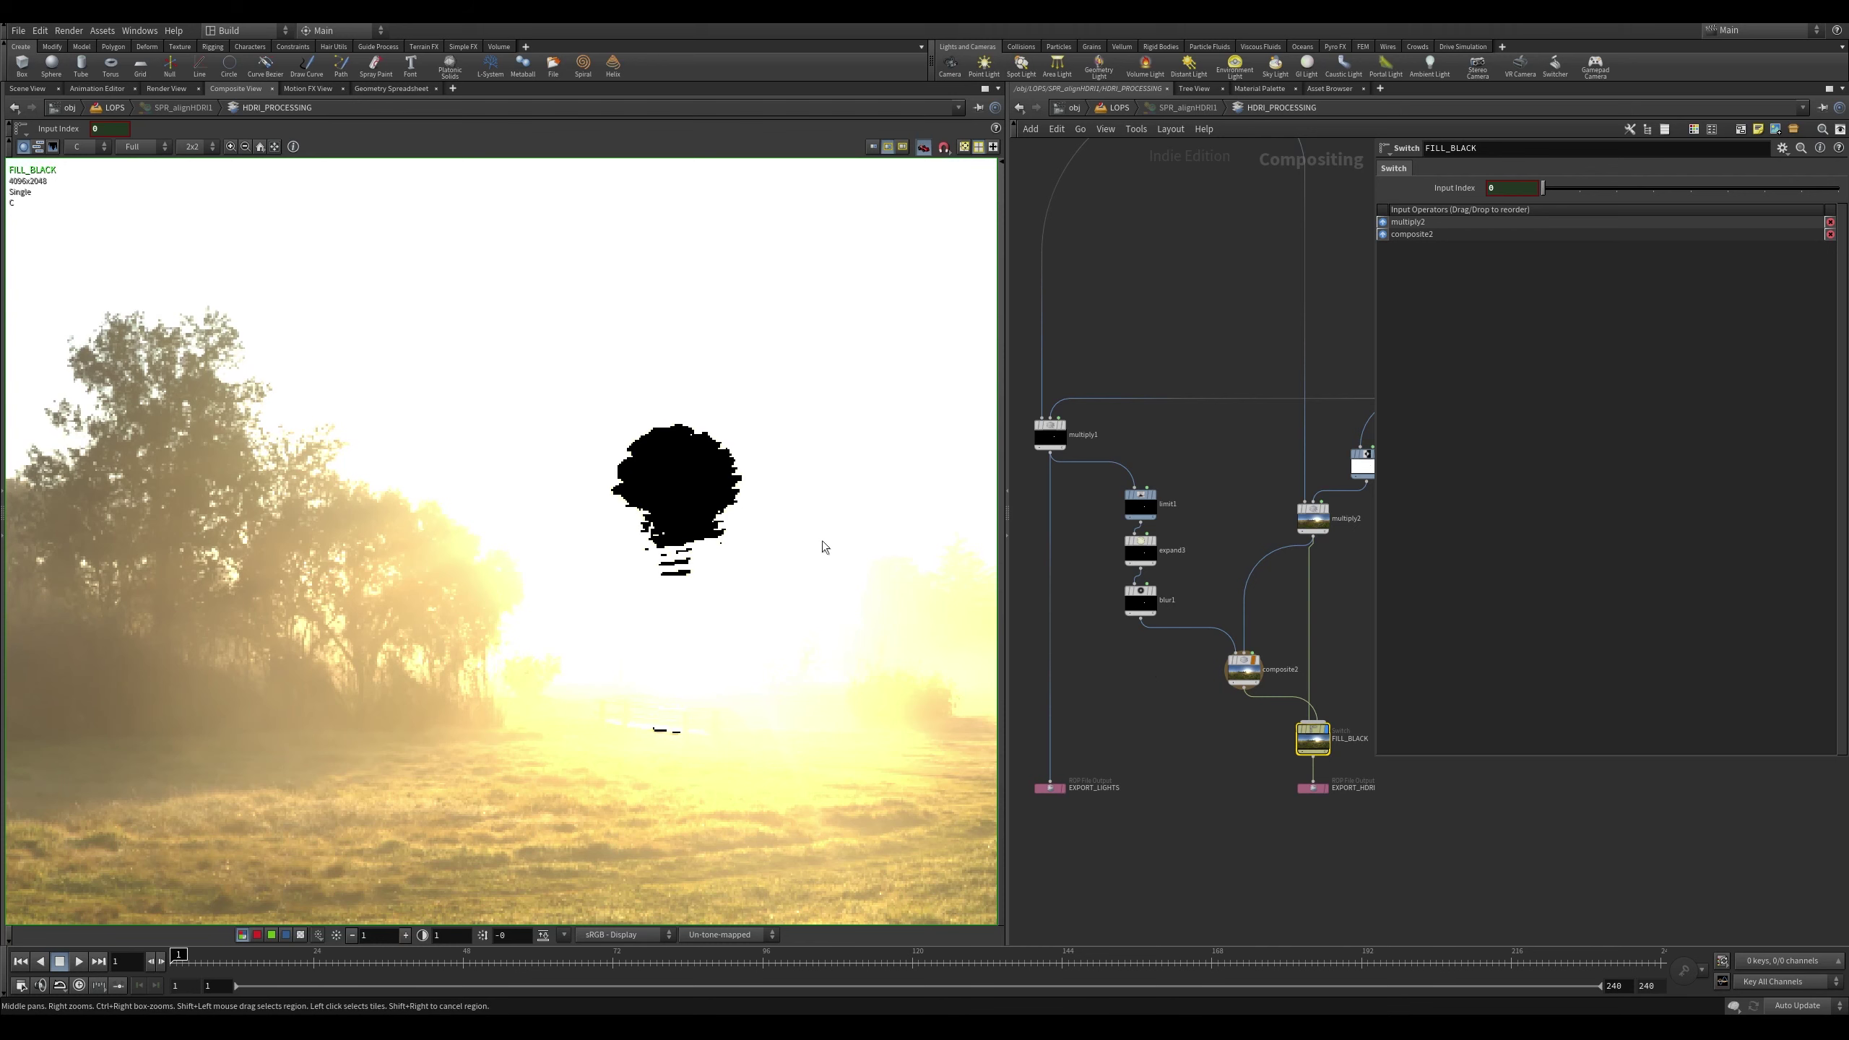
# Display composite2 for comparison at full brightness and return to the LOPS network
pyautogui.click(1259, 663)
pyautogui.click(1243, 670)
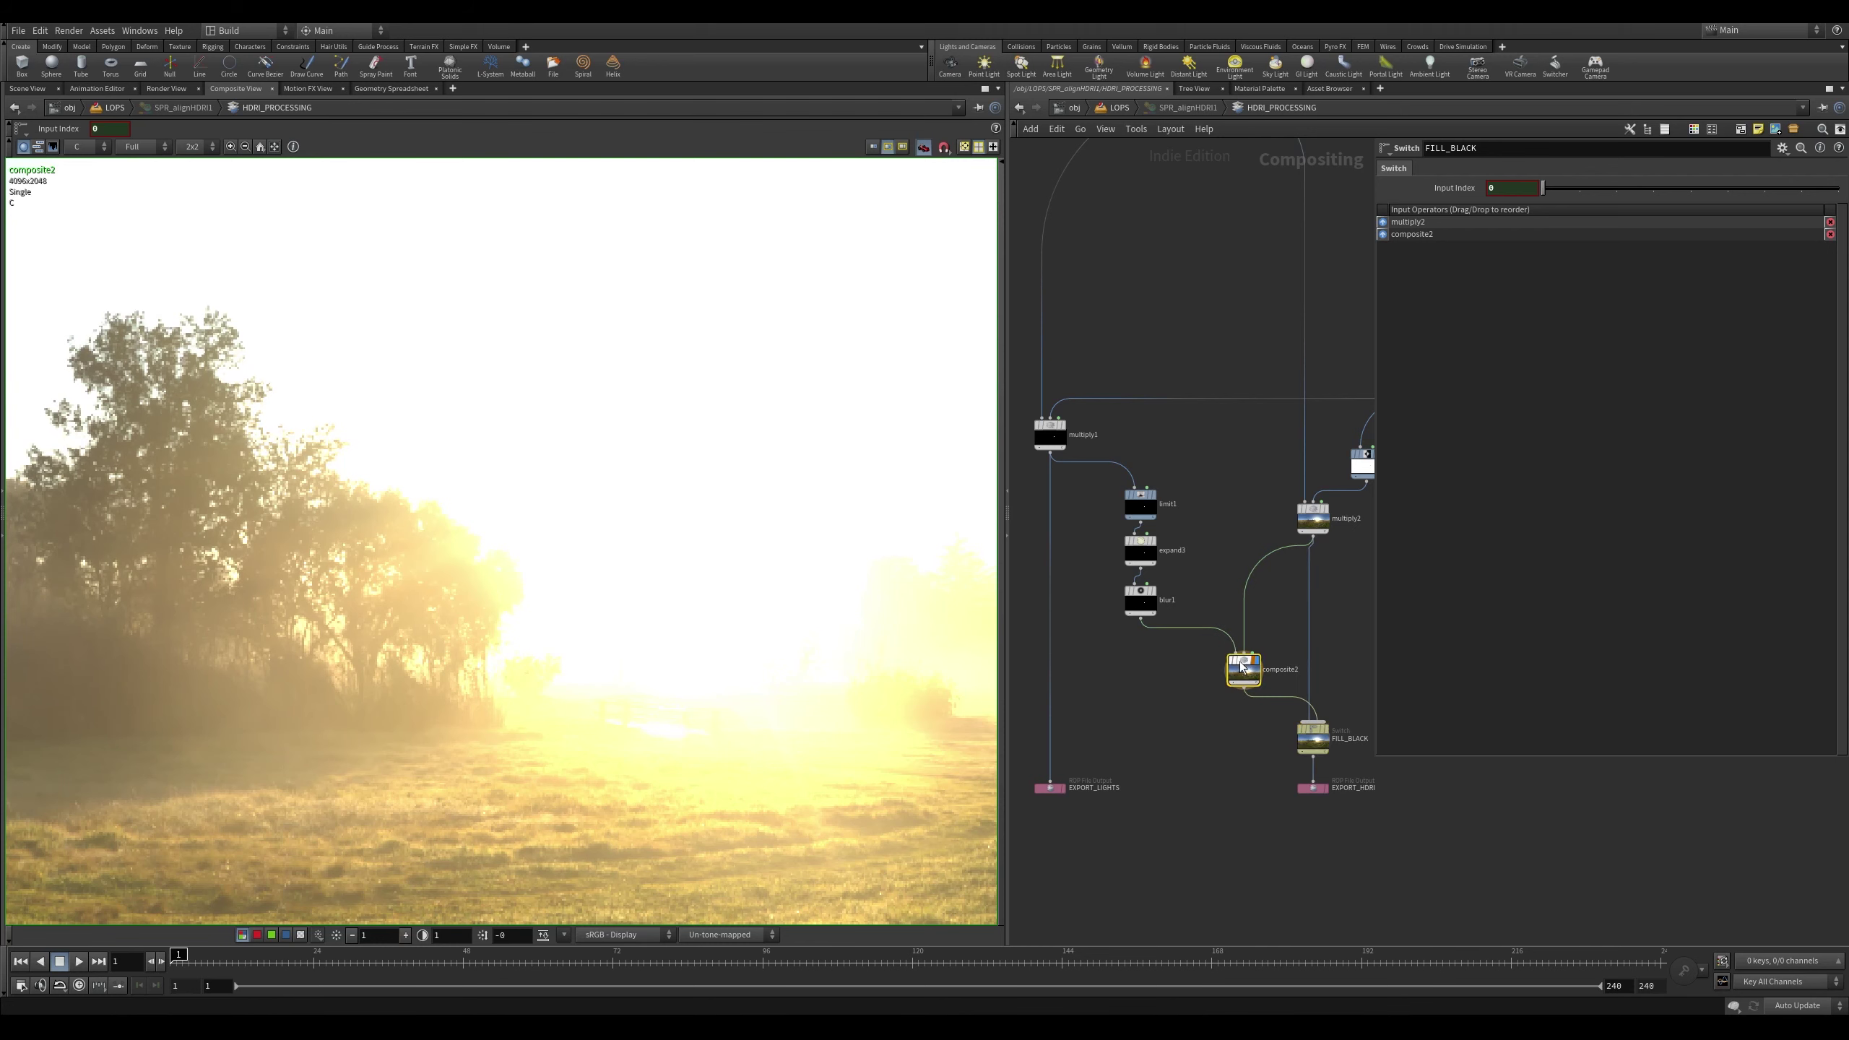
pyautogui.press('u')
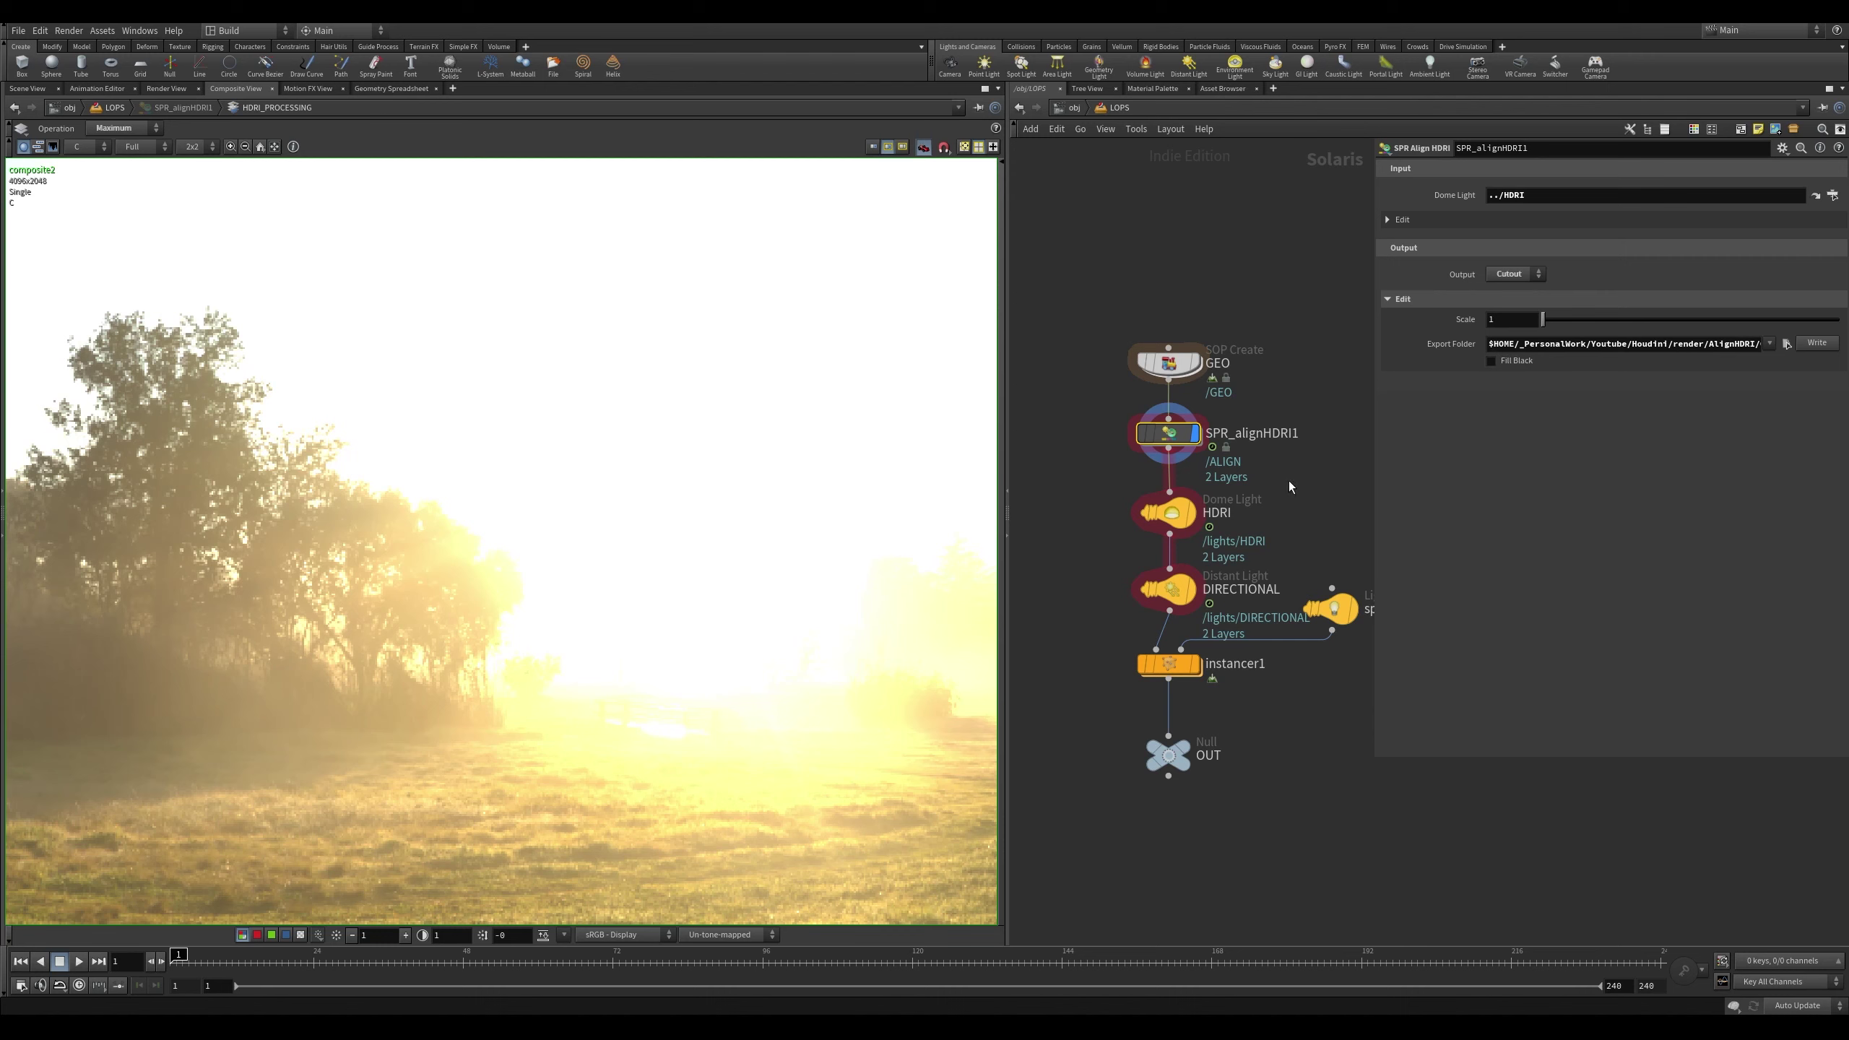
pyautogui.moveTo(1306, 520); pyautogui.dragTo(1312, 360, button='middle')
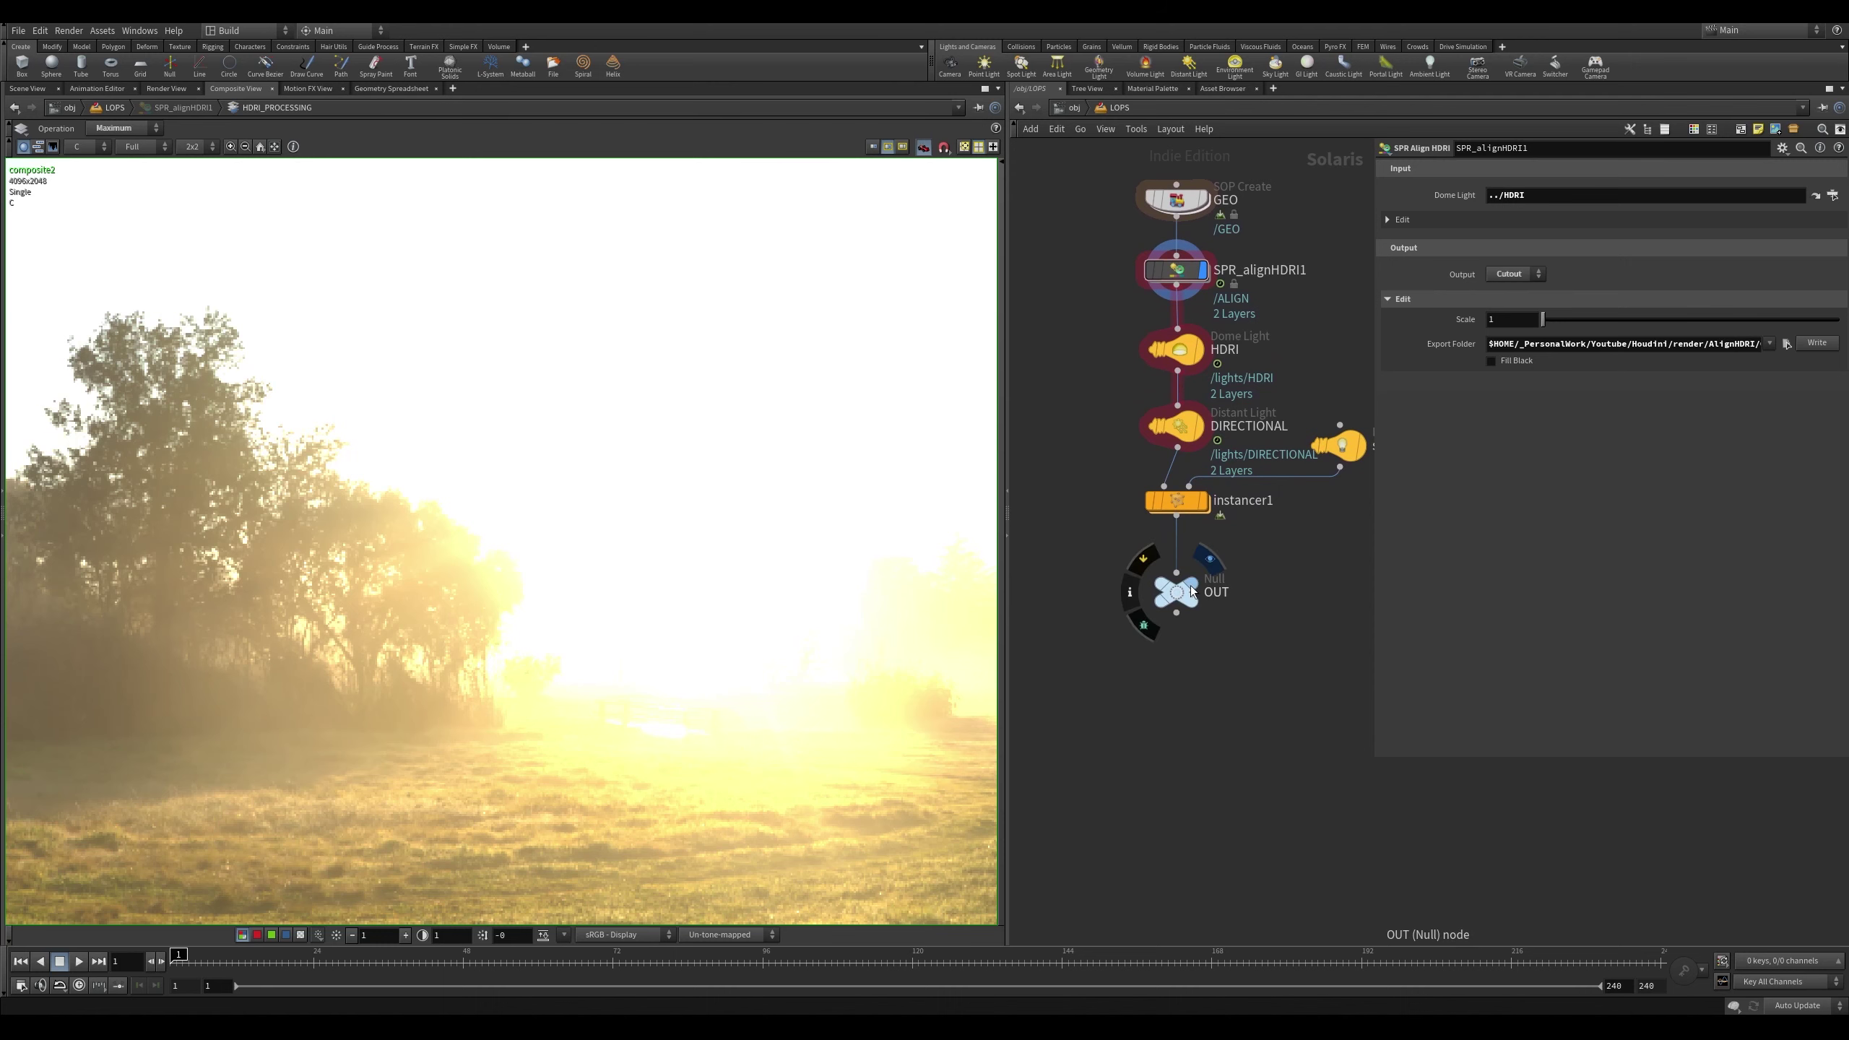
# Display the OUT null and view the robot character in the 3D scene view
pyautogui.click(1208, 565)
pyautogui.click(31, 92)
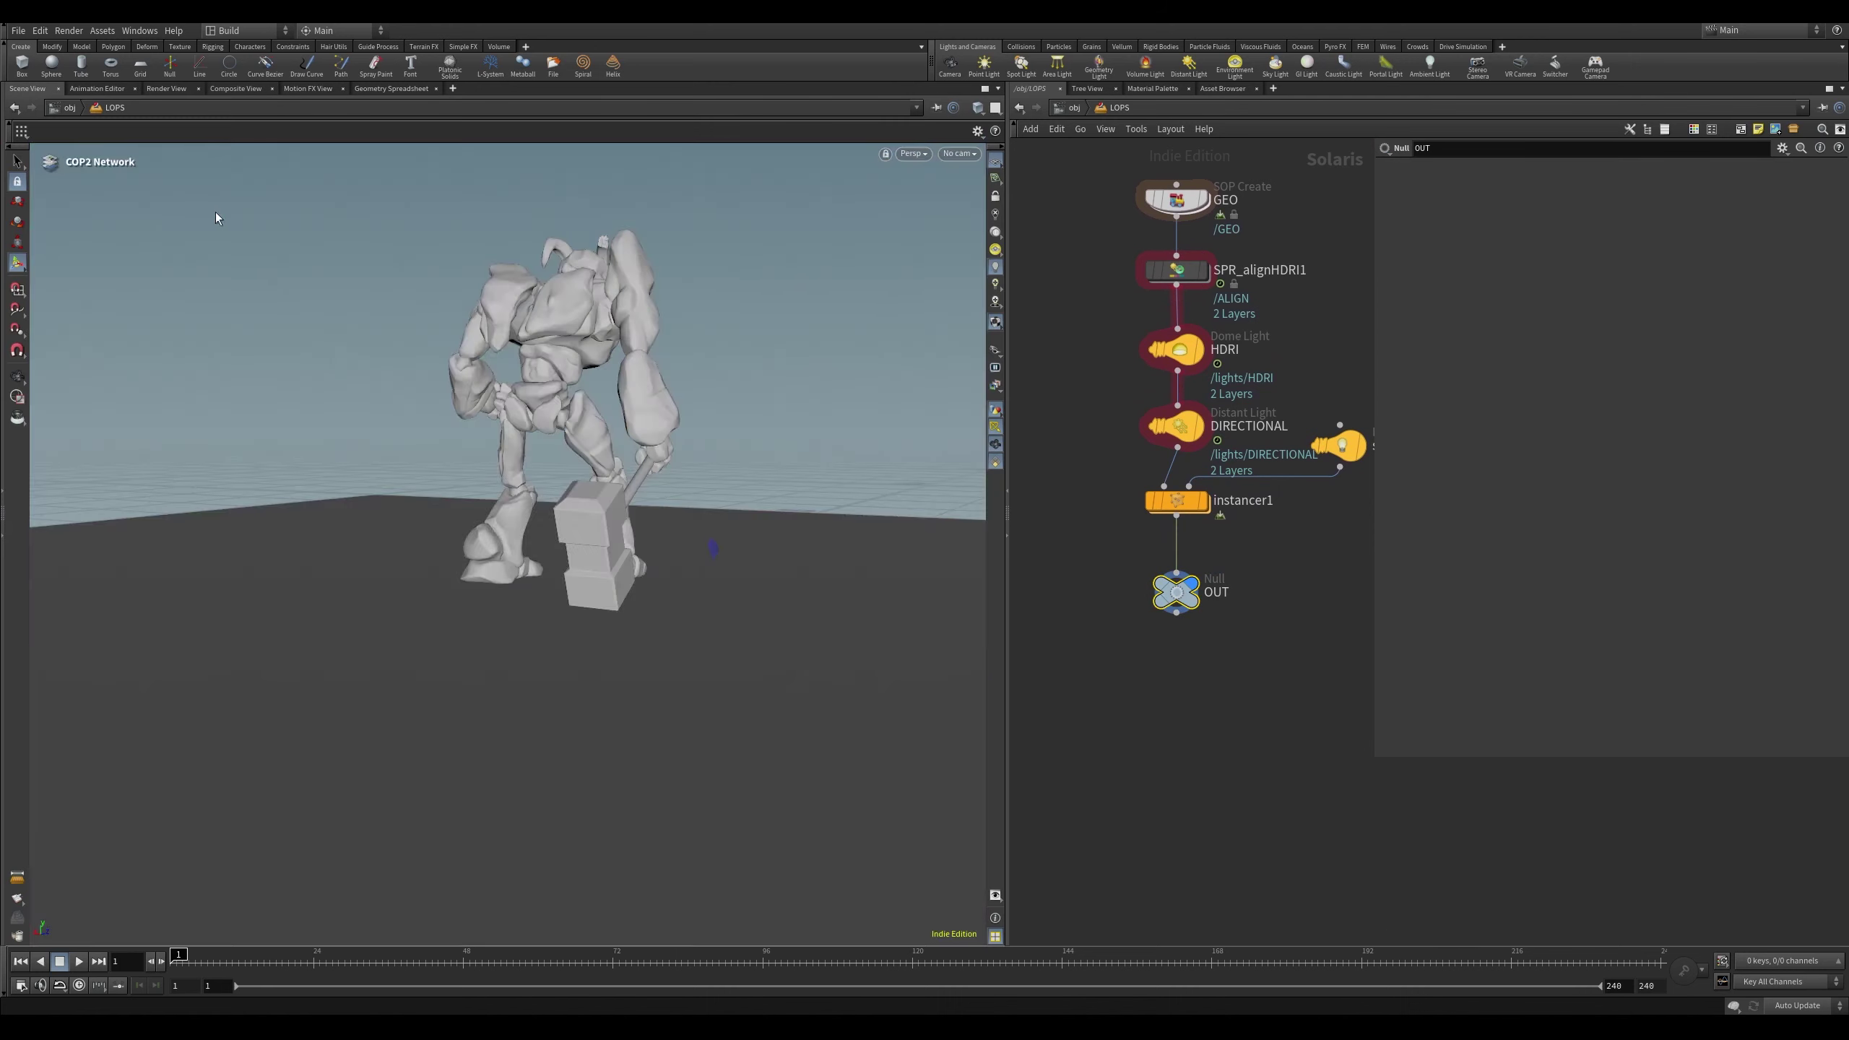
pyautogui.keyDown('alt'); pyautogui.moveTo(633, 377); pyautogui.dragTo(474, 409); pyautogui.keyUp('alt')
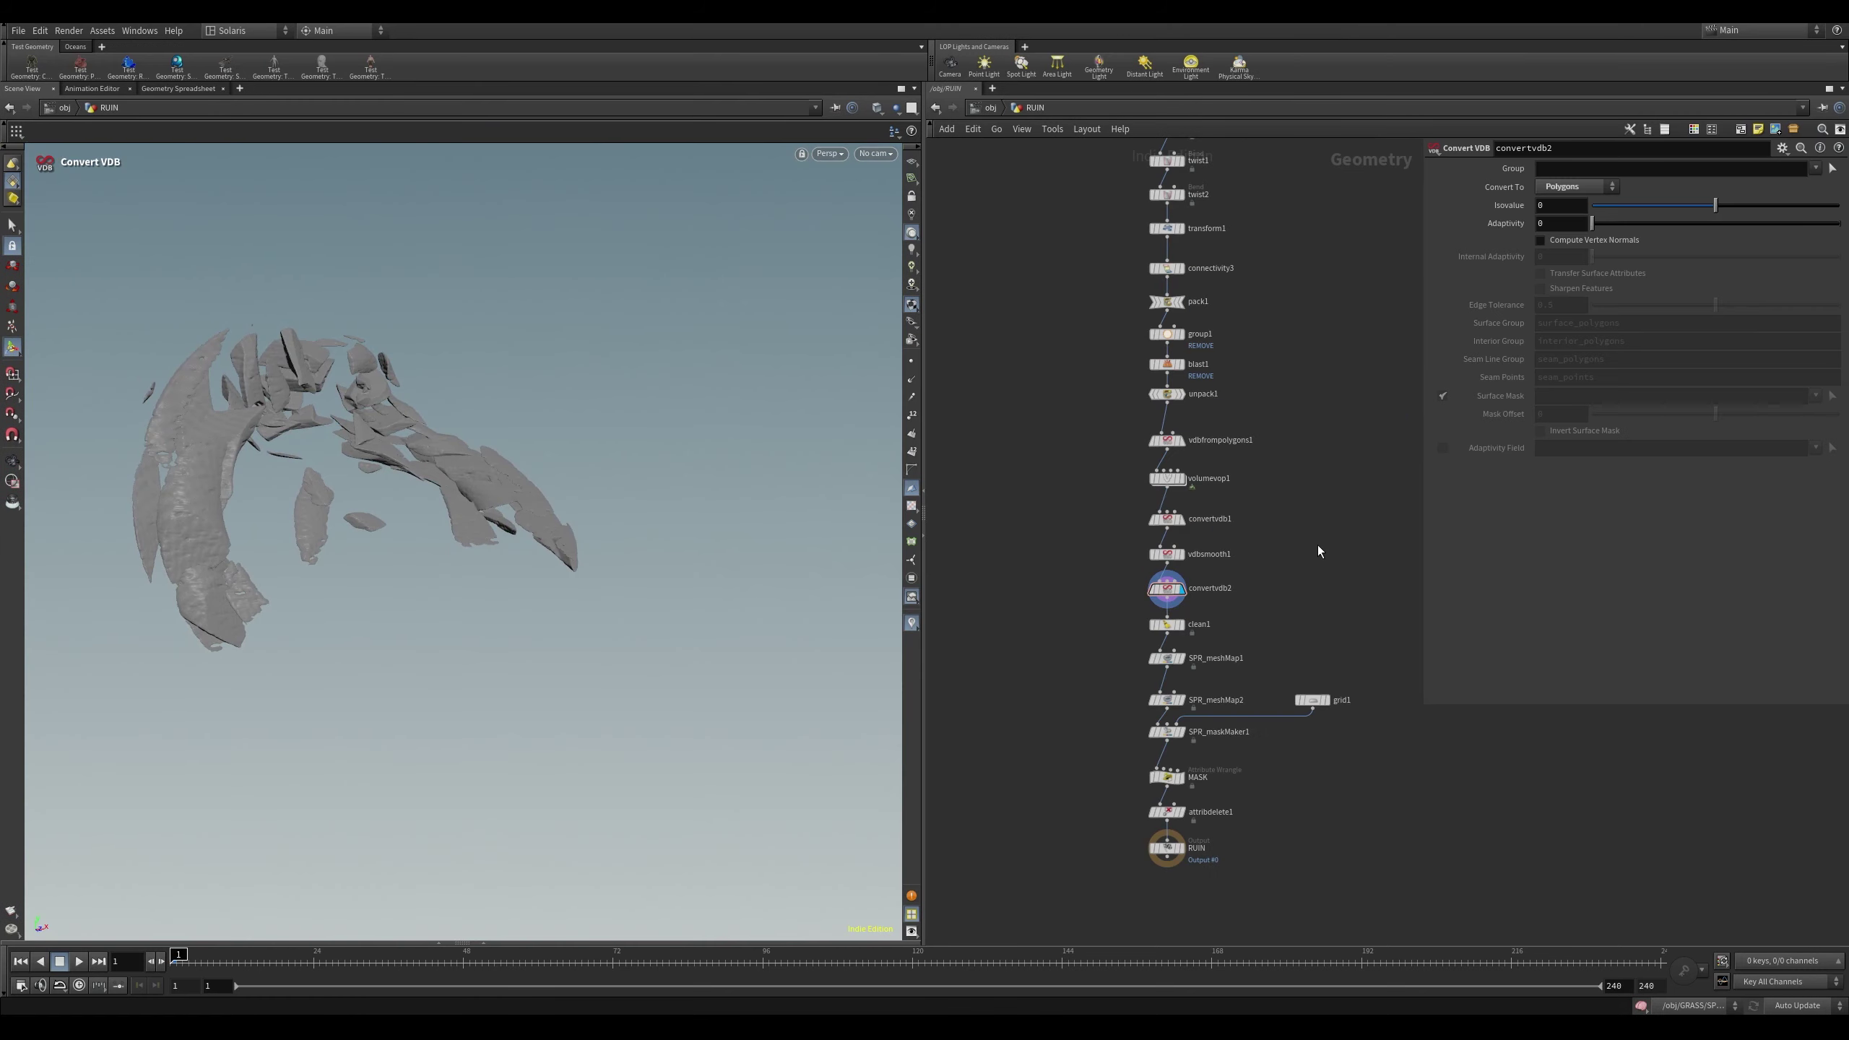
# Leave the RUIN network, open the TERRAIN geometry network, and examine its heightfield chain and terrain mesh
pyautogui.press('u')
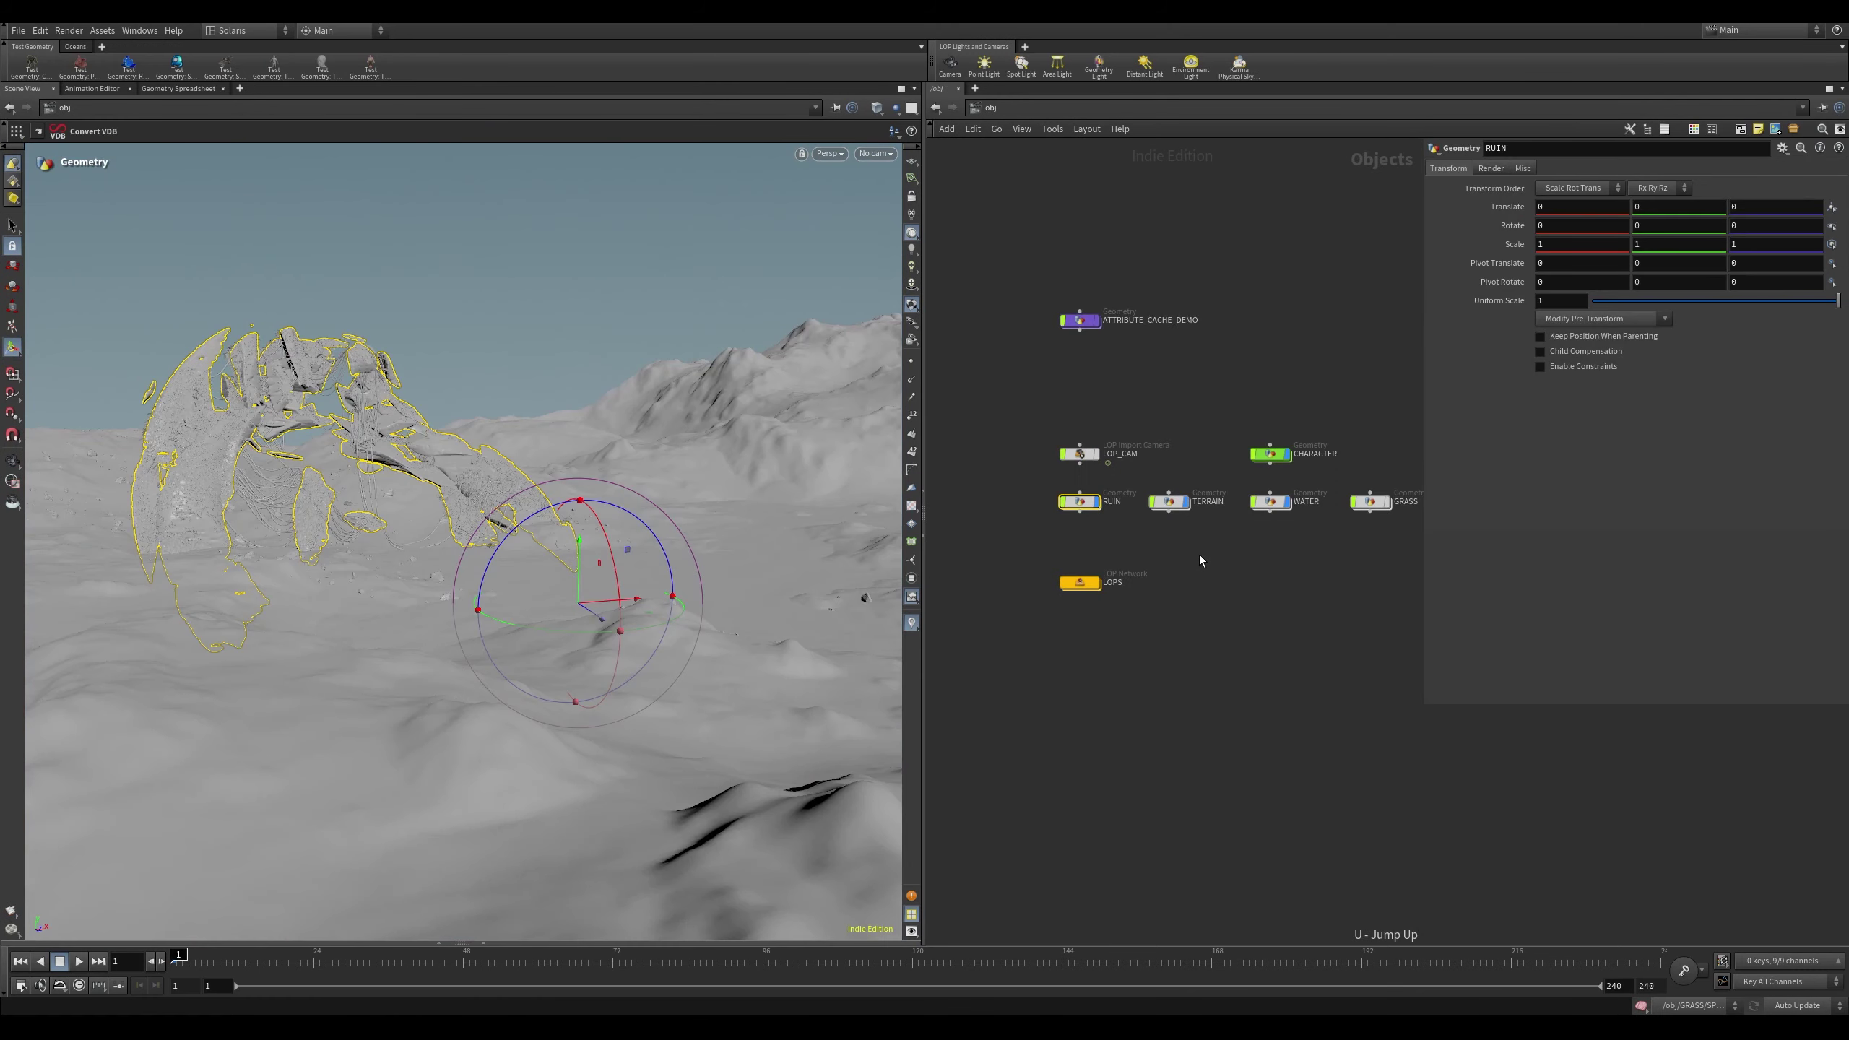
pyautogui.doubleClick(1169, 503)
pyautogui.scroll(-10, 636, 500)
pyautogui.keyDown('alt'); pyautogui.moveTo(636, 500); pyautogui.dragTo(615, 436); pyautogui.keyUp('alt')
pyautogui.scroll(8, 641, 479)
pyautogui.moveTo(1054, 225); pyautogui.dragTo(1090, 545, button='middle')
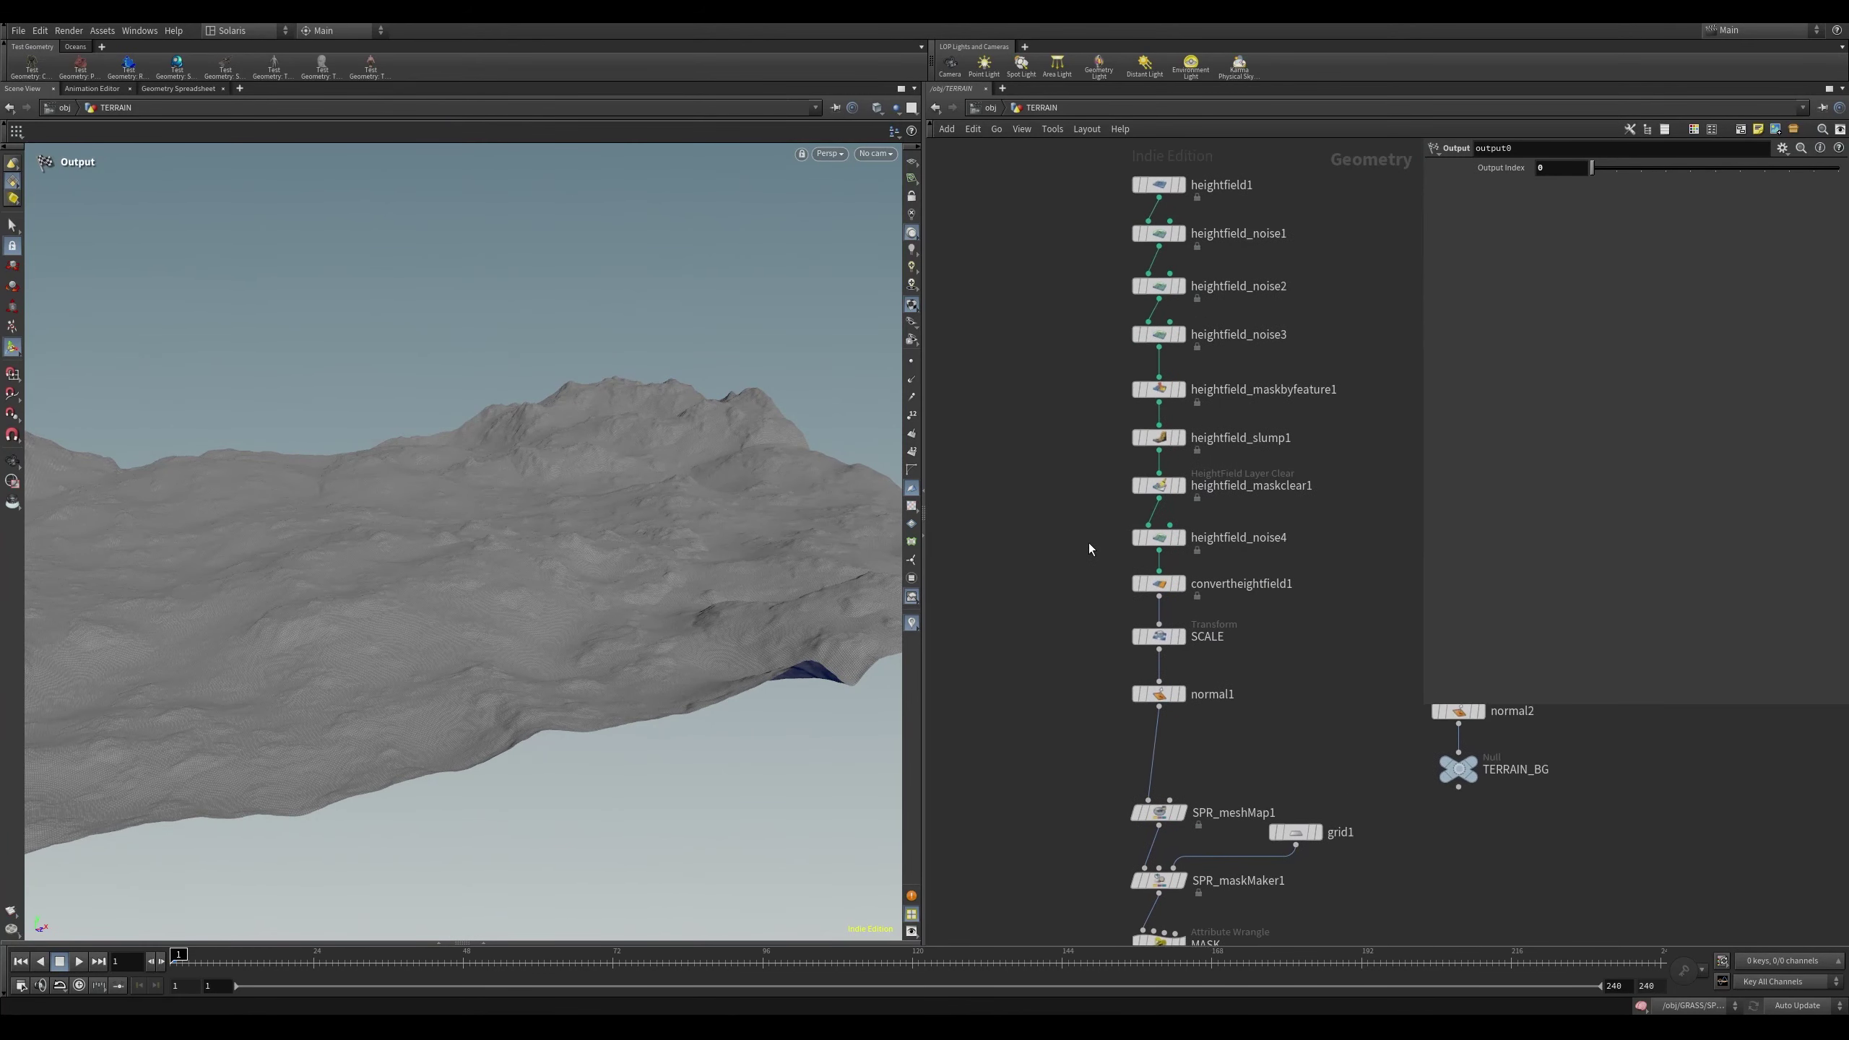
pyautogui.scroll(-3, 1089, 549)
pyautogui.moveTo(1251, 549); pyautogui.dragTo(1243, 375, button='middle')
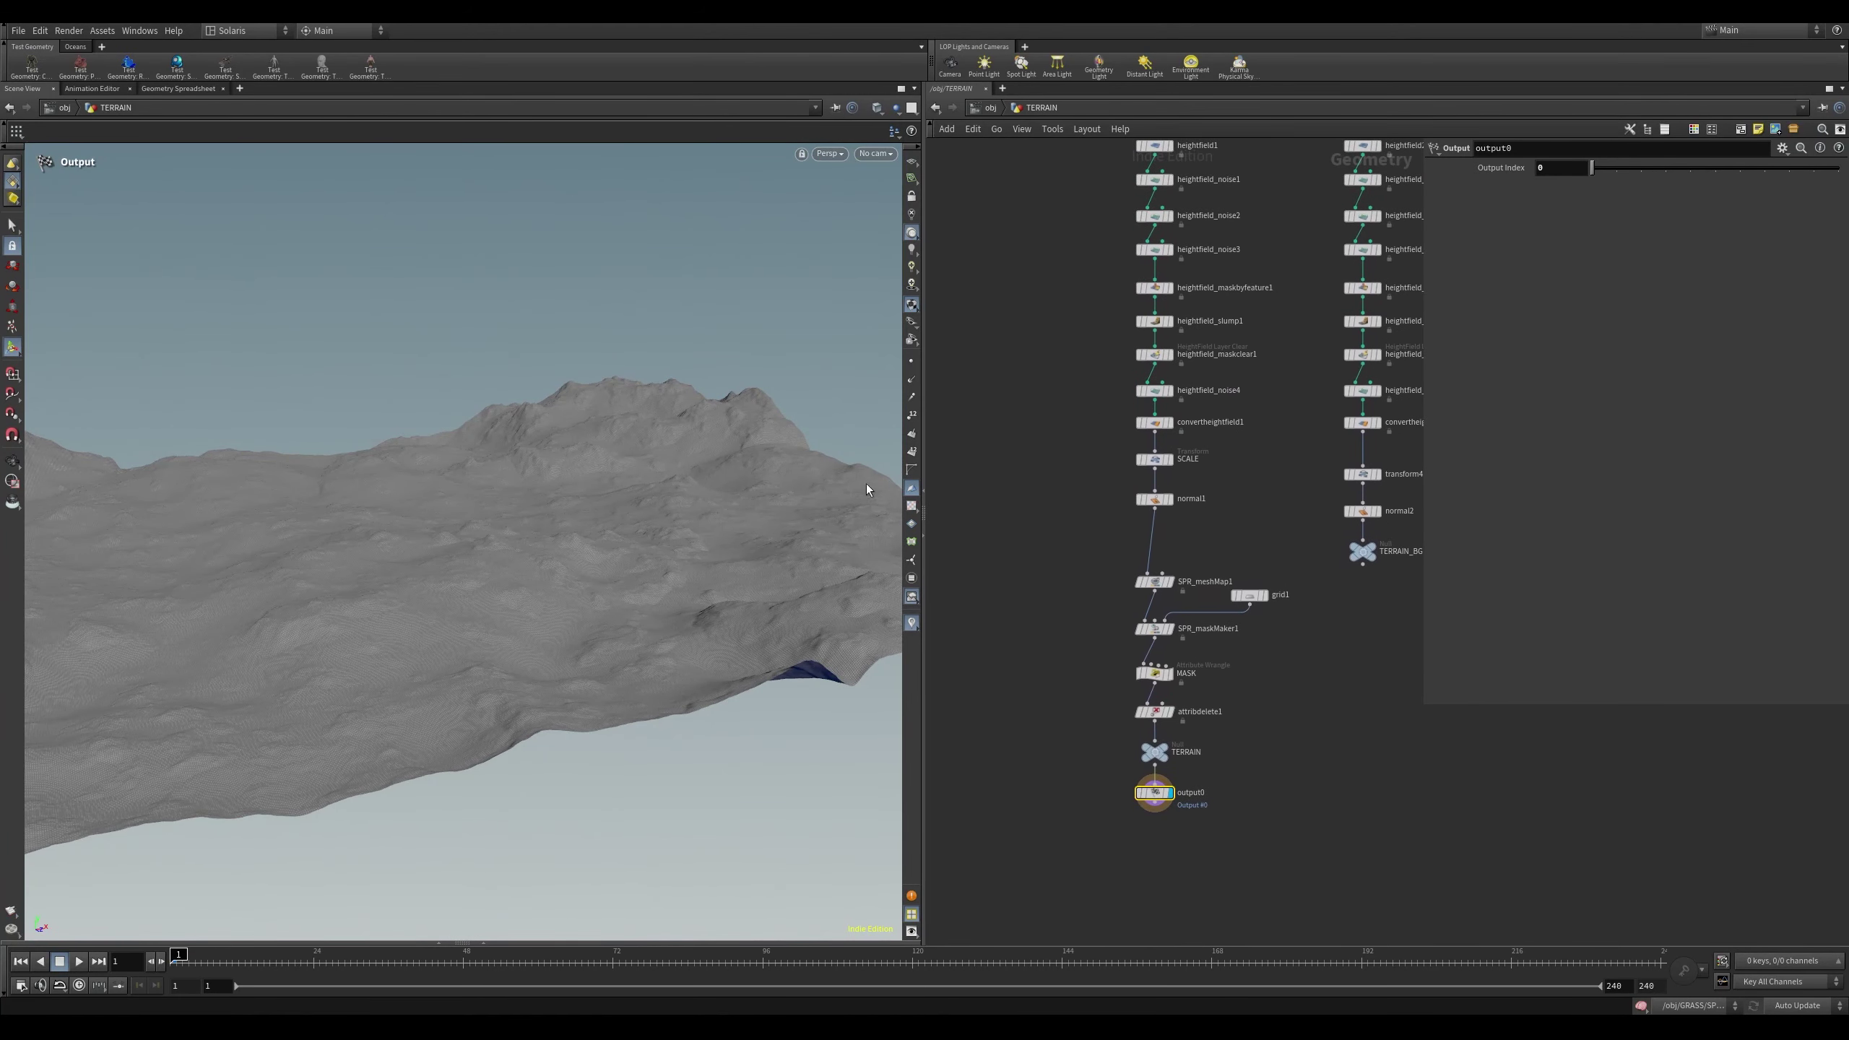
pyautogui.keyDown('alt'); pyautogui.moveTo(867, 485); pyautogui.dragTo(600, 323); pyautogui.keyUp('alt')
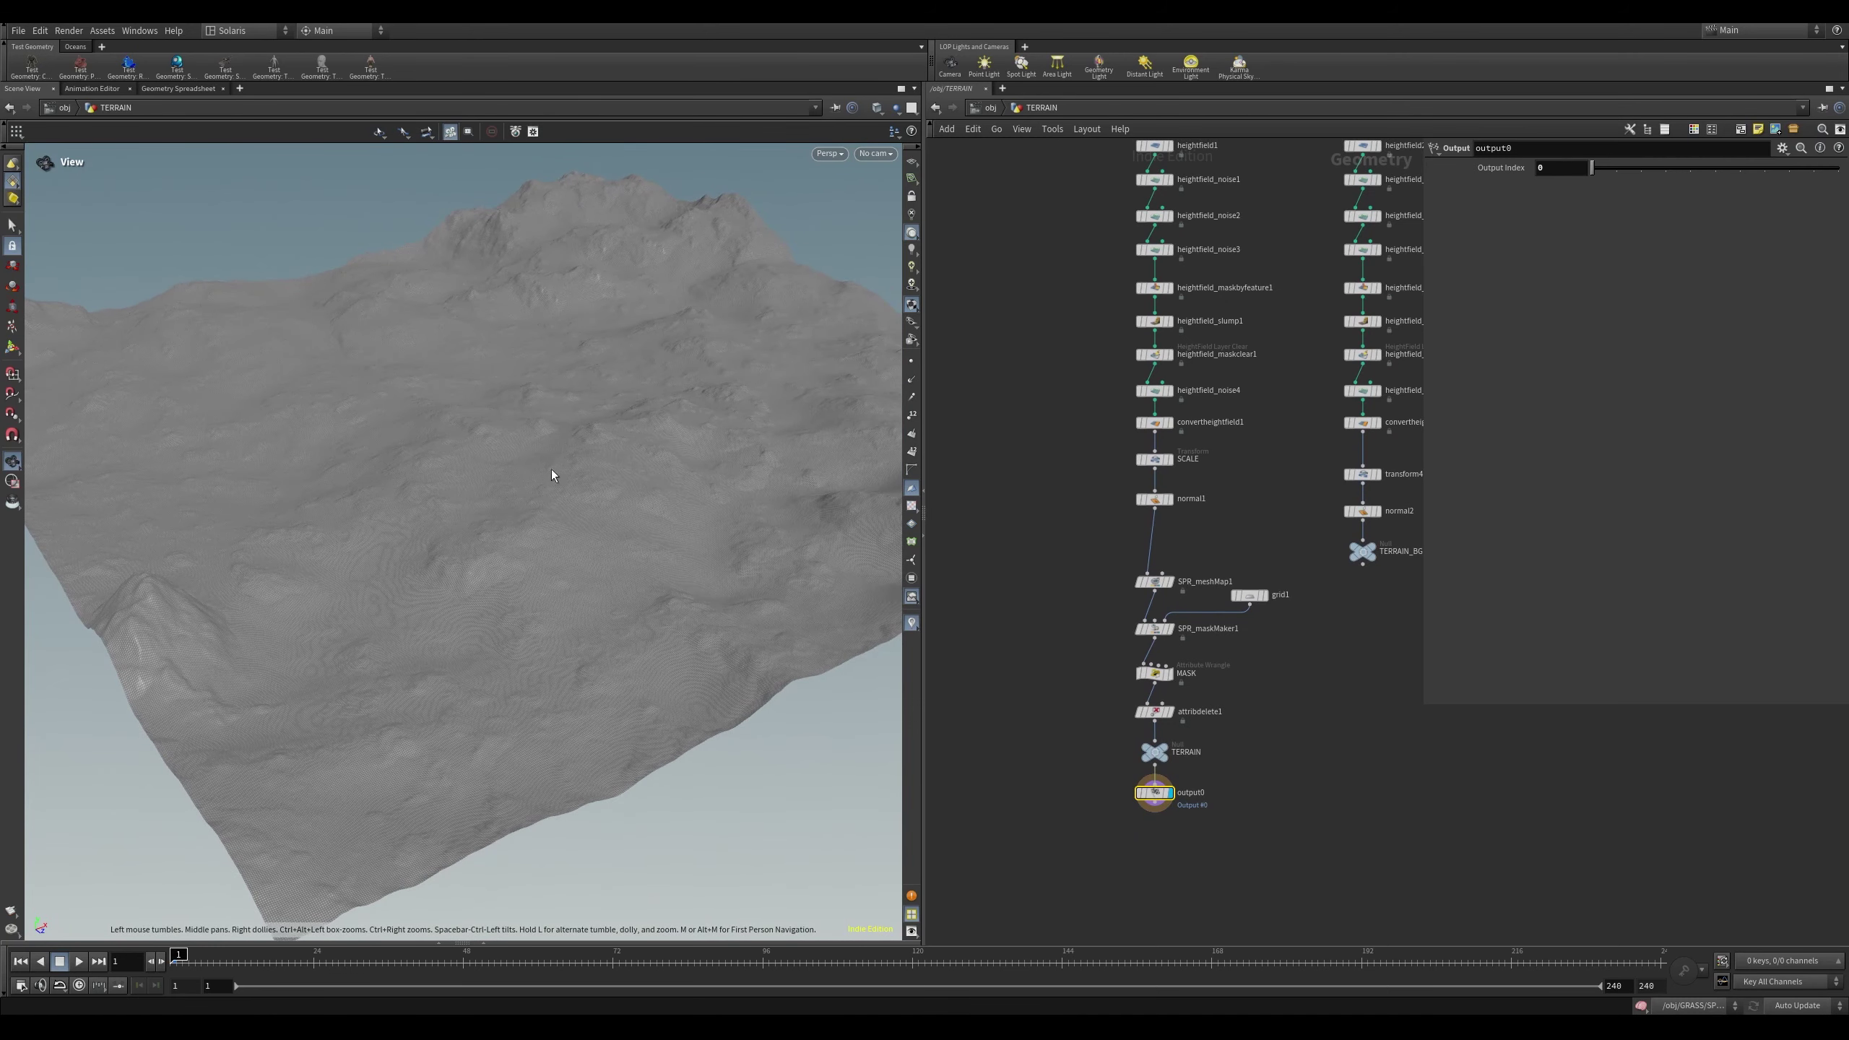
# Open the WATER geometry network and display its transform4 node to view the water surface up close
pyautogui.press('u')
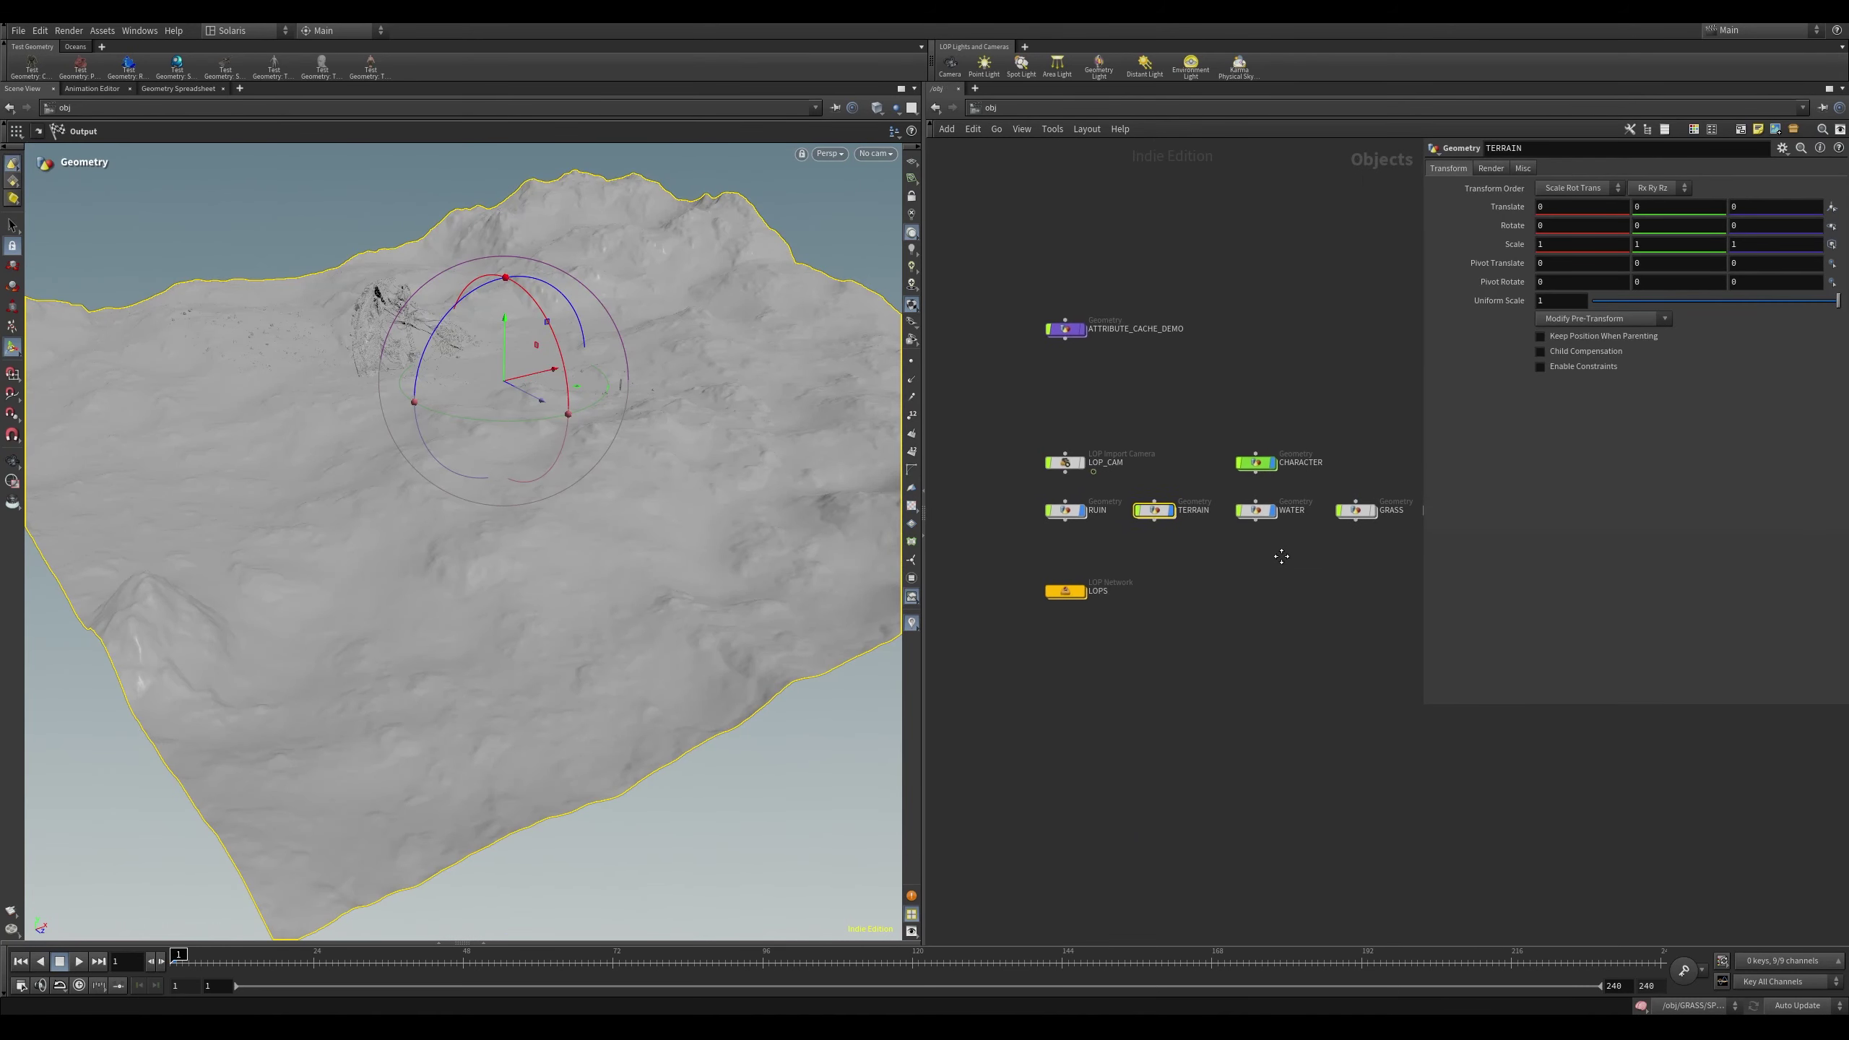
pyautogui.doubleClick(1245, 506)
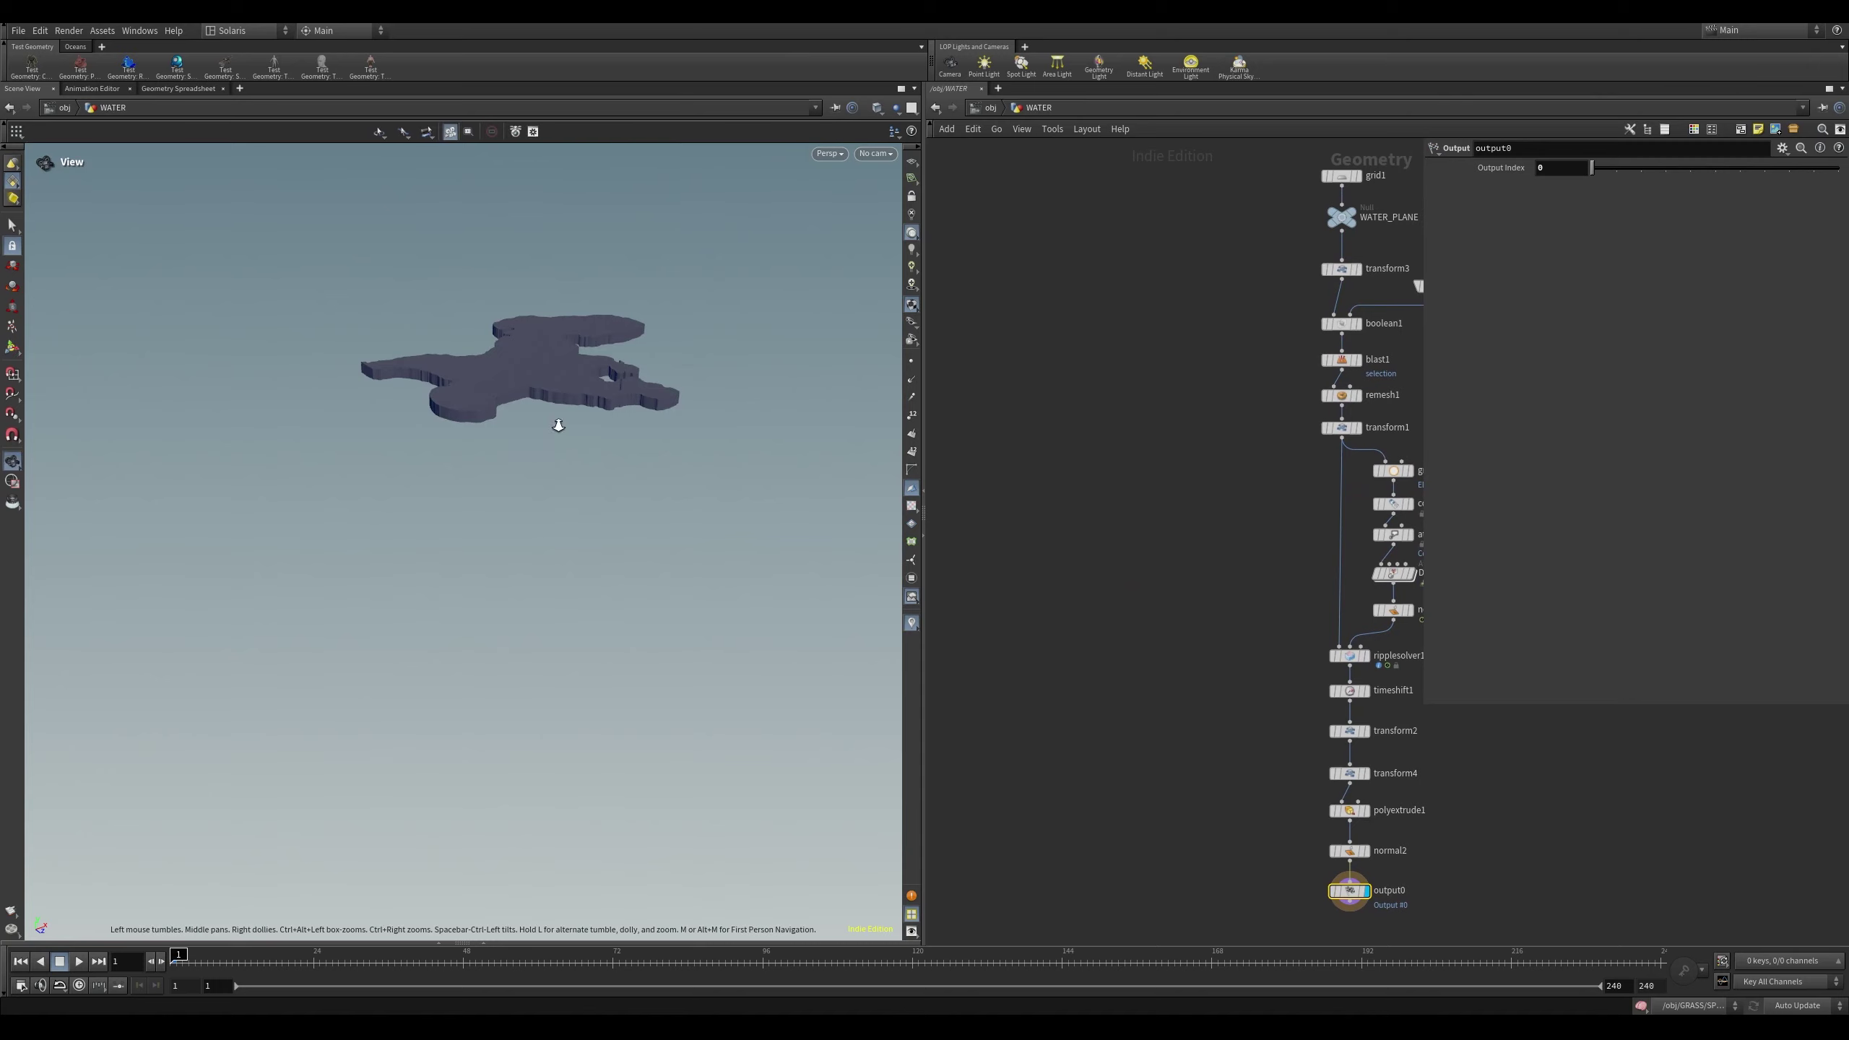
pyautogui.click(1367, 776)
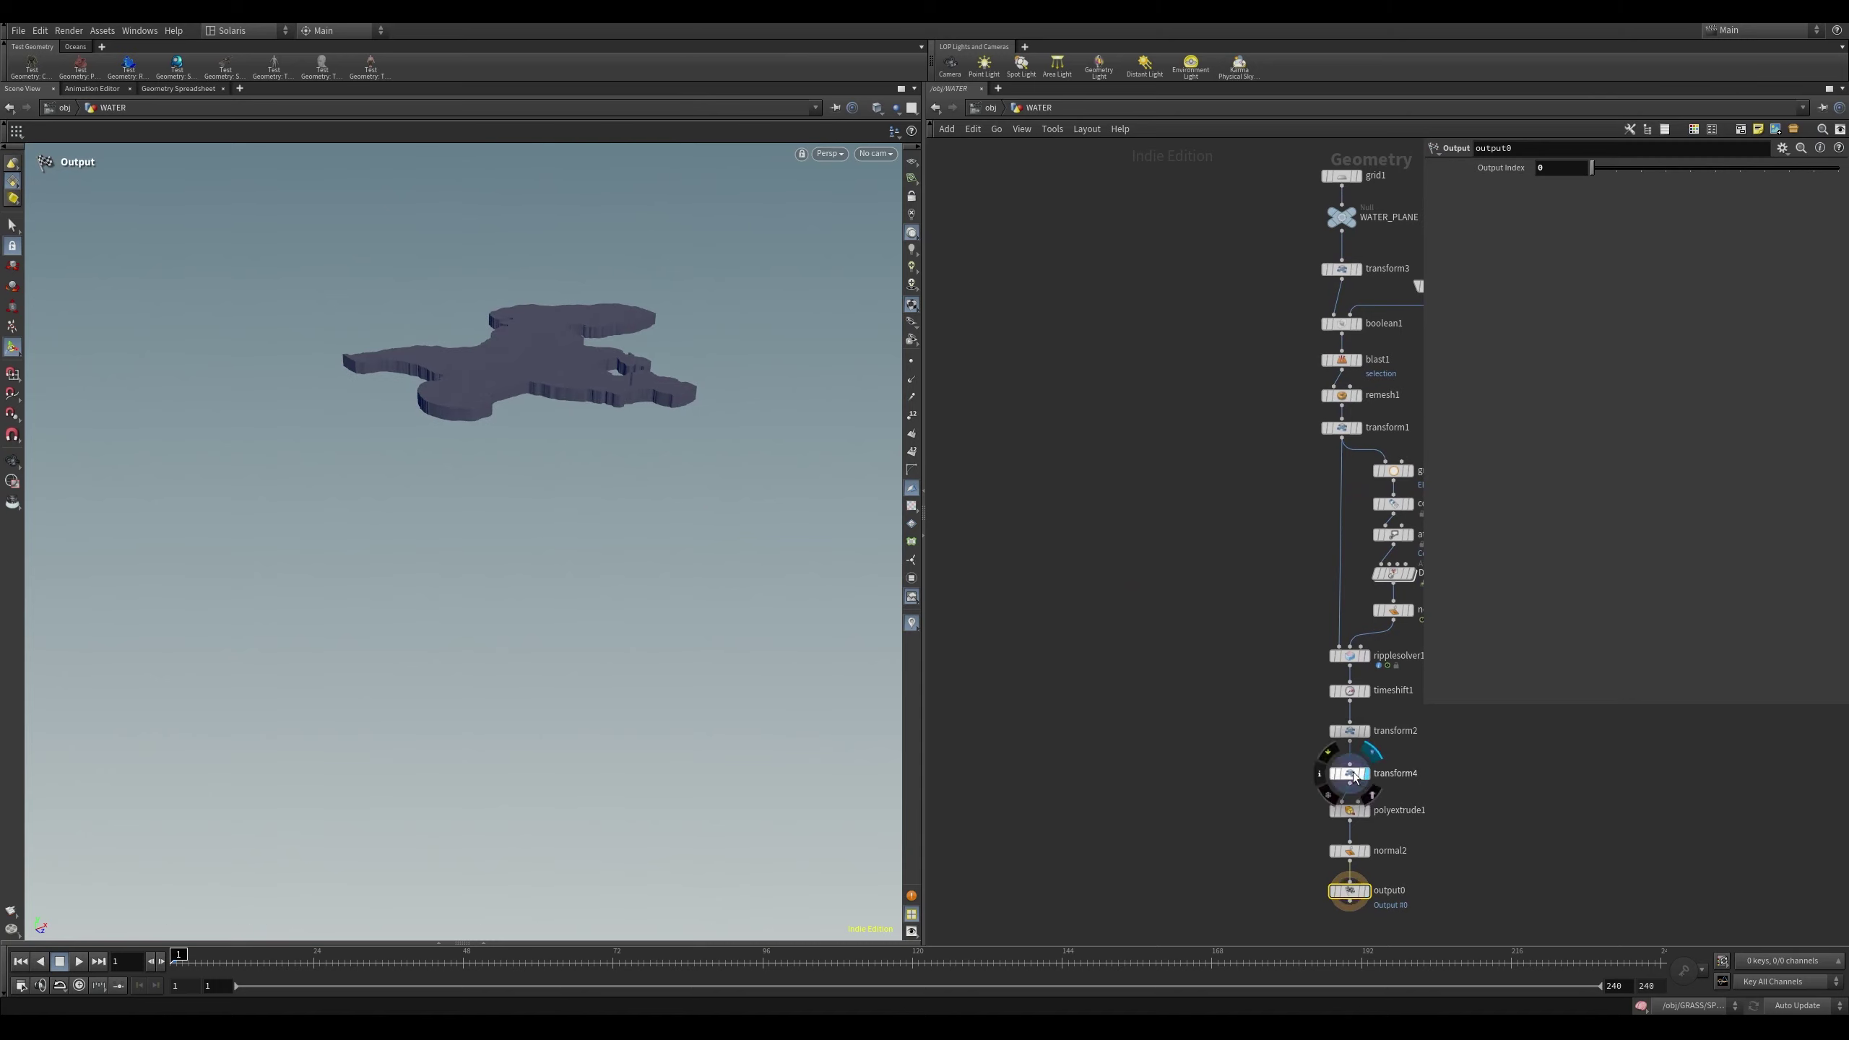
pyautogui.keyDown('alt'); pyautogui.moveTo(597, 443); pyautogui.dragTo(631, 444, button='right'); pyautogui.keyUp('alt')
pyautogui.keyDown('alt'); pyautogui.moveTo(631, 444); pyautogui.dragTo(569, 566); pyautogui.keyUp('alt')
pyautogui.keyDown('alt'); pyautogui.moveTo(569, 566); pyautogui.dragTo(692, 599, button='right'); pyautogui.keyUp('alt')
pyautogui.keyDown('alt'); pyautogui.moveTo(693, 599); pyautogui.dragTo(570, 500); pyautogui.keyUp('alt')
# Set the viewport to Smooth Shaded and examine the ripples on the water surface
pyautogui.press('c')
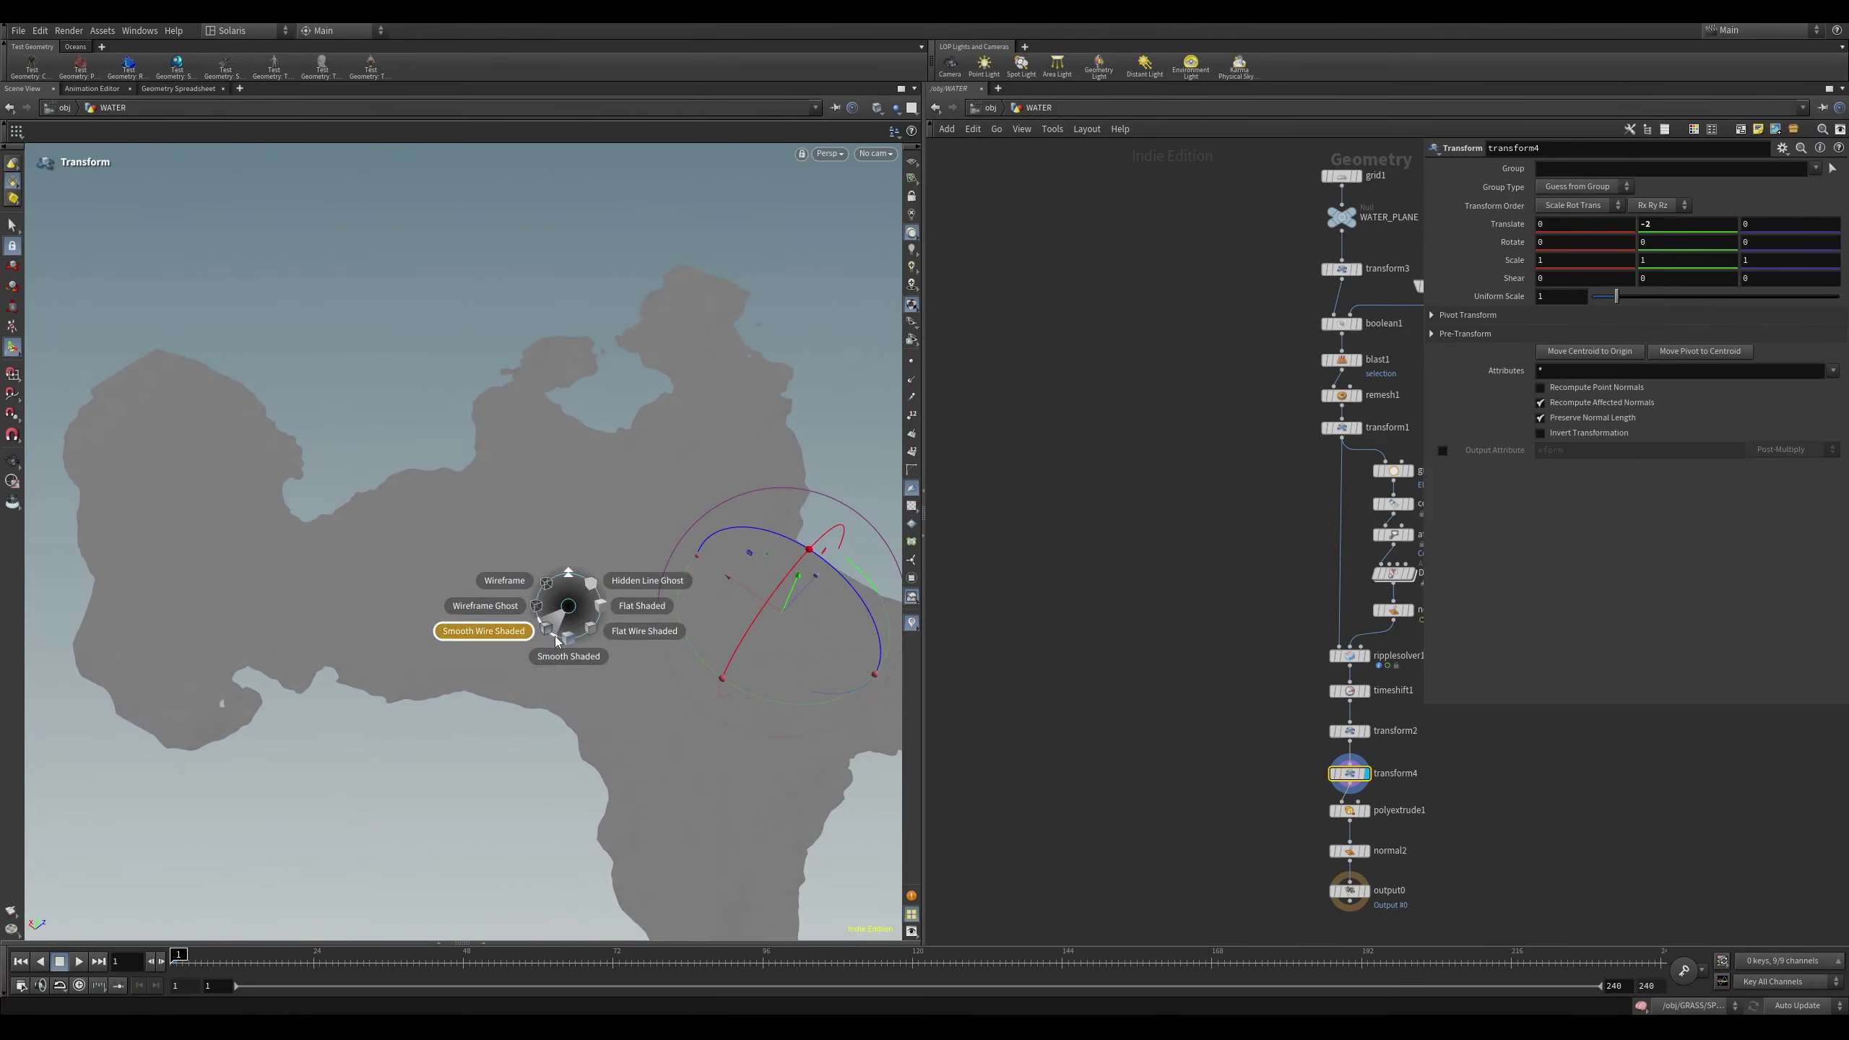
pyautogui.click(569, 660)
pyautogui.moveTo(586, 665); pyautogui.dragTo(803, 478)
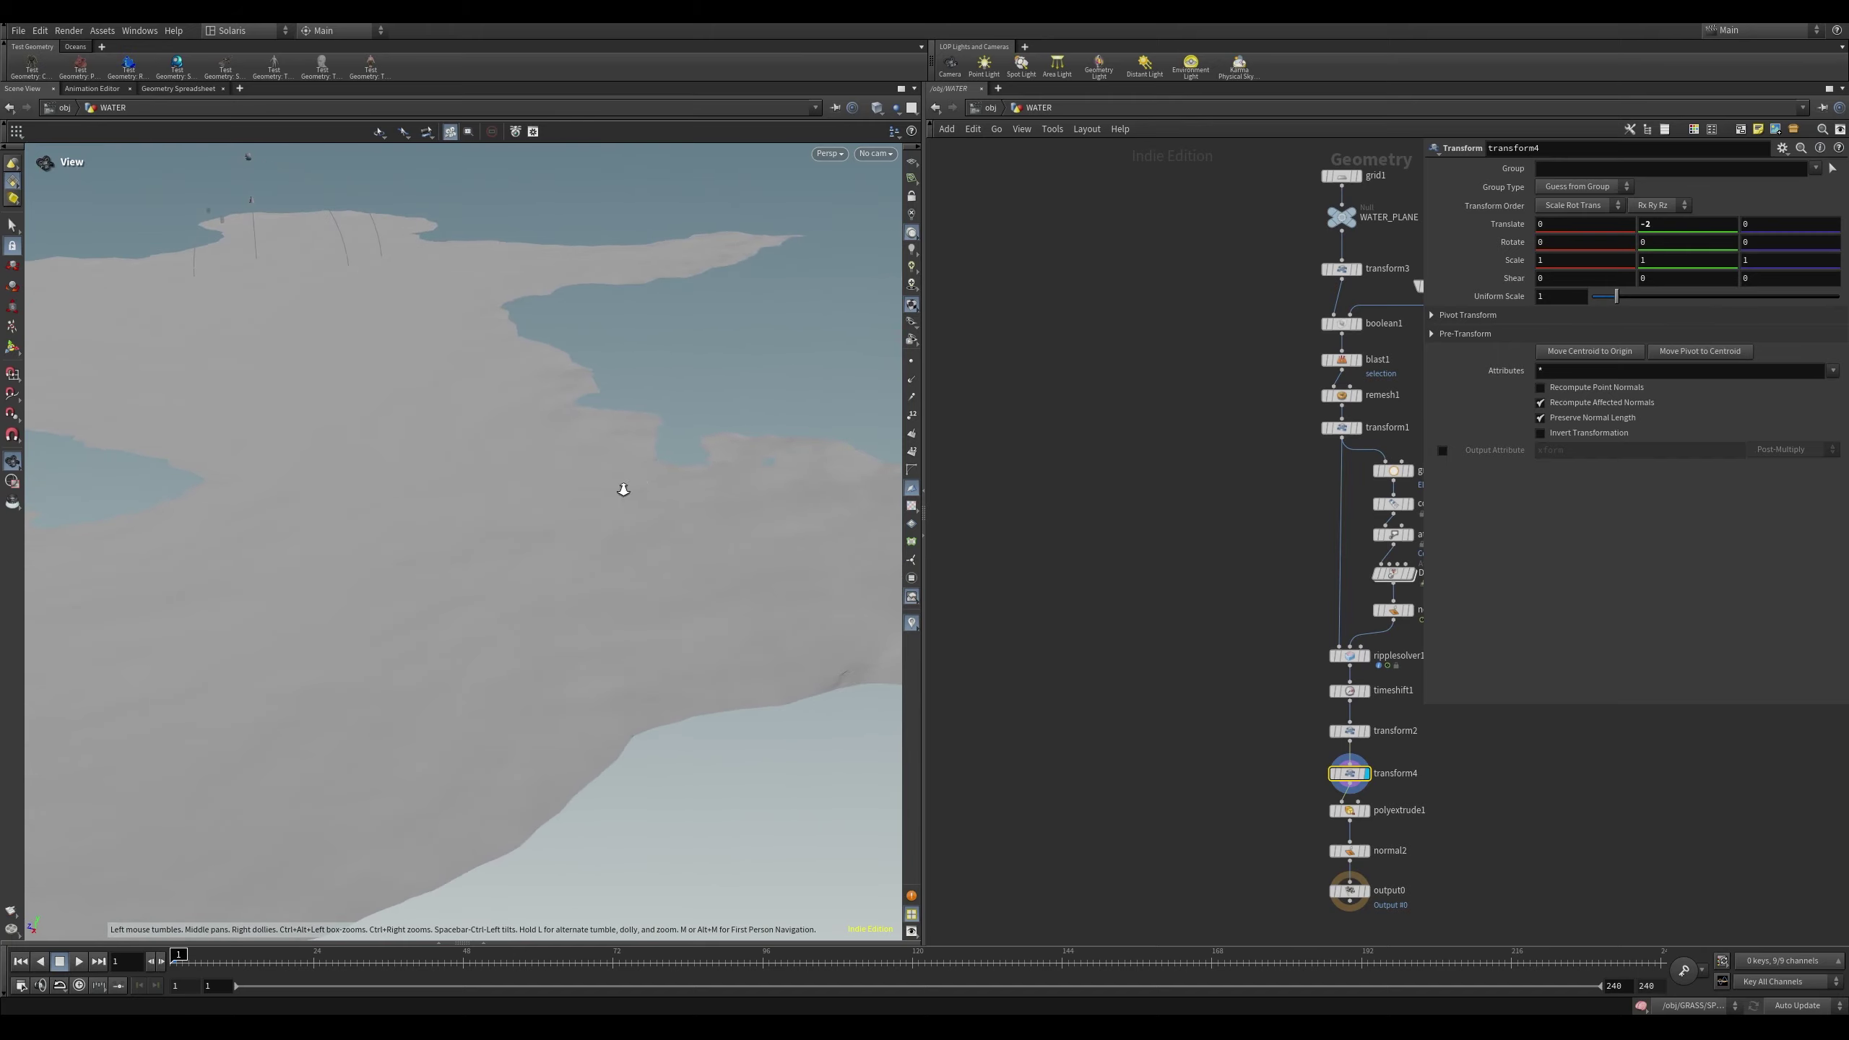
pyautogui.moveTo(624, 490); pyautogui.dragTo(710, 523)
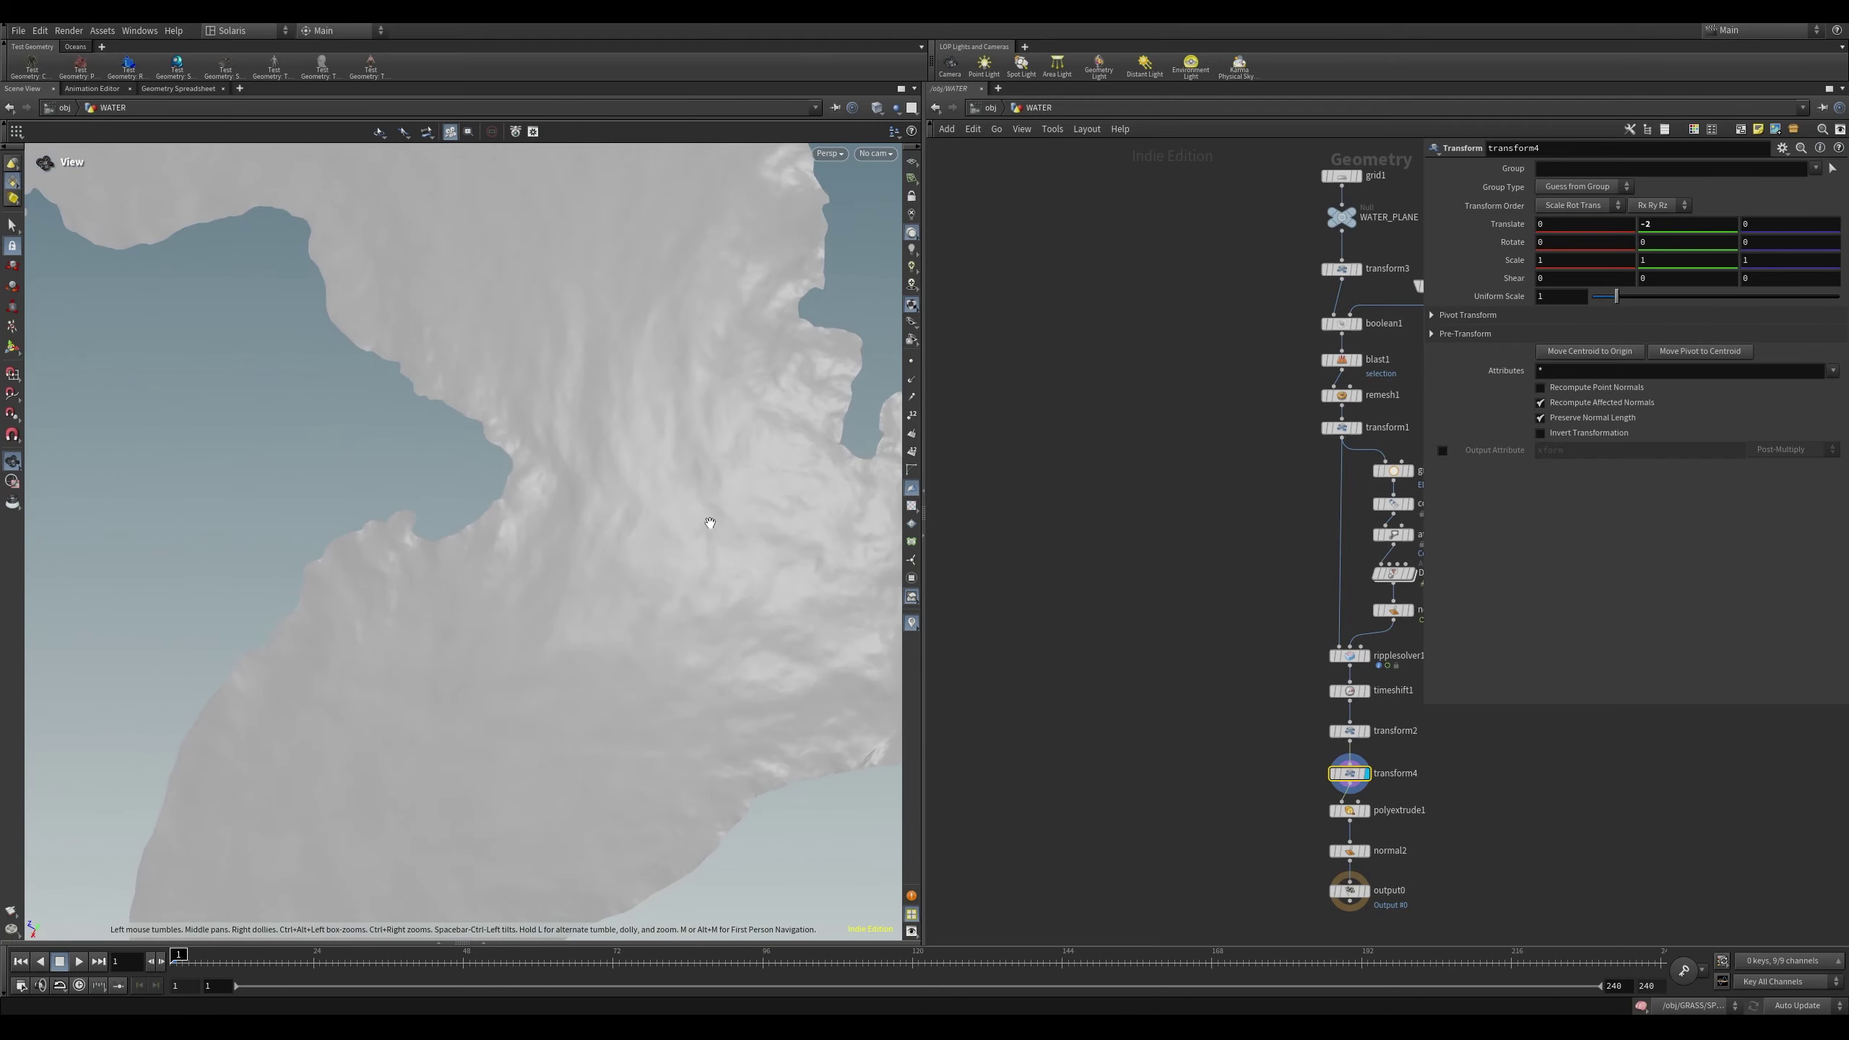
# Display the normal1 node below DISP to examine the displaced edges of the water plane
pyautogui.moveTo(1267, 474); pyautogui.dragTo(1135, 549, button='middle')
pyautogui.moveTo(1310, 744); pyautogui.dragTo(1318, 614, button='middle')
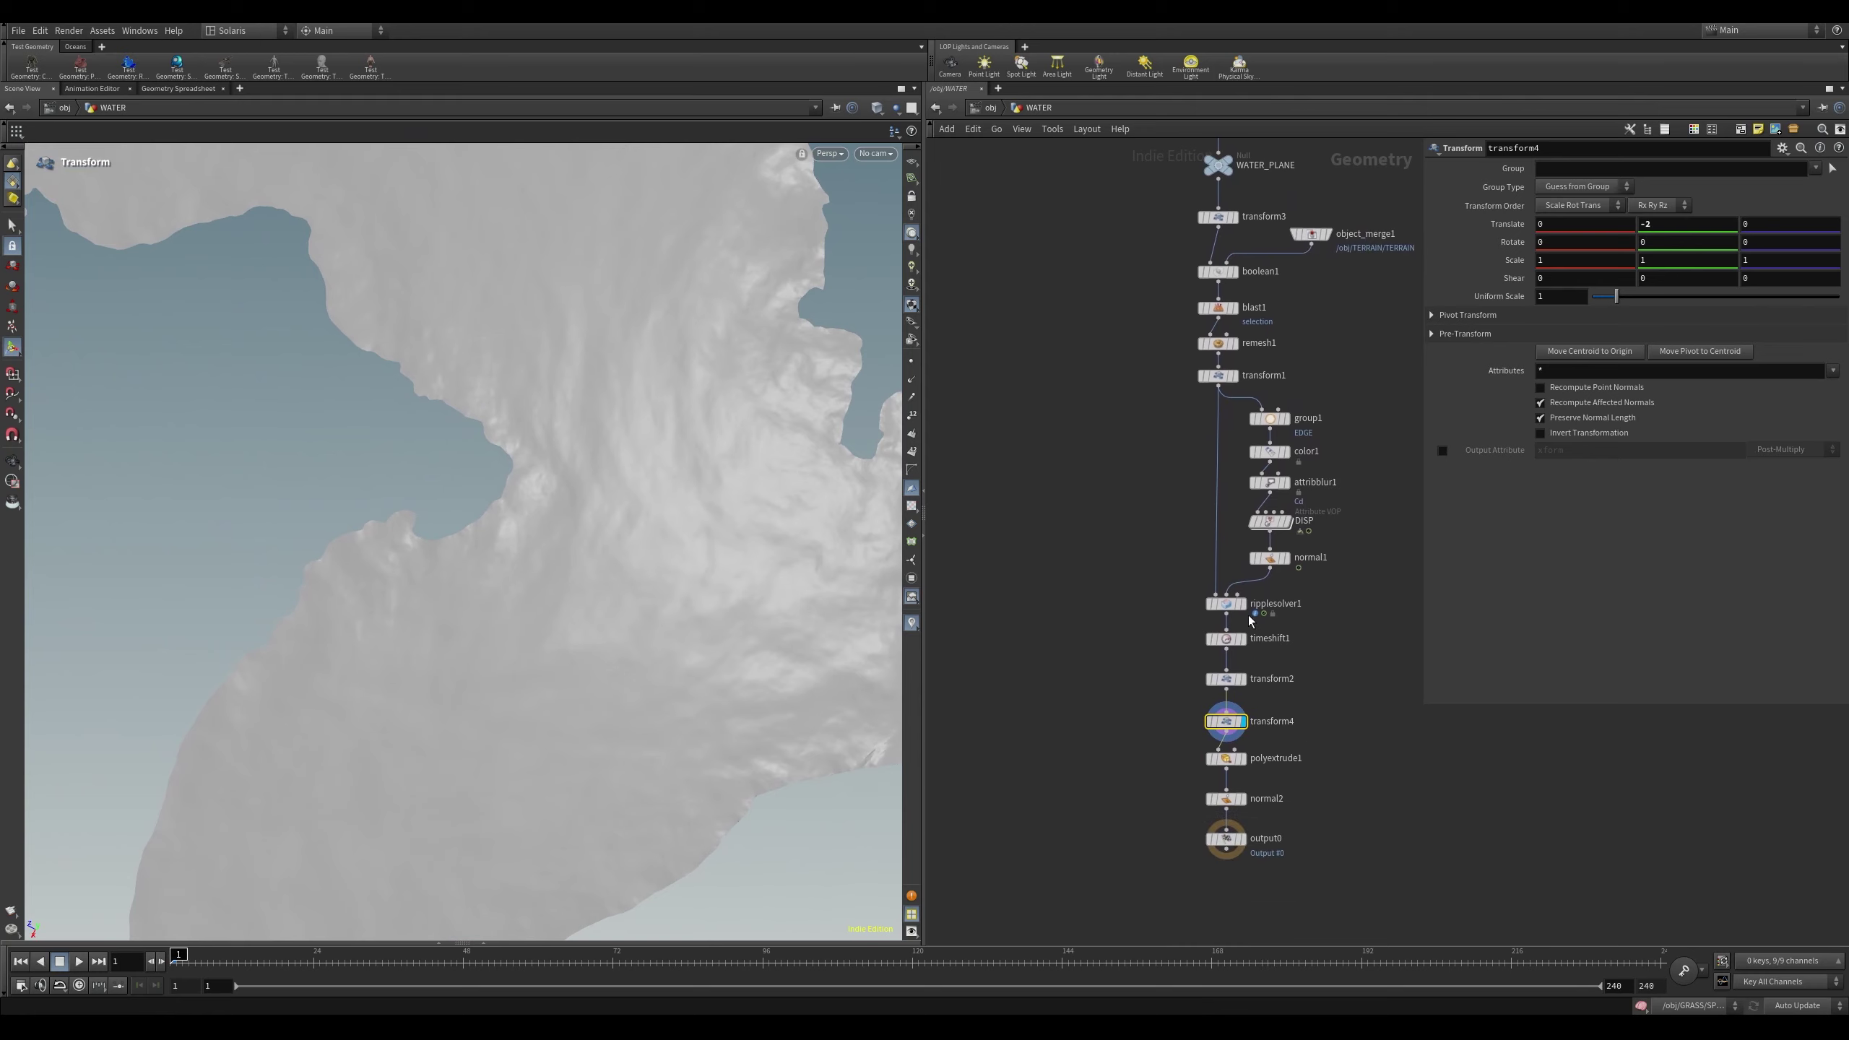
pyautogui.click(1286, 558)
pyautogui.click(1271, 557)
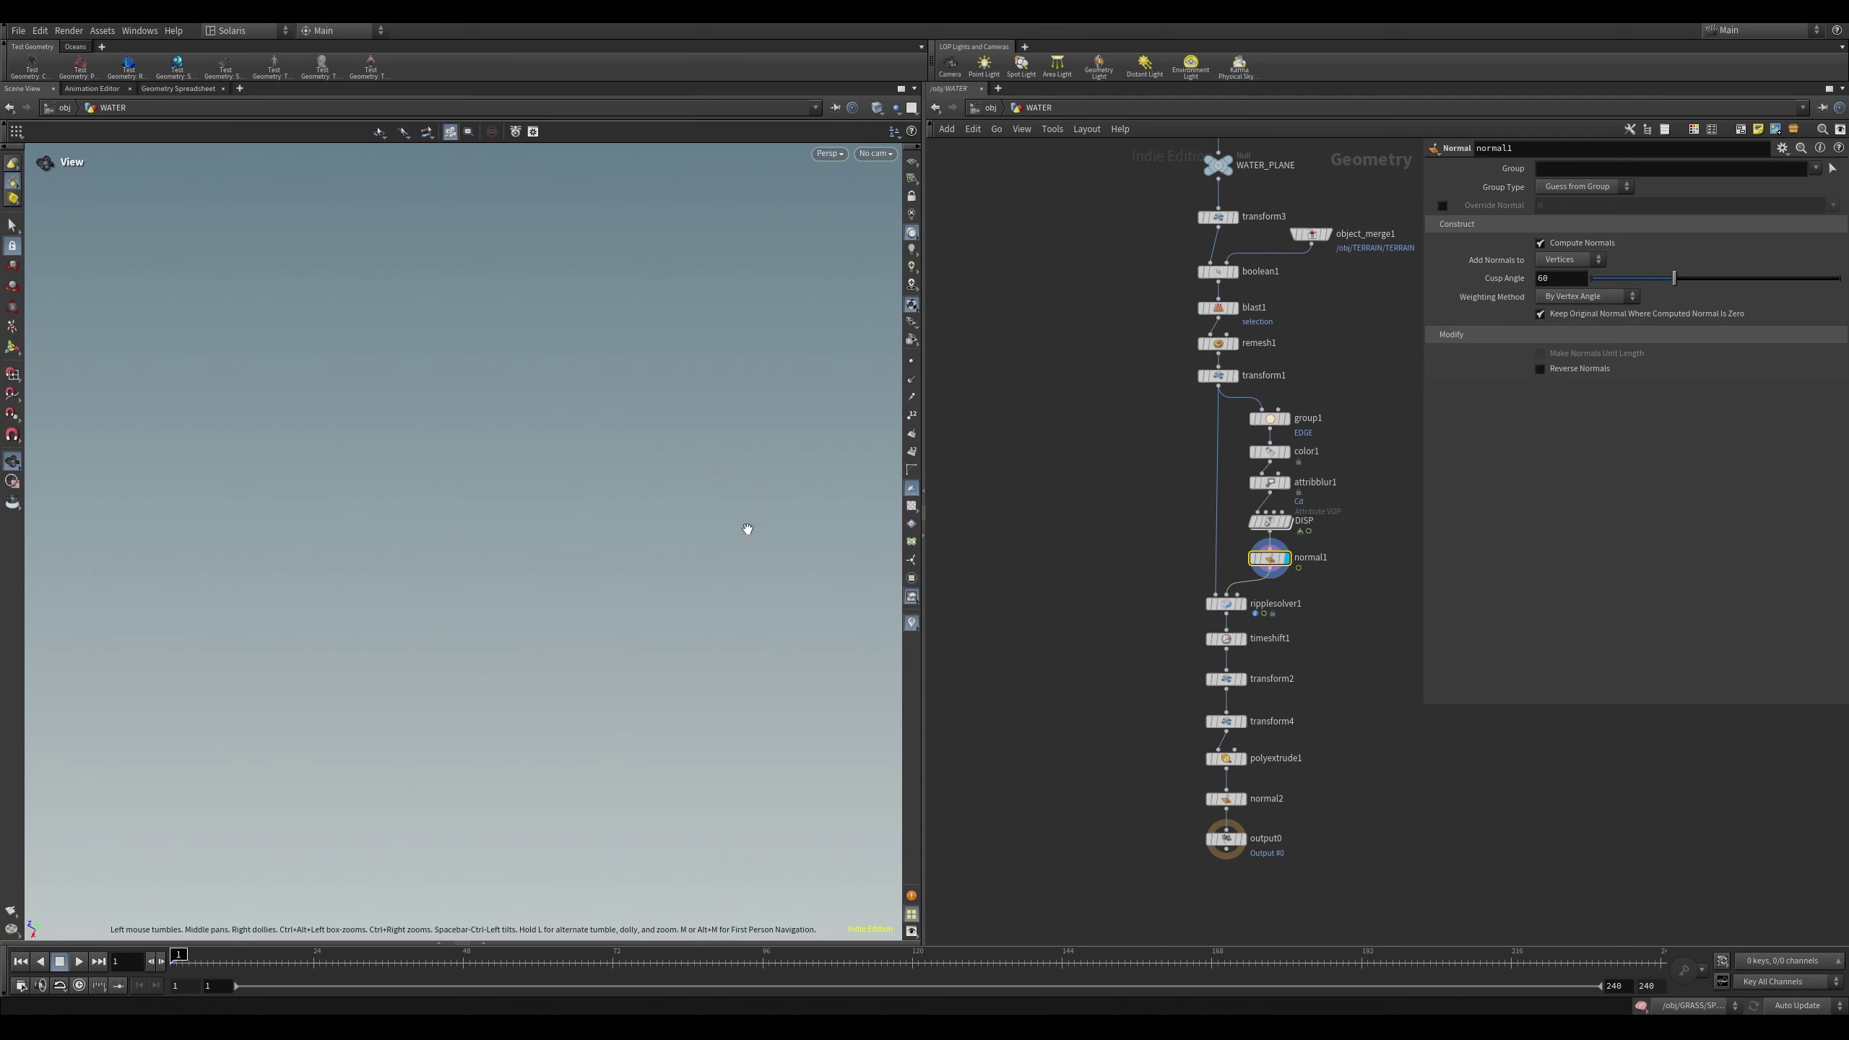
pyautogui.press('Return')
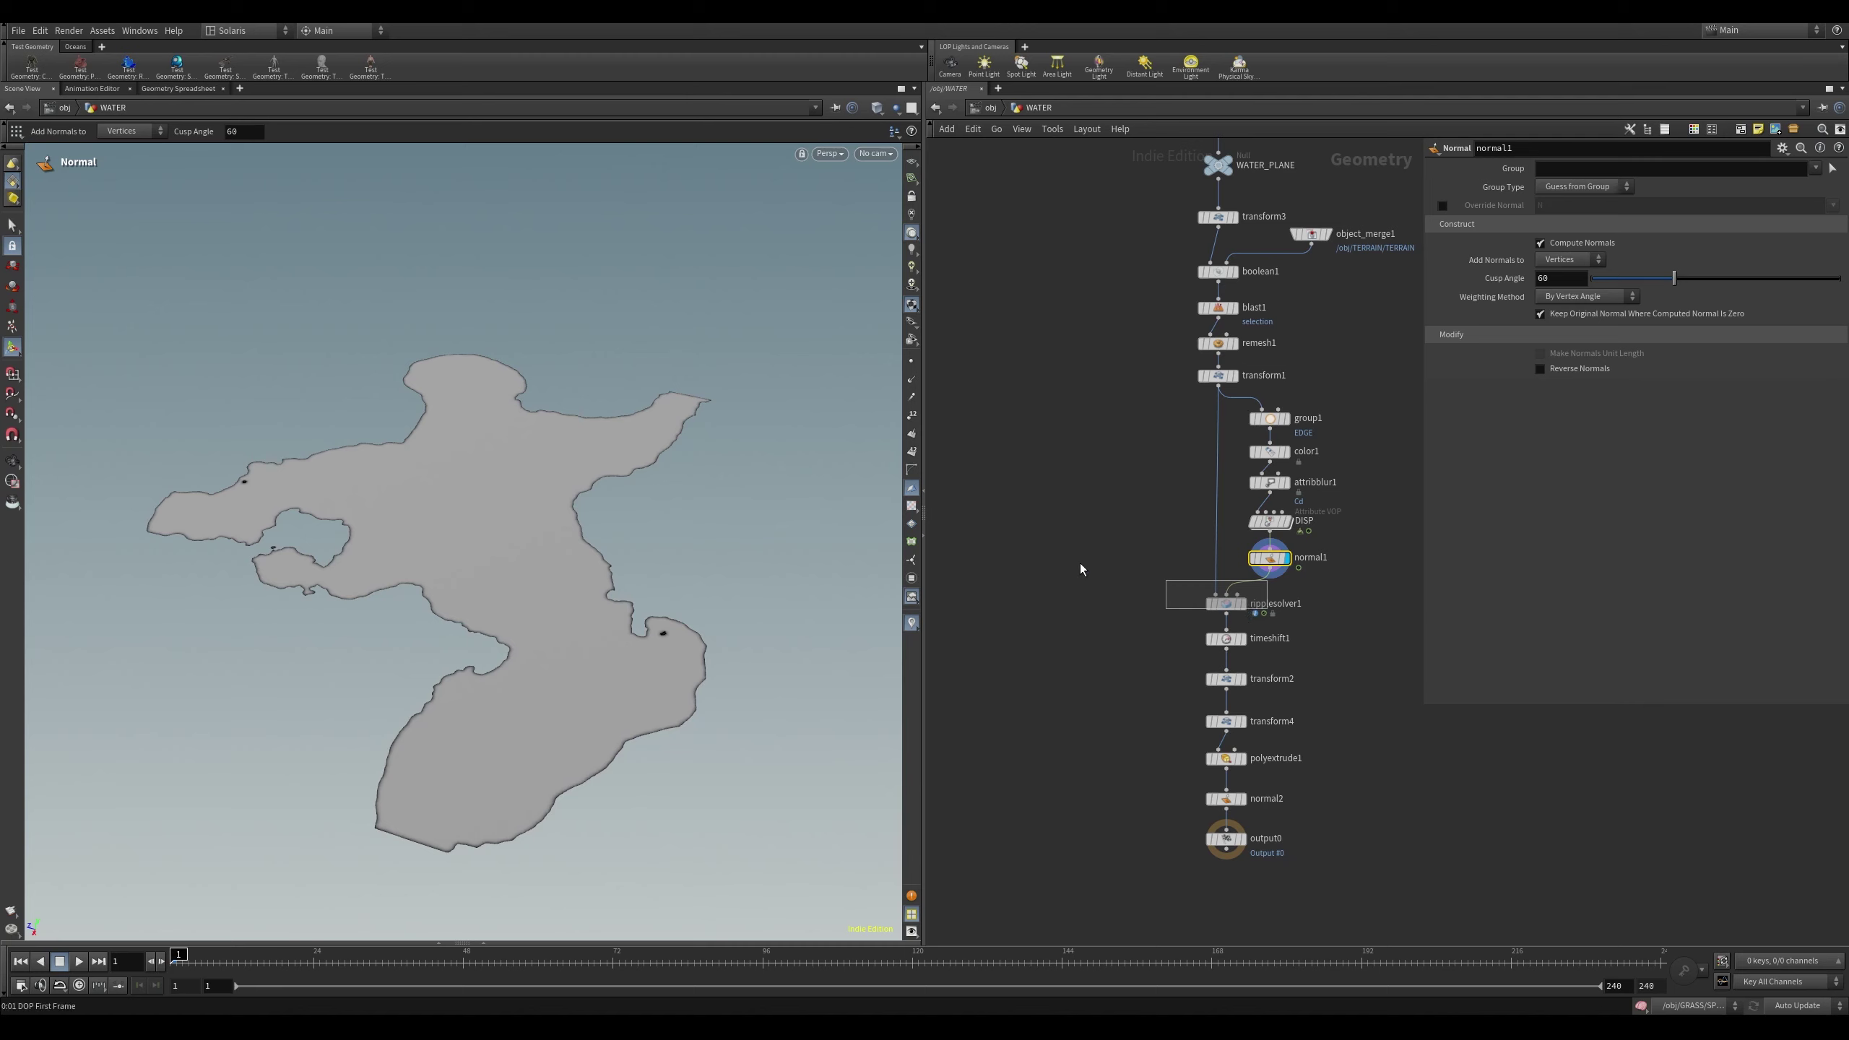
# Display the ripplesolver1 node and inspect the water surface near its shoreline
pyautogui.press('Down')
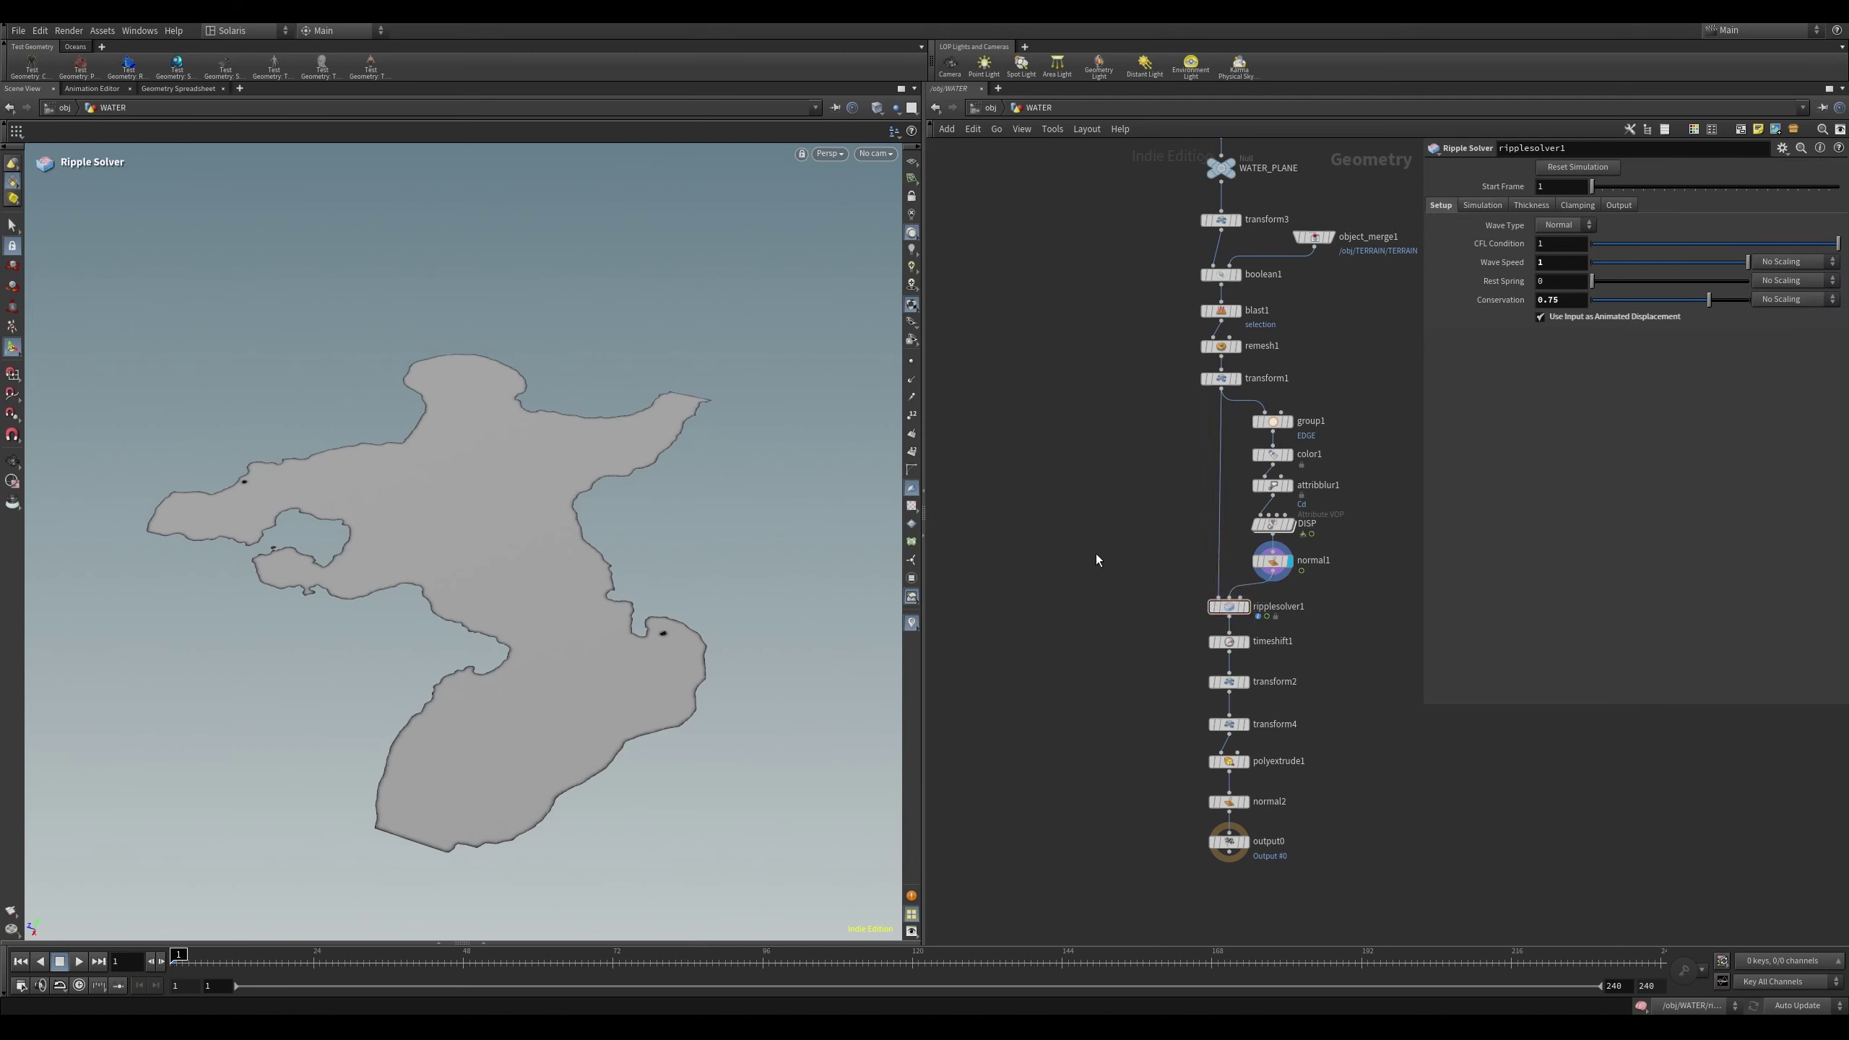
pyautogui.press('r')
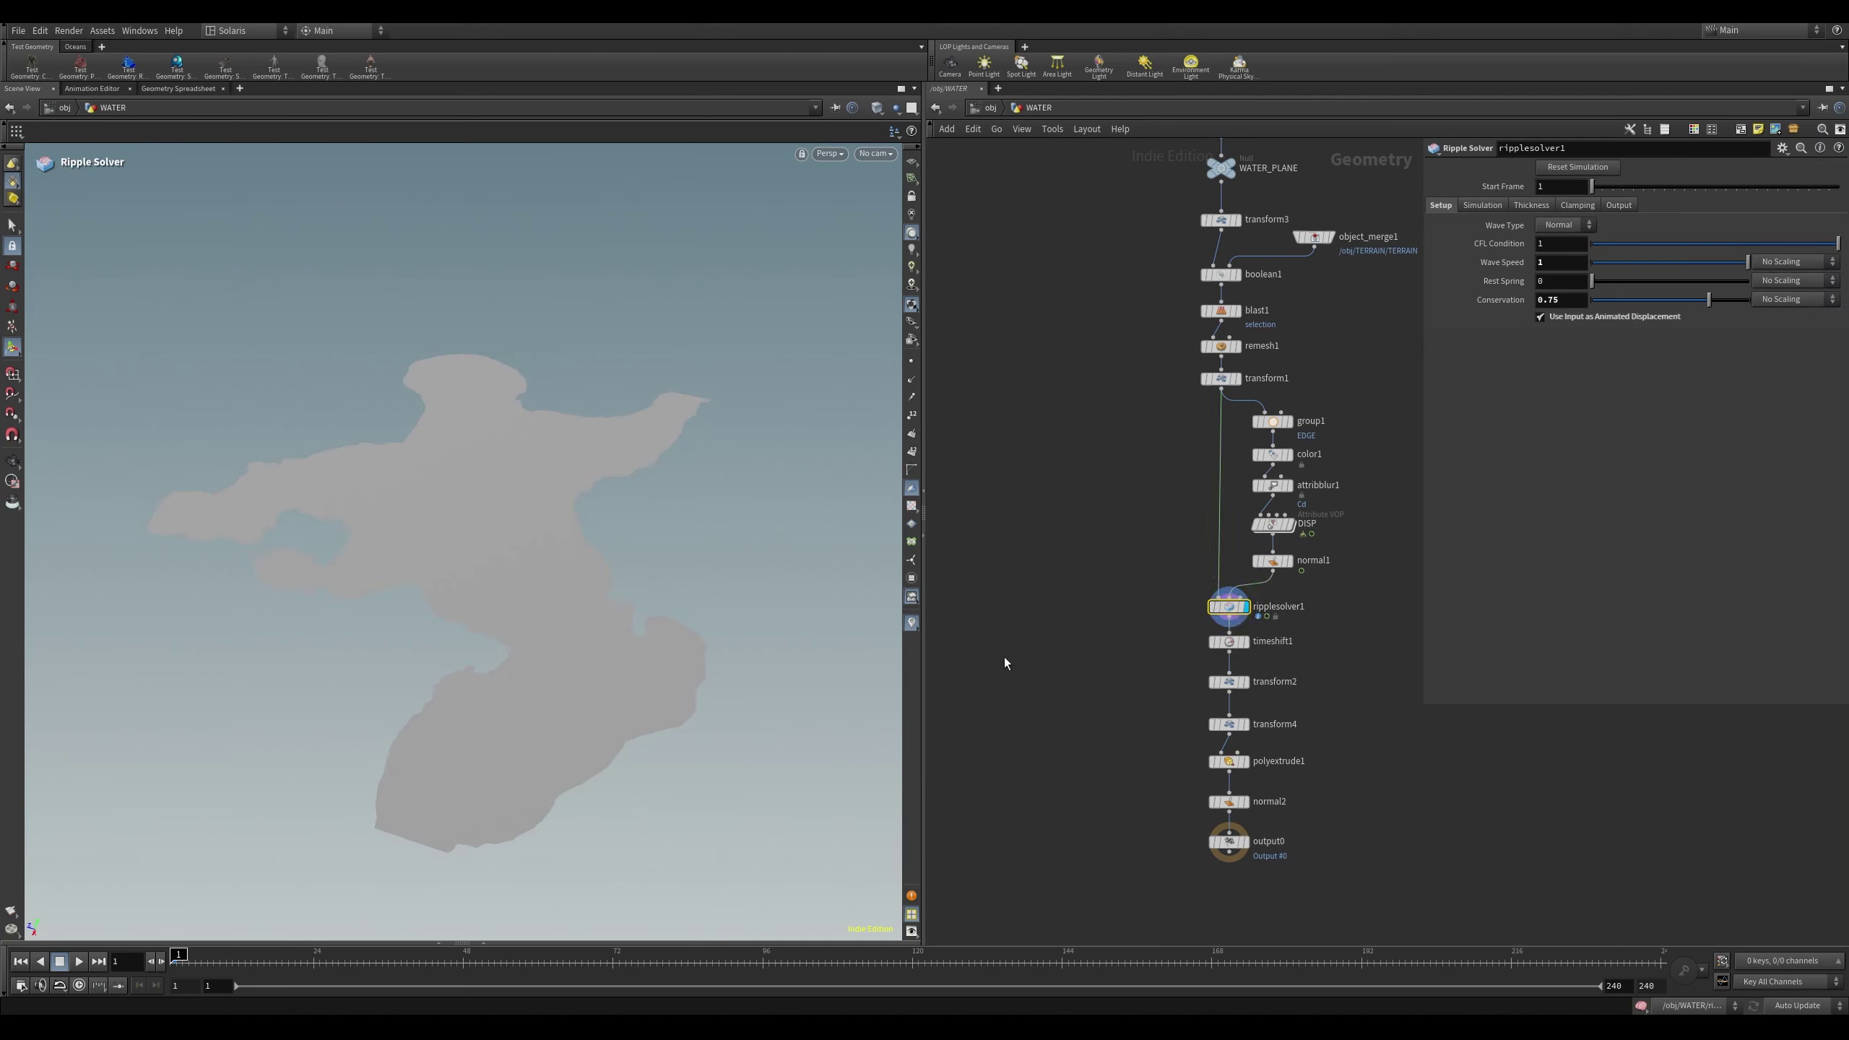
pyautogui.keyDown('alt'); pyautogui.moveTo(601, 585); pyautogui.dragTo(747, 619, button='right'); pyautogui.keyUp('alt')
pyautogui.keyDown('alt'); pyautogui.moveTo(747, 619); pyautogui.dragTo(648, 405, button='middle'); pyautogui.keyUp('alt')
pyautogui.keyDown('alt'); pyautogui.moveTo(648, 405); pyautogui.dragTo(579, 461); pyautogui.keyUp('alt')
# Play the ripple simulation, stop it at frame 48, and inspect the rippled water surface
pyautogui.click(79, 961)
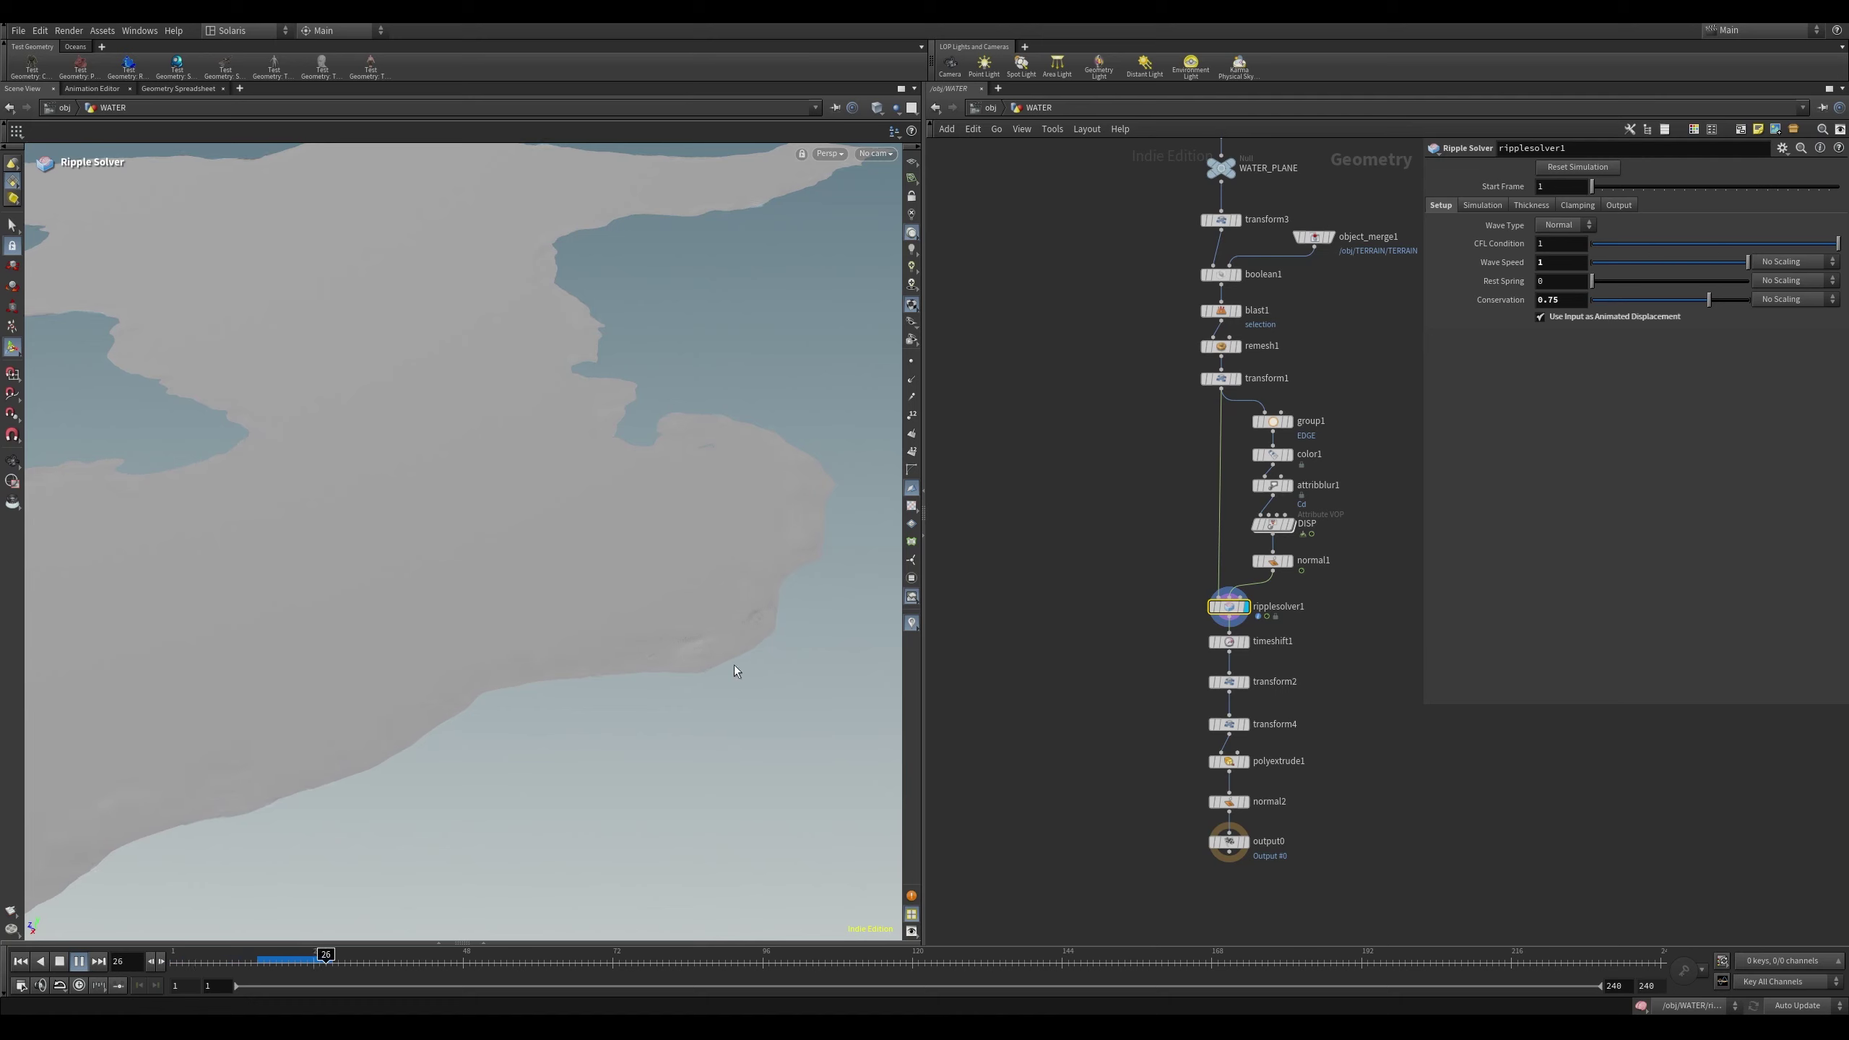
pyautogui.keyDown('alt'); pyautogui.moveTo(750, 584); pyautogui.dragTo(796, 541, button='right'); pyautogui.keyUp('alt')
pyautogui.keyDown('alt'); pyautogui.moveTo(801, 516); pyautogui.dragTo(803, 513); pyautogui.keyUp('alt')
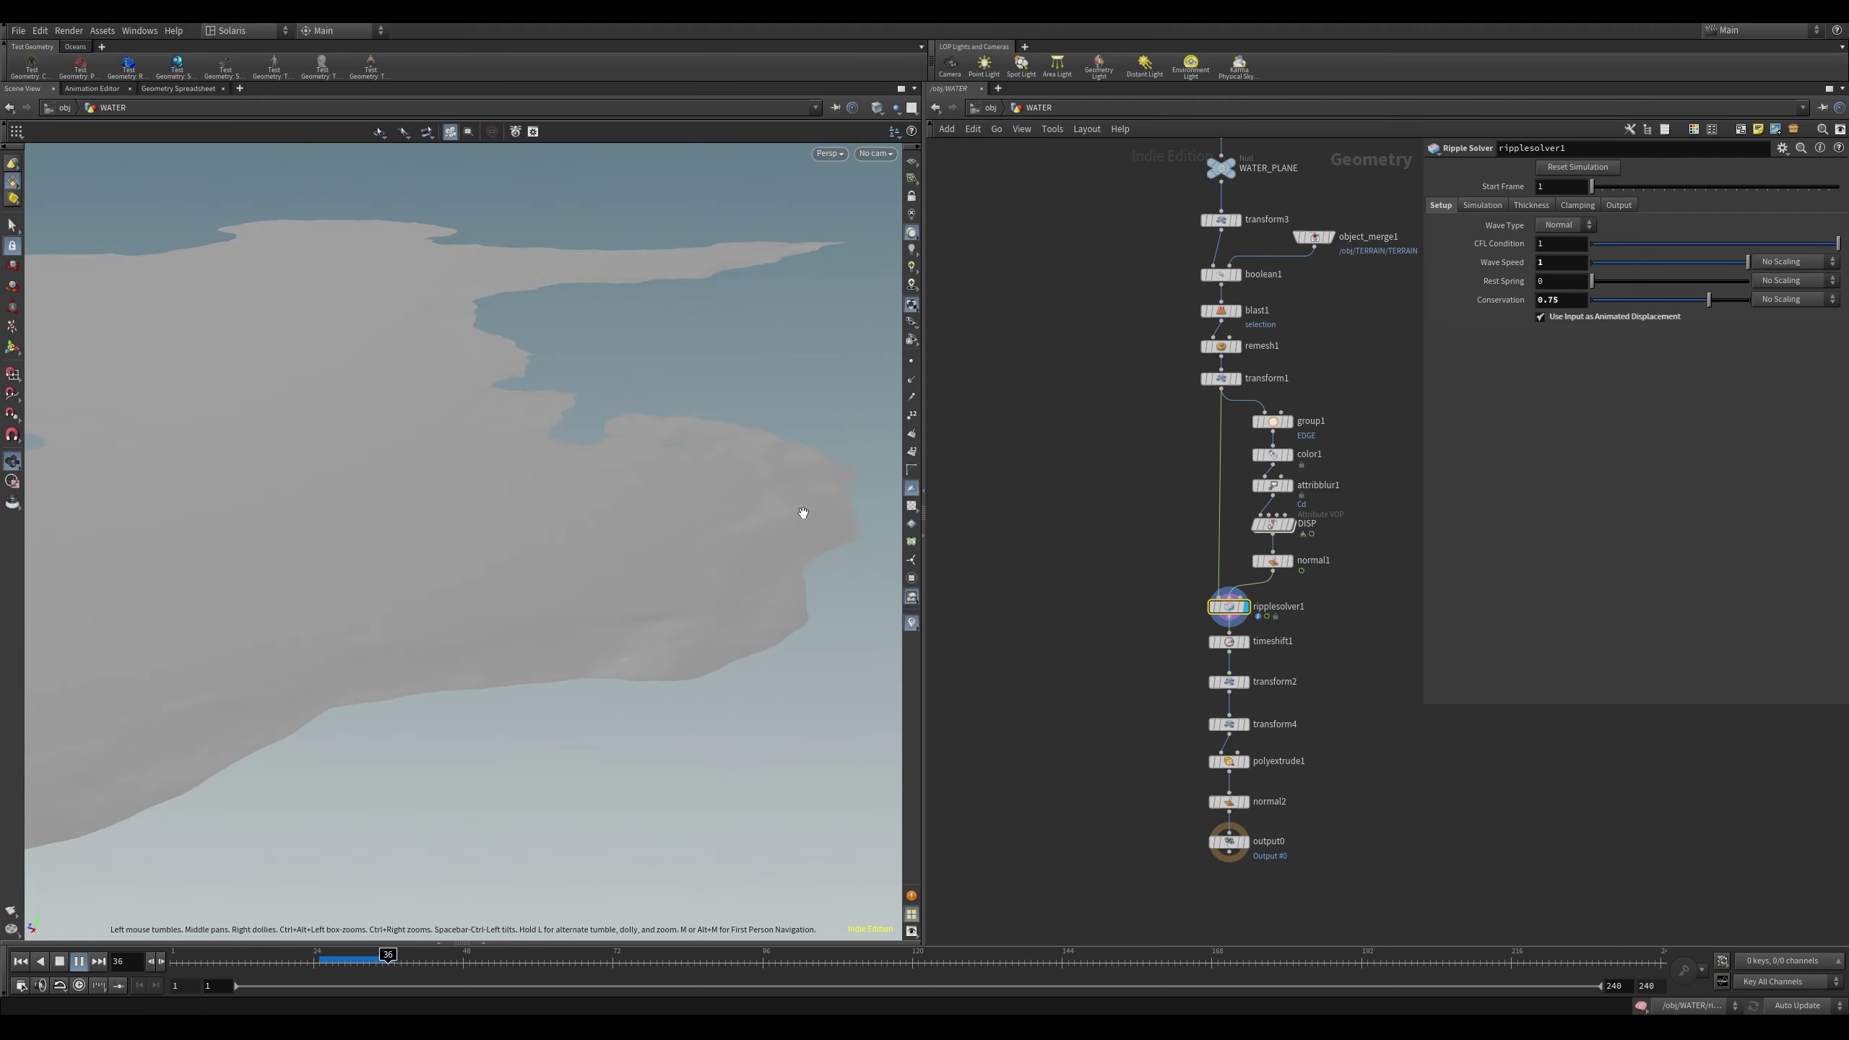
pyautogui.press('Return')
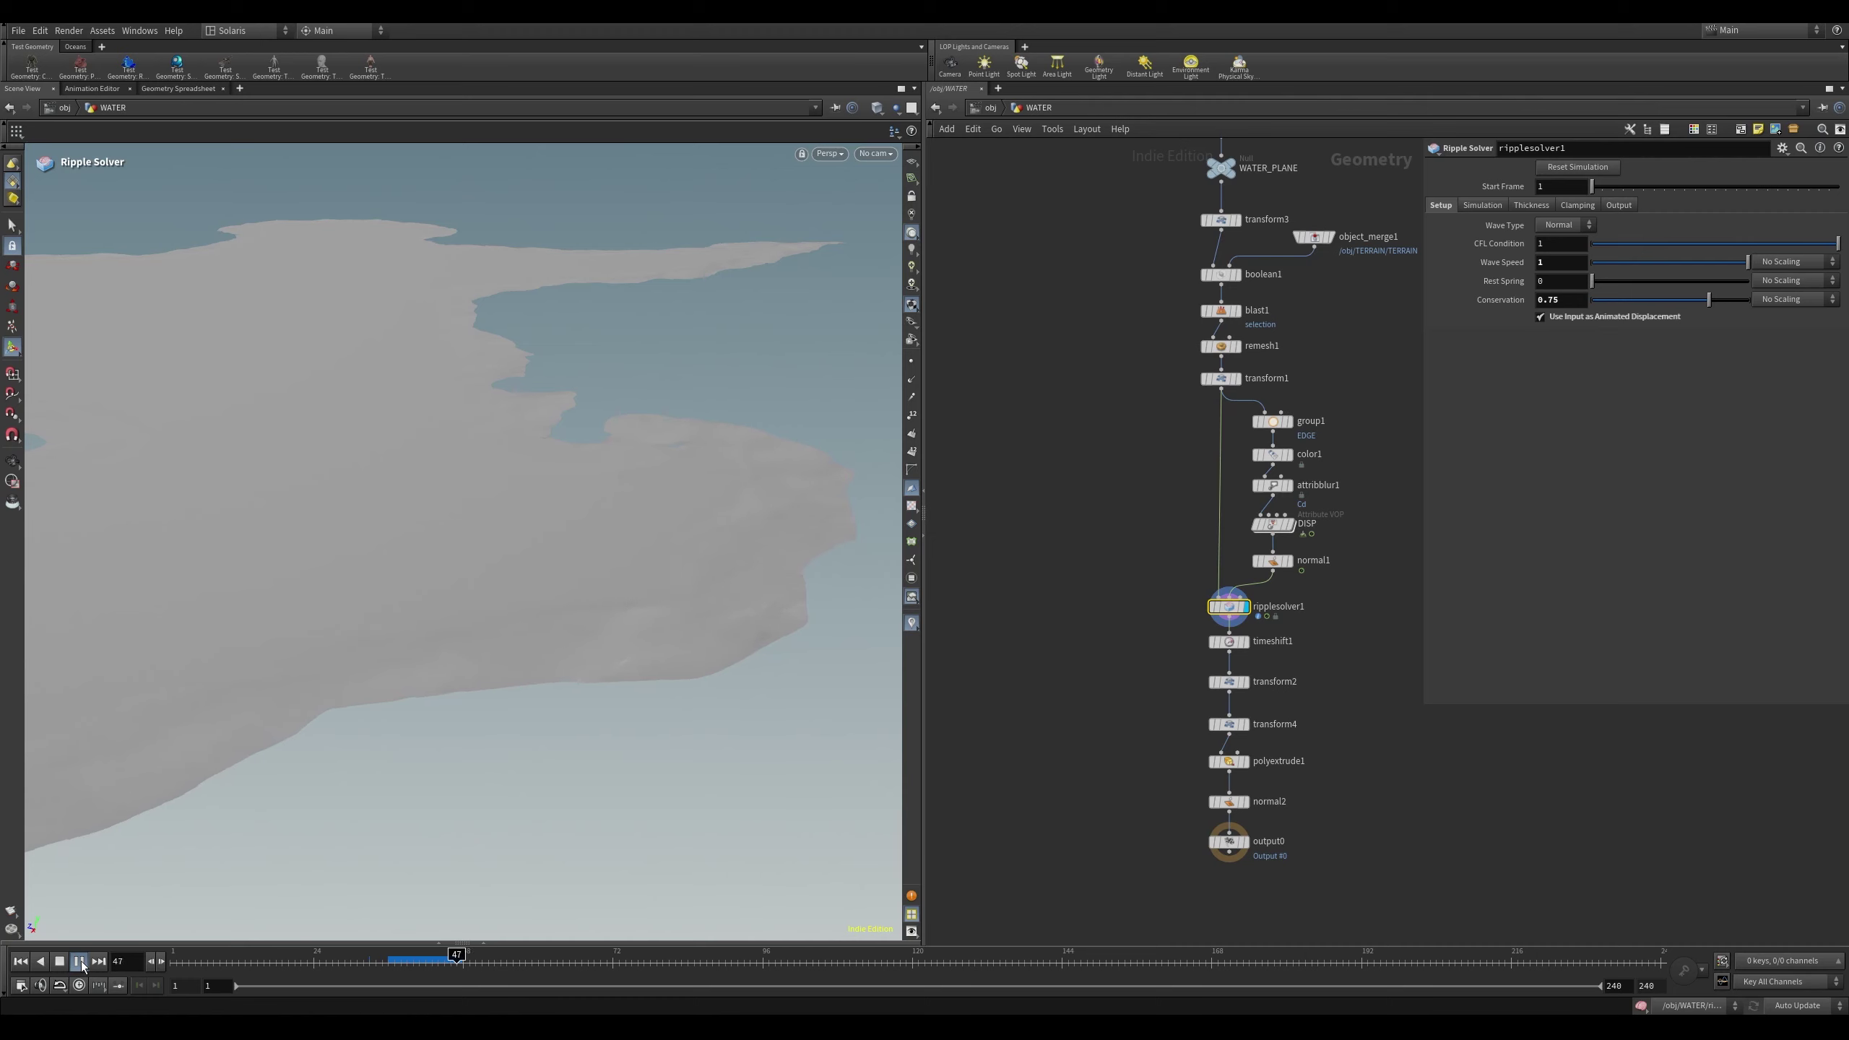
pyautogui.click(80, 961)
pyautogui.press('Escape')
pyautogui.moveTo(771, 544); pyautogui.dragTo(542, 669)
pyautogui.moveTo(667, 559)
pyautogui.keyDown('alt'); pyautogui.mouseDown()
pyautogui.moveTo(640, 543)
pyautogui.moveTo(656, 540)
pyautogui.mouseUp(); pyautogui.keyUp('alt')
# Return to the object level, view the whole scene, and select the GRASS object to show its coverage
pyautogui.press('u')
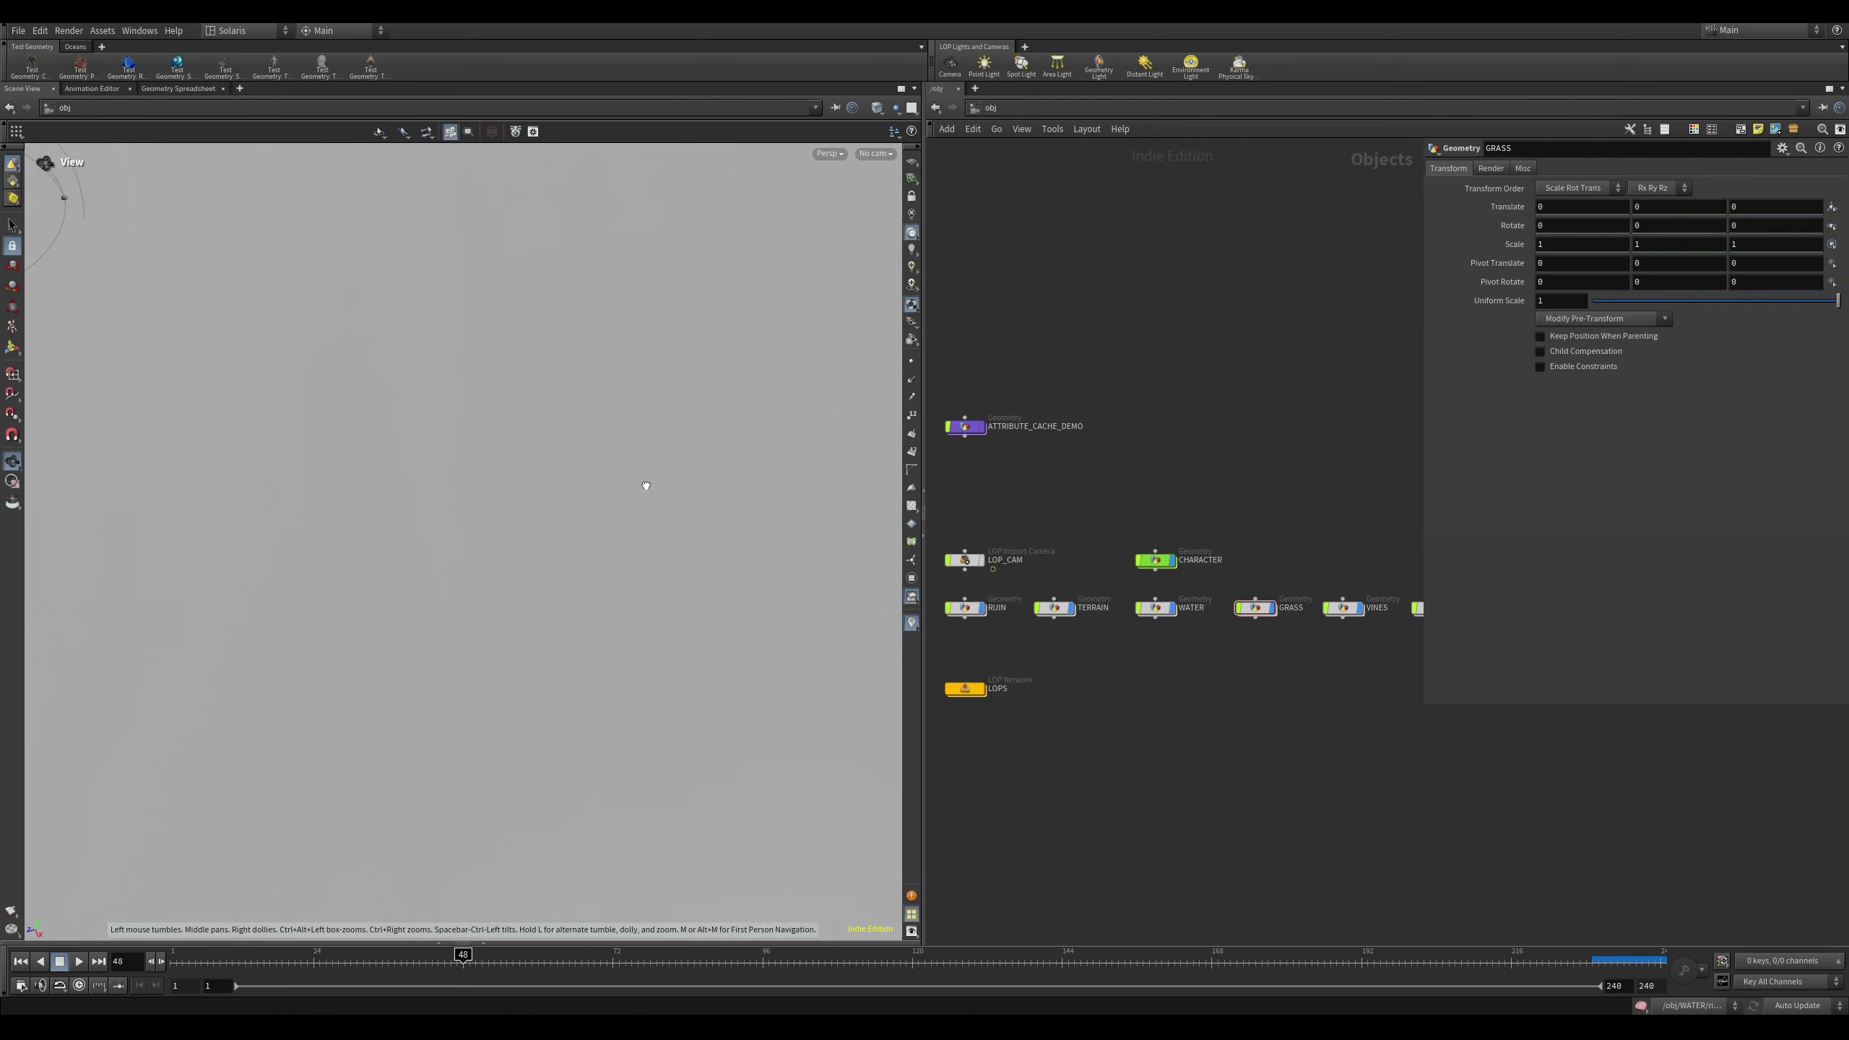
pyautogui.keyDown('alt'); pyautogui.moveTo(644, 483); pyautogui.dragTo(680, 442); pyautogui.keyUp('alt')
pyautogui.keyDown('alt'); pyautogui.moveTo(681, 442); pyautogui.dragTo(363, 430, button='right'); pyautogui.keyUp('alt')
pyautogui.keyDown('alt'); pyautogui.moveTo(364, 430); pyautogui.dragTo(518, 398); pyautogui.keyUp('alt')
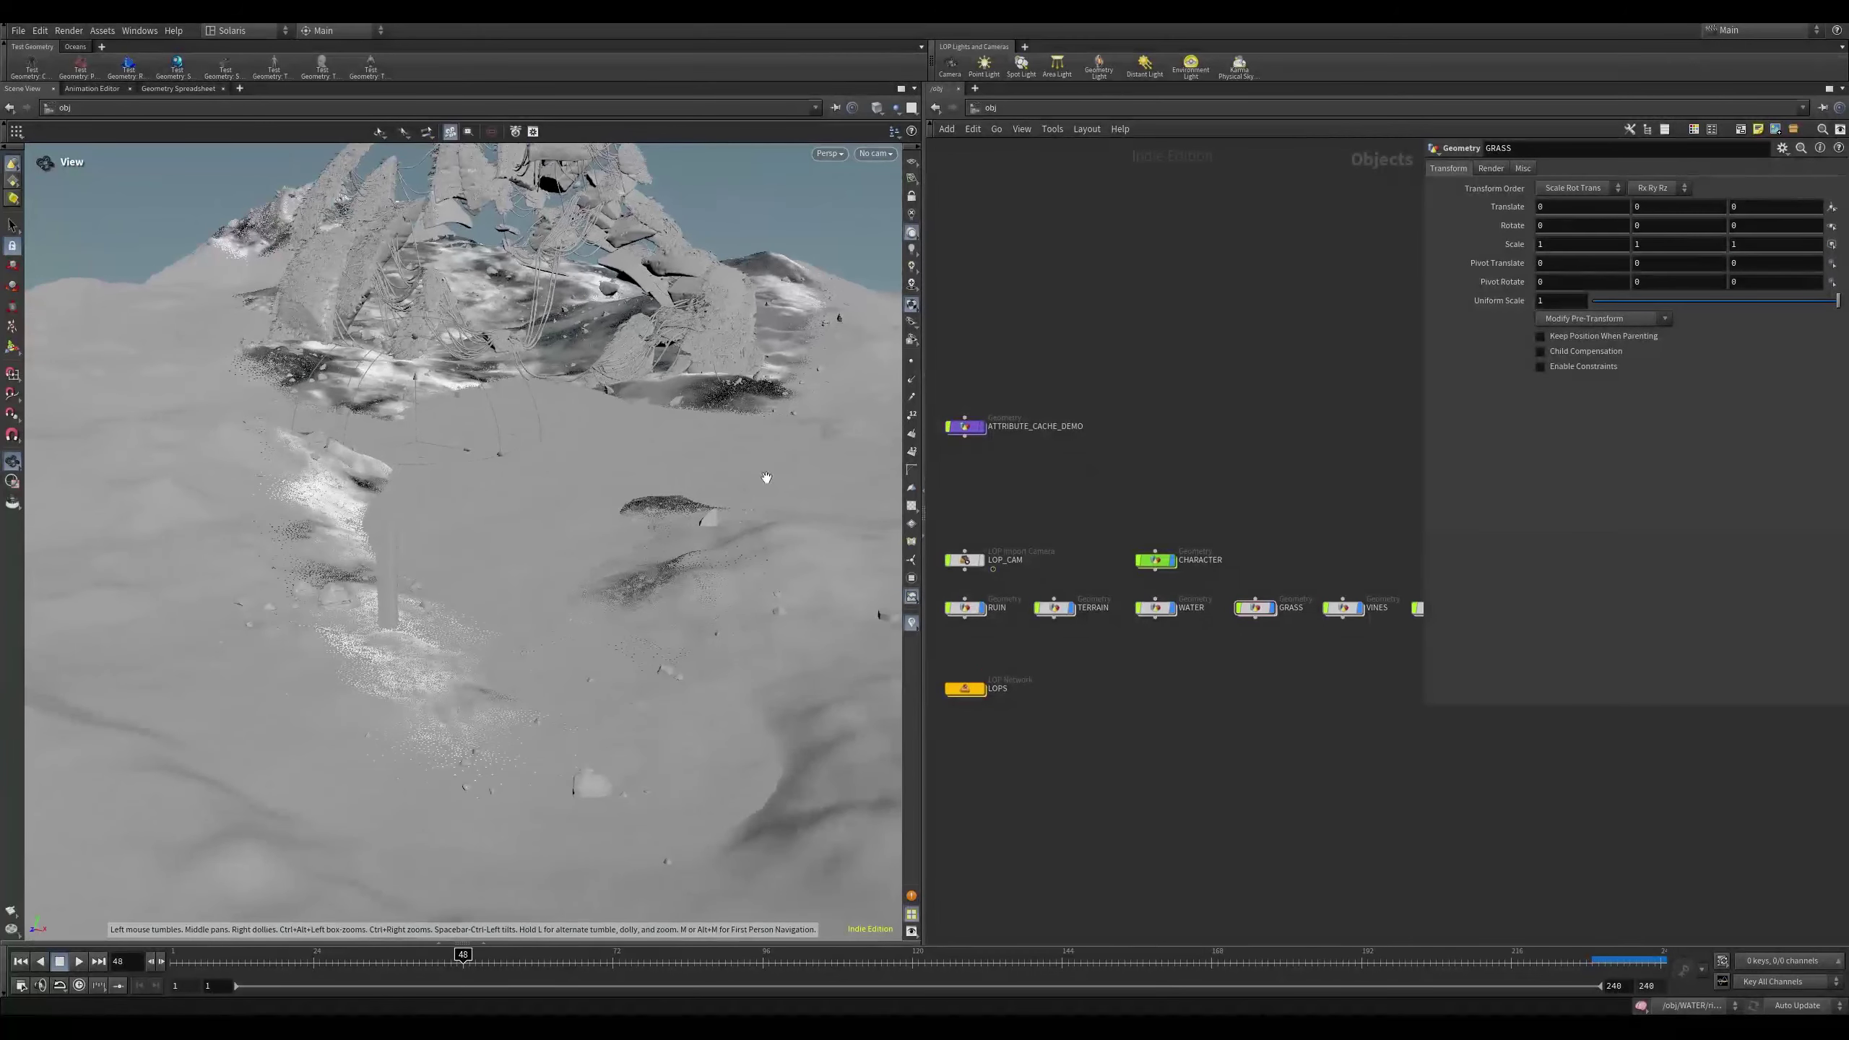
pyautogui.click(1255, 608)
pyautogui.moveTo(533, 608)
pyautogui.keyDown('alt'); pyautogui.mouseDown()
pyautogui.moveTo(444, 606)
pyautogui.moveTo(521, 599)
pyautogui.mouseUp(); pyautogui.keyUp('alt')
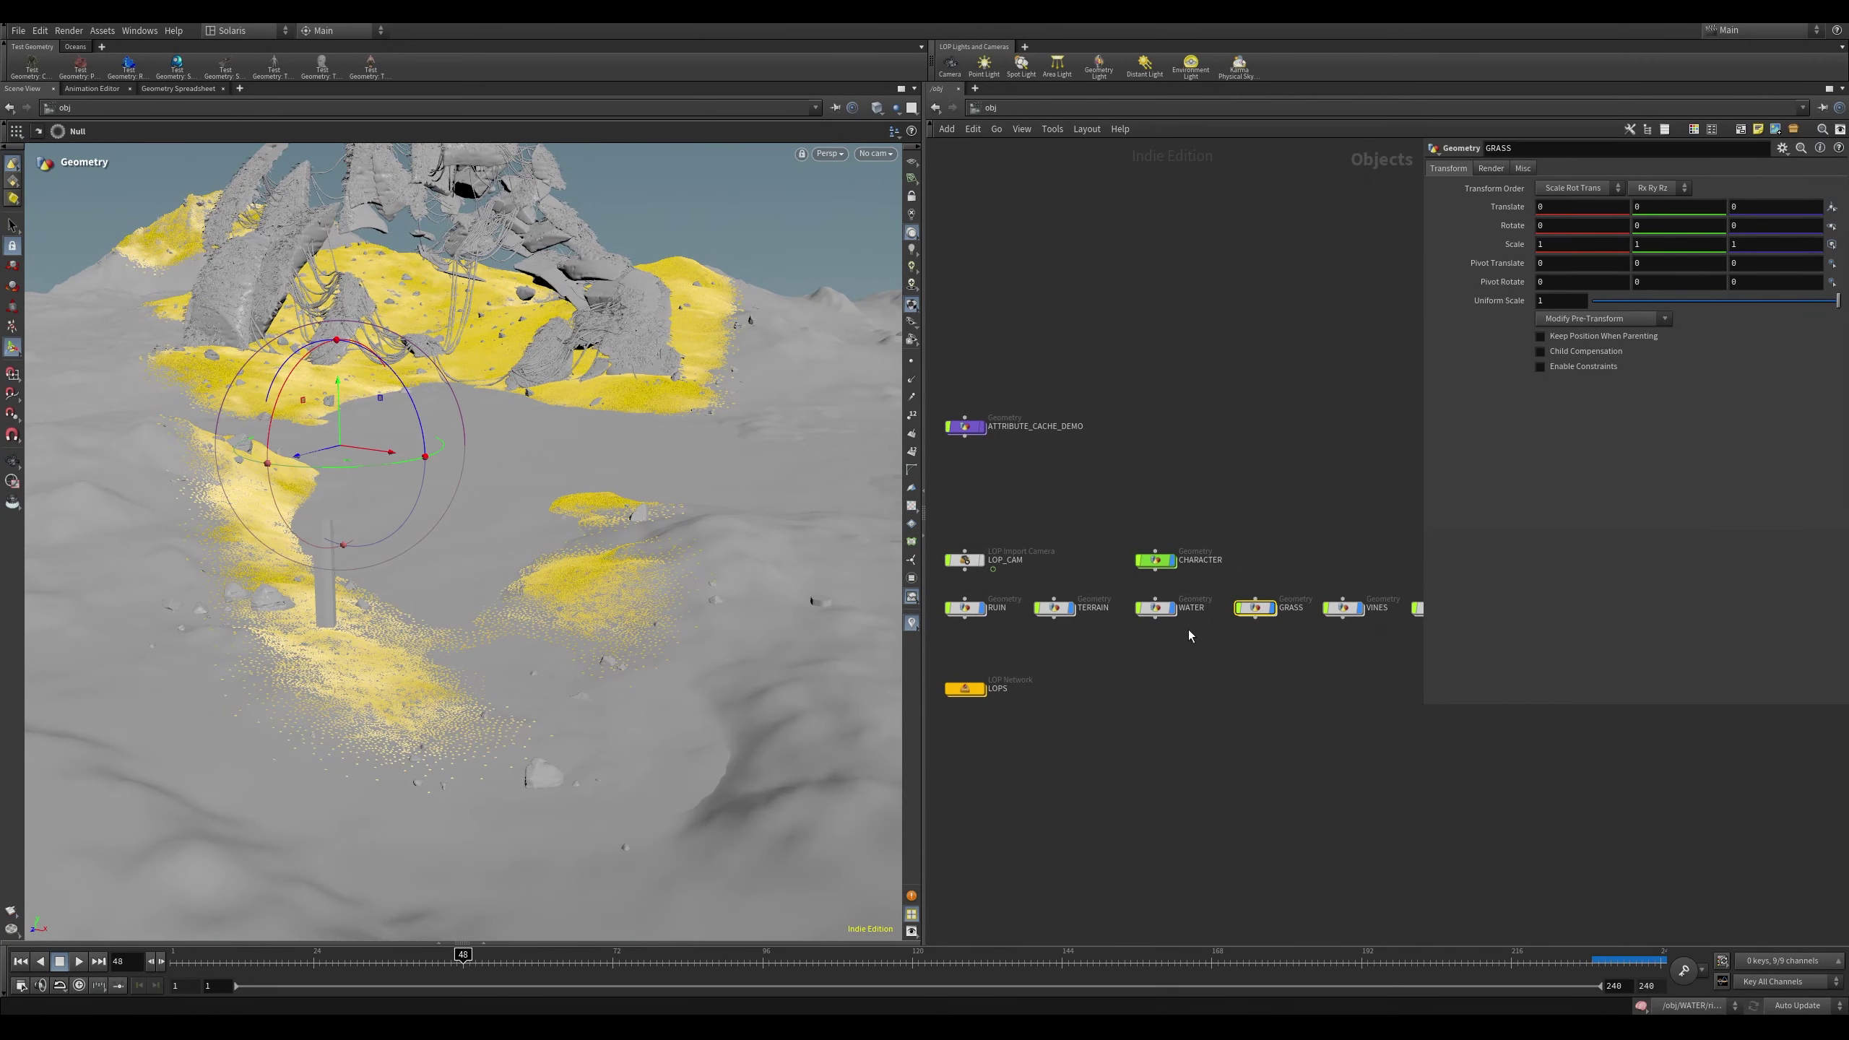
# Open the GRASS network and display SPR_cameraRayMask1 to examine its camera mask on the terrain
pyautogui.doubleClick(1255, 609)
pyautogui.moveTo(936, 422); pyautogui.dragTo(1267, 373, button='middle')
pyautogui.scroll(-1, 1267, 379)
pyautogui.moveTo(1284, 520); pyautogui.dragTo(1151, 617, button='middle')
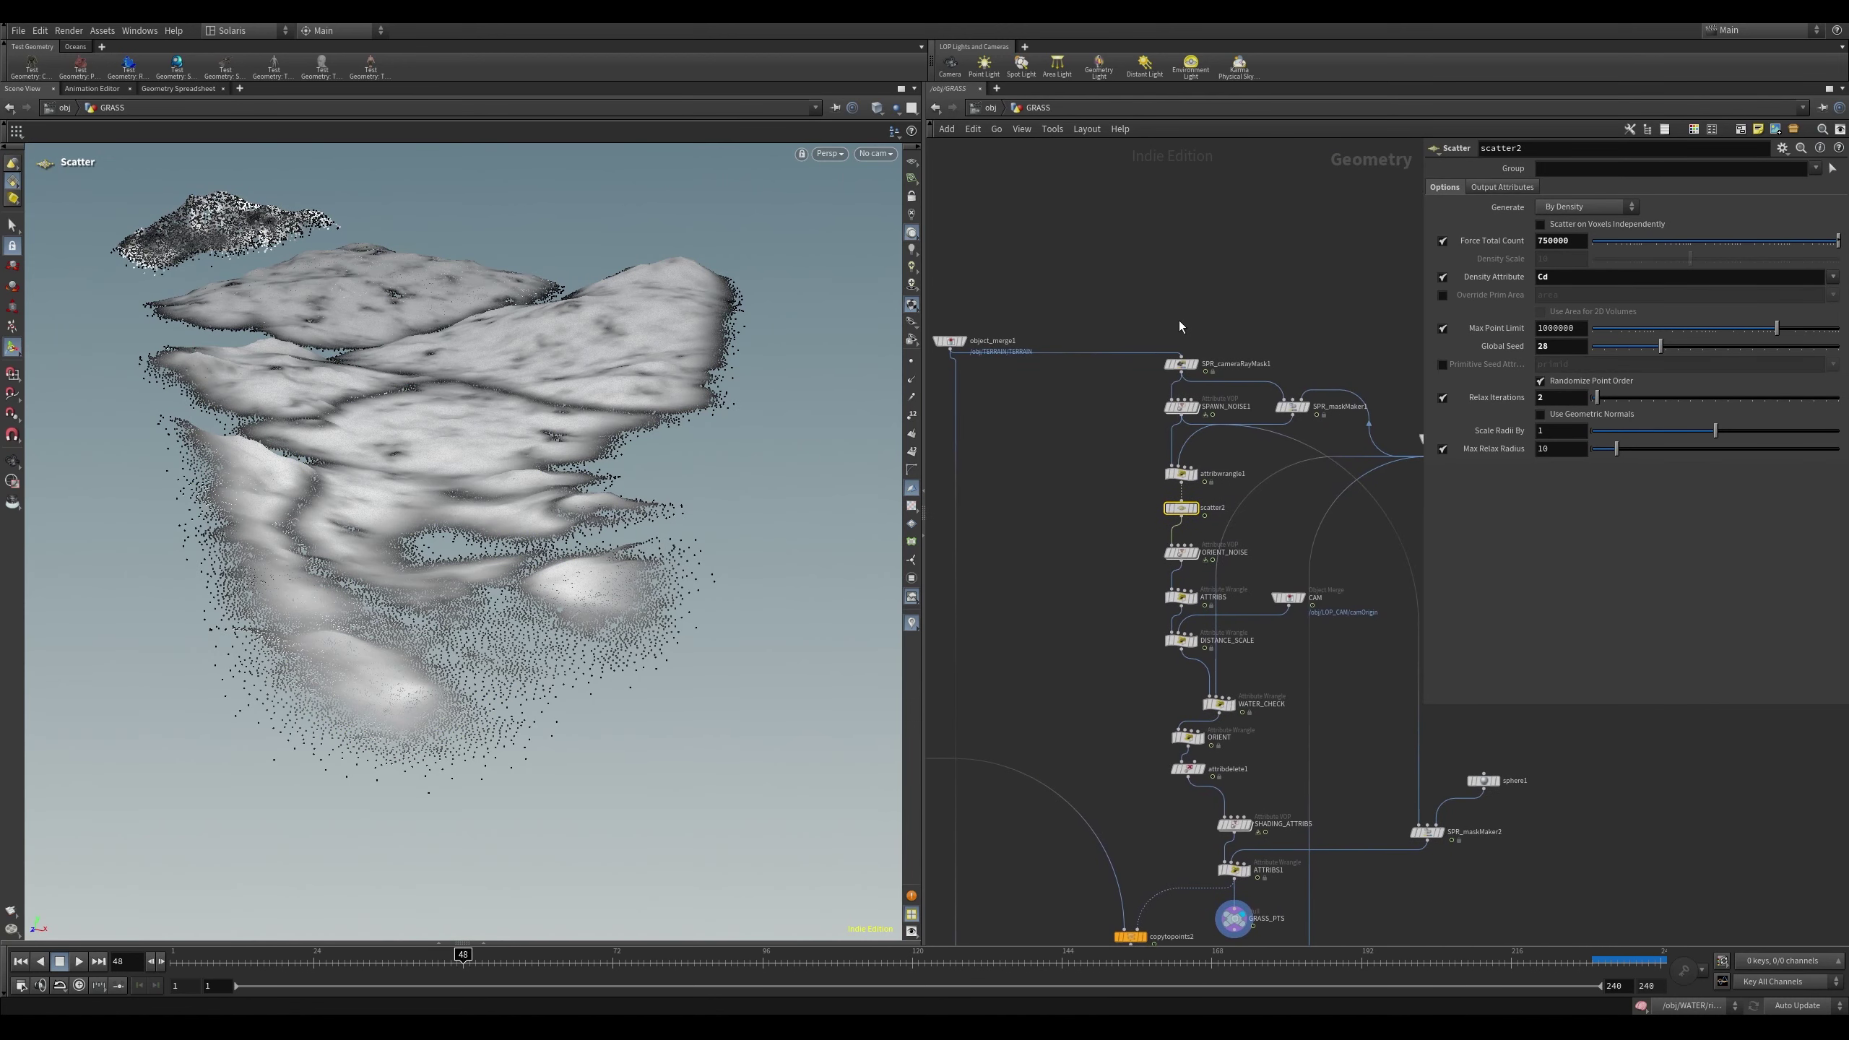
pyautogui.click(1195, 366)
pyautogui.scroll(2, 1195, 367)
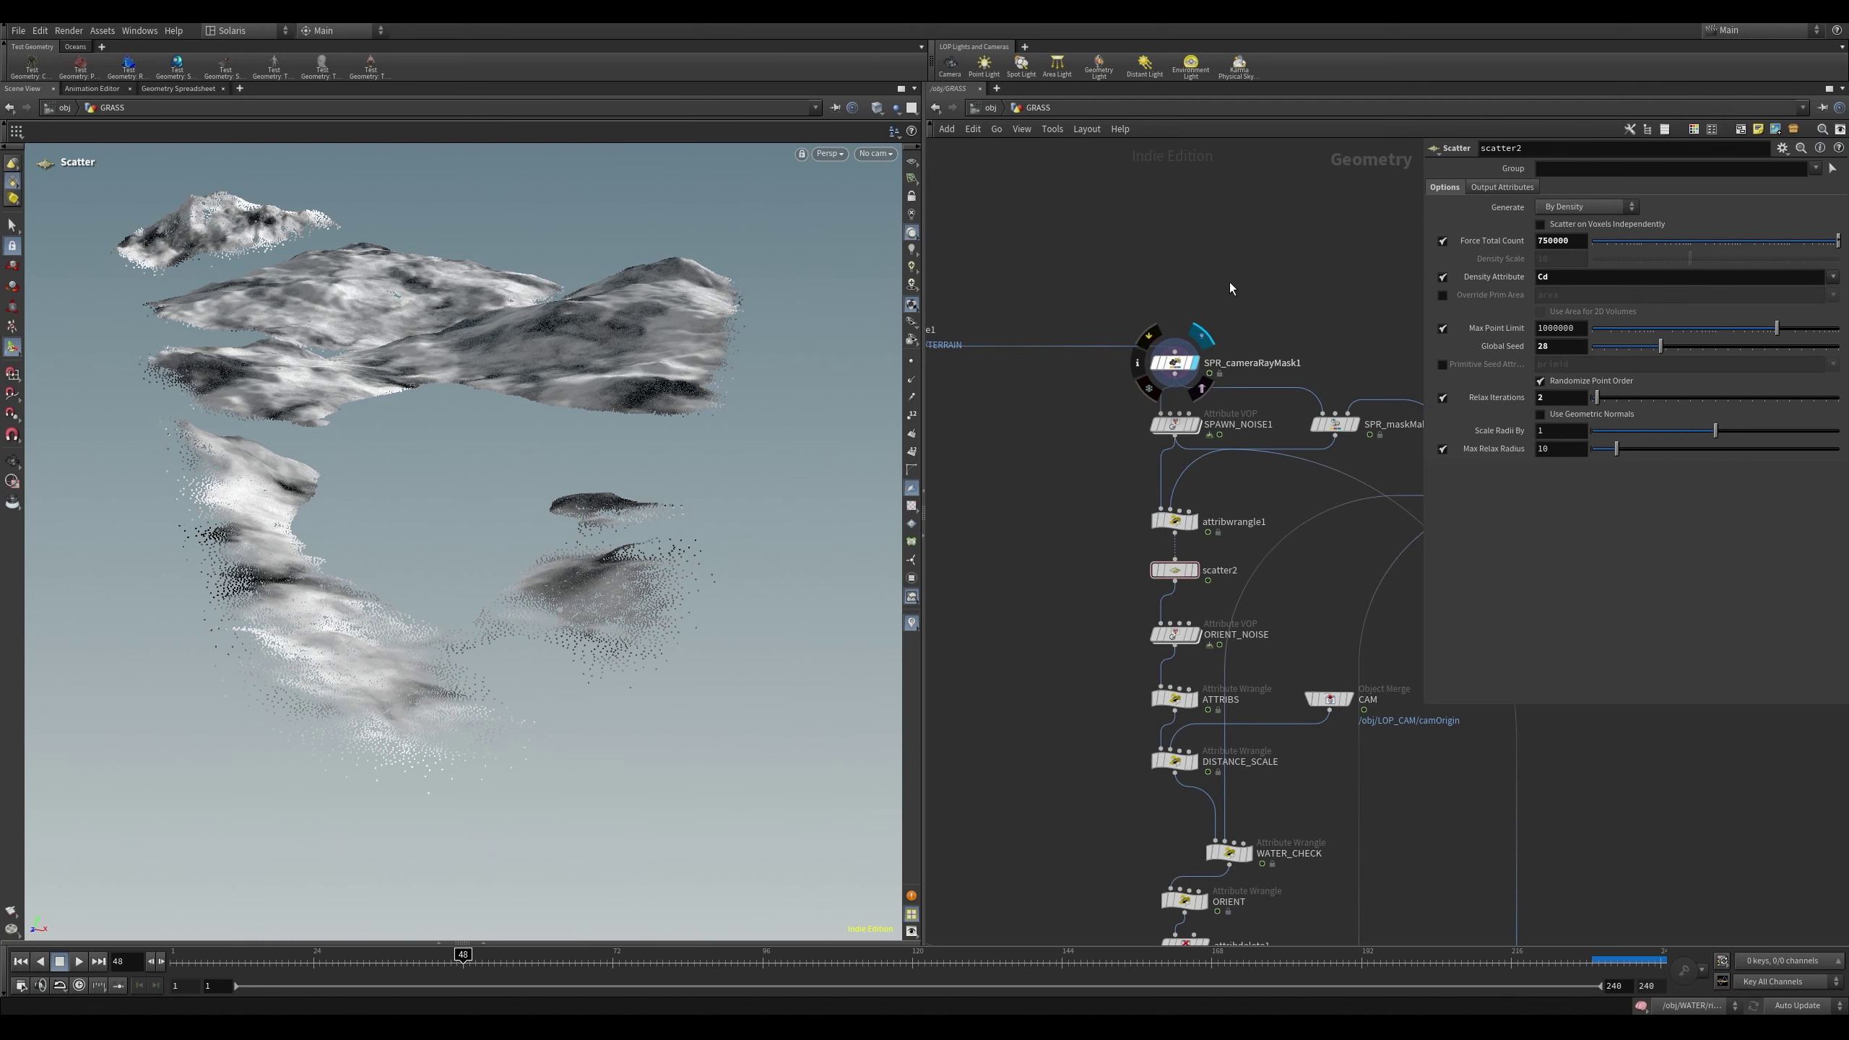
pyautogui.click(1202, 336)
pyautogui.keyDown('alt'); pyautogui.moveTo(608, 379); pyautogui.dragTo(499, 368, button='right'); pyautogui.keyUp('alt')
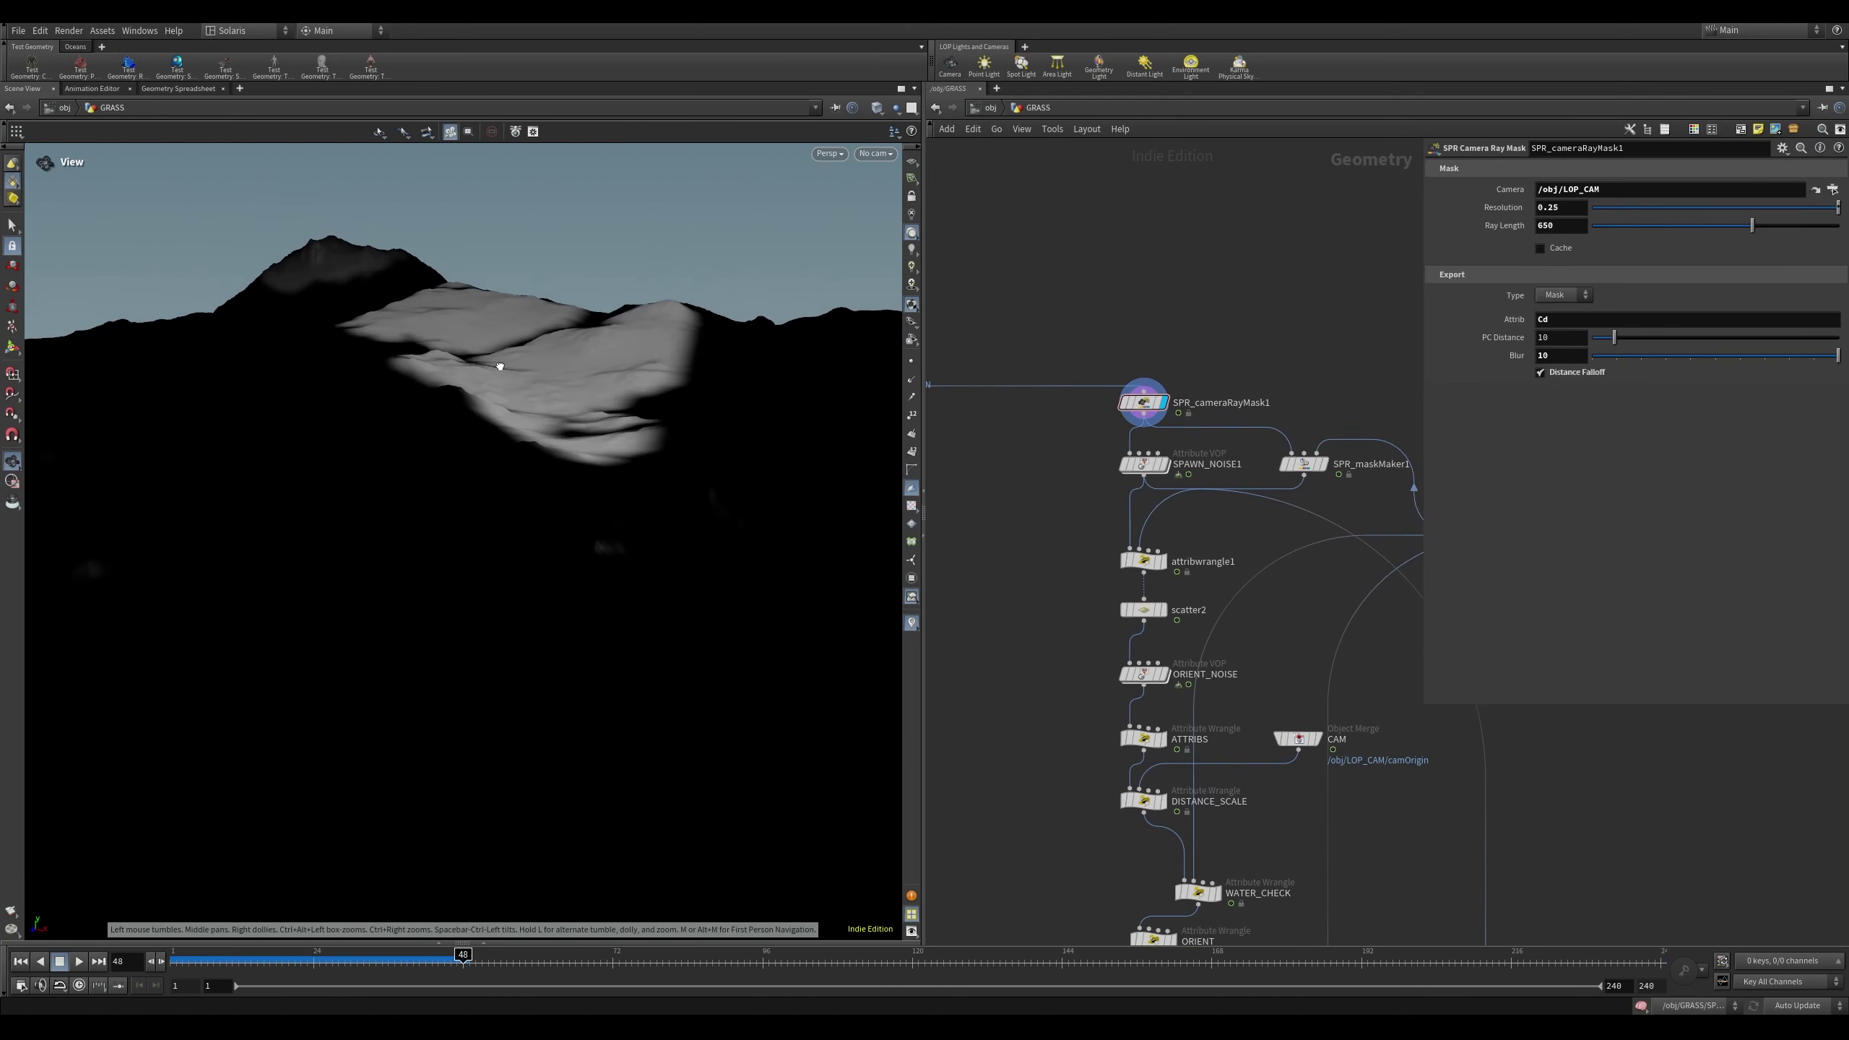
pyautogui.moveTo(499, 368)
pyautogui.keyDown('alt'); pyautogui.mouseDown()
pyautogui.moveTo(495, 416)
pyautogui.moveTo(502, 387)
pyautogui.mouseUp(); pyautogui.keyUp('alt')
# Open the VINES geometry network and examine the vine output and the nodes that build it
pyautogui.press('u')
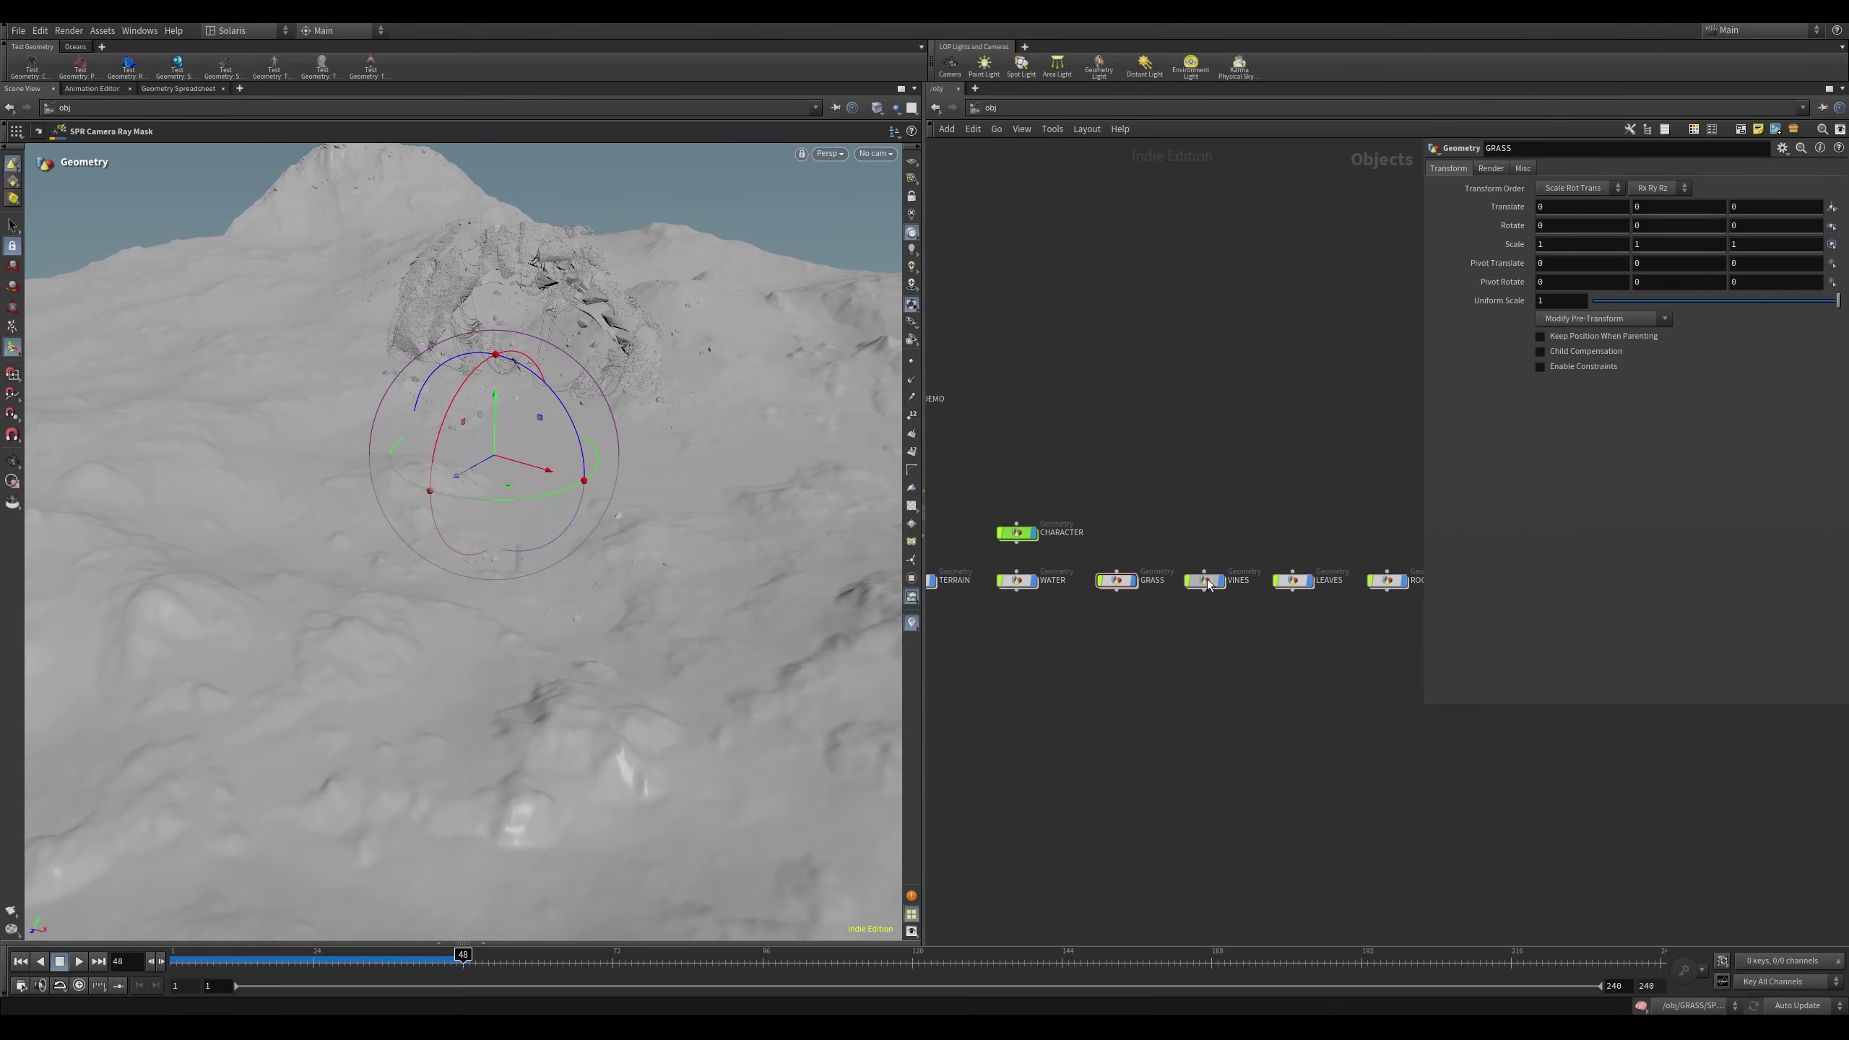
pyautogui.doubleClick(1206, 581)
pyautogui.hotkey('space', 'g')
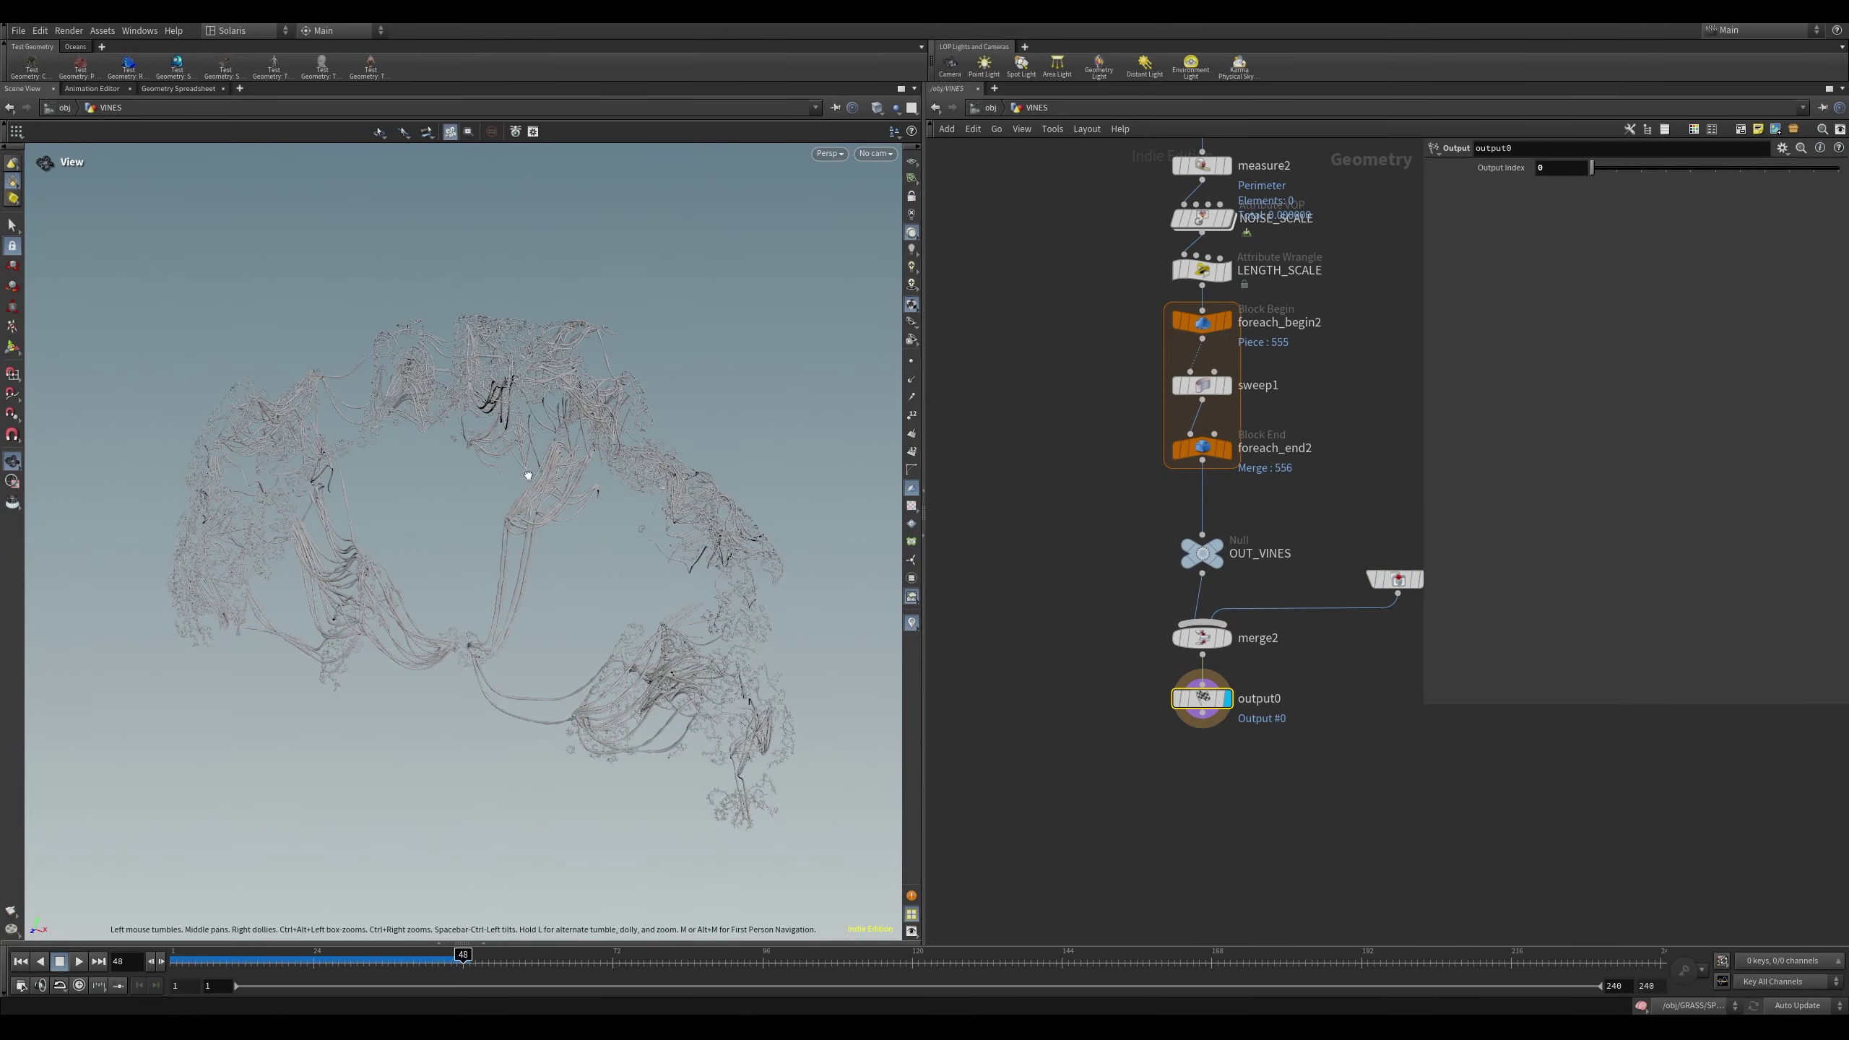
pyautogui.moveTo(527, 473); pyautogui.dragTo(685, 435)
pyautogui.press('h')
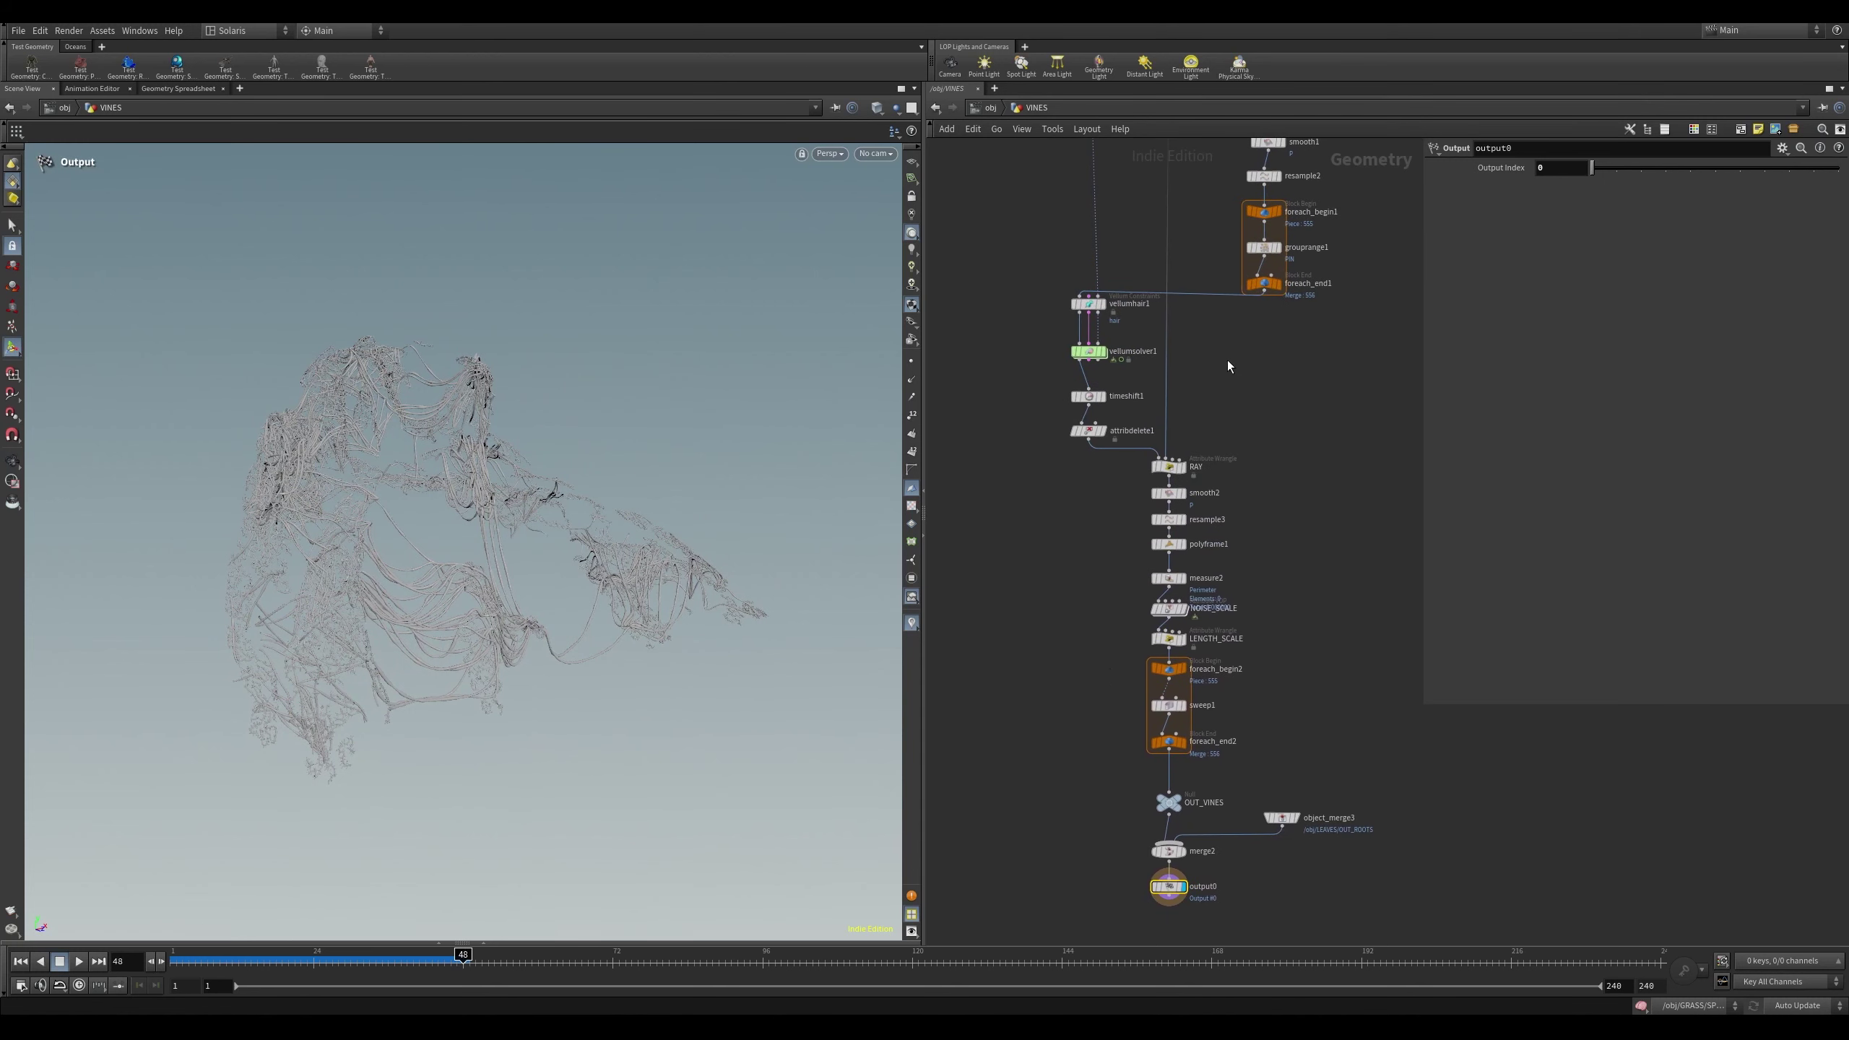
pyautogui.moveTo(1236, 373); pyautogui.dragTo(1269, 505, button='middle')
pyautogui.scroll(5, 1346, 465)
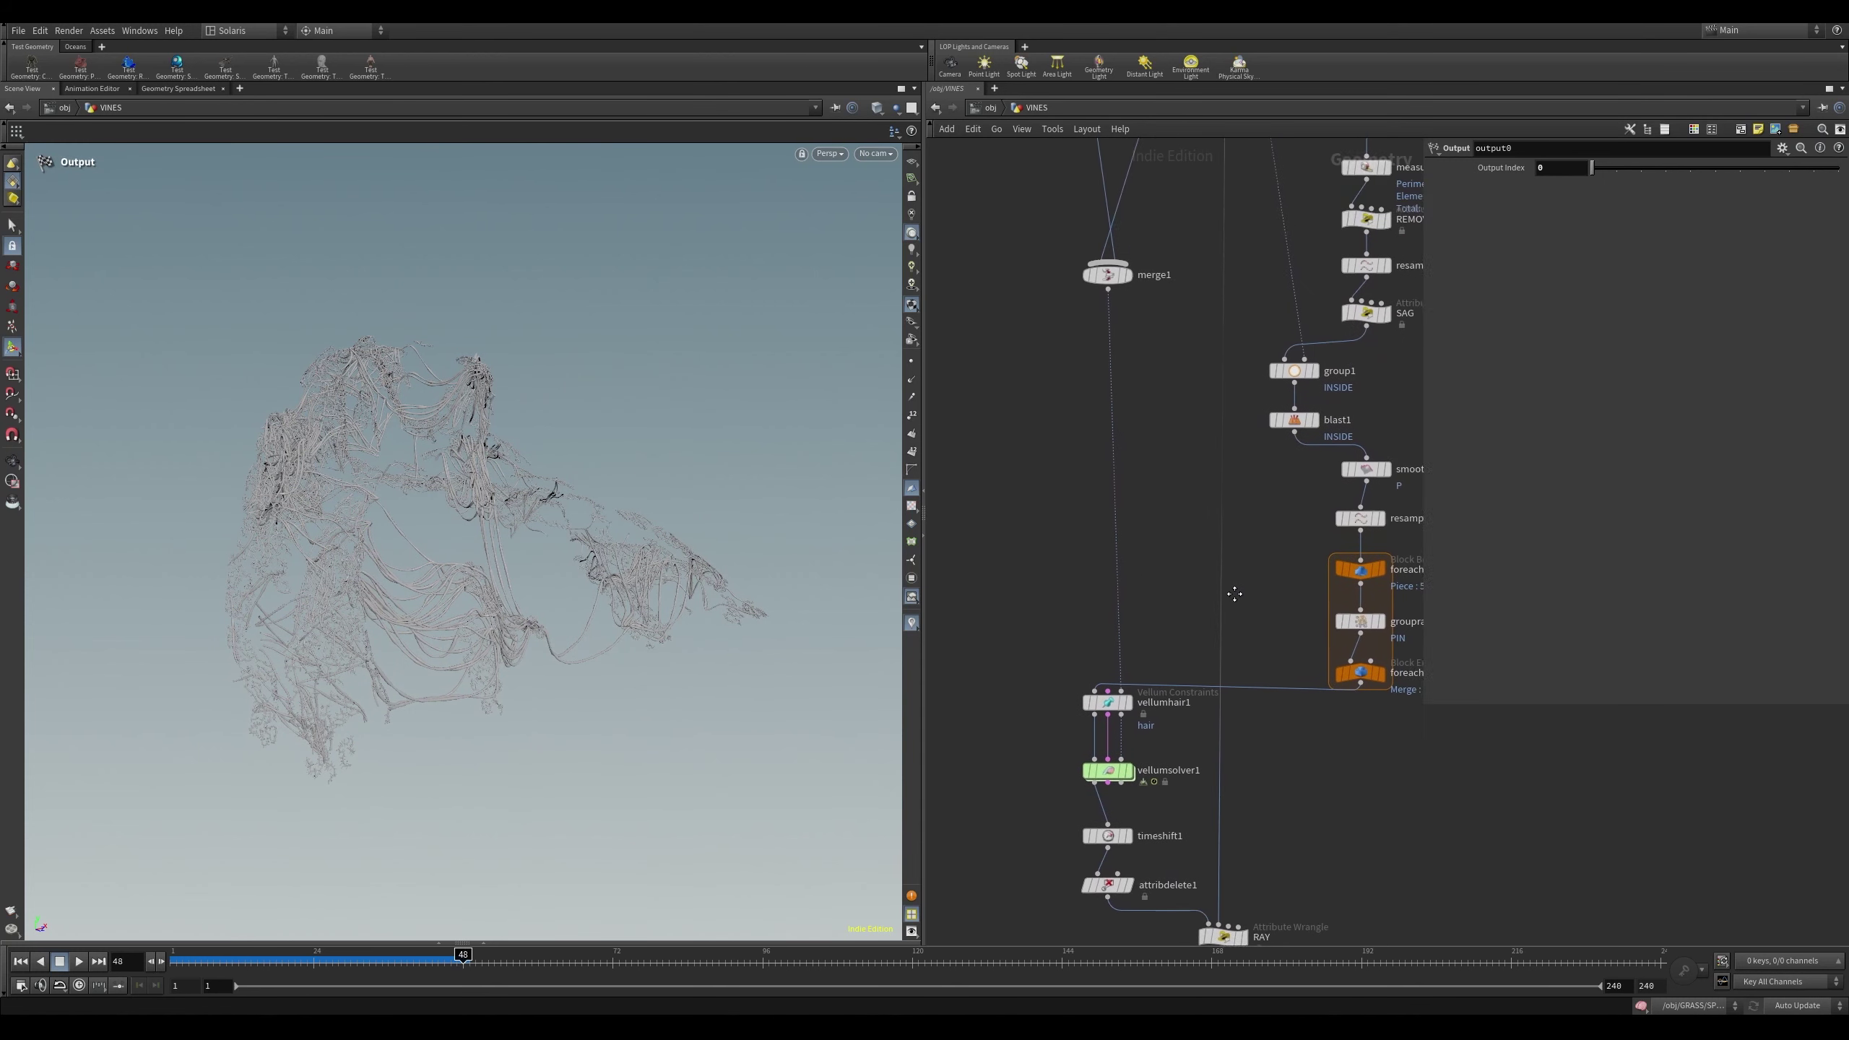
# Display foreach_end1 and timeshift1 to compare the vine guide curves before and after the Vellum simulation
pyautogui.moveTo(1315, 594)
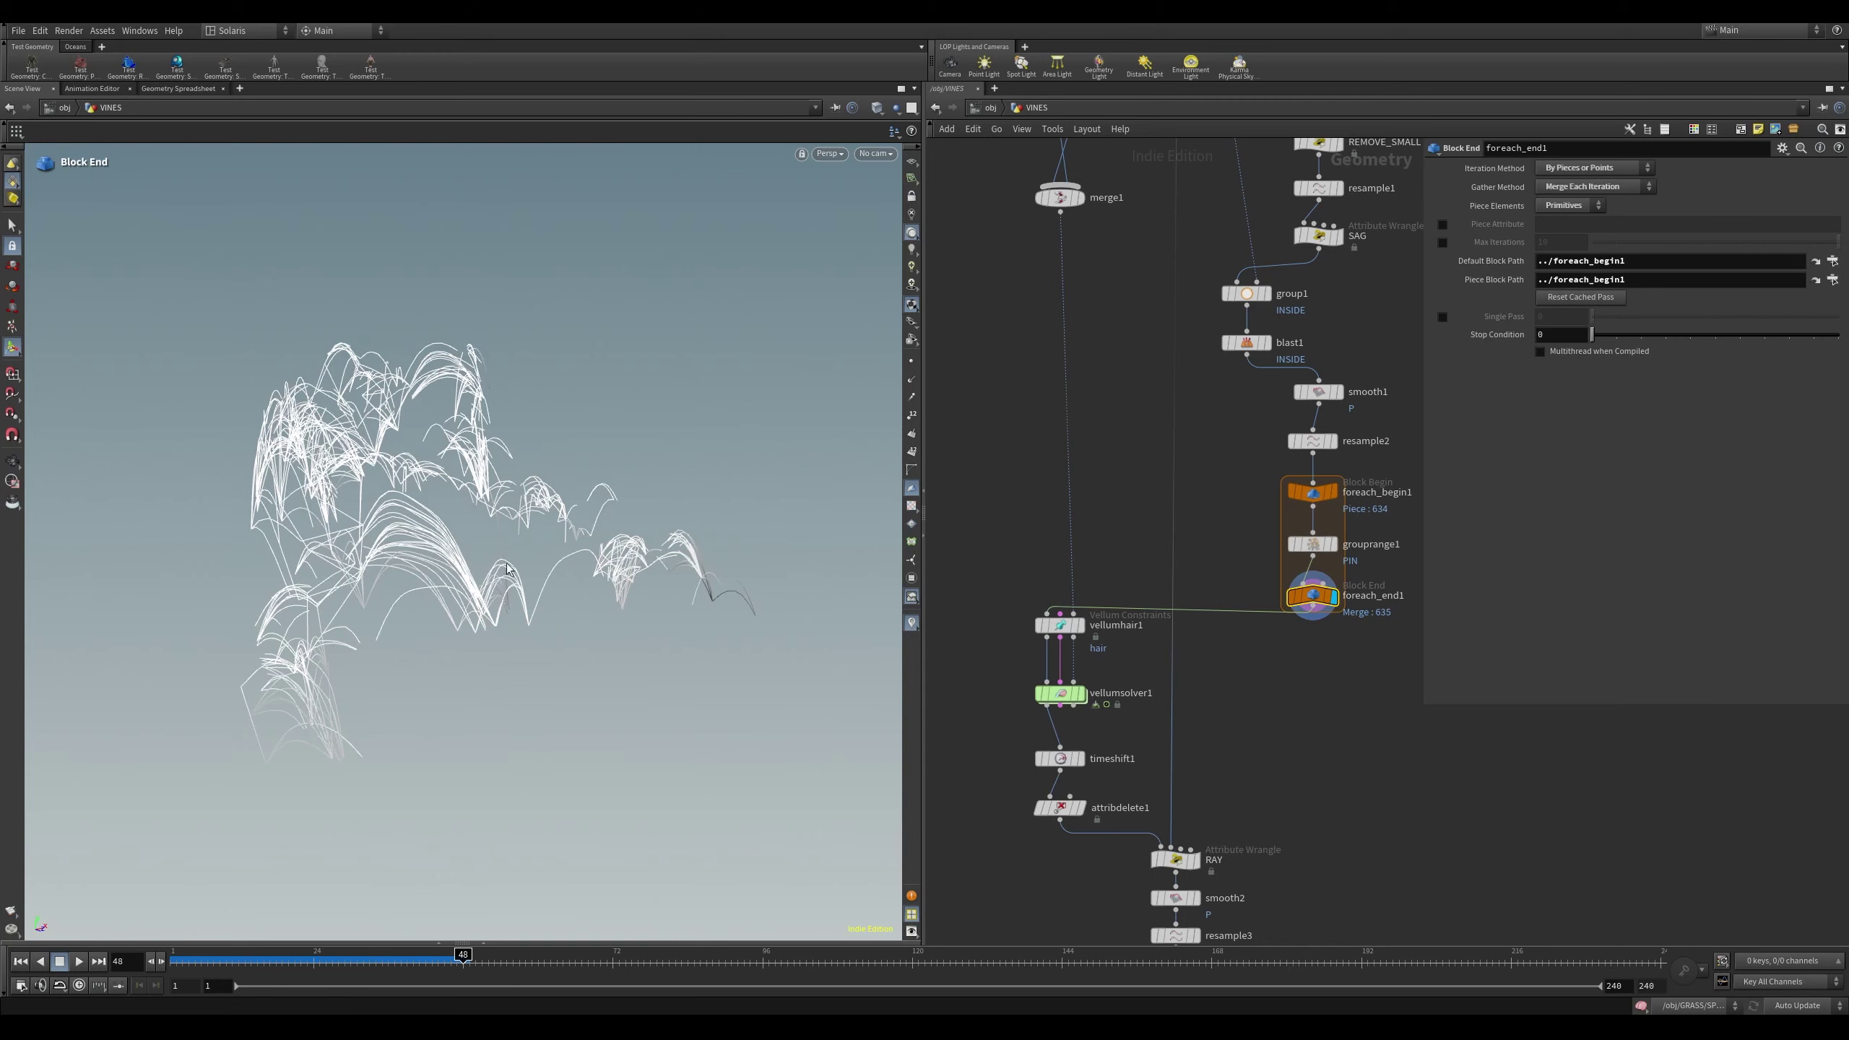
pyautogui.keyDown('alt'); pyautogui.moveTo(507, 570); pyautogui.dragTo(364, 576); pyautogui.keyUp('alt')
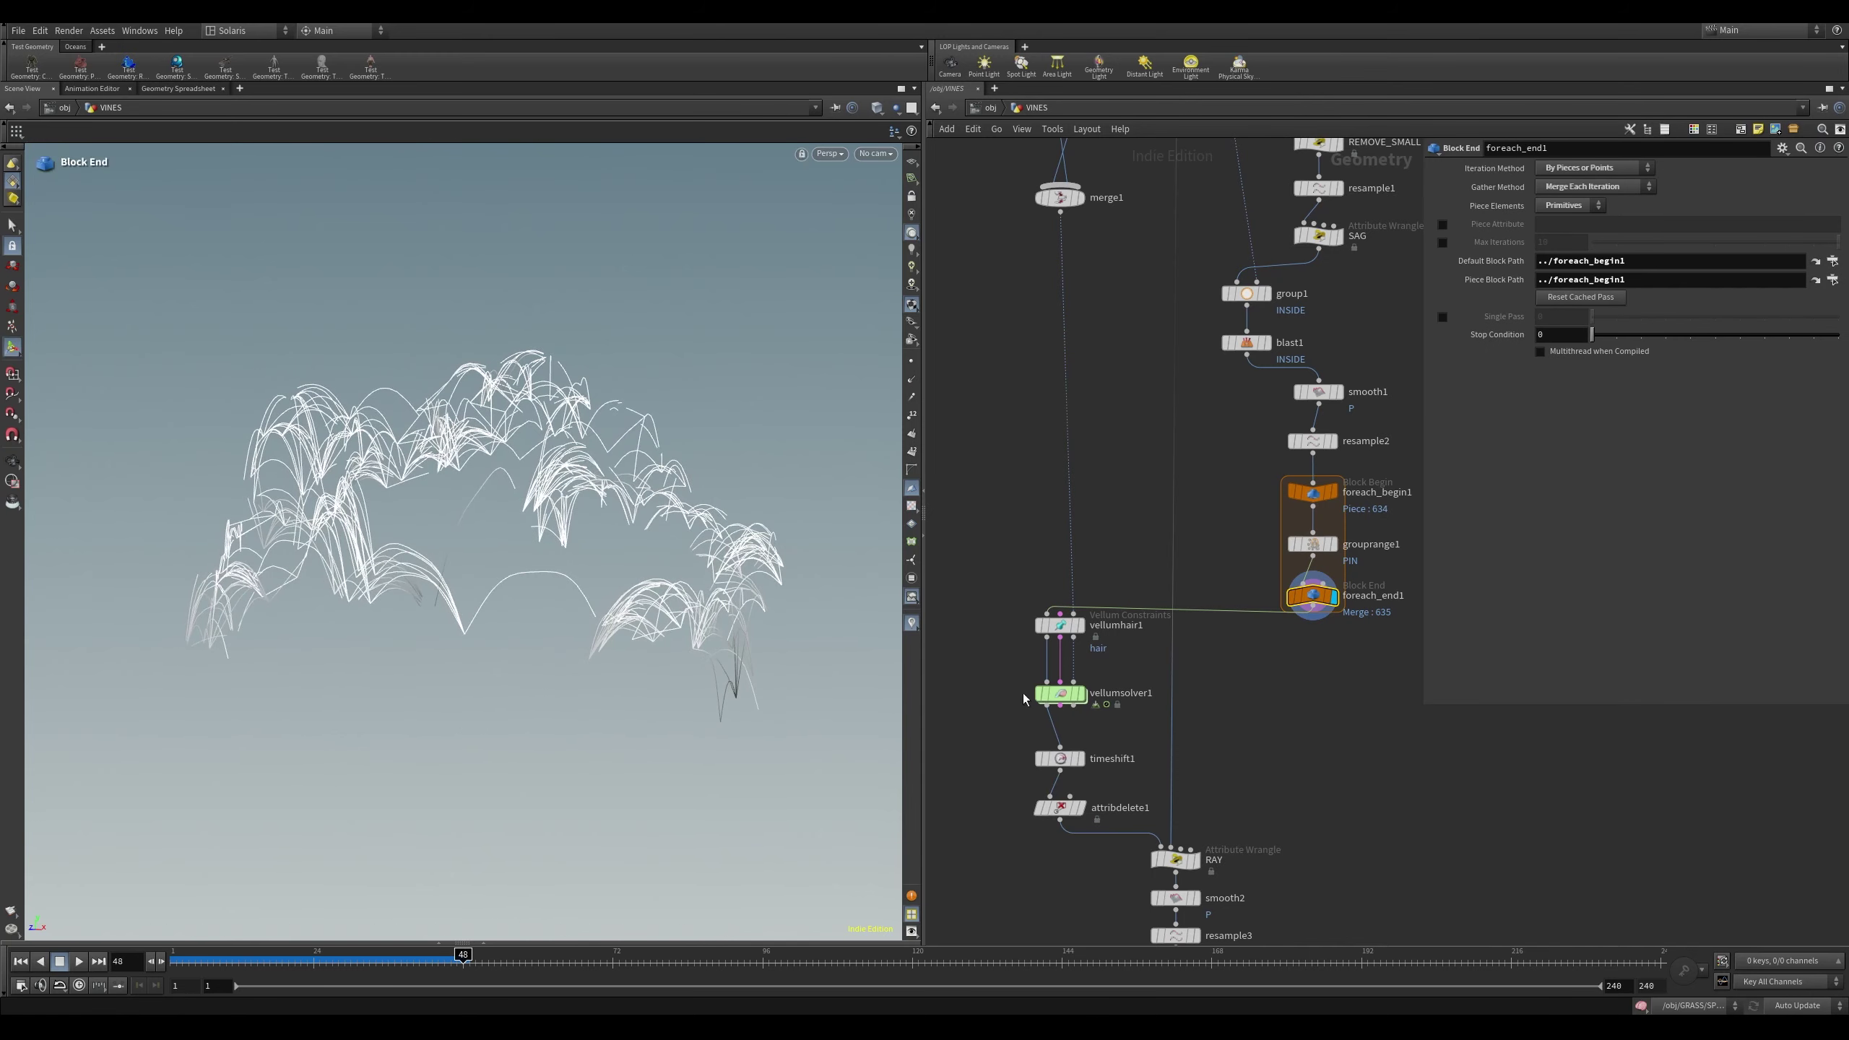
pyautogui.press('r')
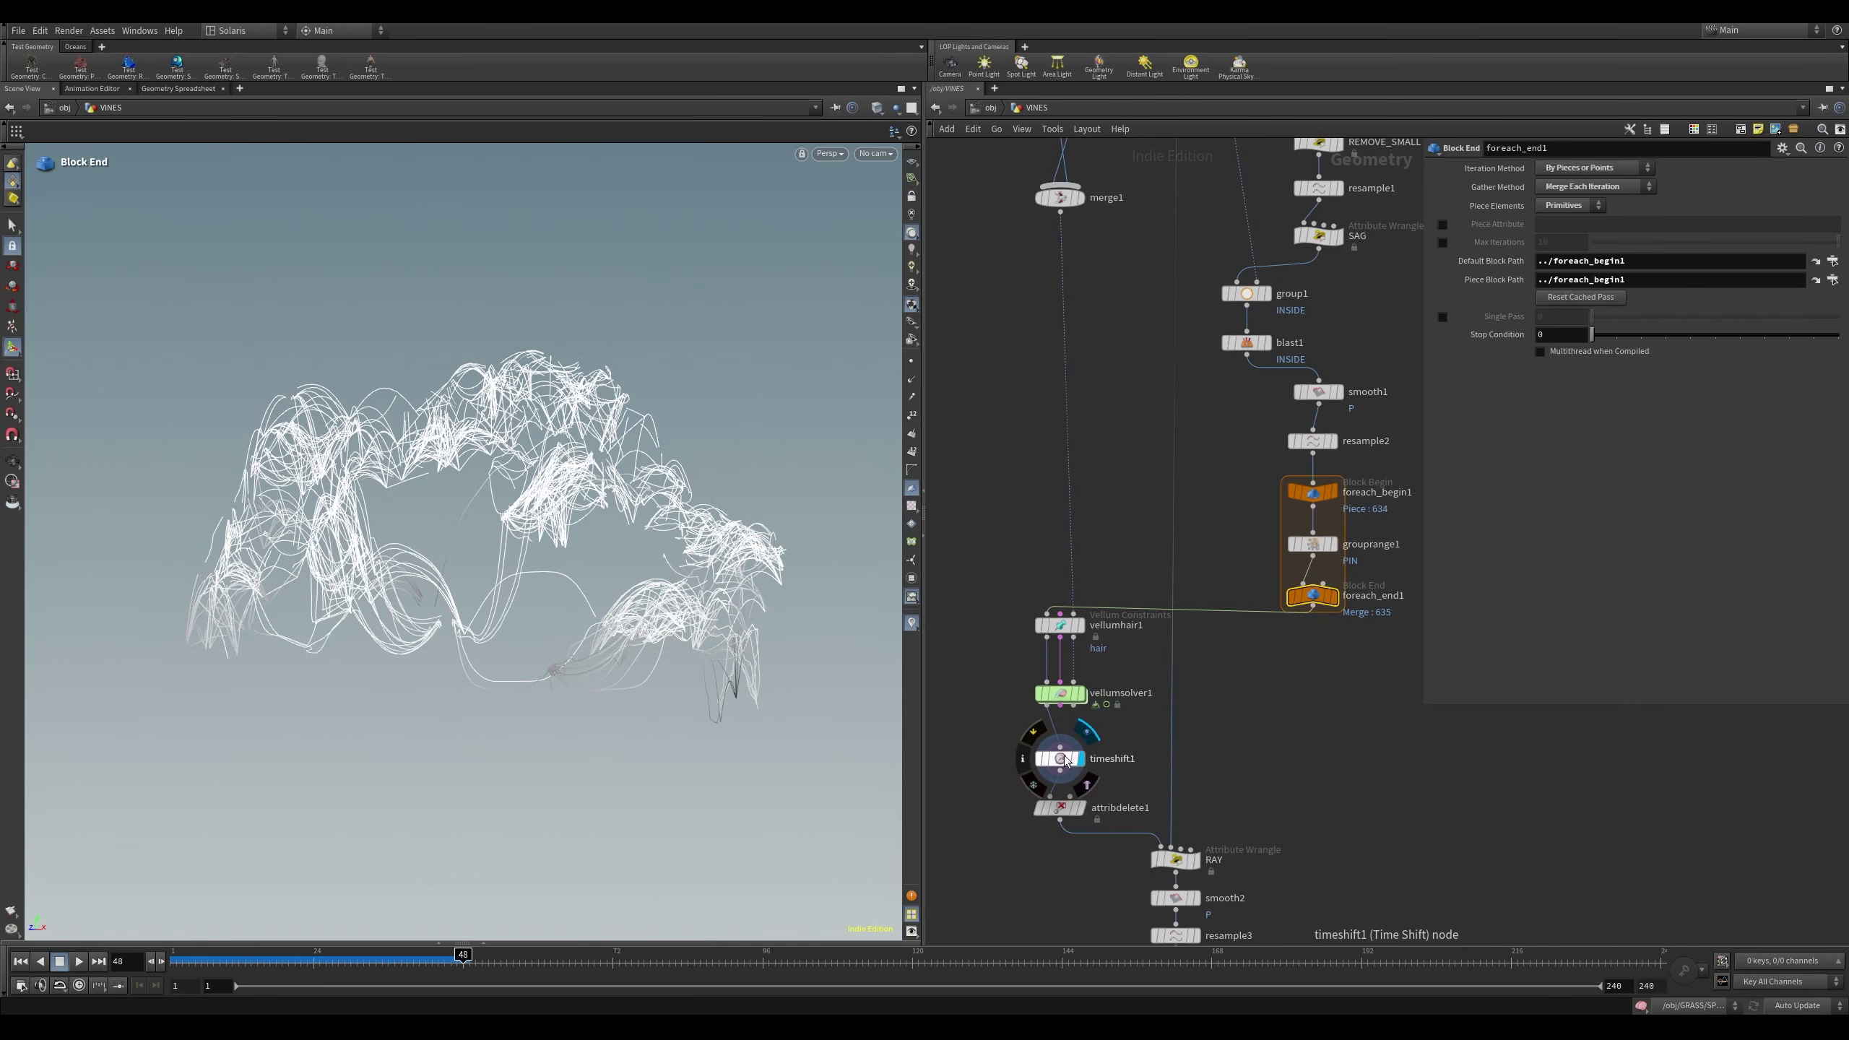
pyautogui.click(1060, 761)
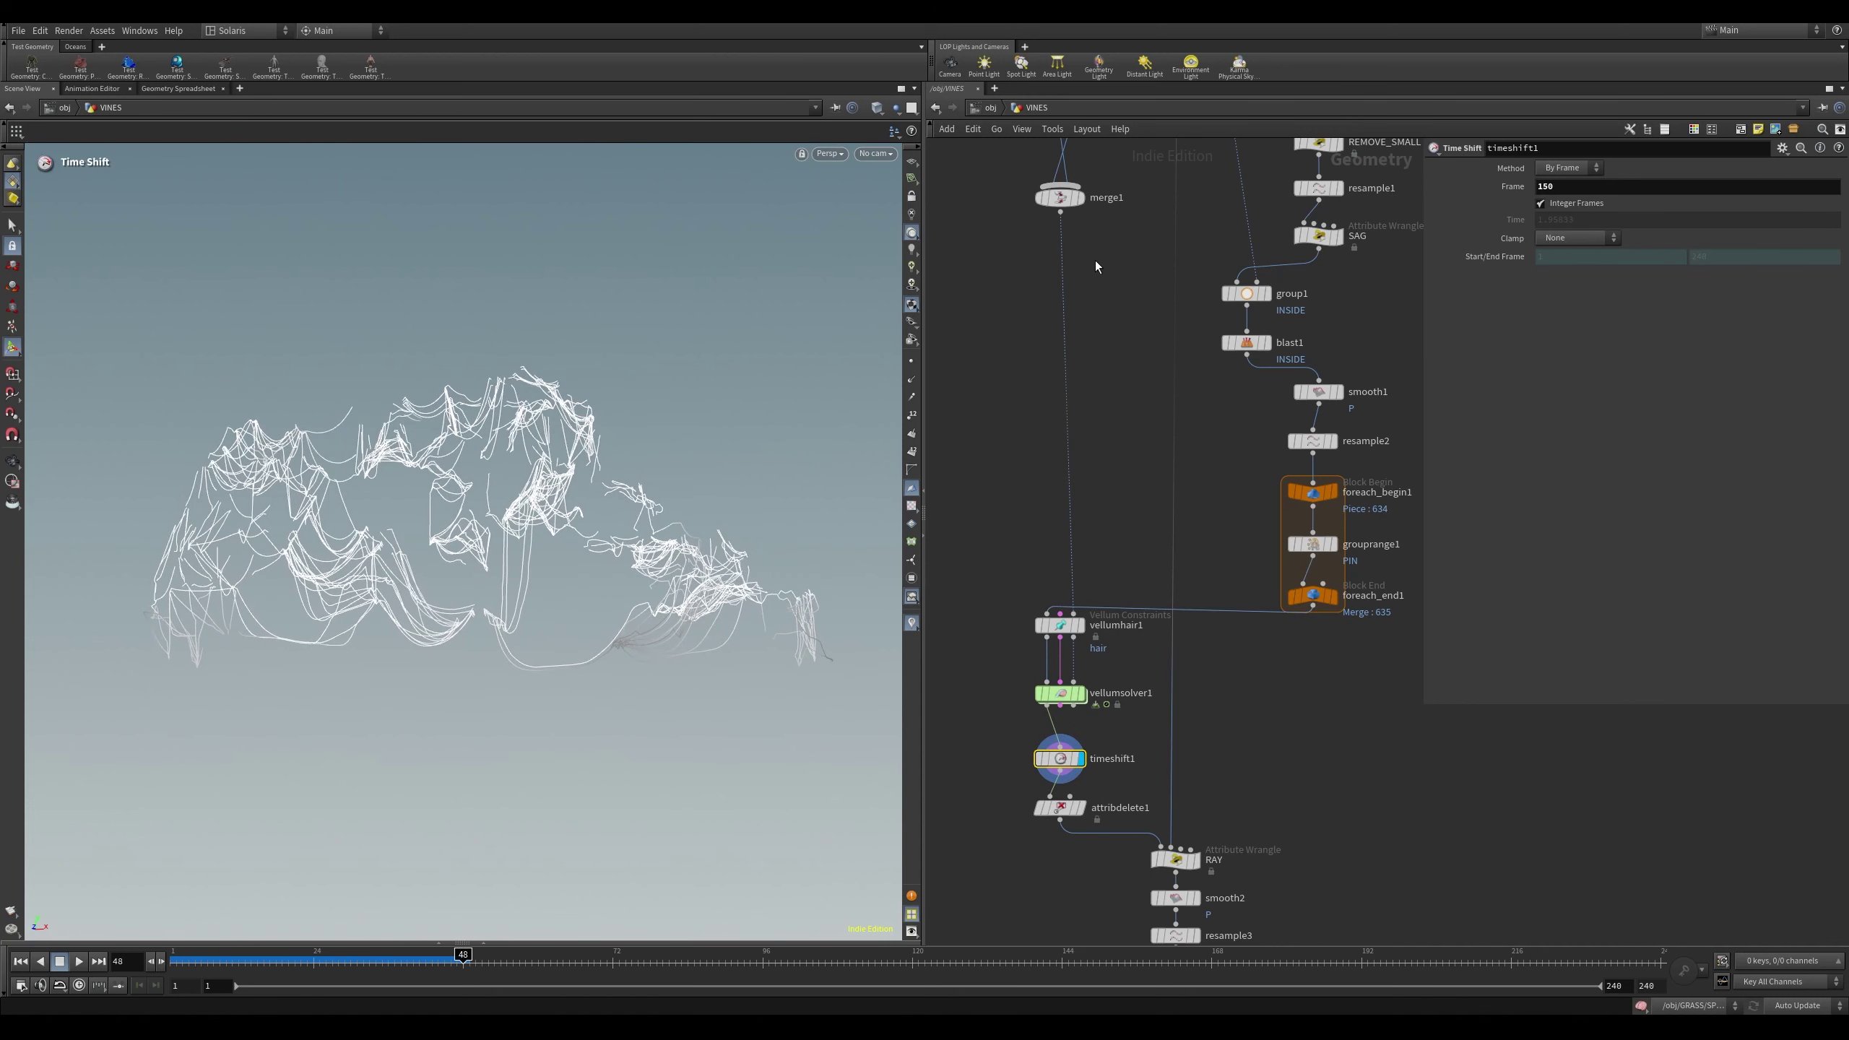
# Display merge1 in the VINES network to examine the terrain and ruin geometry feeding the Vellum simulation
pyautogui.moveTo(1080, 227); pyautogui.dragTo(1095, 391, button='middle')
pyautogui.moveTo(1102, 374)
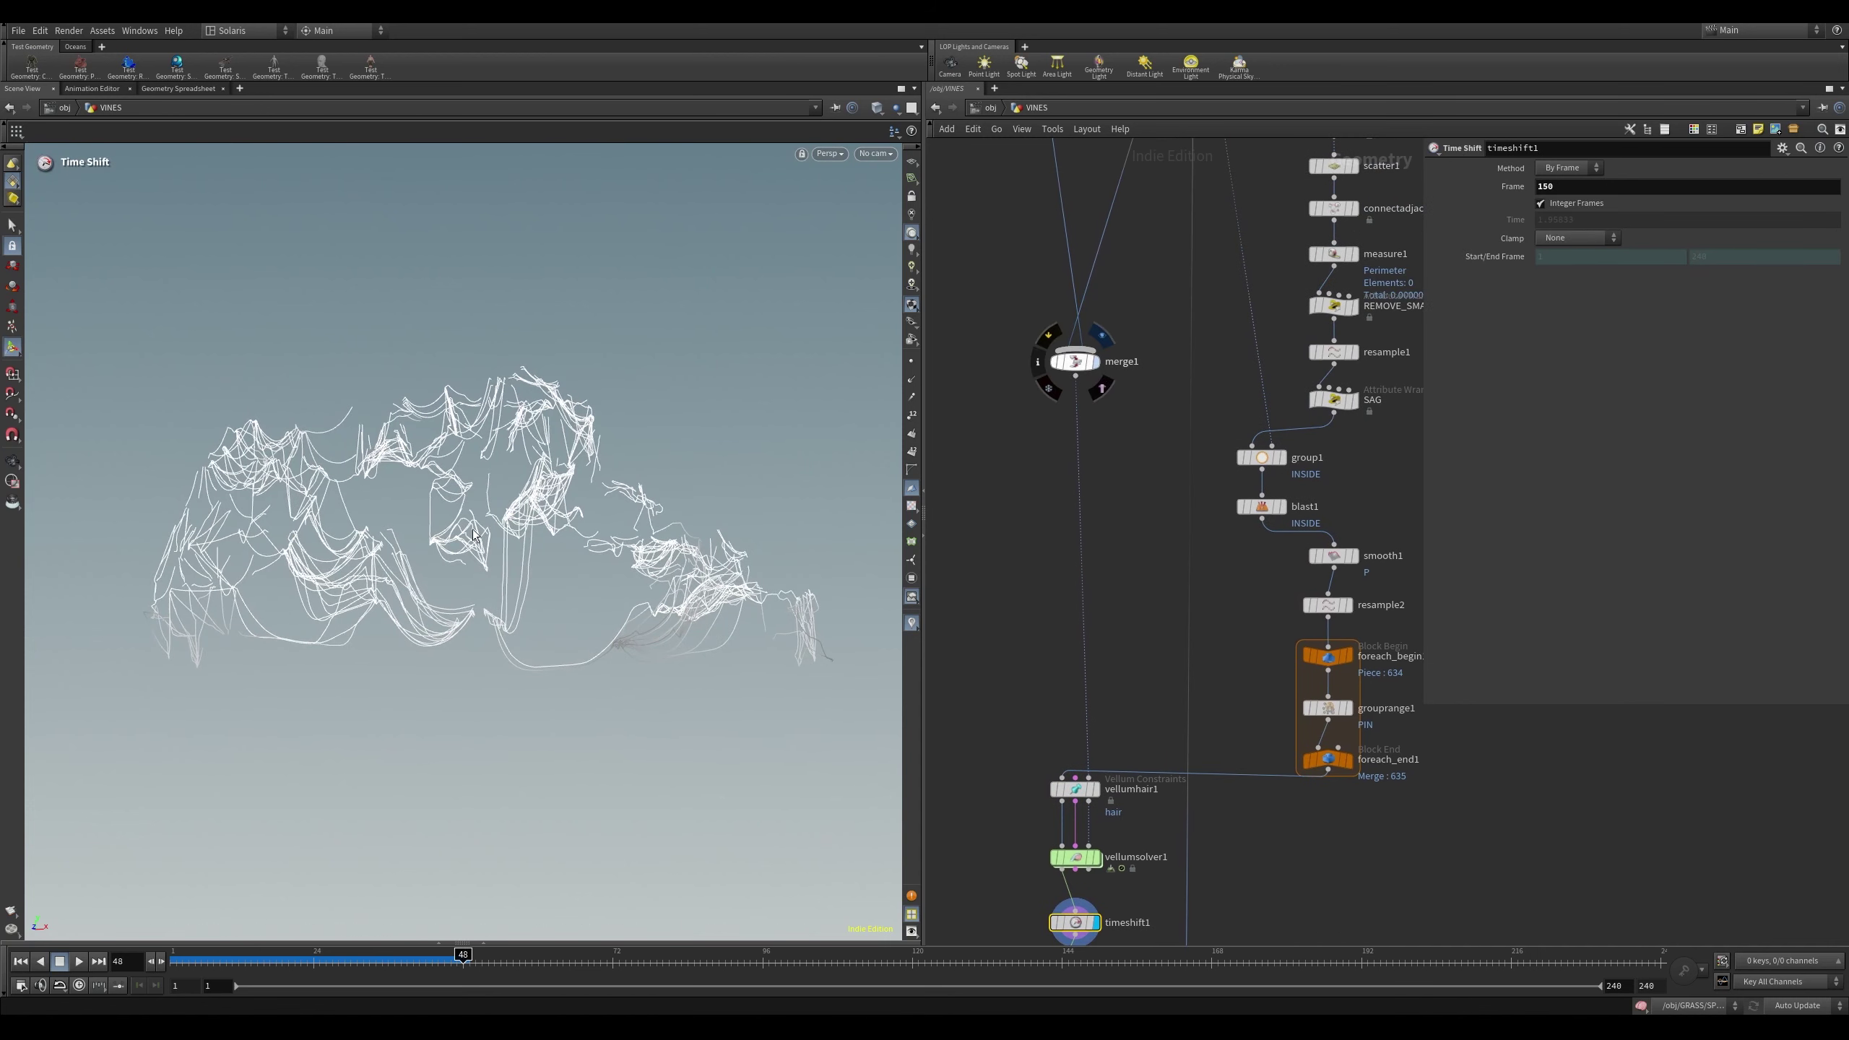
pyautogui.press('r')
pyautogui.click(1080, 367)
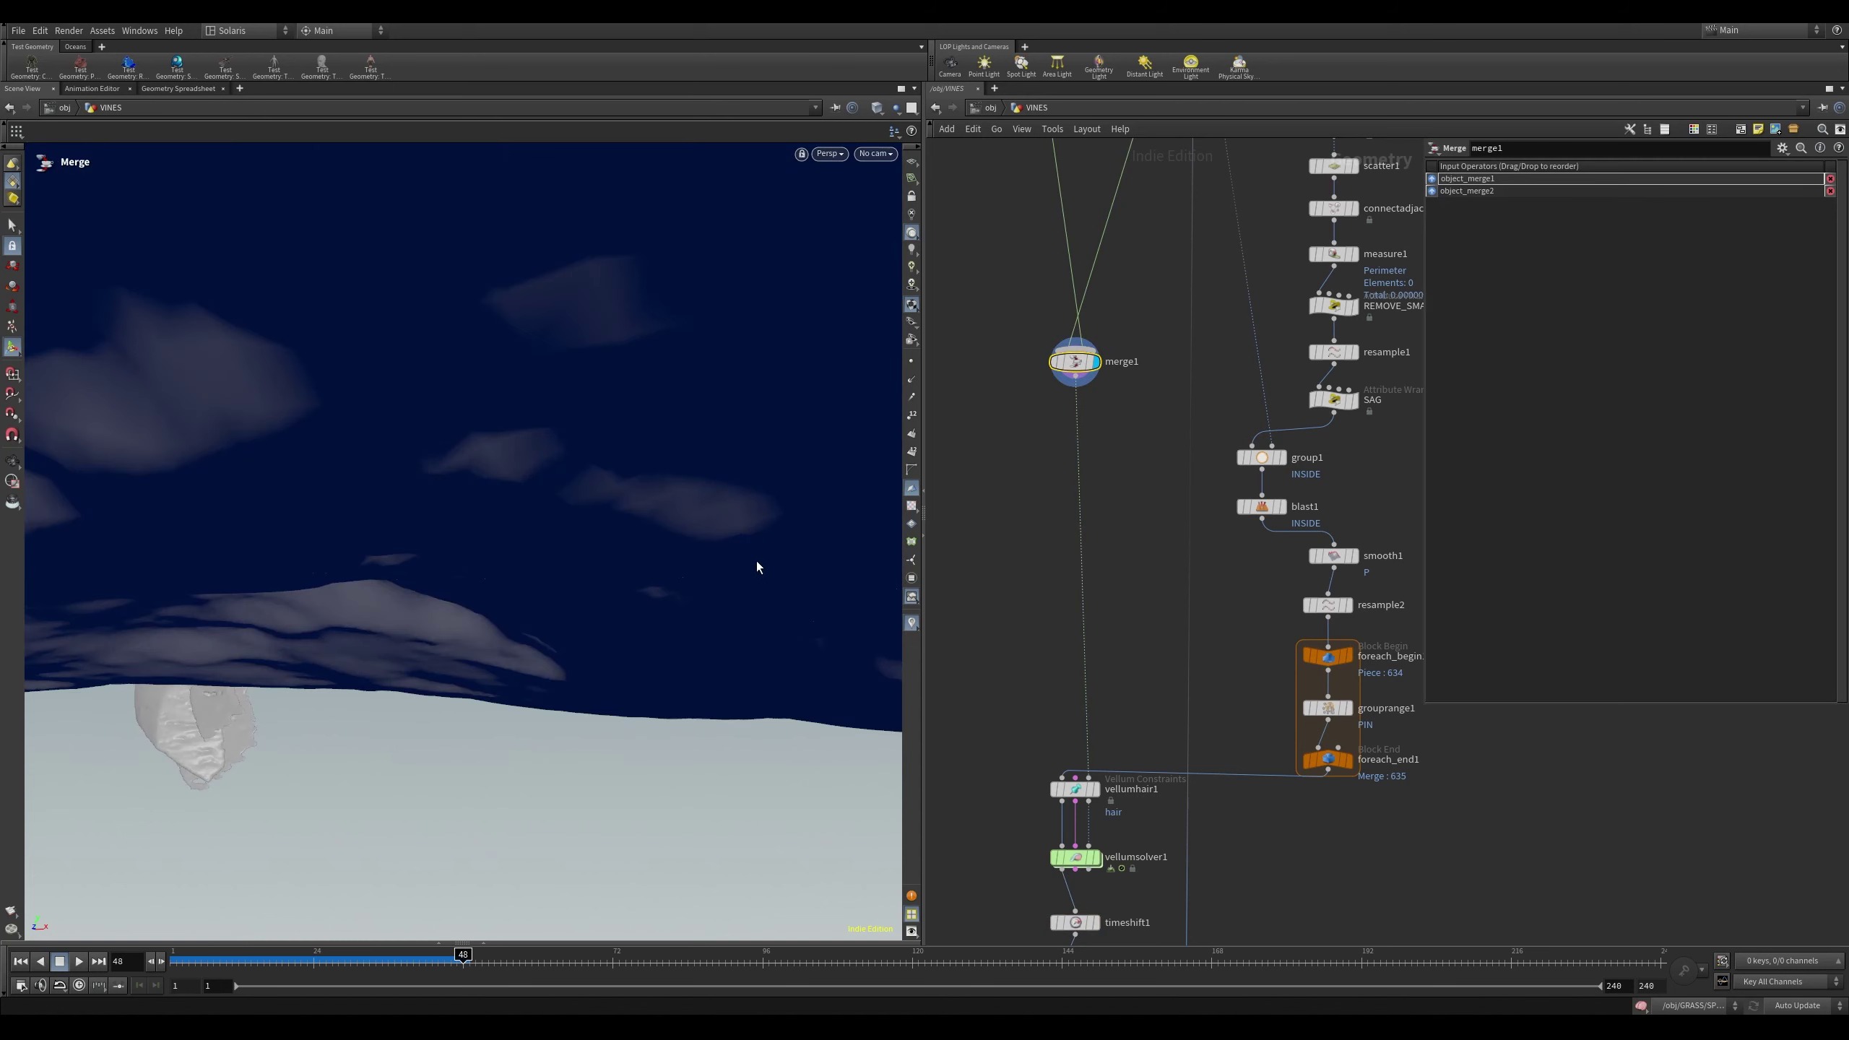
pyautogui.keyDown('alt'); pyautogui.moveTo(760, 566); pyautogui.dragTo(446, 479, button='right'); pyautogui.keyUp('alt')
pyautogui.keyDown('alt'); pyautogui.moveTo(446, 479); pyautogui.dragTo(518, 463); pyautogui.keyUp('alt')
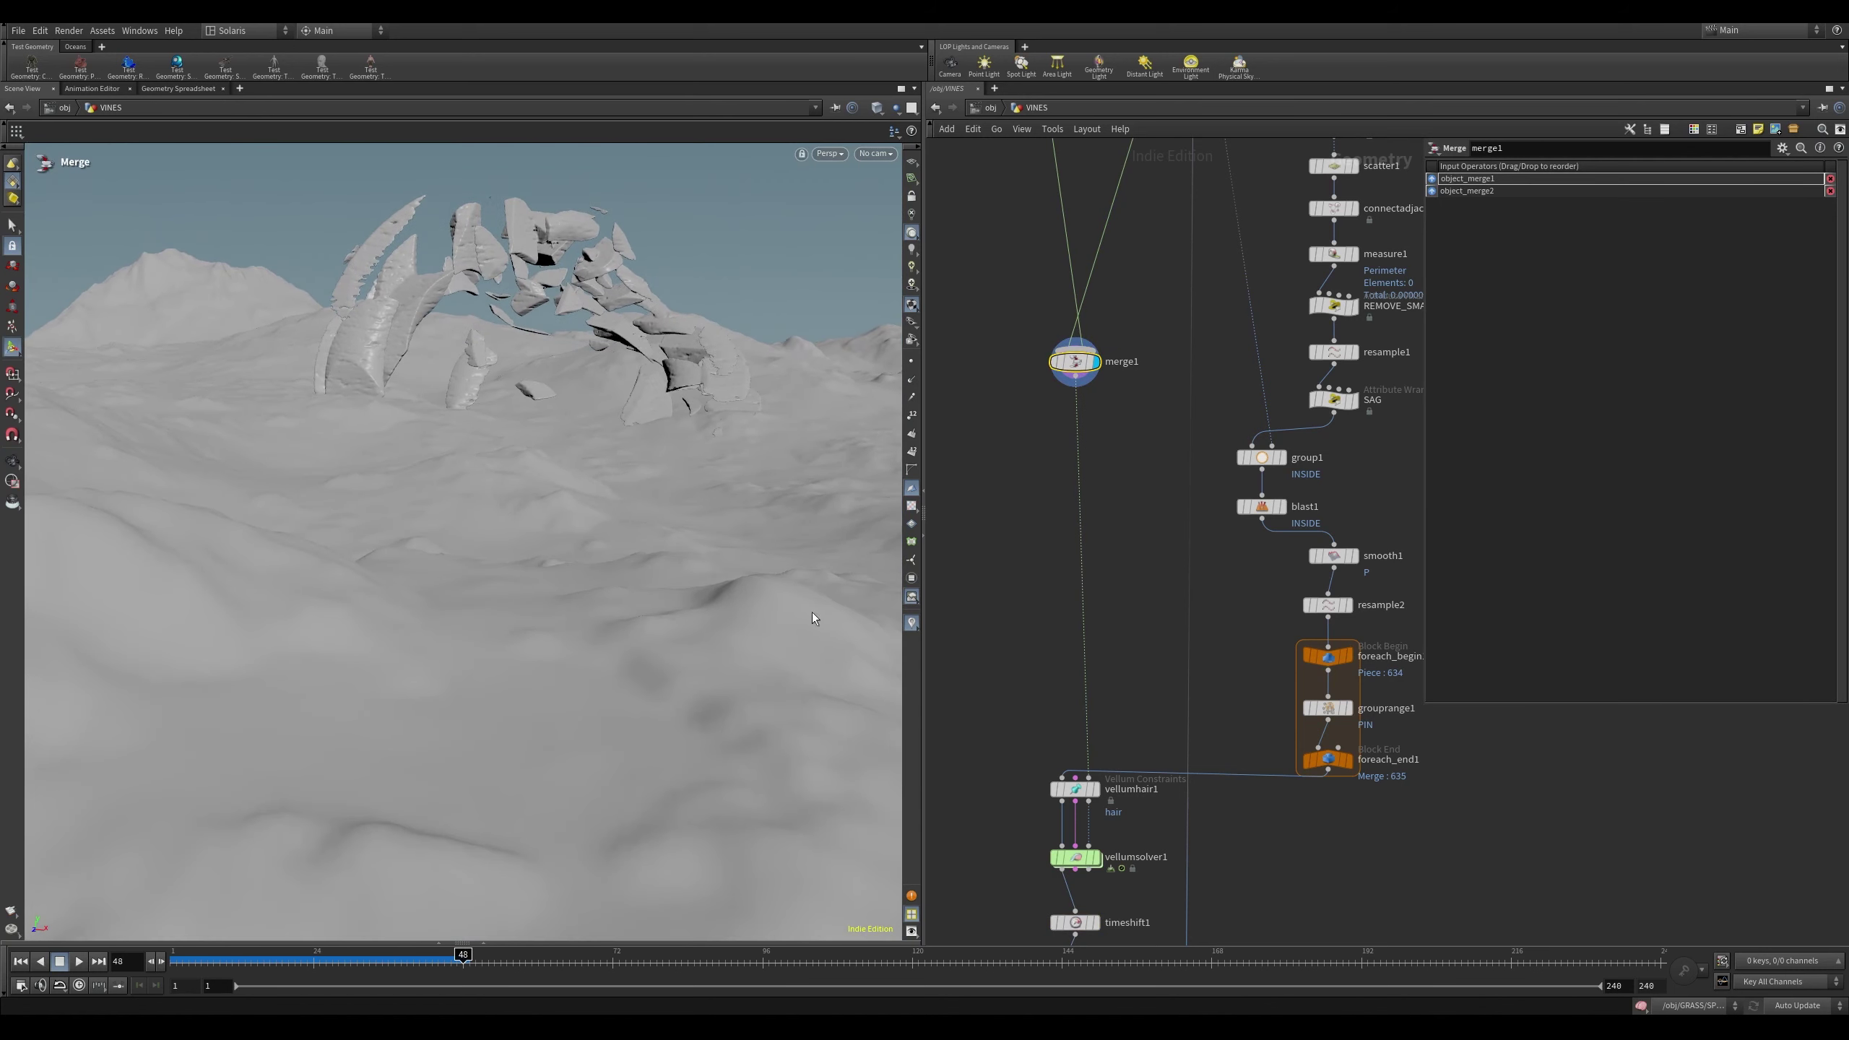
# Display output0 of the VINES network and examine the finished vine geometry up close
pyautogui.scroll(-1, 1206, 640)
pyautogui.moveTo(1205, 640); pyautogui.dragTo(1185, 475, button='middle')
pyautogui.moveTo(1305, 693); pyautogui.dragTo(1299, 234, button='middle')
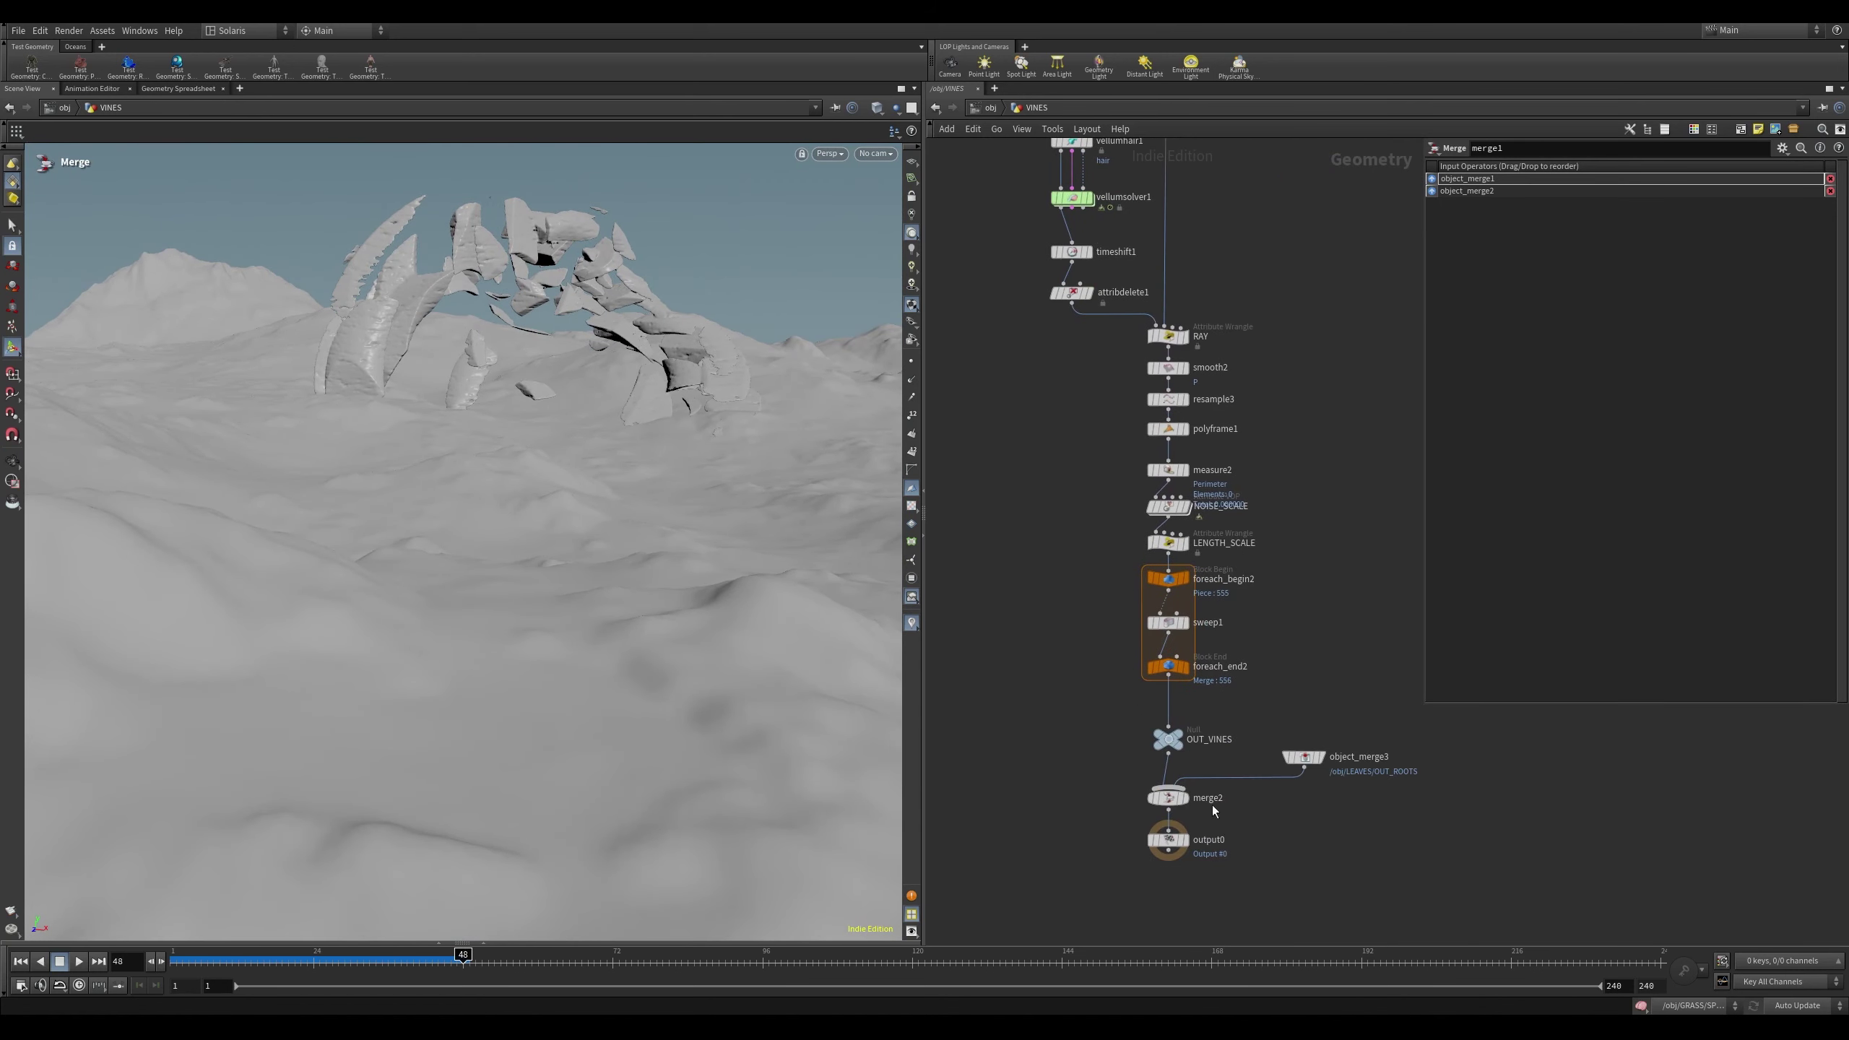
pyautogui.click(1188, 841)
pyautogui.click(1169, 842)
pyautogui.keyDown('alt'); pyautogui.moveTo(559, 342); pyautogui.dragTo(739, 319, button='right'); pyautogui.keyUp('alt')
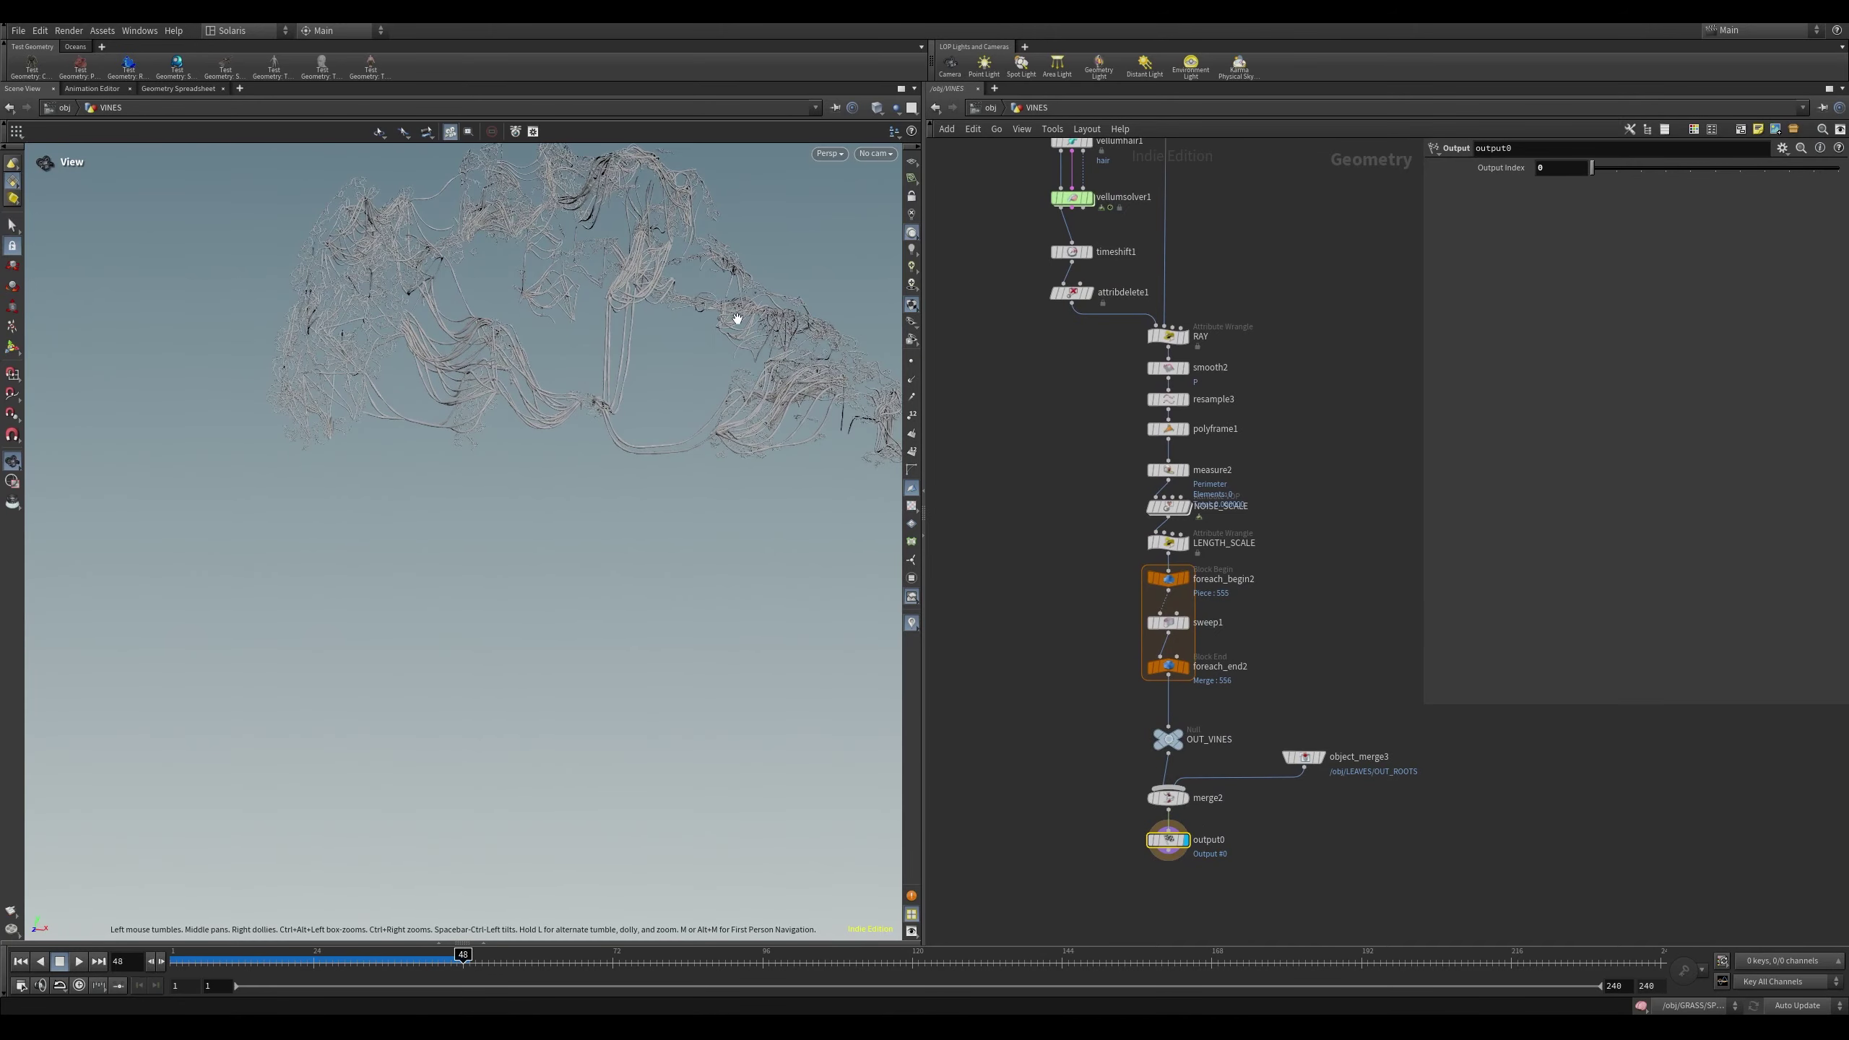
pyautogui.keyDown('alt'); pyautogui.moveTo(739, 319); pyautogui.dragTo(619, 384); pyautogui.keyUp('alt')
pyautogui.keyDown('alt'); pyautogui.moveTo(512, 368); pyautogui.dragTo(631, 619, button='middle'); pyautogui.keyUp('alt')
pyautogui.keyDown('alt'); pyautogui.moveTo(631, 619); pyautogui.dragTo(699, 466, button='right'); pyautogui.keyUp('alt')
pyautogui.keyDown('alt'); pyautogui.moveTo(699, 466); pyautogui.dragTo(596, 342, button='middle'); pyautogui.keyUp('alt')
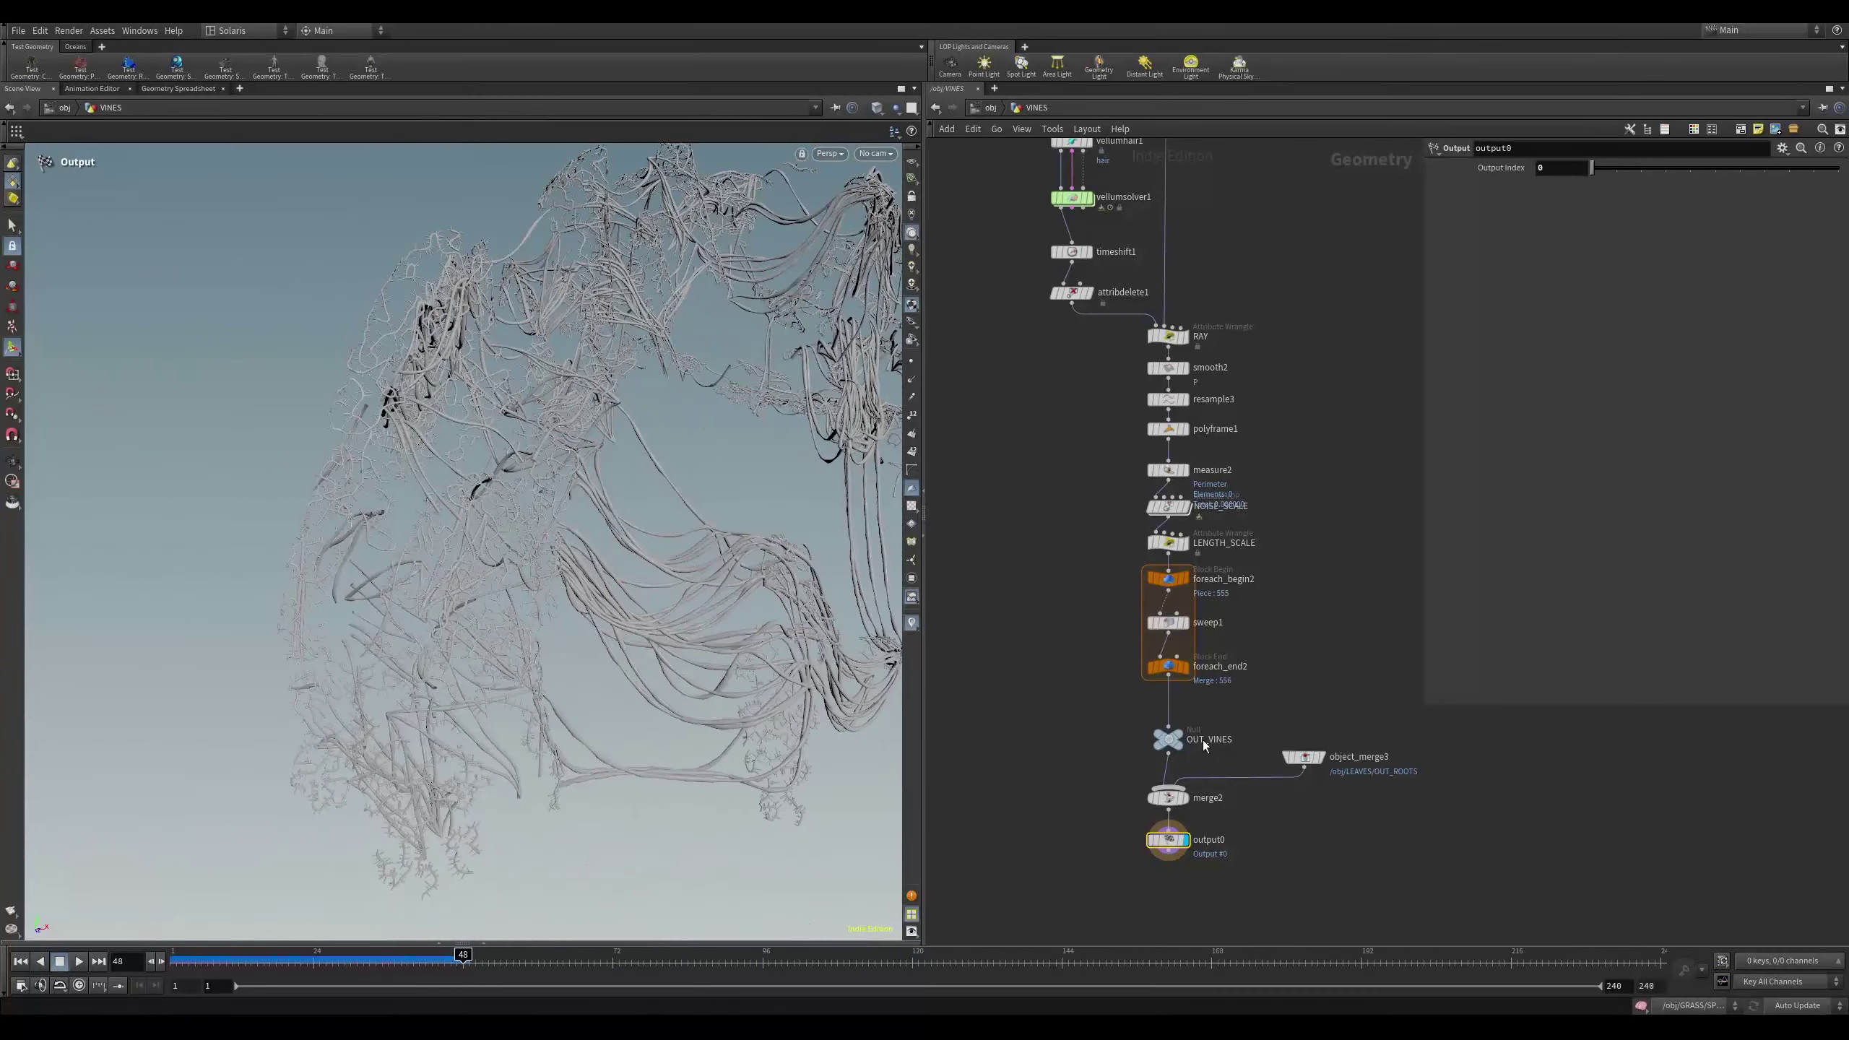
# Display object_merge3 to examine the root geometry brought in from the LEAVES network
pyautogui.click(1319, 757)
pyautogui.click(1303, 758)
pyautogui.keyDown('alt'); pyautogui.moveTo(606, 503); pyautogui.dragTo(442, 483, button='right'); pyautogui.keyUp('alt')
pyautogui.keyDown('alt'); pyautogui.moveTo(443, 484); pyautogui.dragTo(514, 481); pyautogui.keyUp('alt')
pyautogui.keyDown('alt'); pyautogui.moveTo(514, 481); pyautogui.dragTo(668, 492, button='right'); pyautogui.keyUp('alt')
pyautogui.keyDown('alt'); pyautogui.moveTo(668, 492); pyautogui.dragTo(726, 485); pyautogui.keyUp('alt')
pyautogui.keyDown('alt'); pyautogui.moveTo(726, 485); pyautogui.dragTo(487, 483, button='right'); pyautogui.keyUp('alt')
pyautogui.keyDown('alt'); pyautogui.moveTo(487, 483); pyautogui.dragTo(575, 444); pyautogui.keyUp('alt')
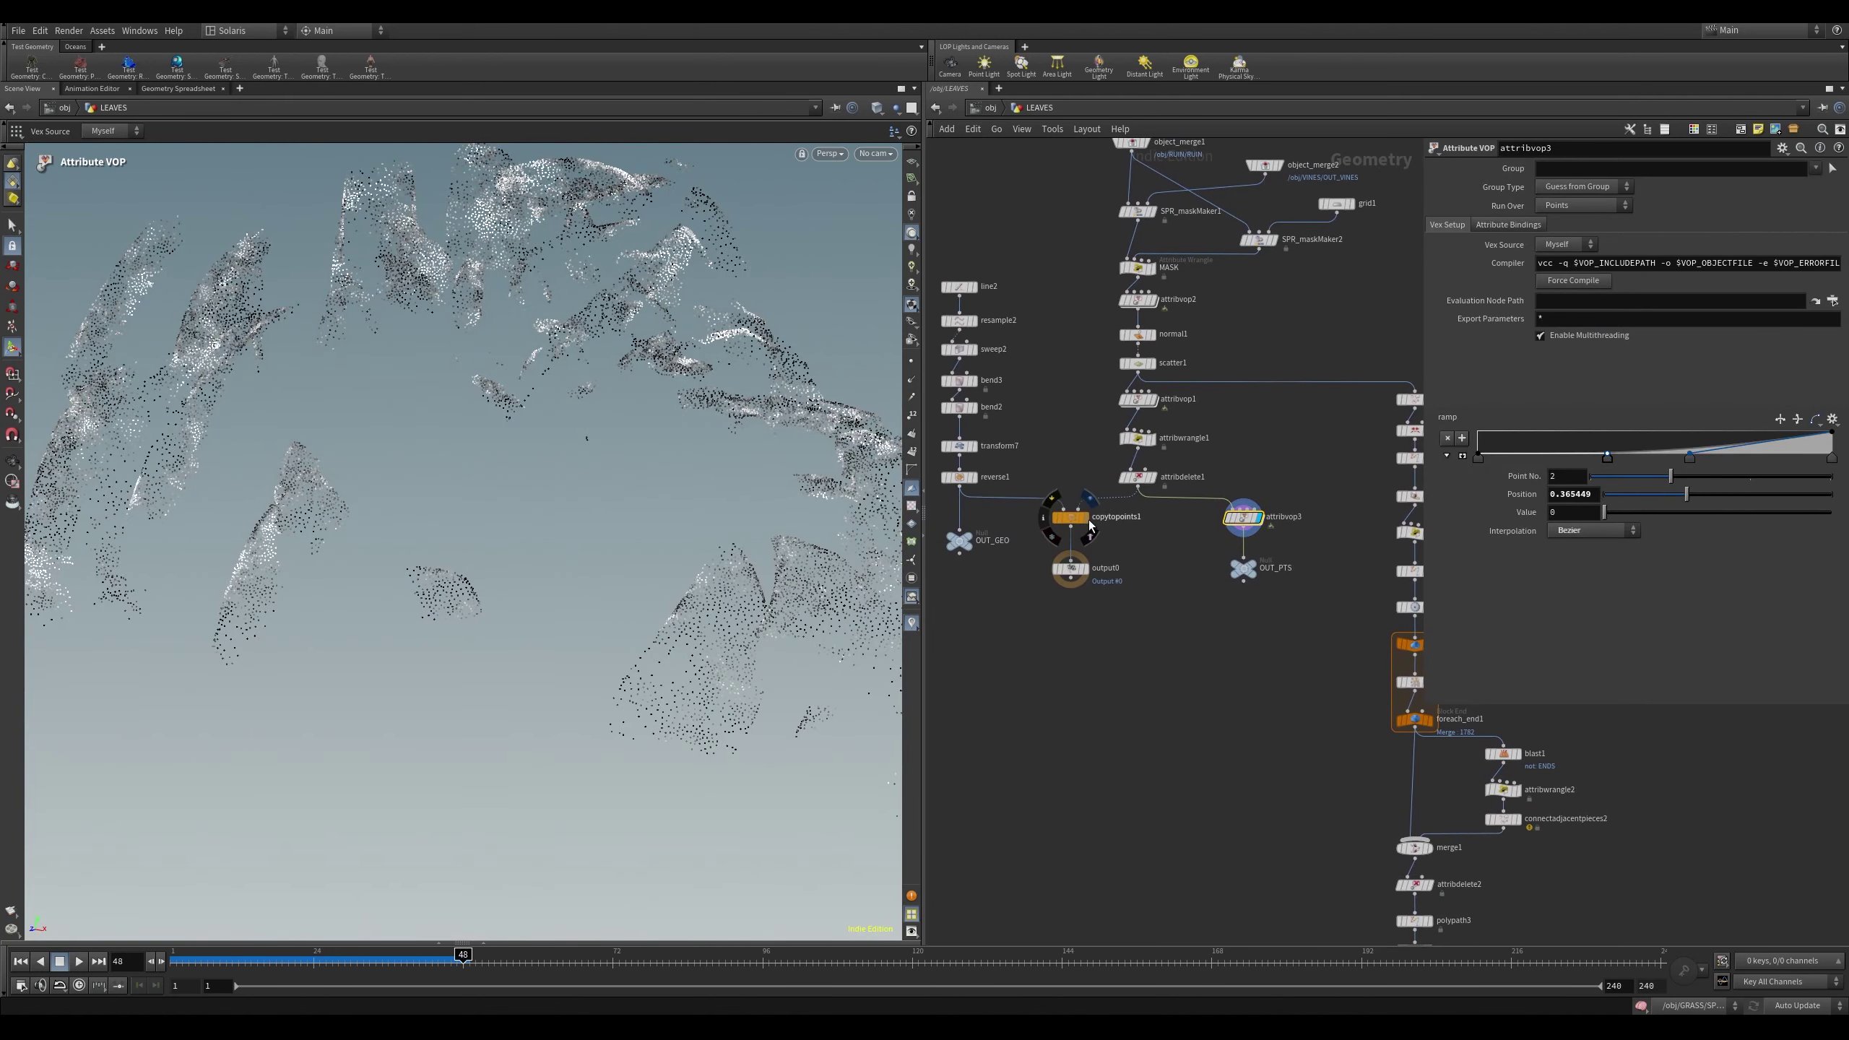
# Display copytopoints1 in the LEAVES network to examine the leaves instanced over the ruin
pyautogui.click(1087, 518)
pyautogui.click(1071, 520)
pyautogui.press('Escape')
pyautogui.moveTo(569, 402); pyautogui.dragTo(554, 421)
pyautogui.press('Return')
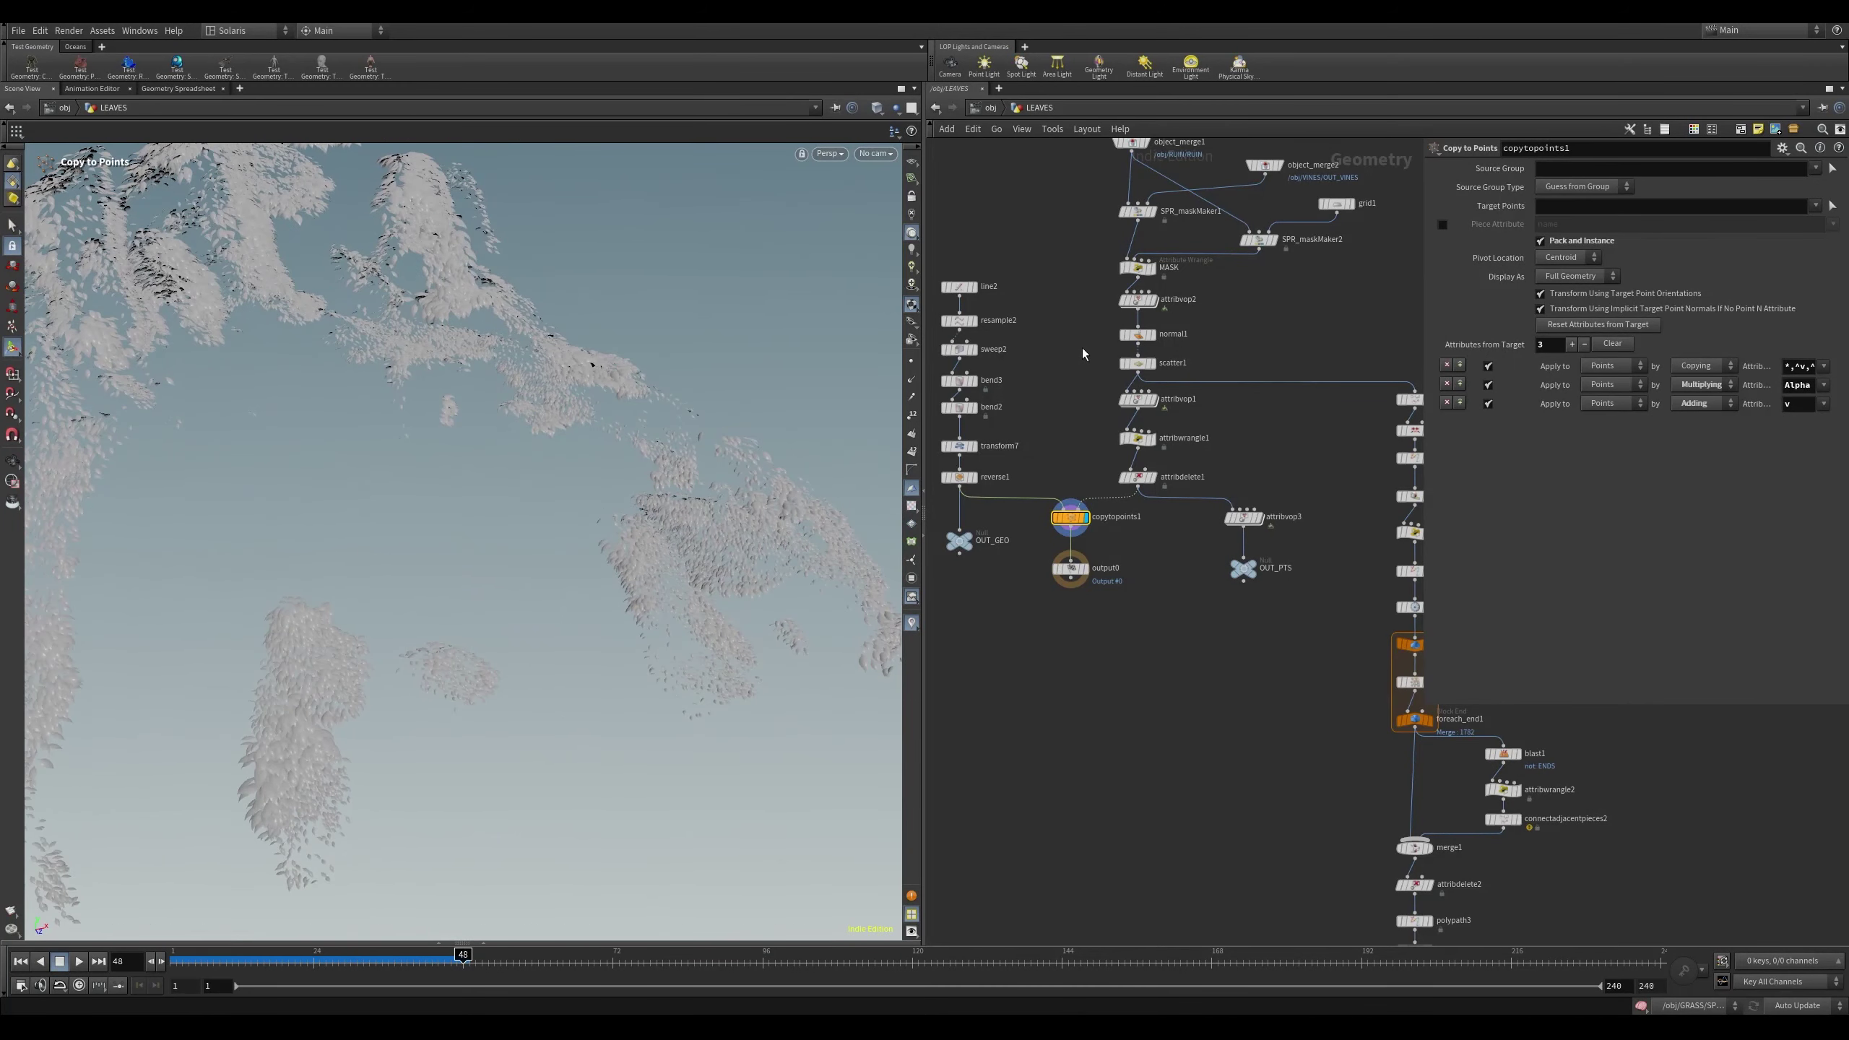
# Follow the root branch of the LEAVES network to its end and display OUT_ROOTS
pyautogui.scroll(-3, 1088, 892)
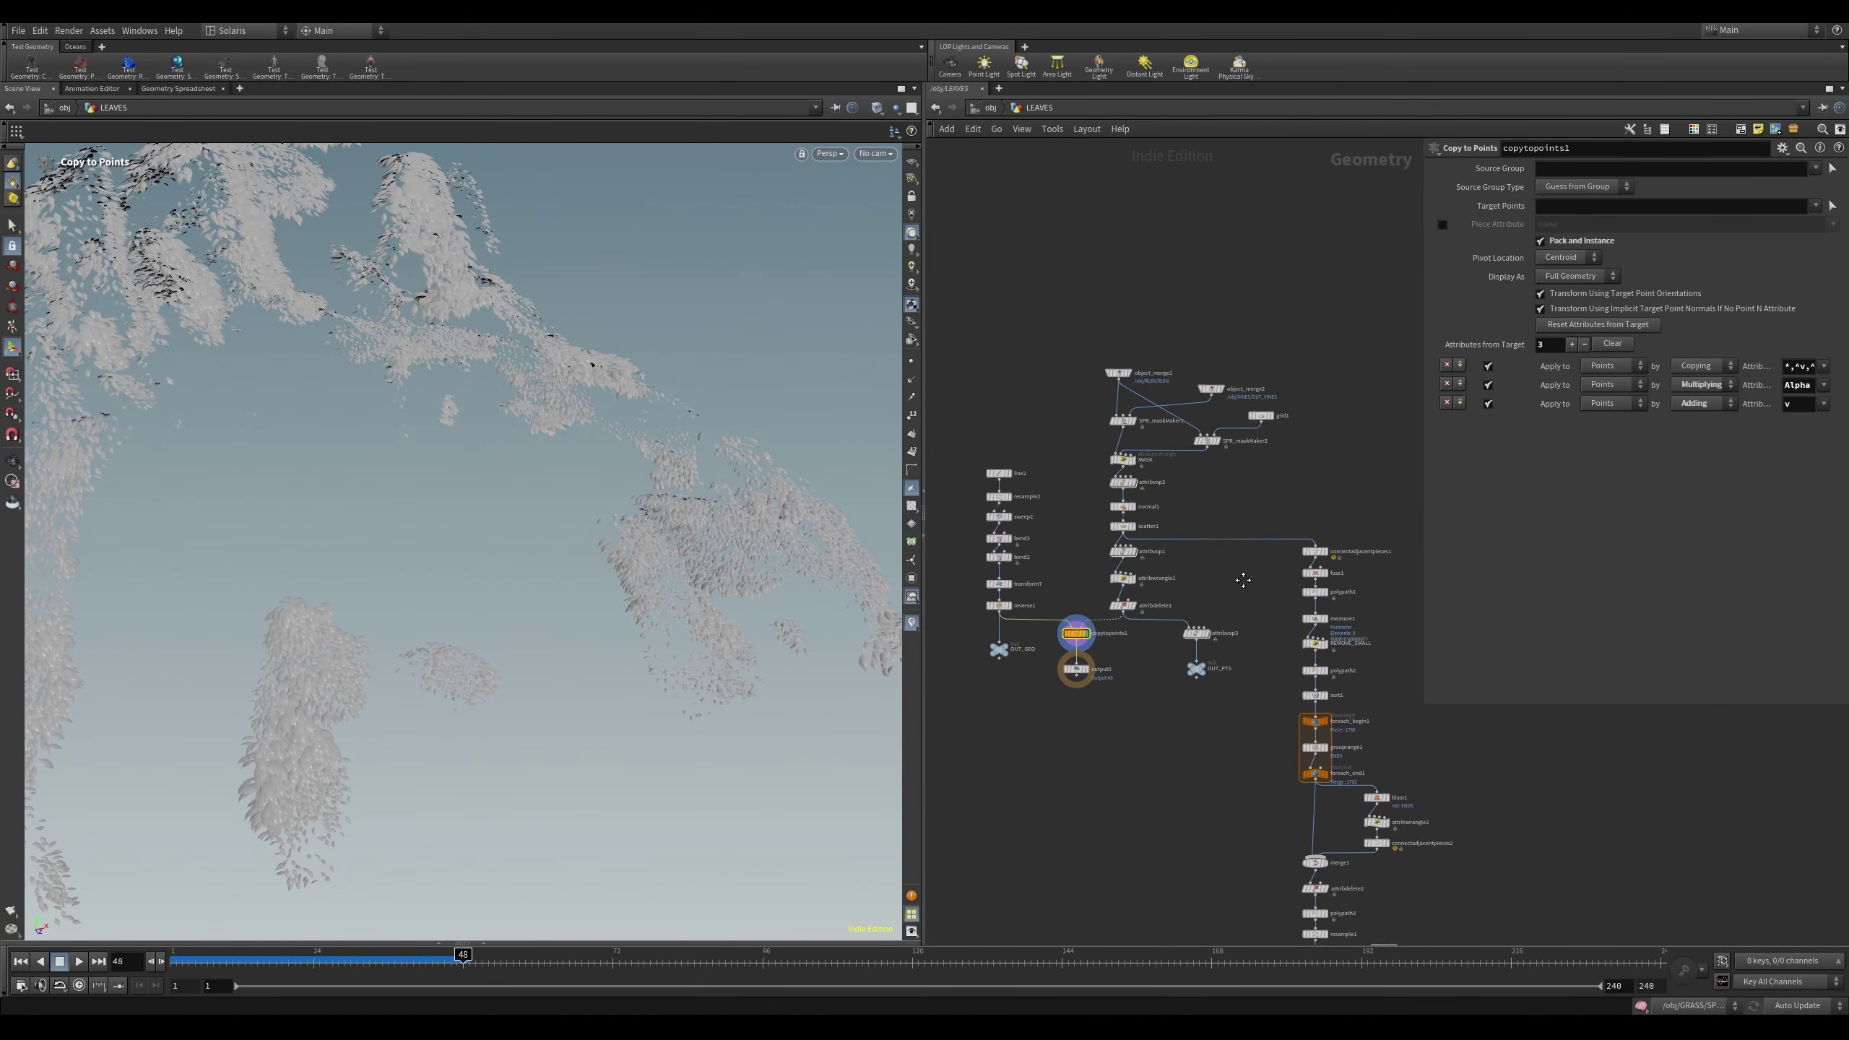
pyautogui.moveTo(1320, 781); pyautogui.dragTo(1291, 487, button='middle')
pyautogui.moveTo(1278, 696); pyautogui.dragTo(1256, 380, button='middle')
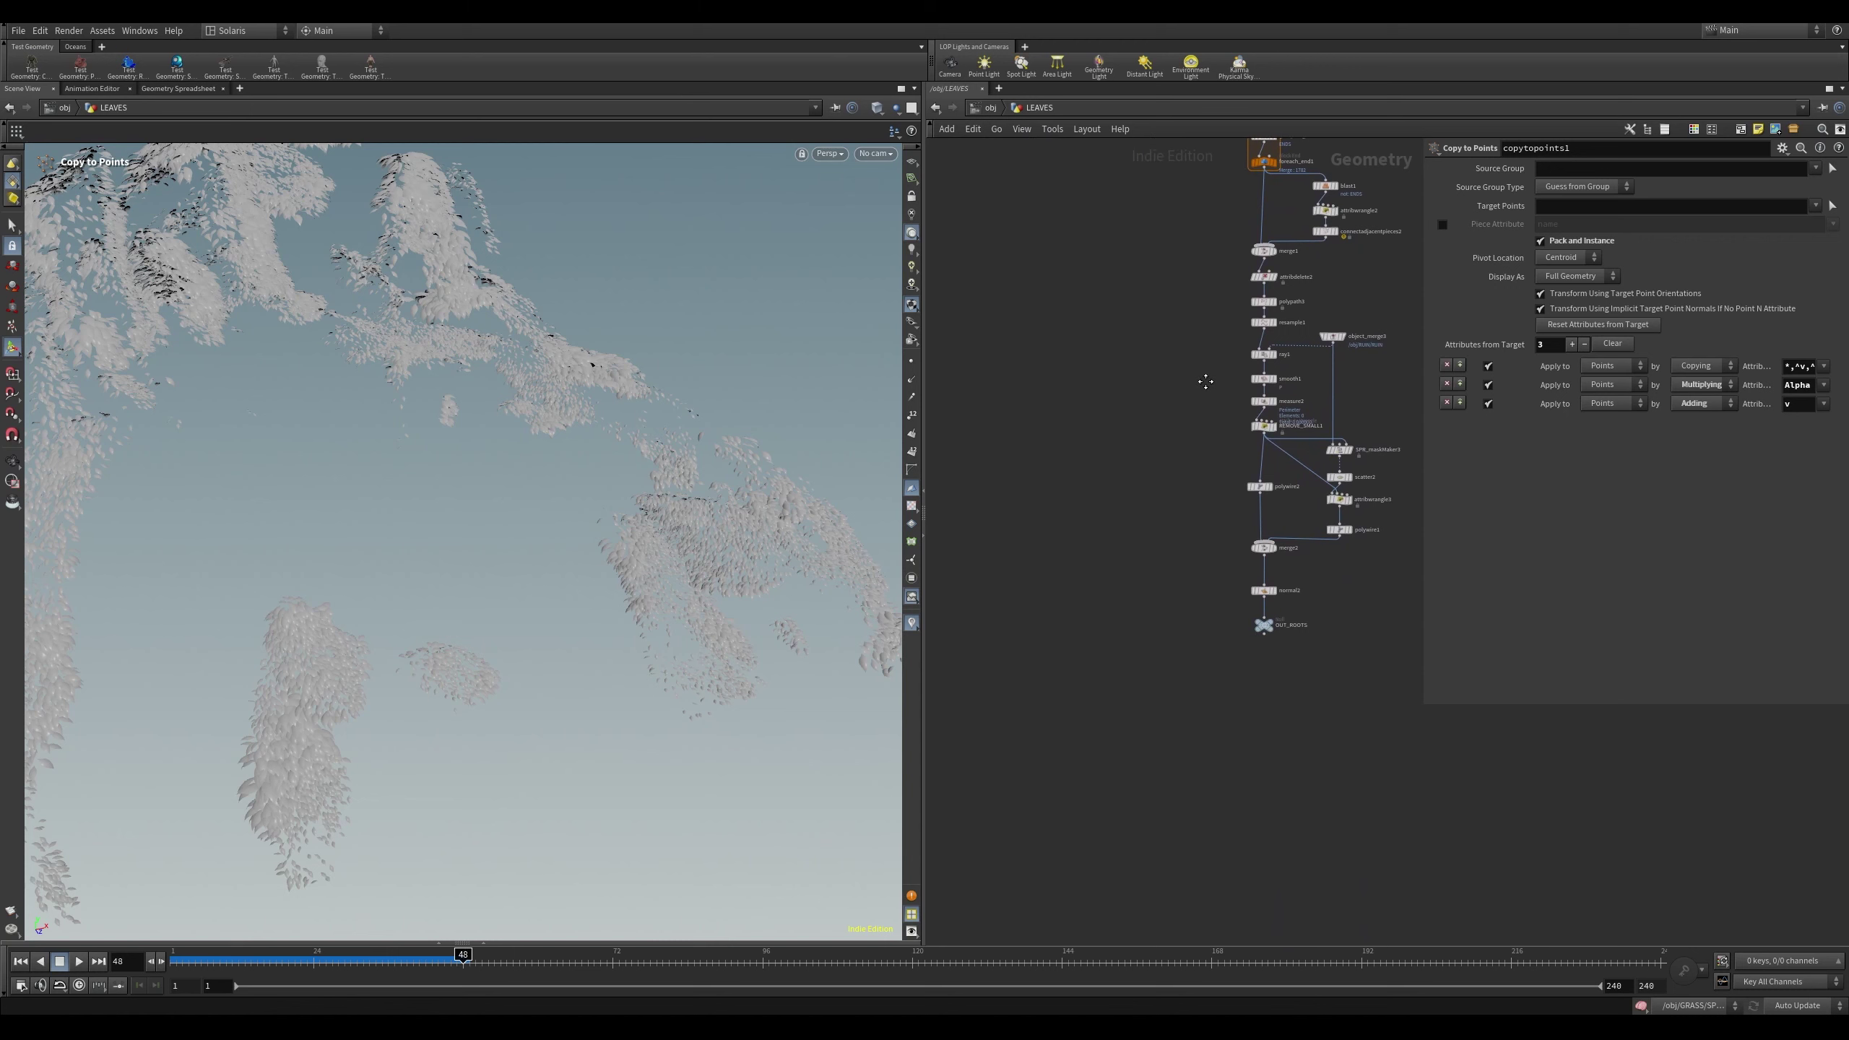
pyautogui.moveTo(1154, 481); pyautogui.dragTo(1175, 533, button='middle')
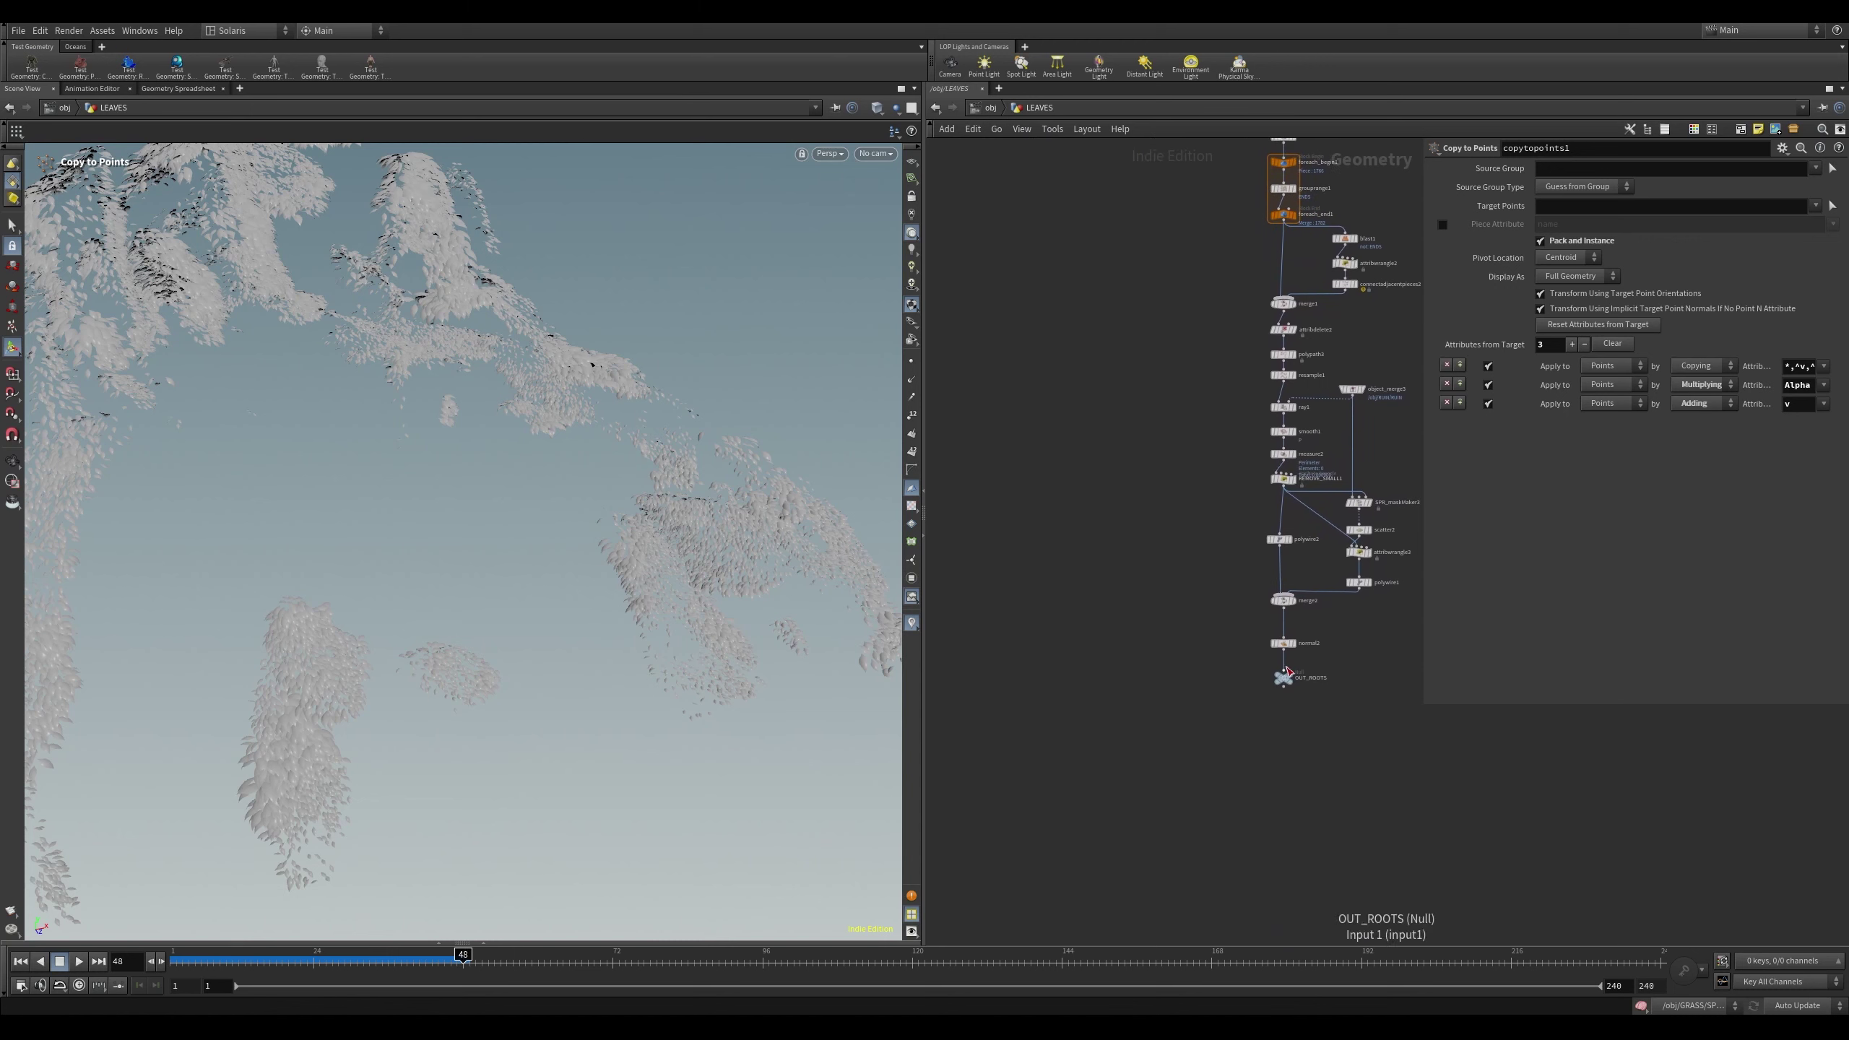
pyautogui.click(1291, 679)
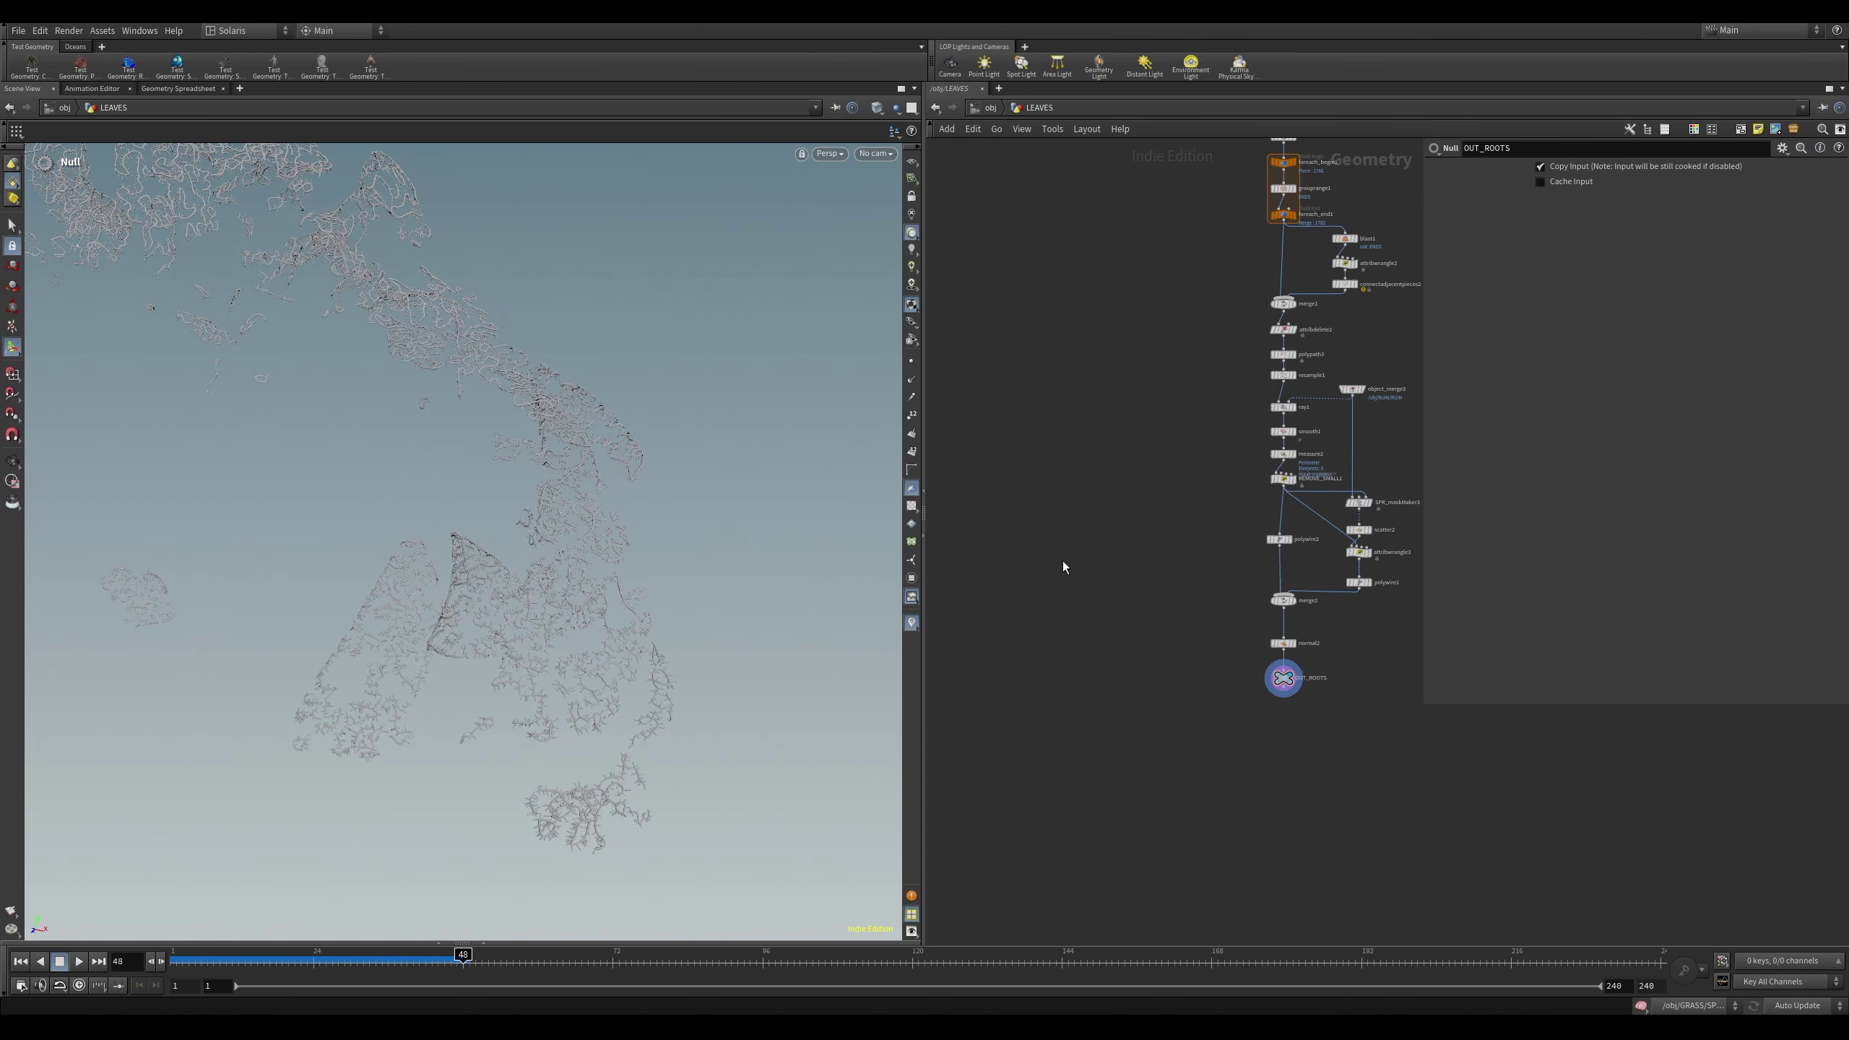
# Return to the object level, open the ROCKS network and examine the scatter2 points across the terrain
pyautogui.press('u')
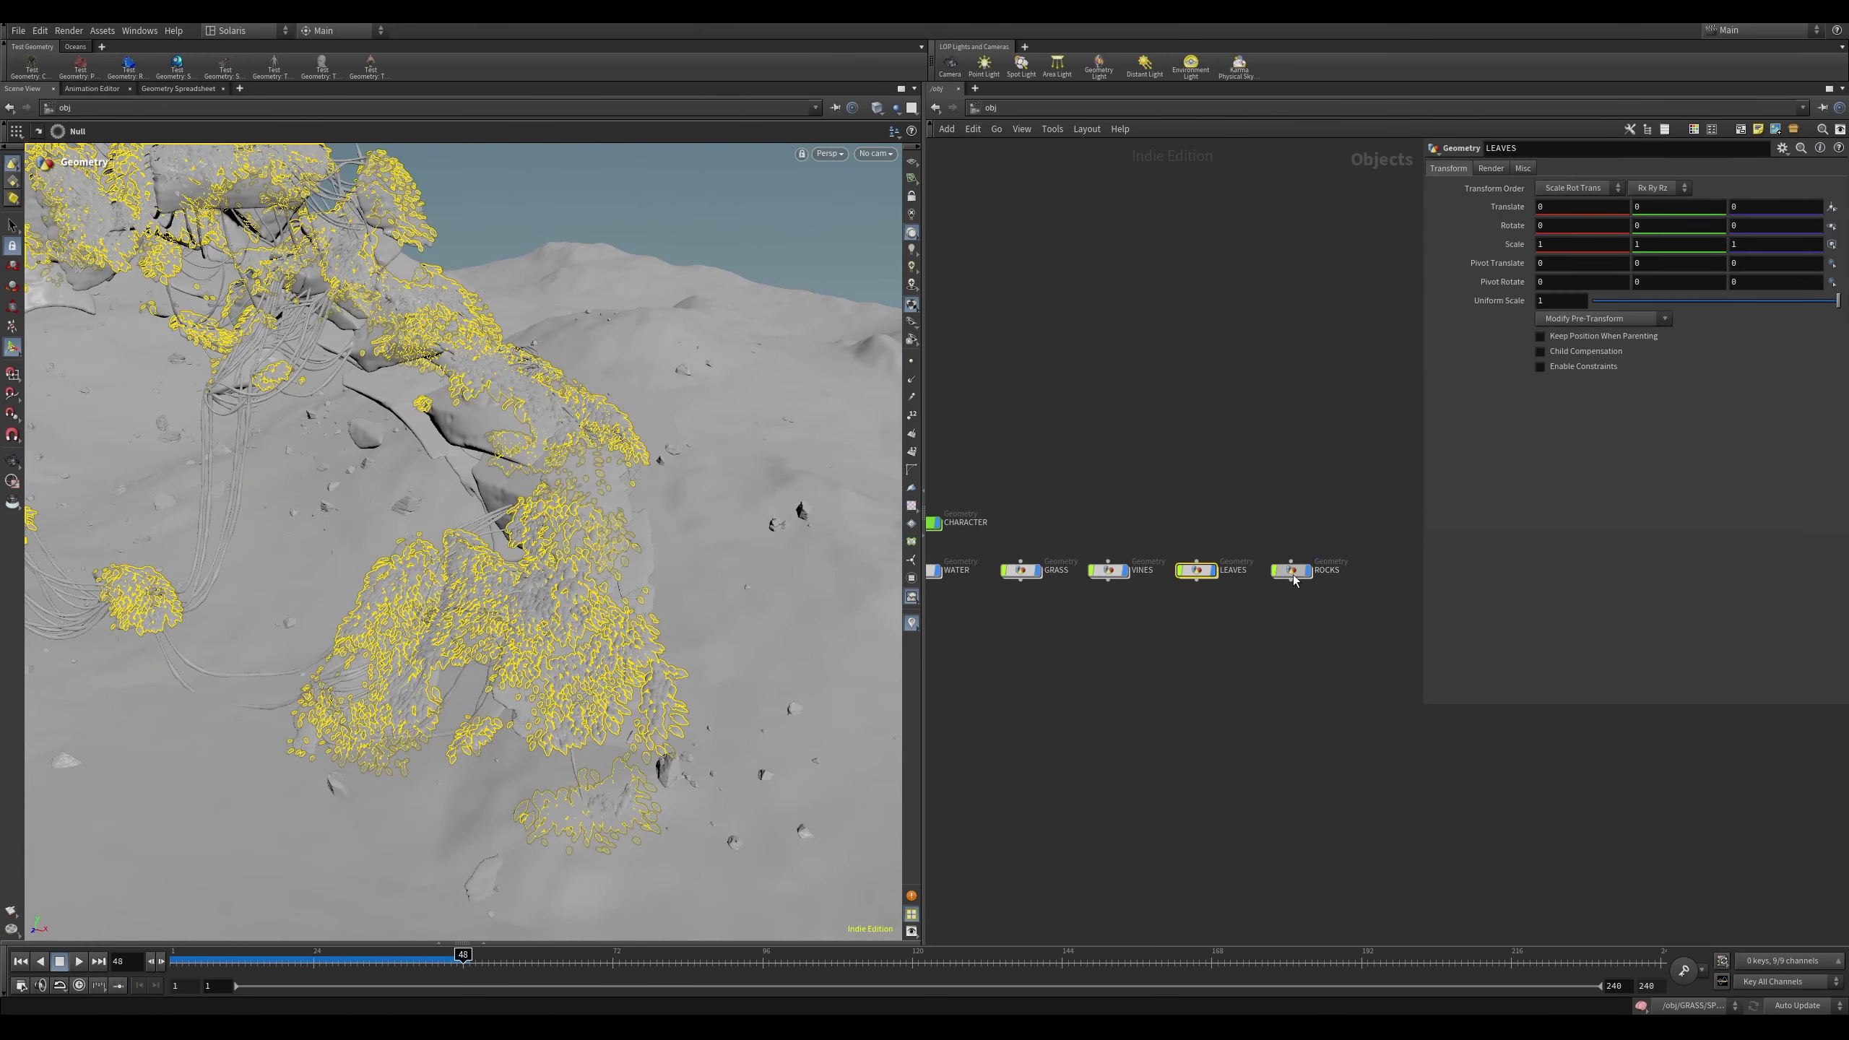
pyautogui.doubleClick(1293, 572)
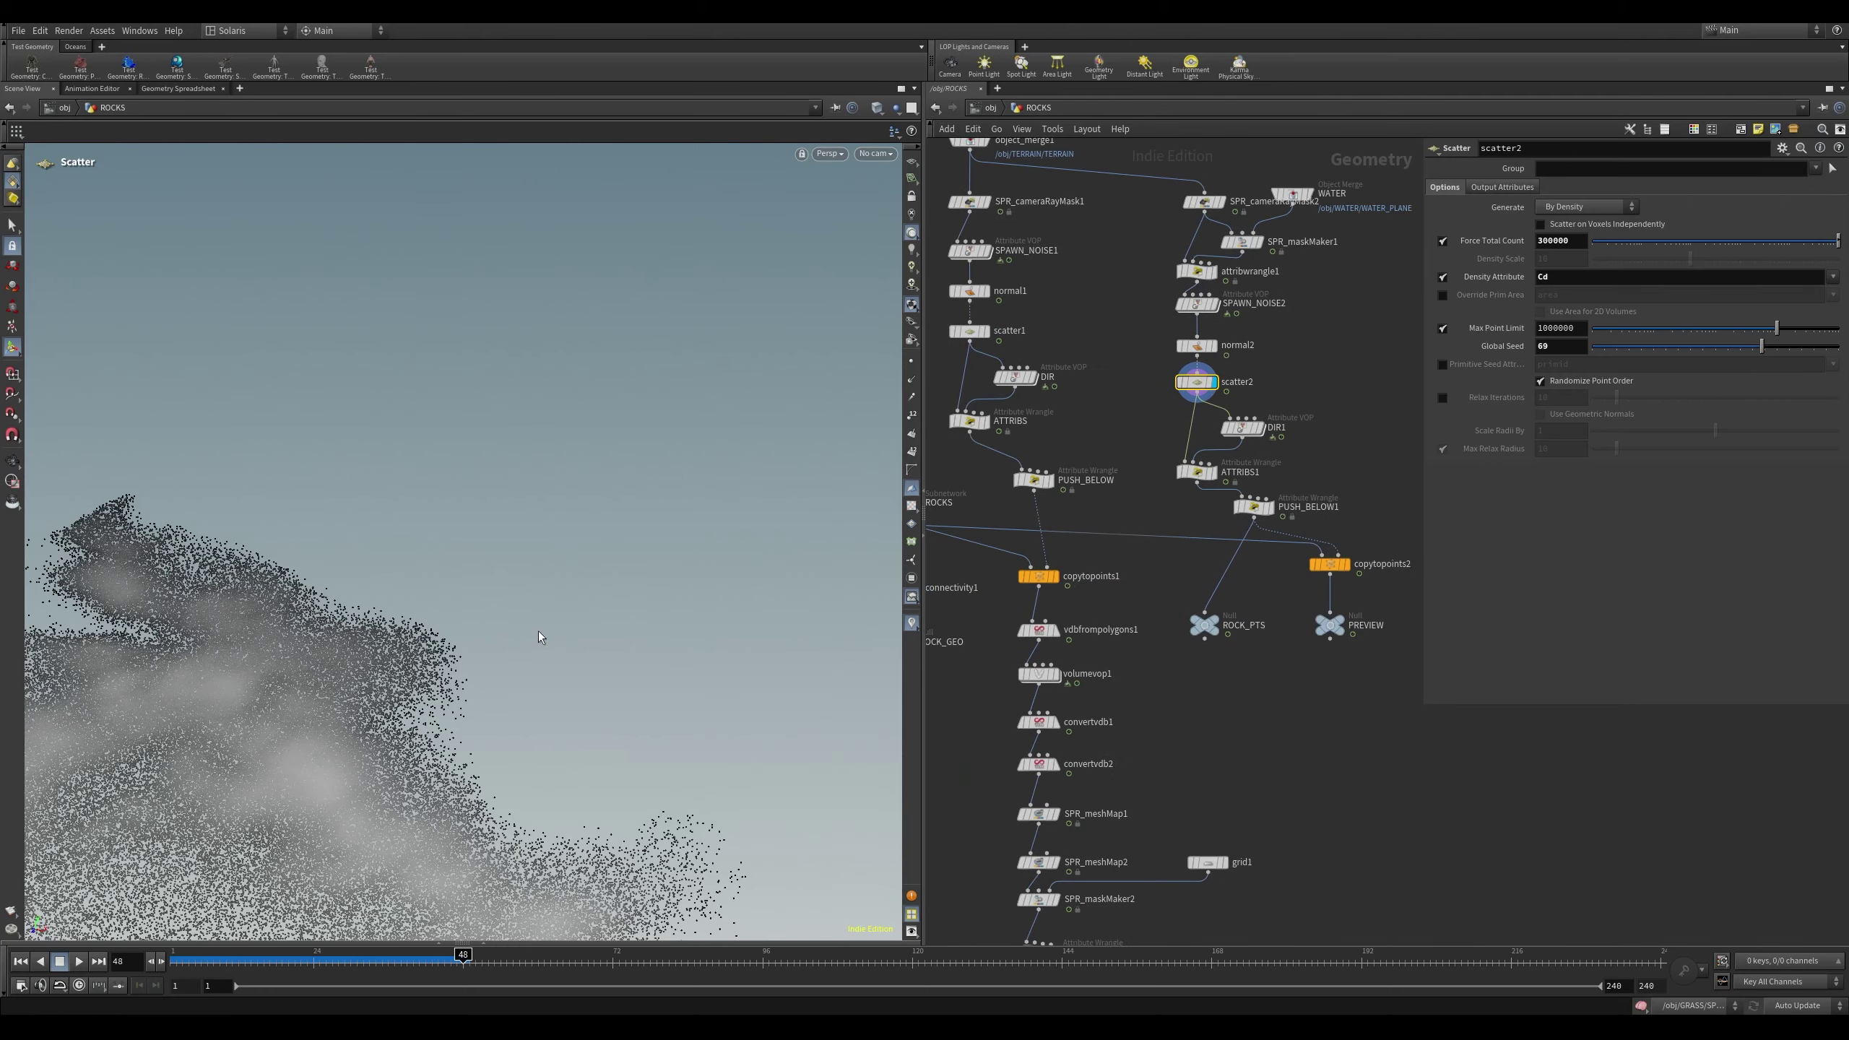
pyautogui.press('Escape')
pyautogui.moveTo(644, 496); pyautogui.dragTo(317, 488)
pyautogui.press('Return')
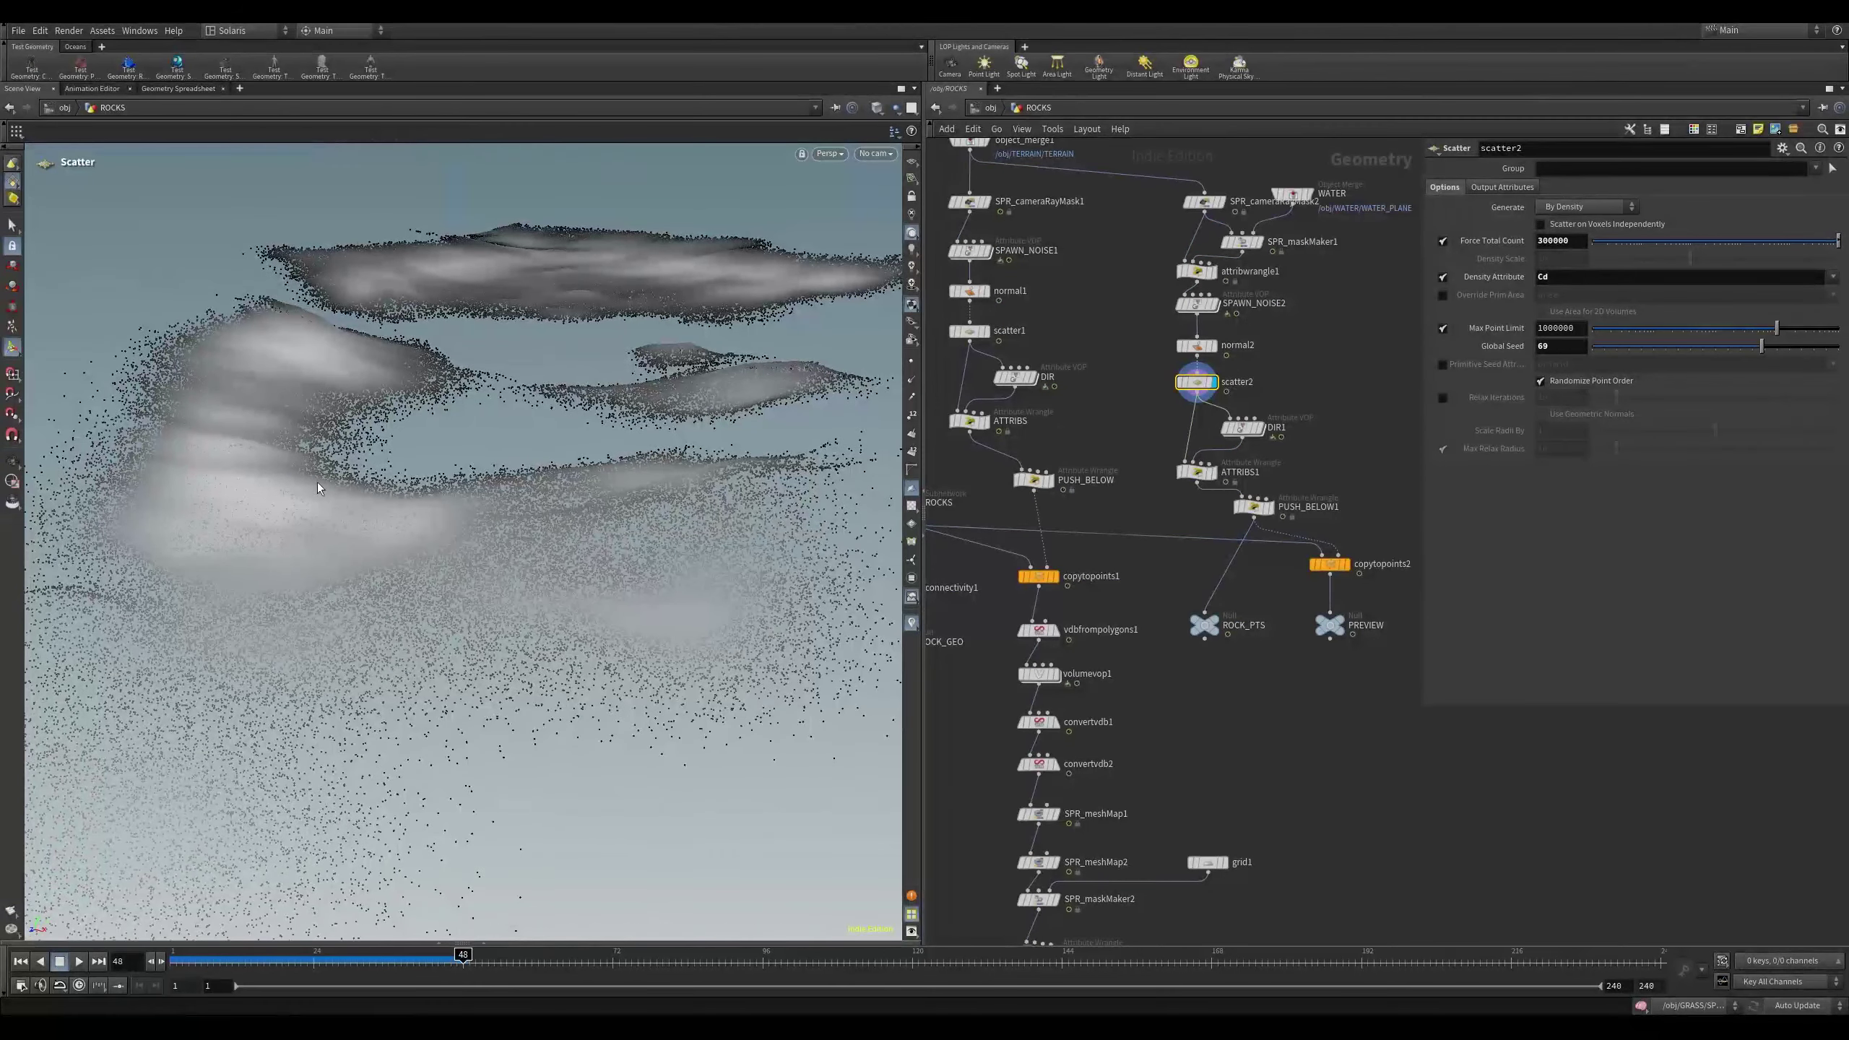
# Display output0 at the end of the ROCKS network to examine the final rock geometry
pyautogui.moveTo(1247, 692); pyautogui.dragTo(1140, 482, button='middle')
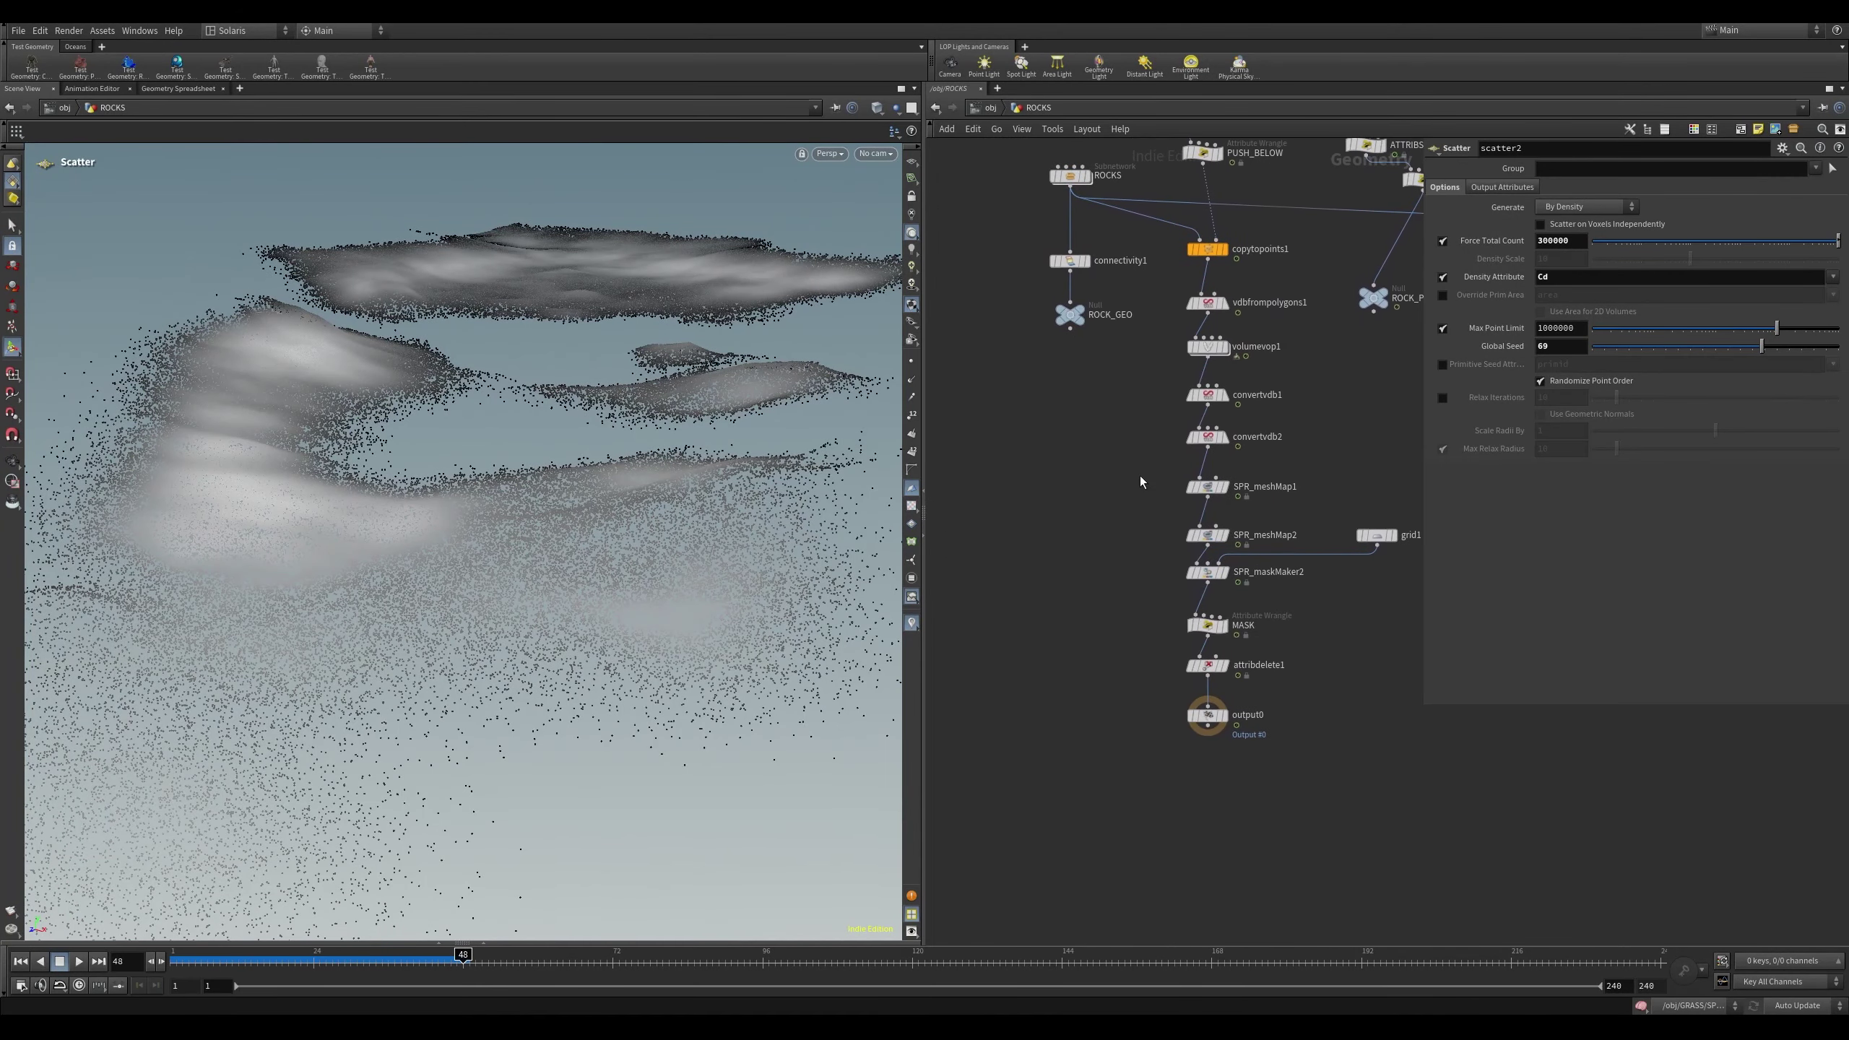
pyautogui.click(1215, 721)
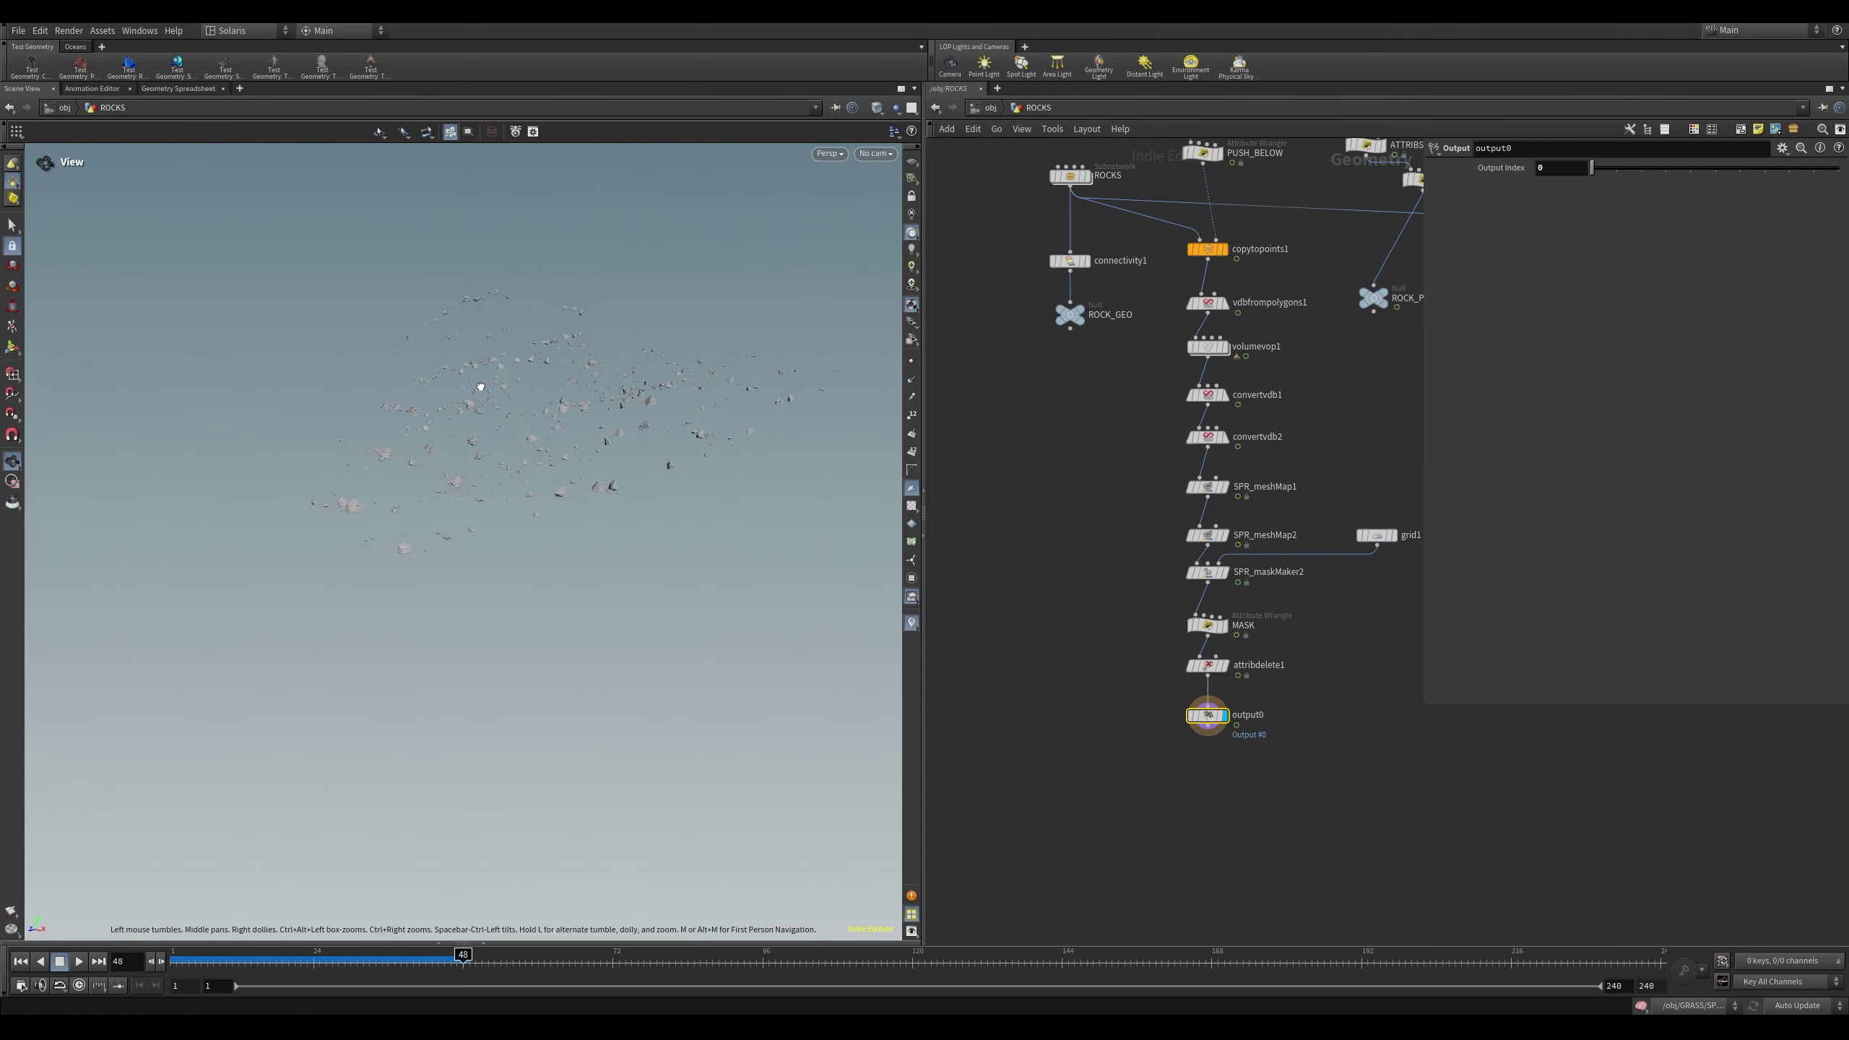
pyautogui.moveTo(481, 386); pyautogui.dragTo(499, 380)
pyautogui.press('Return')
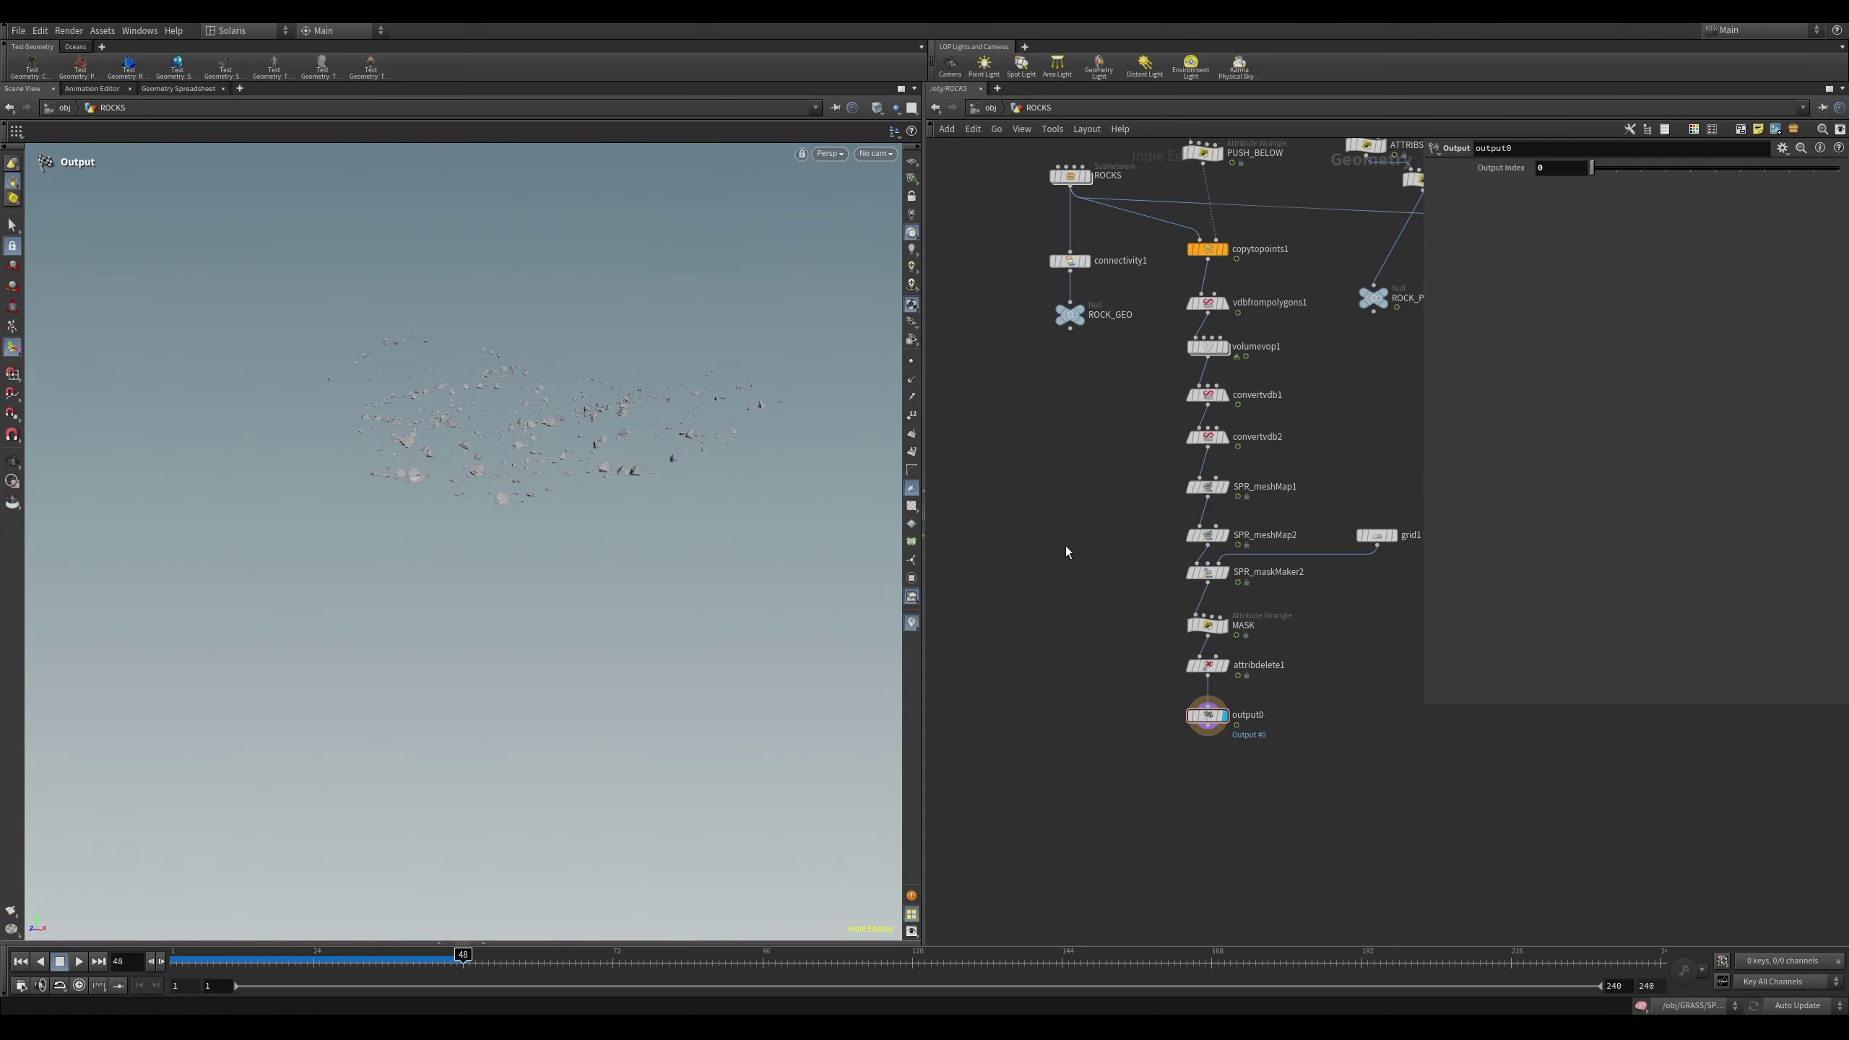
# Return to the object level, open the CHARACTER network and display merge1 to show the figure combined with the sword
pyautogui.press('u')
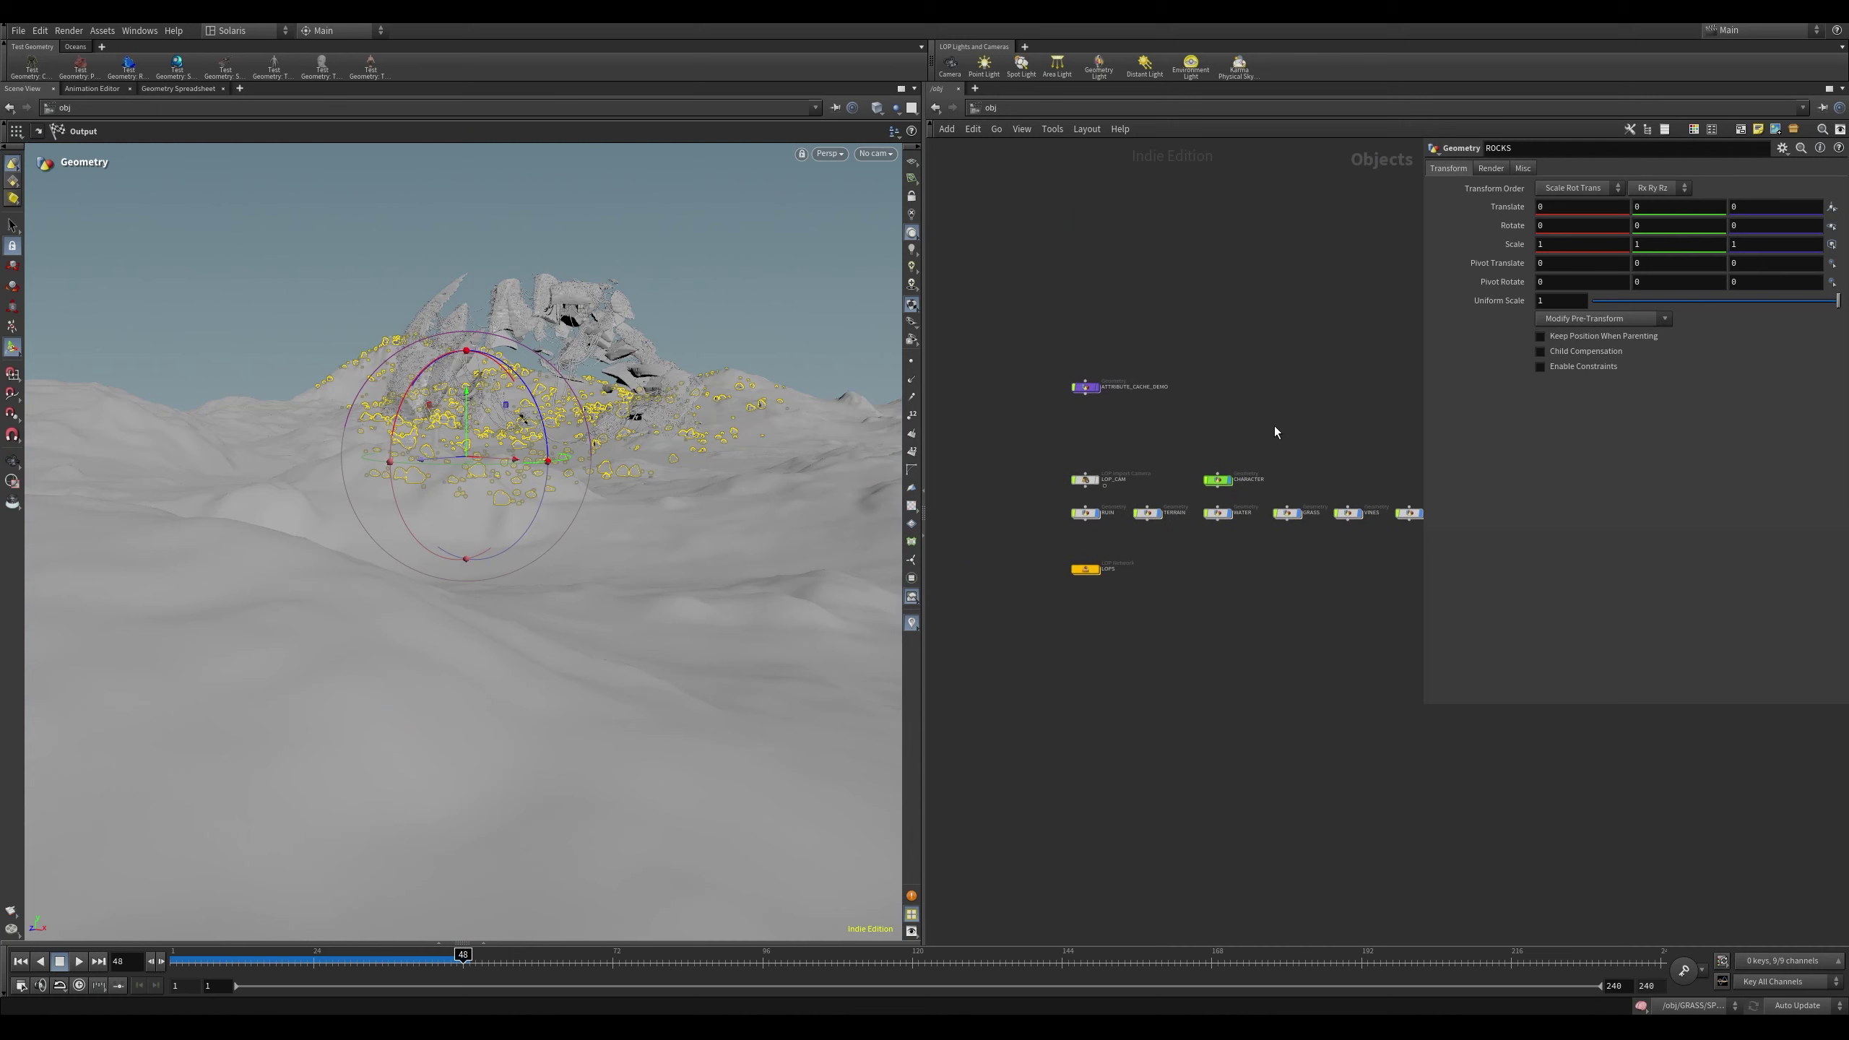
pyautogui.scroll(2, 1260, 435)
pyautogui.moveTo(1148, 451); pyautogui.dragTo(1271, 526)
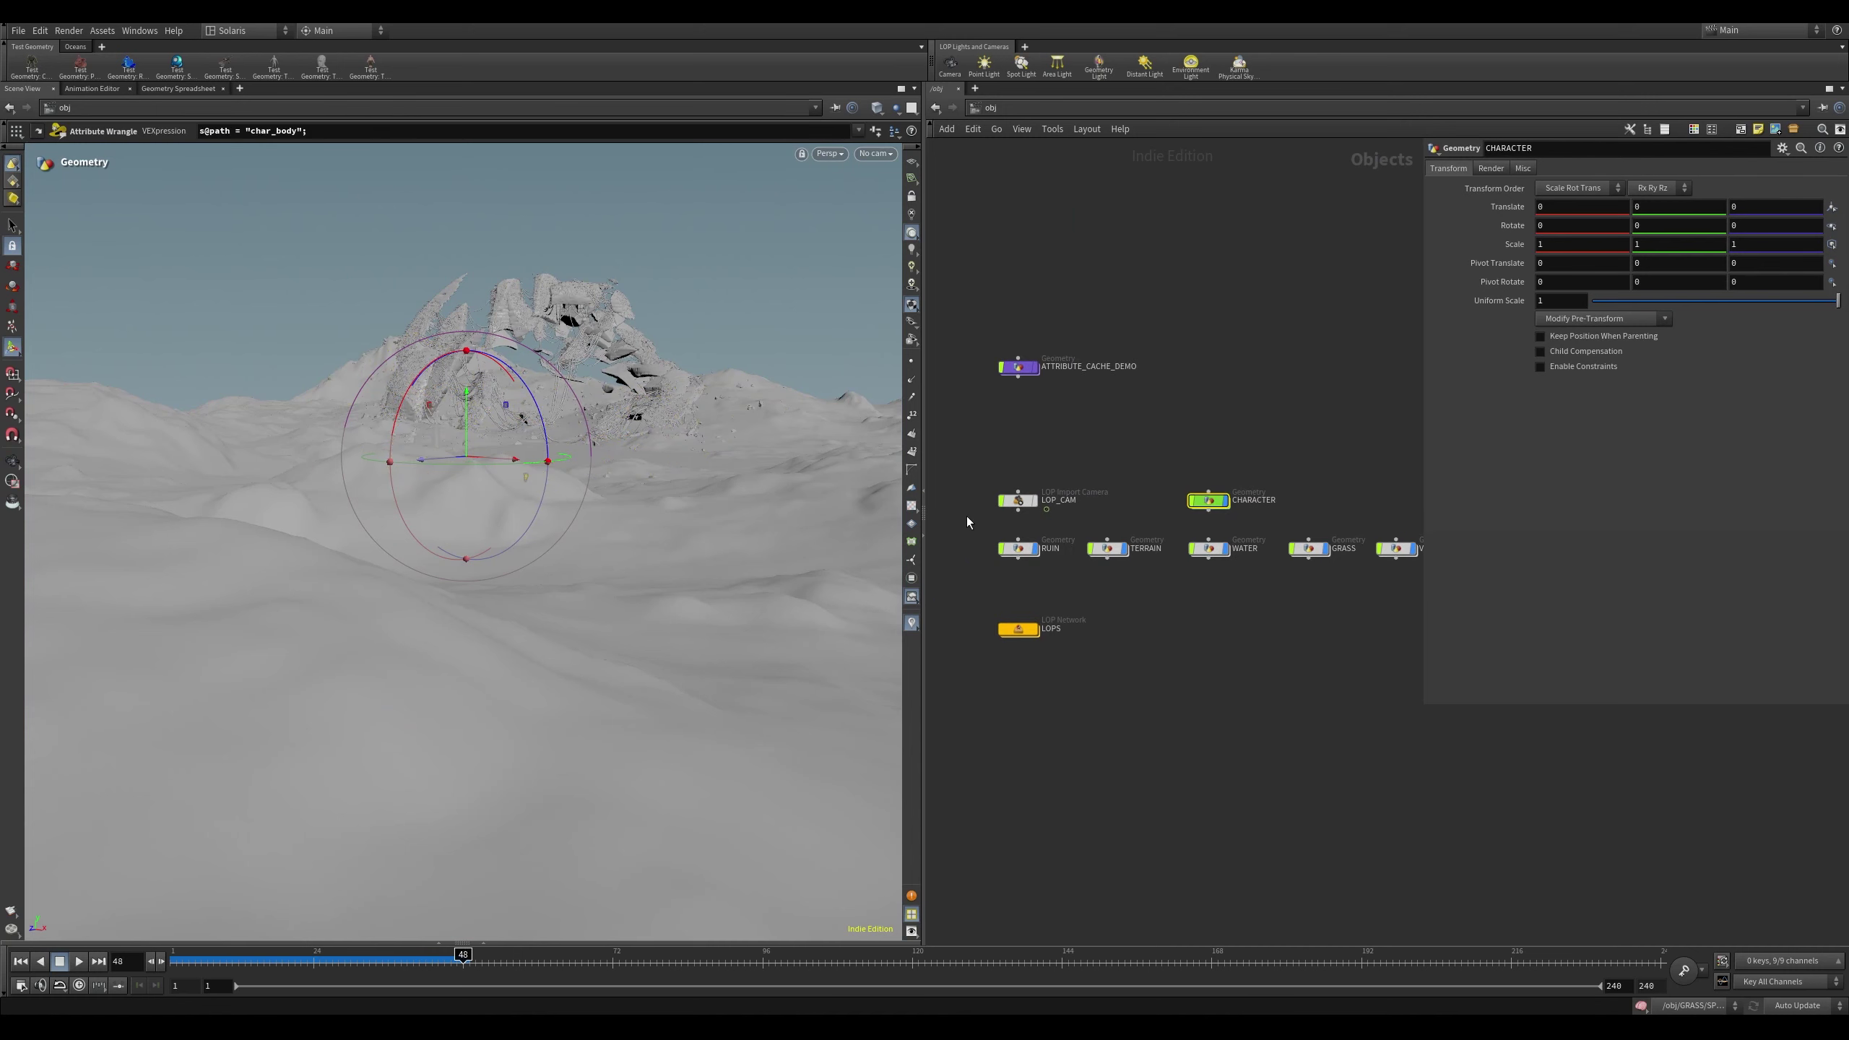
pyautogui.doubleClick(1210, 503)
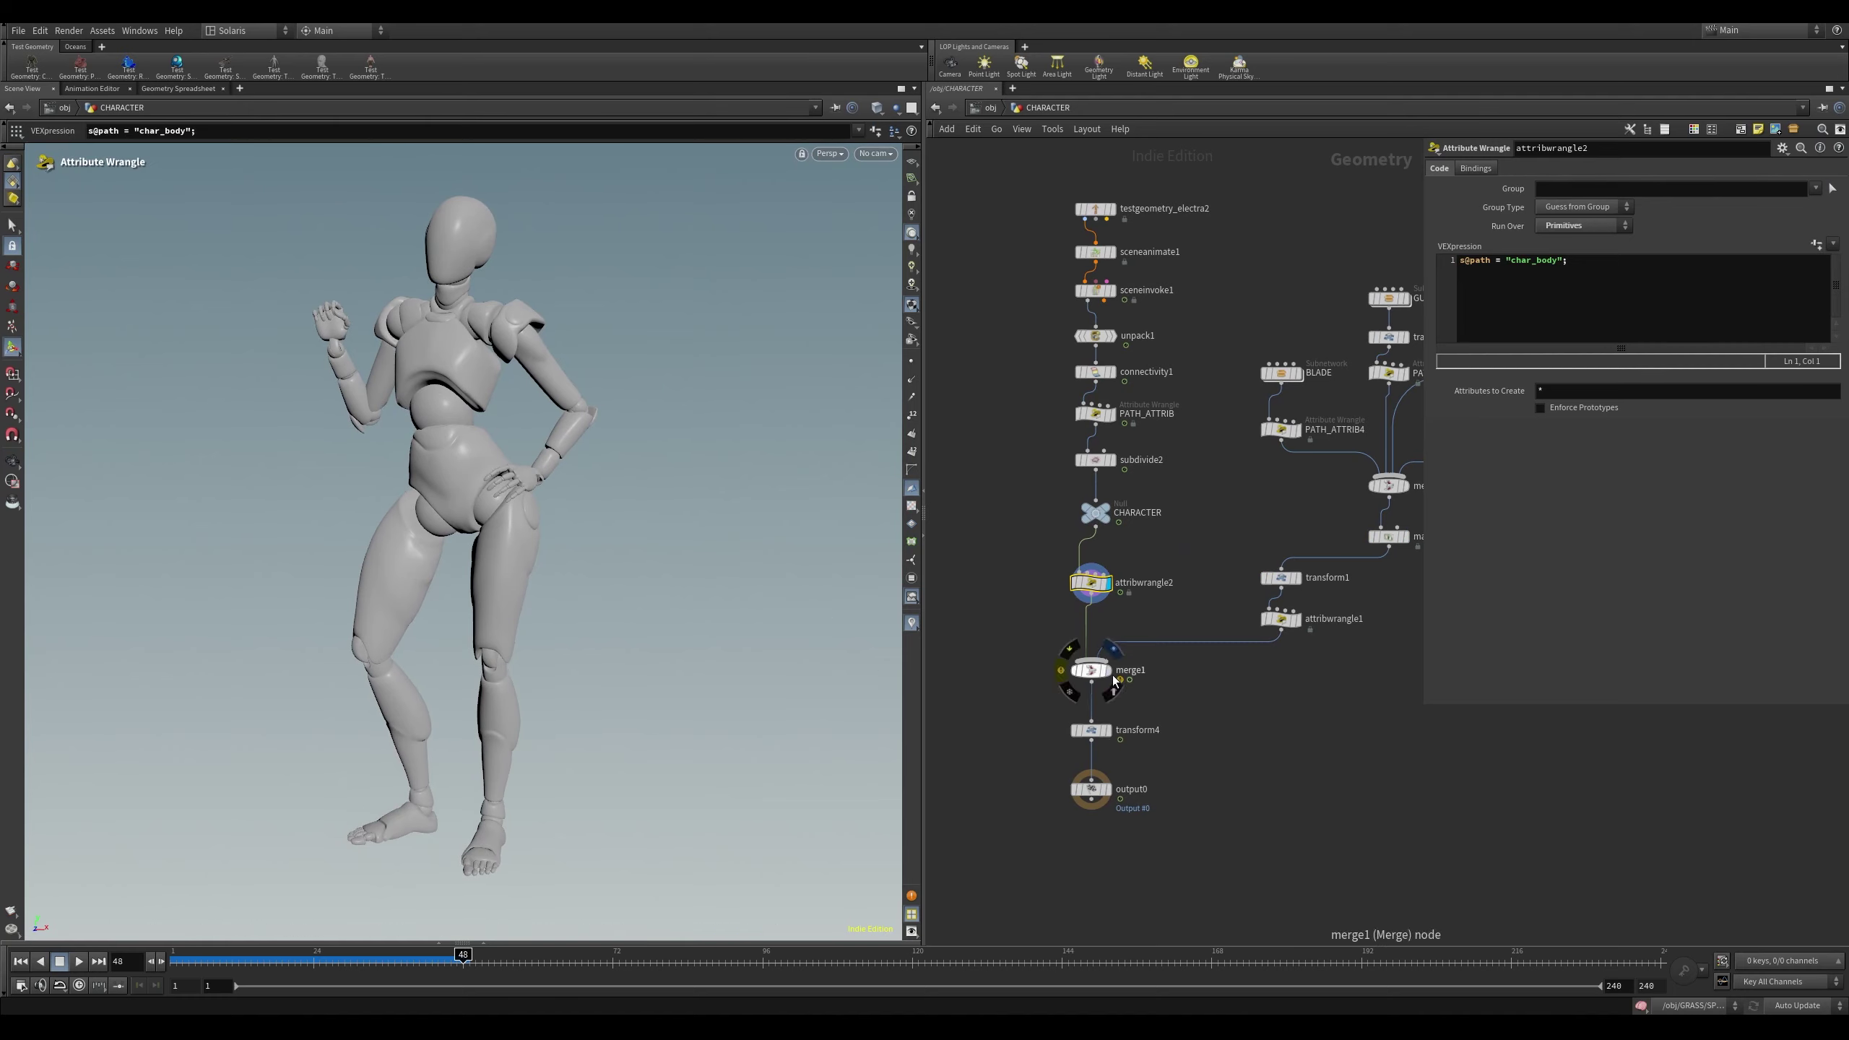
pyautogui.click(1112, 648)
pyautogui.click(1091, 670)
pyautogui.moveTo(797, 557); pyautogui.dragTo(1349, 719)
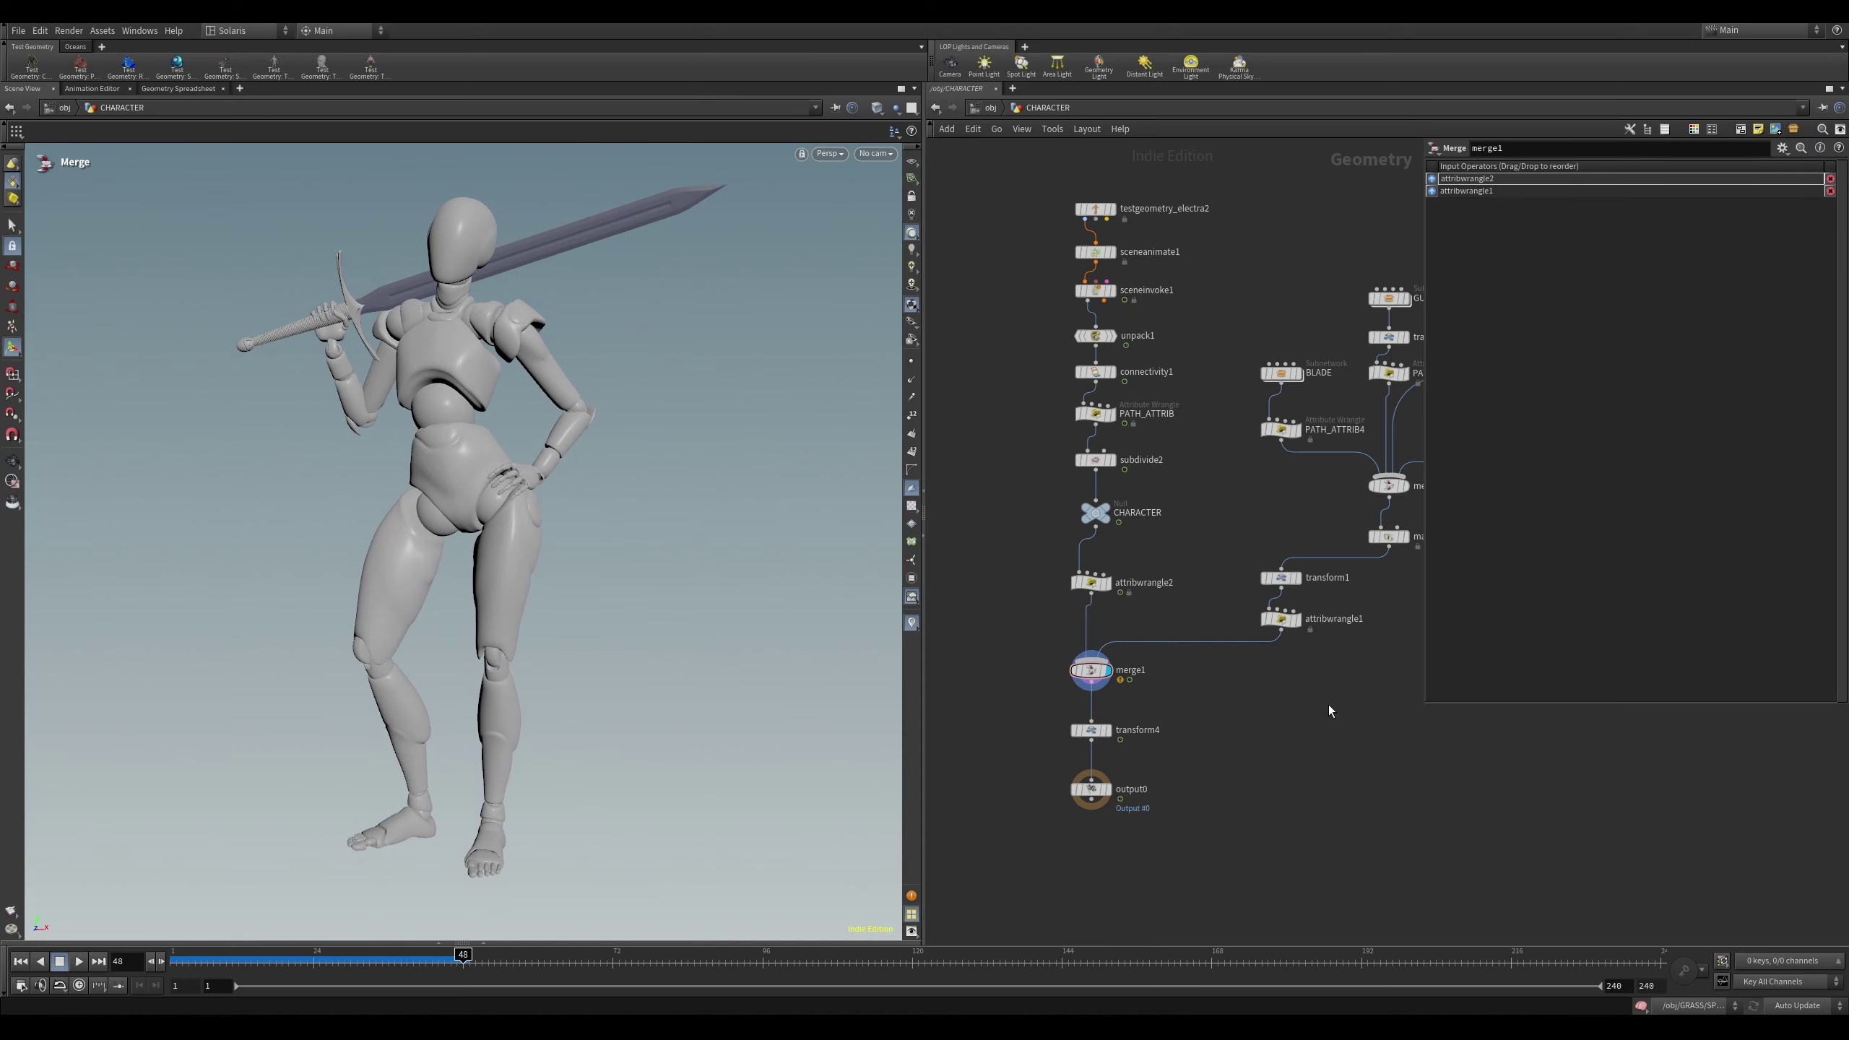
# Return to the object level and look over the complete terrain and ruin scene
pyautogui.press('u')
pyautogui.moveTo(768, 374); pyautogui.dragTo(632, 480)
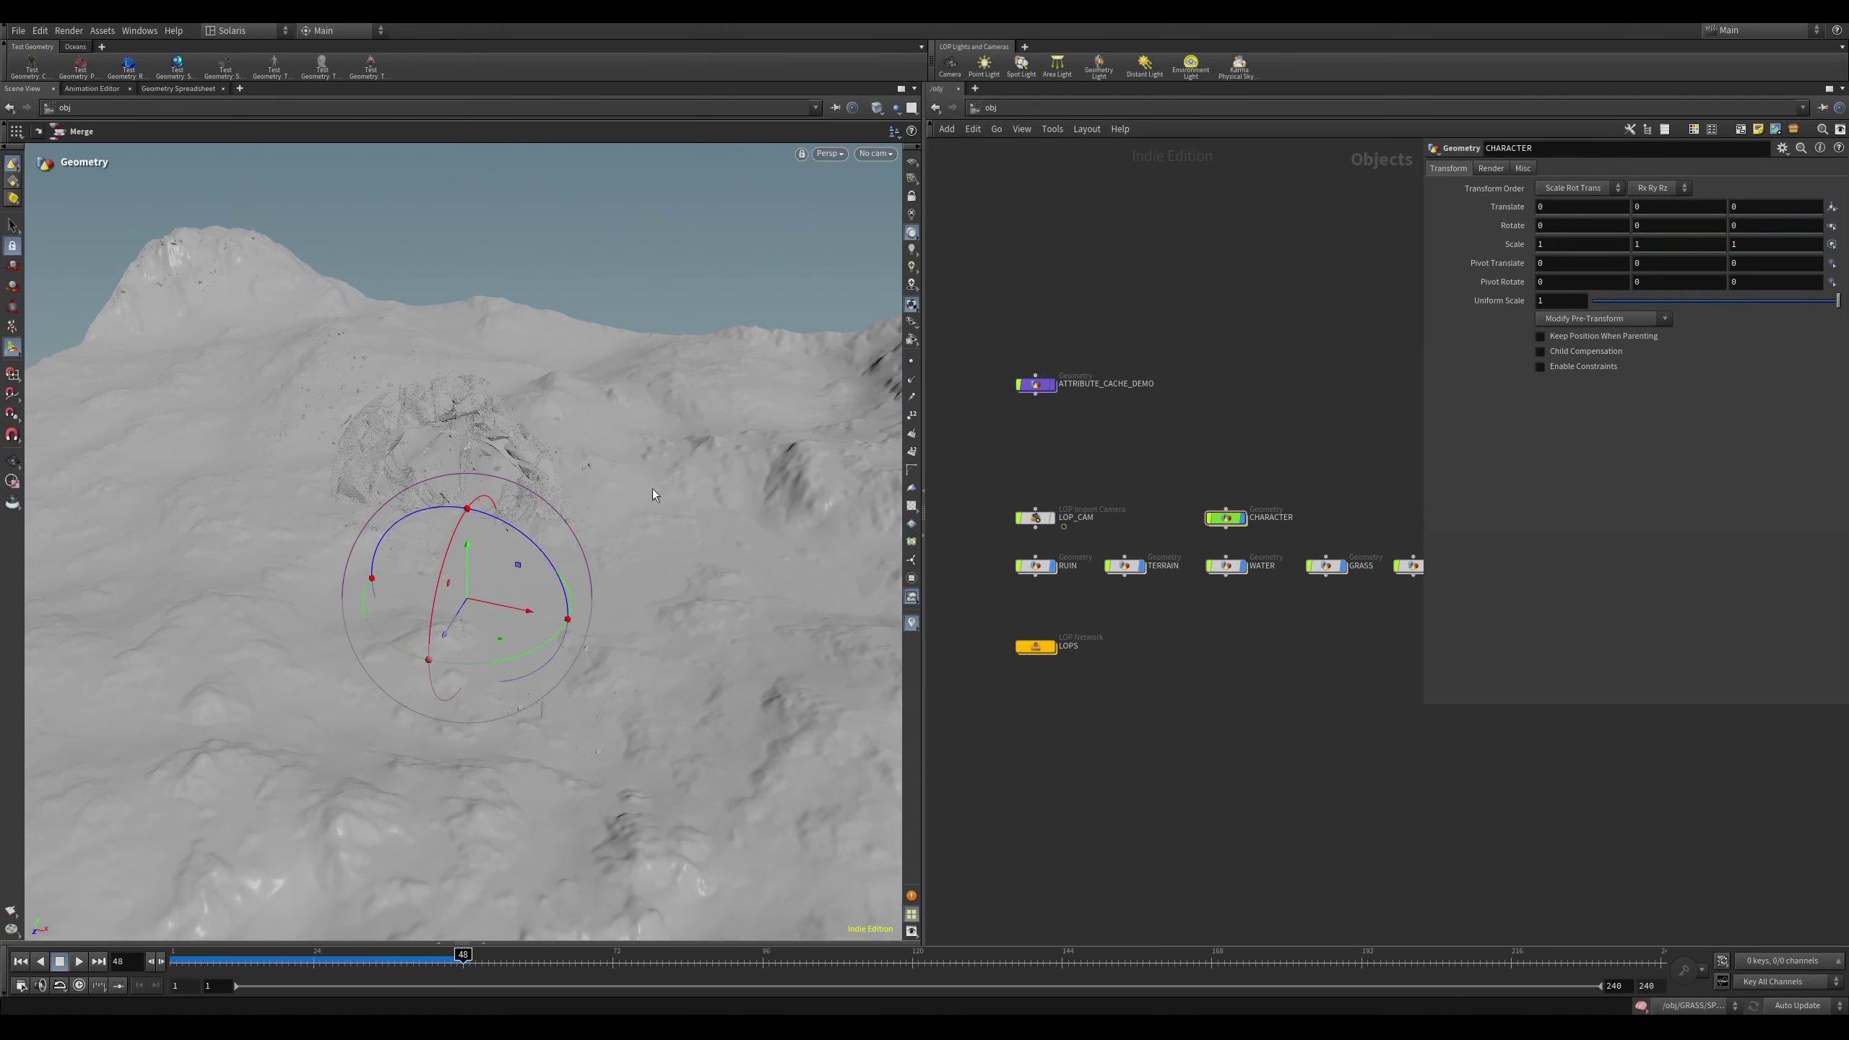
pyautogui.moveTo(653, 495)
pyautogui.mouseDown()
pyautogui.moveTo(619, 510)
pyautogui.moveTo(671, 518)
pyautogui.mouseUp()
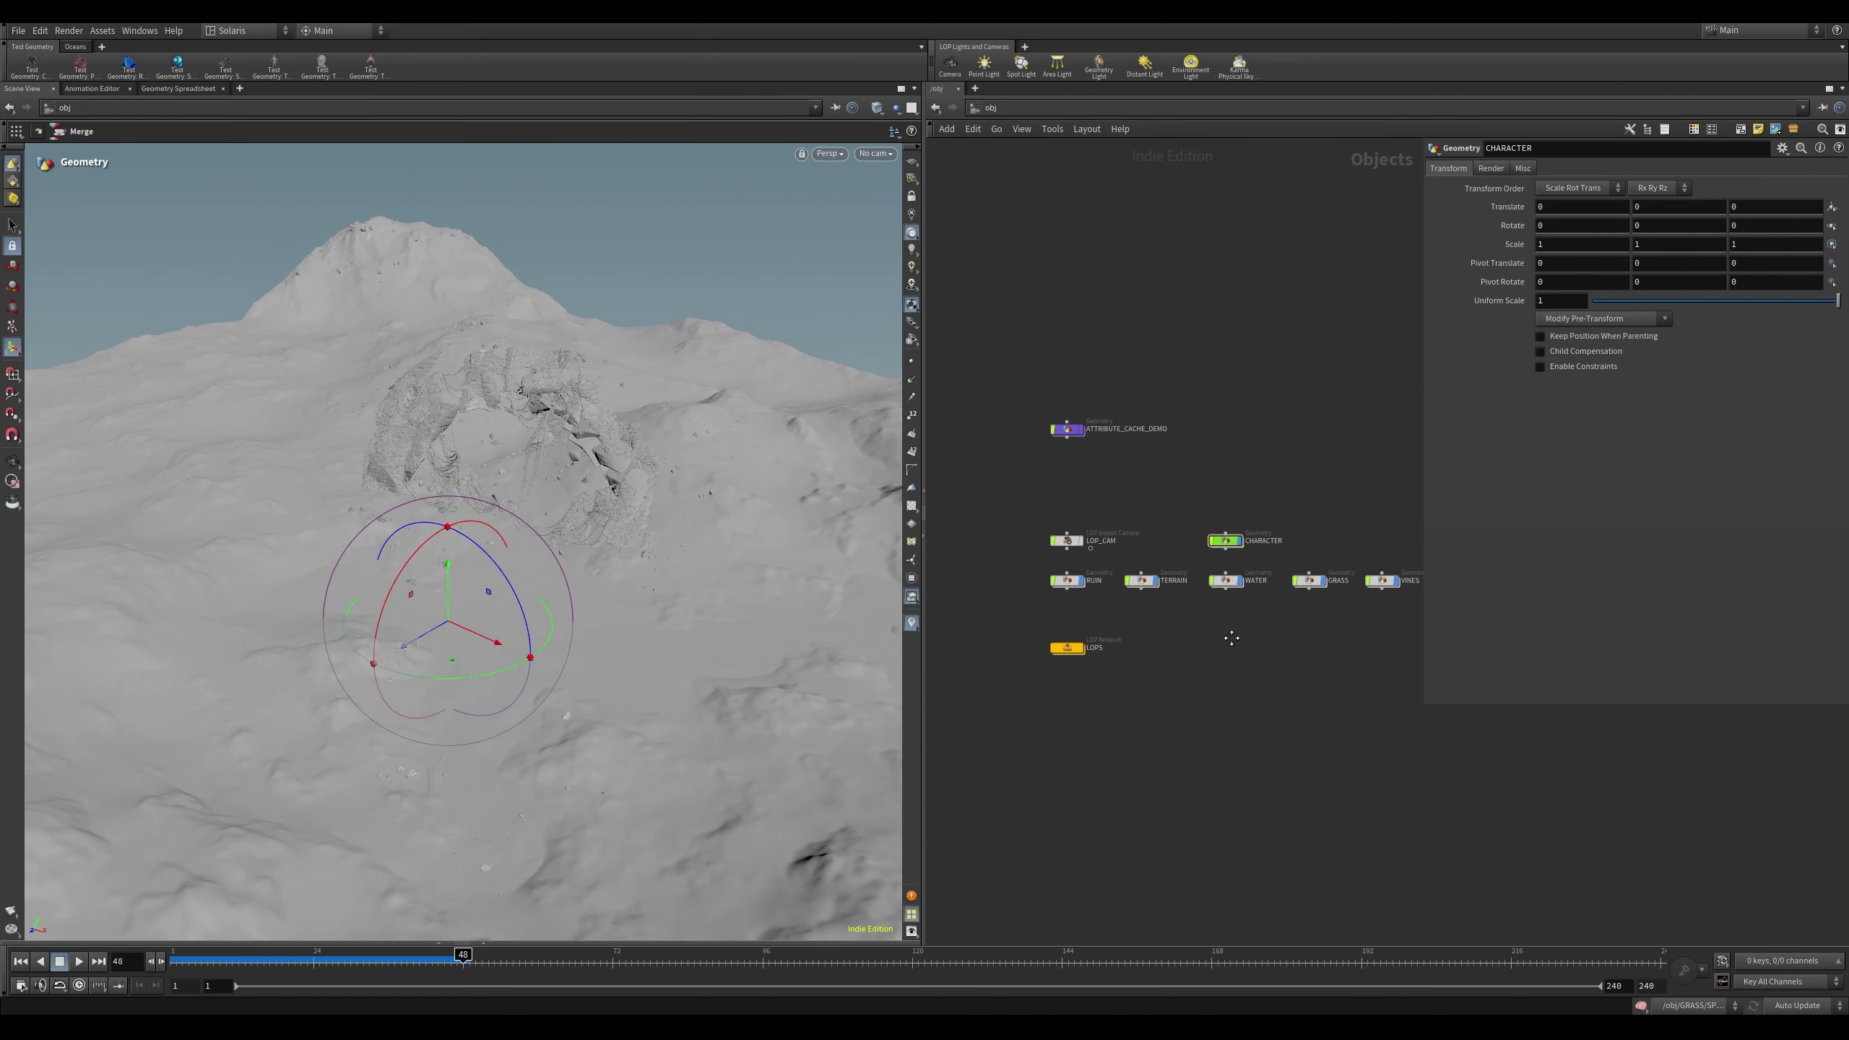
# Open the LOPS network and examine the assembled Solaris scene around the ruin and shoreline
pyautogui.doubleClick(1041, 671)
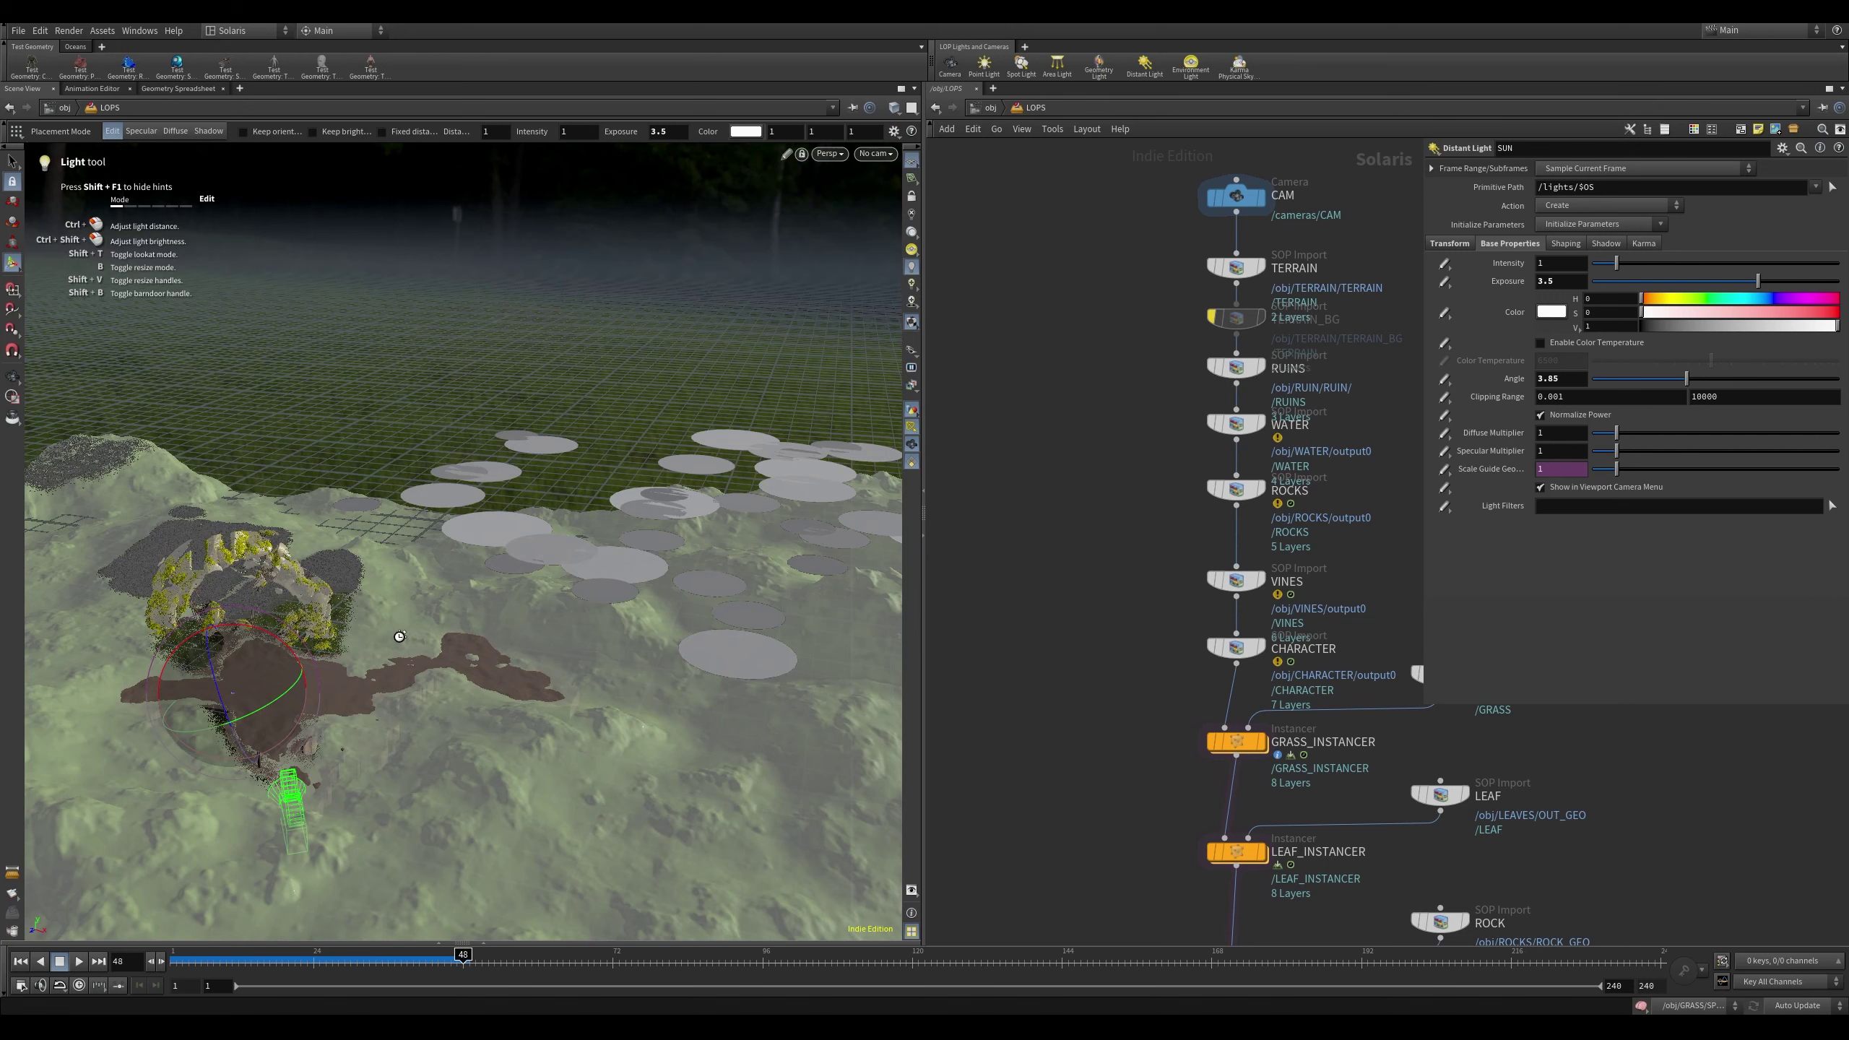
pyautogui.press('Escape')
pyautogui.moveTo(288, 585); pyautogui.dragTo(526, 578)
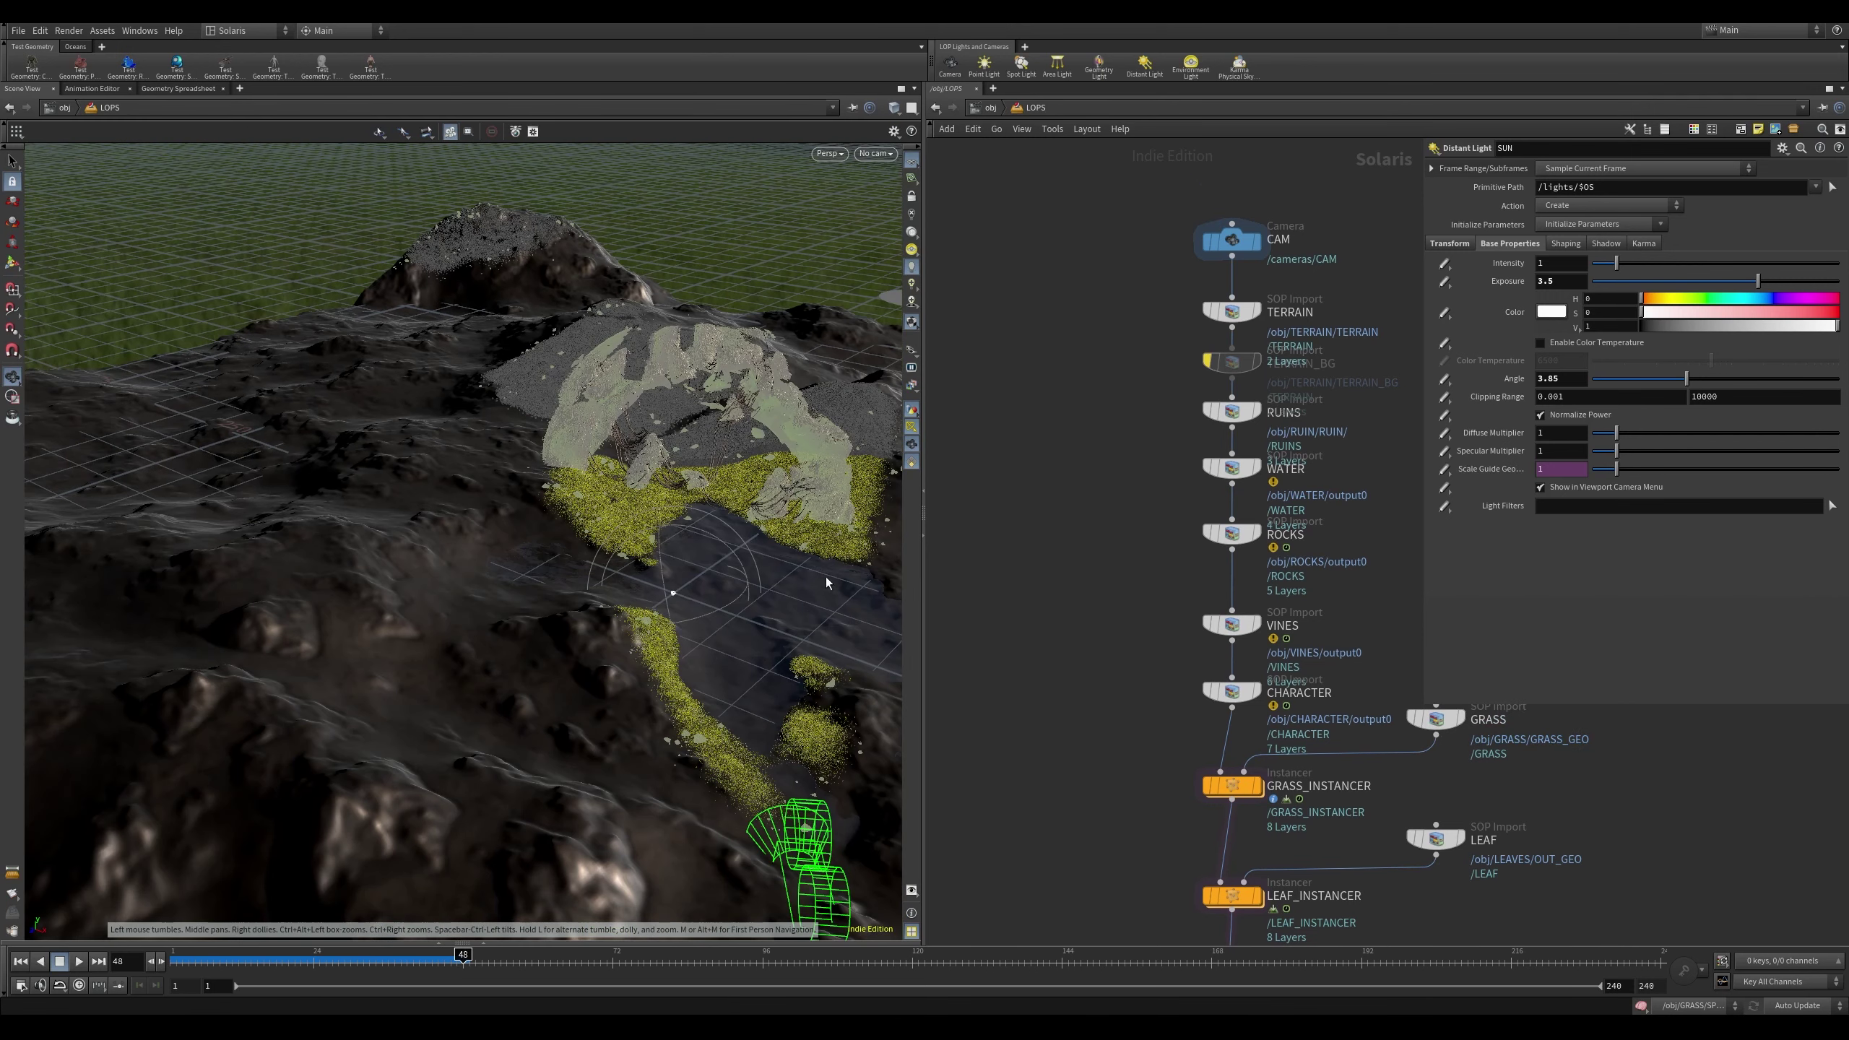
pyautogui.moveTo(808, 583); pyautogui.dragTo(830, 611)
pyautogui.press('Return')
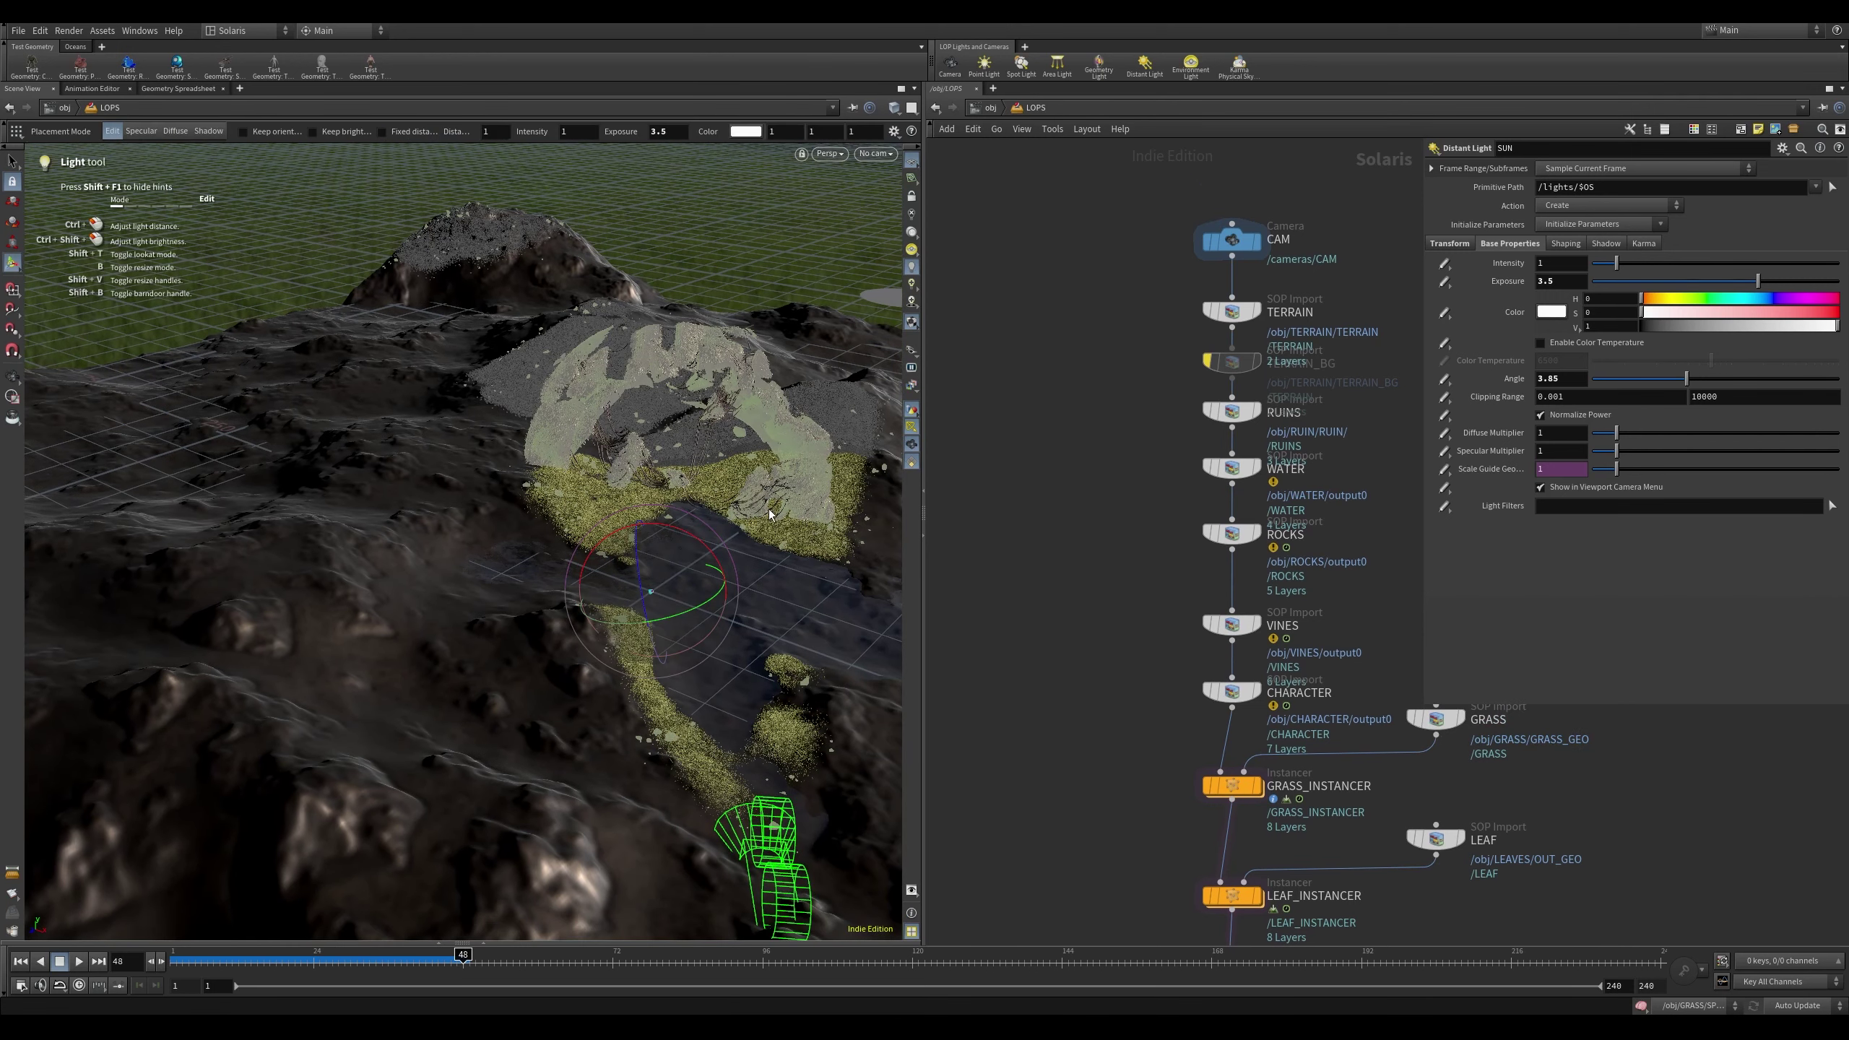